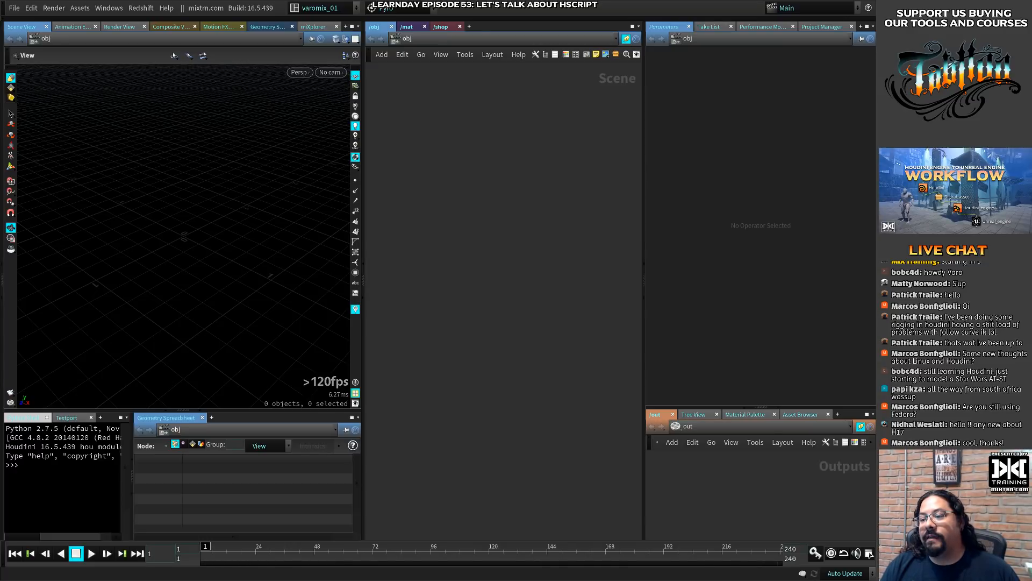
- Switch to the web browser showing the Tabttoo (pre-release) product page, enlarge its window and set the page zoom to 125%
key("alt+Tab")
left_click_drag(441, 226, 376, 167, "alt")
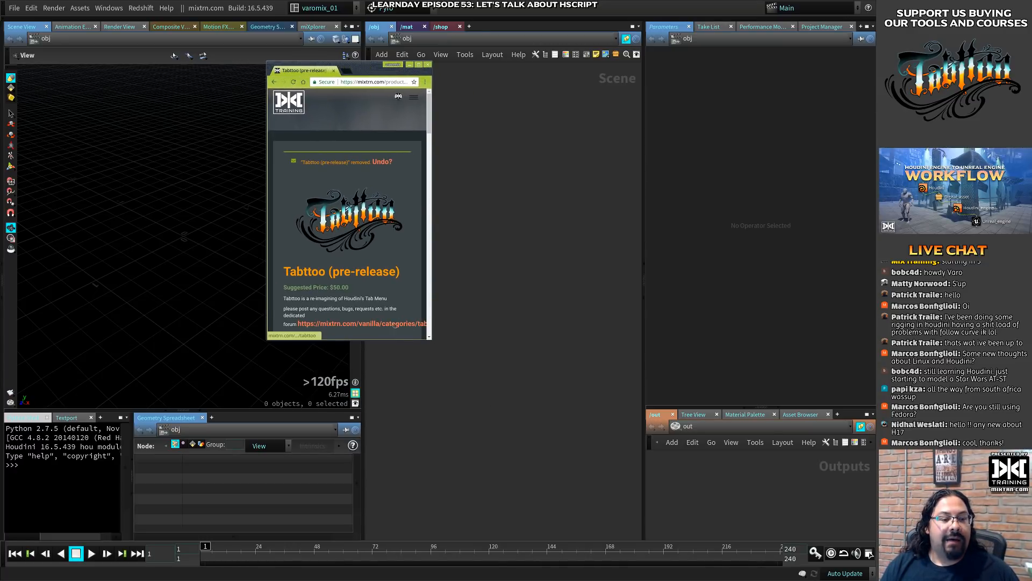
right_click_drag(396, 325, 631, 429, "alt")
left_click_drag(630, 421, 664, 353, "alt")
right_click_drag(664, 353, 788, 467, "alt")
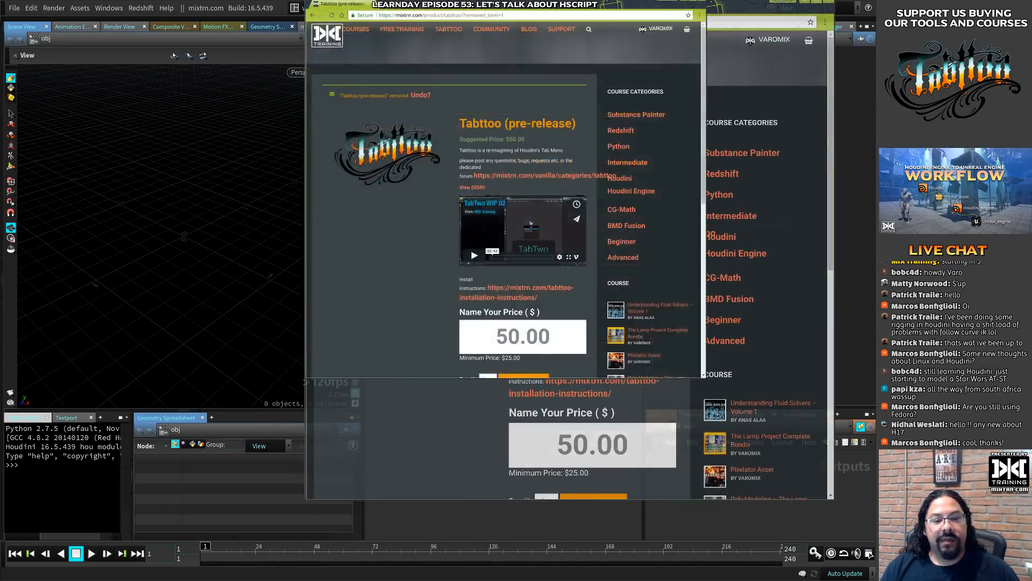
scroll(407, 268, "up", 2, "ctrl")
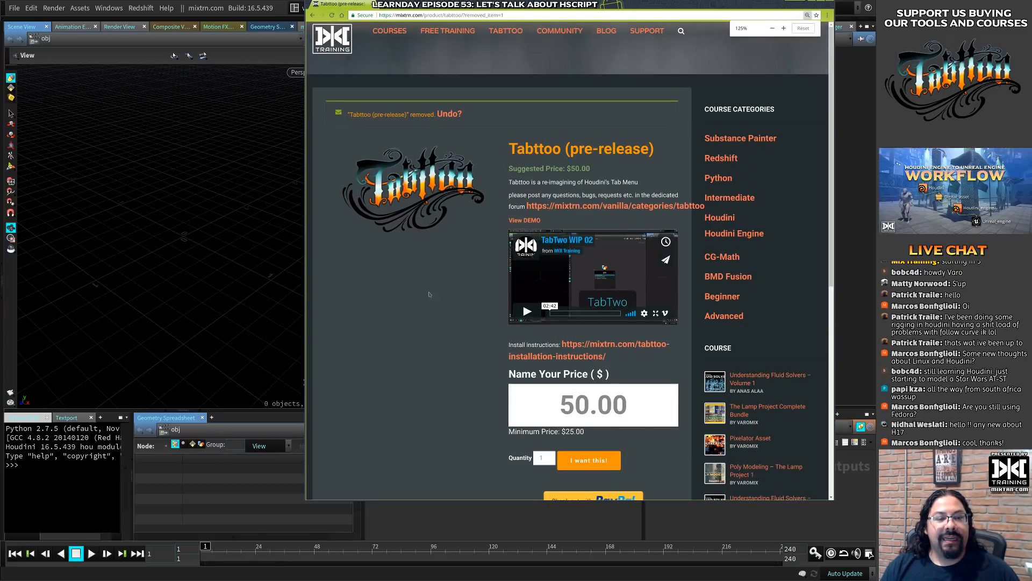
right_click_drag(429, 294, 328, 397, "alt")
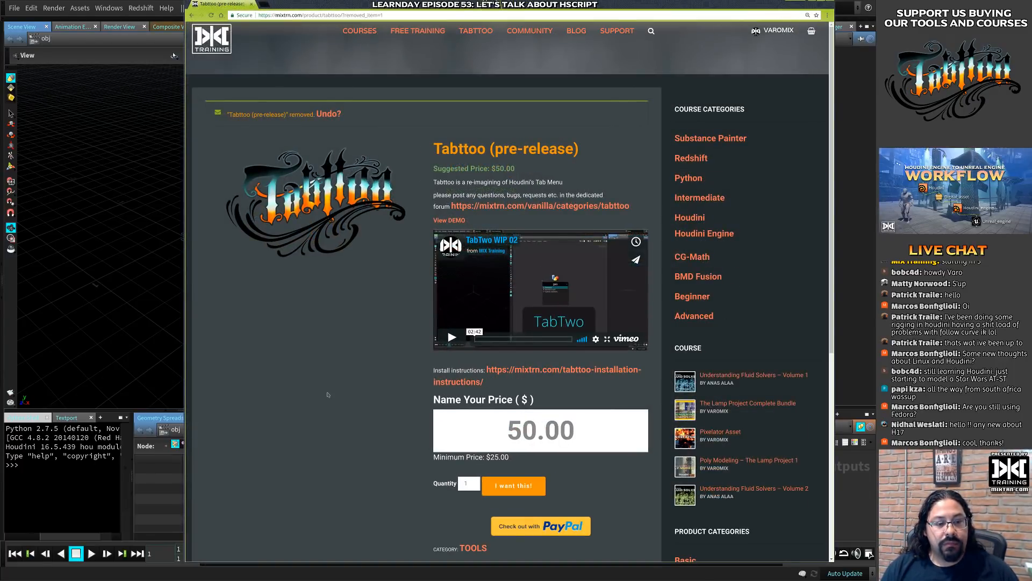
- Review the product's Name Your Price amount, minimum price and description area, and return to Houdini
left_click_drag(471, 427, 654, 424)
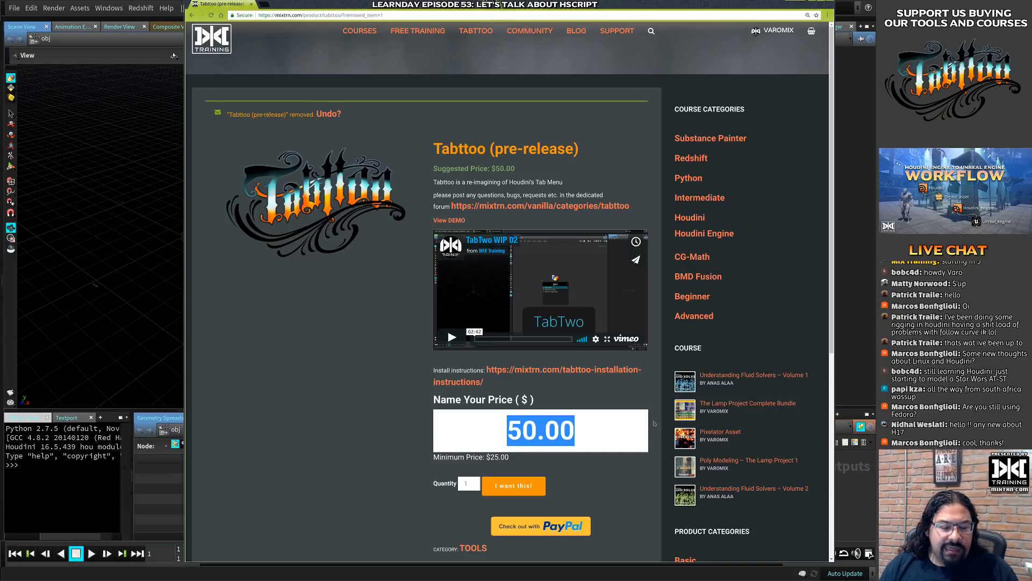
left_click(411, 300)
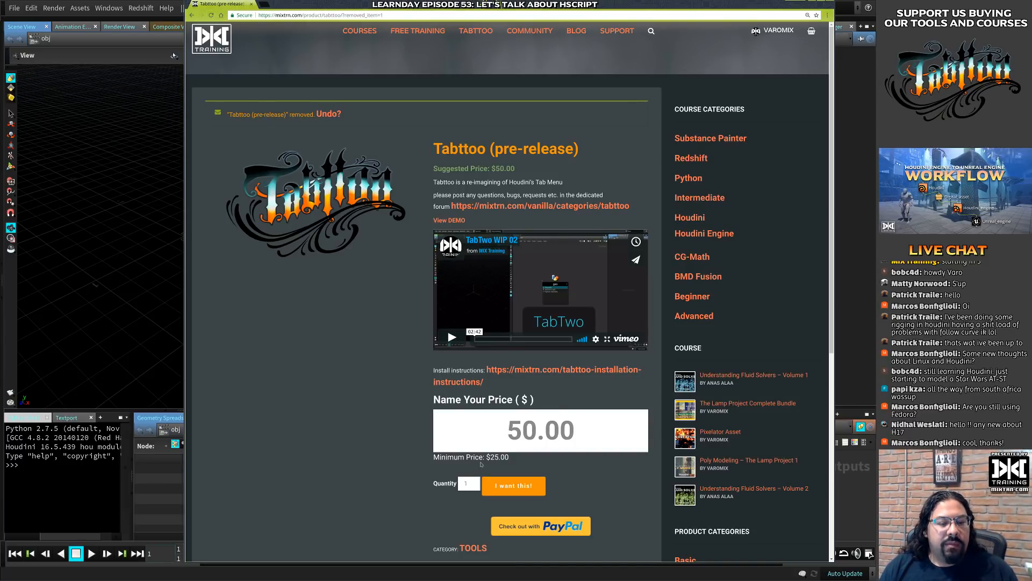
left_click_drag(485, 458, 508, 457)
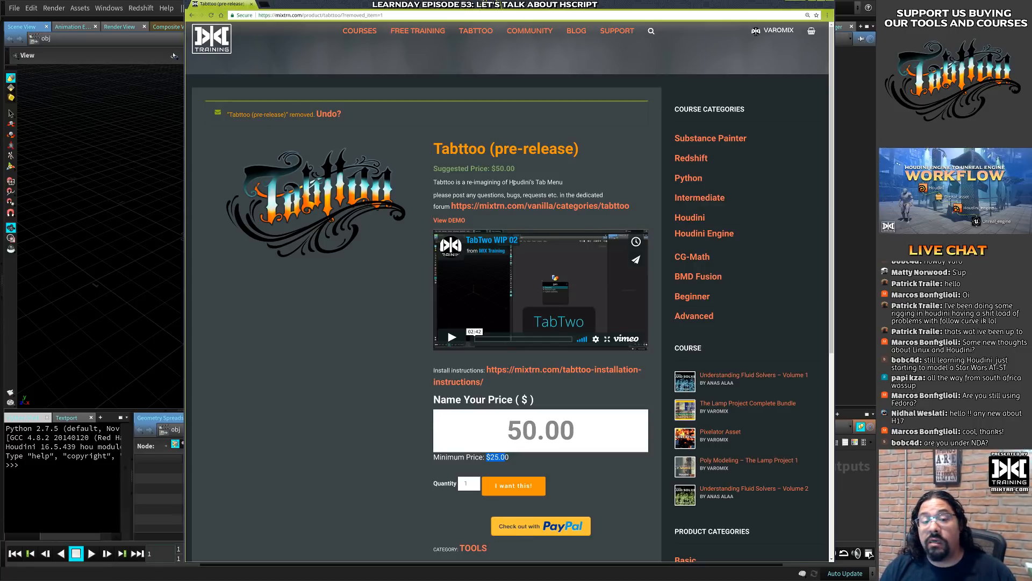
scroll(460, 176, "down", 2)
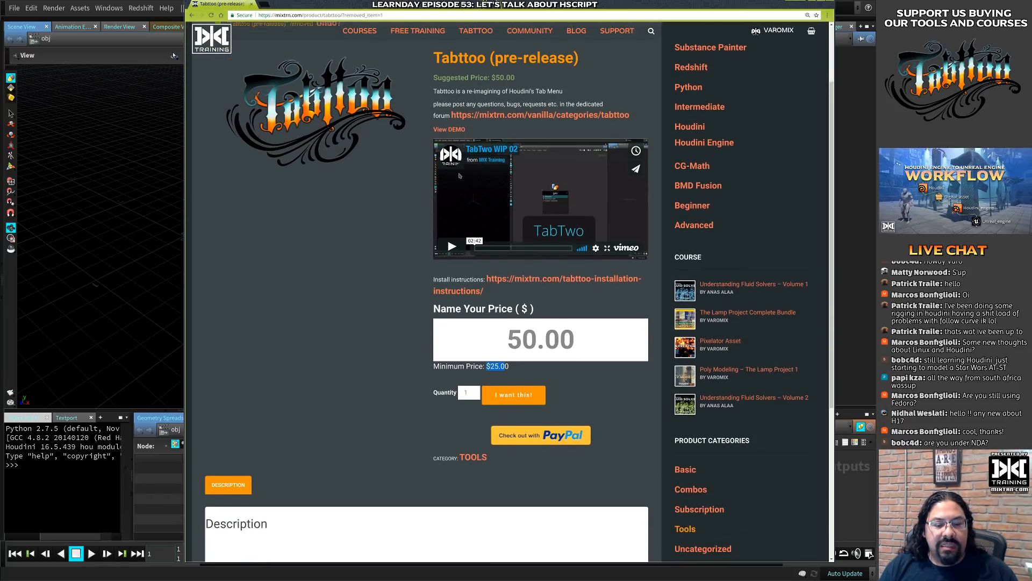
scroll(460, 175, "up", 2)
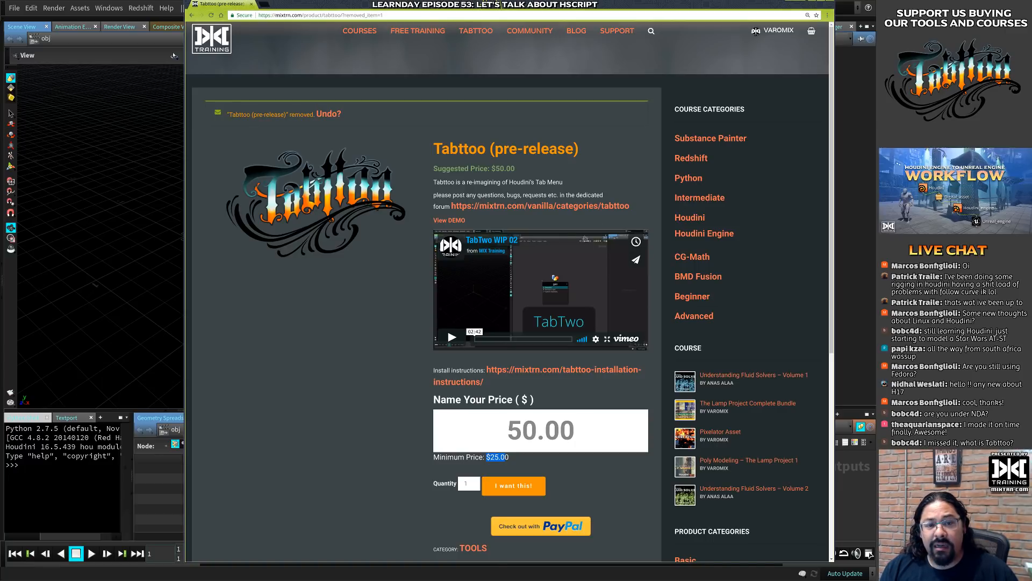
left_click_drag(683, 6, 683, 37)
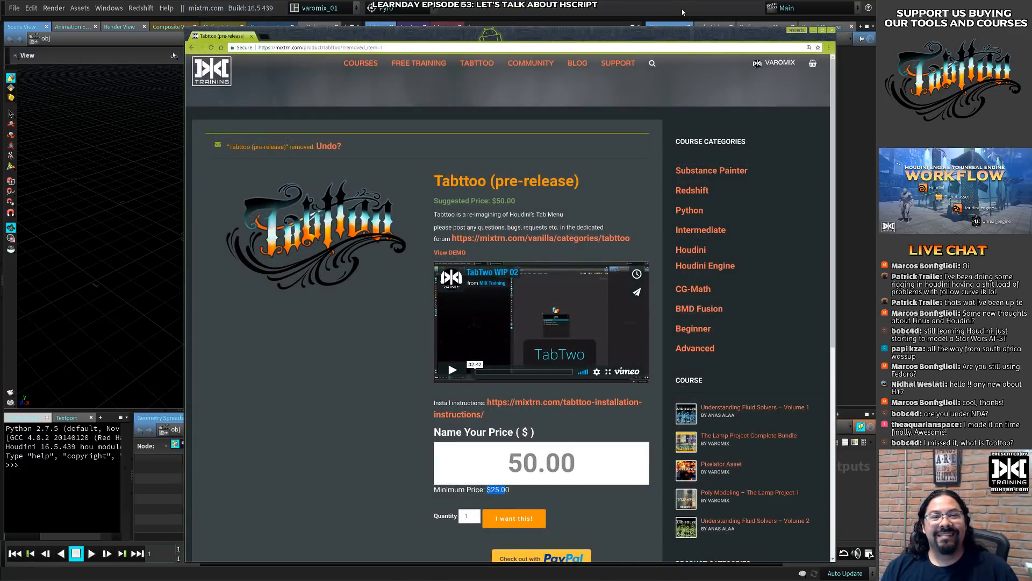
left_click(683, 12)
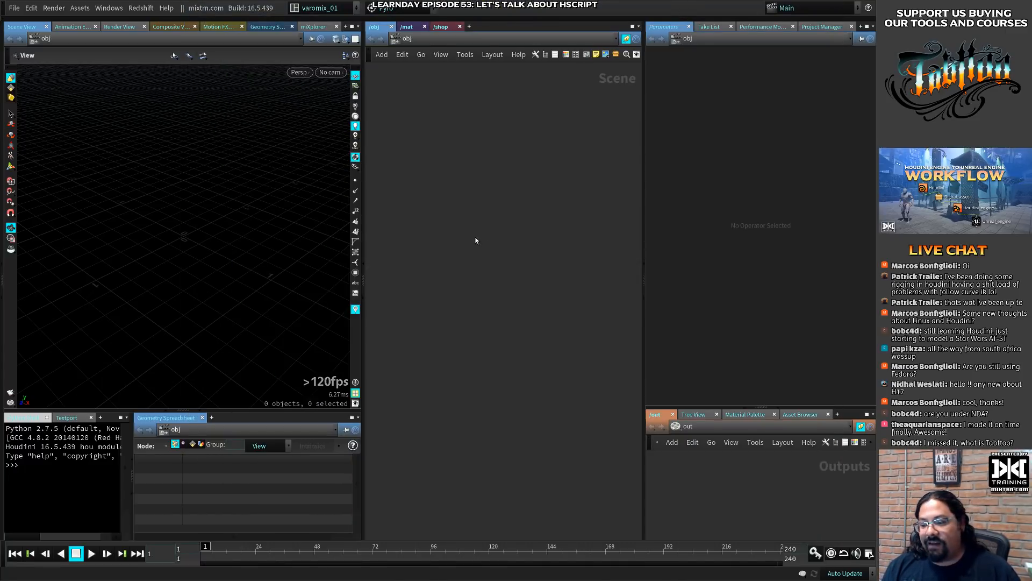
- Set Tabttoo's Global UI Size to Lost my Glasses in its settings and close them
key("Tab")
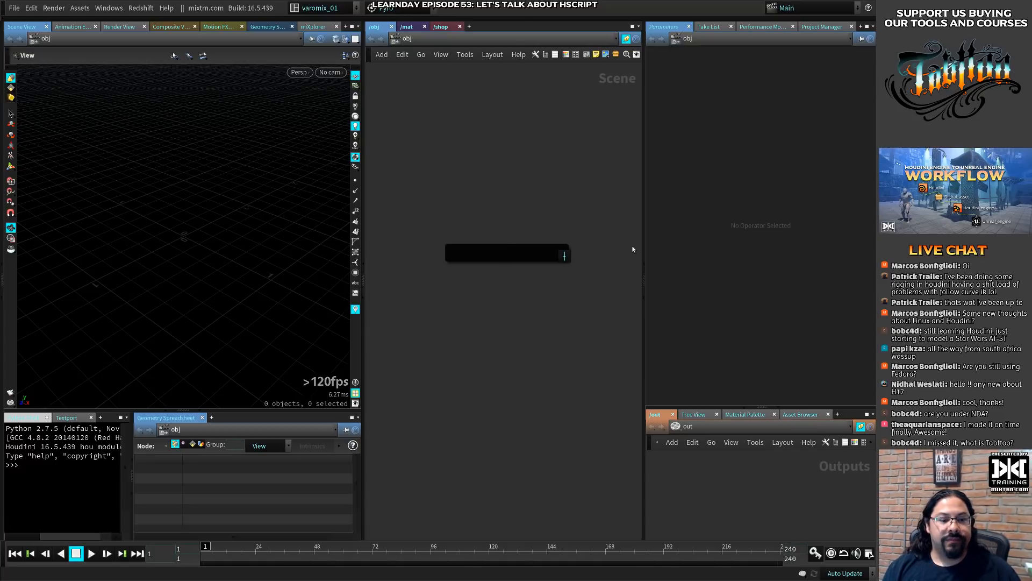
left_click(565, 259)
left_click(462, 302)
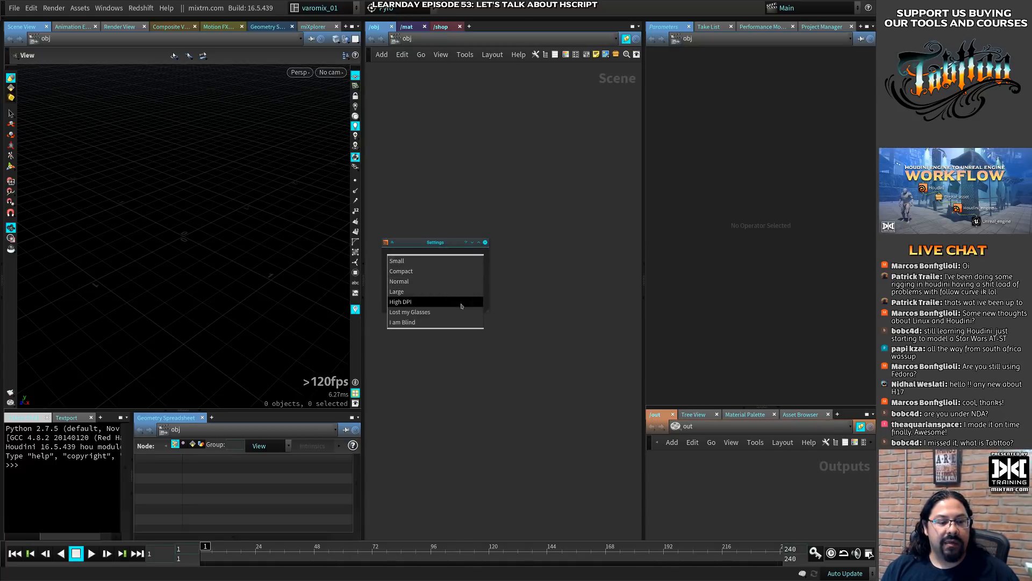
left_click(450, 312)
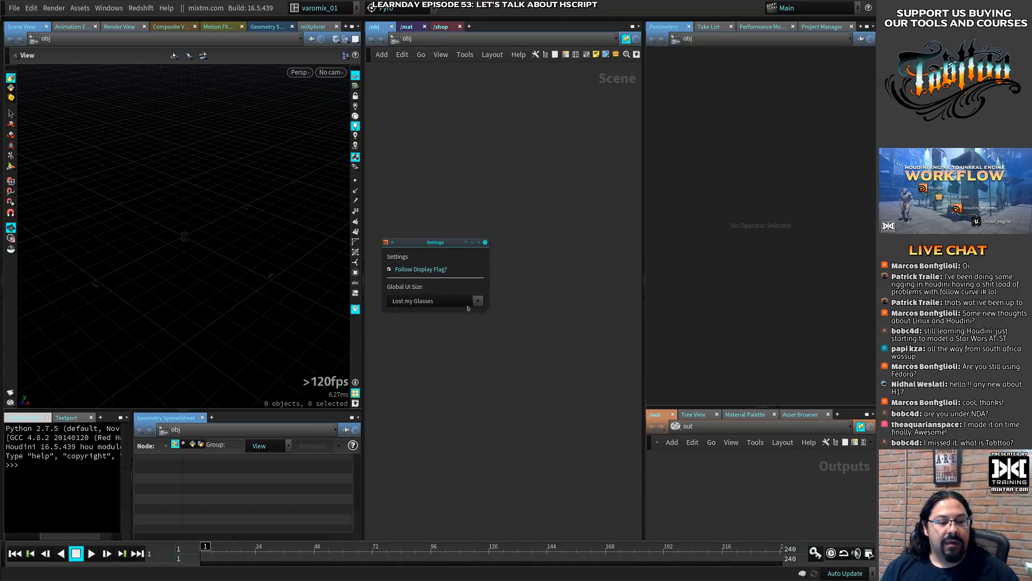
left_click(485, 242)
- Search the enlarged Tabttoo node finder for "geo" and clear the search
key("Tab")
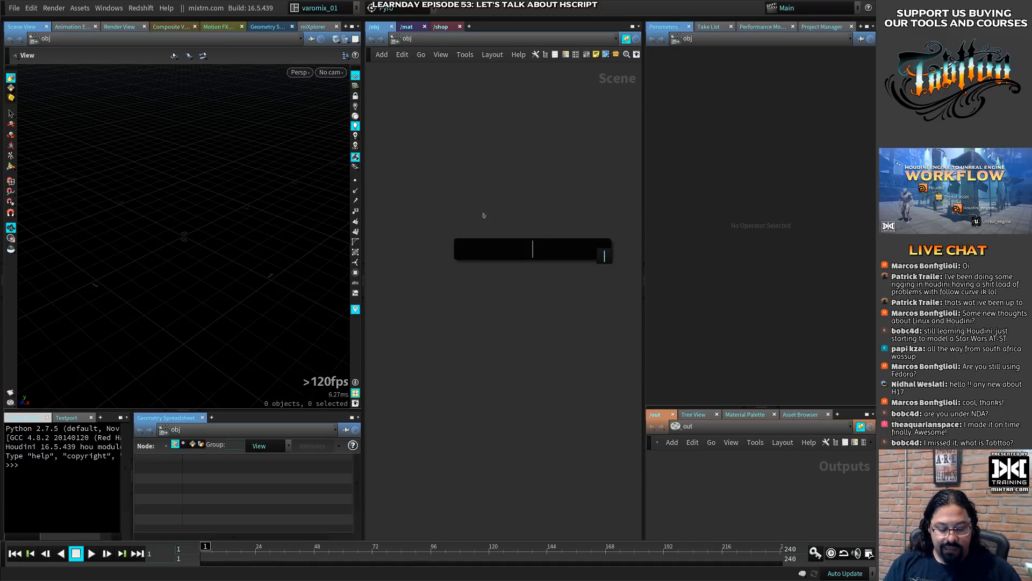
type("geo")
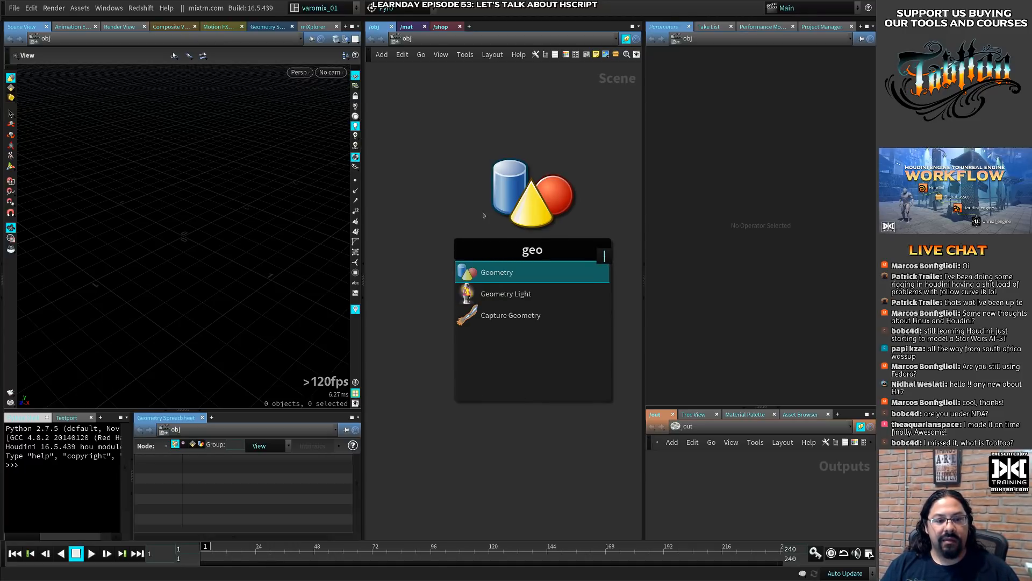
key("BackSpace")
key("BackSpace")
key("BackSpace")
- Create a torus object in the scene network and enter its geometry network
type("toru")
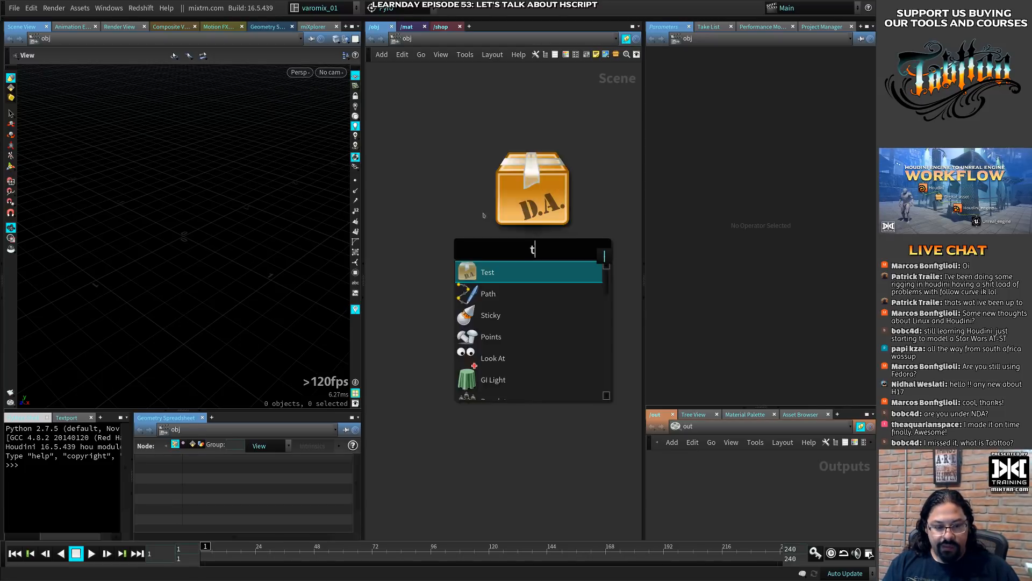
key("Return")
left_click(483, 215)
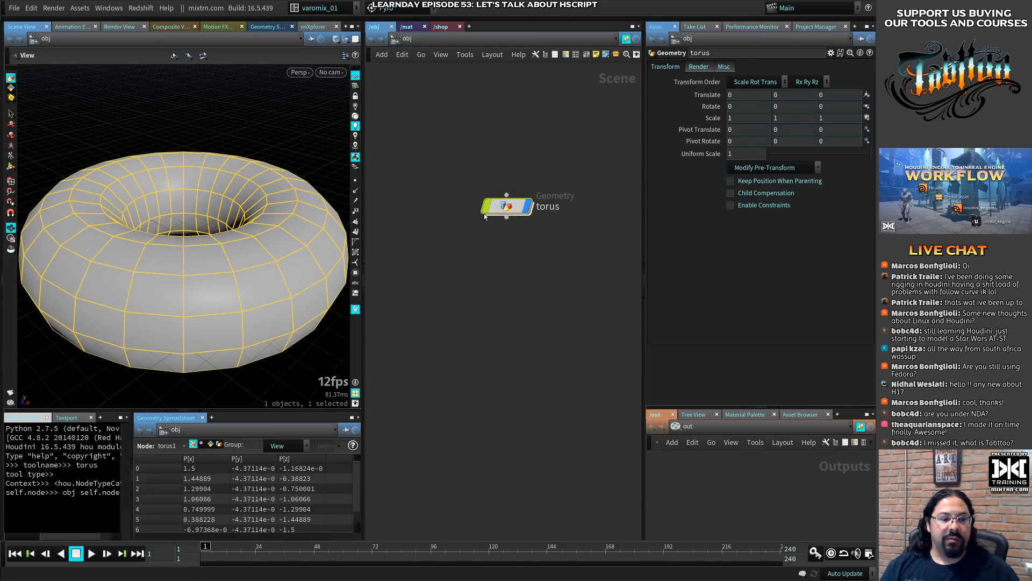
double_click(485, 215)
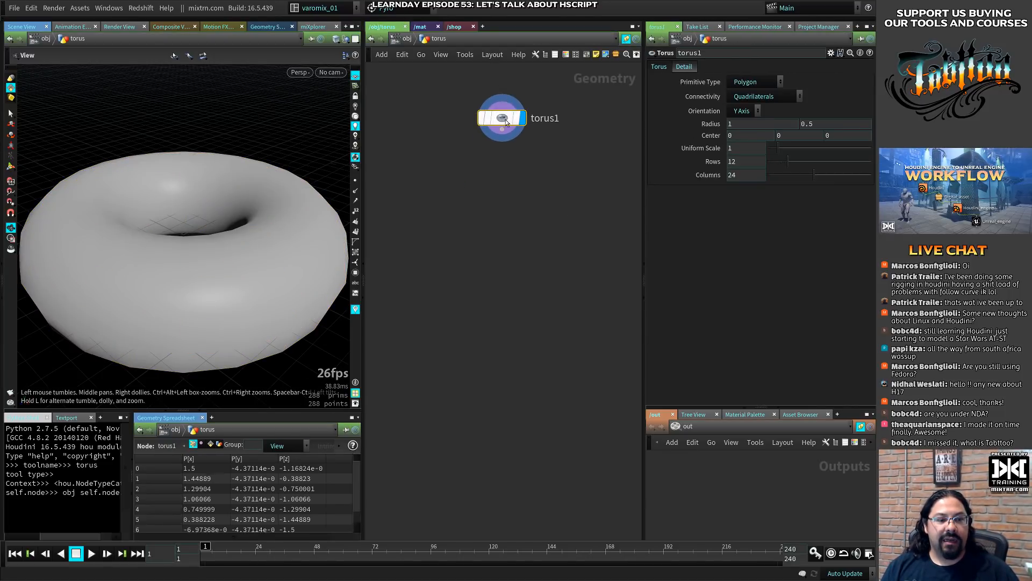
- Look up nodes for torus1 in Tabttoo with the searches "aw", "n", "pw" and "for", and close the finder
key("Tab")
type("aw")
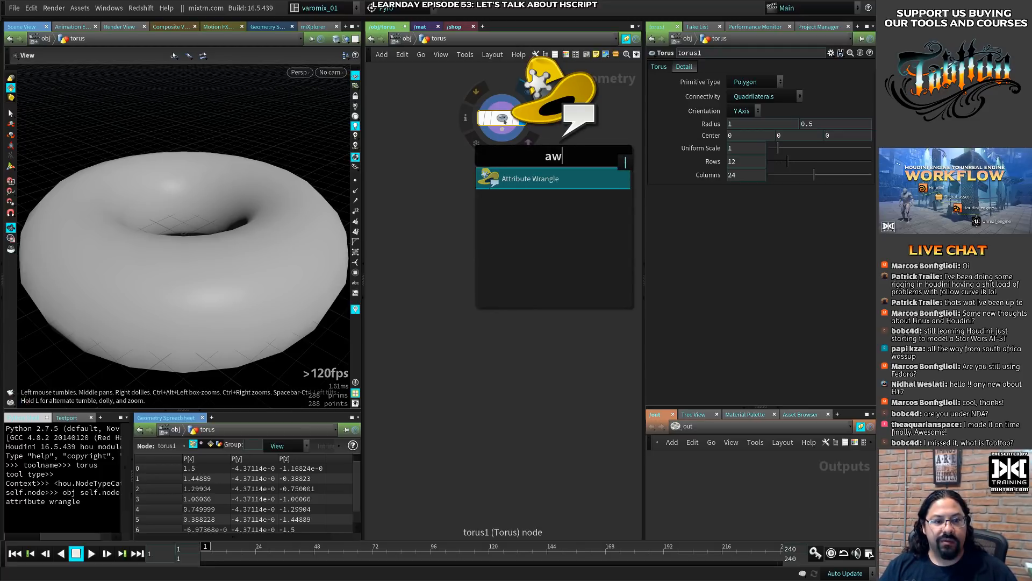
key("BackSpace")
key("BackSpace")
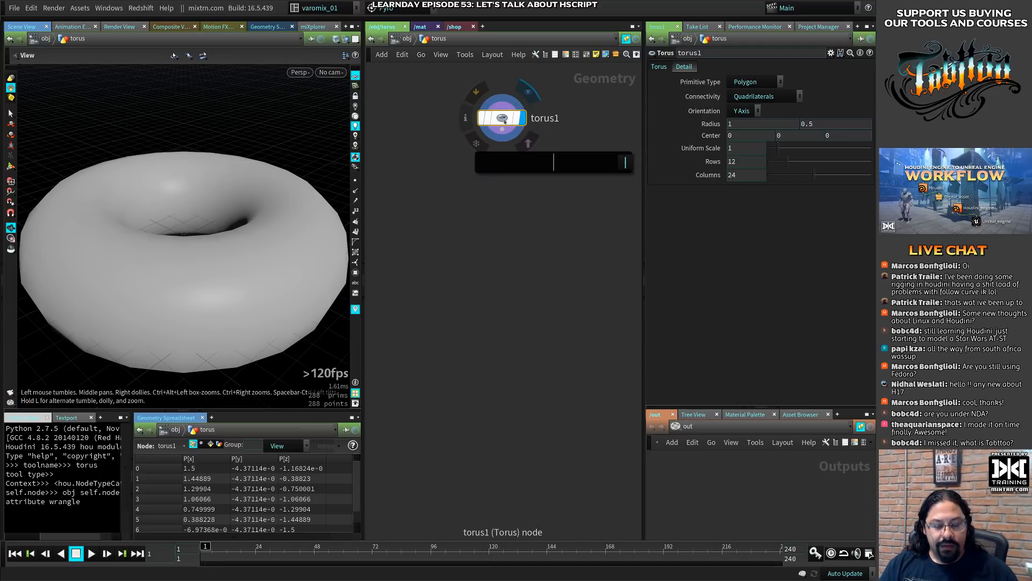
type("n")
key("BackSpace")
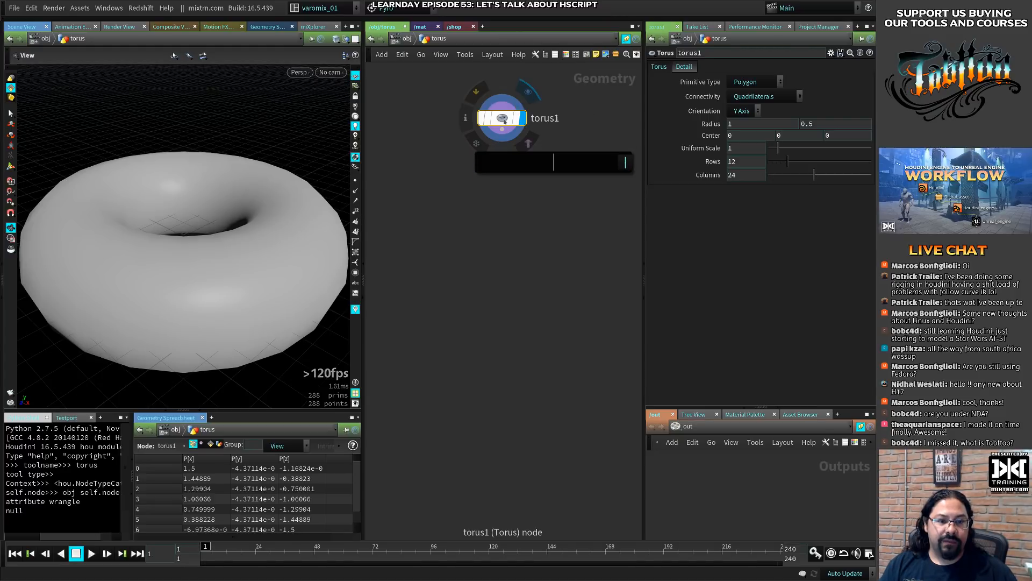
type("pw")
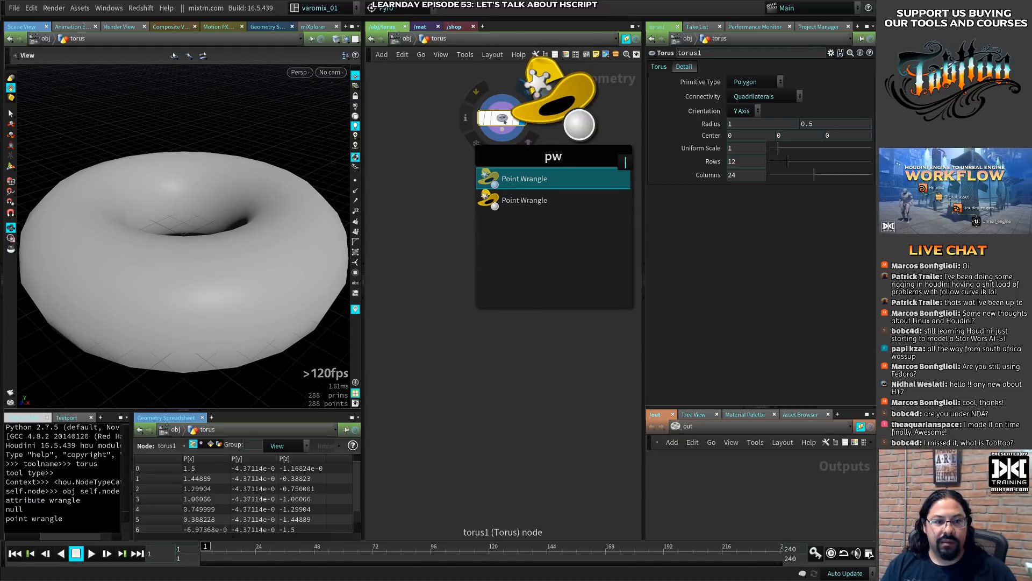
key("BackSpace")
key("BackSpace")
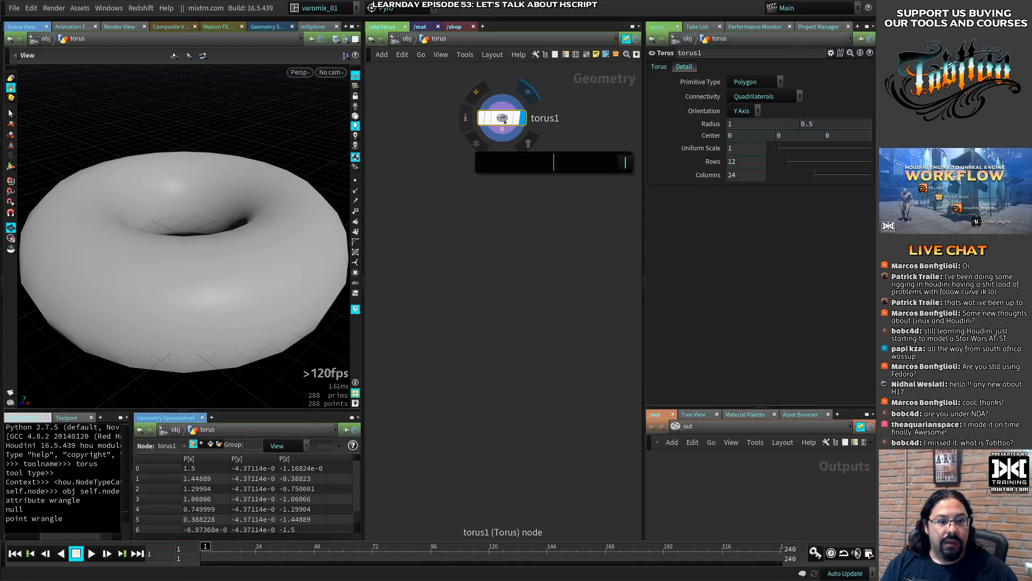
type("for")
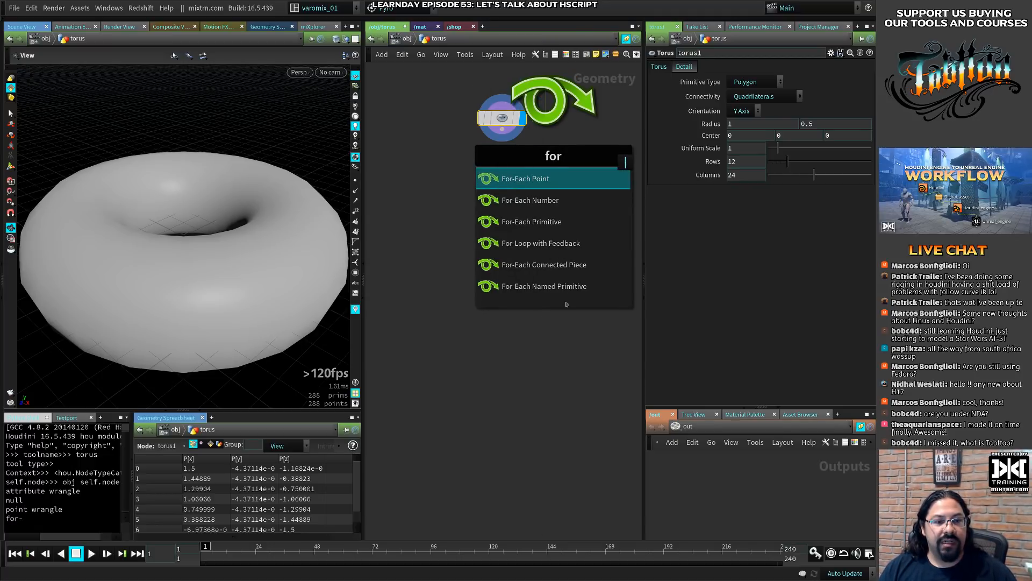
key("Escape")
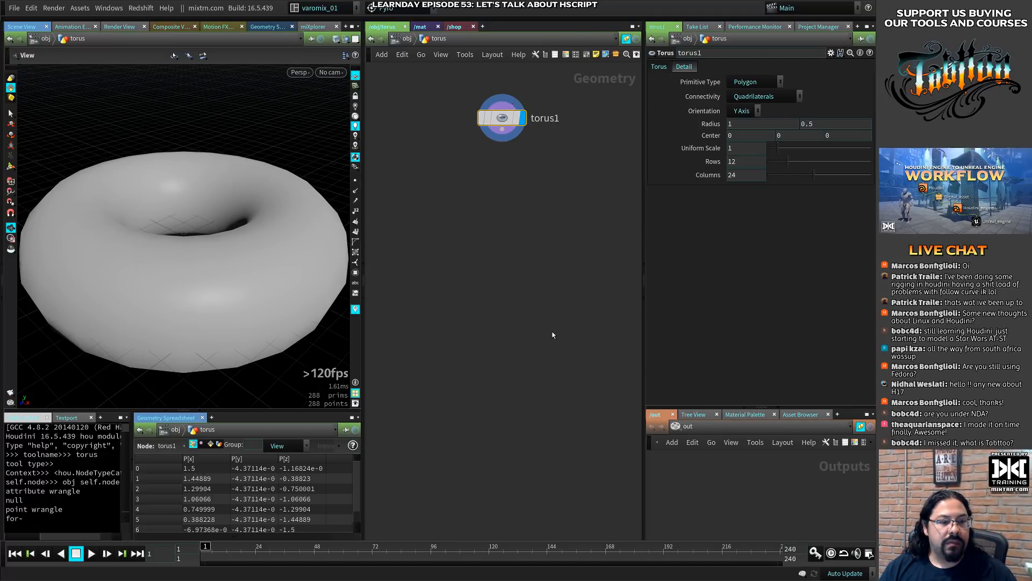
- Move the torus1 node slightly down in the geometry network
mouse_move(504, 125)
left_click_drag(504, 126, 505, 140)
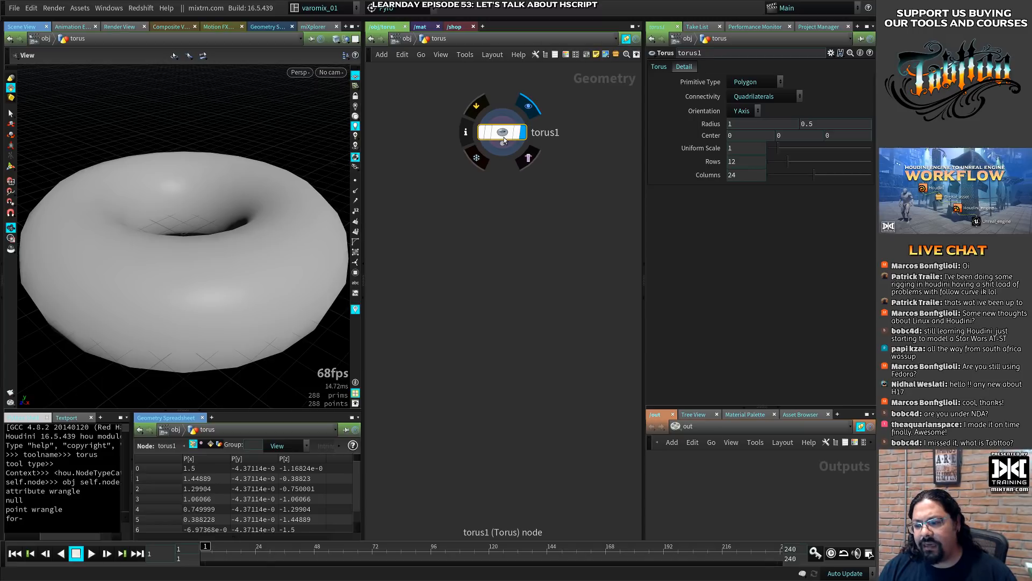
left_click(503, 142)
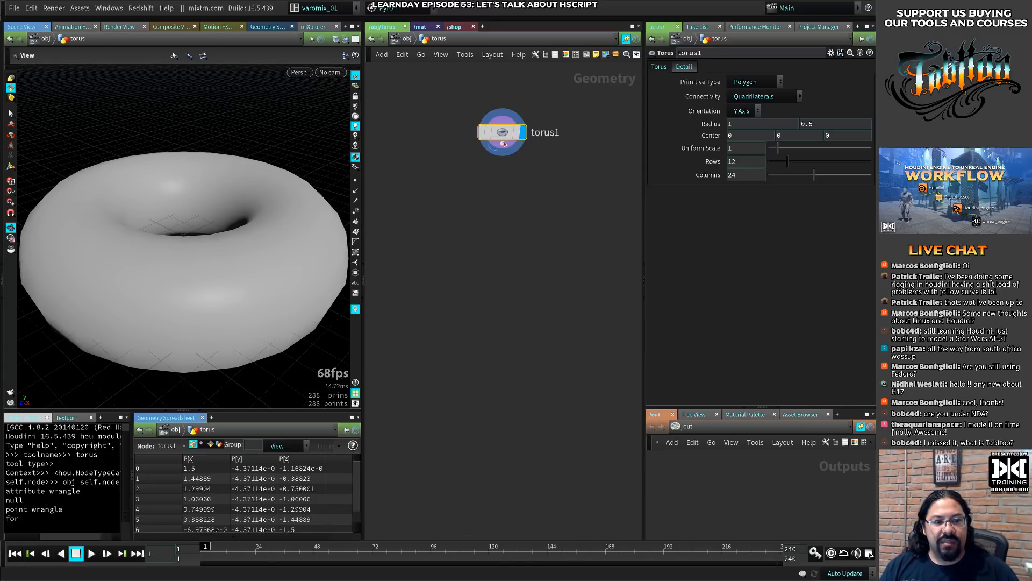
right_click(504, 143)
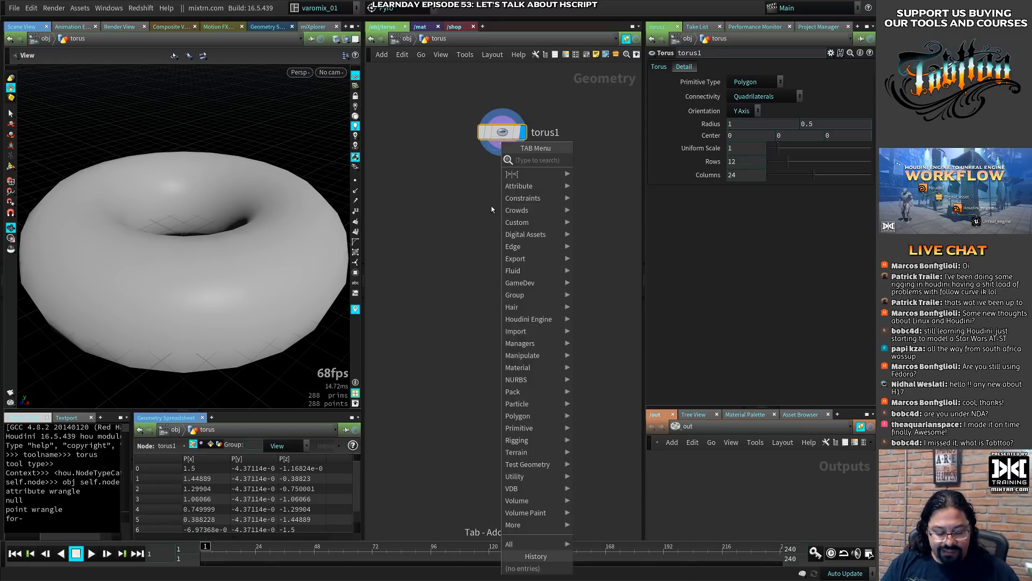
type("mater")
key("Escape")
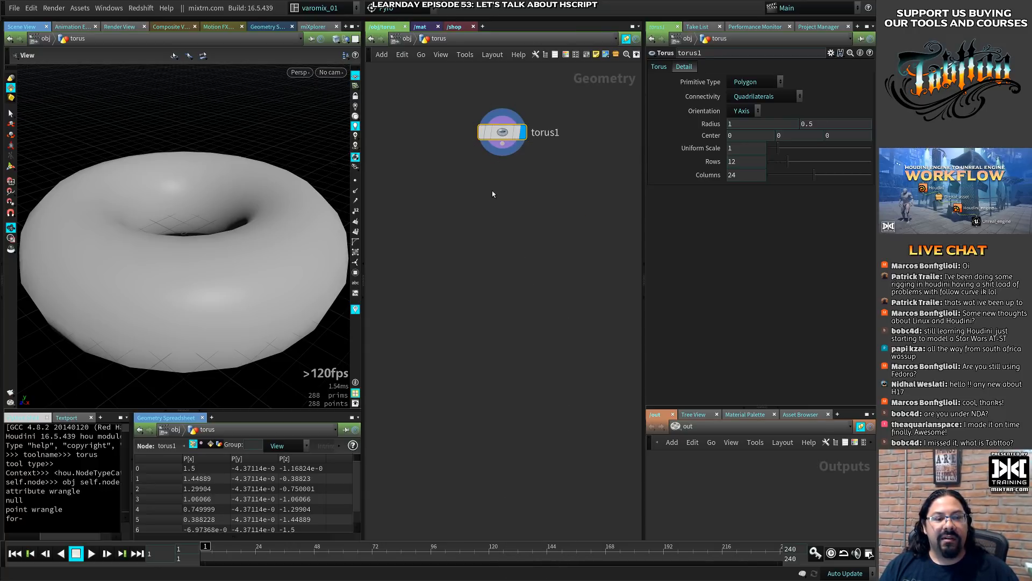
- Add a Material node wired to torus1's output, place it below torus1, and delete it again
key("Tab")
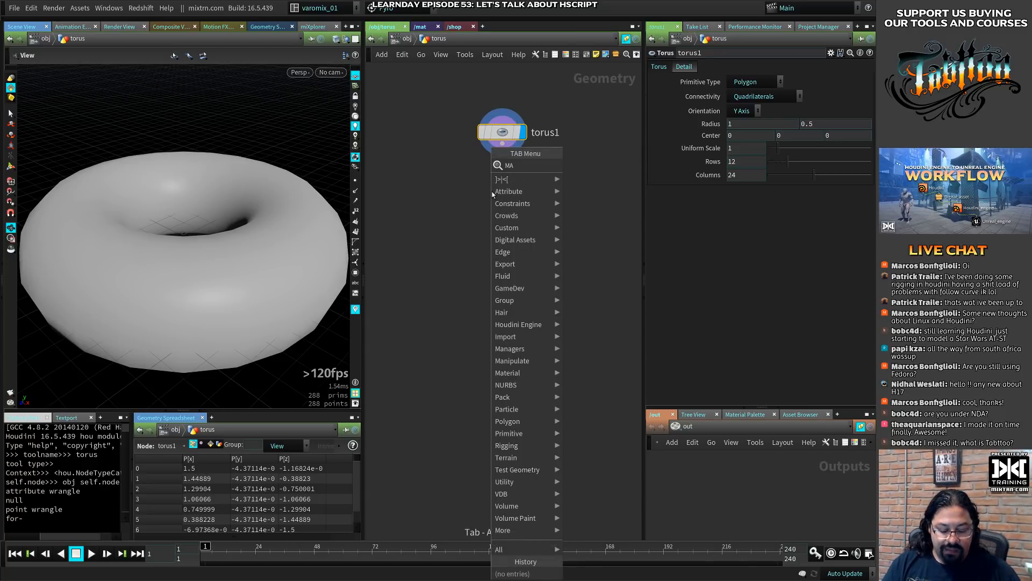
type("mater")
key("Return")
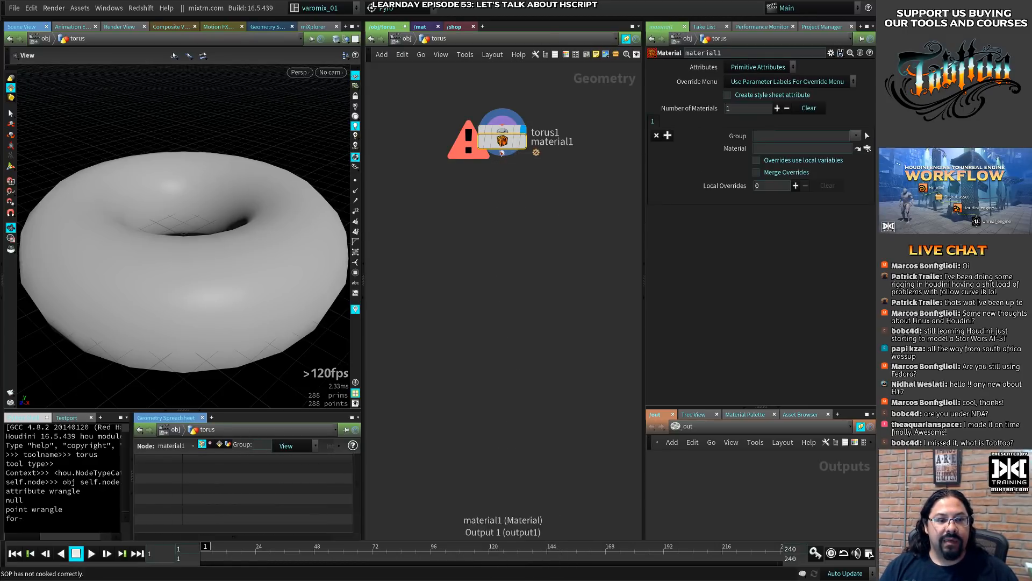
key("l")
left_click_drag(502, 143, 508, 209)
key("l")
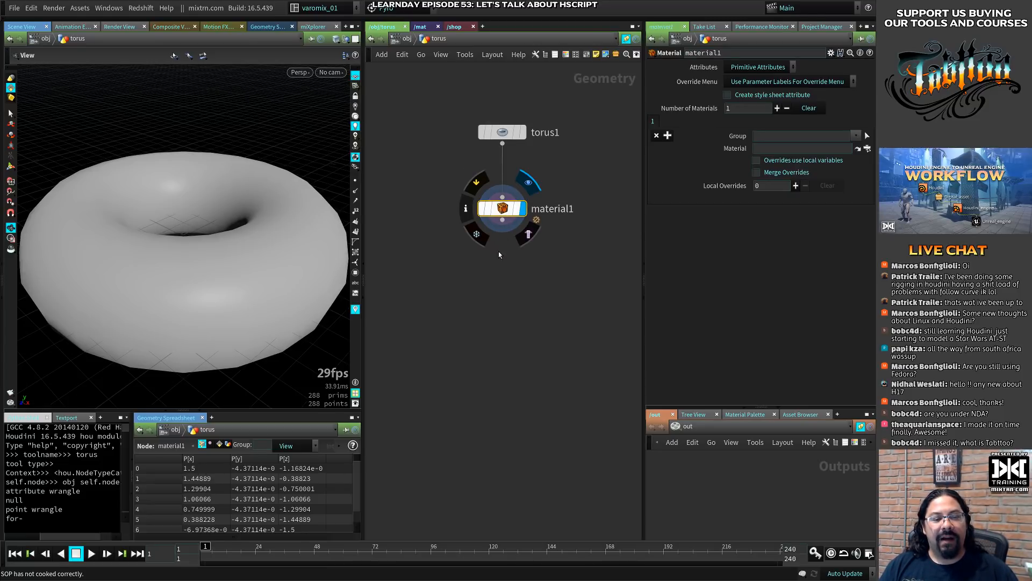
key("Delete")
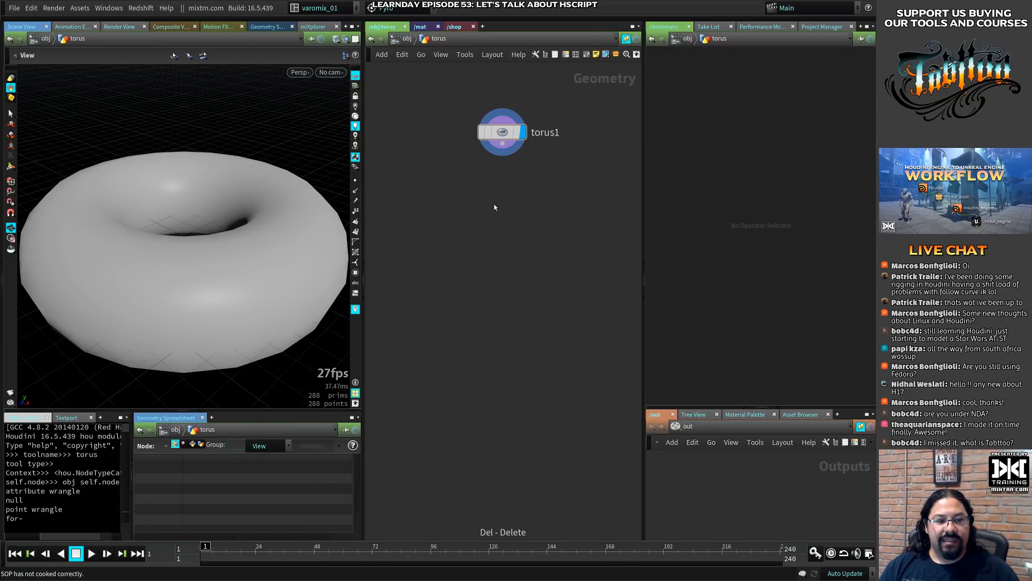
- Add a Material node wired to torus1's output, found with the Tabttoo search "MATER"
left_click(502, 132)
key("Tab")
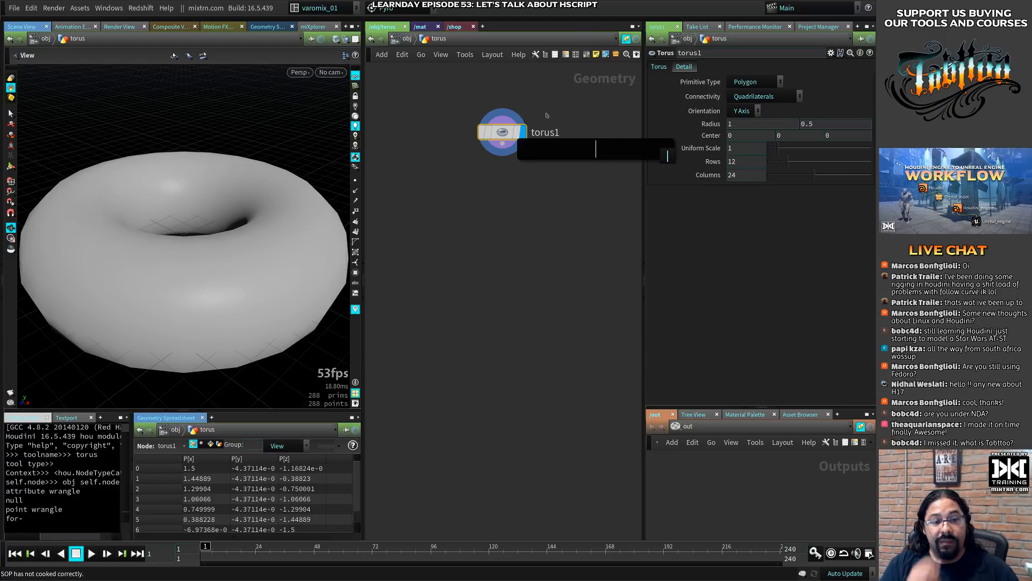
type("MATER")
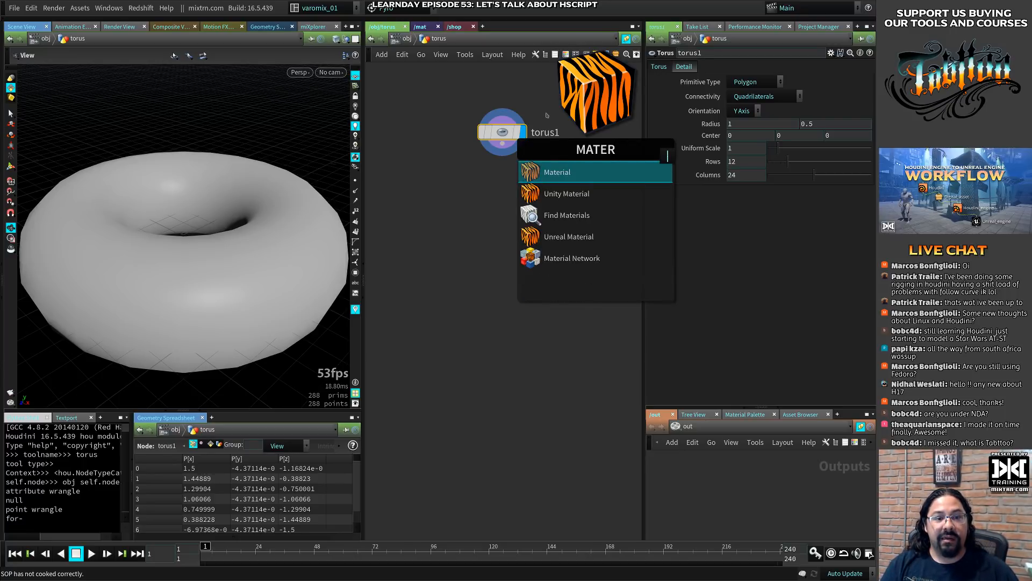
key("Return")
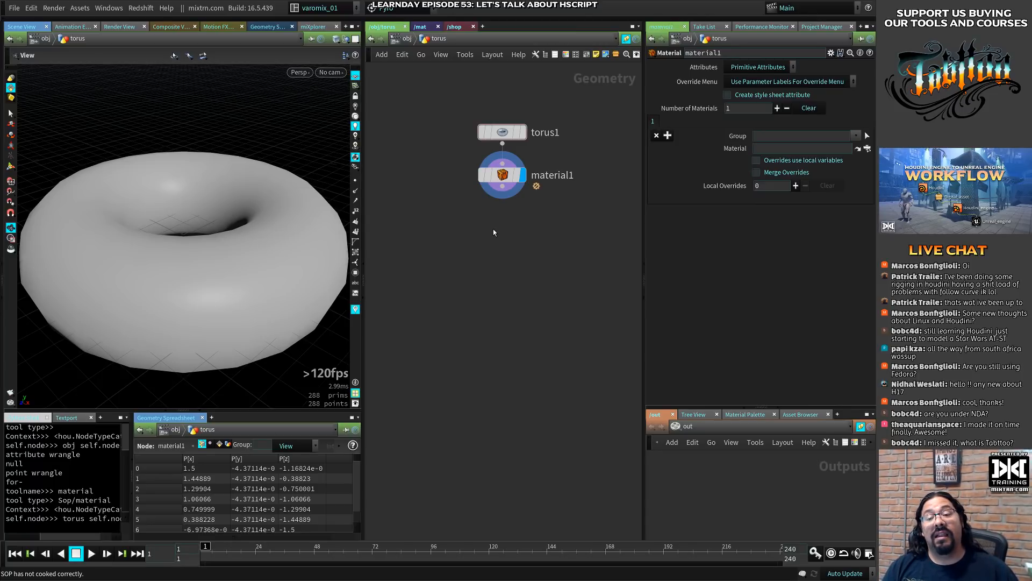
- Launch Sublime Text from Tabttoo with the command \\subl and close its empty window again
key("Tab")
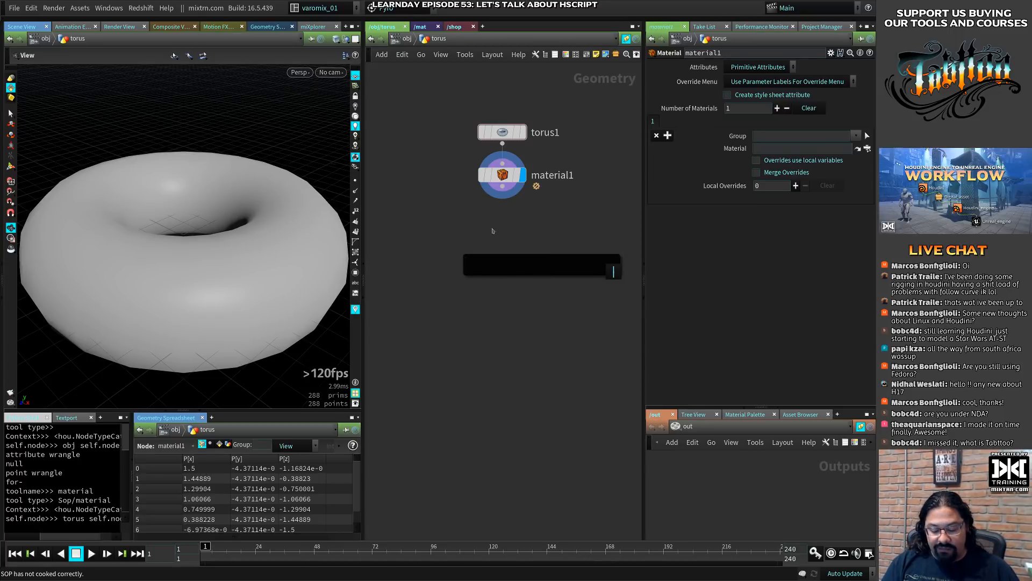
type("\\\\subl")
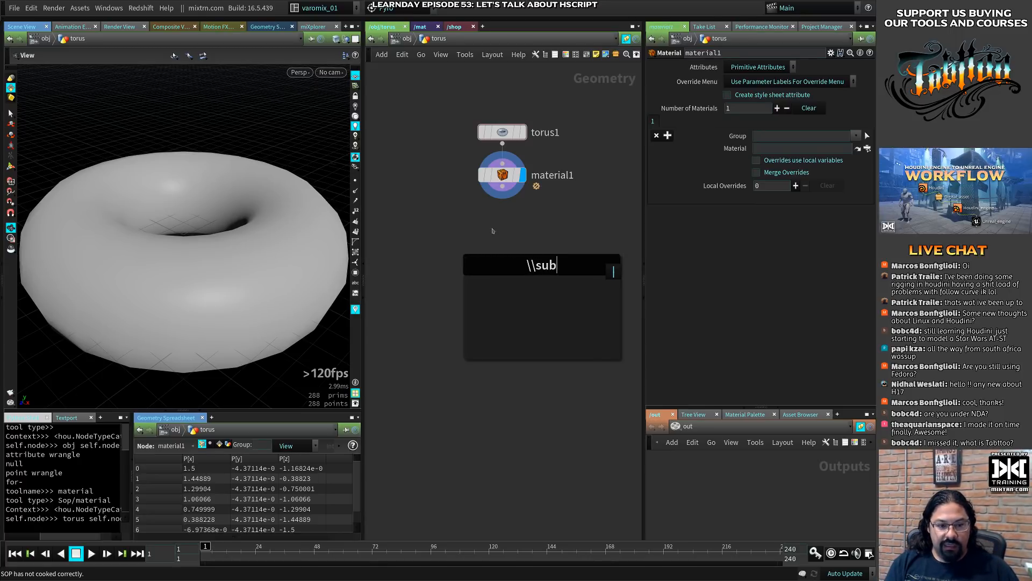
key("Return")
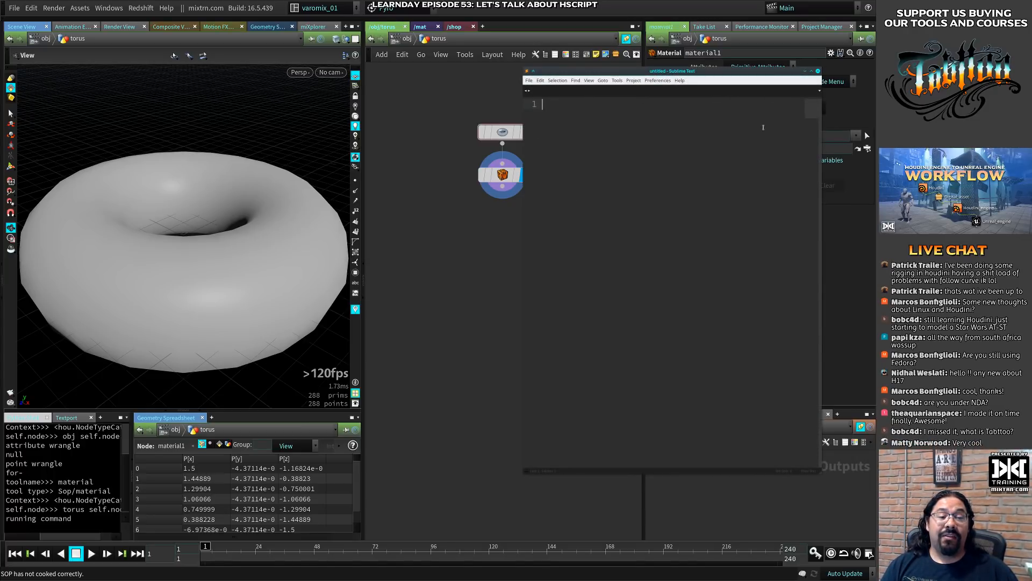
left_click(833, 66)
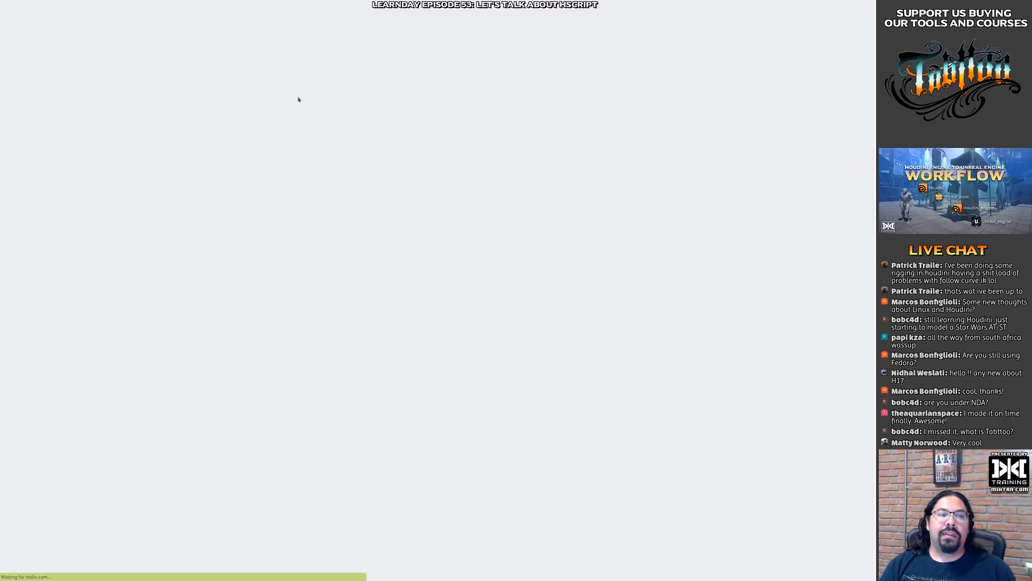
left_click_drag(300, 98, 875, 252, "super")
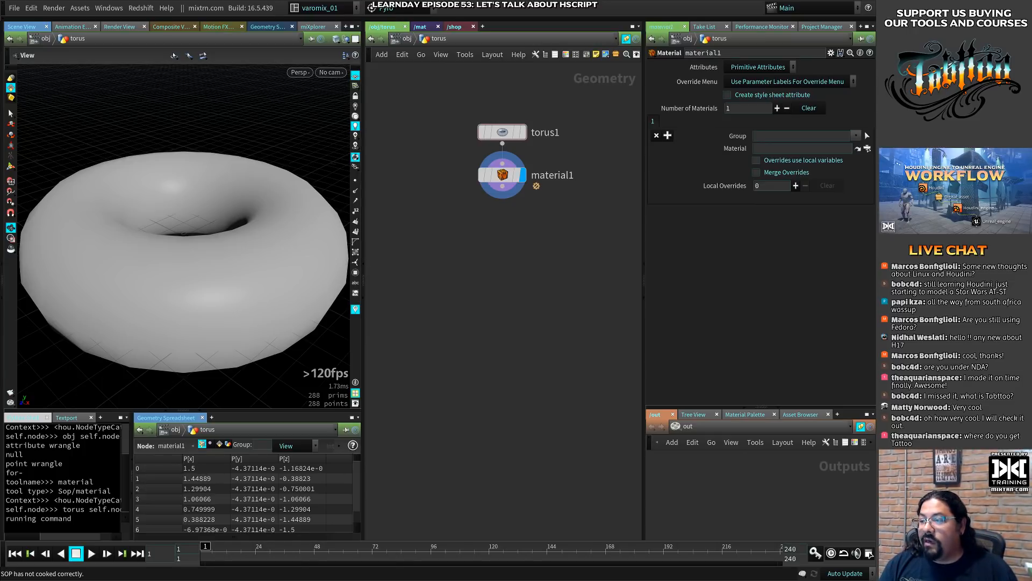
- Switch to the browser, reopen the Tabttoo product page to review its address and description, and put the browser away
key("ctrl+F9")
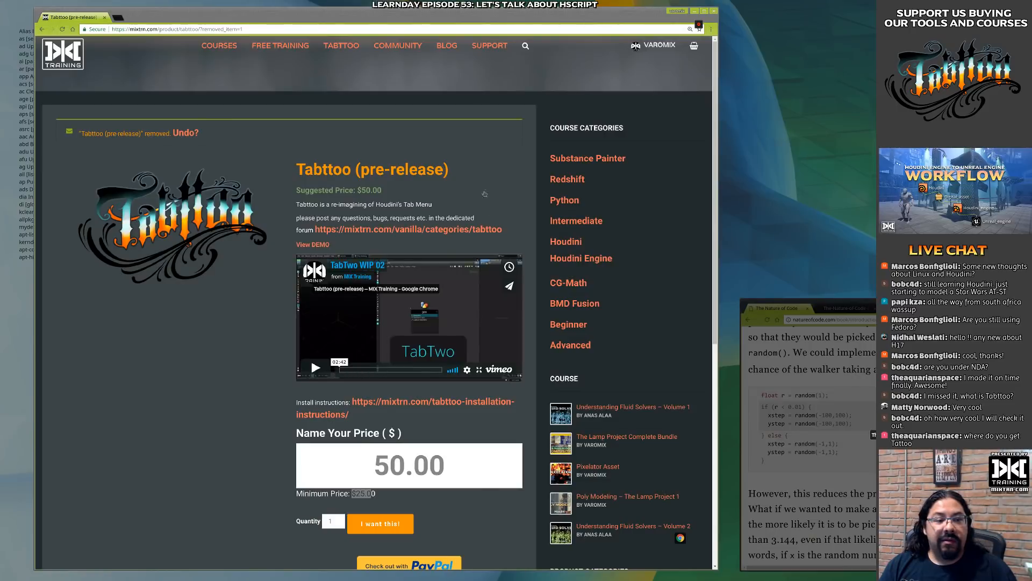
left_click(485, 193)
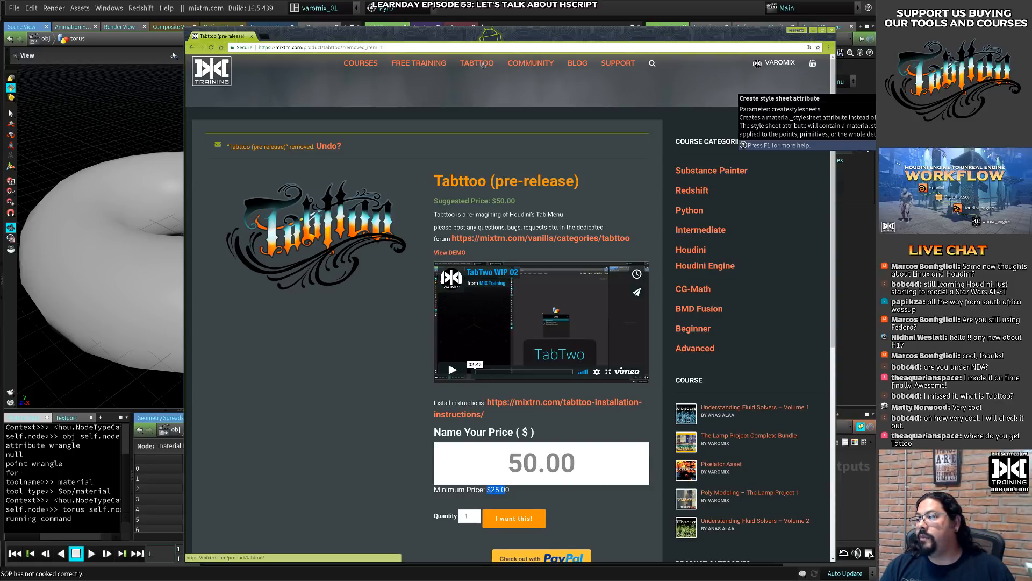
scroll(399, 157, "up", 7, "ctrl")
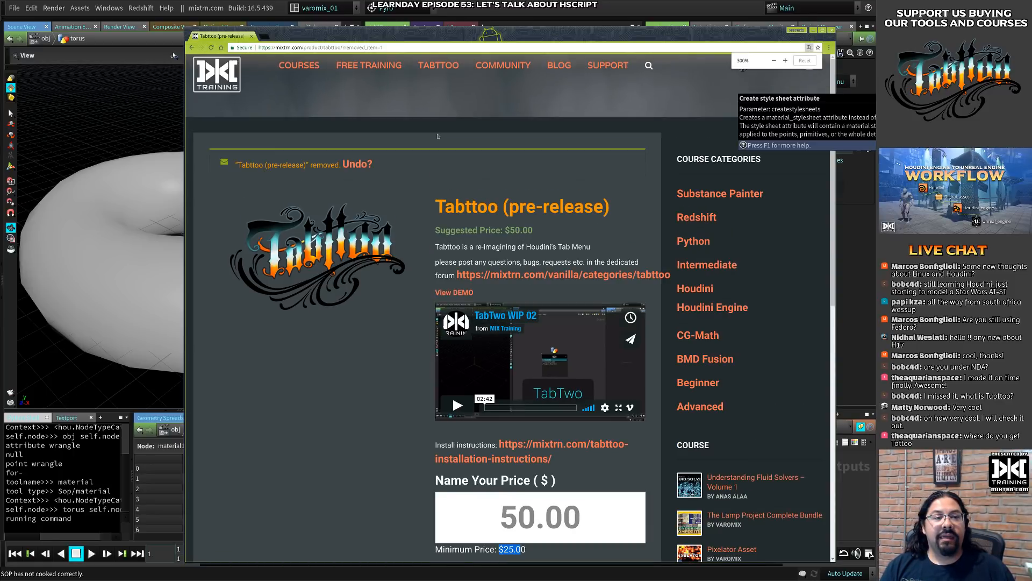
scroll(481, 138, "down", 3, "ctrl")
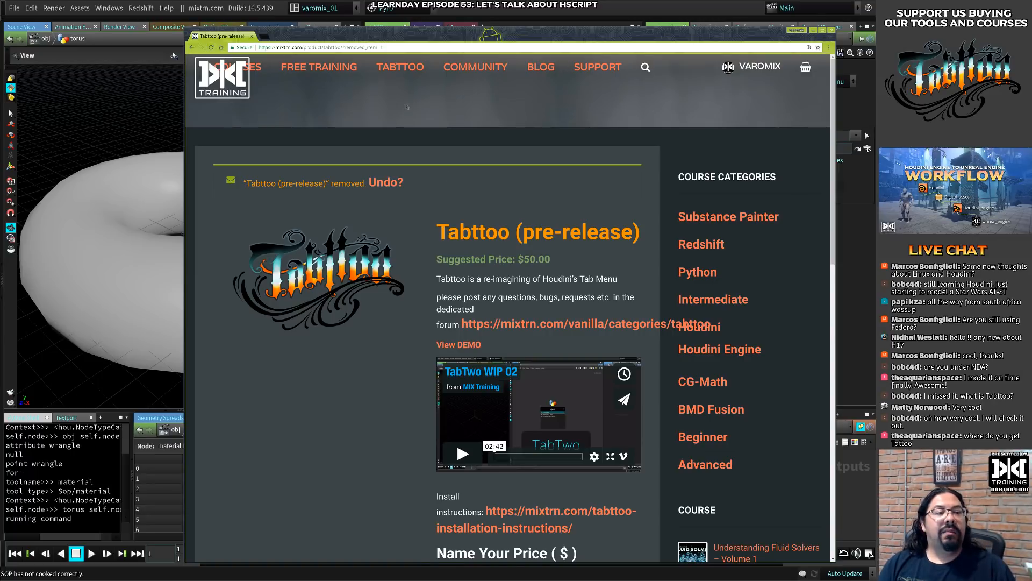
left_click(400, 67)
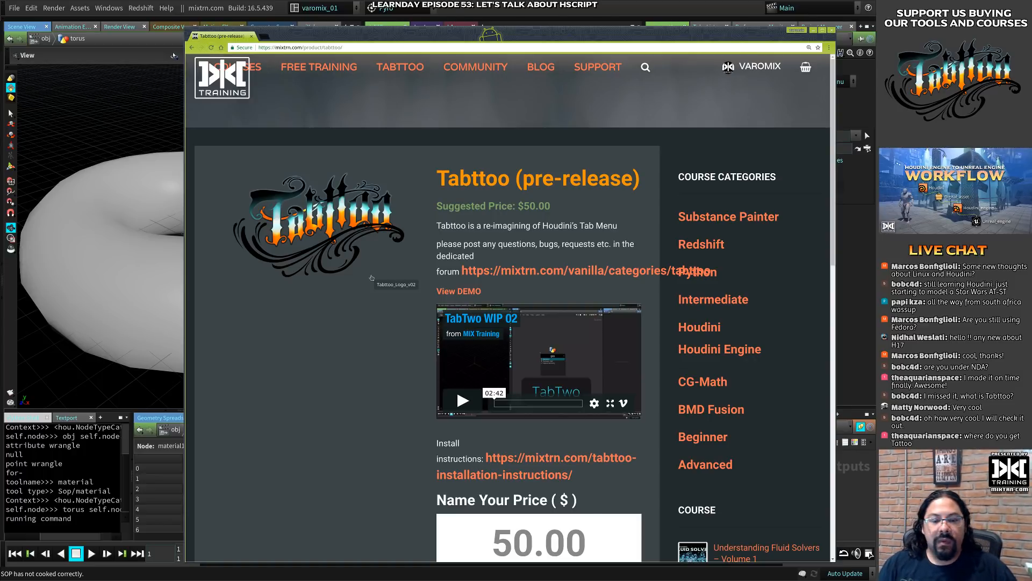
left_click(379, 47)
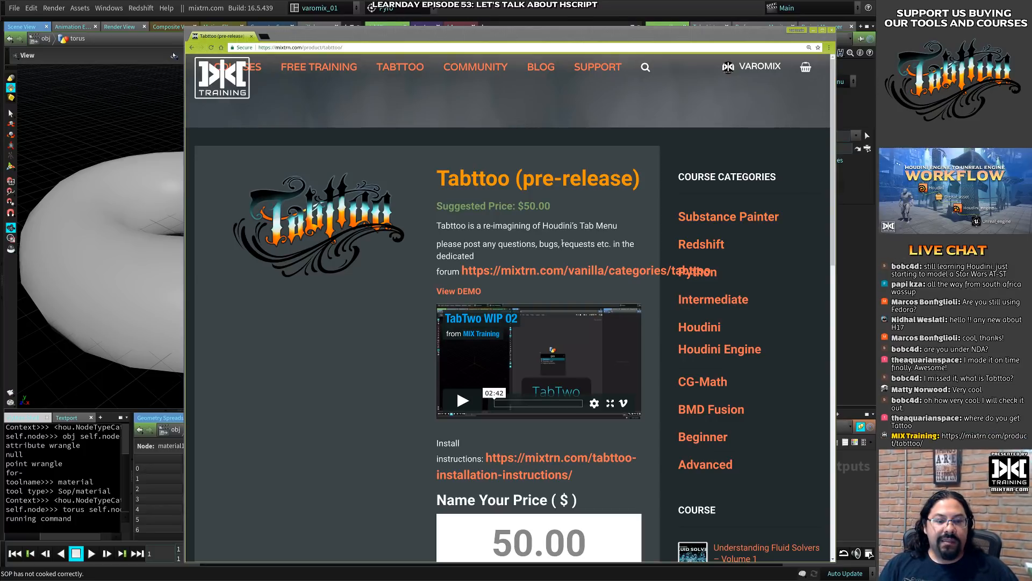
double_click(562, 226)
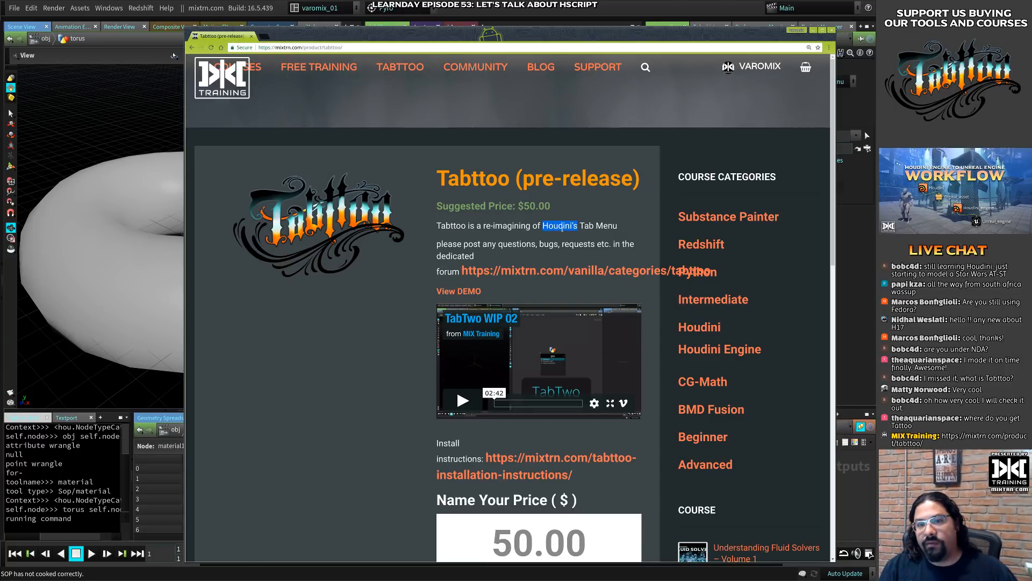
left_click(815, 31)
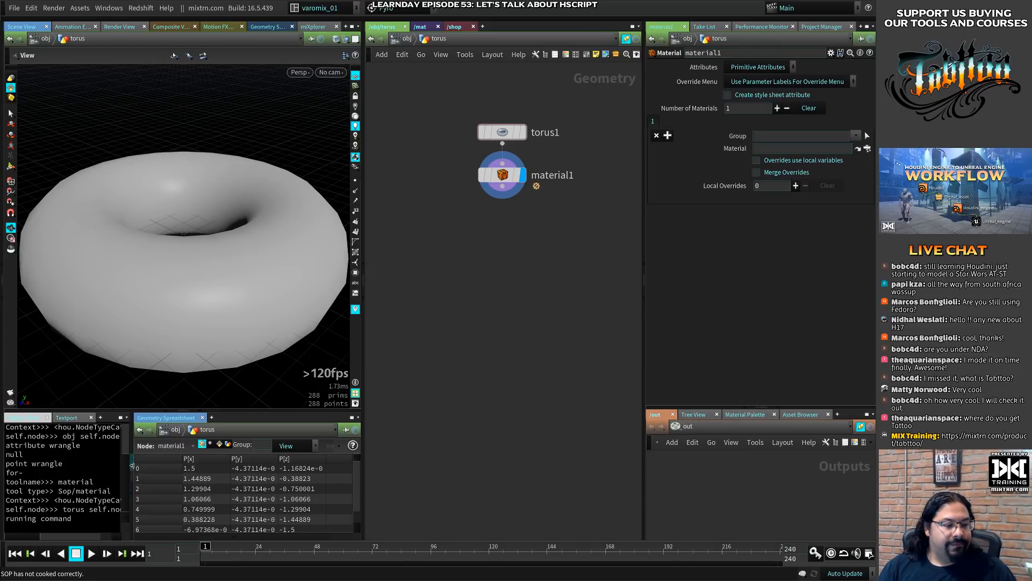
- Show the Textport and enlarge the out network pane upward
left_click(66, 418)
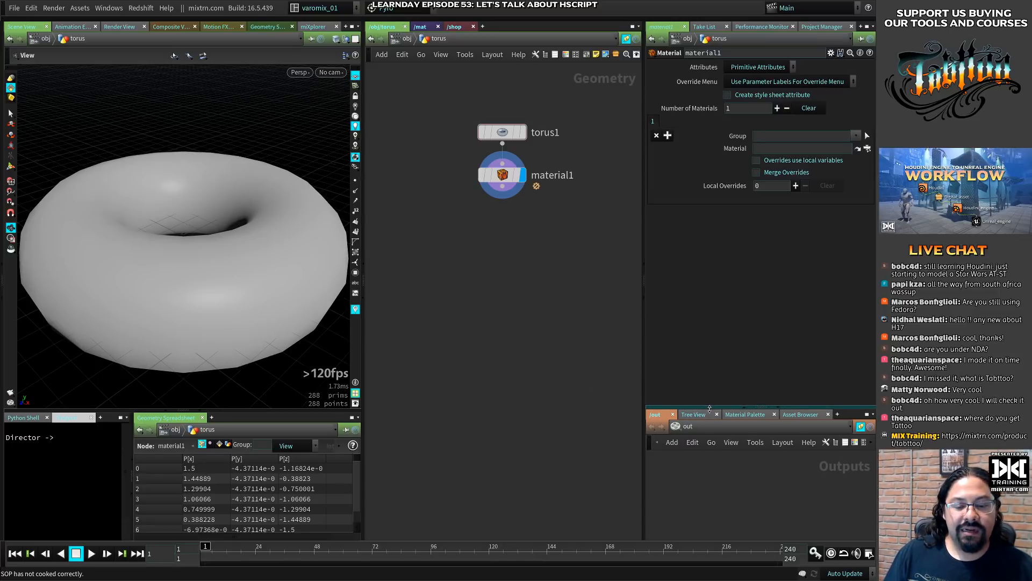
left_click_drag(695, 408, 695, 339)
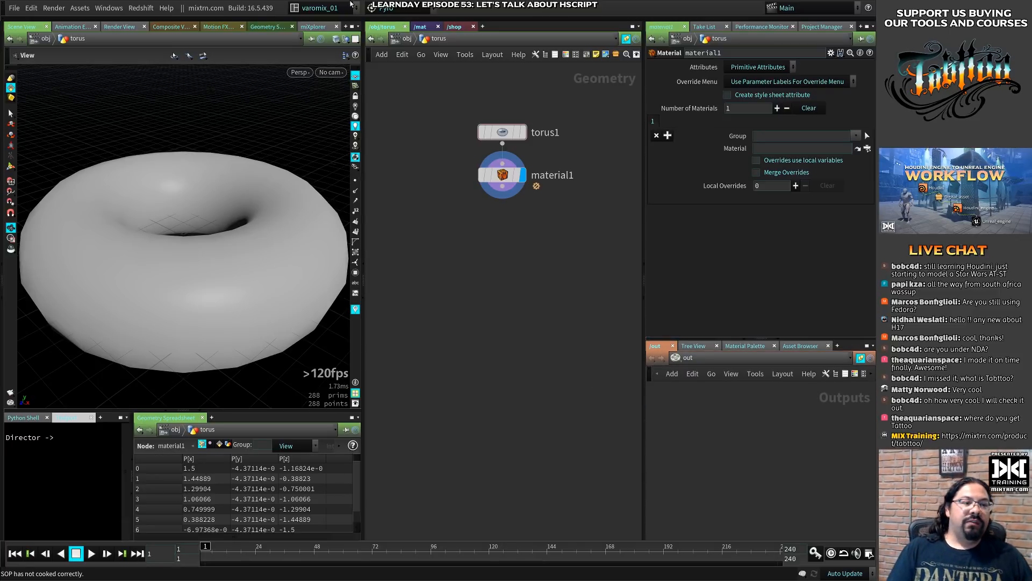
- Go up from the torus geometry network to the obj level and open the Houdini help
left_click(400, 39)
left_click(166, 7)
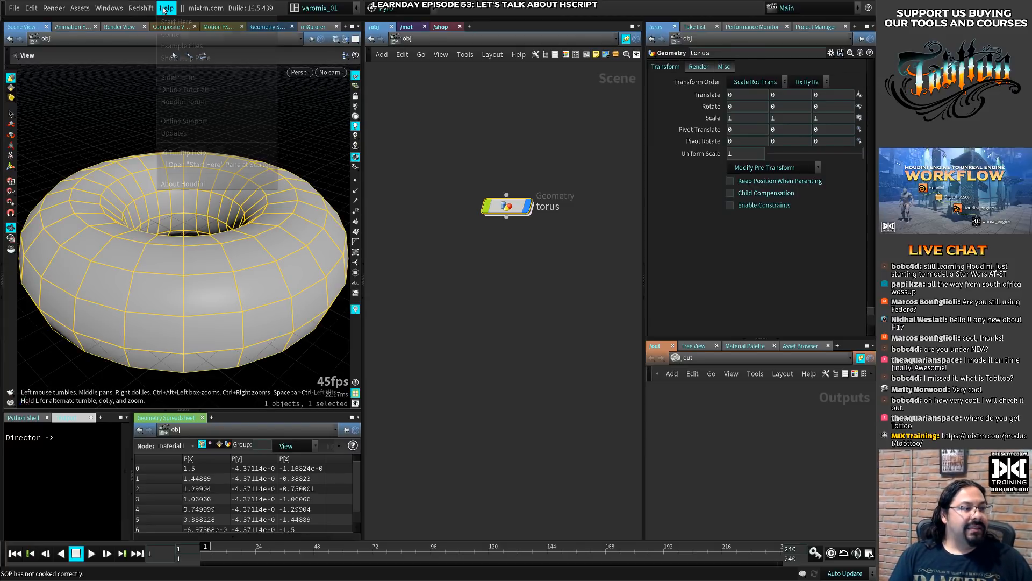
left_click(196, 34)
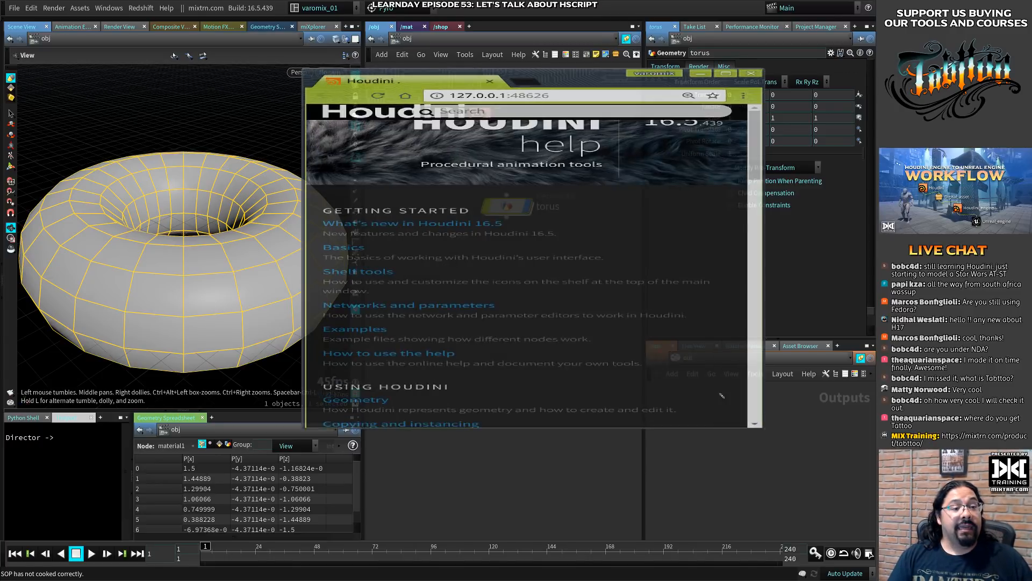
- Search the Houdini help for "hscript" and open the hscript page of the stand-alone utilities reference
left_click(721, 102)
type("hsc")
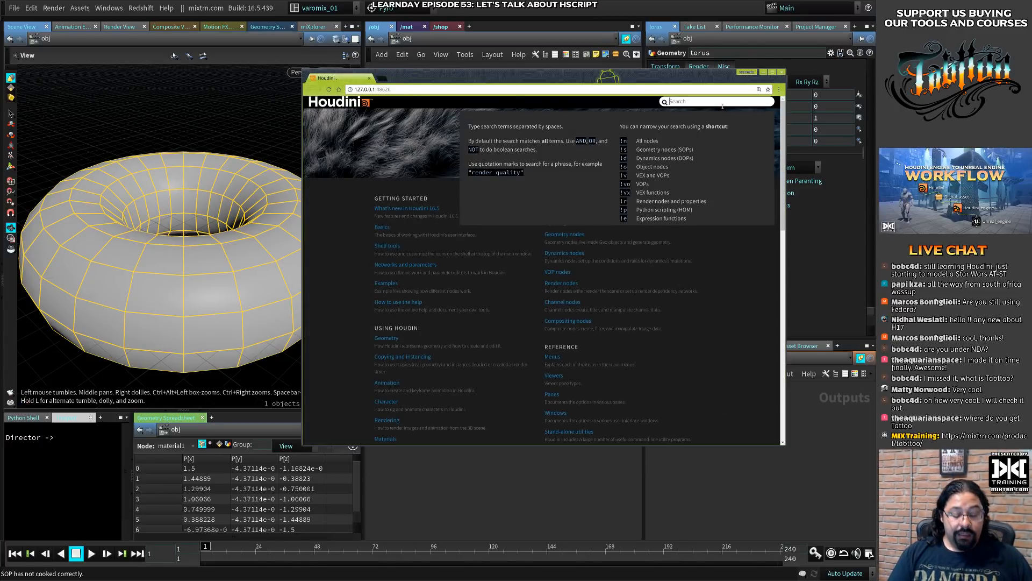
type("ript")
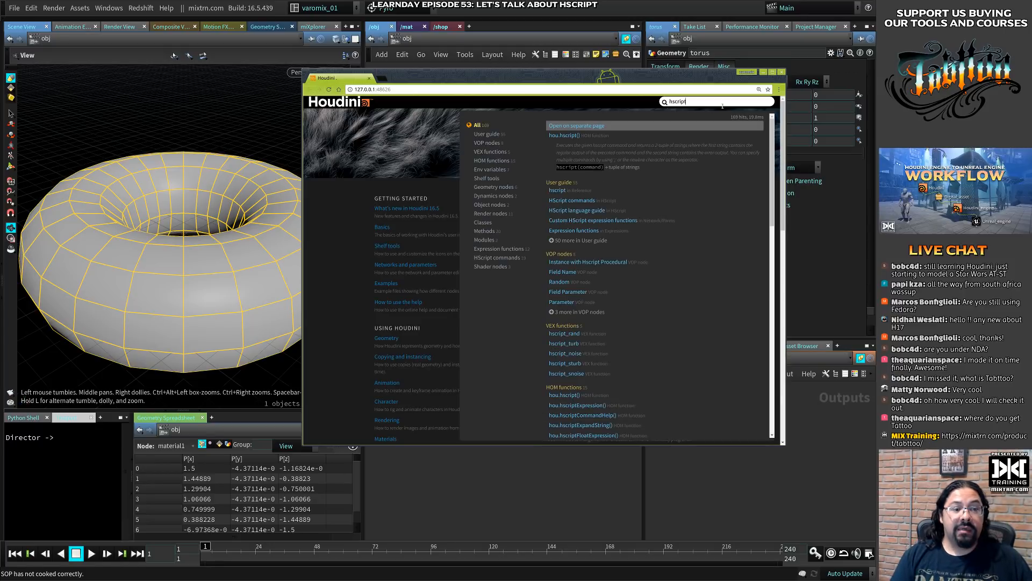
left_click(559, 191)
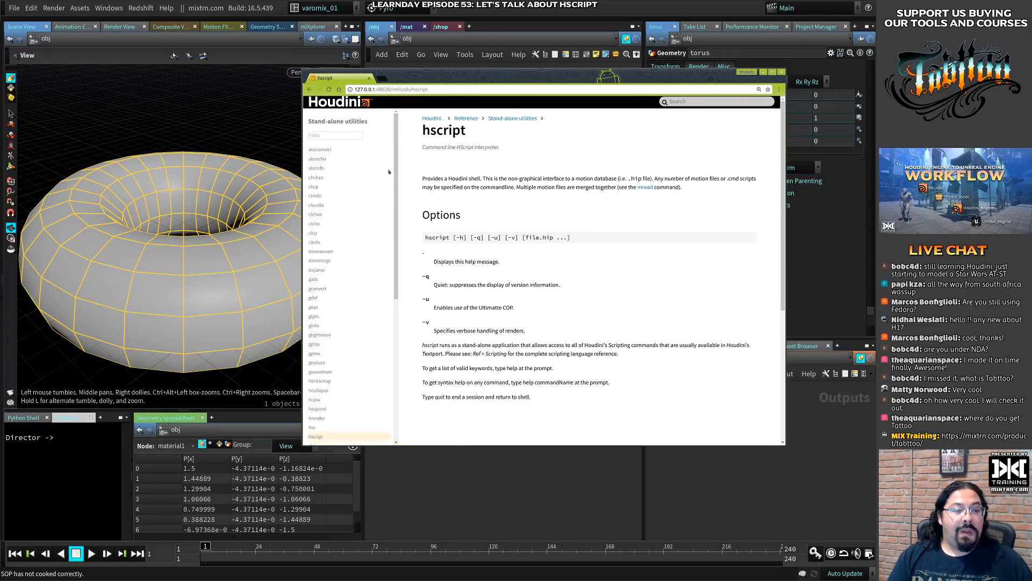
- Reposition and enlarge the help window and magnify the hscript page for easier reading
left_click_drag(441, 173, 343, 124, "alt")
mouse_move(590, 400)
right_mouse_down("alt")
mouse_move(667, 400)
mouse_move(537, 387)
mouse_move(591, 411)
right_mouse_up("alt")
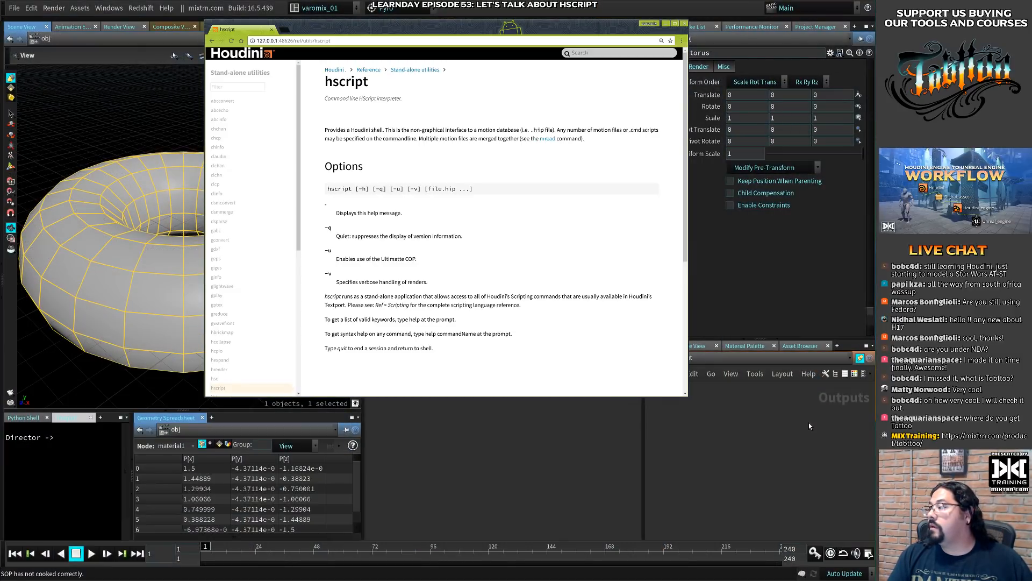
scroll(483, 232, "up", 4, "ctrl")
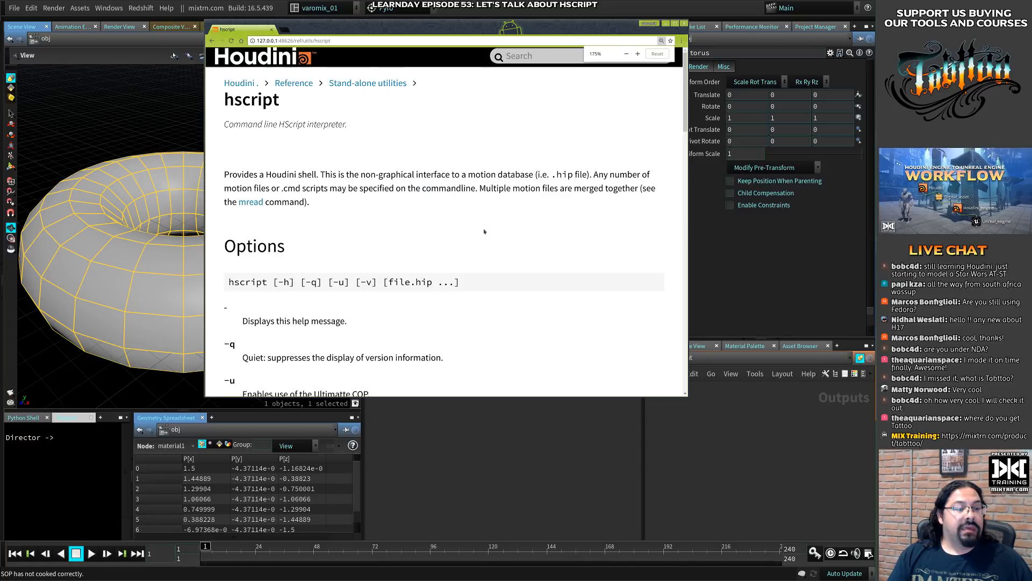
scroll(584, 294, "up", 1, "ctrl")
right_click_drag(584, 294, 709, 443, "alt")
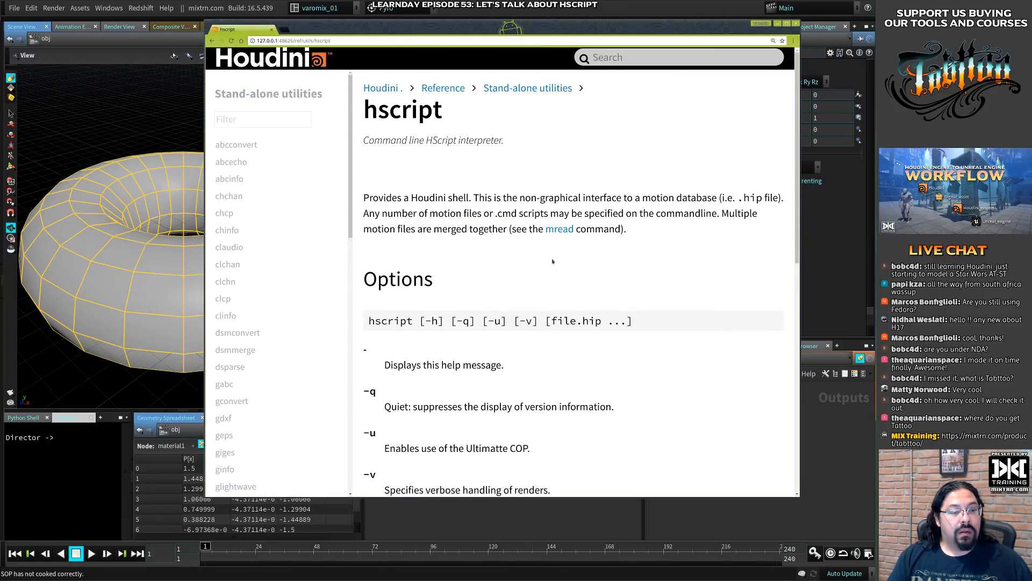
right_click_drag(607, 277, 628, 278, "alt")
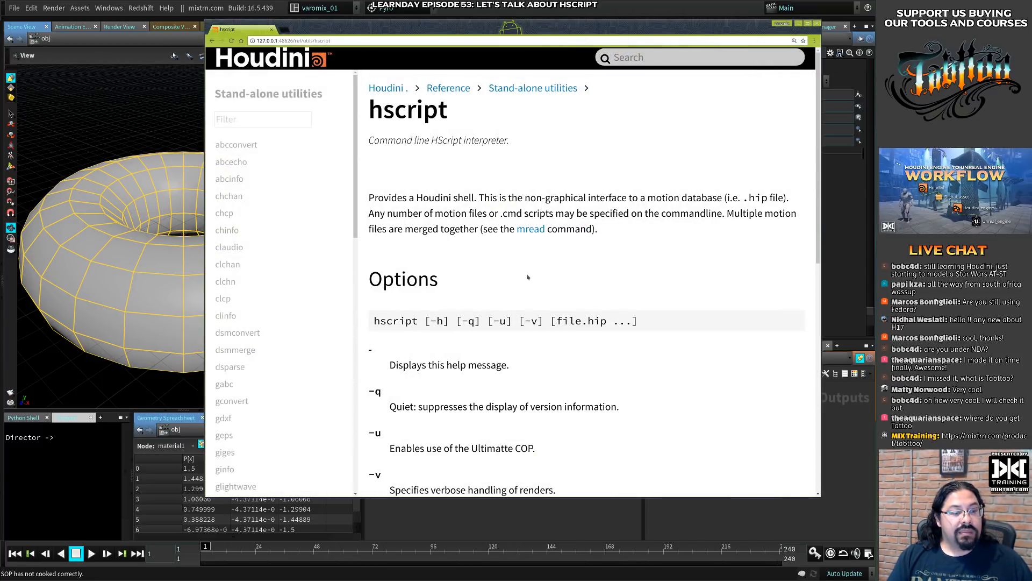
- Search the help for "hscript" again and open the HScript language guide
left_click(671, 56)
type("hscript")
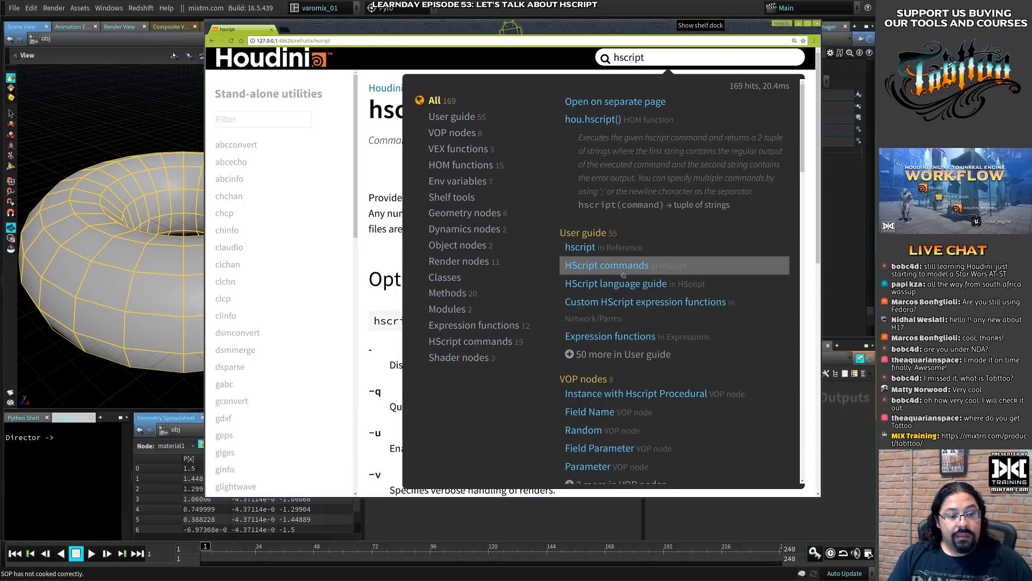
left_click(627, 291)
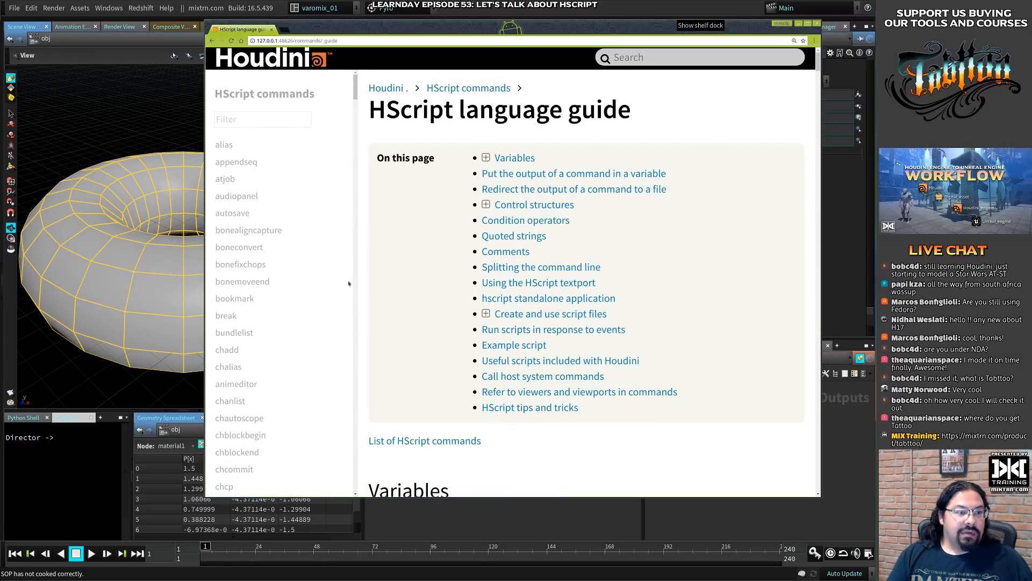
- Enlarge the help window, magnify the guide to 300%, and read the Variables section on setting and unsetting variables
right_click_drag(481, 314, 384, 294, "alt")
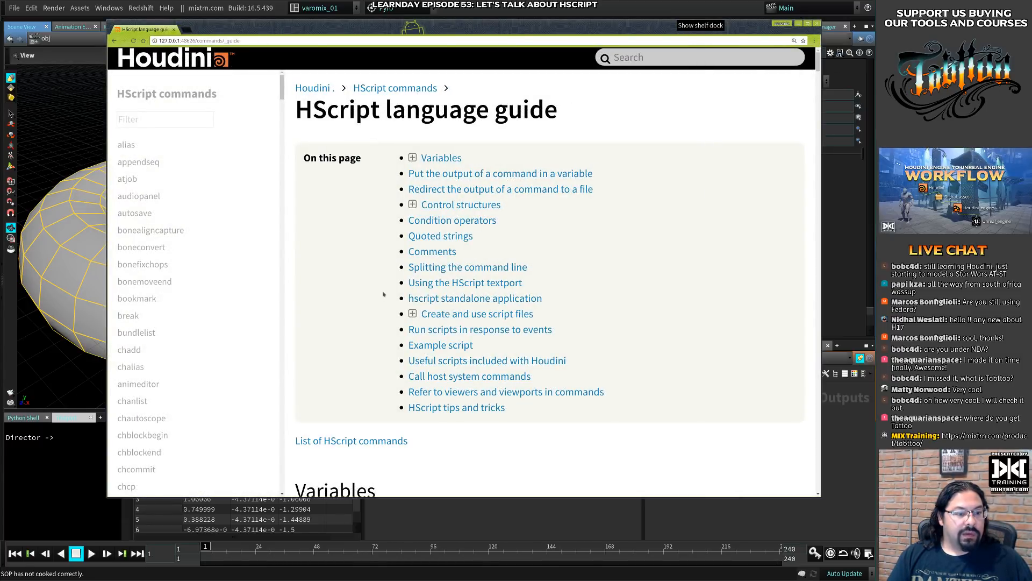
scroll(384, 294, "up", 1, "ctrl")
scroll(377, 295, "up", 1, "ctrl")
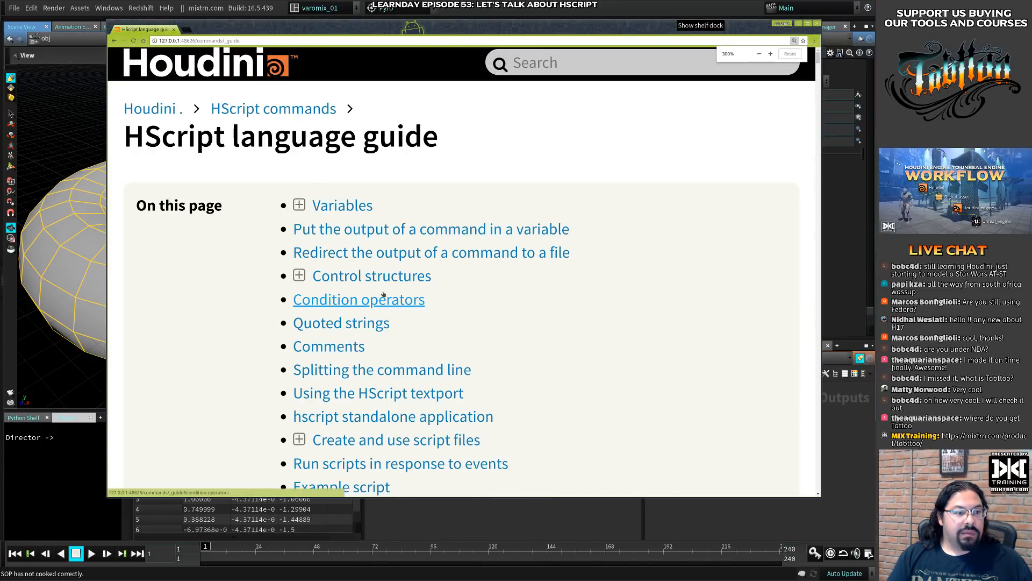
scroll(585, 288, "down", 5)
scroll(587, 288, "down", 3)
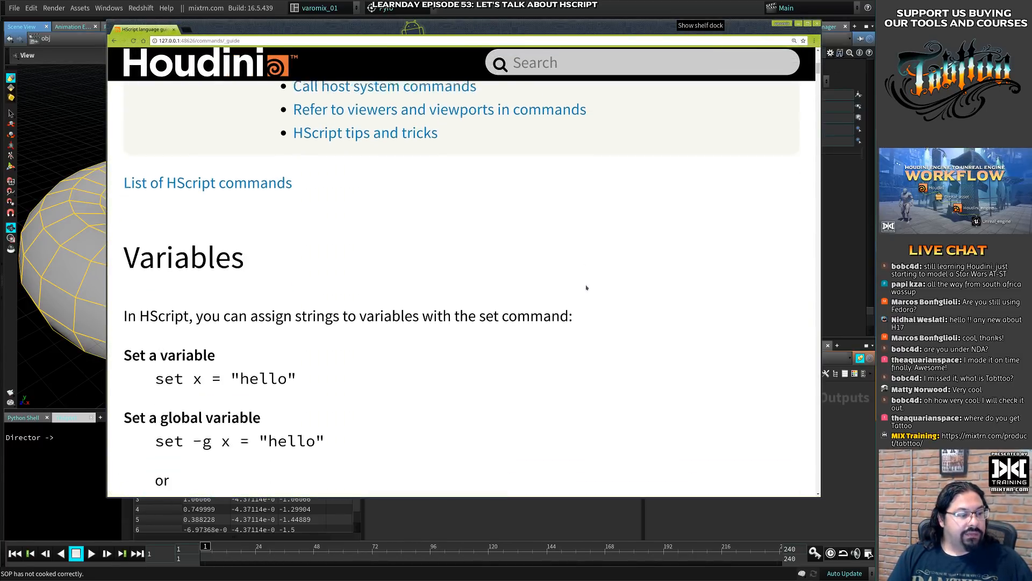
scroll(586, 288, "down", 3)
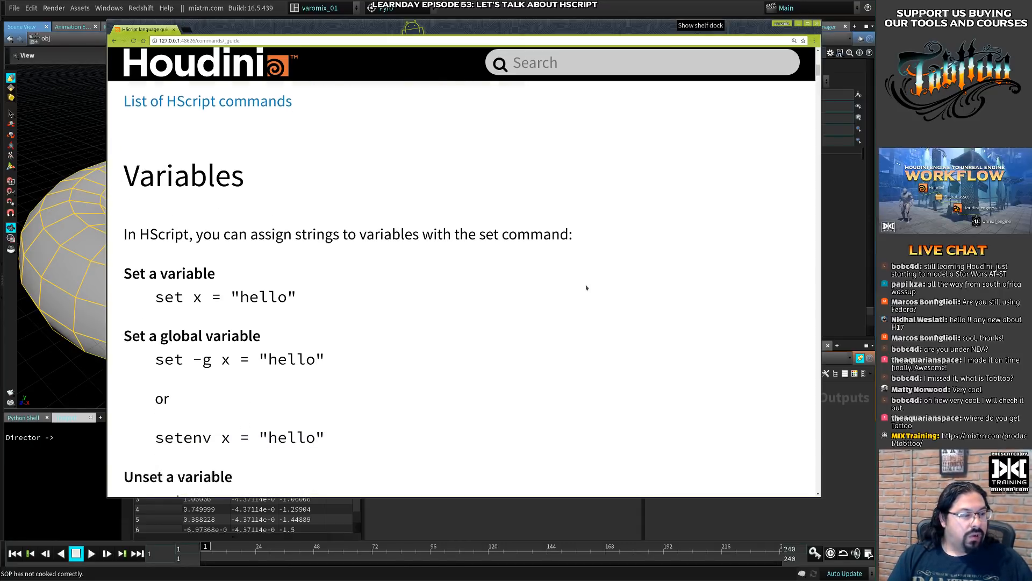
right_click_drag(438, 465, 439, 528, "alt")
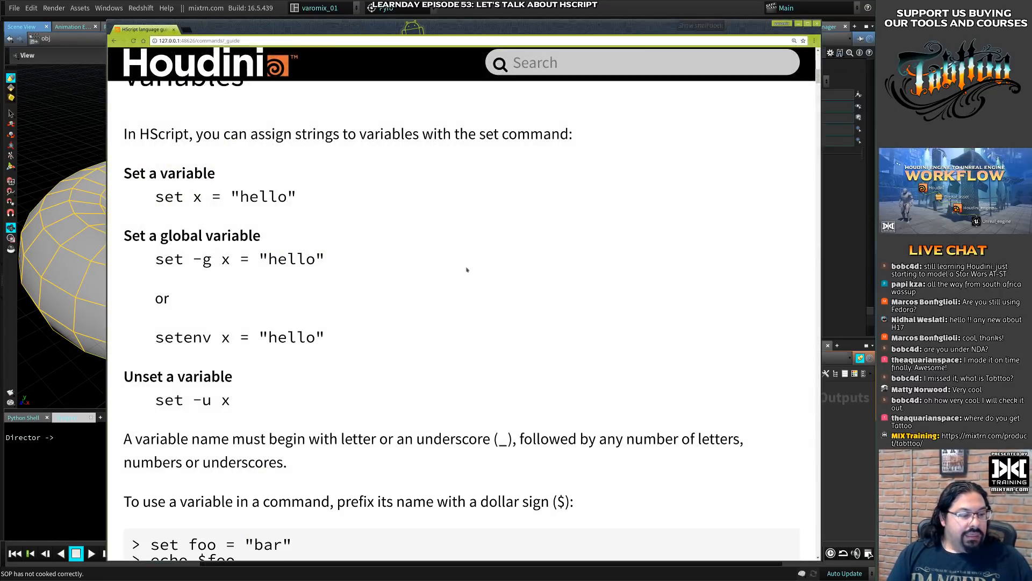
right_click_drag(413, 49, 413, 38, "alt")
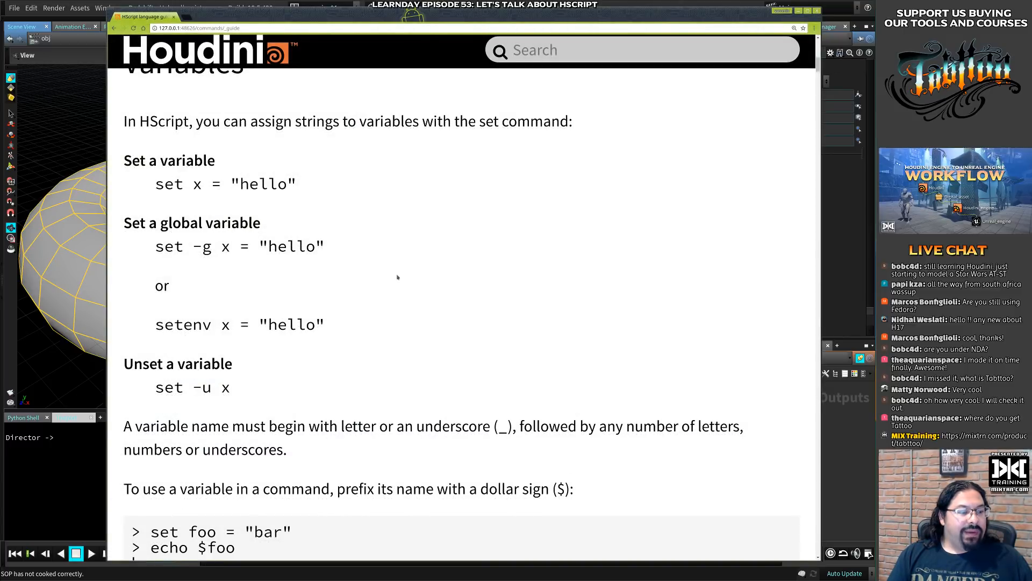
- Read the rest of the guide's Variables section, covering curly braces, local and global scope, and the variable modifiers with their examples
scroll(398, 277, "down", 7)
scroll(397, 274, "down", 3)
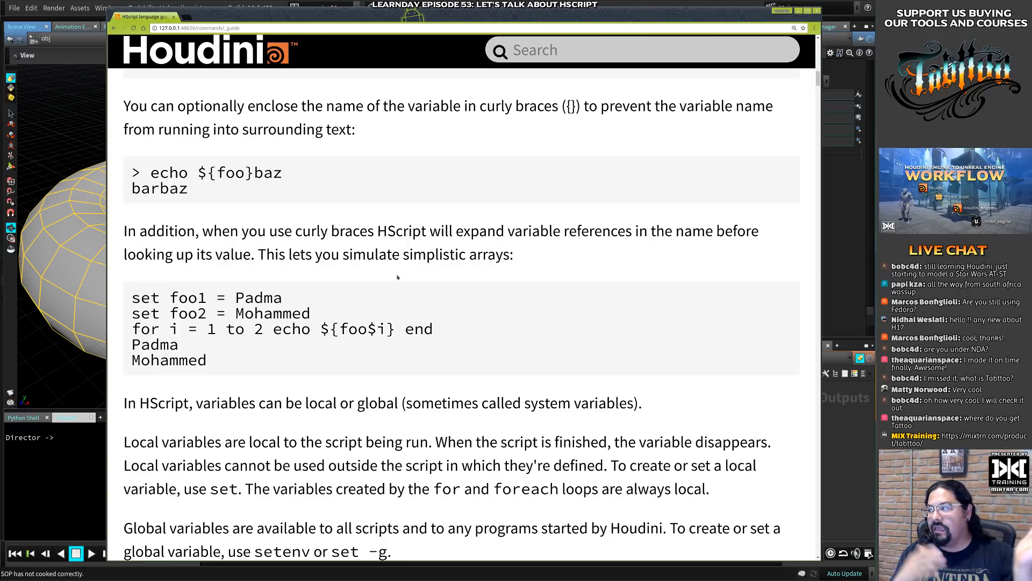
scroll(411, 179, "down", 11)
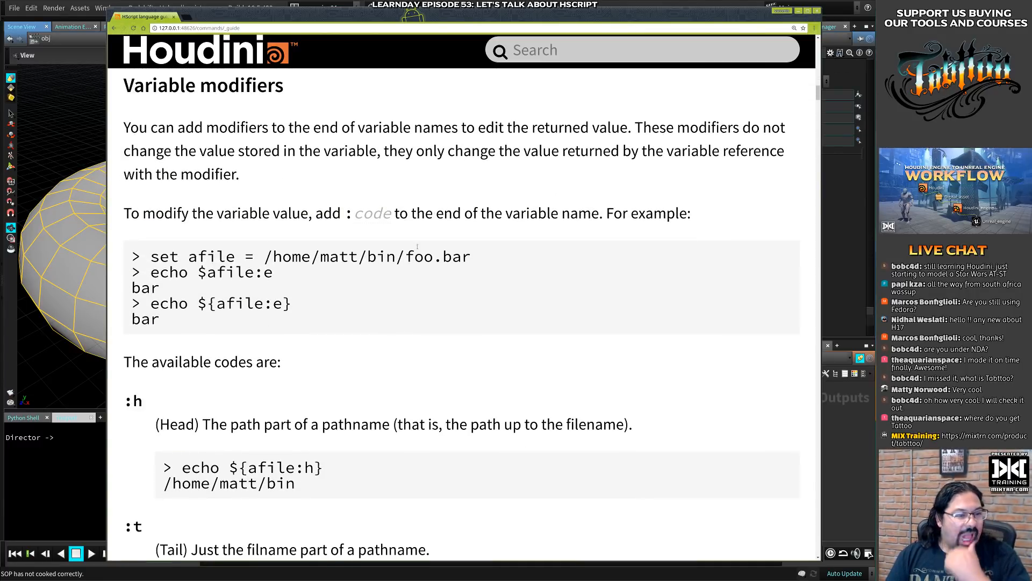
scroll(417, 246, "down", 7)
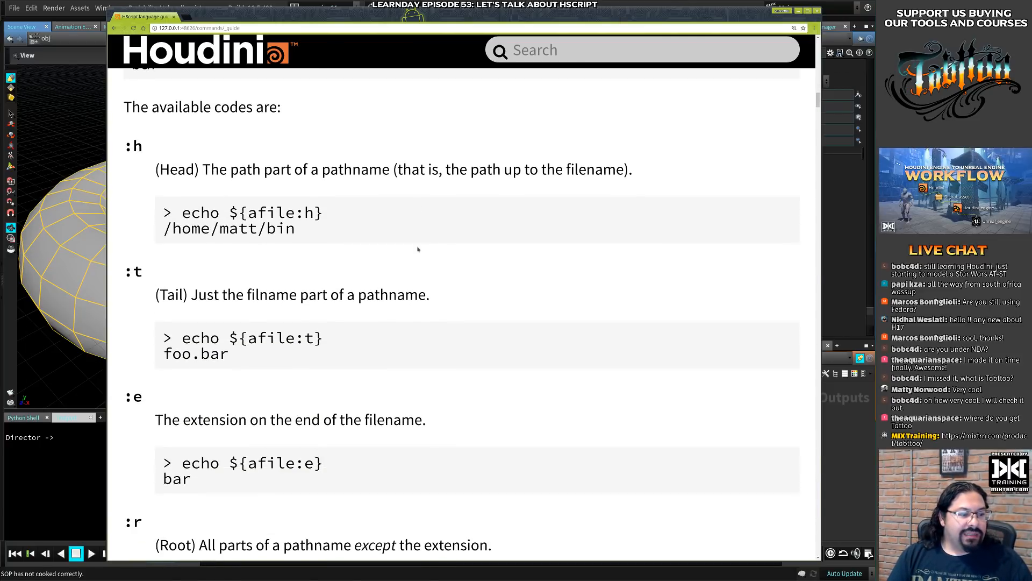
scroll(418, 249, "down", 4)
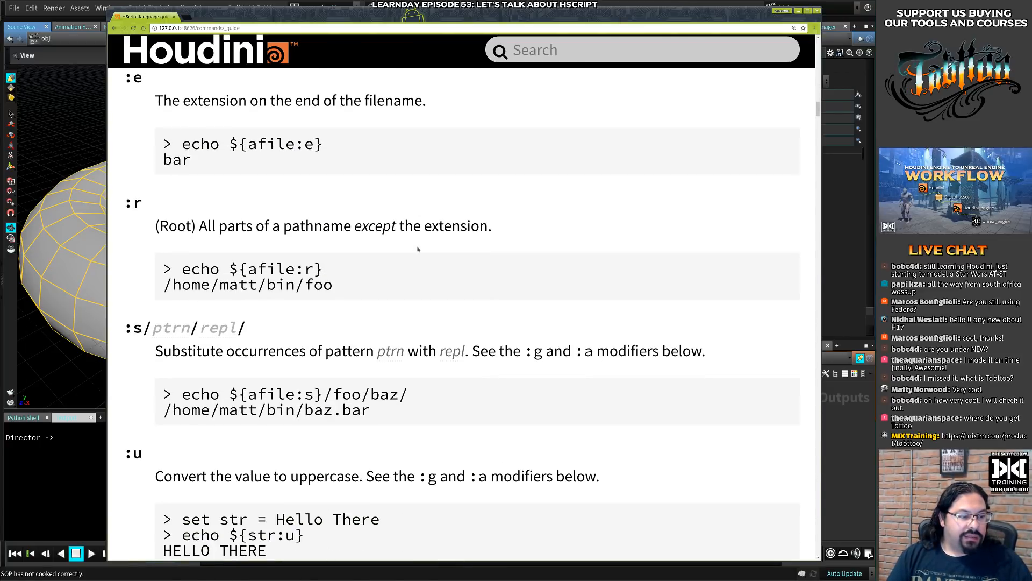
scroll(418, 249, "down", 9)
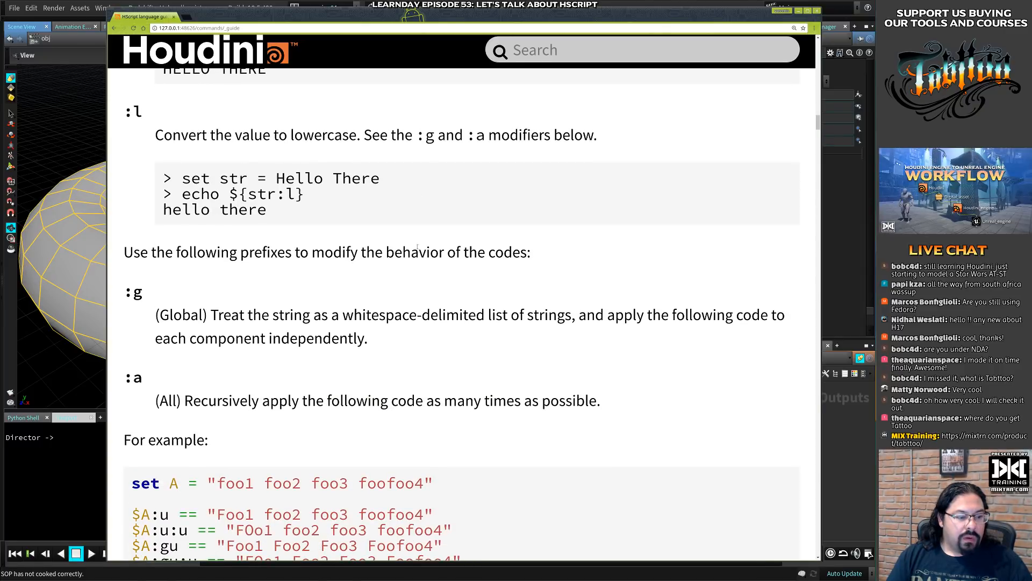
scroll(418, 248, "down", 3)
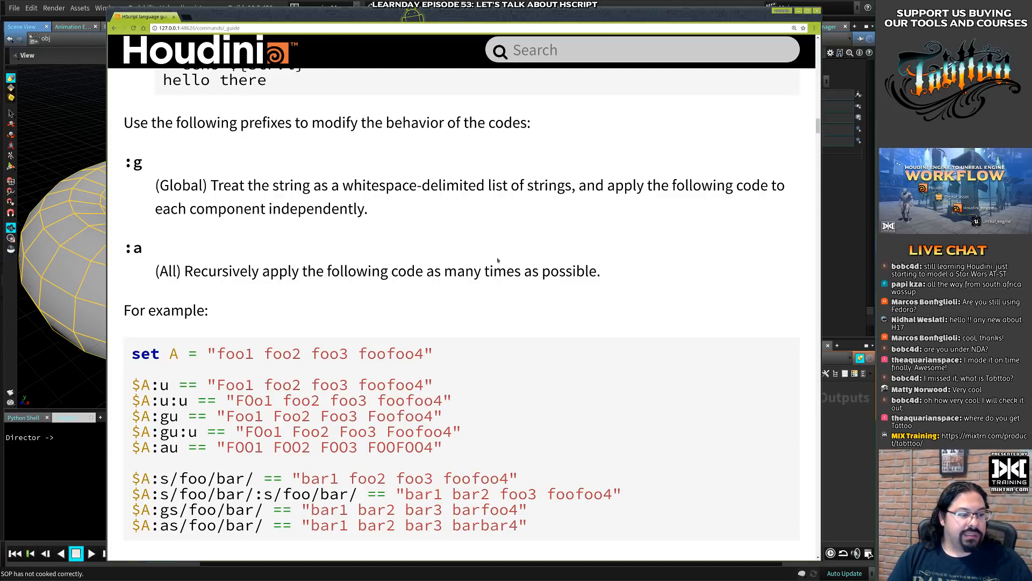
scroll(498, 260, "down", 2)
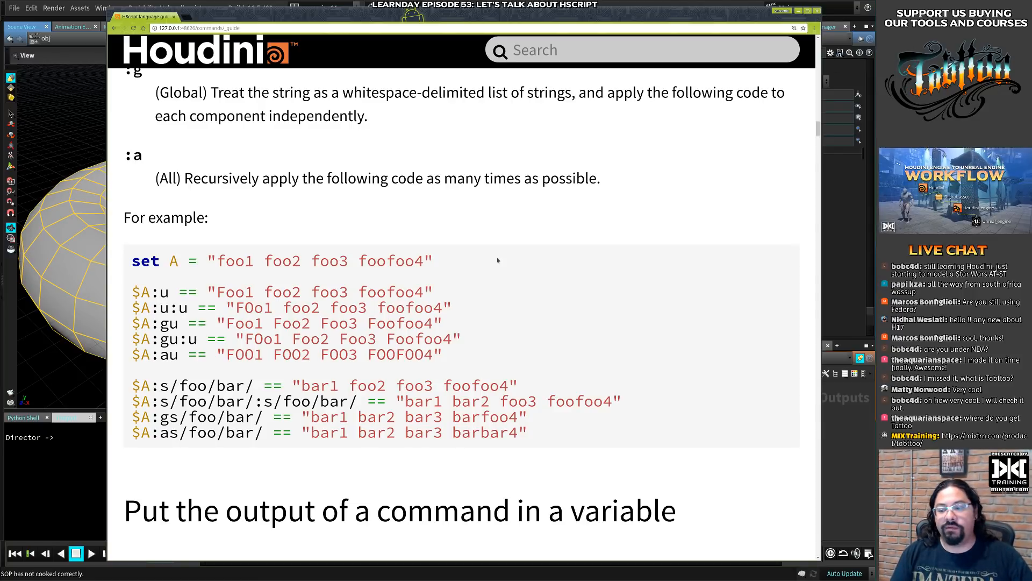
- Skim the guide's sections on command output, redirection and control structures, and return to the page's contents list at a smaller zoom
scroll(507, 212, "down", 12)
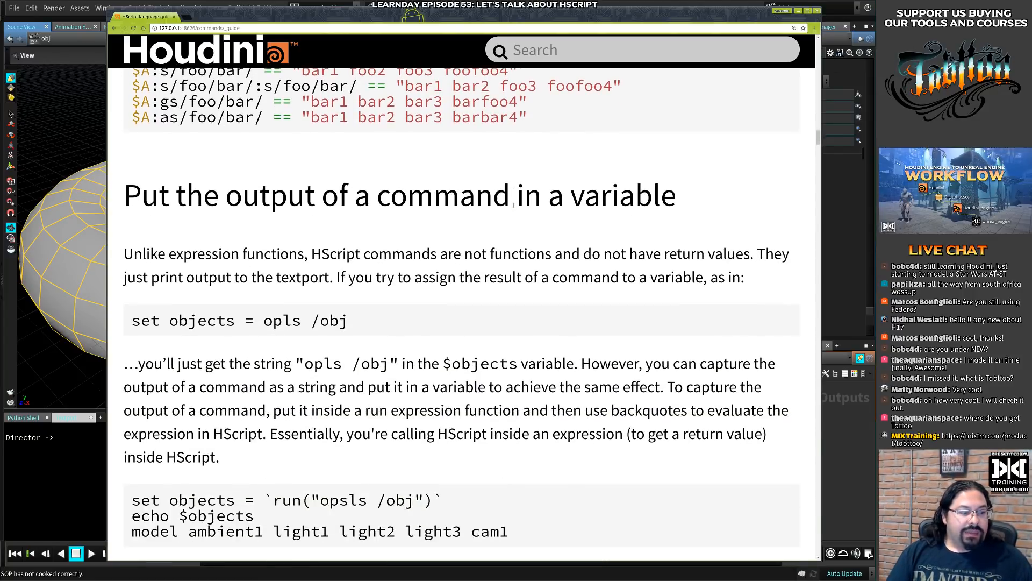
scroll(513, 204, "down", 12)
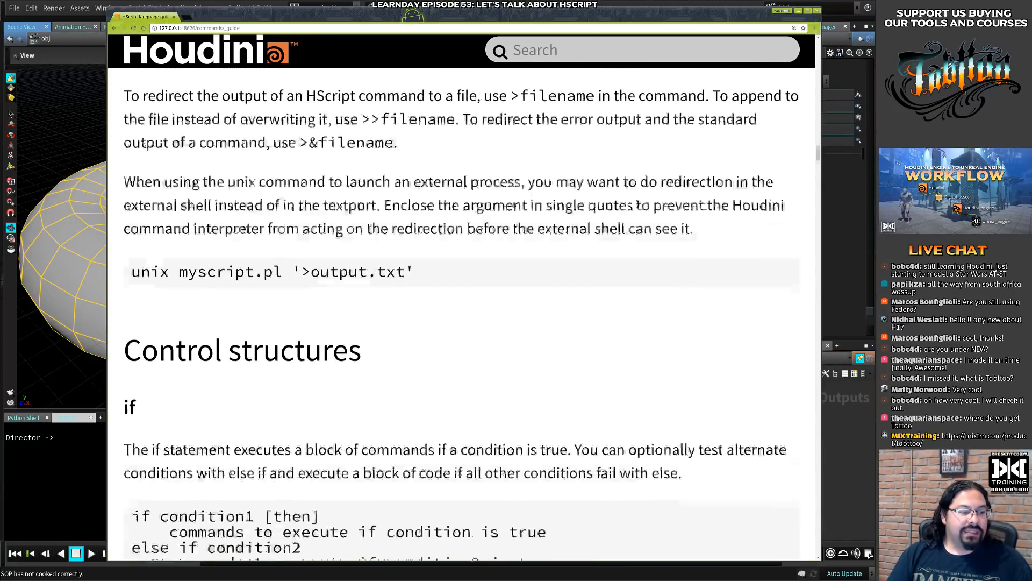
scroll(513, 208, "down", 8)
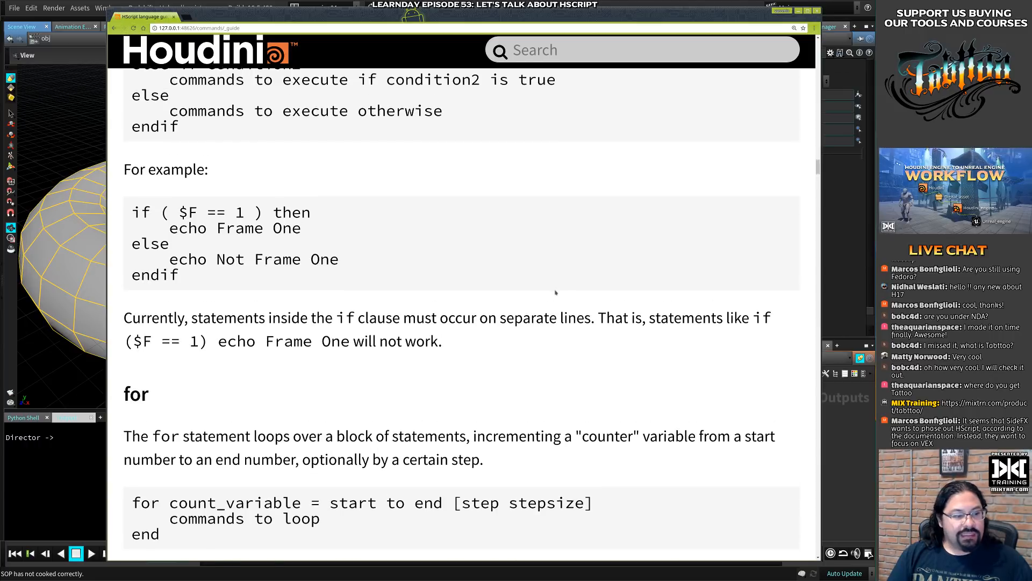
scroll(556, 292, "down", 13)
scroll(556, 293, "down", 11)
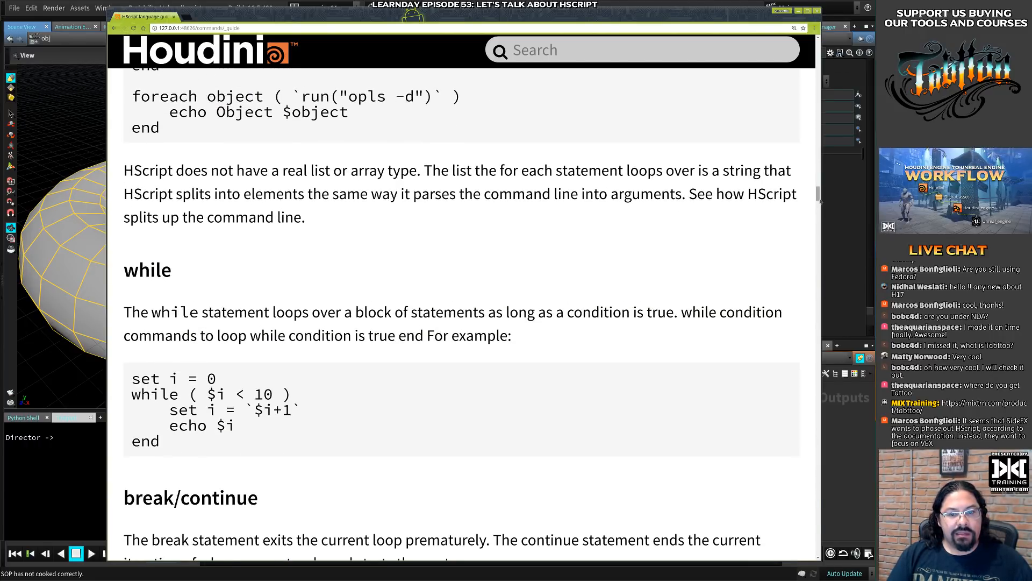
left_click_drag(818, 195, 818, 46)
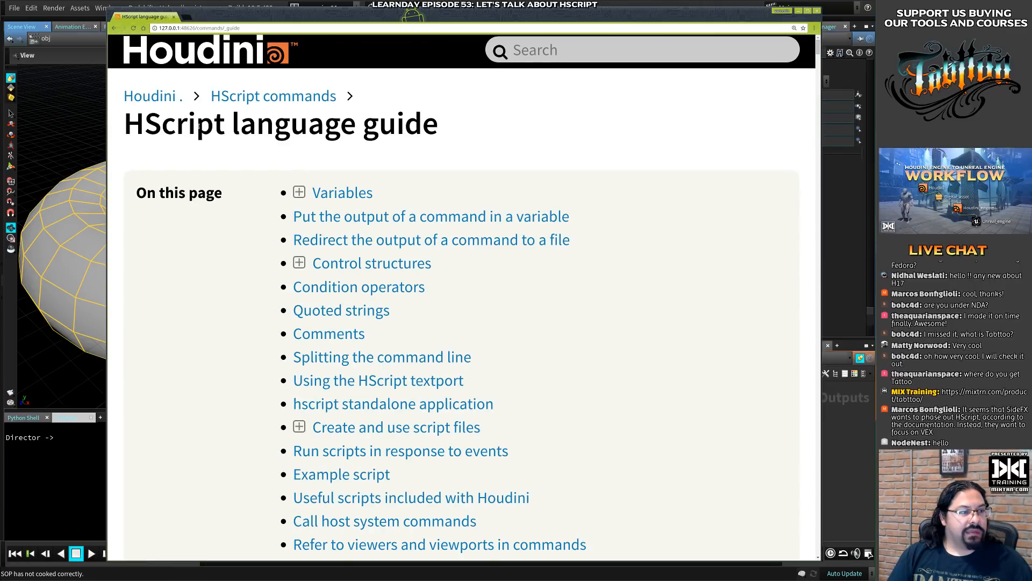
key("ctrl+minus")
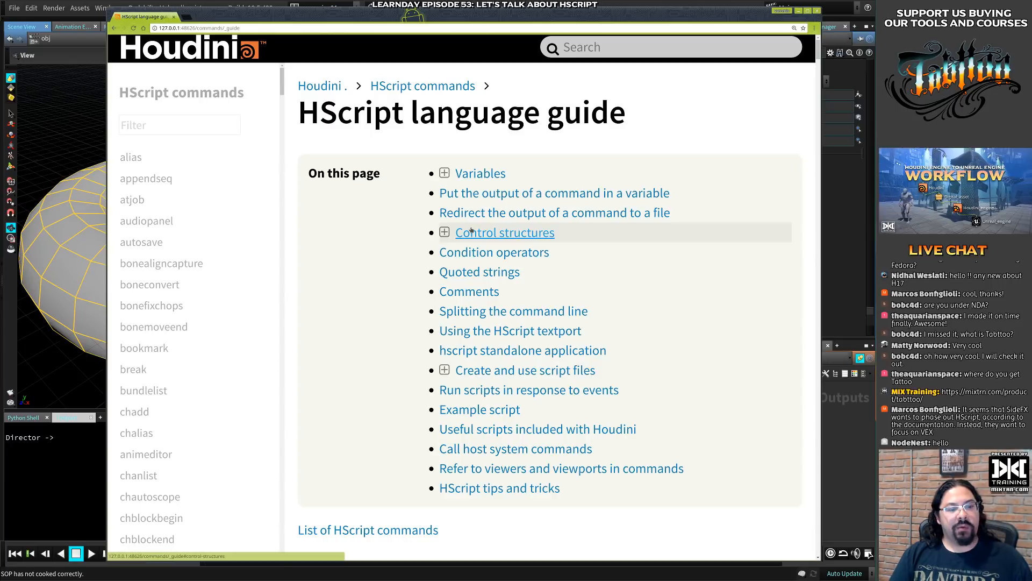
- Put the help window away, go inside the torus geometry object and delete its material1 node
left_click(799, 11)
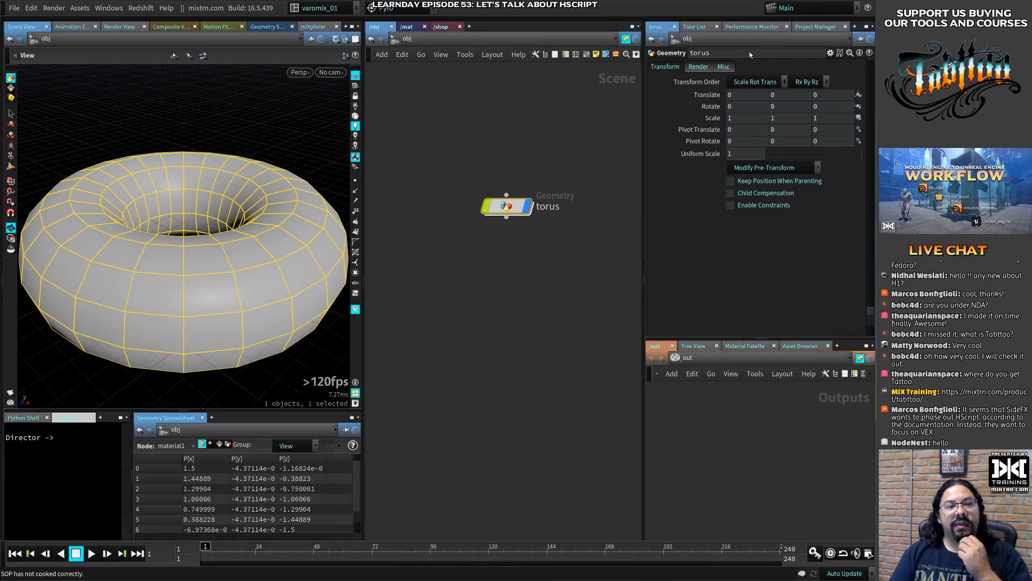
double_click(508, 206)
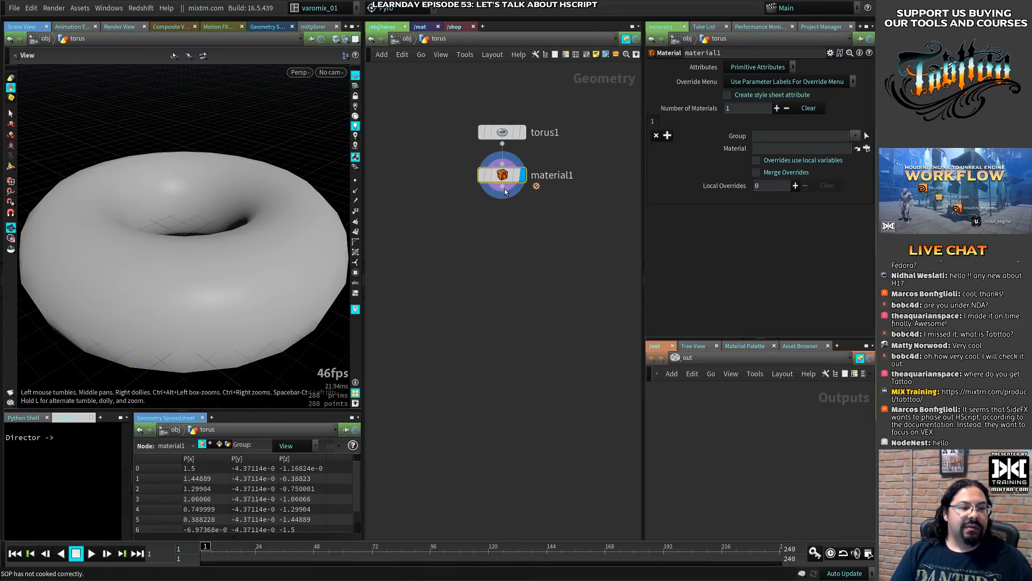
key("Delete")
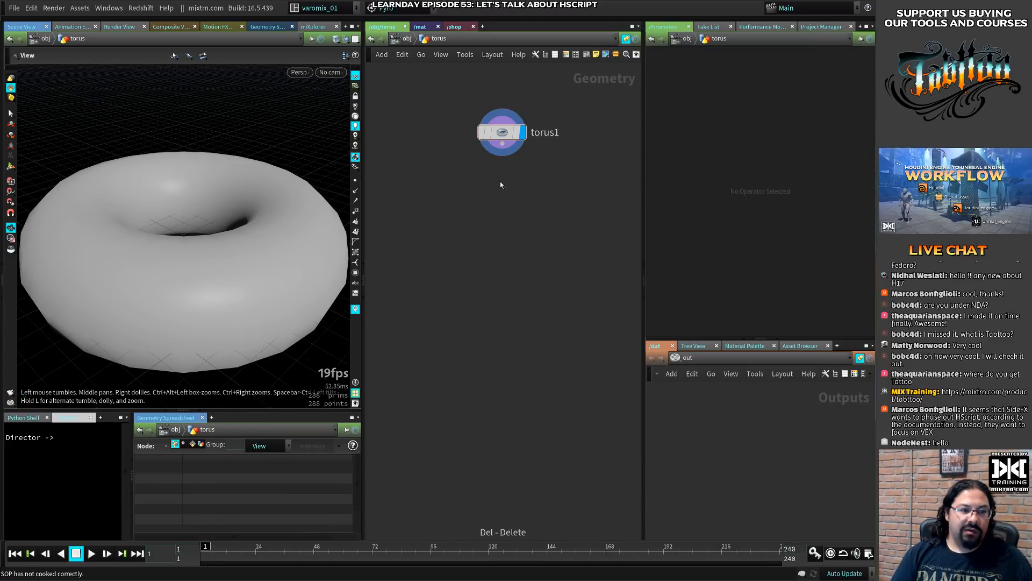
- Add a Sphere node to the torus network and arrange it beside torus1 without wiring the two together
key("Tab")
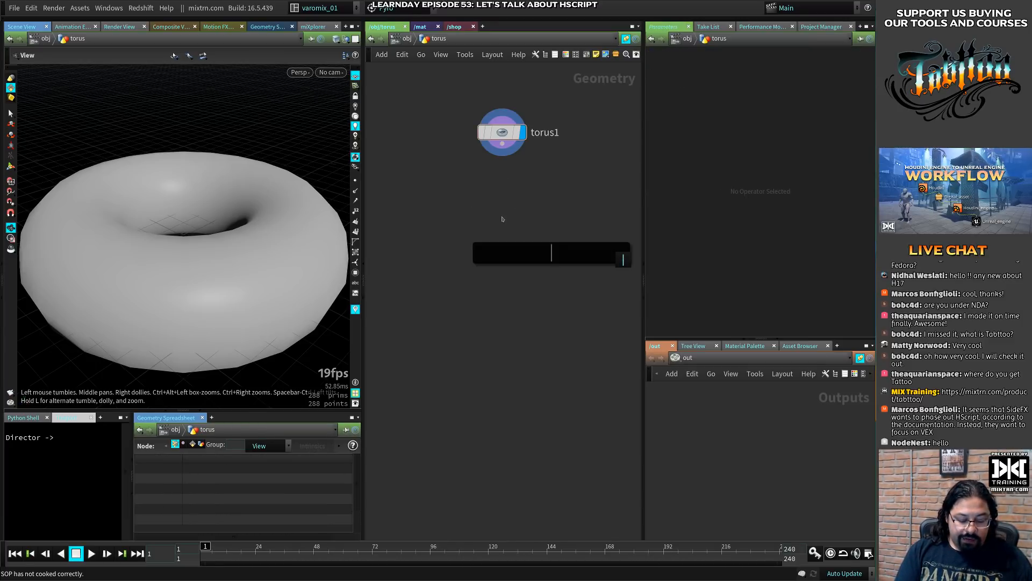
type("spou")
key("BackSpace")
key("BackSpace")
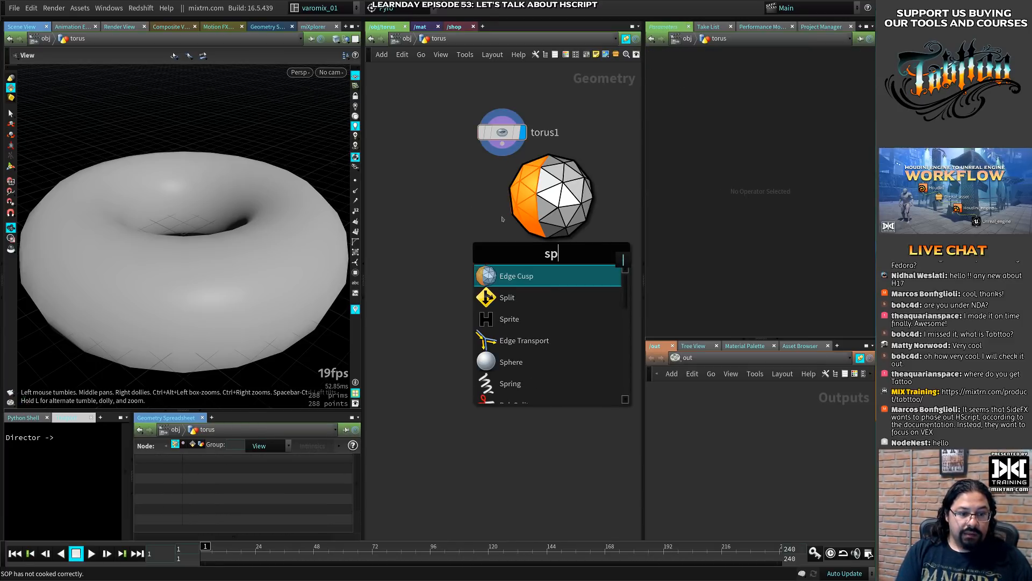
type("here")
key("Return")
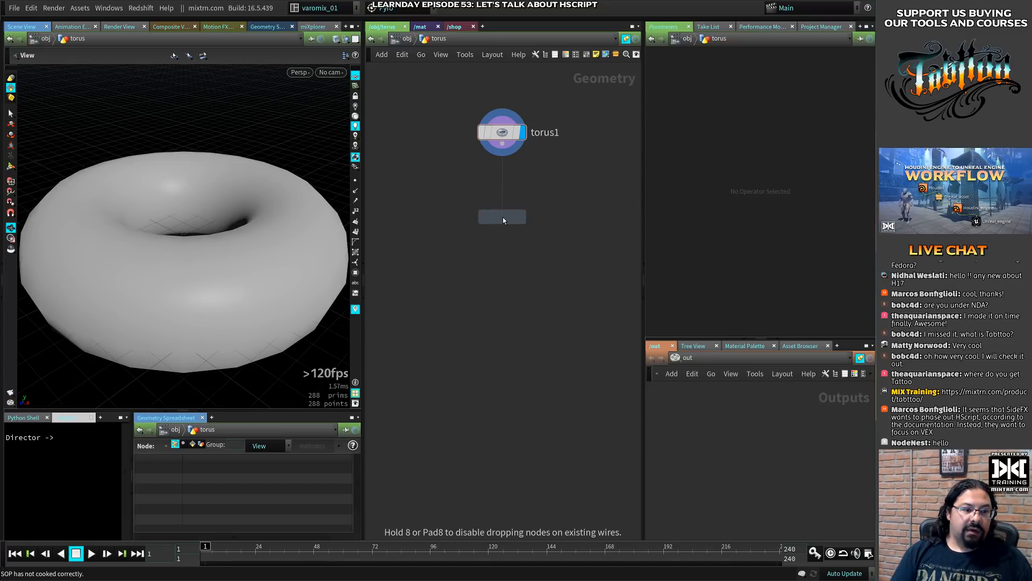
left_click(472, 195)
left_click_drag(472, 194, 415, 142)
left_click_drag(502, 135, 516, 150)
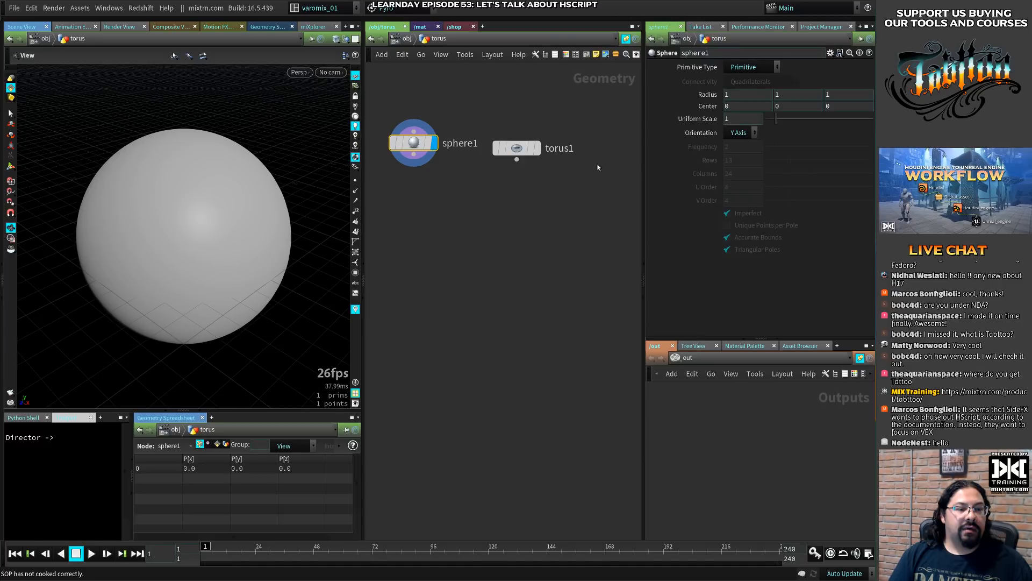
- Select the torus1 node and set it as the displayed geometry
left_click(515, 147)
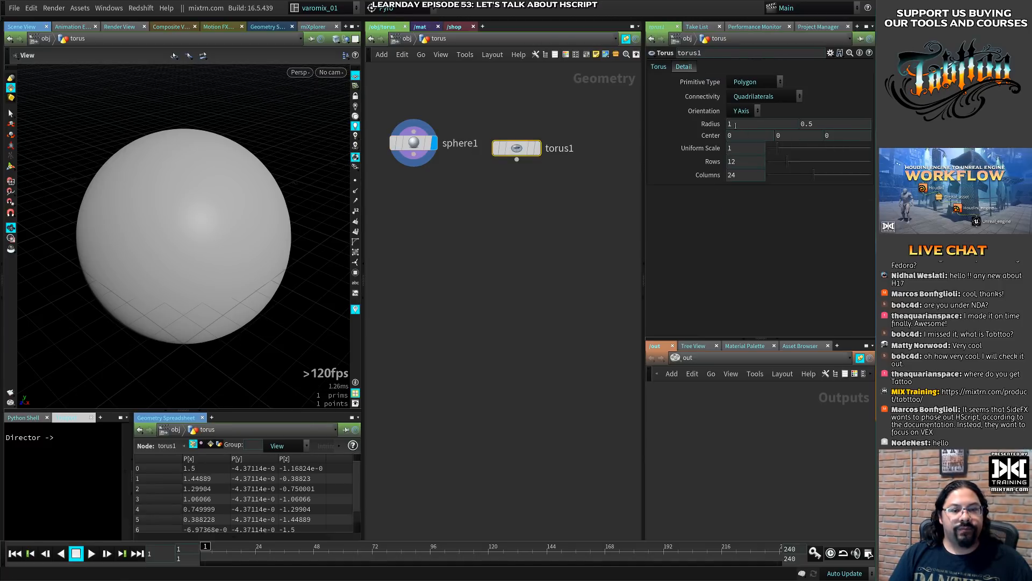
left_click(536, 152)
left_click(538, 150)
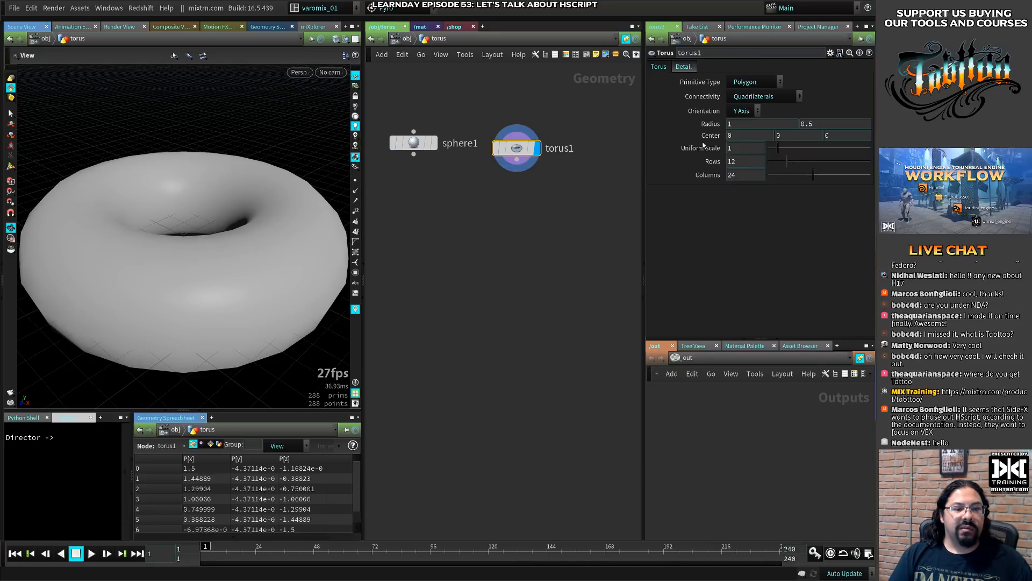
- Copy torus1's Uniform Scale parameter and paste it as a relative reference into sphere1's Uniform Scale
right_click(704, 149)
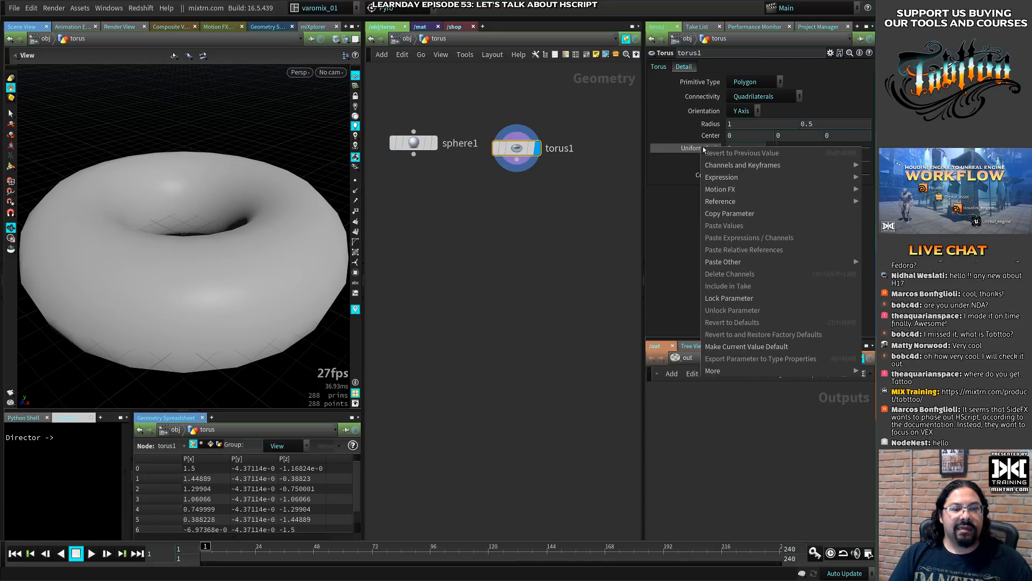
left_click(730, 213)
left_click(414, 142)
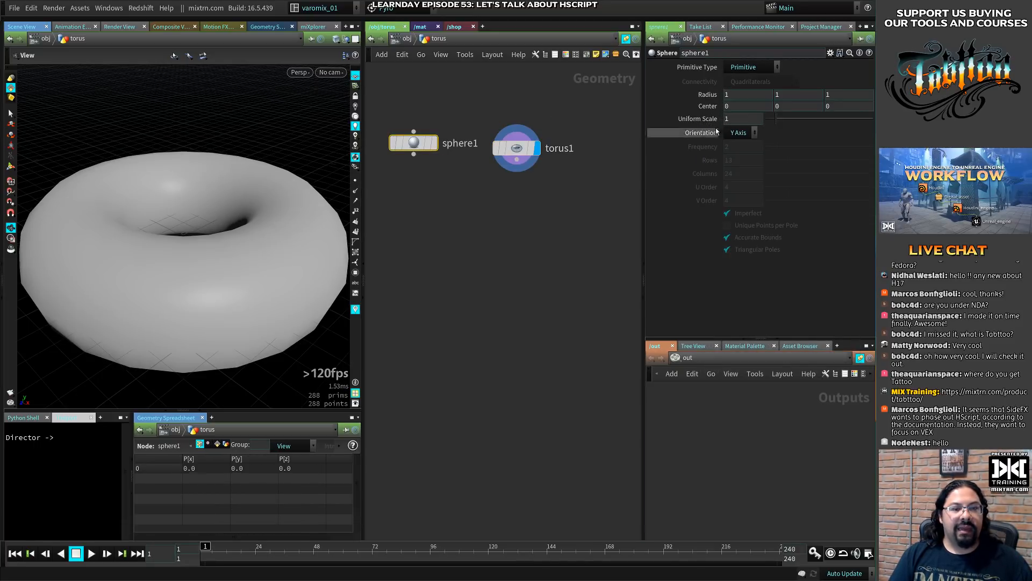
right_click(714, 129)
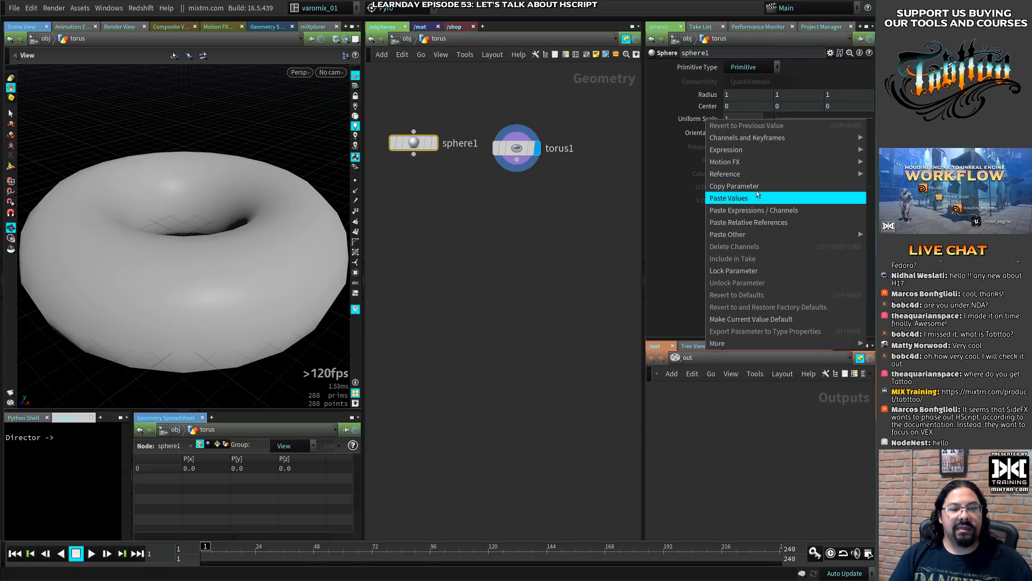
mouse_move(755, 162)
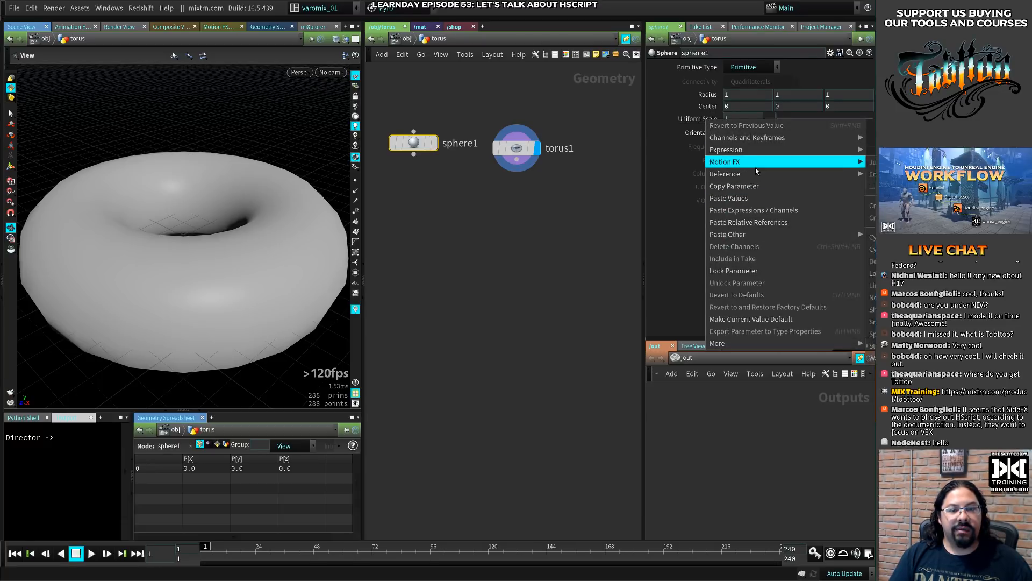
left_click(752, 222)
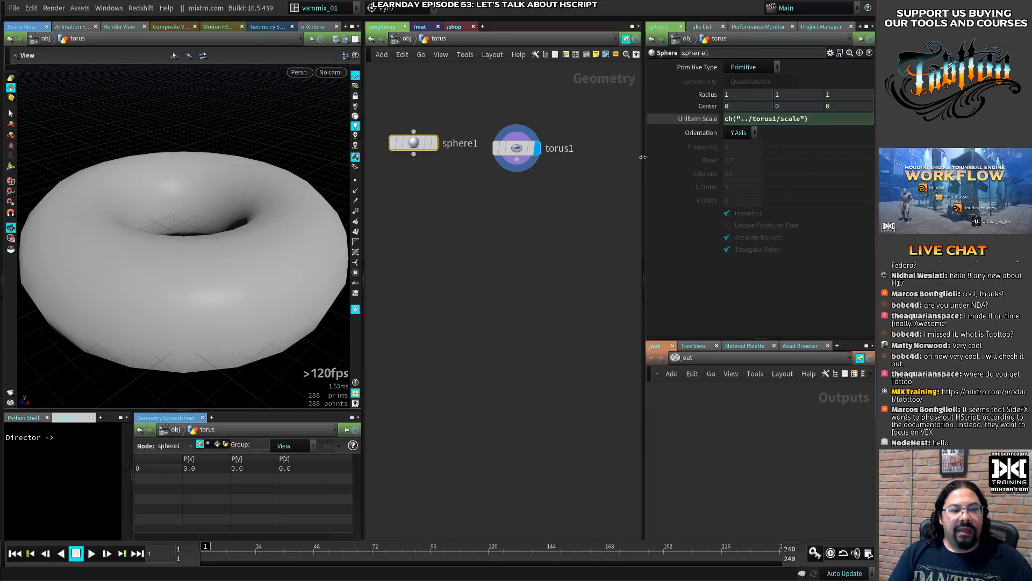
- Widen the parameter pane and copy sphere1's Uniform Scale parameter containing the ch("../torus1/scale") expression
left_click_drag(644, 153, 568, 153)
left_click(750, 121)
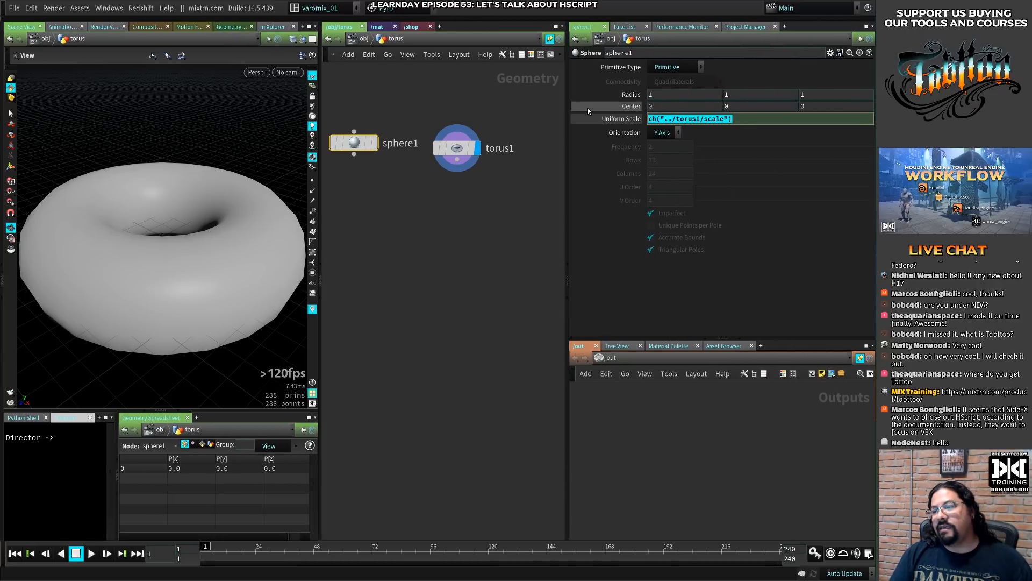
right_click(730, 120)
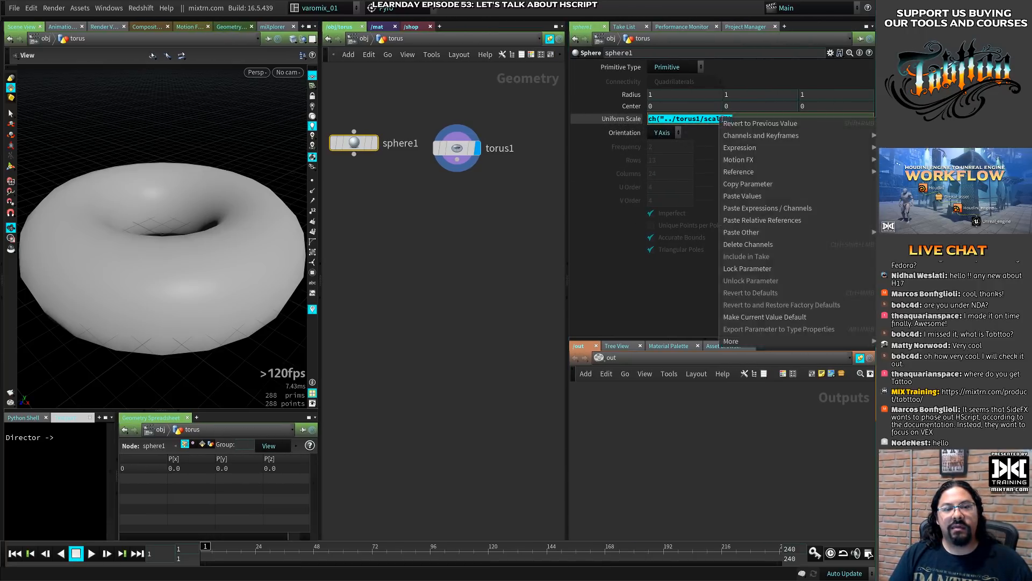
left_click(751, 184)
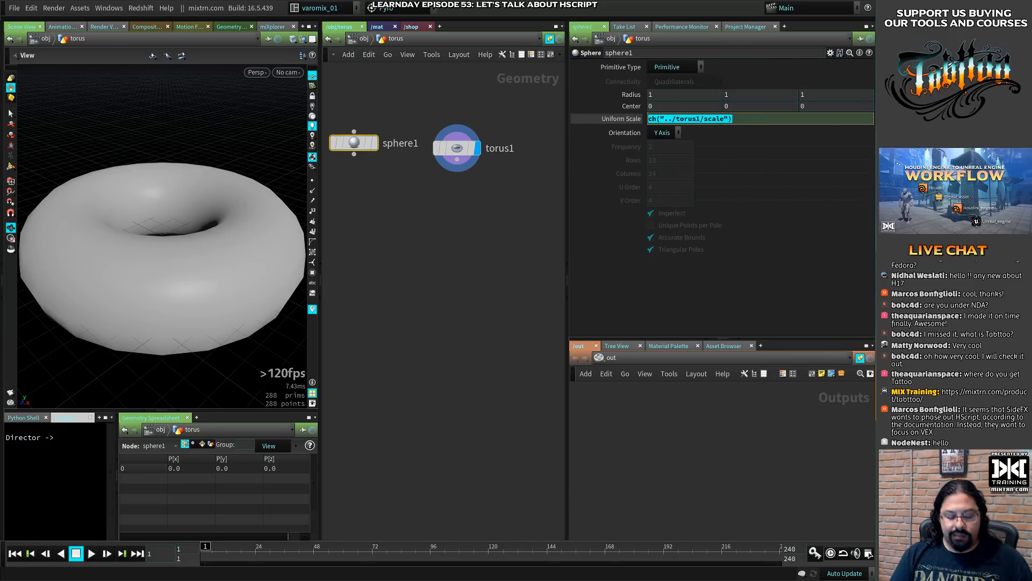
key("ctrl+space")
type("sub")
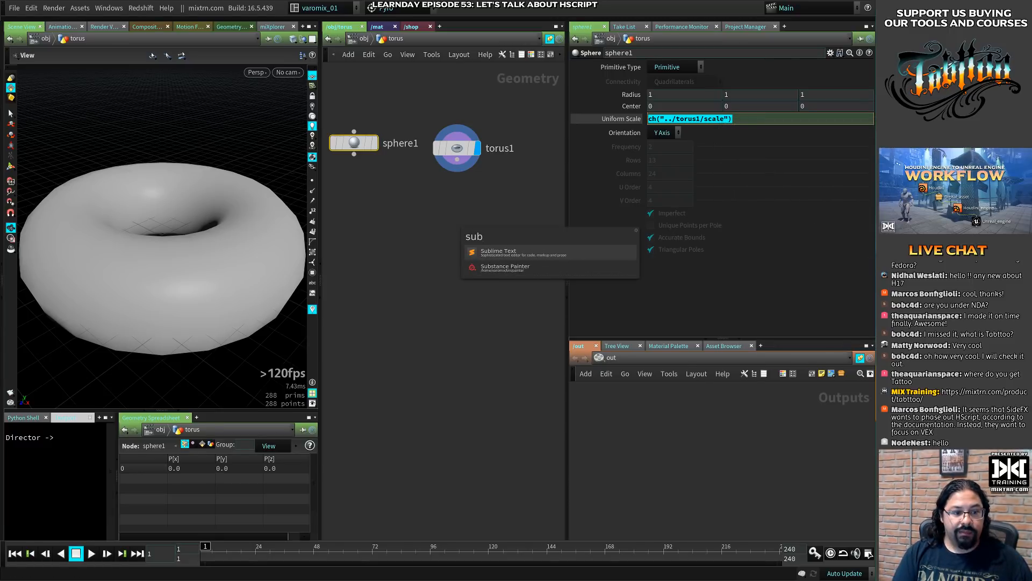
key("Return")
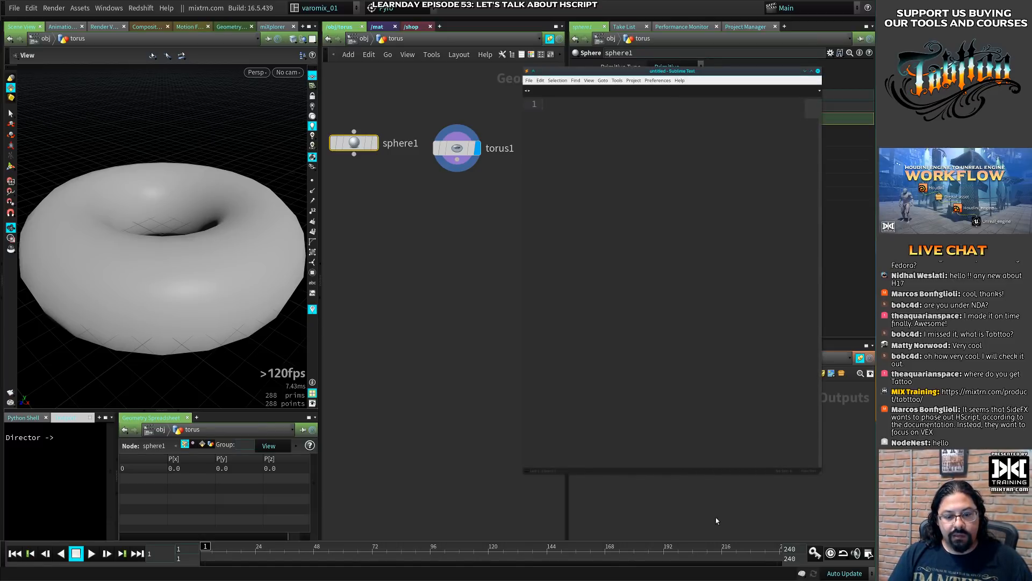
left_click(817, 472)
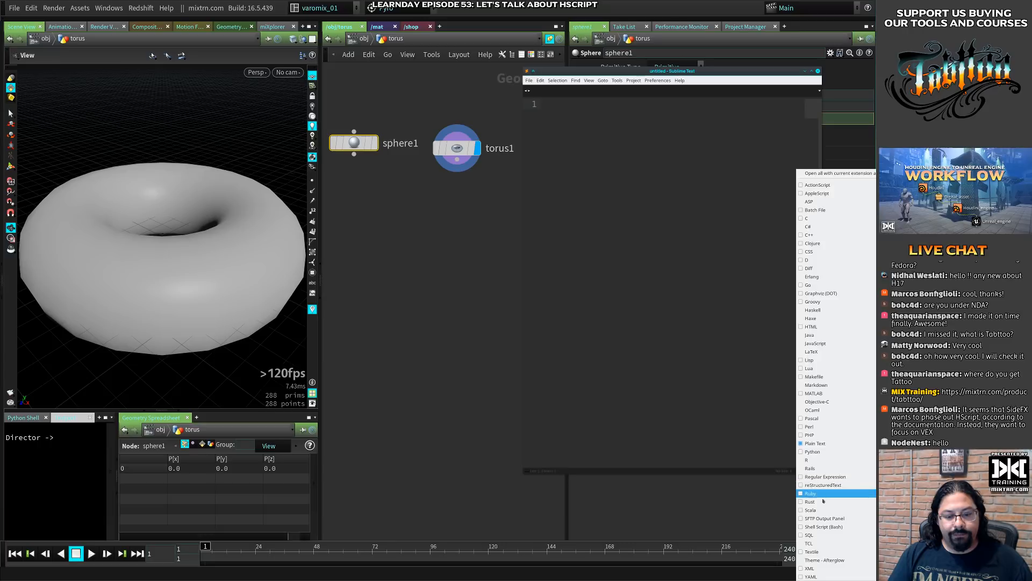
left_click(795, 86)
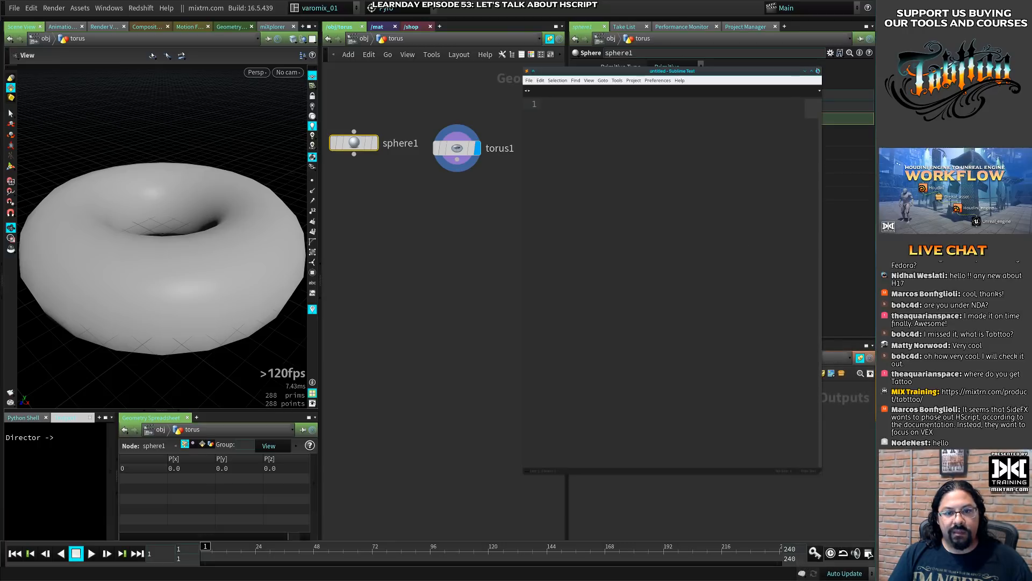
left_click(818, 71)
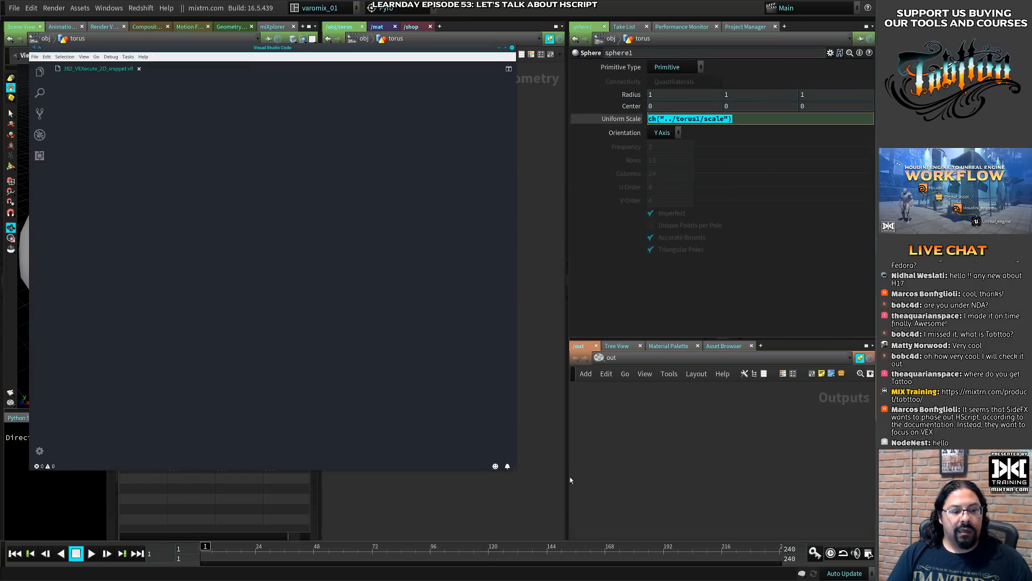
- Enlarge the Visual Studio Code window, create a new file and set its language mode to VEX
left_click_drag(516, 470, 662, 508)
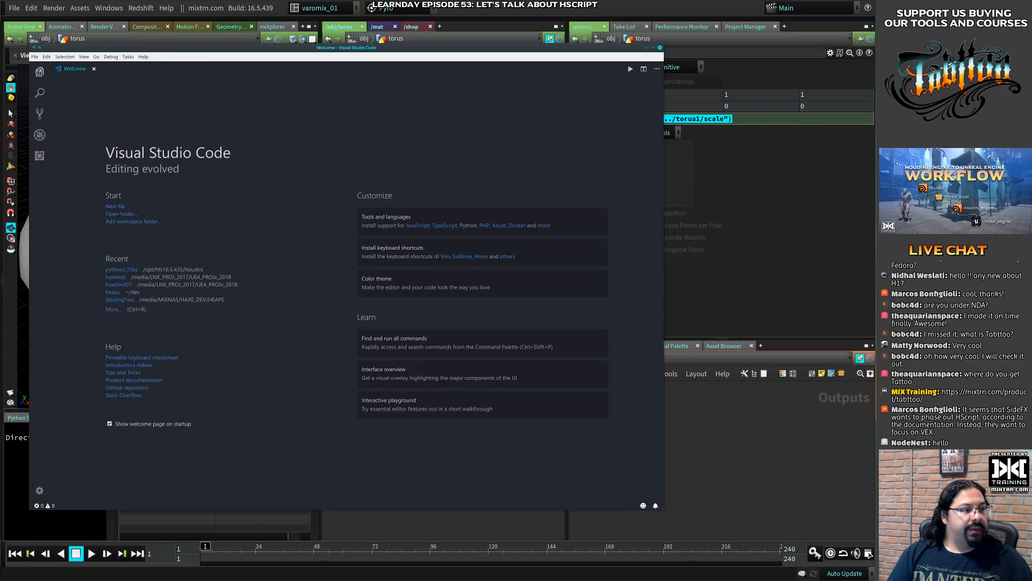
left_click(39, 72)
left_click(35, 56)
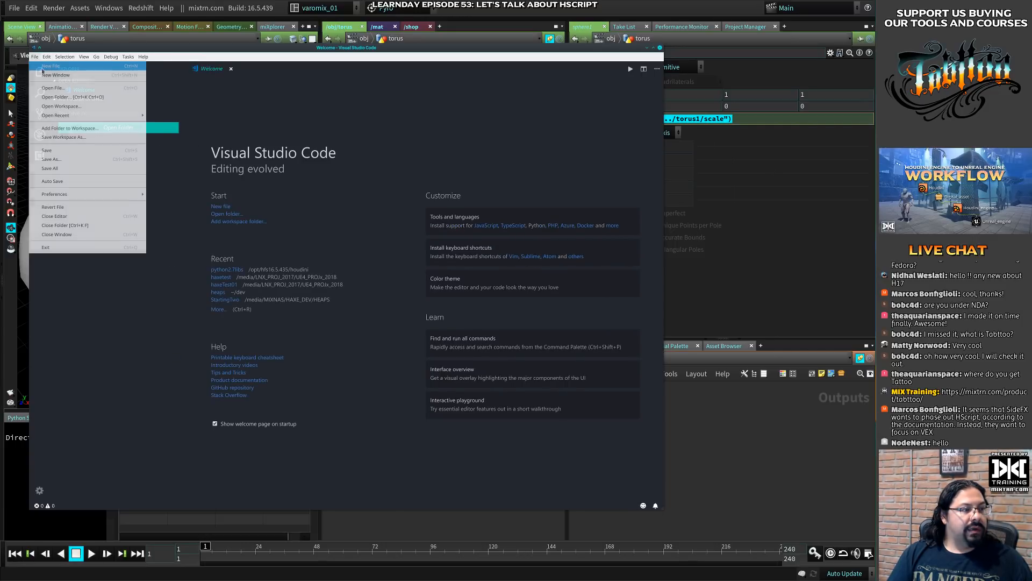
left_click(50, 66)
left_click(624, 506)
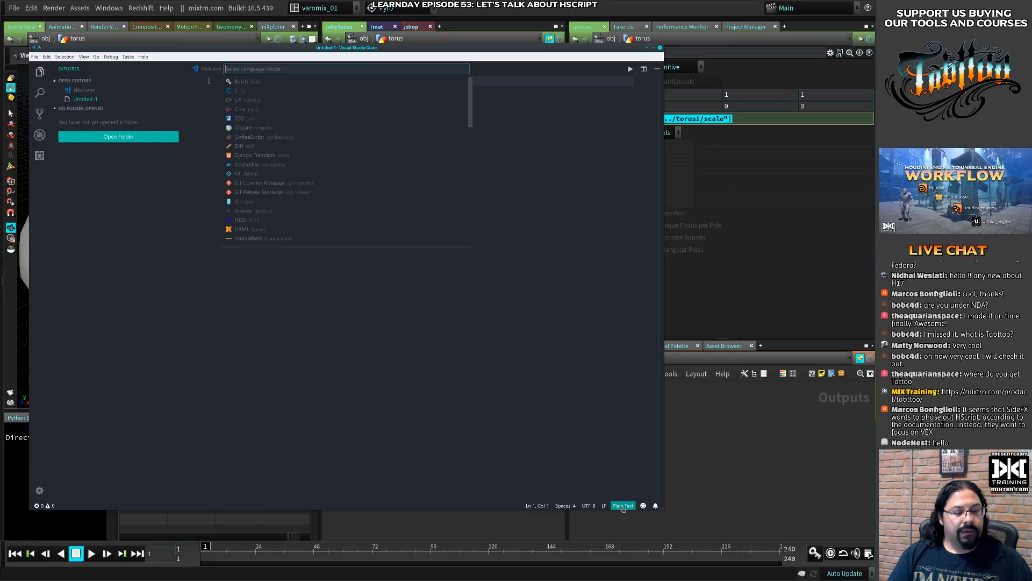
type("vex")
key("Return")
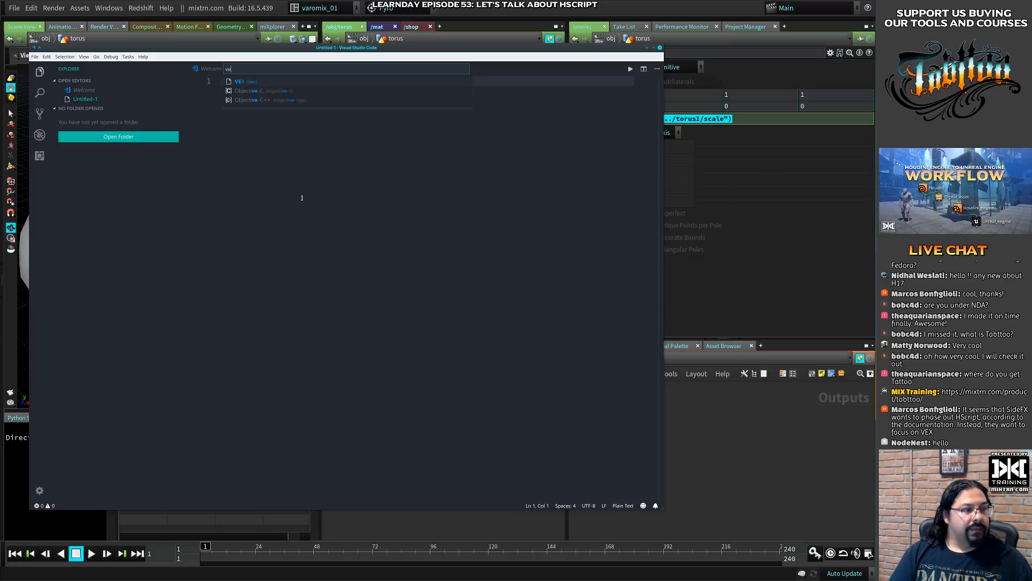
- Copy the ch("../torus1/scale") expression from sphere1's Uniform Scale in Houdini and make it the only content of the new Visual Studio Code file
type("https://mixtrn.com/product/tabttoo/")
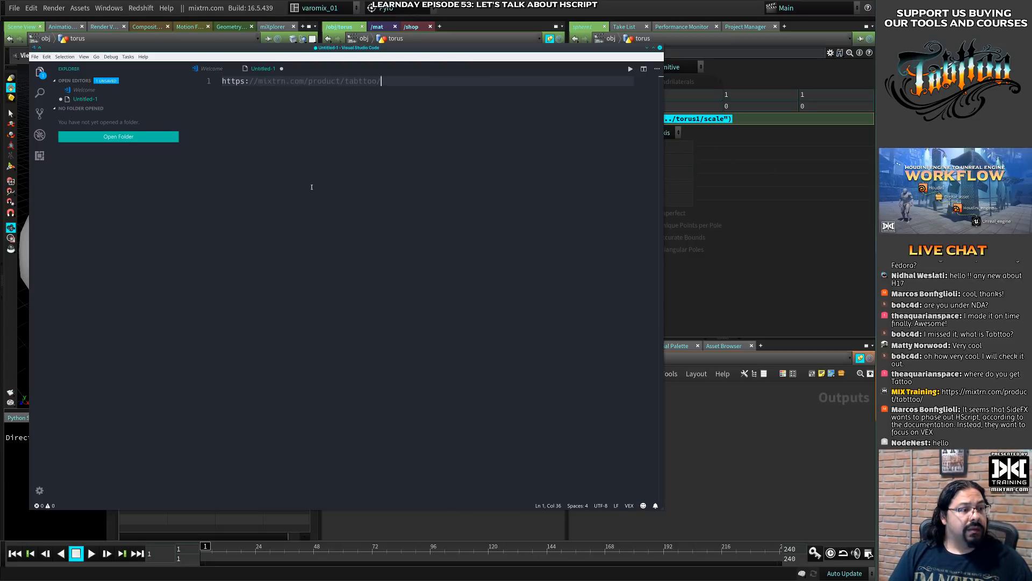
left_click_drag(395, 131, 765, 233, "alt")
right_click(724, 119)
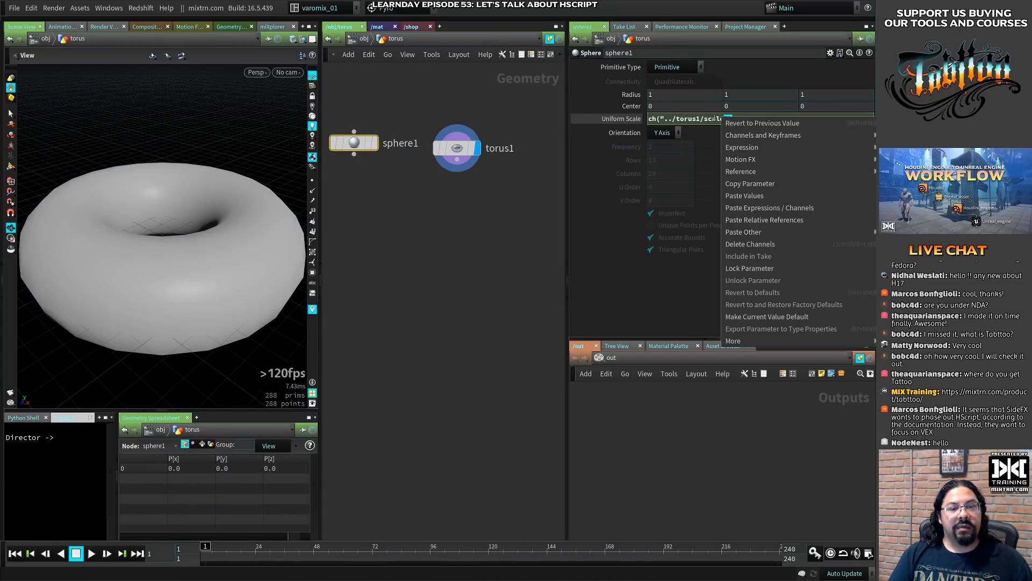
key("Escape")
triple_click(738, 119)
key("ctrl+c")
key("alt+Tab")
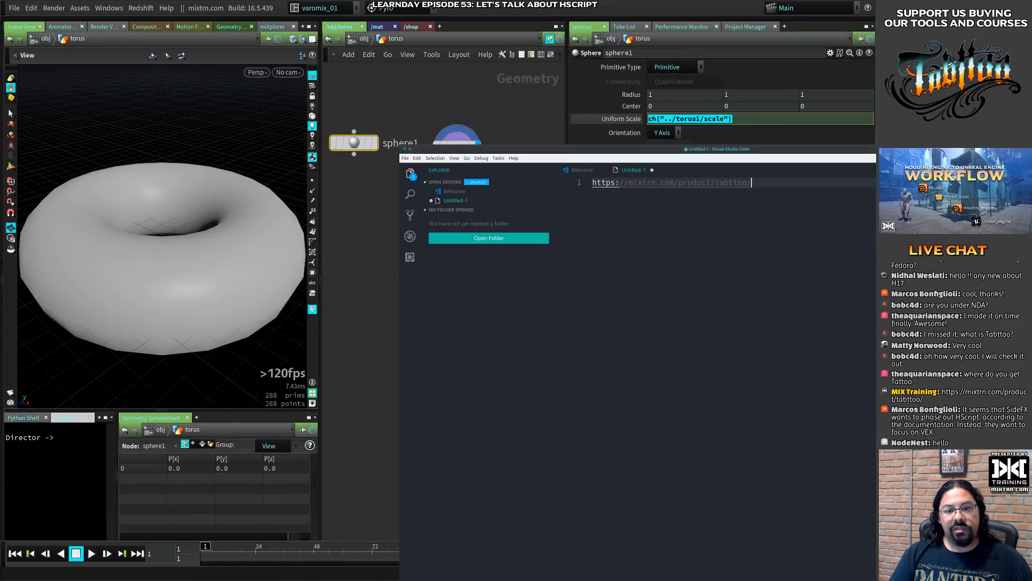
key("ctrl+a")
key("ctrl+v")
left_click_drag(743, 273, 540, 169, "alt")
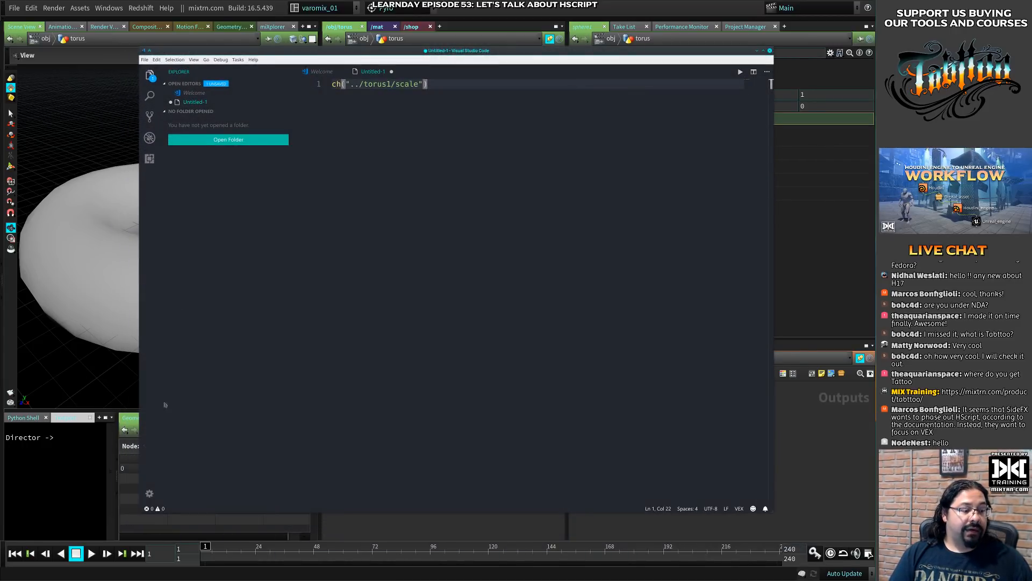
- Open the user settings, set editor.fontSize to 36, save, and return to the untitled file with the expression
left_click(149, 494)
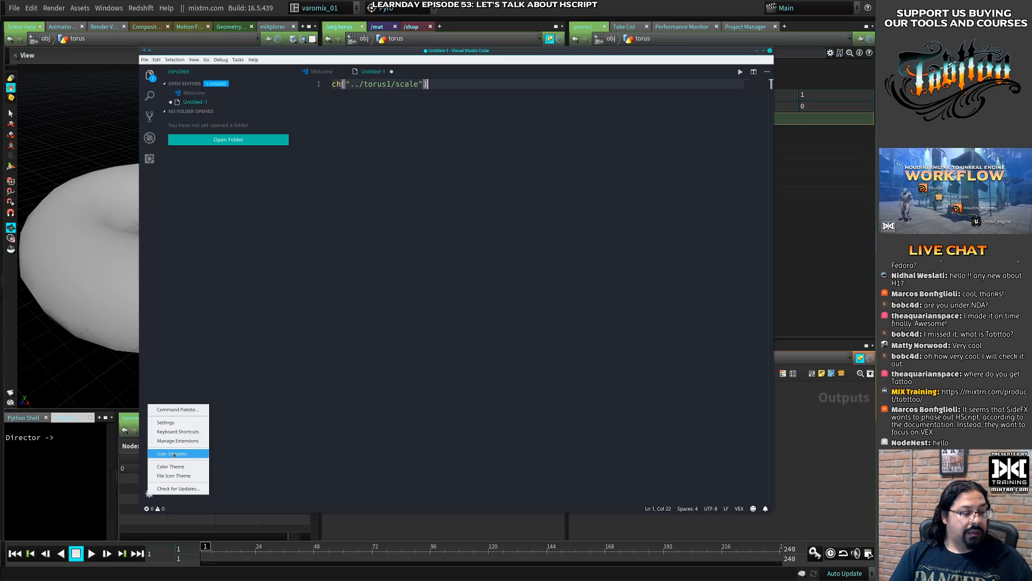
left_click(165, 422)
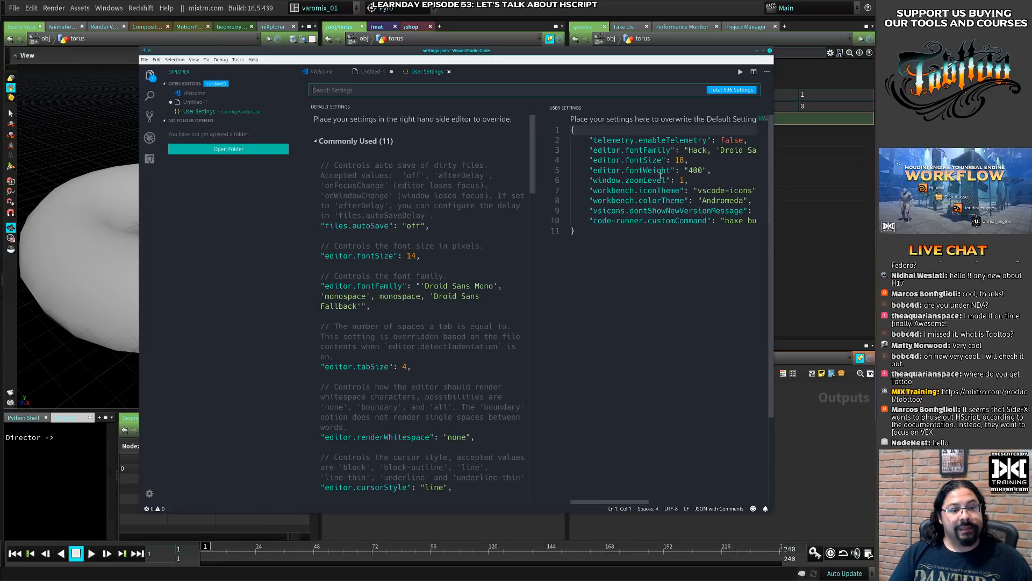
left_click_drag(685, 160, 675, 160)
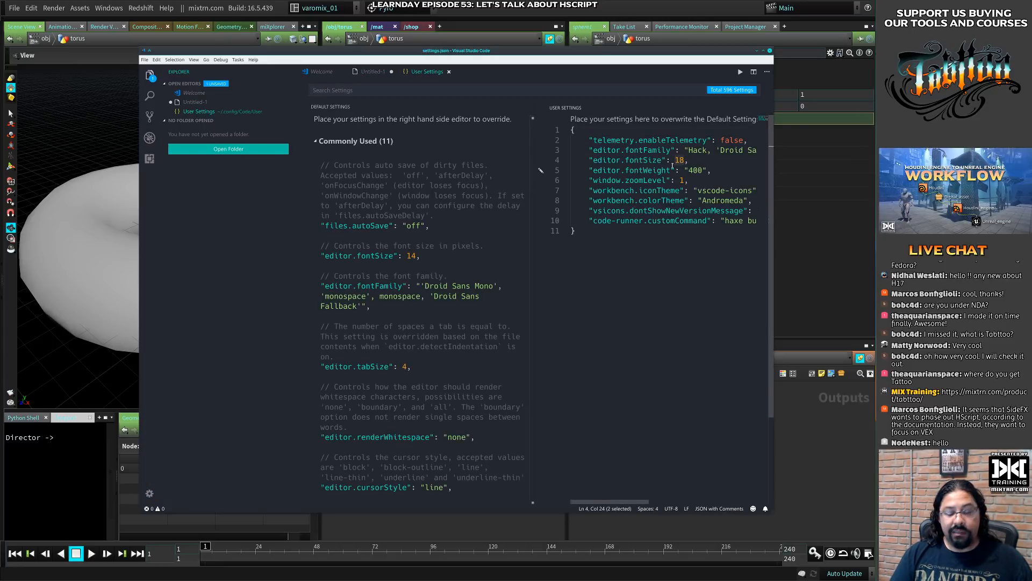
type("36")
key("ctrl+s")
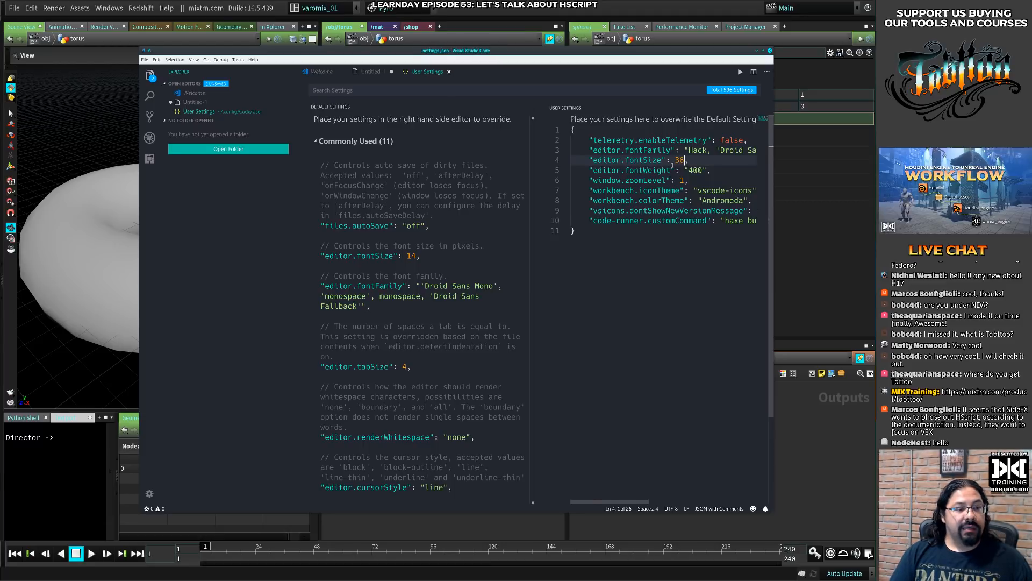
right_click_drag(325, 111, 206, 100, "super")
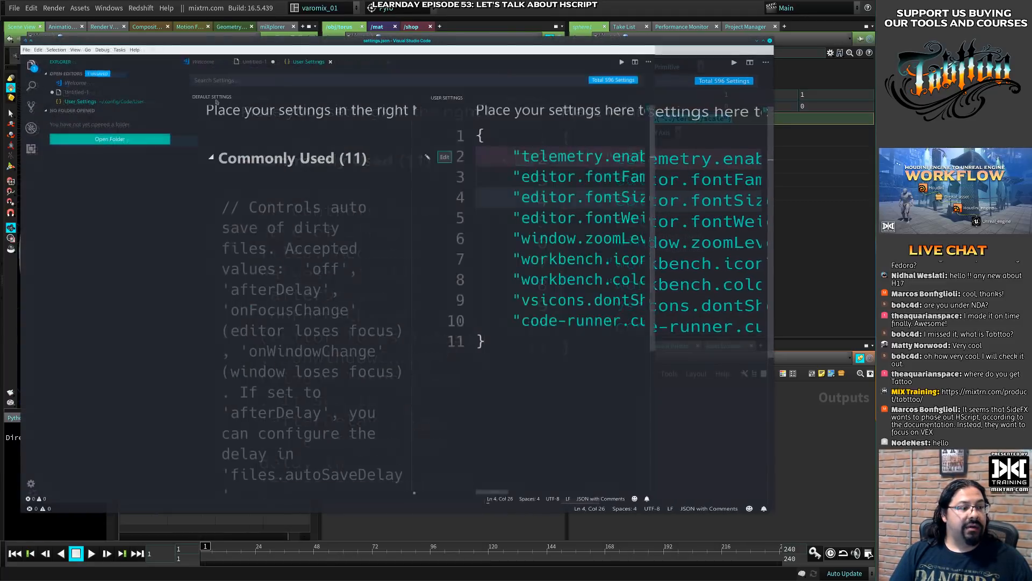
left_click(253, 66)
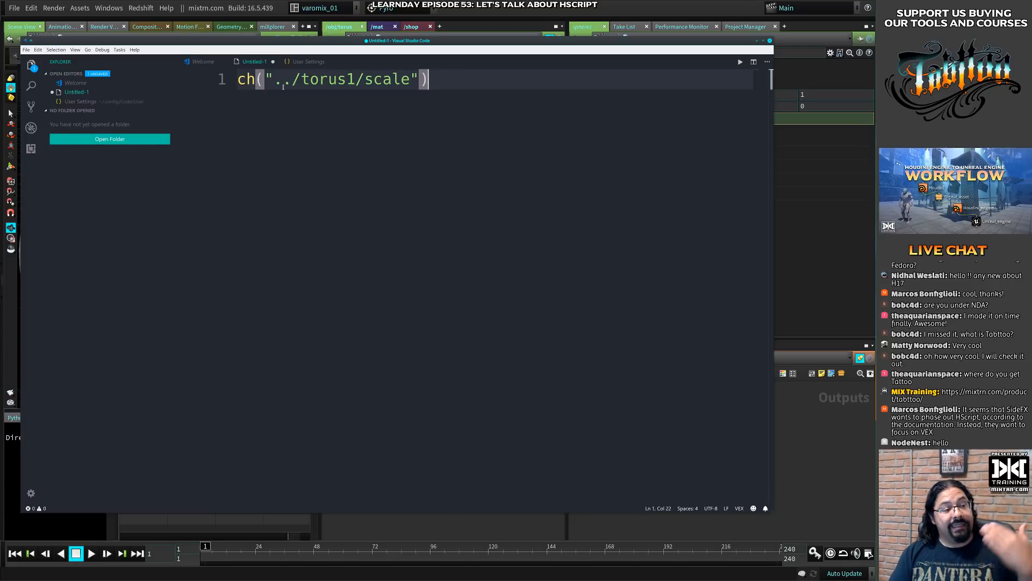
- Set editor.fontSize to 40 in the user settings, save, and switch back to the untitled file
left_click(309, 62)
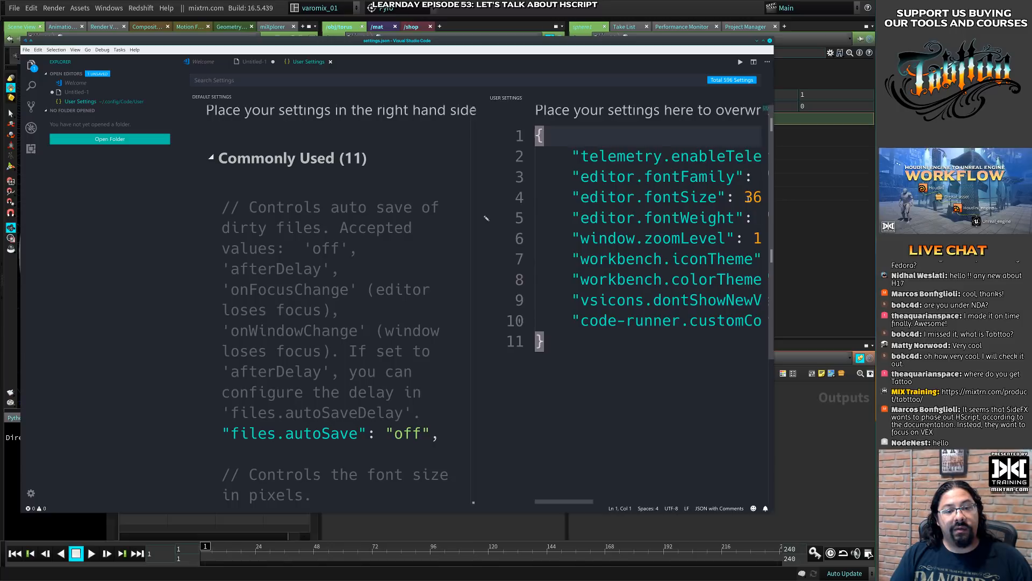
left_click_drag(745, 197, 763, 200)
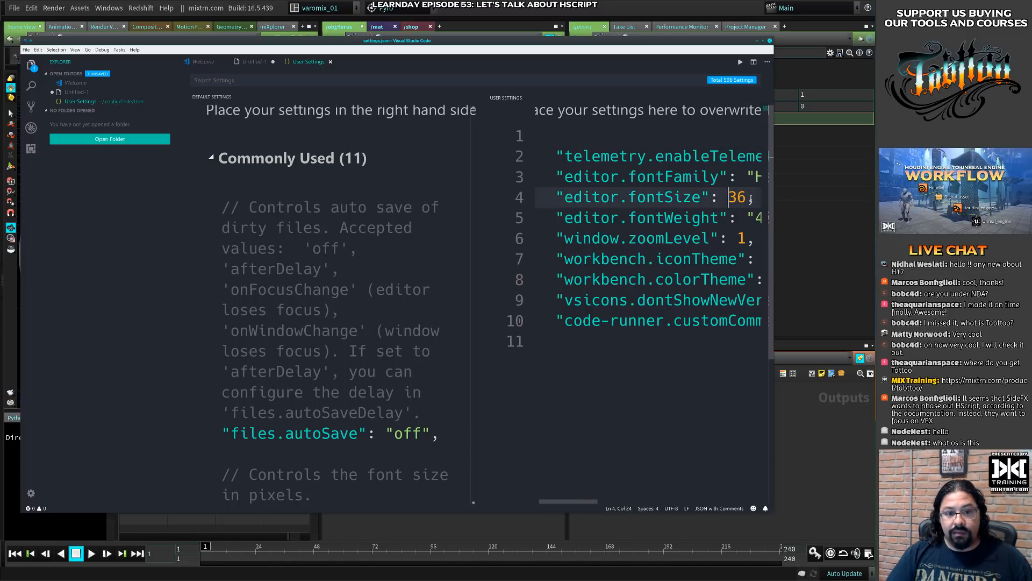
type("40")
key("ctrl+s")
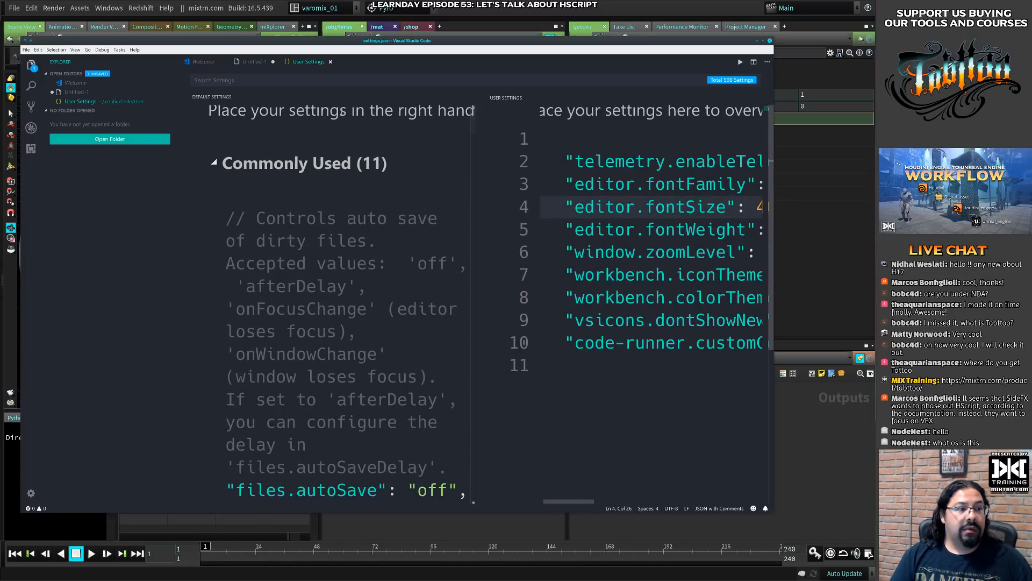
left_click(253, 62)
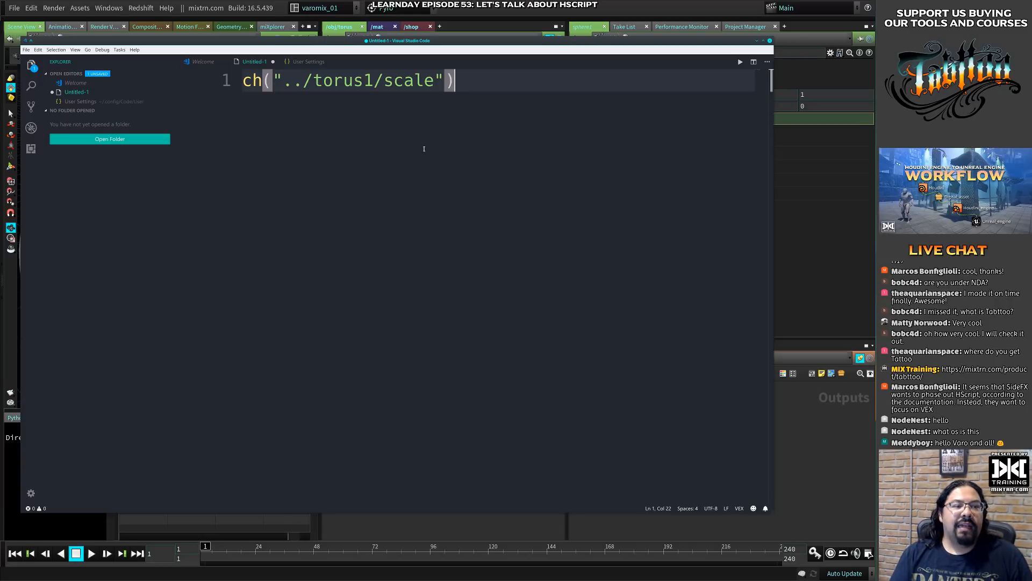
- Select the whole expression, hide the Explorer sidebar, and reposition and resize the code editor window over Houdini
left_click_drag(430, 136, 208, 86)
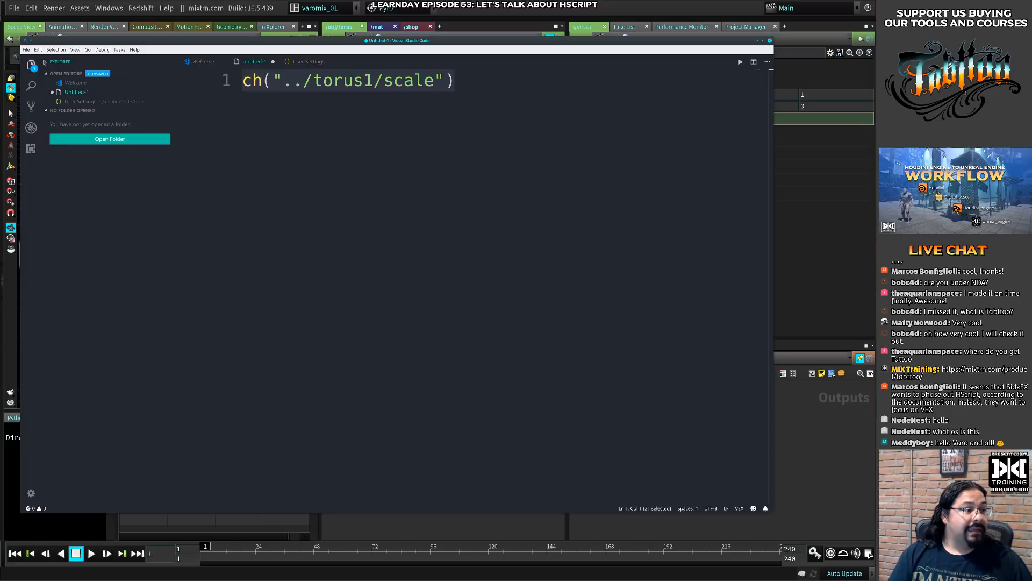
key("ctrl+b")
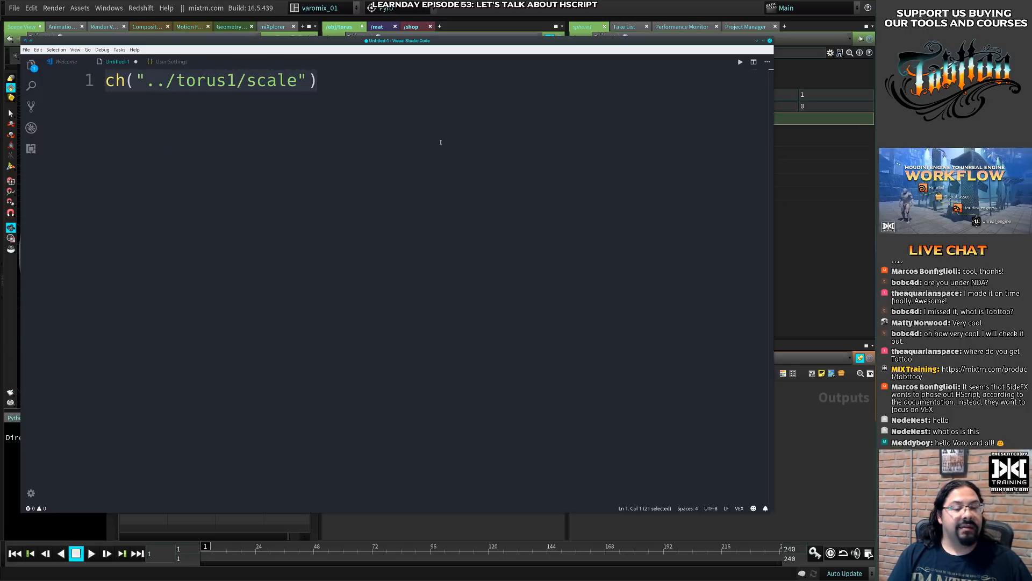
right_click_drag(754, 481, 656, 407, "alt")
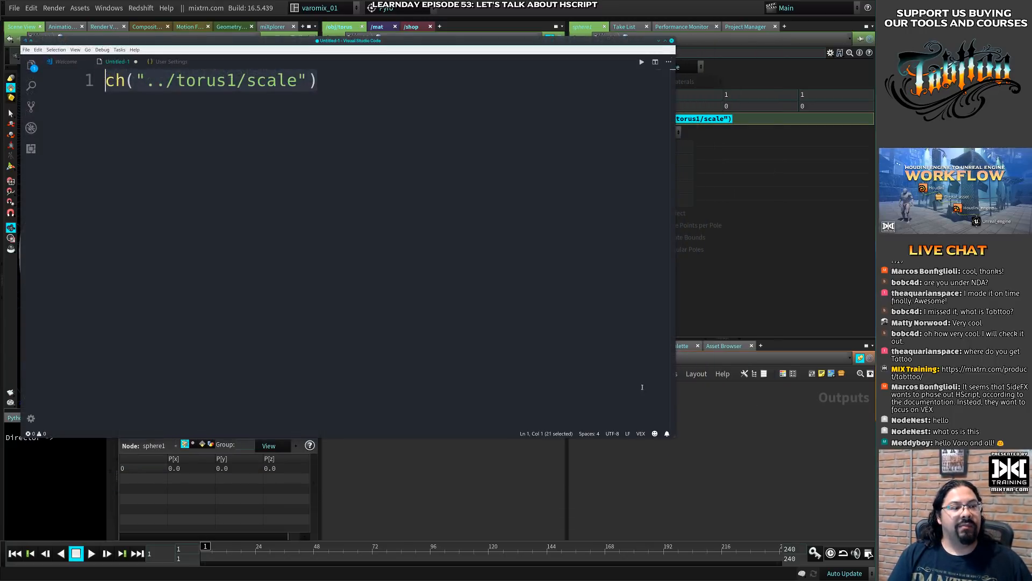
left_click_drag(643, 387, 669, 415, "alt")
right_click_drag(688, 456, 814, 533, "alt")
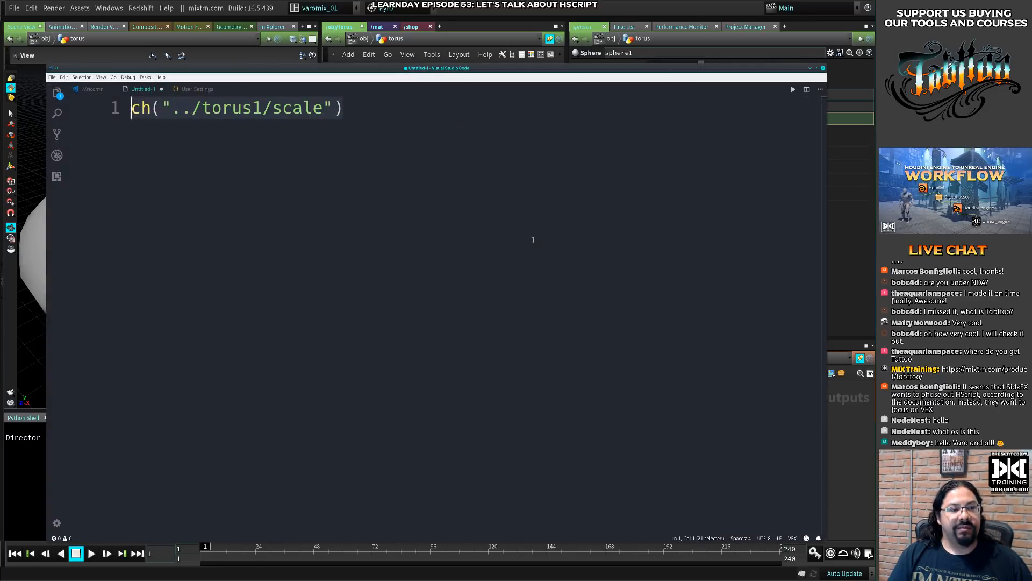
- Set editor.fontSize to 50 in the user settings and place the cursor at the end of the expression in the untitled file
left_click(186, 91)
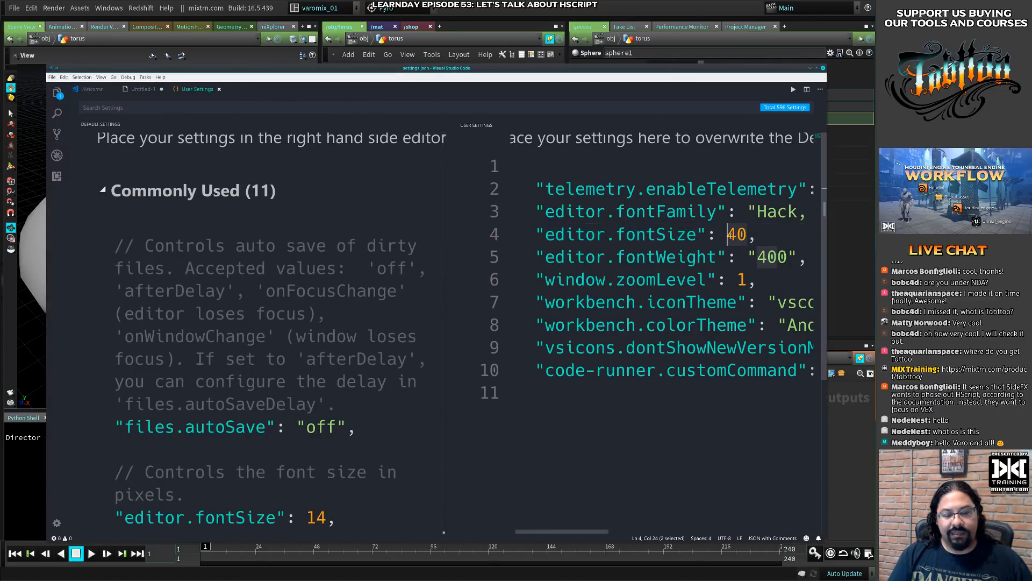
key("BackSpace")
key("BackSpace")
type("50")
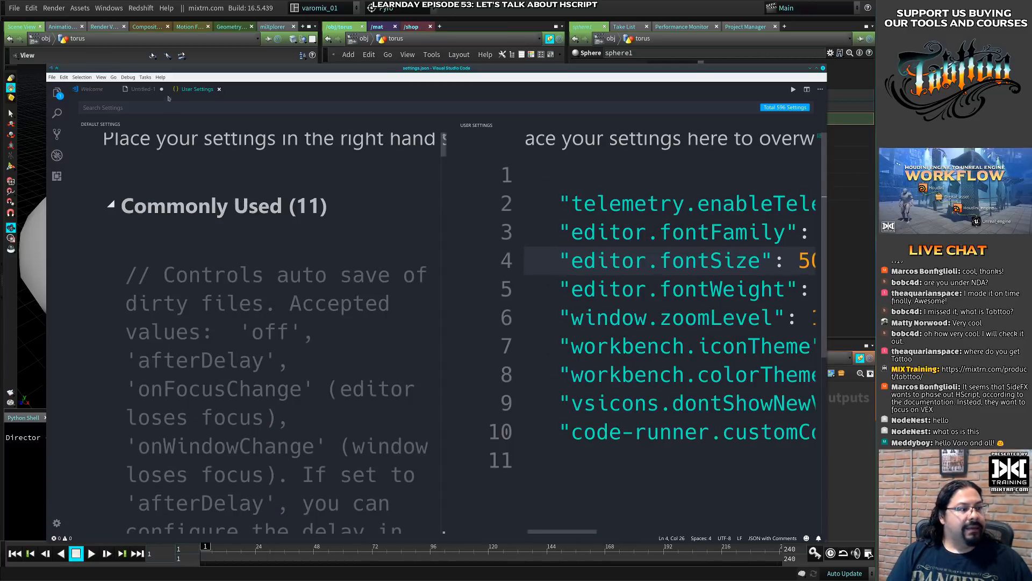
left_click(148, 92)
left_click(251, 151)
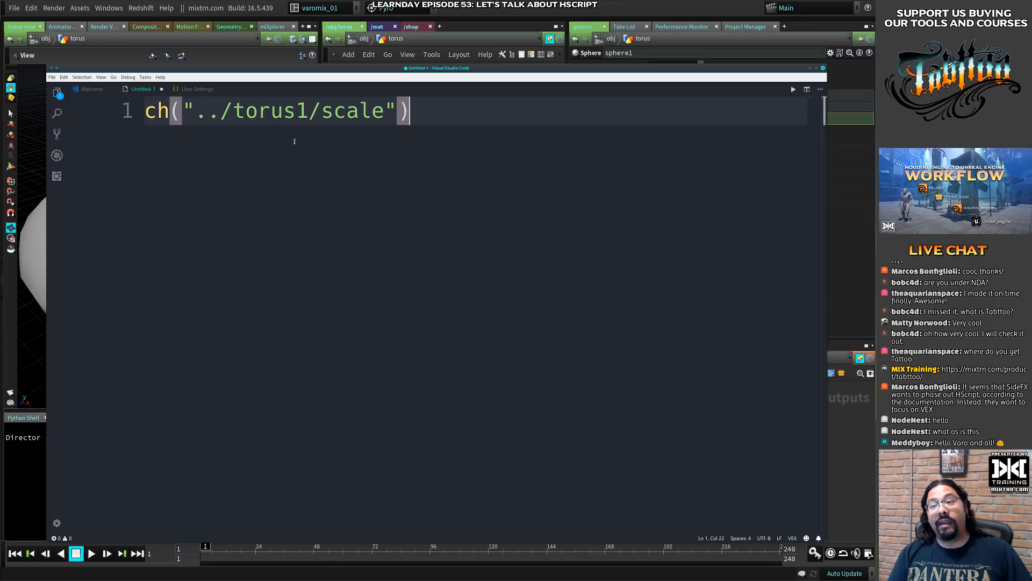
- Switch to the HScript language guide in Chrome, open the HScript commands page and read its notes on compatibility and command separators
key("ctrl+F9")
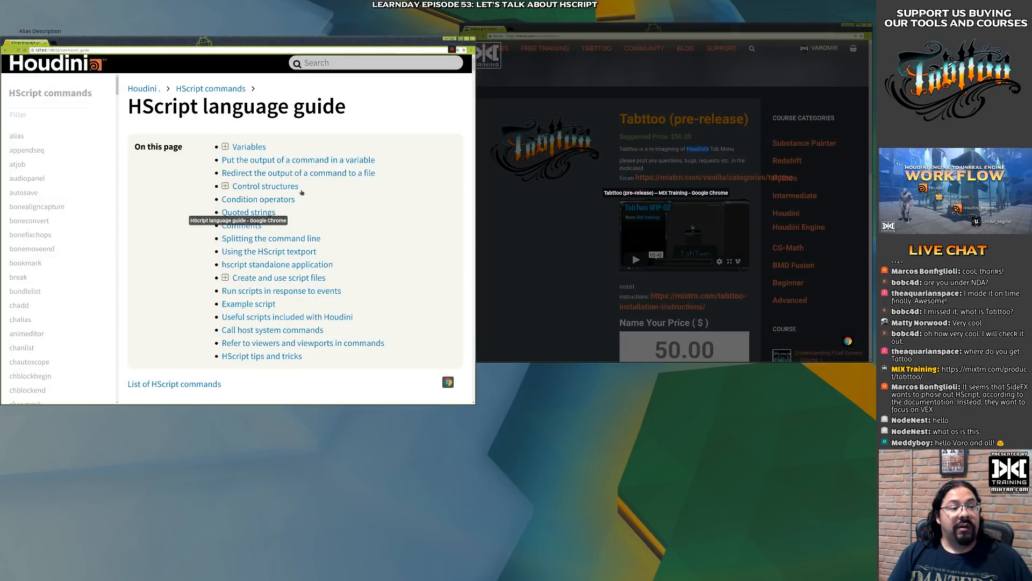
left_click(302, 193)
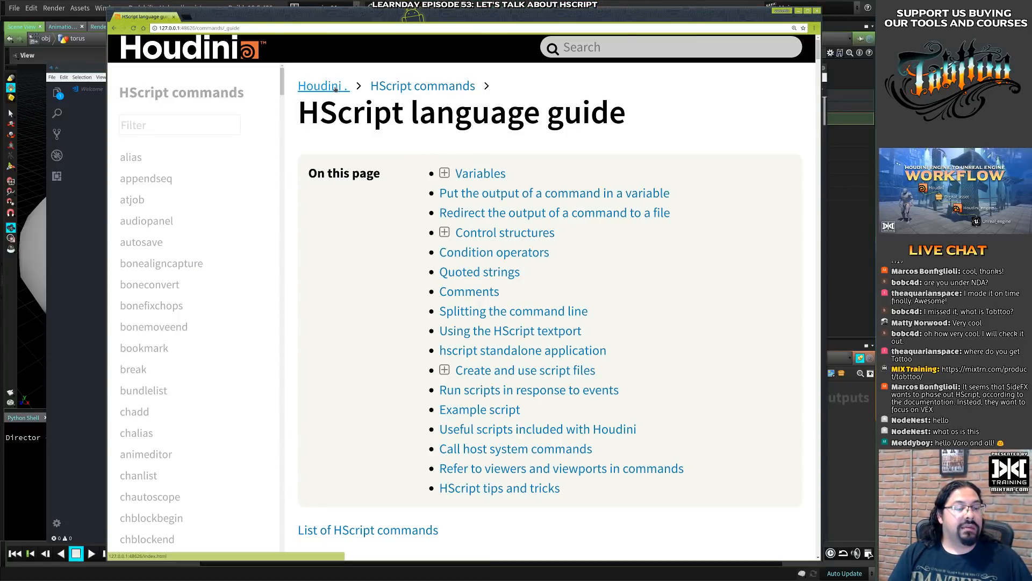
left_click(409, 87)
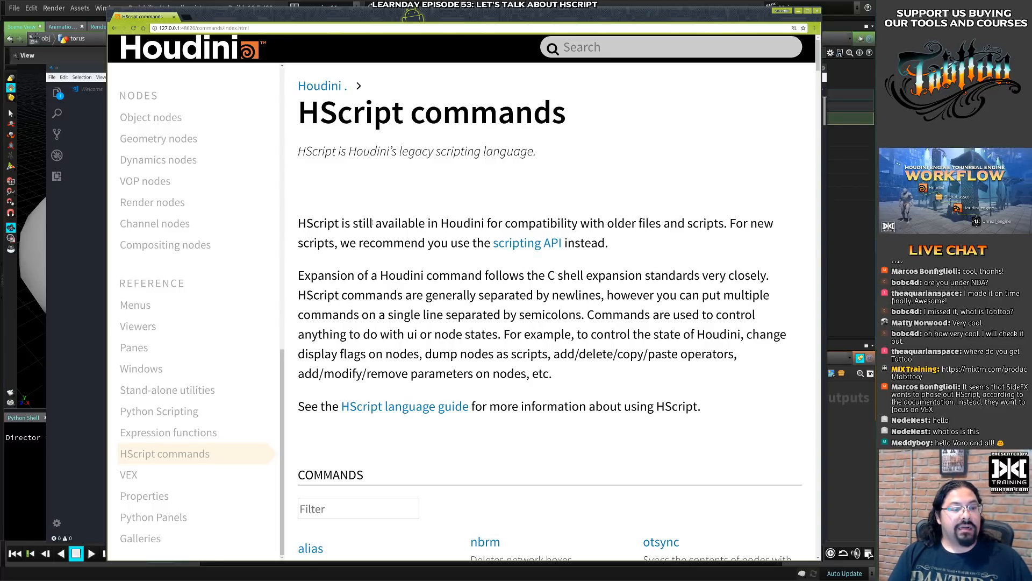
left_click_drag(375, 223, 550, 223)
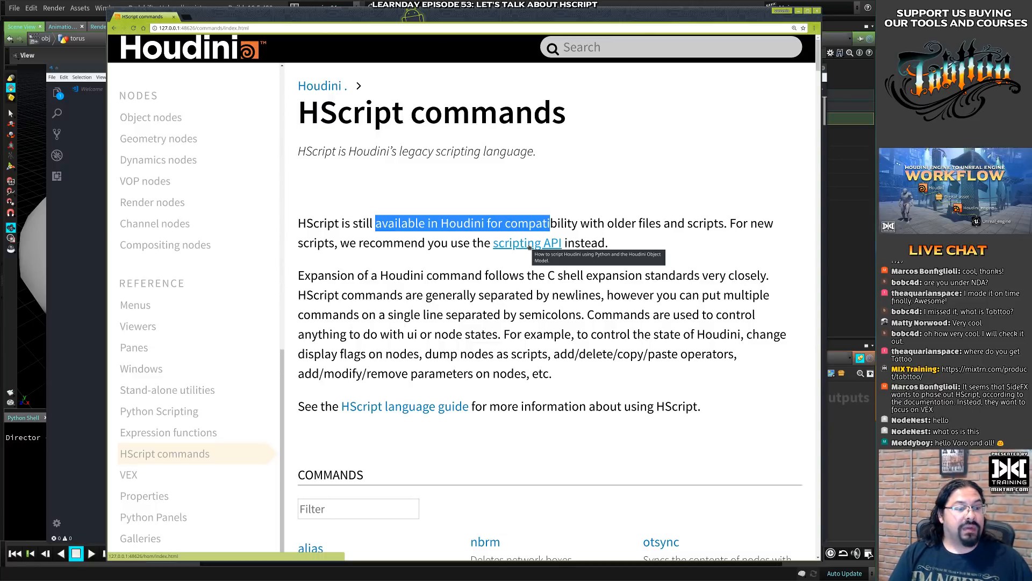
double_click(506, 295)
double_click(550, 314)
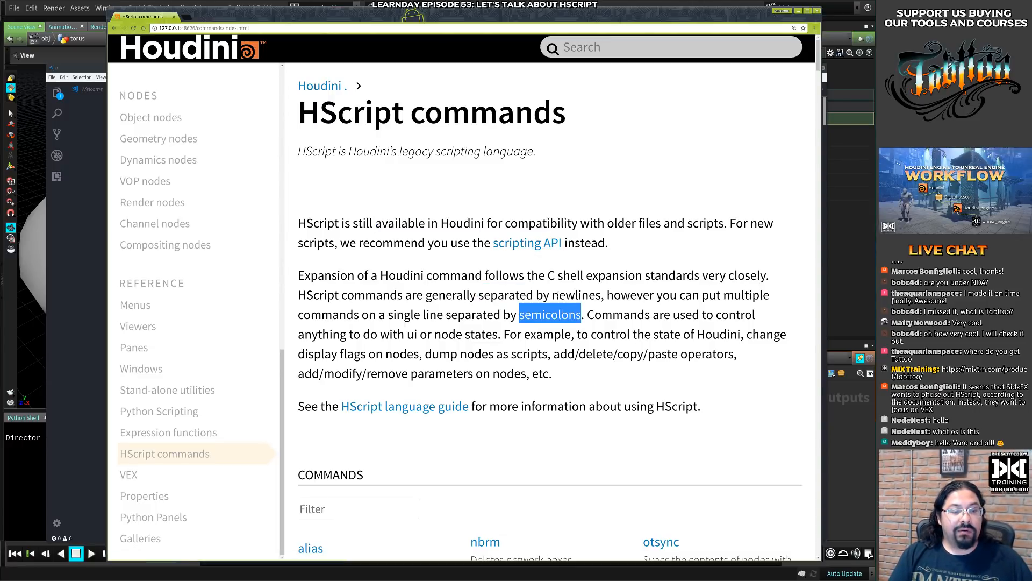
- Open the scripting API page on Python Scripting, read through its overview and Python version notes, and narrow the browser window
left_click(539, 245)
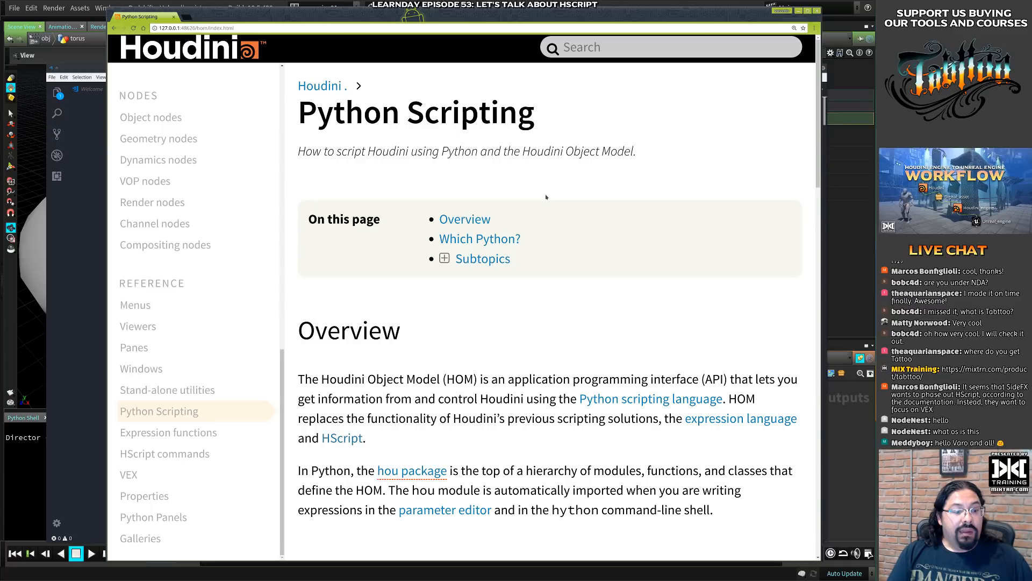
scroll(546, 197, "down", 5)
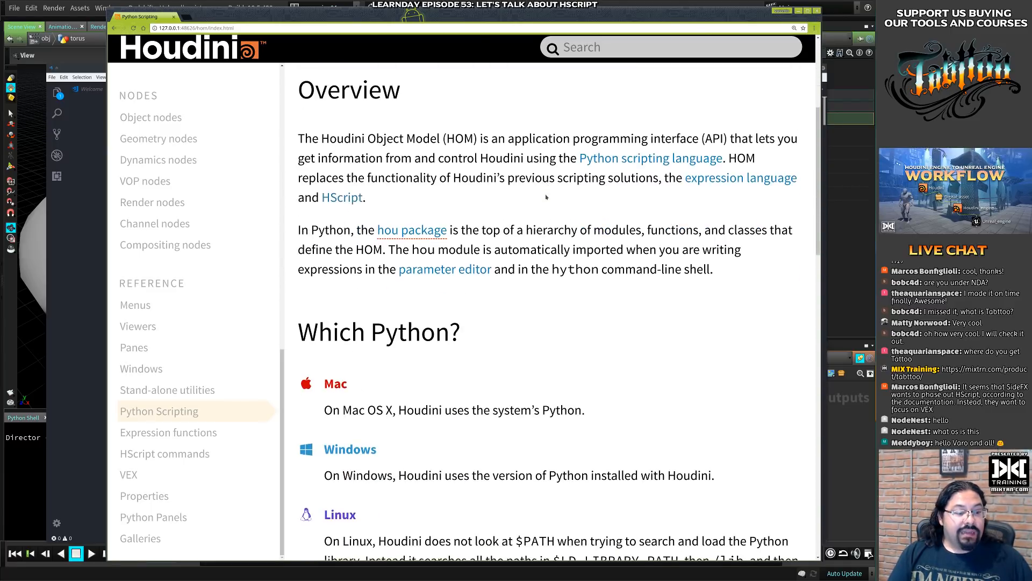
scroll(546, 197, "down", 10)
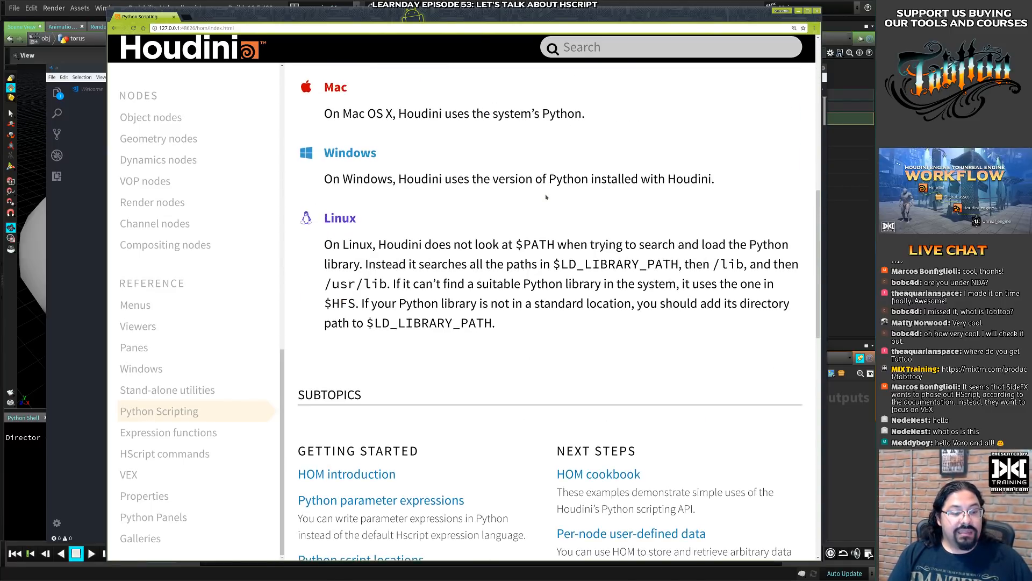
scroll(546, 197, "up", 15)
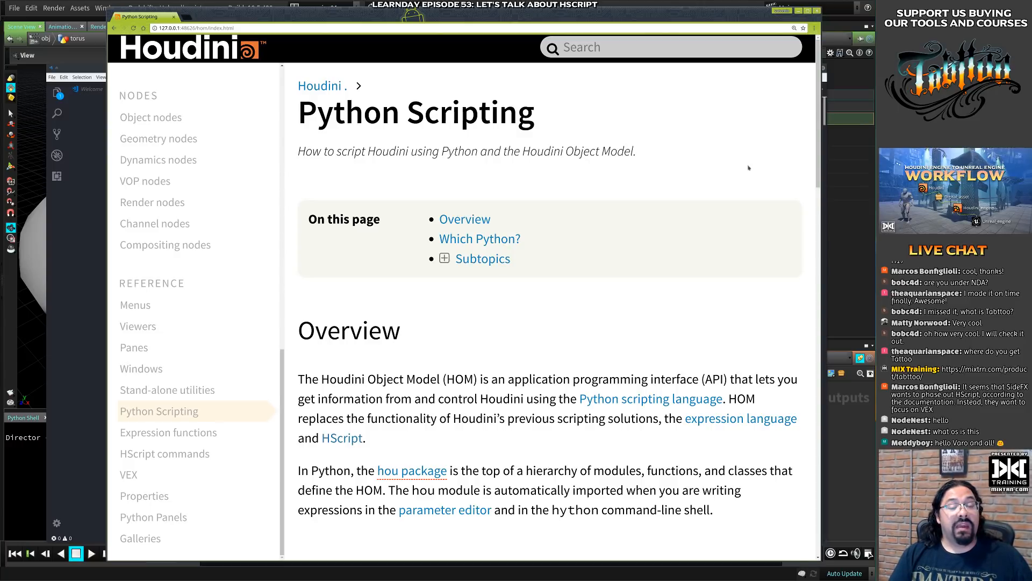
right_click_drag(770, 150, 744, 151, "super")
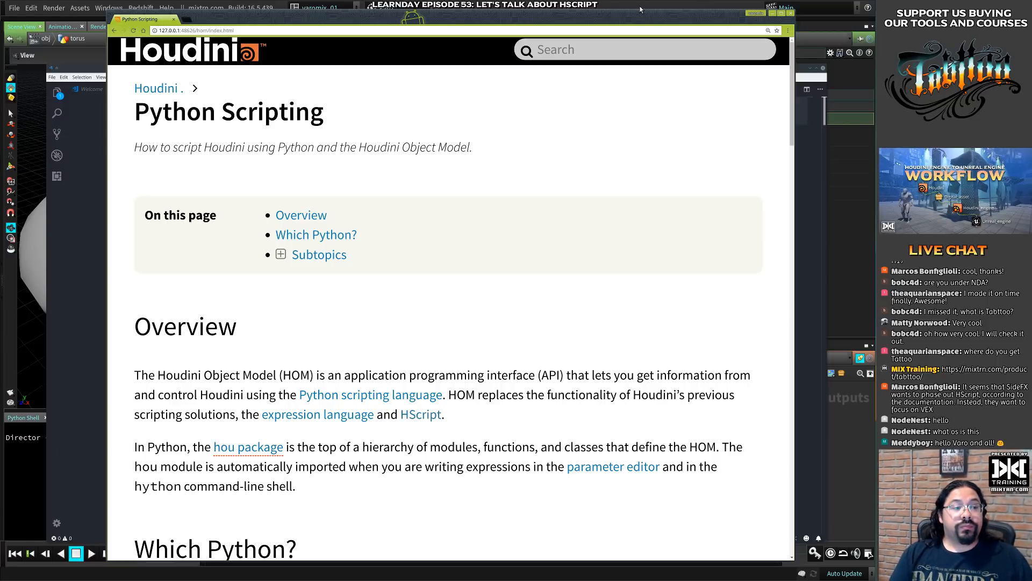
- Go back to the HScript commands page, switch to Houdini and highlight the expression in sphere1's Uniform Scale parameter
left_click(114, 30)
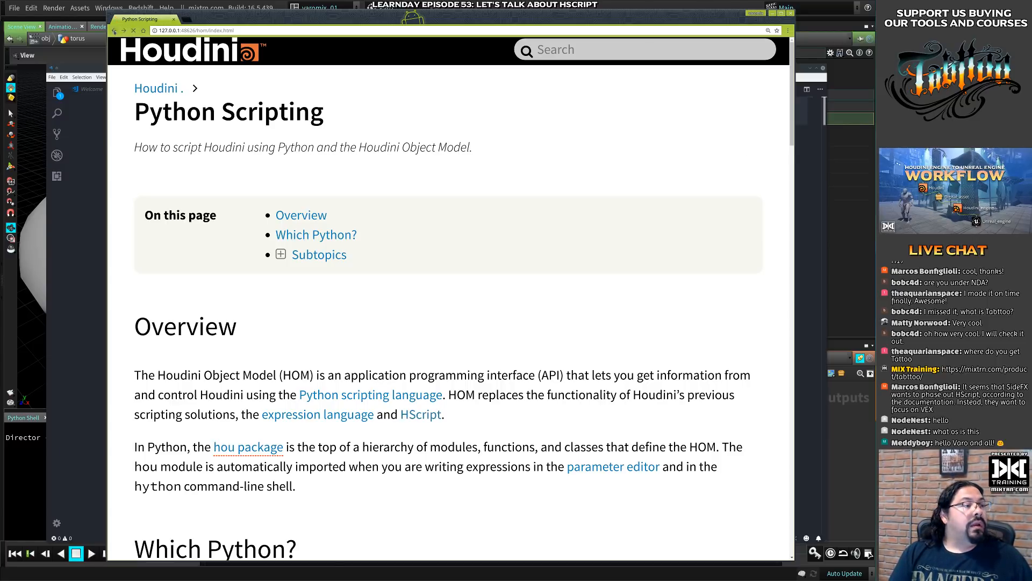
key("alt+Tab")
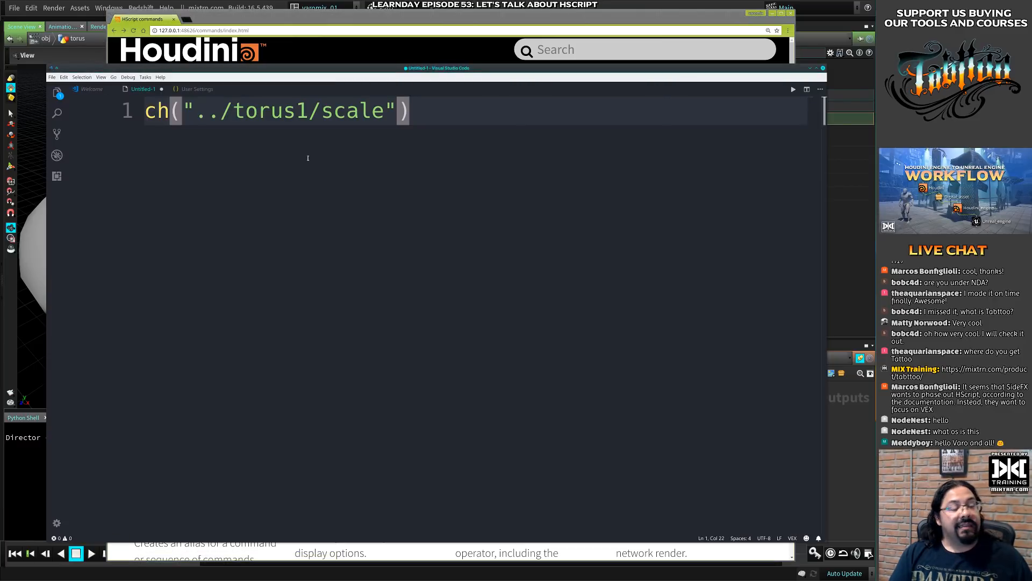
left_click(772, 13)
left_click(588, 9)
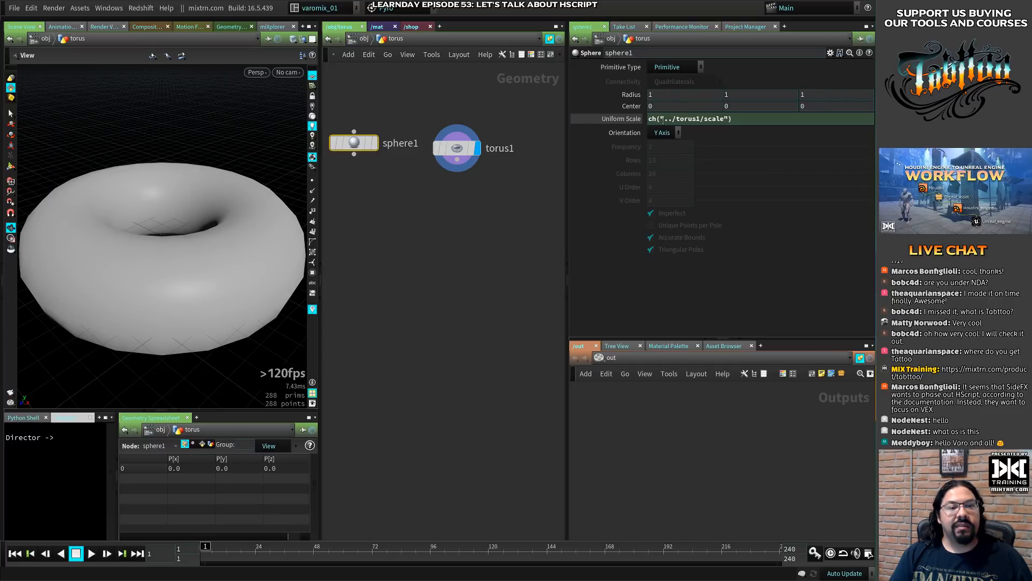
right_click(607, 119)
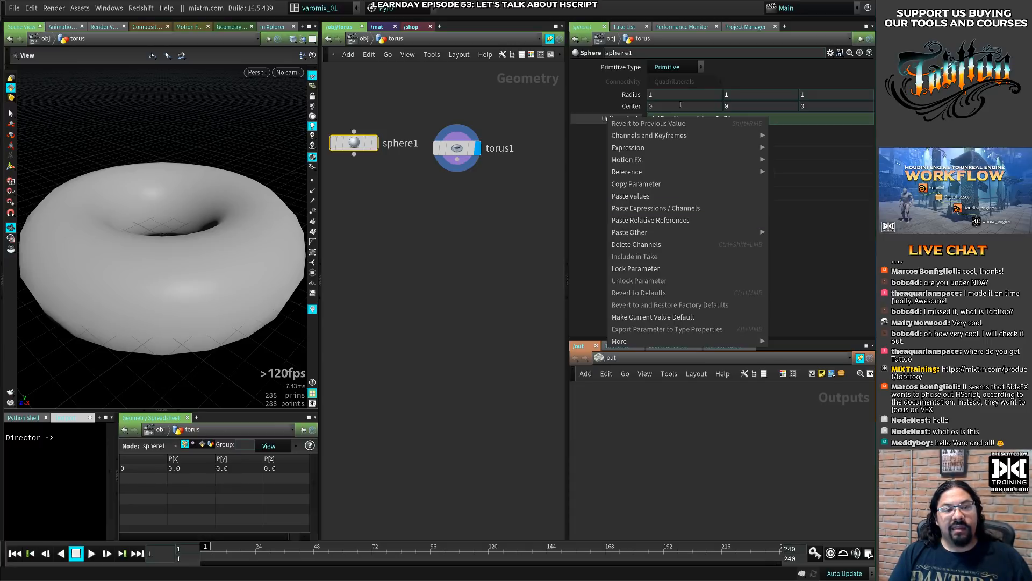
left_click(652, 103)
left_click_drag(739, 119, 607, 119)
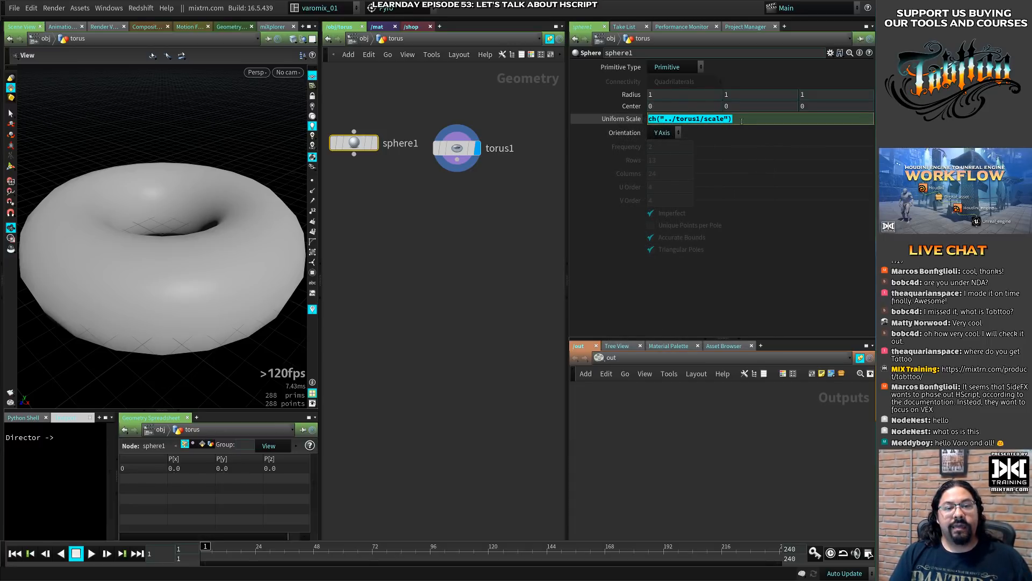
- Switch to Visual Studio Code, move and shrink its window over Houdini, and enlarge the editor display by two zoom levels
key("alt+Tab")
left_click_drag(454, 69, 492, 51)
right_click_drag(733, 486, 633, 444, "super")
left_click_drag(604, 318, 615, 313, "super")
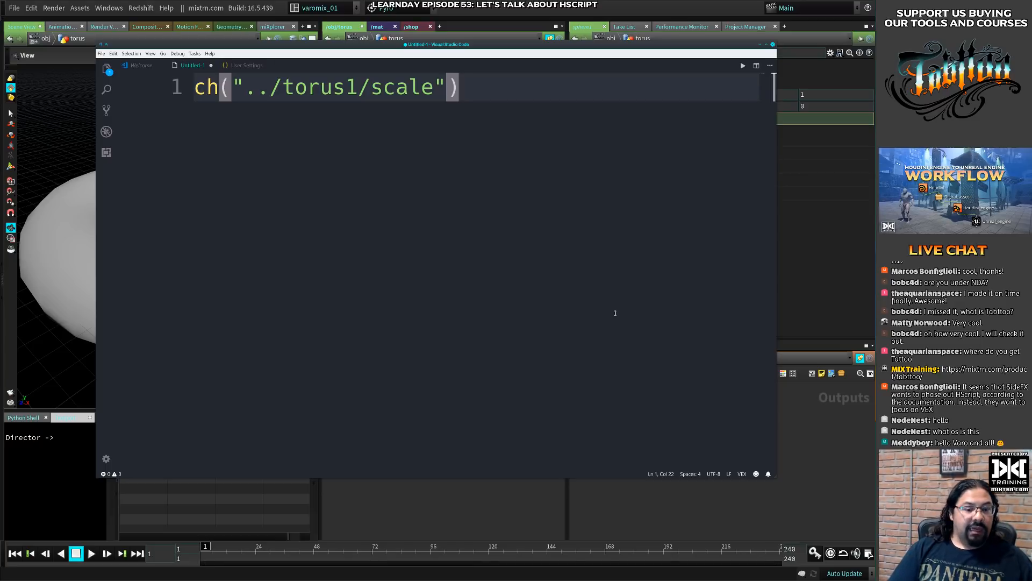
key("ctrl+equal")
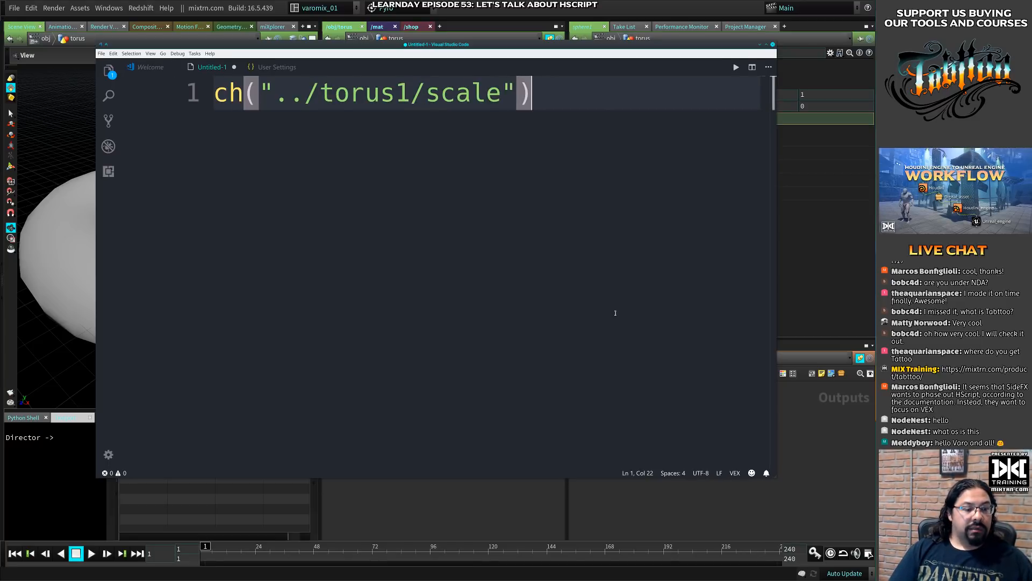
key("ctrl+equal")
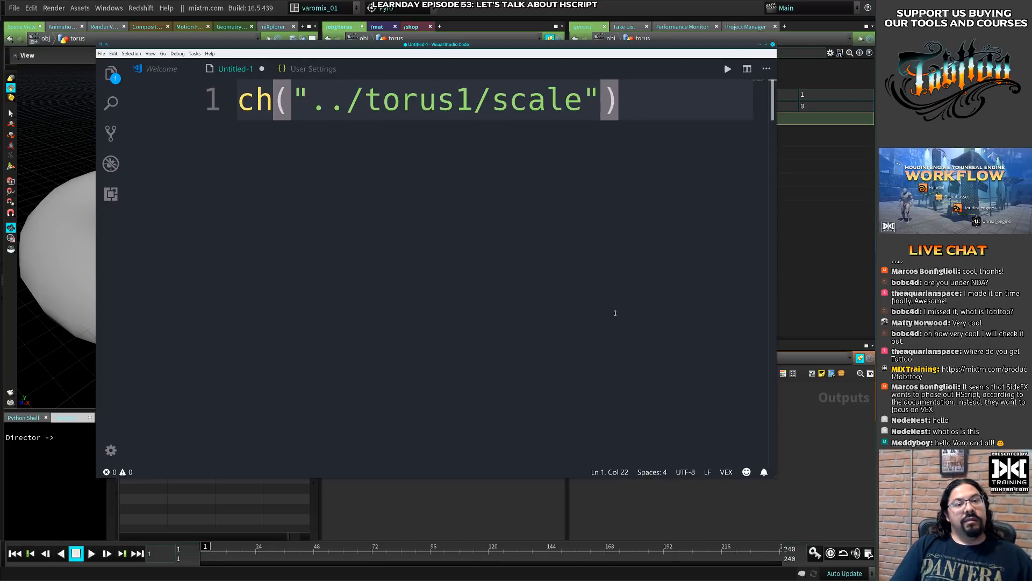
- Add an empty ch() call on line 2 and place the cursor between its parentheses
key("Return")
type("cd")
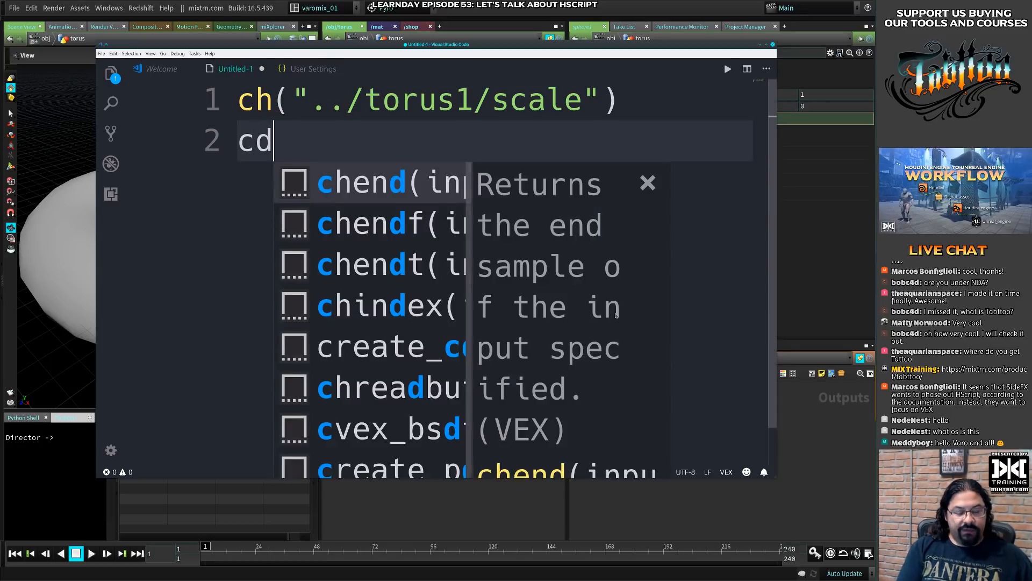
type("(")
key("BackSpace")
key("BackSpace")
key("BackSpace")
type("h")
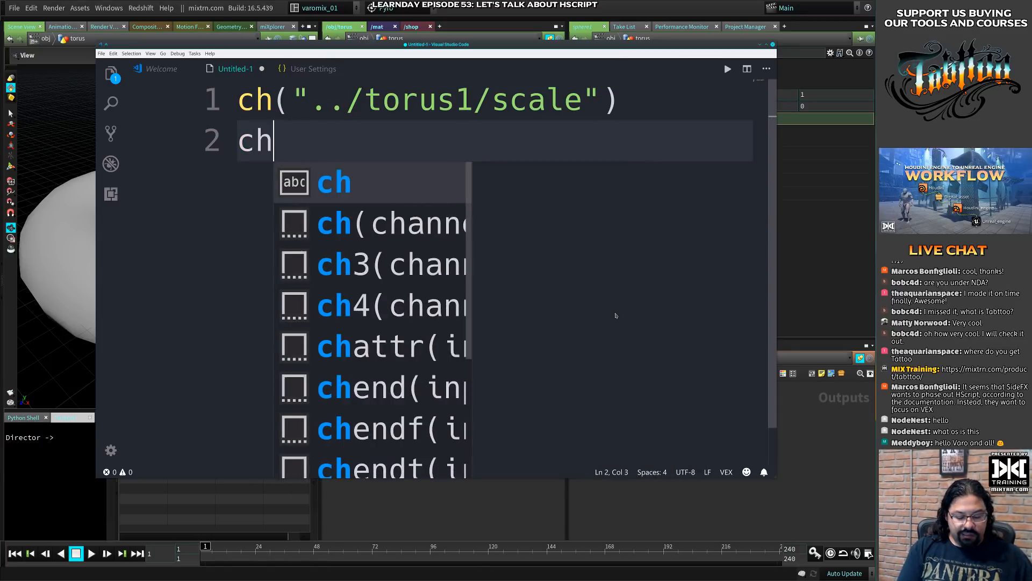
type("(")
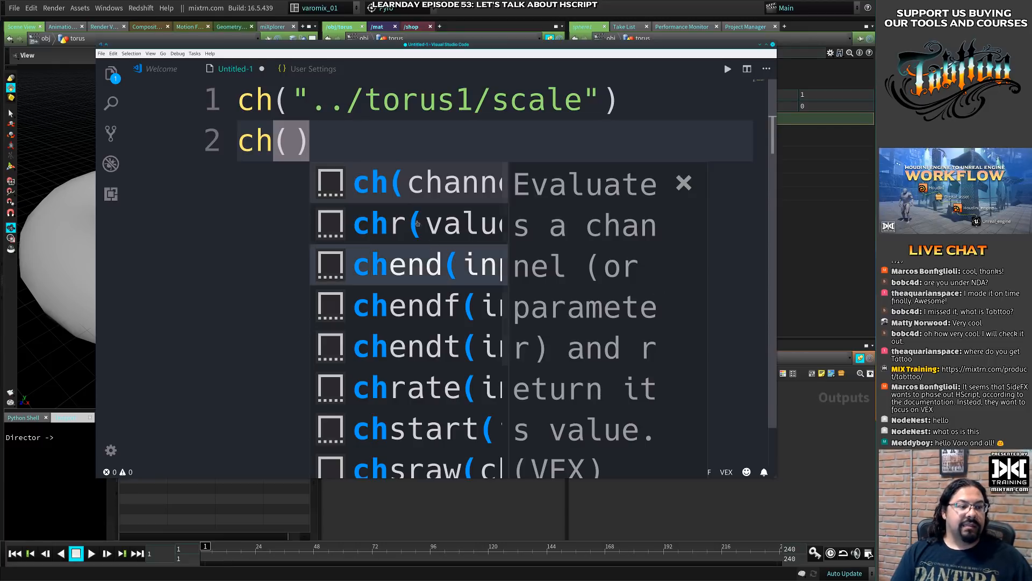
left_click_drag(273, 142, 247, 141)
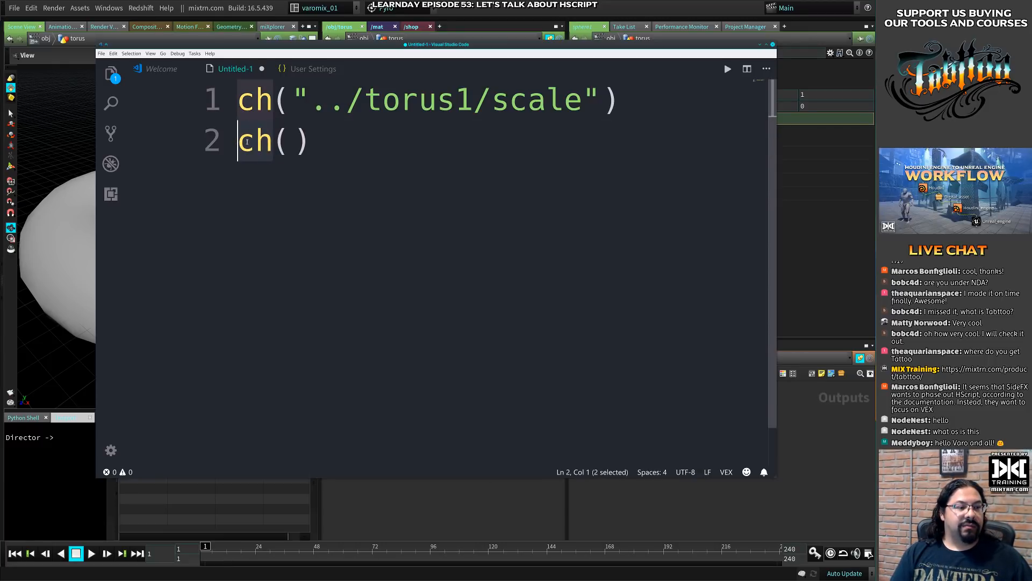
left_click(297, 142)
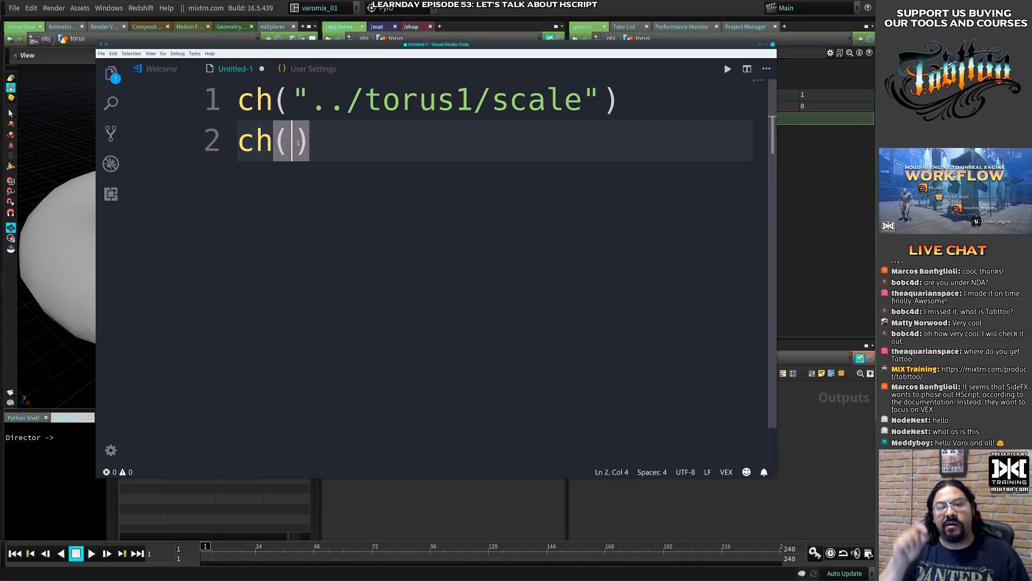
- Switch to Houdini and examine sphere1's Radius and Uniform Scale parameters
key("alt+Tab")
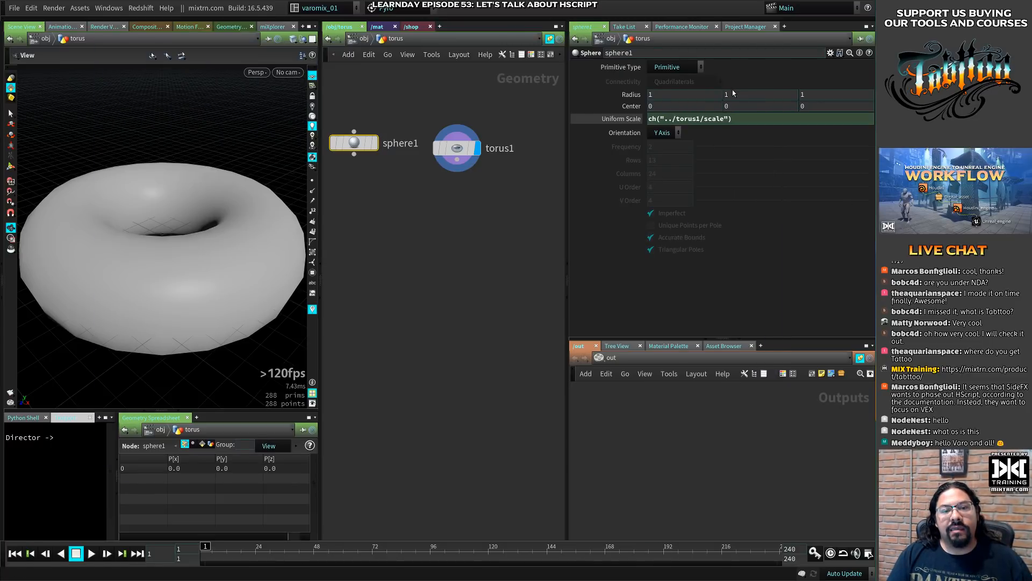
left_click(719, 96)
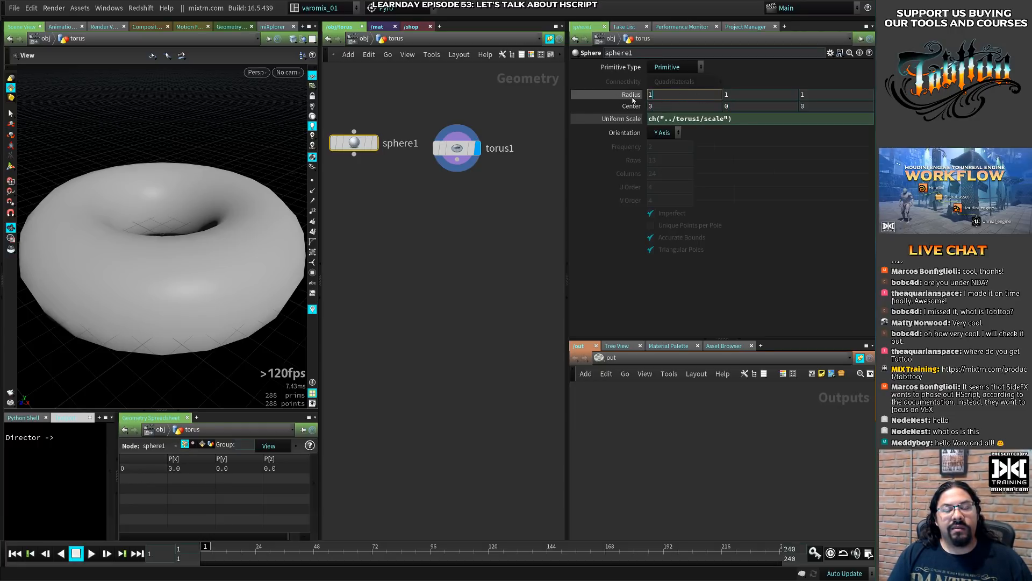
mouse_move(633, 100)
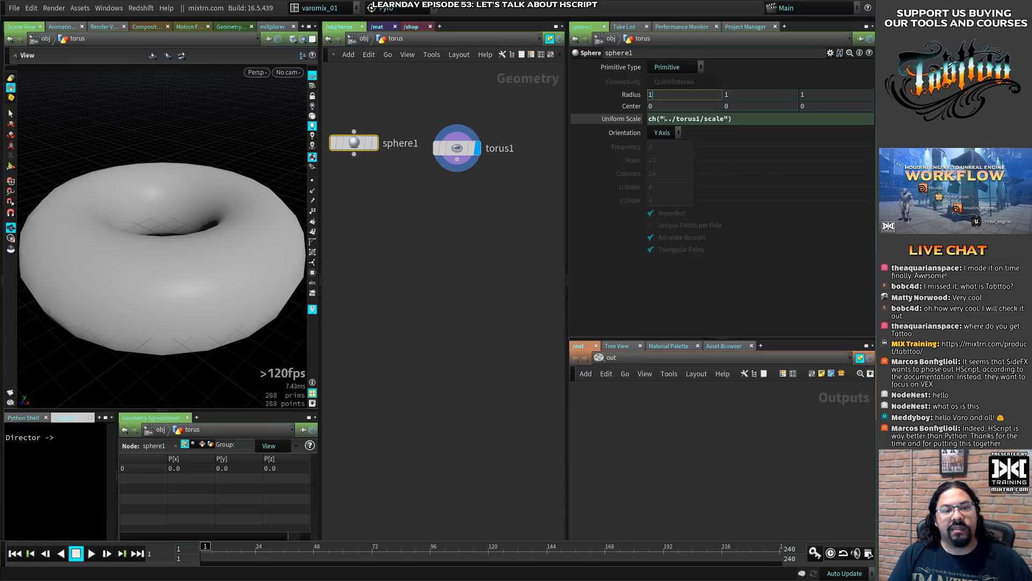
- Return to the code editor and highlight the relative path prefix on line 1, the ch() call on line 2 and its parentheses
key("alt+Tab")
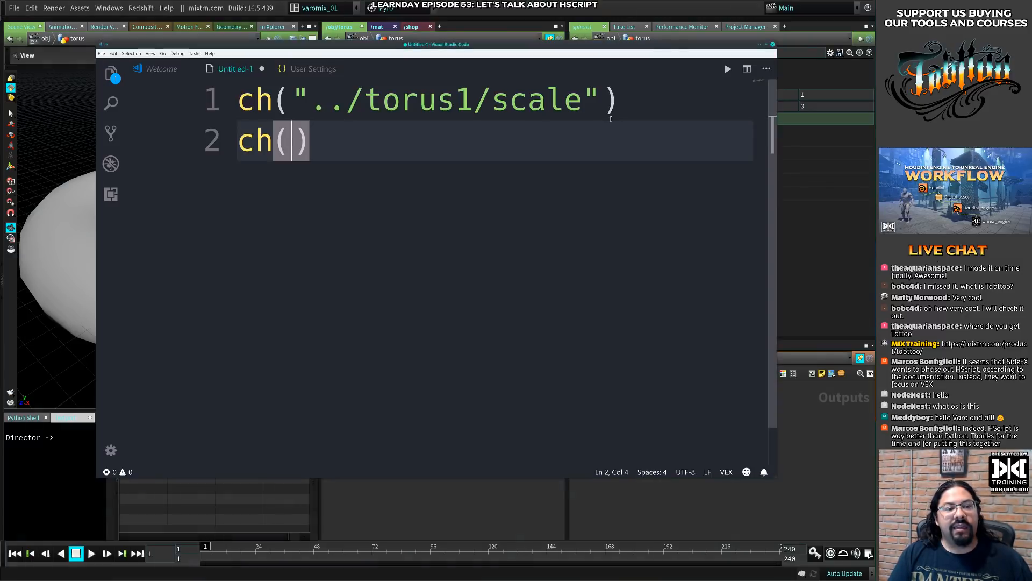
left_click_drag(296, 93, 365, 101)
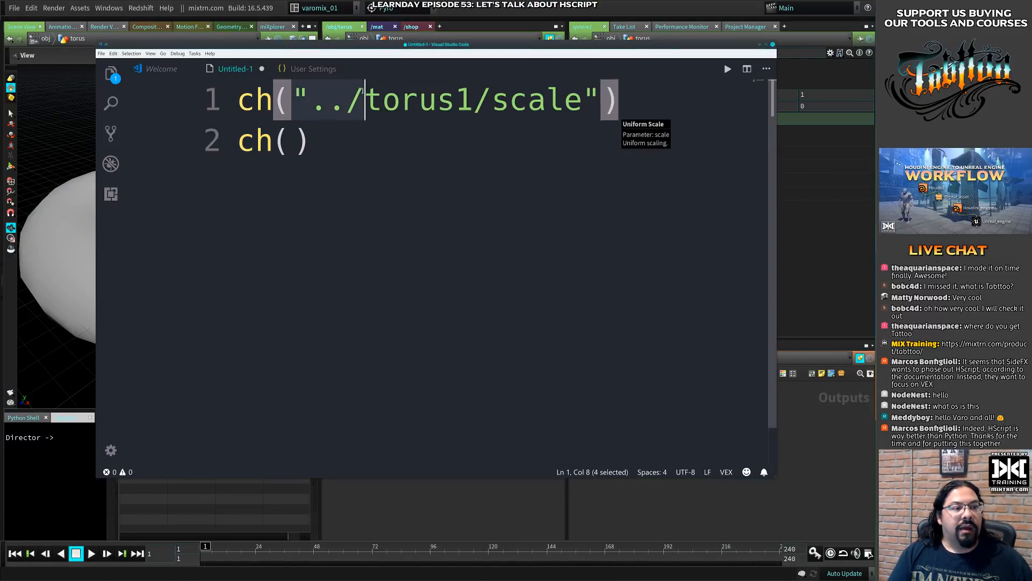
left_click(329, 101)
left_click(291, 145)
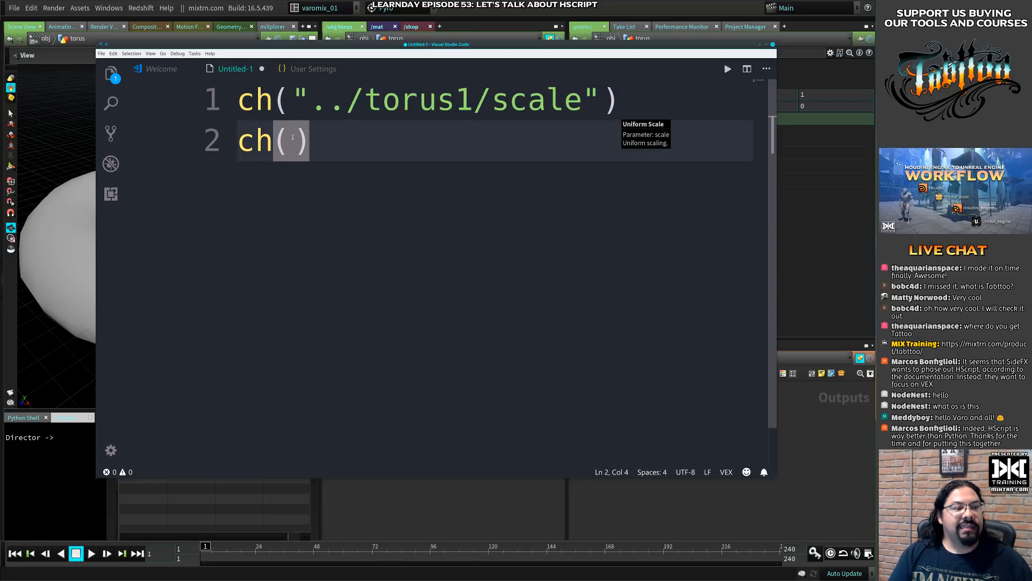
key("End")
key("shift+Home")
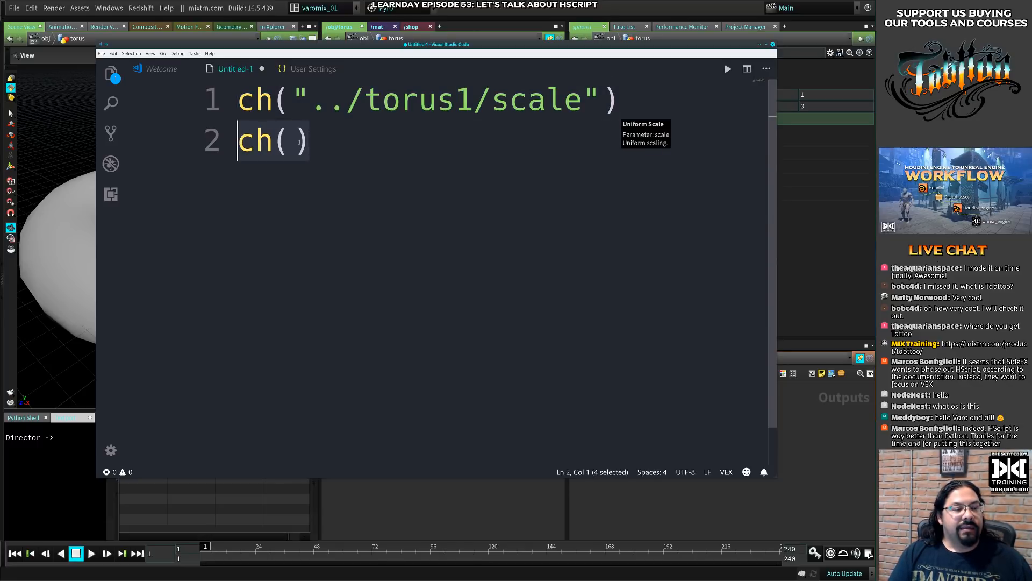
left_click(310, 140)
key("shift+Left")
key("shift+Left")
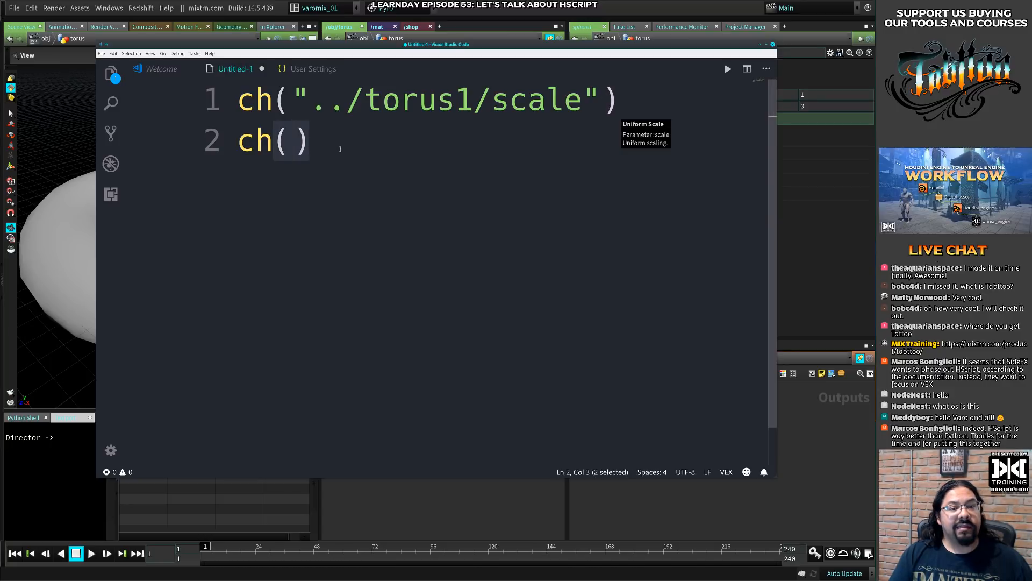
- Switch to the HScript commands page in Chrome, search it for "ch", filter the command list by "ch" and browse the channel commands
key("alt+Tab")
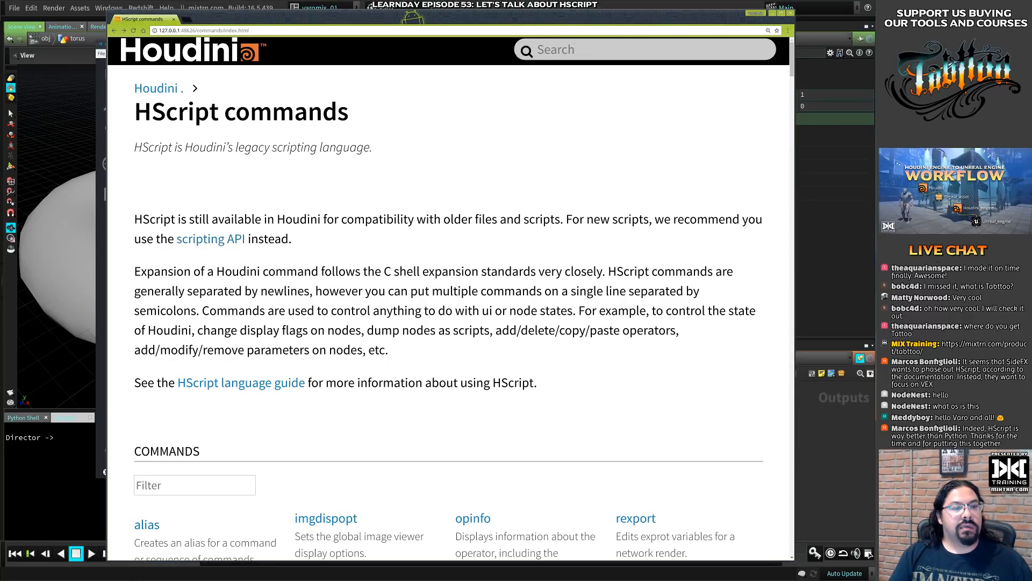
scroll(466, 216, "down", 7)
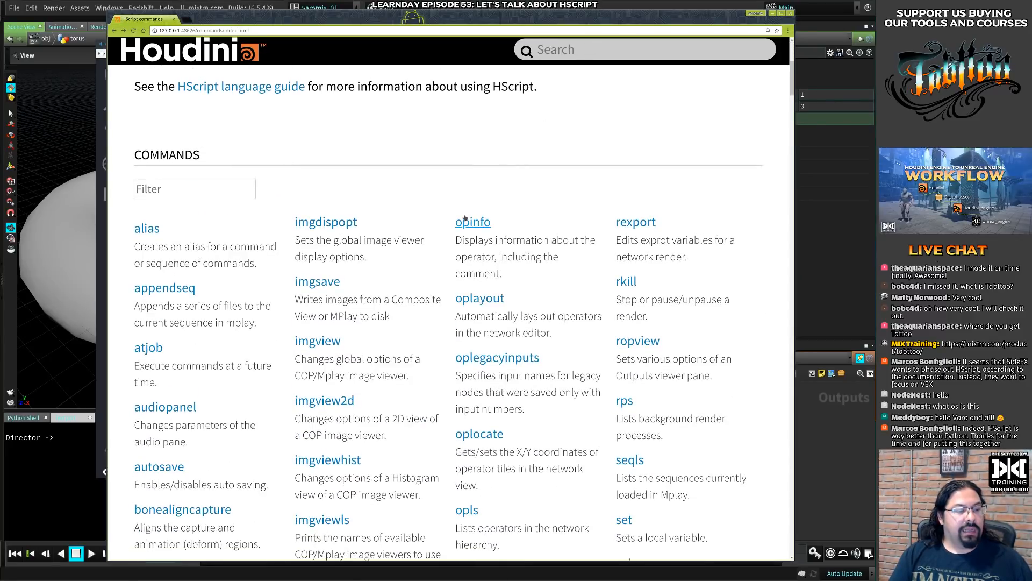
key("ctrl+f")
type("ch")
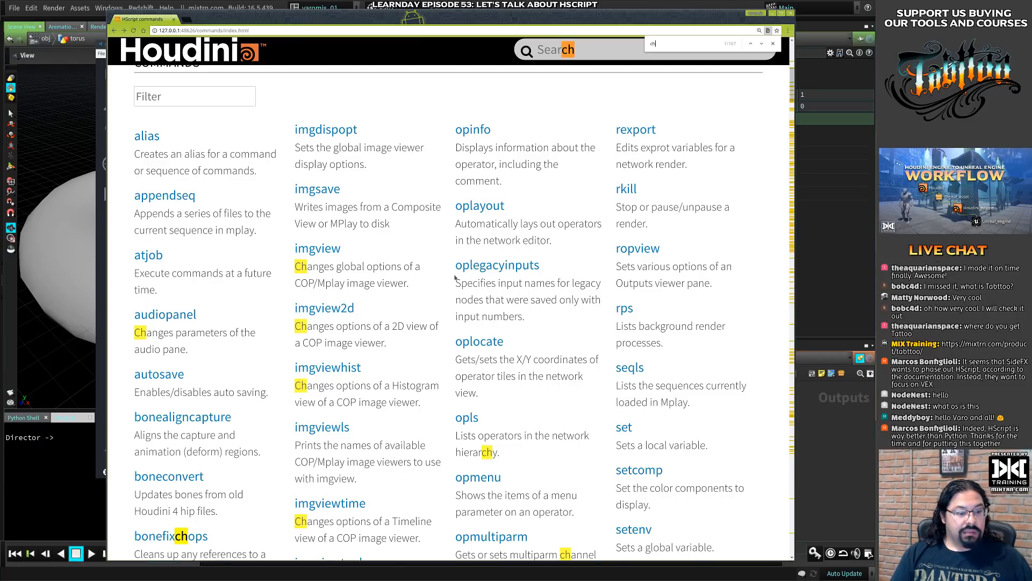
scroll(454, 277, "up", 7)
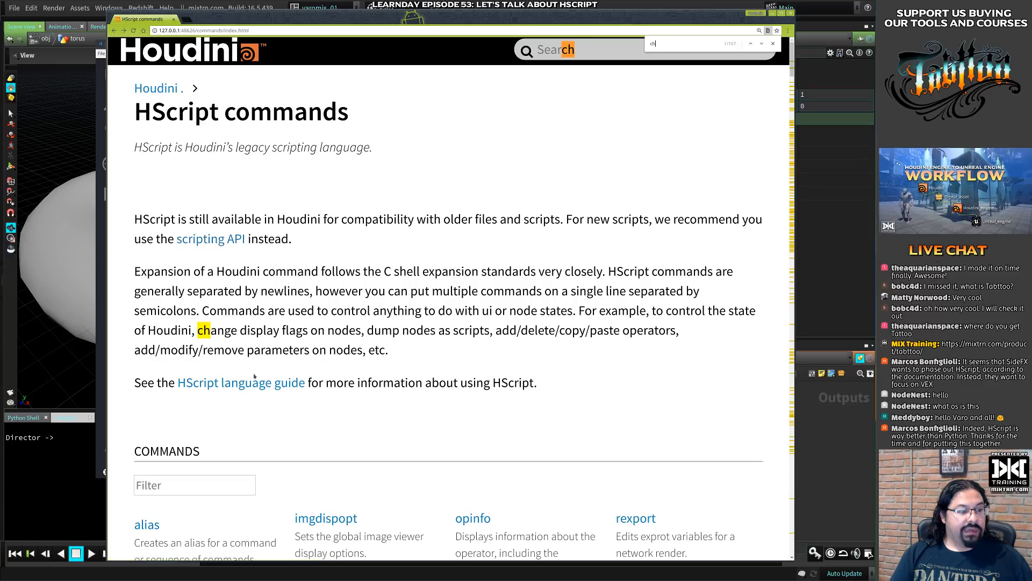
left_click(217, 486)
type("ch")
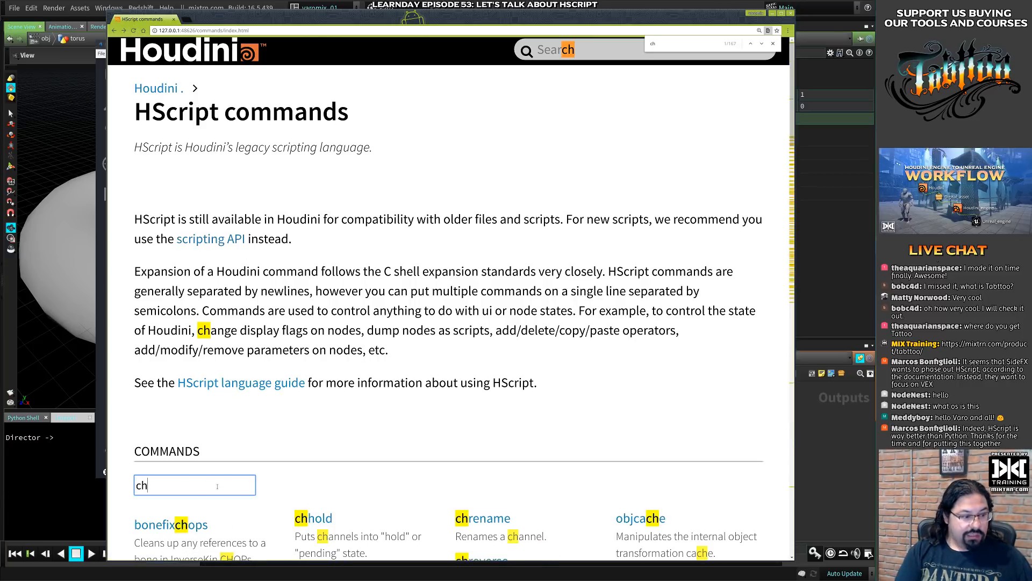
scroll(303, 452, "down", 5)
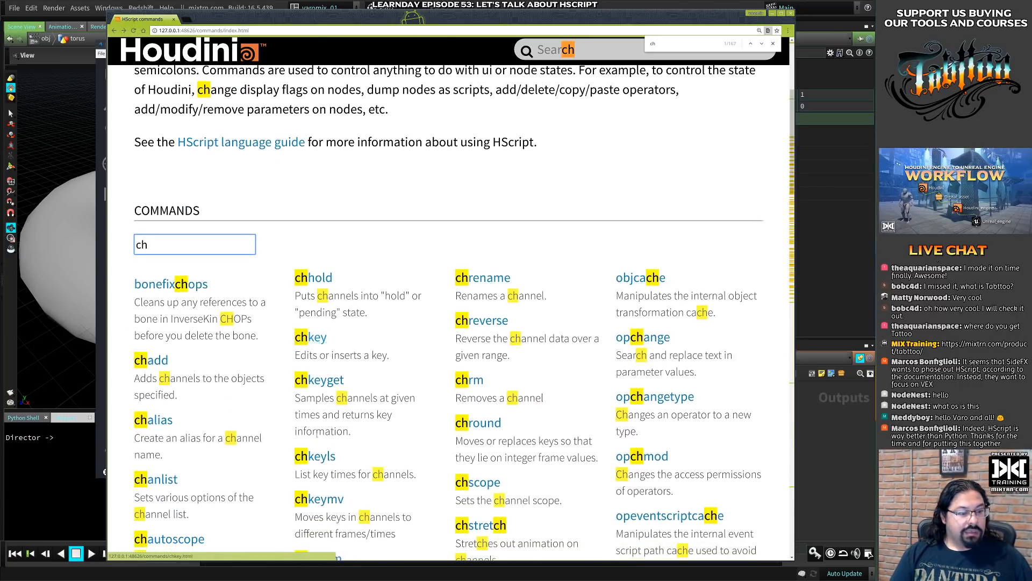
scroll(258, 383, "down", 3)
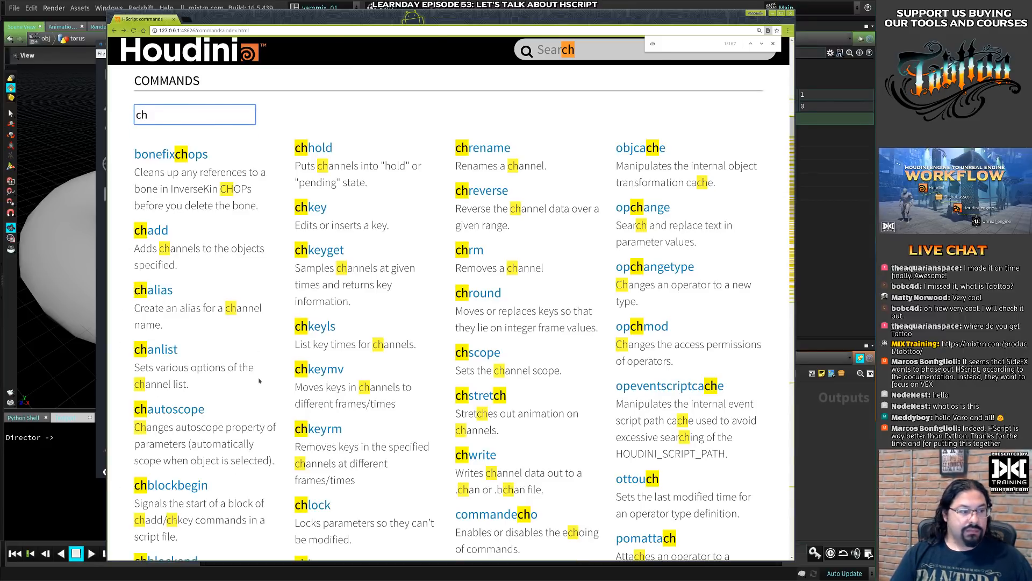
scroll(380, 371, "down", 3)
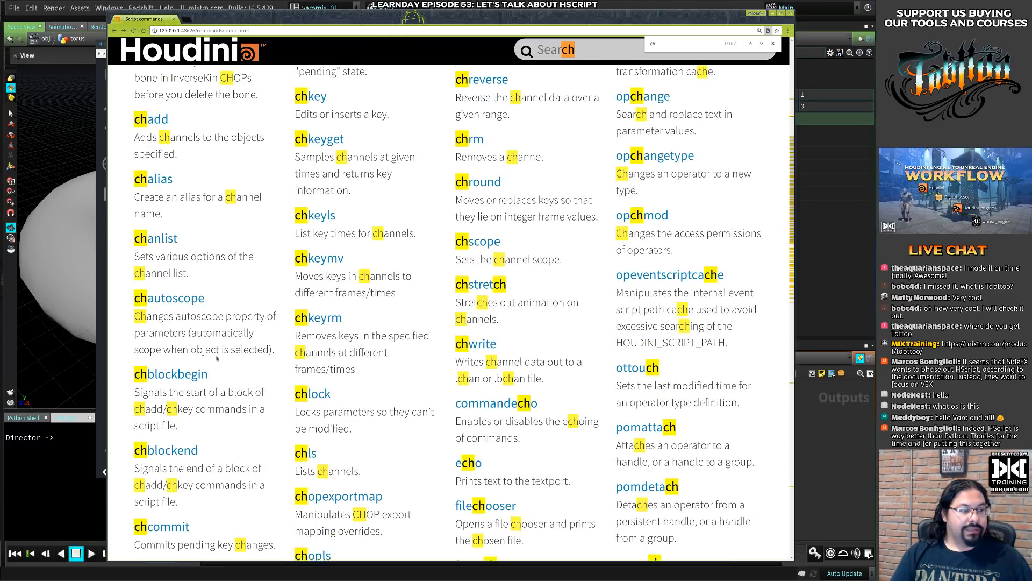
- Open the chls command page and examine its options, usage examples and the HScript command index below
left_click(299, 452)
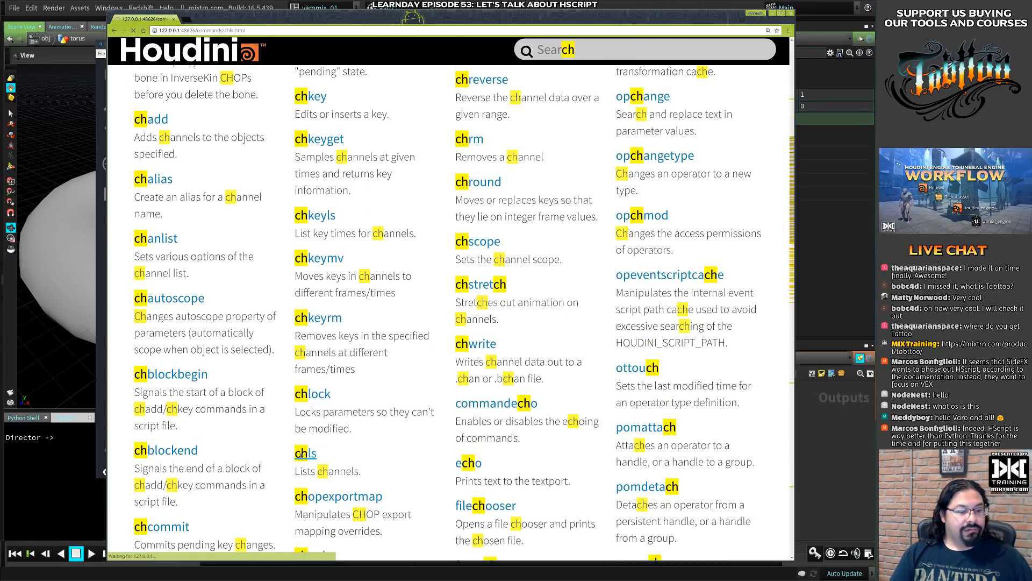
scroll(357, 299, "down", 7)
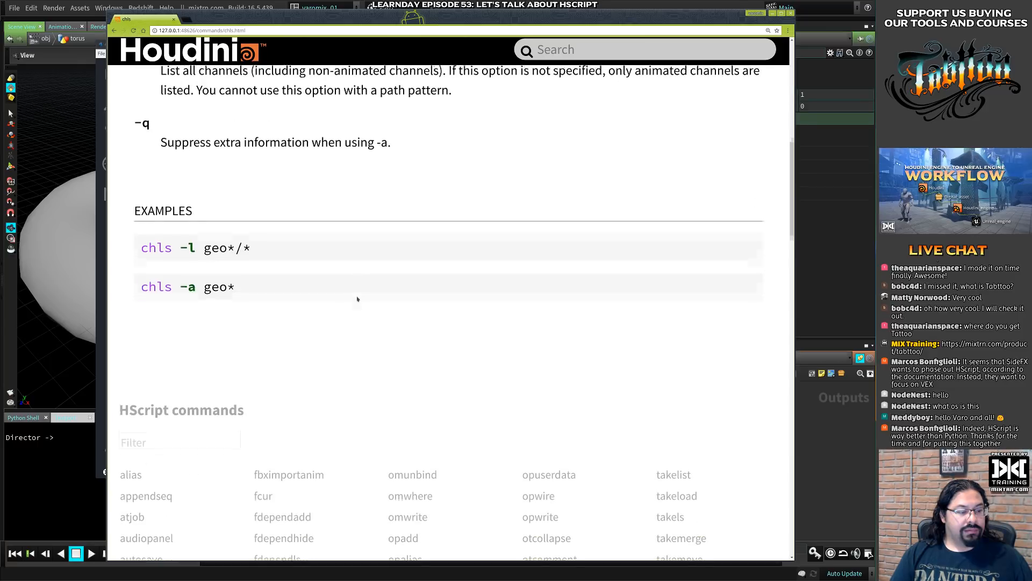
scroll(358, 299, "down", 5)
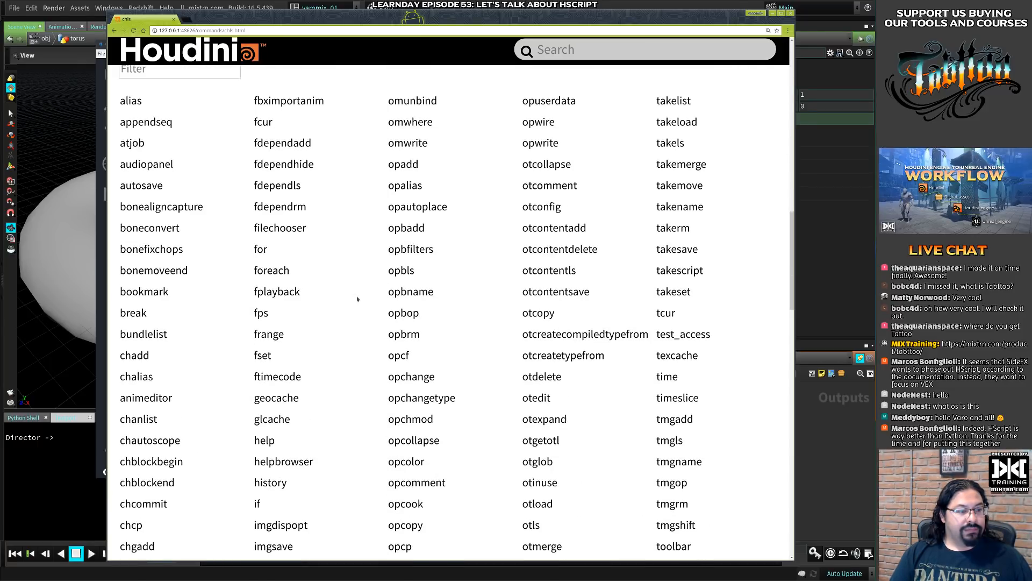
scroll(360, 307, "down", 2)
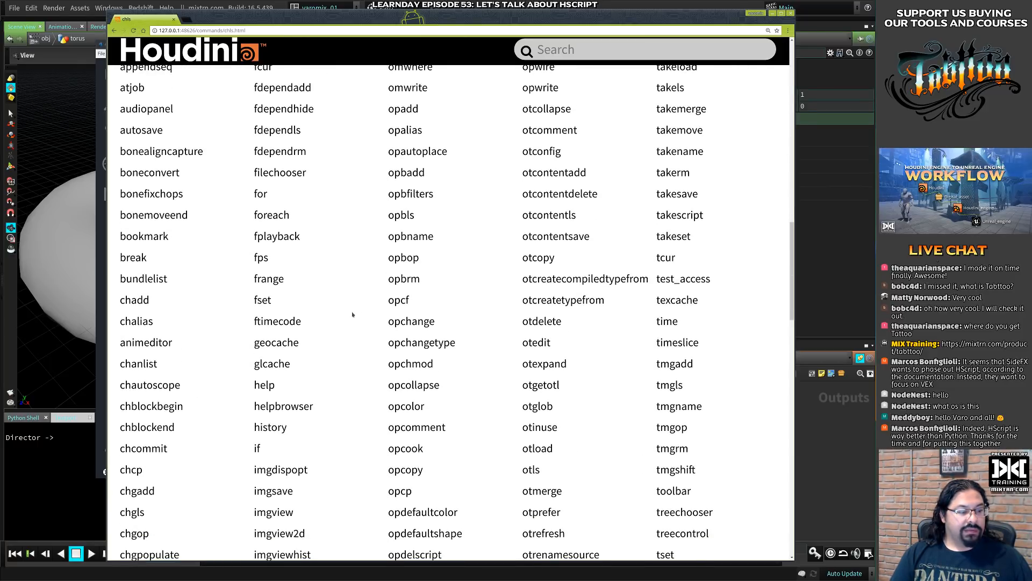
scroll(355, 311, "down", 3)
scroll(352, 314, "down", 10)
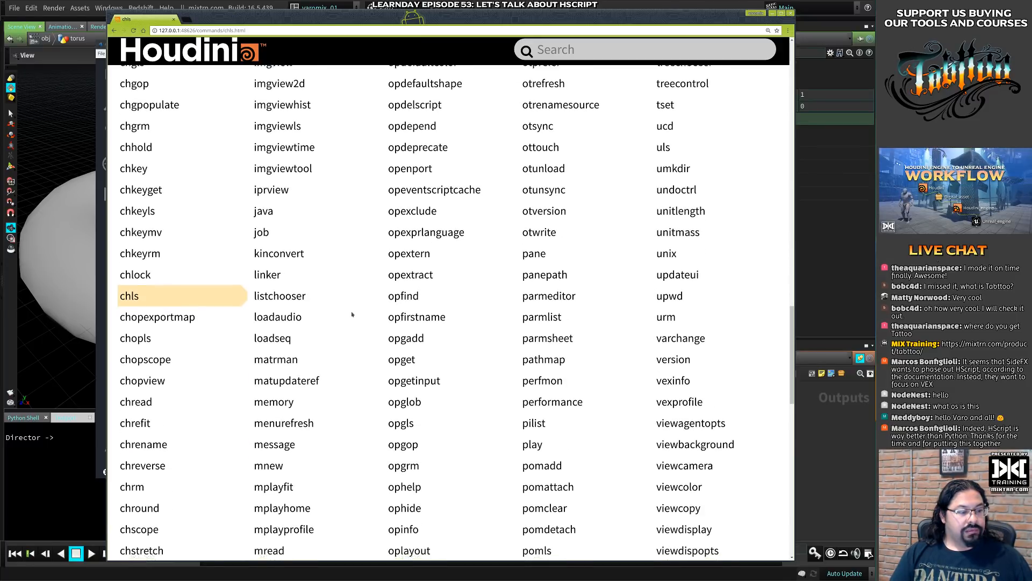
scroll(353, 314, "up", 20)
scroll(353, 314, "up", 19)
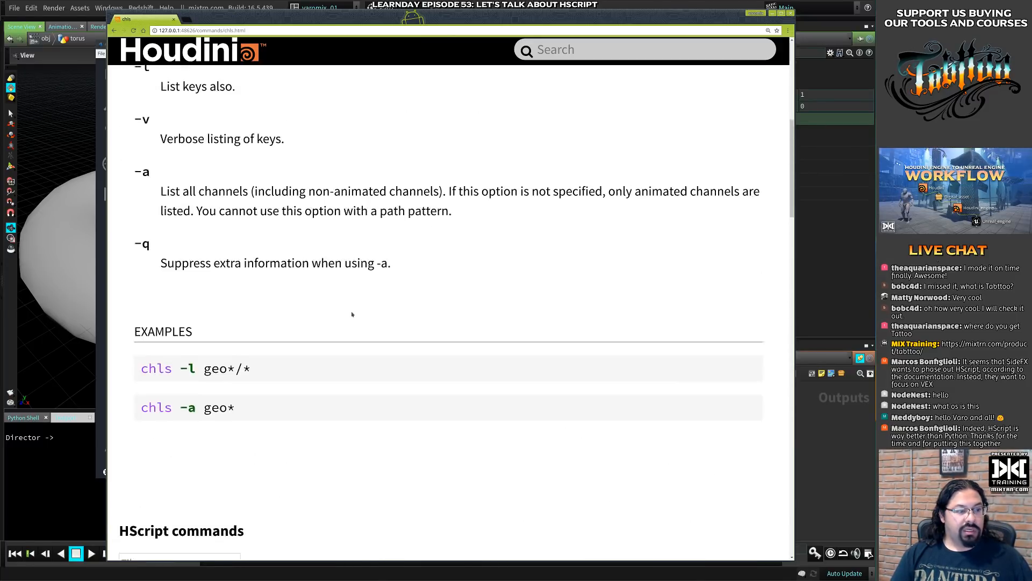
- Search the documentation for "ch" and open the ch expression function page
left_click(615, 57)
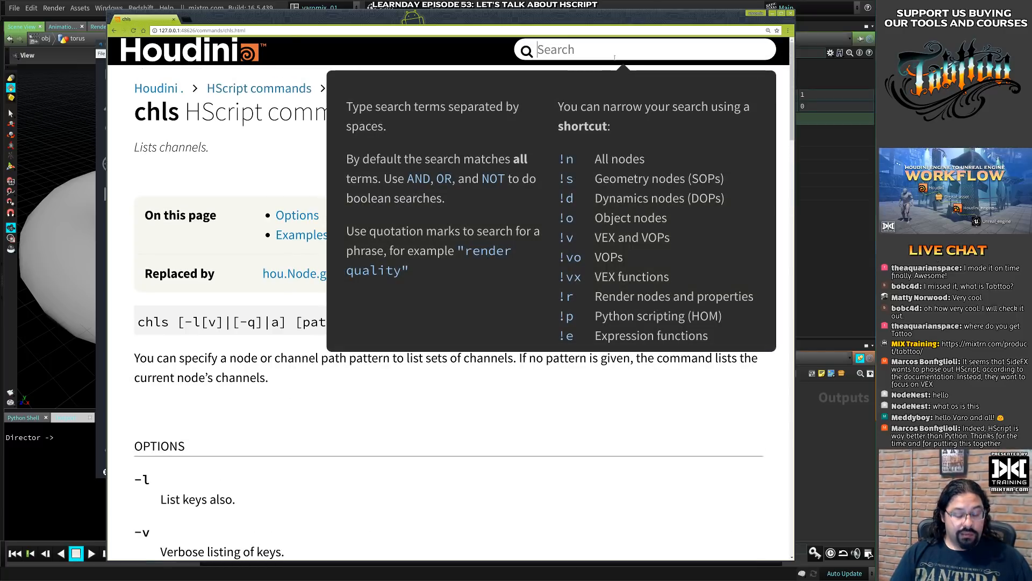
type("xc")
key("BackSpace")
key("BackSpace")
type("ch")
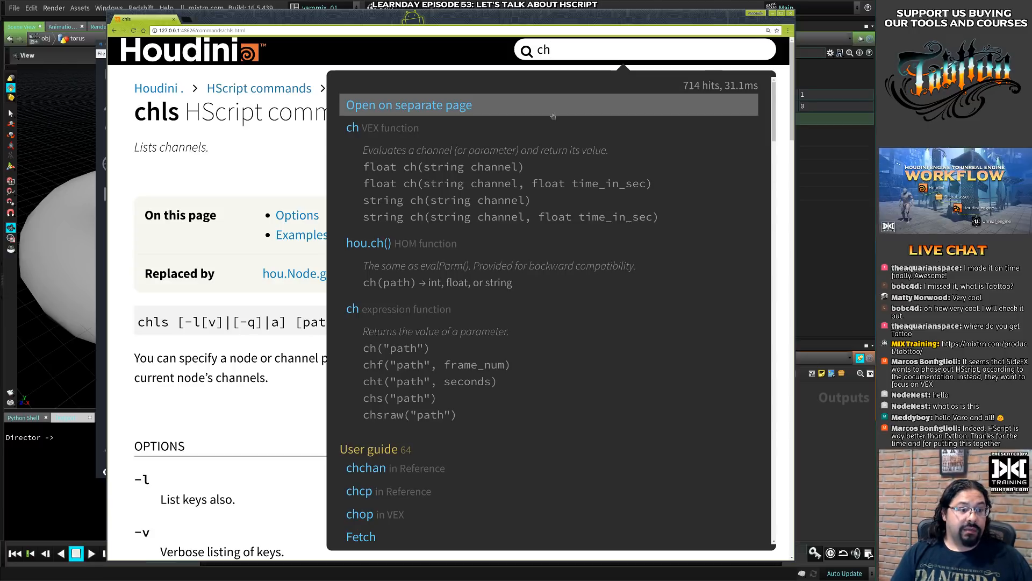
left_click(406, 315)
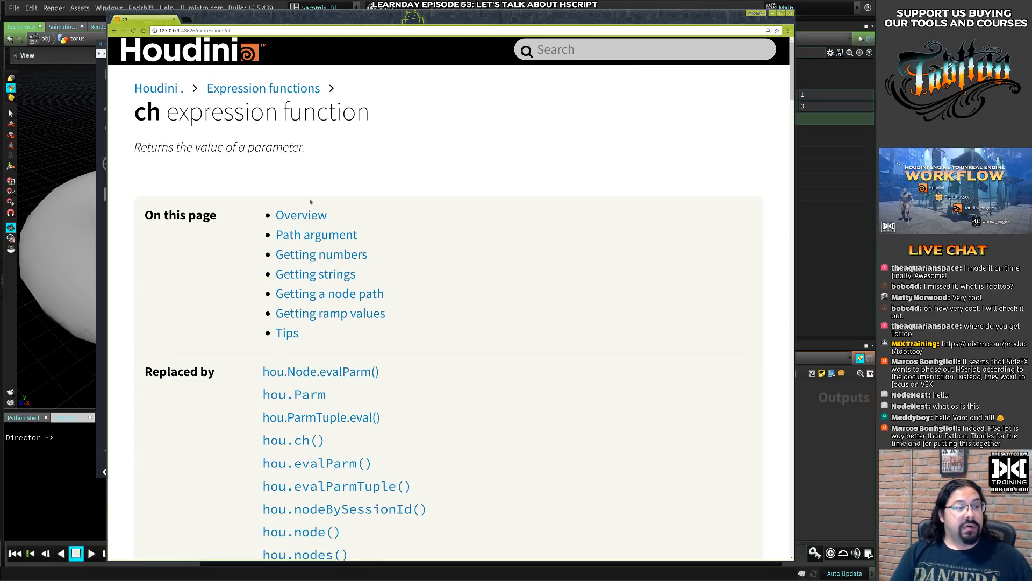
- Examine the ch page's summary, highlight the "../geo1/ty" path in the Overview example and look over the Path argument section
left_click_drag(134, 147, 309, 145)
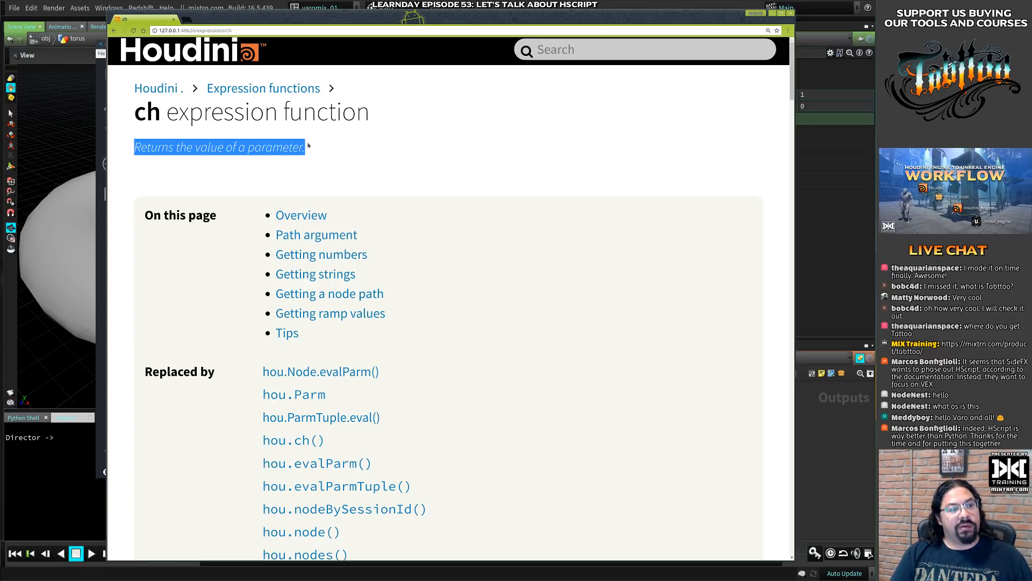
left_click(347, 164)
scroll(362, 163, "down", 3)
scroll(349, 221, "up", 3)
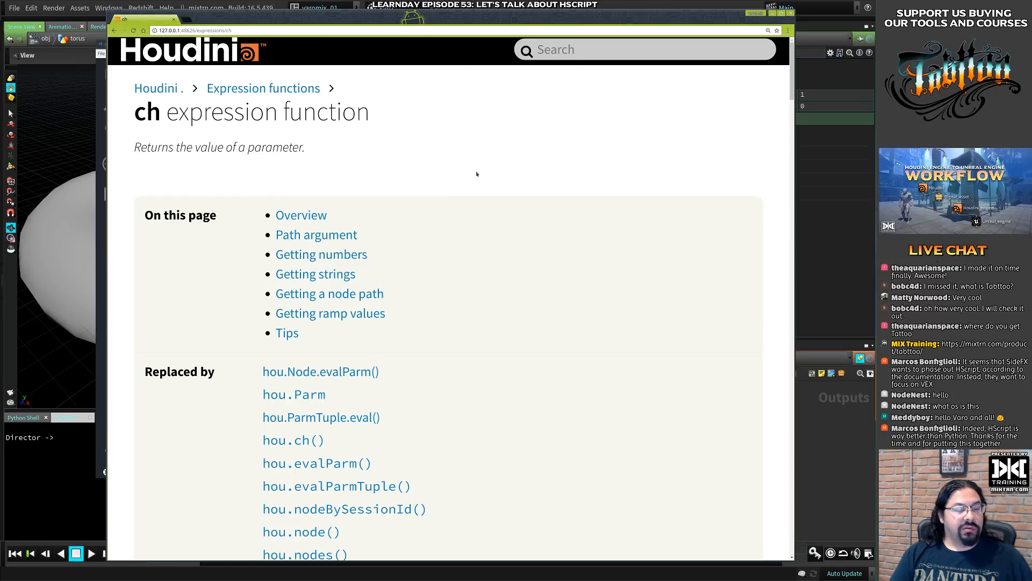
scroll(477, 174, "down", 10)
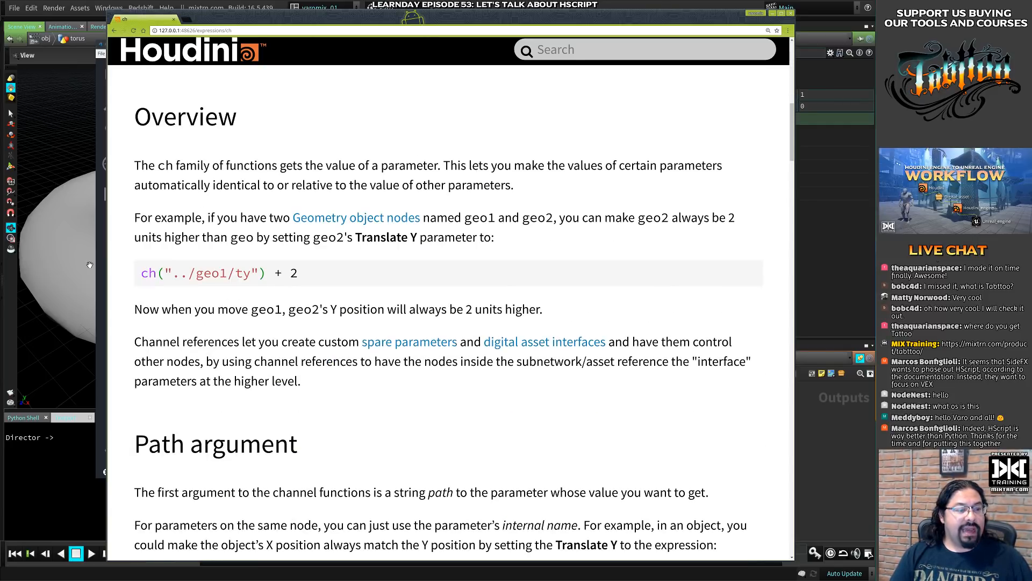
left_click_drag(142, 273, 291, 273)
left_click(199, 274)
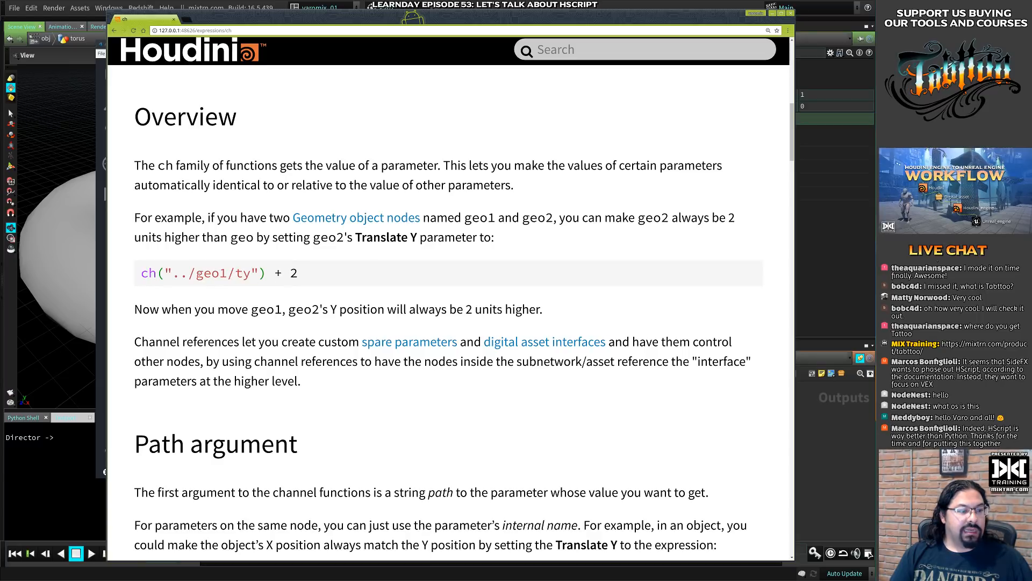
left_click_drag(164, 273, 258, 273)
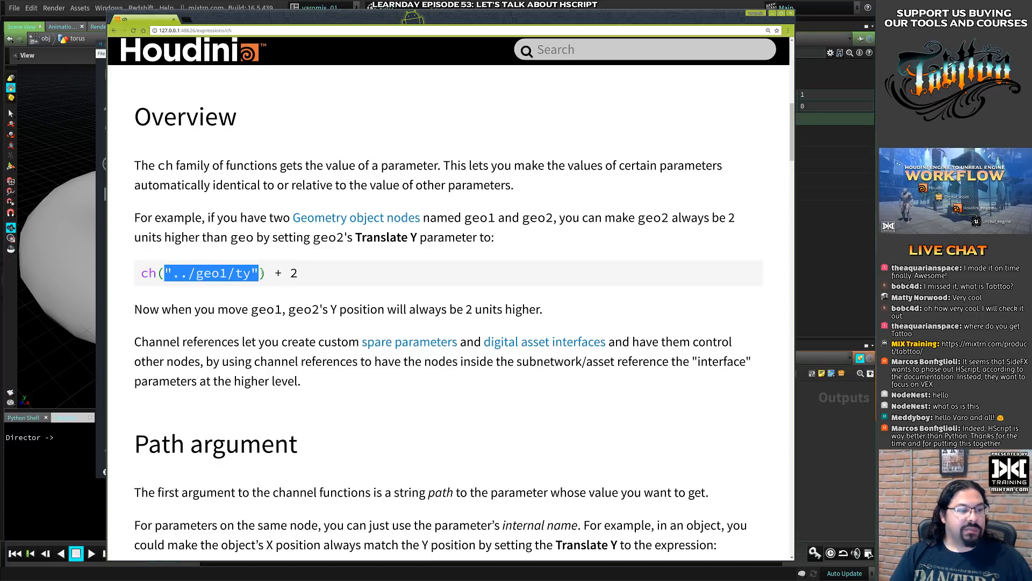
scroll(284, 274, "down", 5)
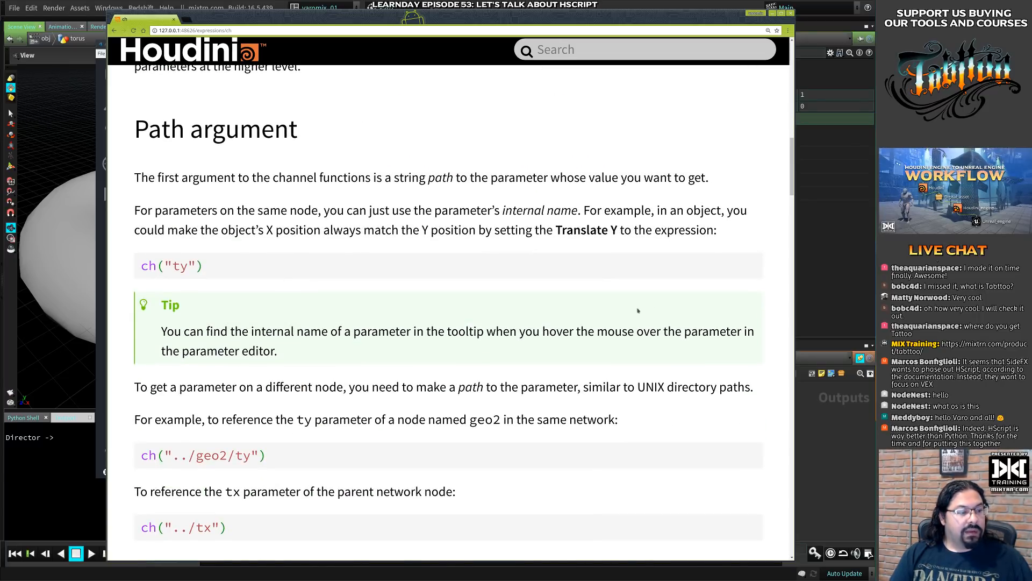
- Return to the Overview example and highlight the geo1 path with its quotes and then without them
left_click_drag(792, 188, 823, 148)
left_click(319, 283)
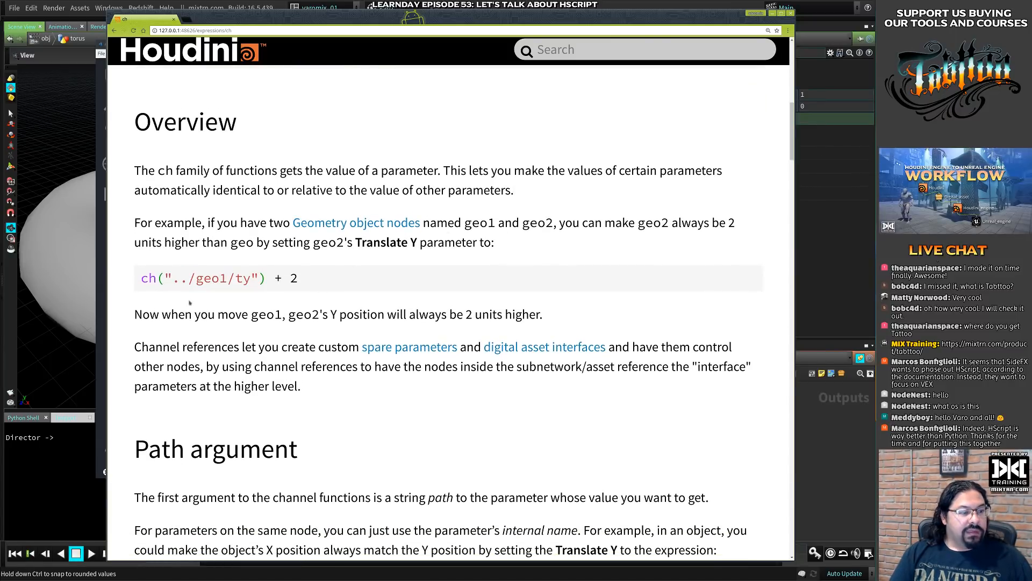
left_click_drag(166, 274, 260, 278)
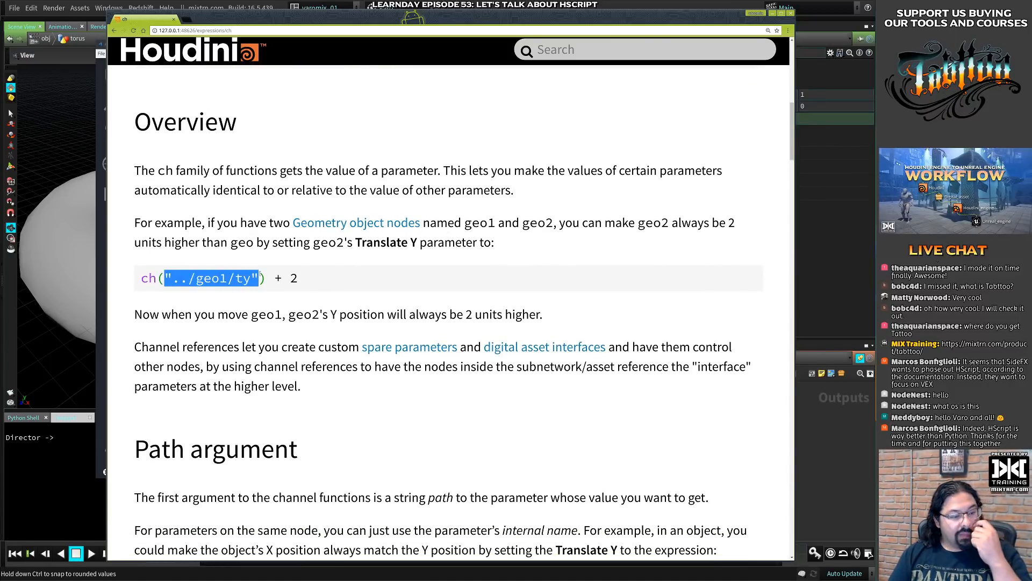
left_click(210, 275)
mouse_move(173, 278)
left_mouse_down()
mouse_move(251, 278)
mouse_move(171, 278)
left_mouse_up()
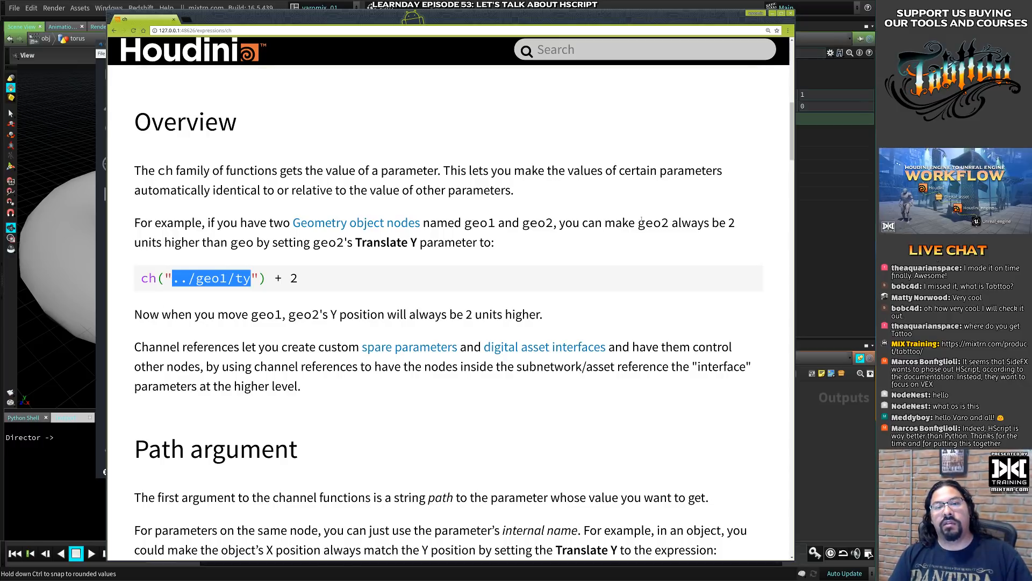
- Switch to Houdini and toggle sphere1's Uniform Scale between its channel reference expression and its evaluated value
left_click(864, 250)
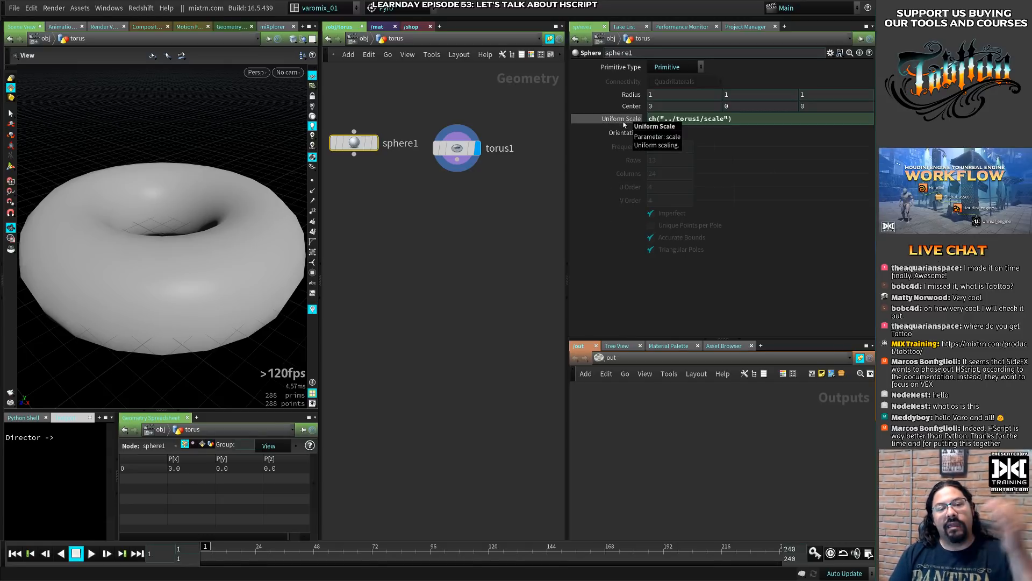
left_click_drag(734, 118, 640, 126)
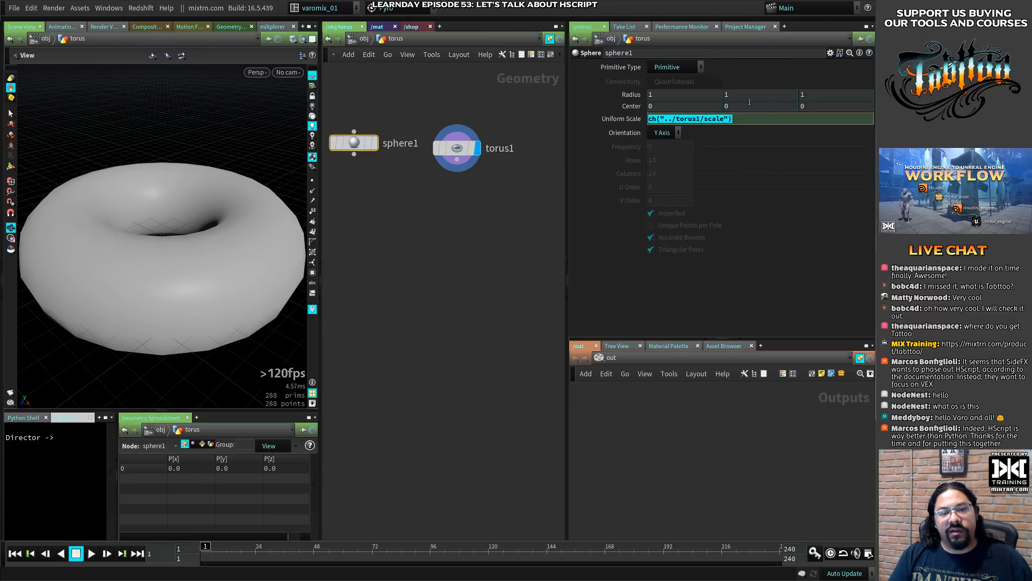
left_click(621, 119)
left_click(621, 120)
left_click(623, 120)
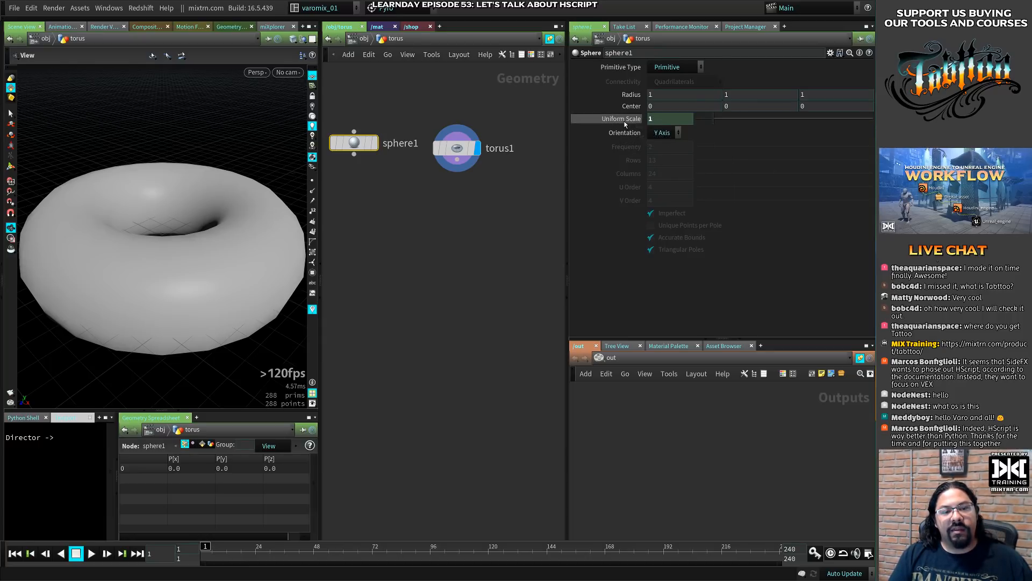
left_click(630, 120)
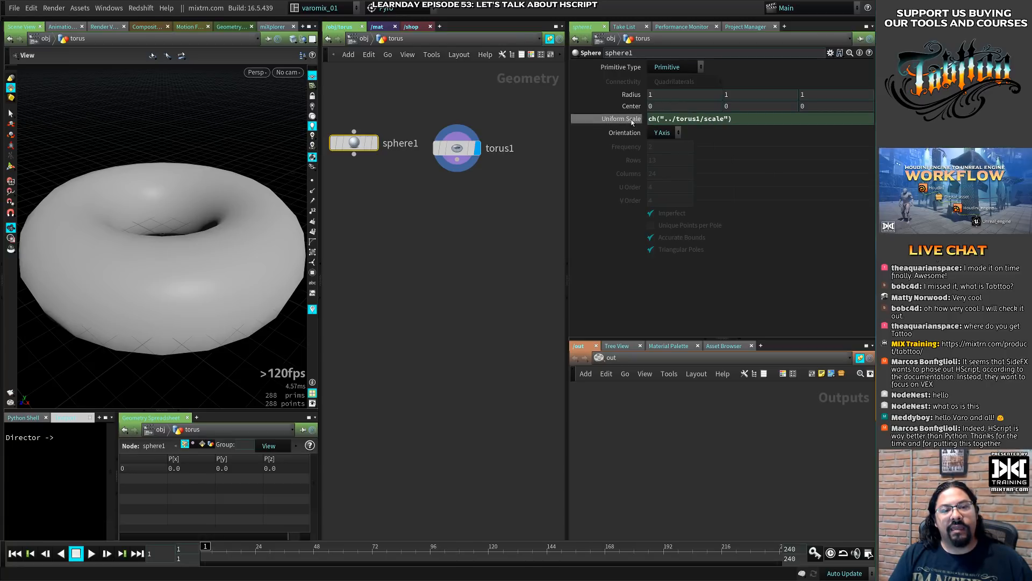
left_click(632, 119)
left_click(632, 119)
left_click(631, 119)
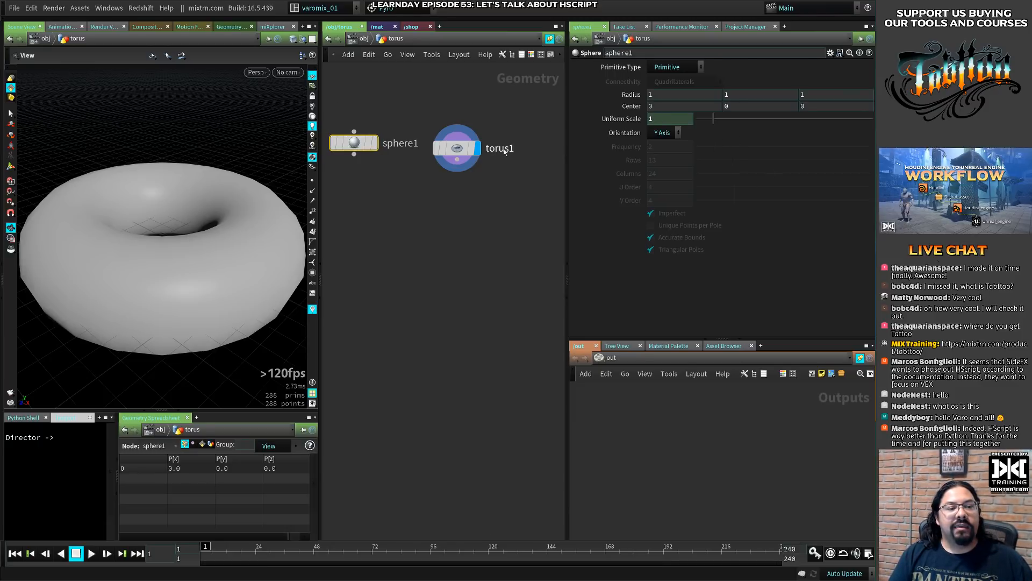
- Set torus1's Uniform Scale to 5 and check the linked Uniform Scale on sphere1
left_click(460, 153)
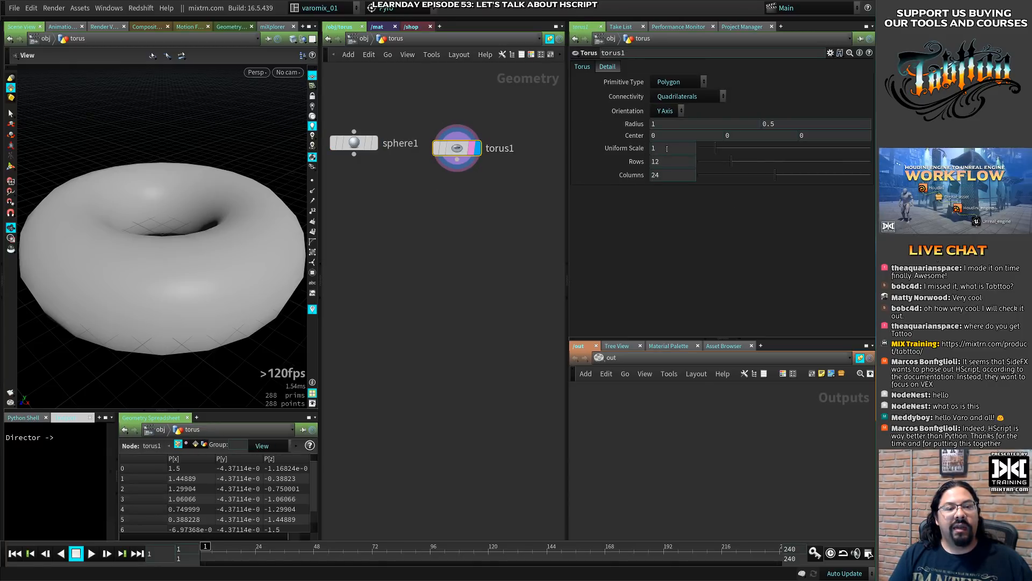
left_click_drag(667, 149, 627, 163)
type("5")
key("Return")
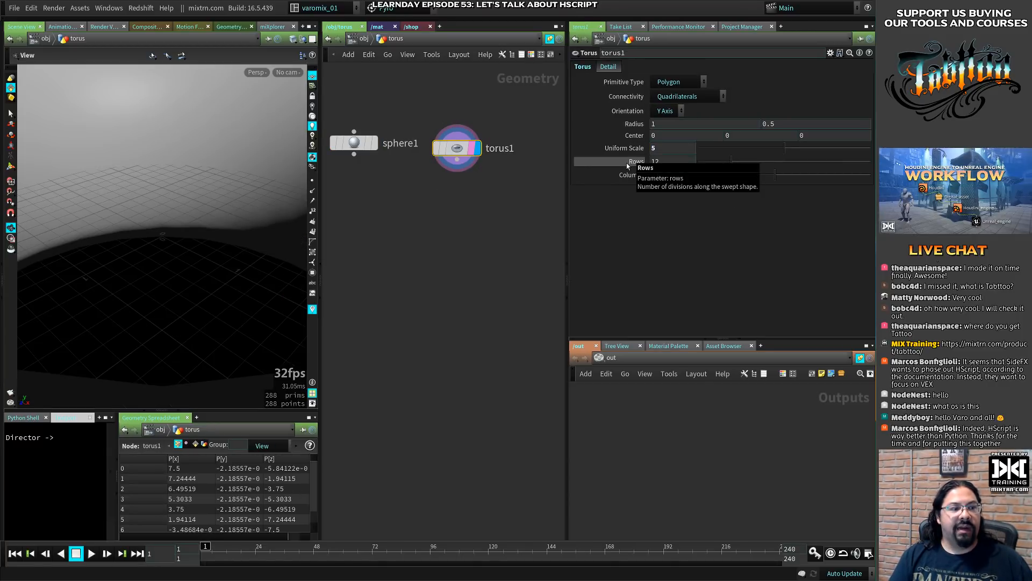
left_click(354, 143)
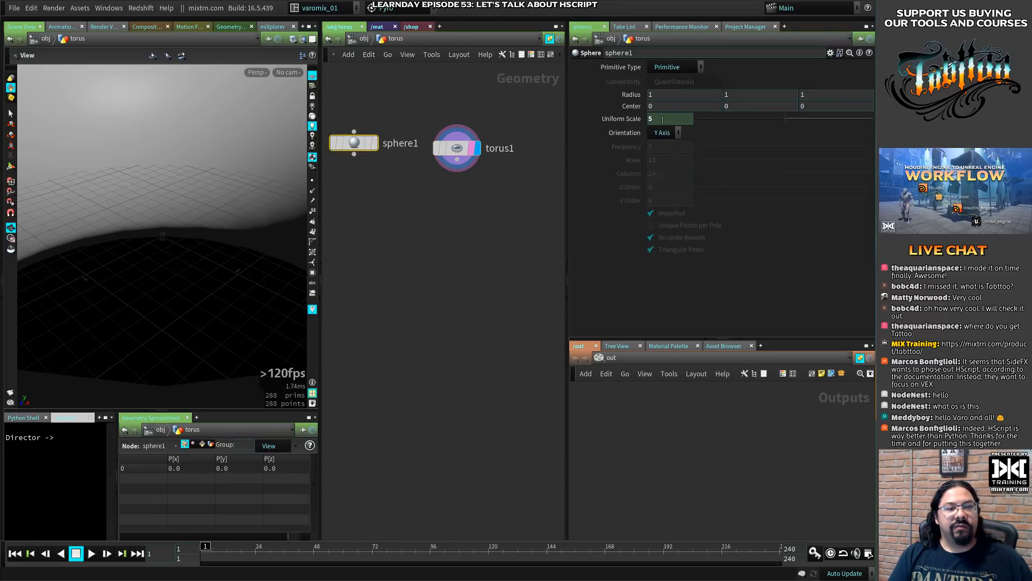
- Template sphere1, then combine sphere1 and torus1 in a Merge node and display the merged result
right_click_drag(207, 247, 33, 263)
left_click(371, 143)
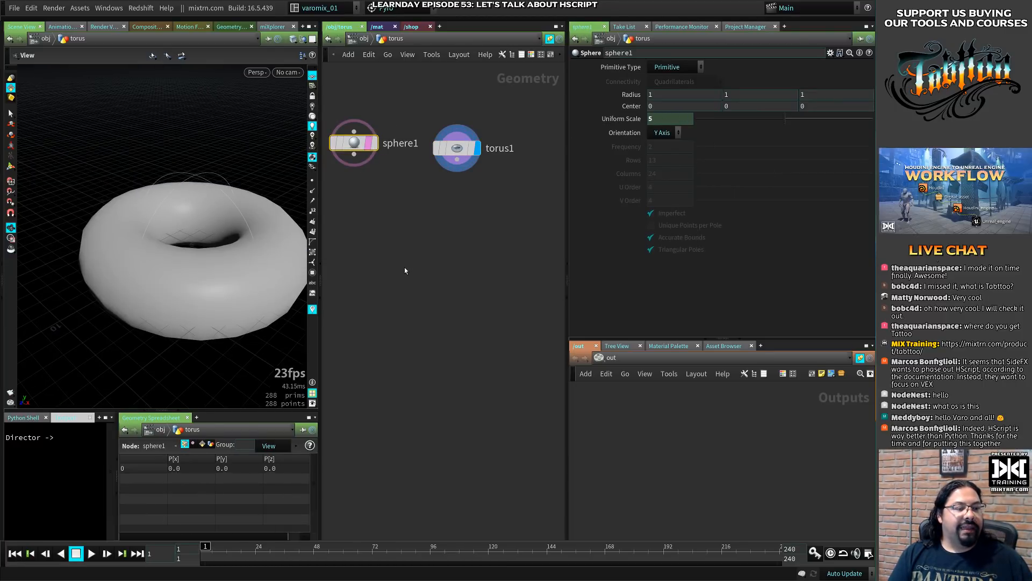
left_click_drag(349, 217, 479, 114)
left_click_drag(457, 159, 384, 272, "alt")
left_click(392, 302)
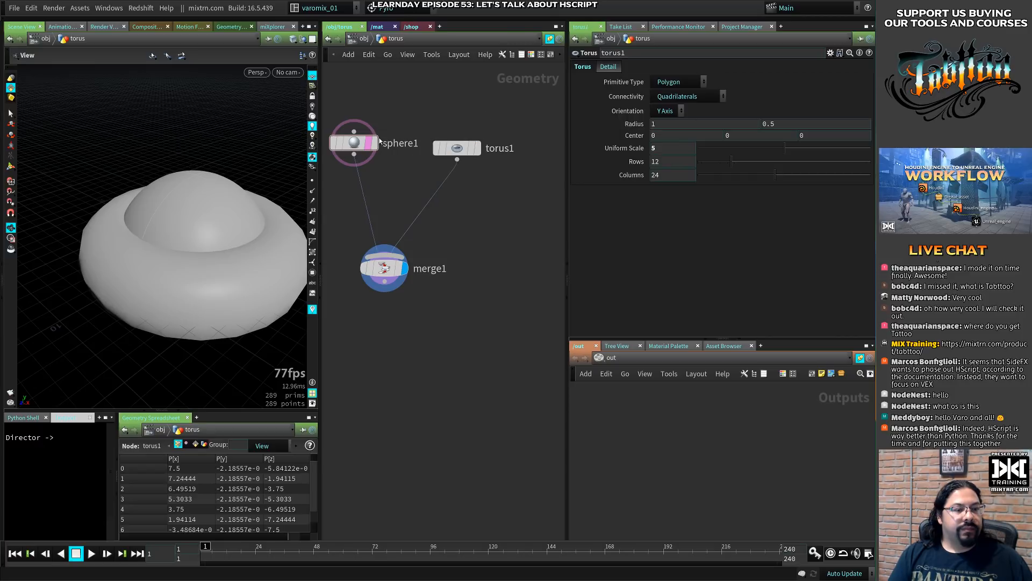
- Show the expression behind sphere1's Uniform Scale and move the sphere1 and torus1 nodes slightly closer to merge1
left_click(361, 144)
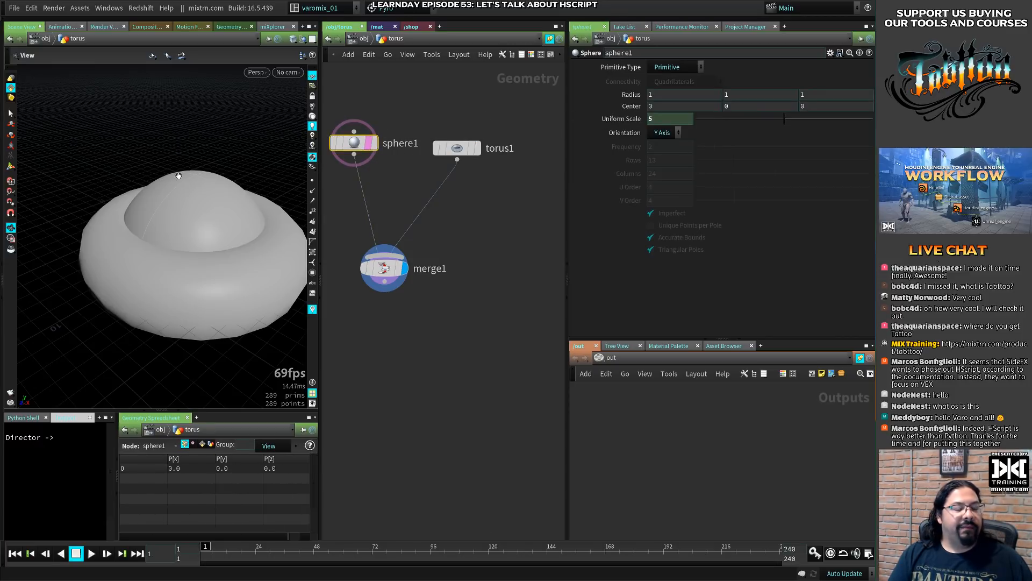
left_click(628, 117)
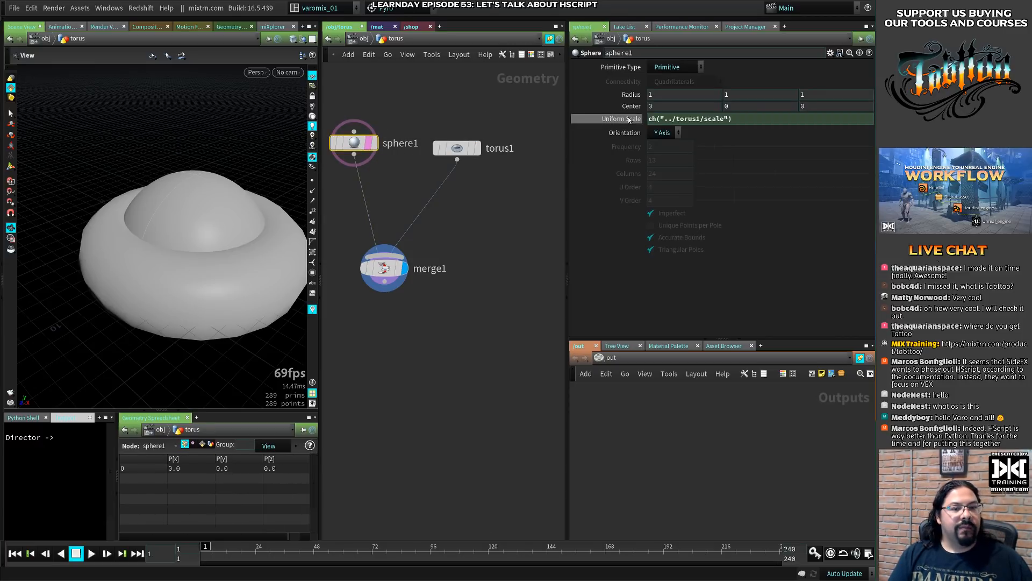
left_click_drag(355, 145, 357, 160)
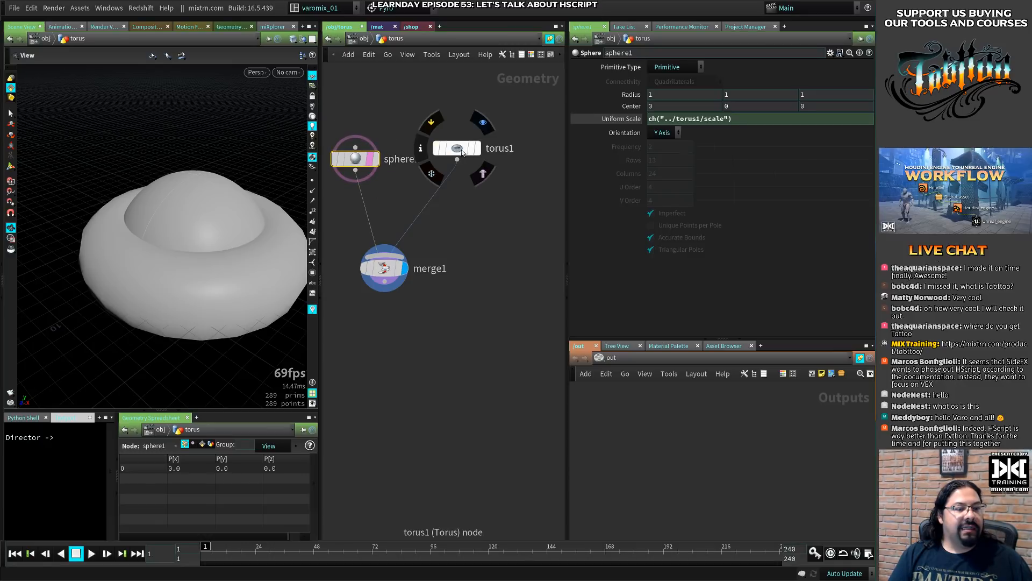
left_click_drag(460, 150, 466, 172)
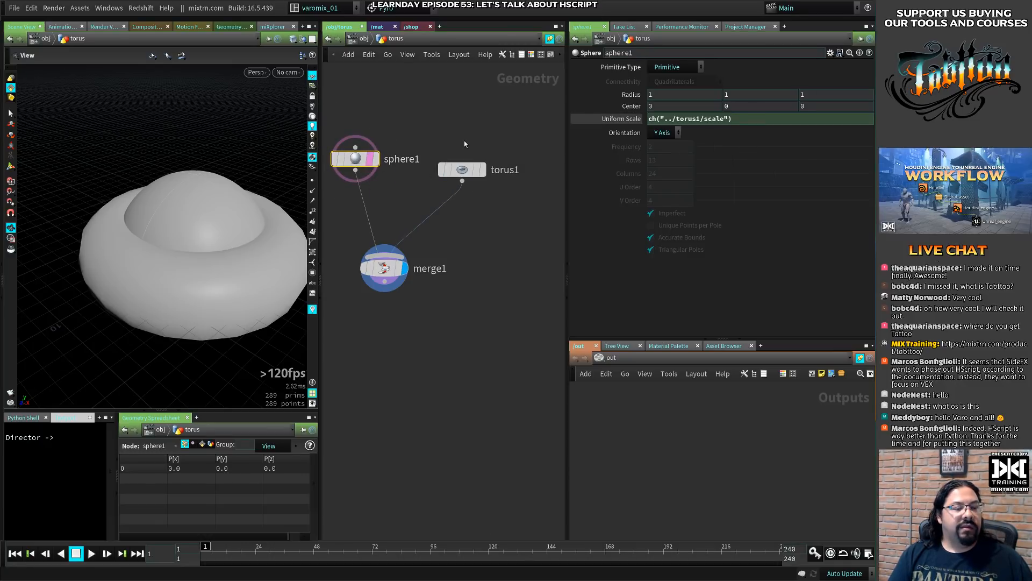
left_click(462, 171)
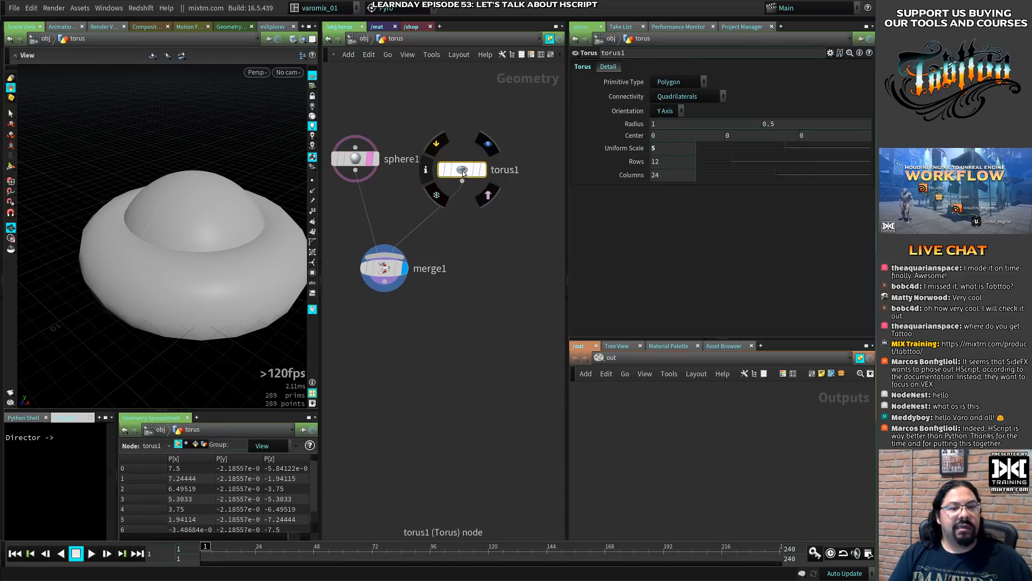
left_click(671, 124)
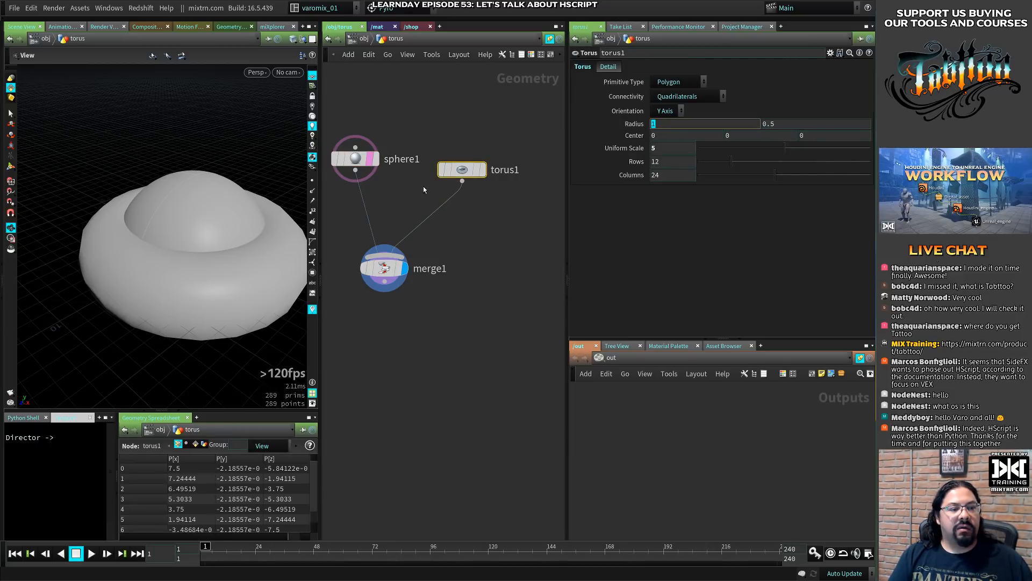
left_click(392, 273)
- Append +2 to the ch("../torus1/scale") expression in sphere1's Uniform Scale
left_click(357, 159)
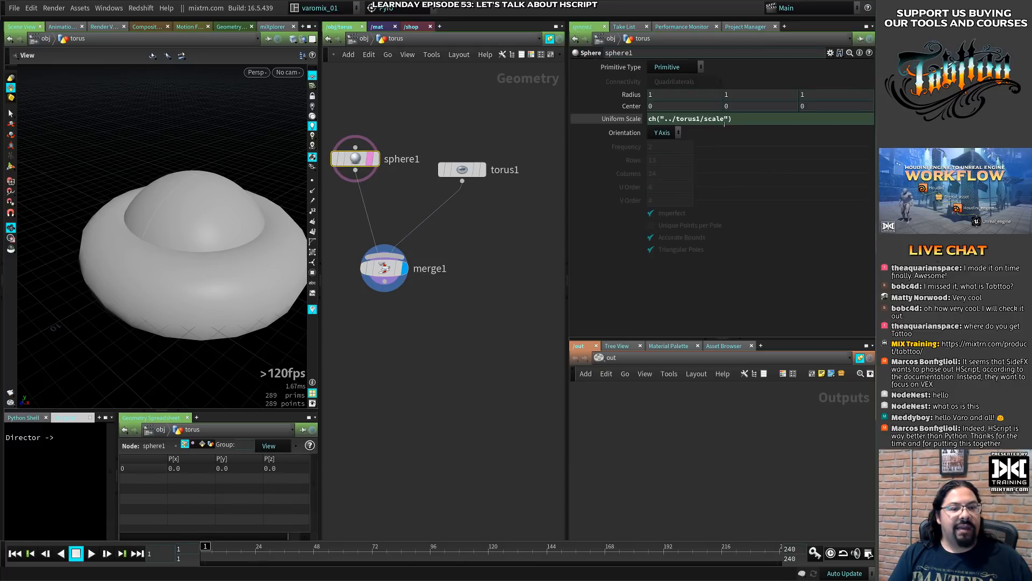
left_click(743, 120)
type("+1")
key("Return")
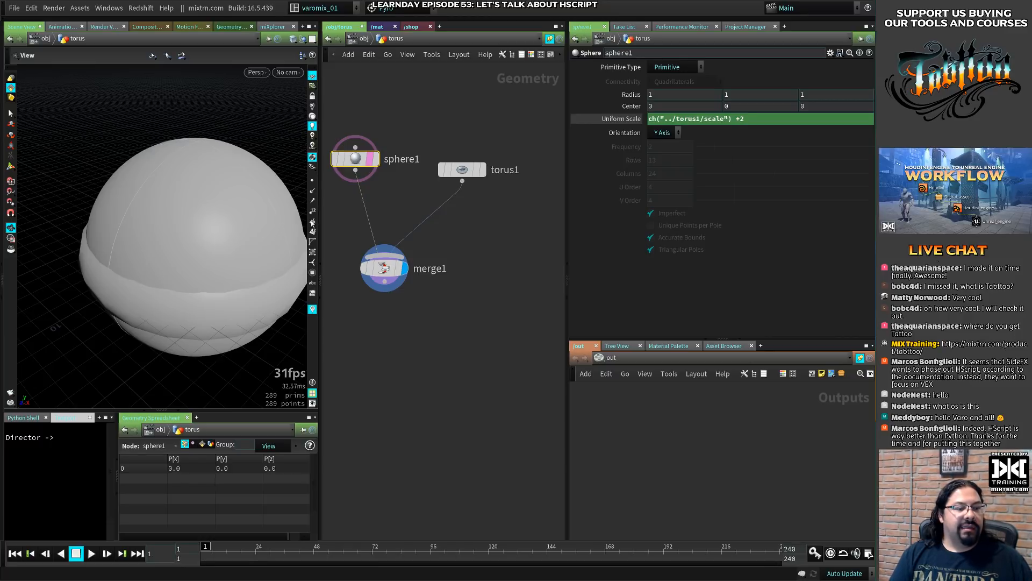
- Highlight the channel reference in sphere1's Uniform Scale and toggle between the expression and its evaluated value
left_click_drag(732, 118, 649, 122)
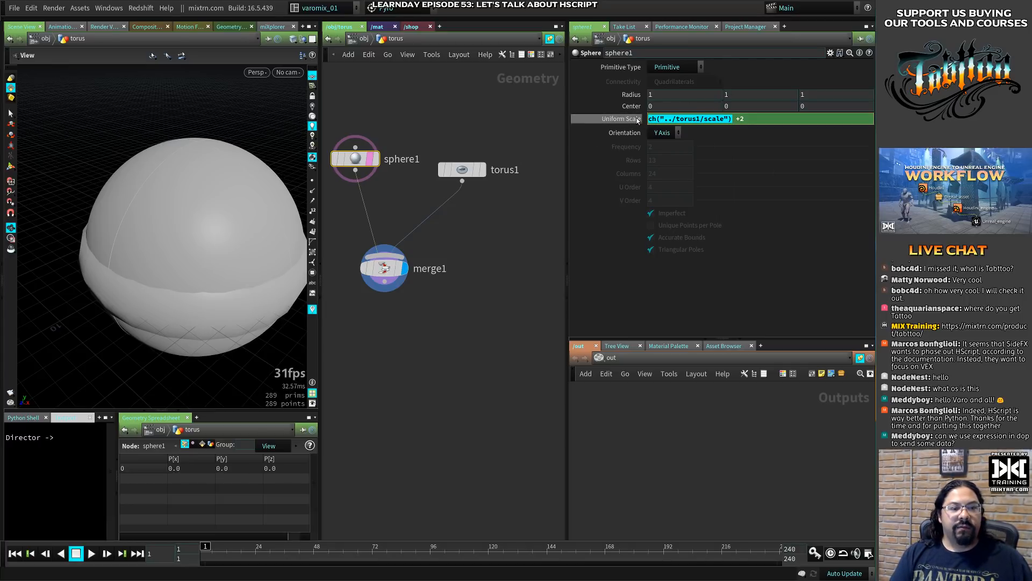
left_click(637, 118)
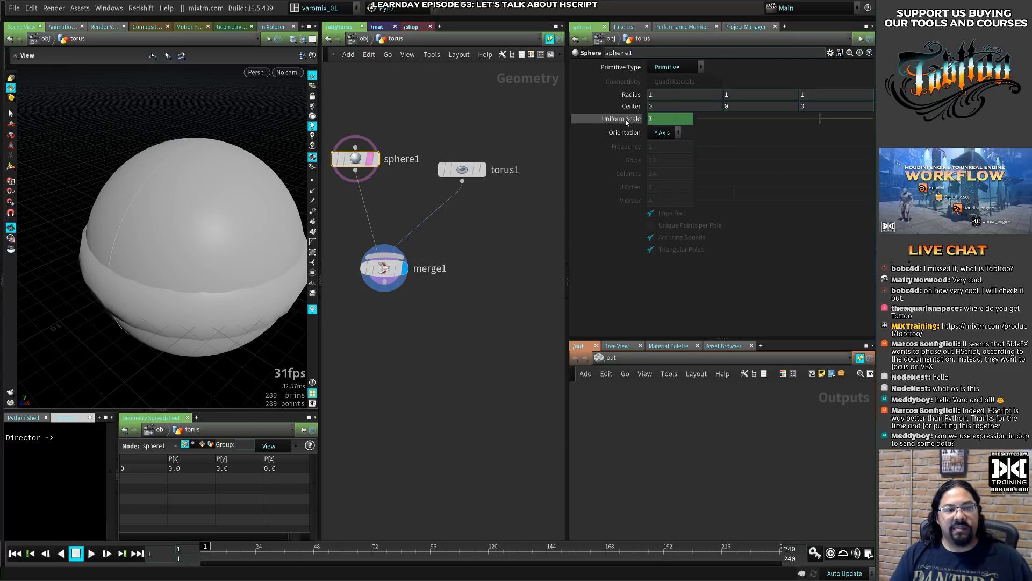
left_click(626, 119)
- Reduce torus1's Uniform Scale to 2.98
left_click(468, 170)
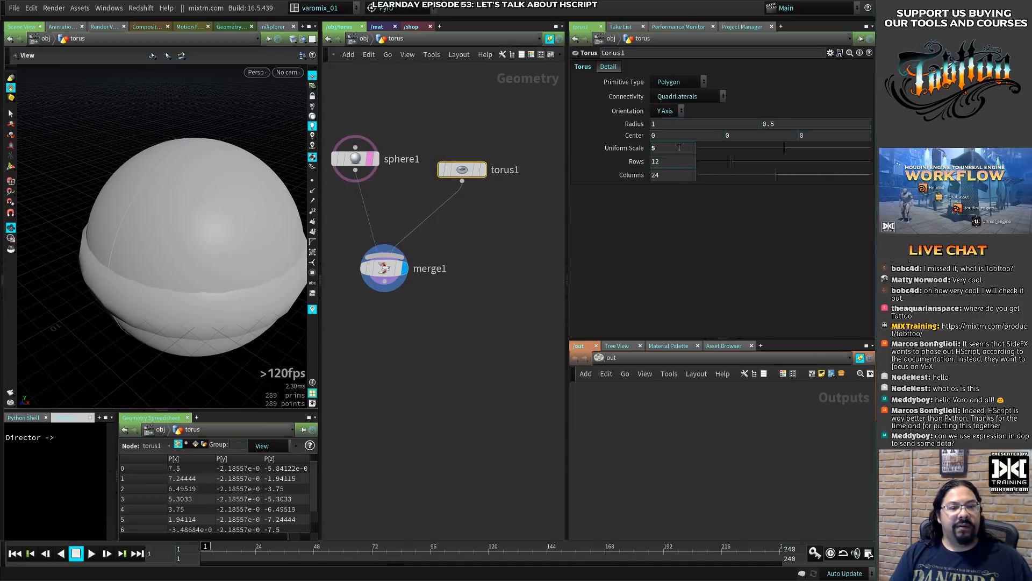
left_click_drag(782, 152, 747, 160)
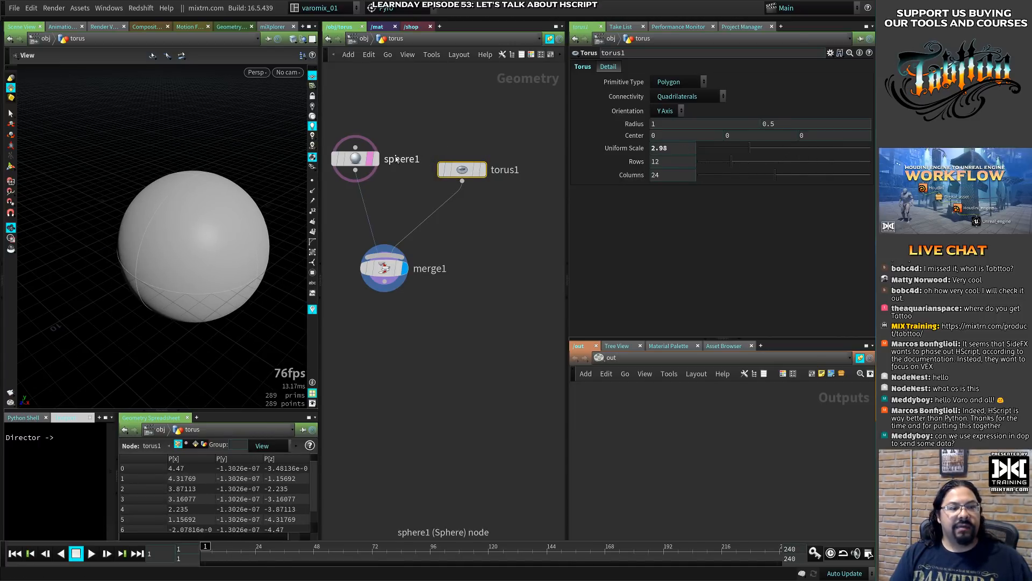
- Remove the +2 offset from the ch("../torus1/scale") expression in sphere1's Uniform Scale
left_click(355, 159)
left_click(742, 119)
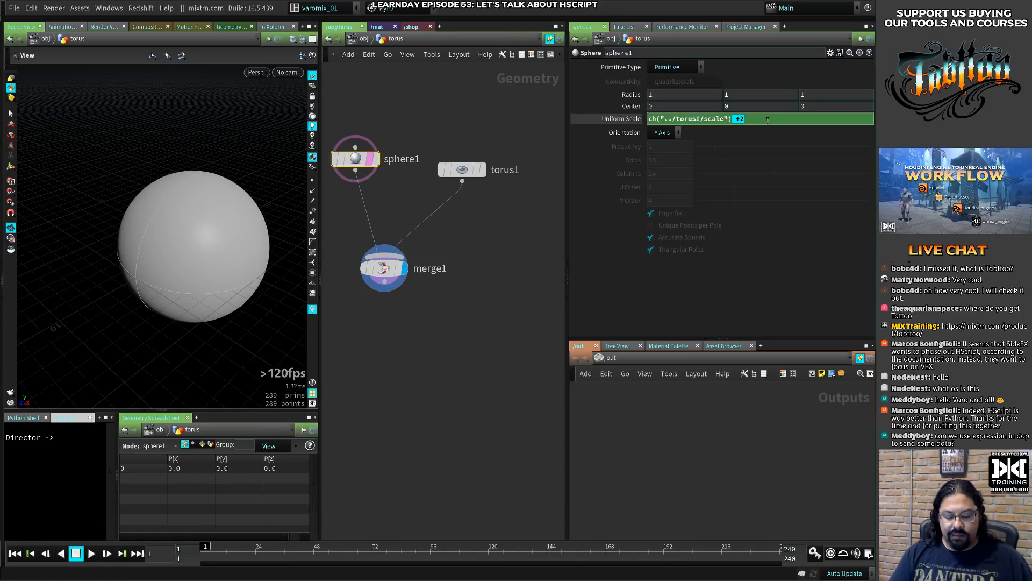
key("BackSpace")
key("BackSpace")
key("BackSpace")
key("Return")
- Increase torus1's Uniform Scale to 4.1
left_click(461, 171)
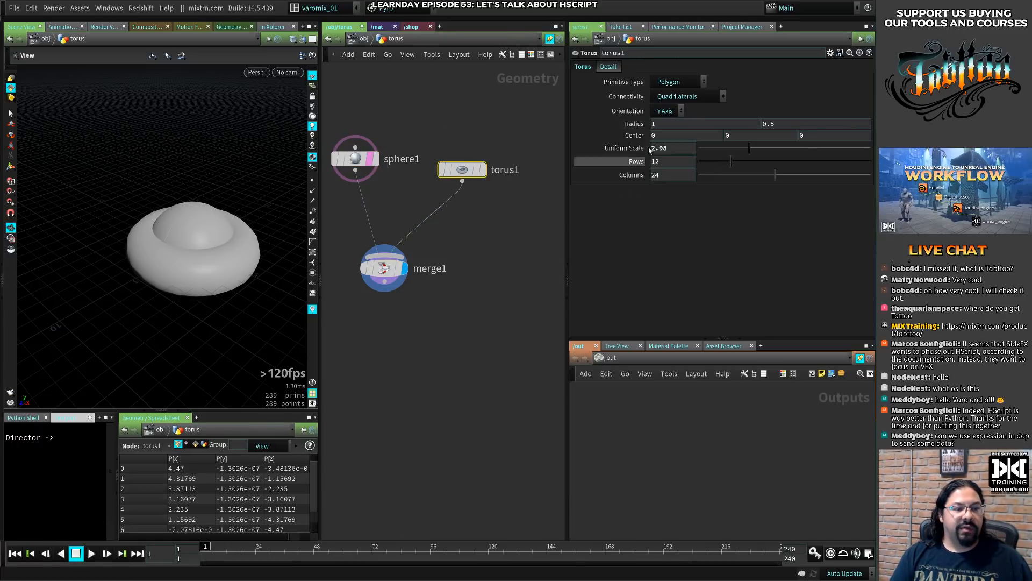
mouse_move(757, 151)
left_mouse_down()
mouse_move(789, 152)
mouse_move(721, 153)
mouse_move(806, 154)
mouse_move(770, 155)
left_mouse_up()
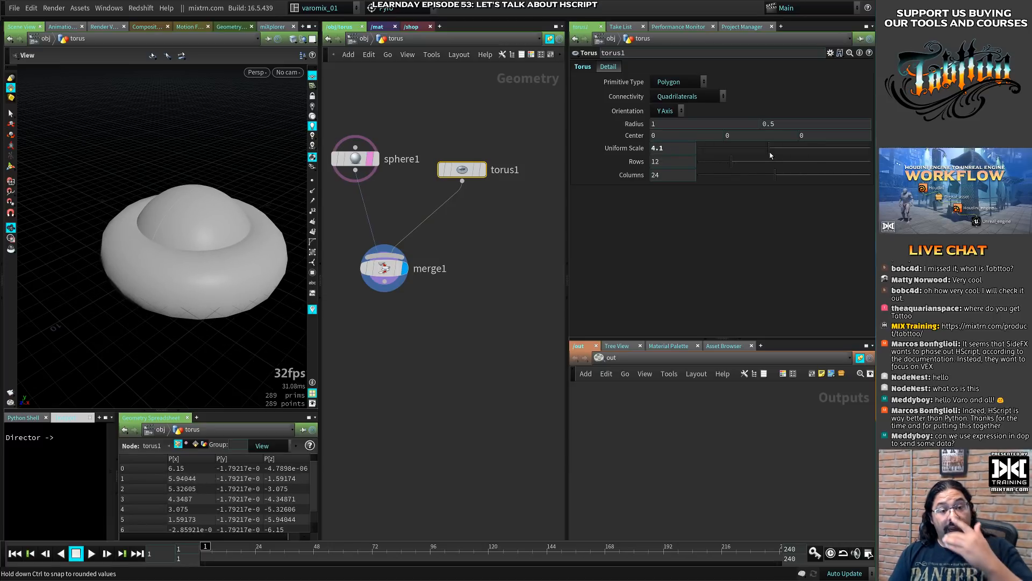
- Link torus1's Rows to its Uniform Scale as a relative channel reference, show its evaluated value, and undo the recent parameter changes
double_click(661, 148)
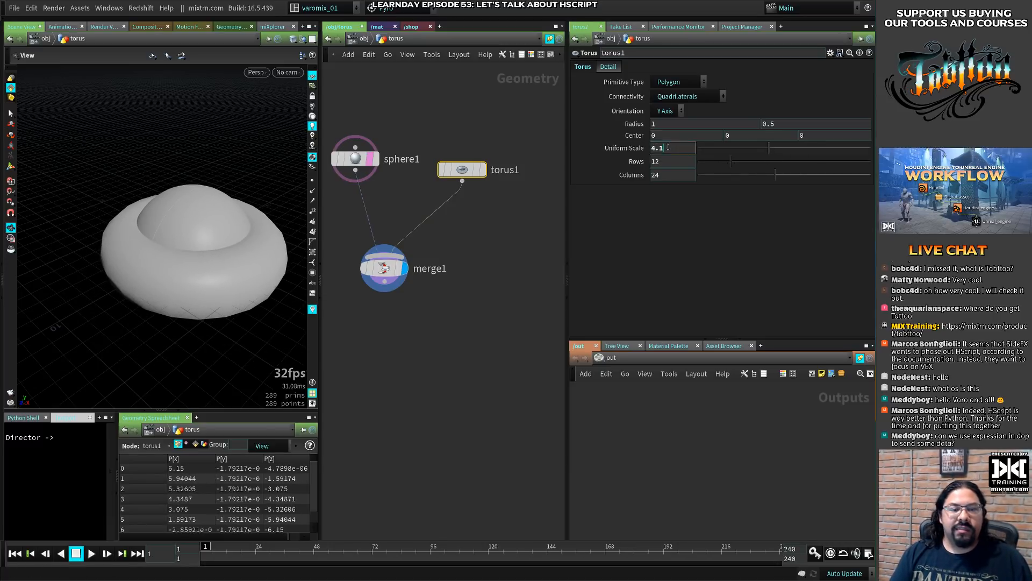
left_click_drag(661, 148, 660, 161)
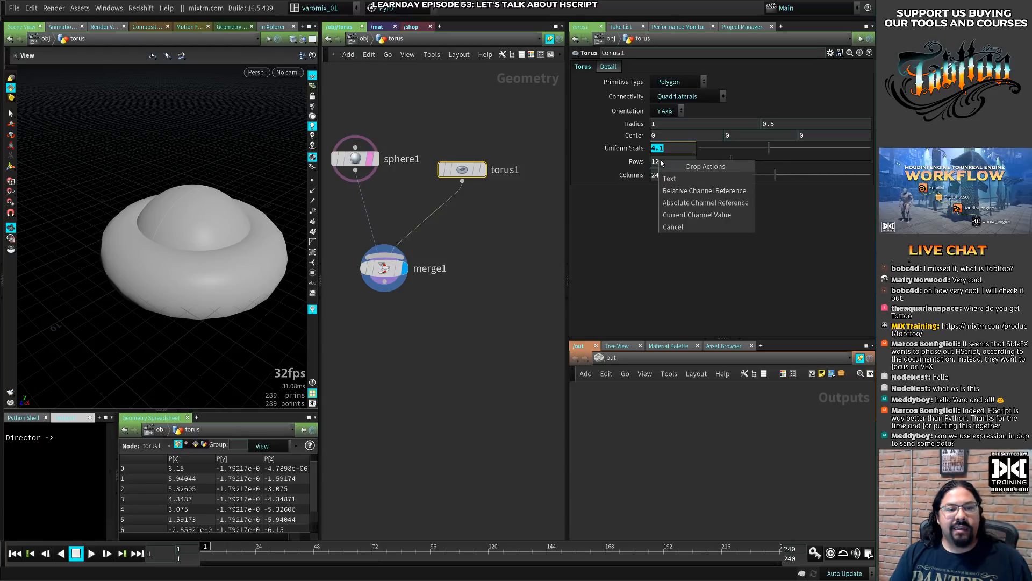
left_click(708, 191)
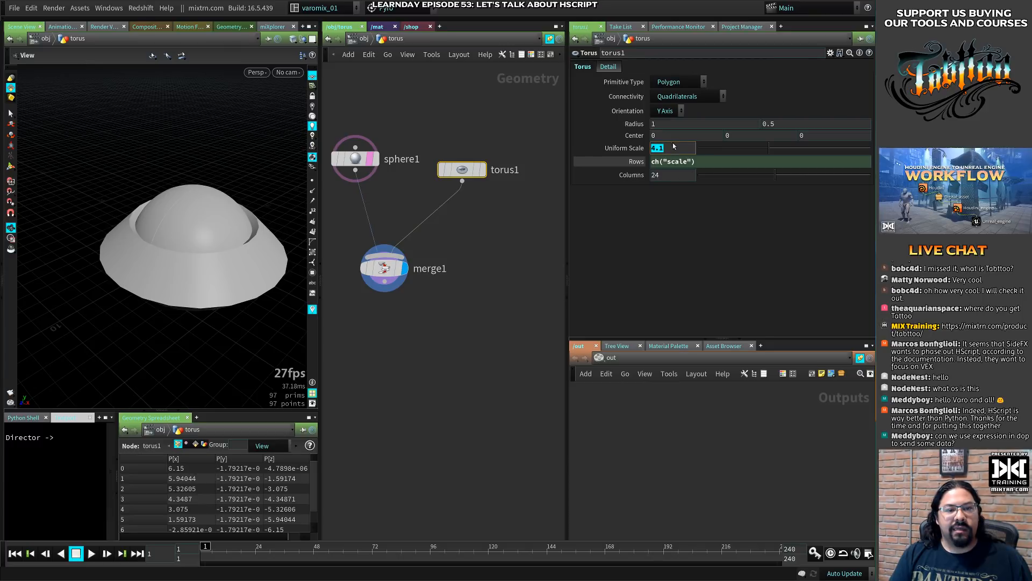
left_click(637, 162)
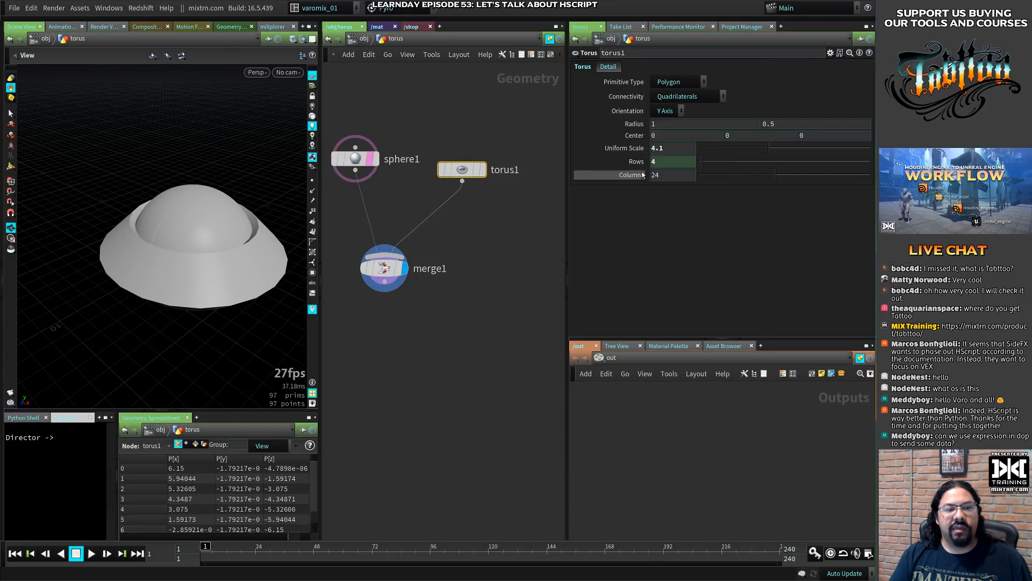
key("ctrl+z")
key("ctrl+z")
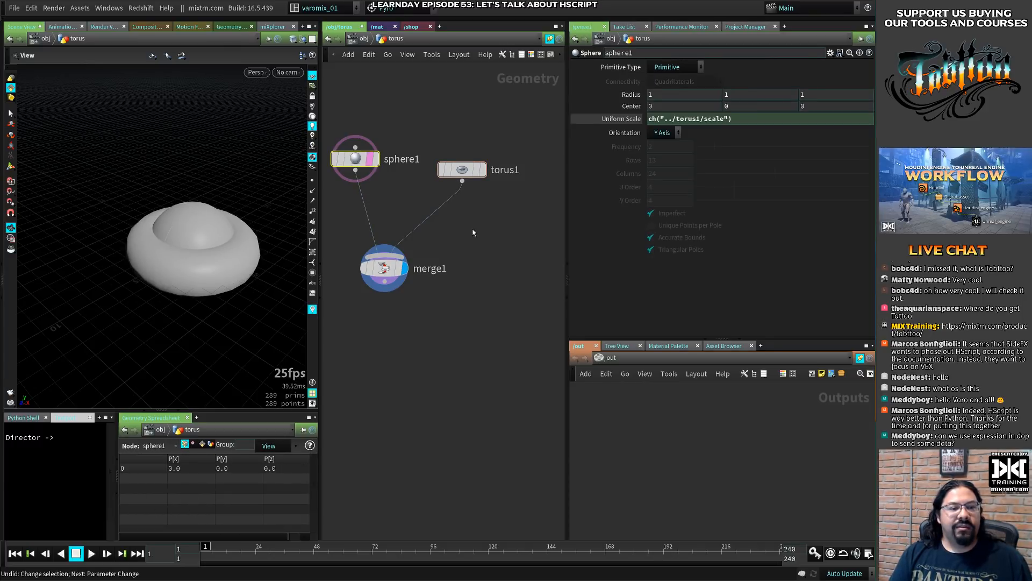
- Add a Grid node to the torus network just below torus1
left_click(473, 232)
key("Tab")
type("grid")
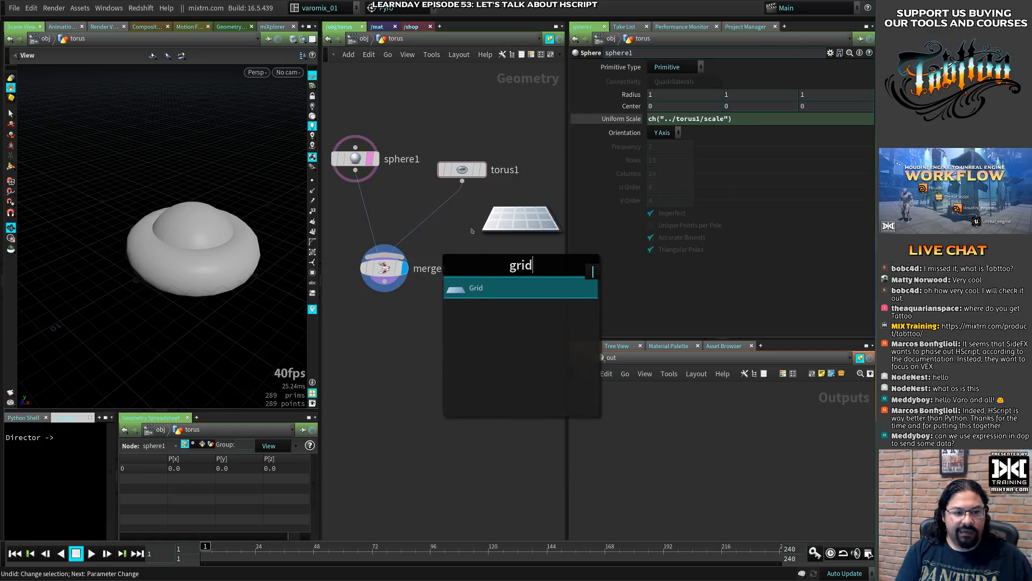
key("Return")
left_click(473, 229)
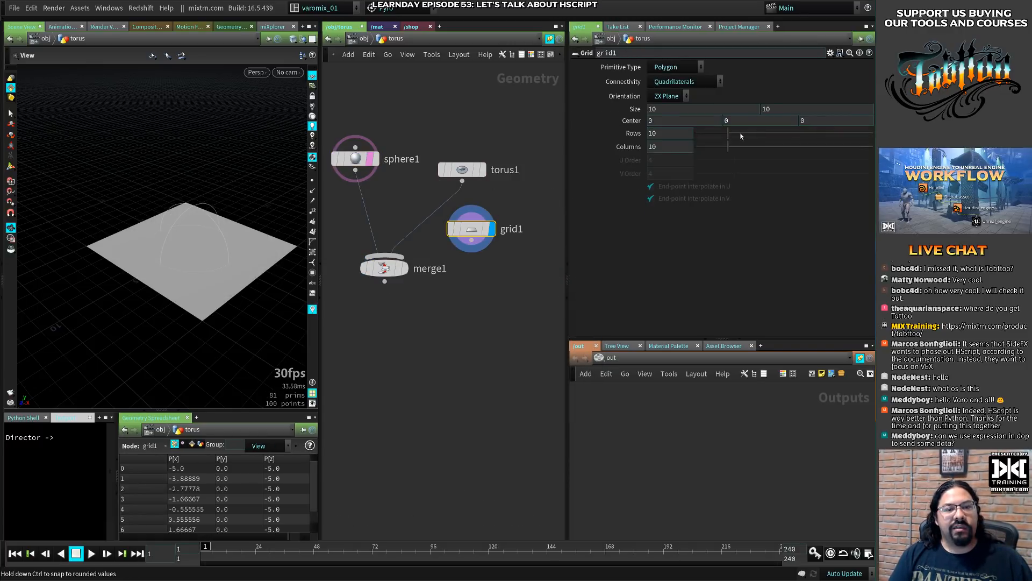
- Link grid1's Columns to its Rows with a relative channel reference
left_click(659, 134)
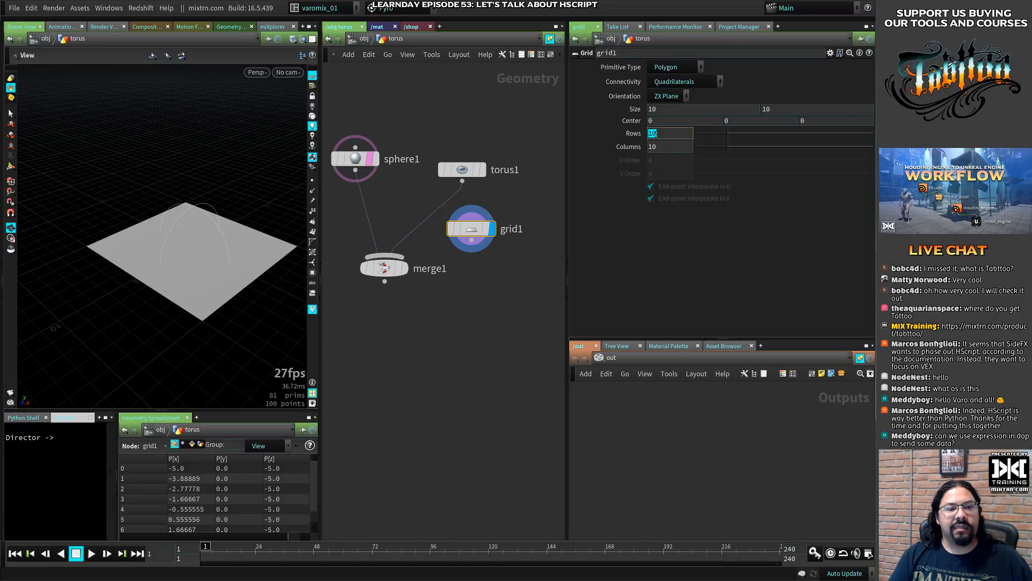
left_click_drag(653, 134, 659, 146)
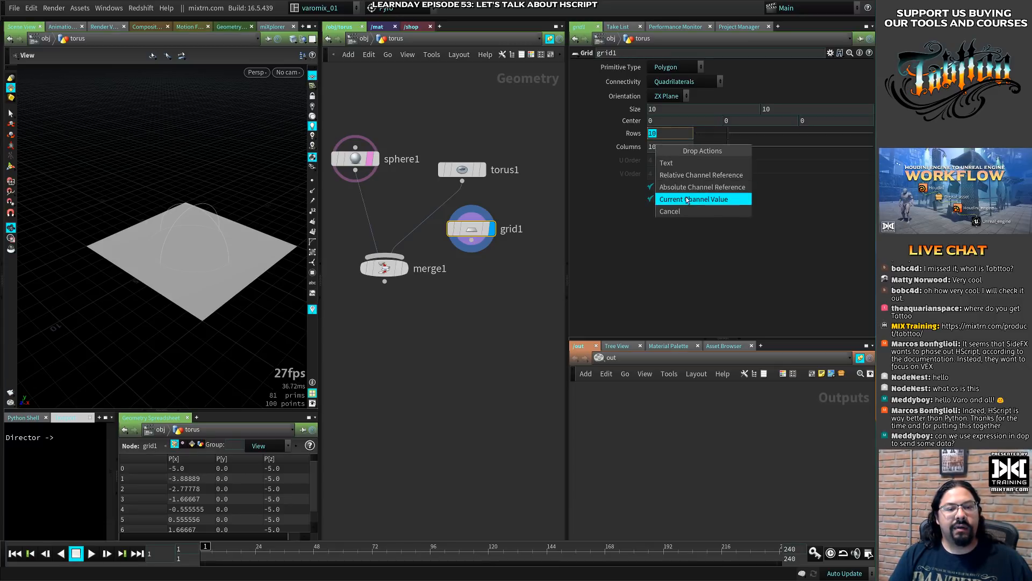
left_click(690, 178)
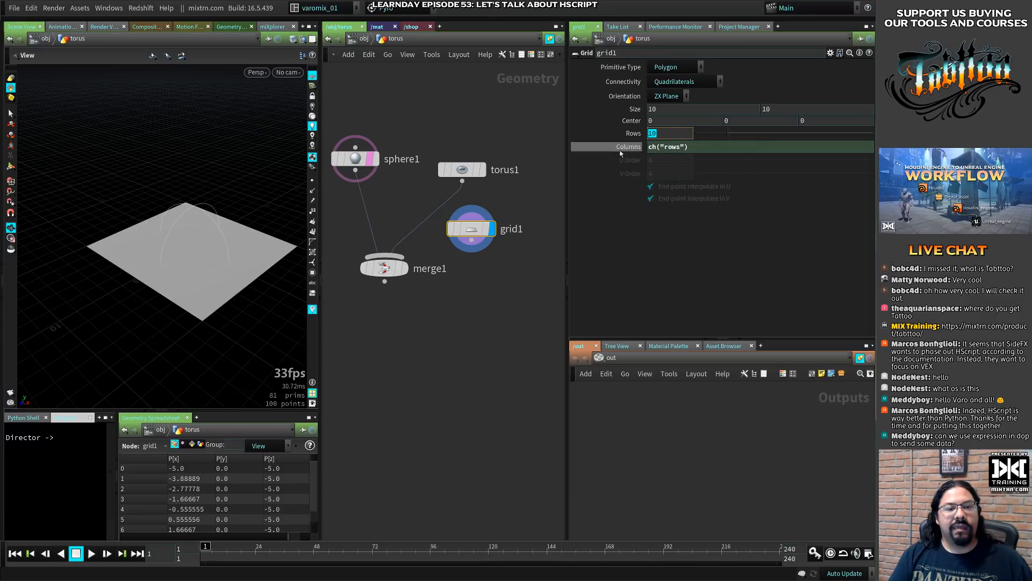
- Test the link by setting grid1's Rows to 1, 34 and finally 30, and display the evaluated Columns value
type("1")
key("Return")
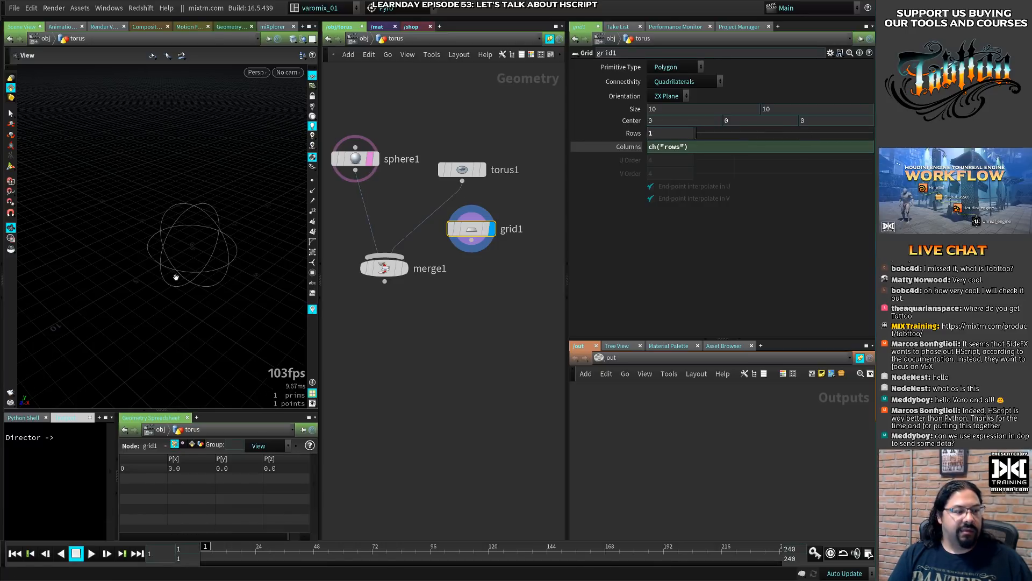
left_click_drag(734, 139, 816, 139)
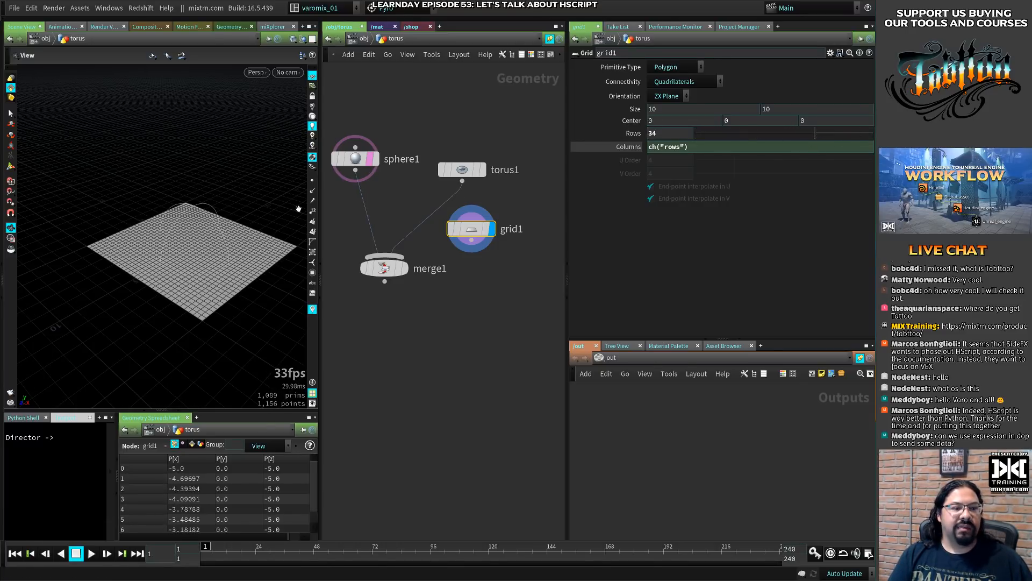
middle_click_drag(190, 288, 178, 266)
right_click_drag(179, 266, 226, 301)
left_click_drag(226, 301, 255, 150)
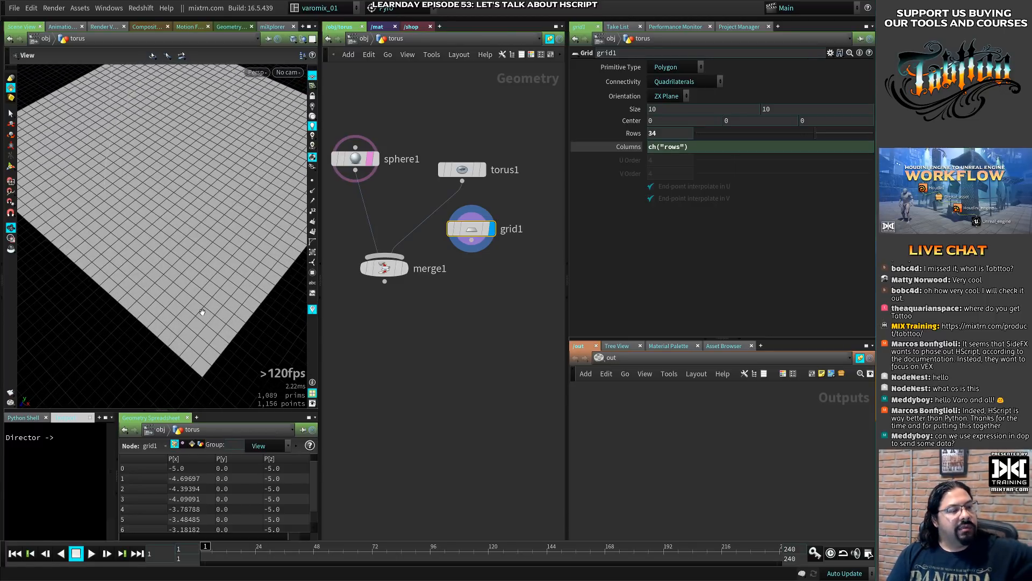
mouse_move(816, 133)
left_mouse_down()
mouse_move(797, 132)
mouse_move(855, 136)
mouse_move(708, 145)
mouse_move(801, 140)
left_mouse_up()
left_click(635, 147)
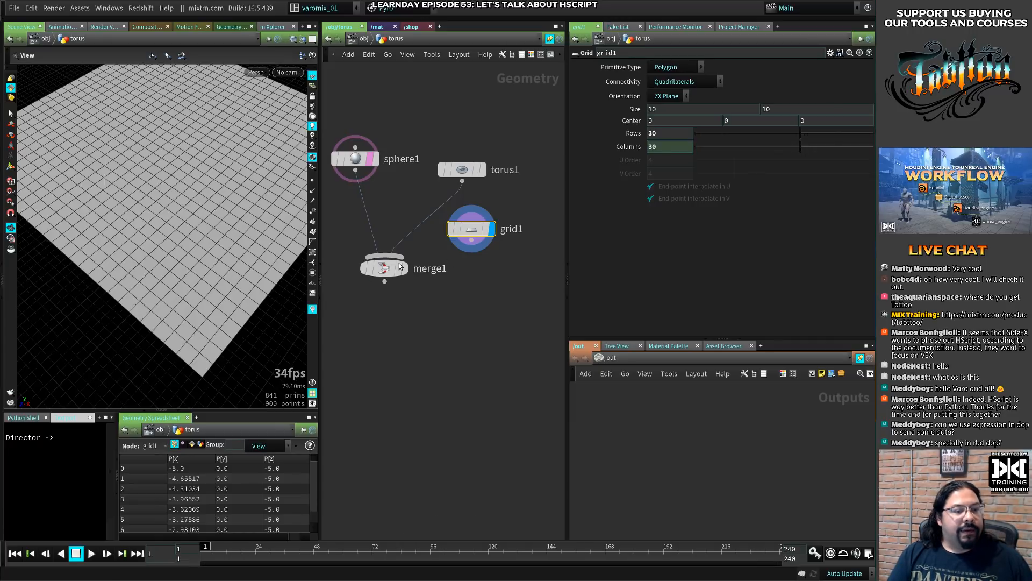
- Rearrange the network so sphere1 and torus1 sit level above merge1, with grid1 above torus1
middle_click_drag(409, 271, 423, 304)
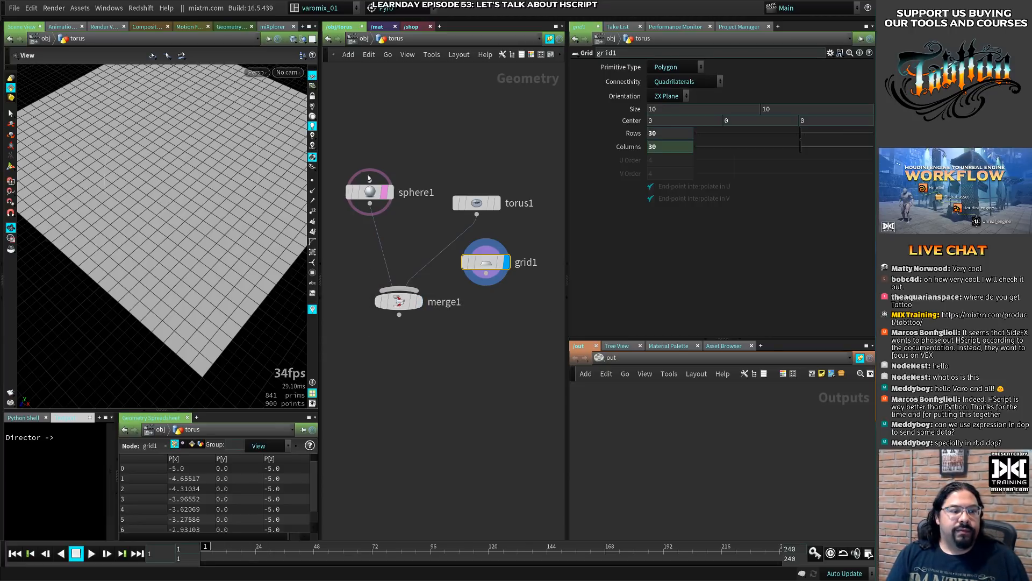
left_click_drag(370, 192, 361, 217)
left_click_drag(487, 210, 482, 224)
left_click_drag(486, 262, 500, 274)
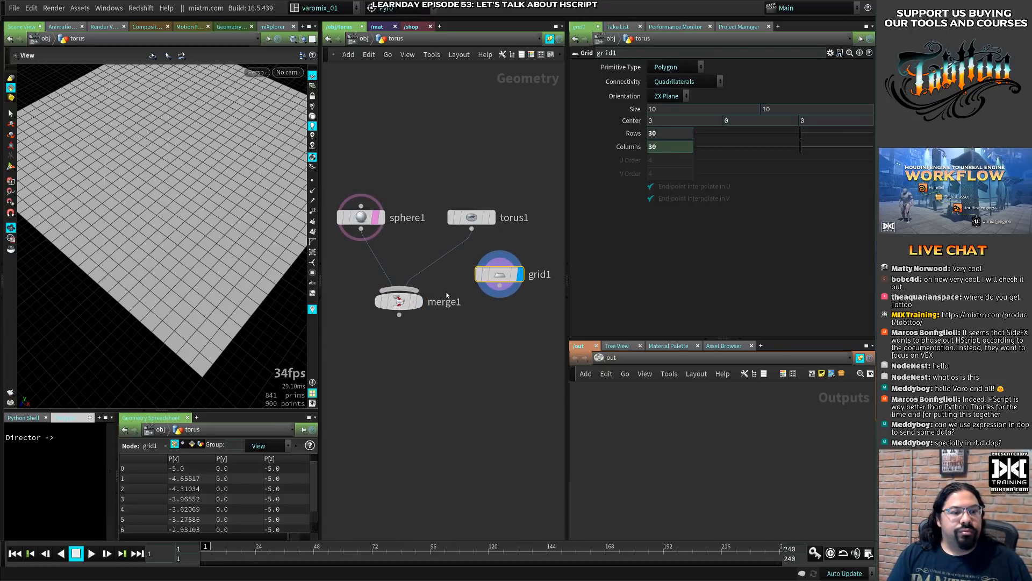
left_click_drag(399, 300, 412, 283)
left_click_drag(474, 220, 469, 221)
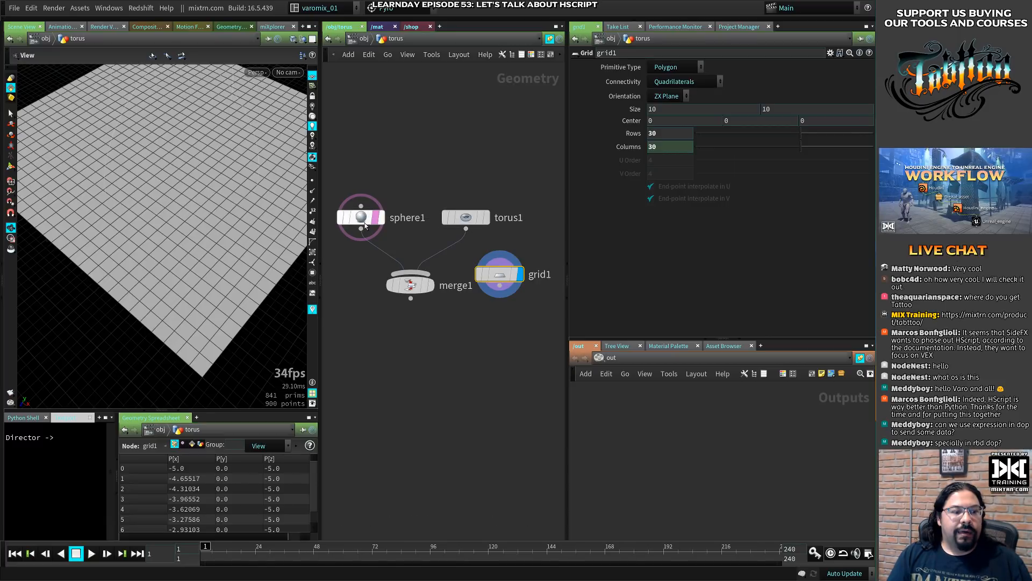
left_click_drag(492, 275, 503, 174)
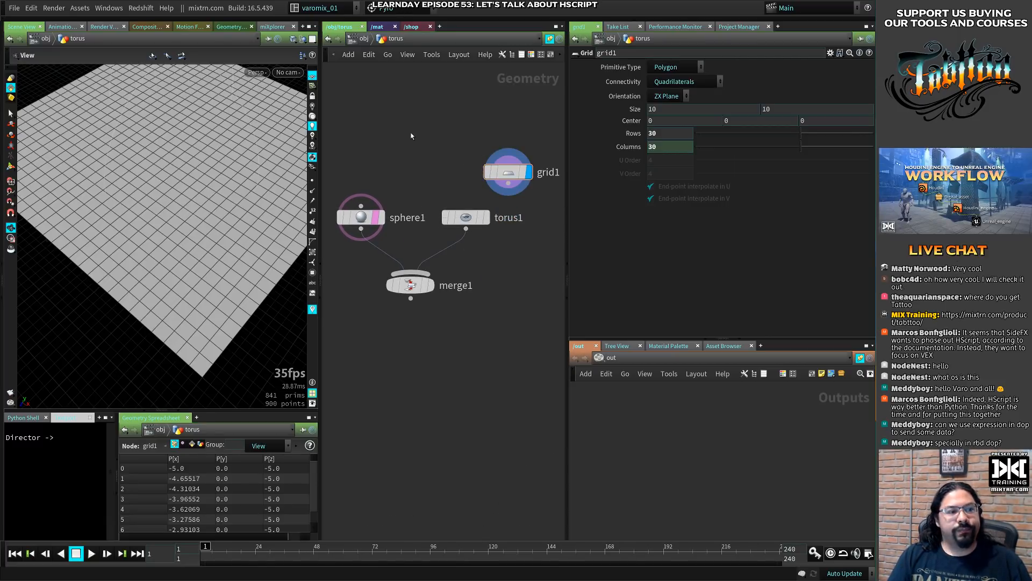
- Select all four nodes, go up to the obj level and re-enter the torus network
left_click_drag(366, 131, 509, 373)
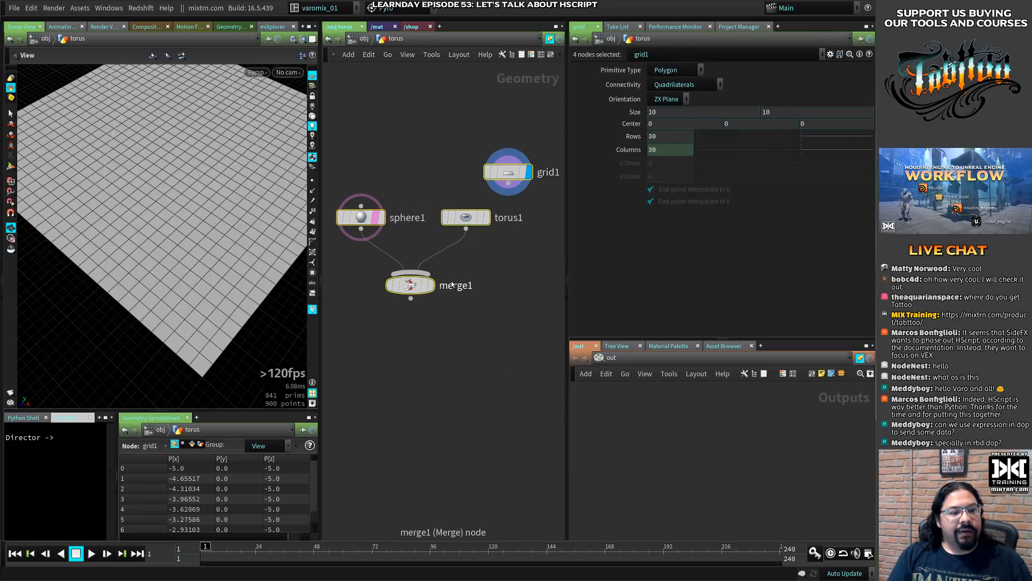
left_click(360, 39)
double_click(444, 206)
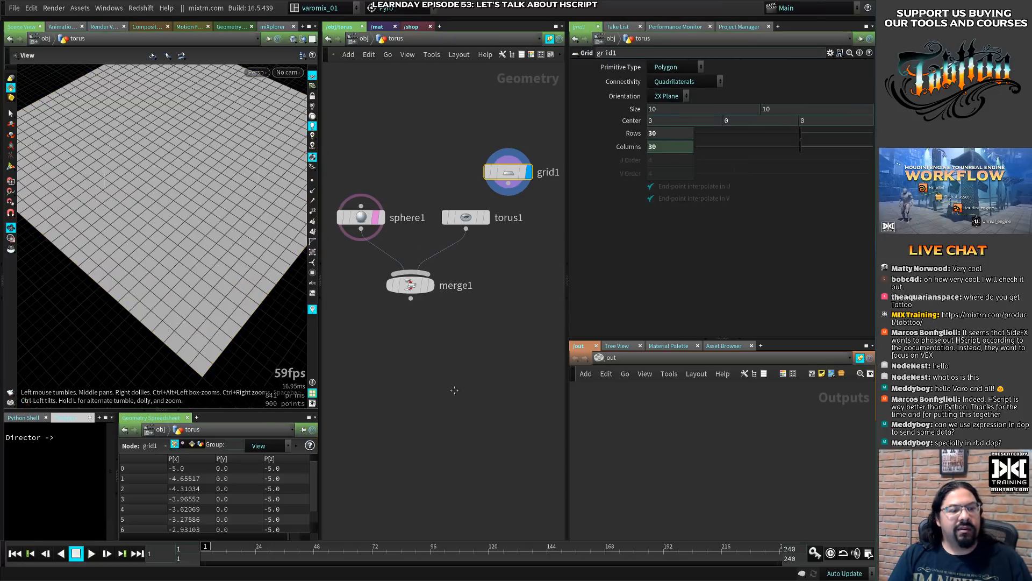
- Add a Group Create node below merge1
key("Tab")
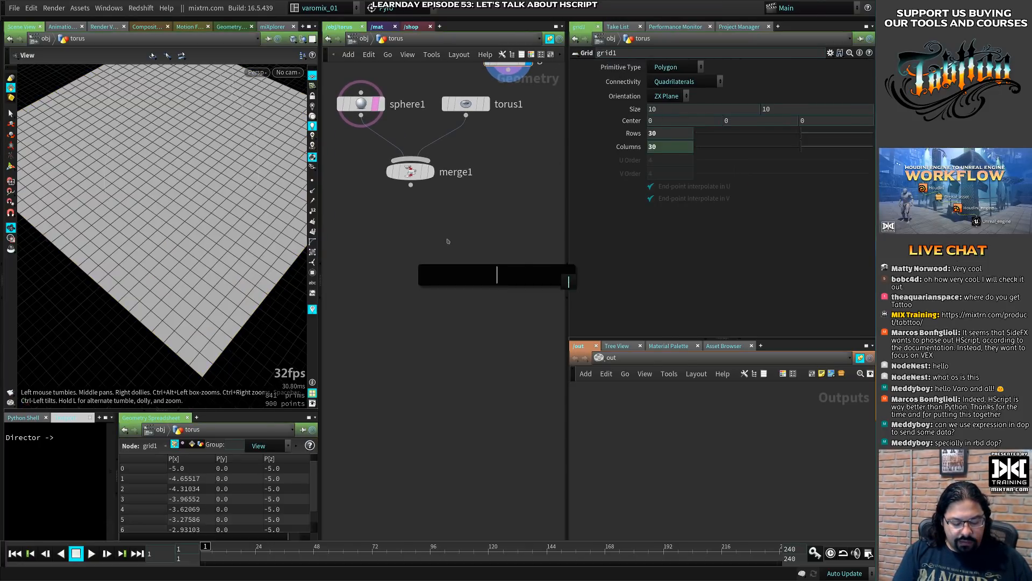
type("gc")
key("Down")
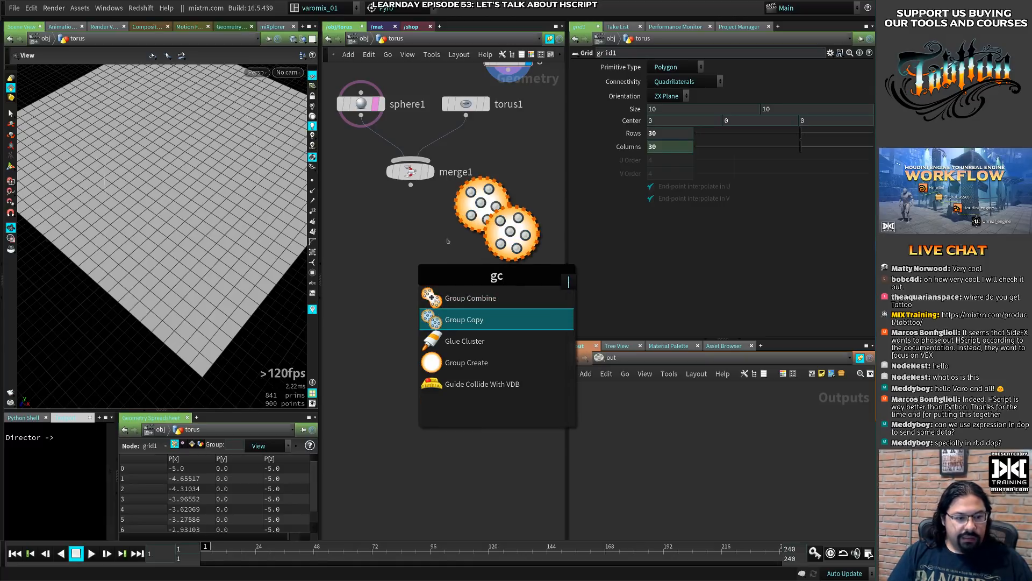
key("Down")
key("Down")
key("Return")
left_click(430, 238)
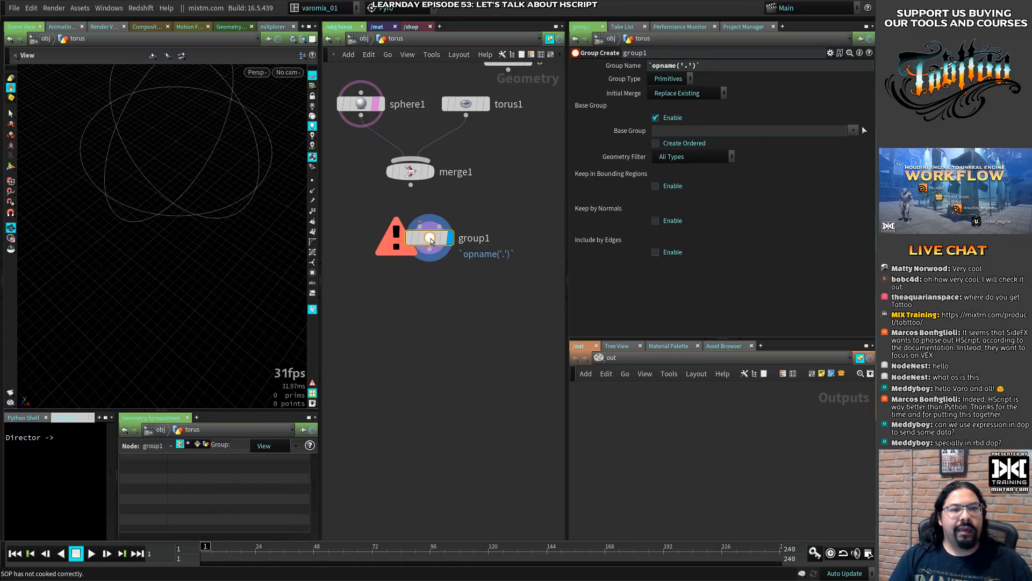
- Highlight the `opname('.')` expression and its '.' argument in group1's Group Name
left_click(718, 64)
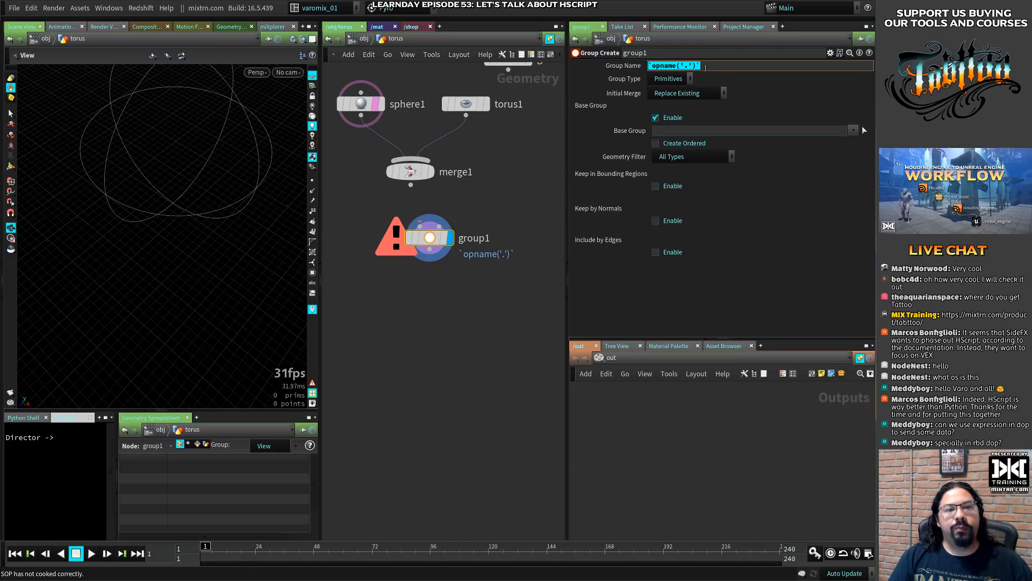
left_click_drag(681, 65, 694, 65)
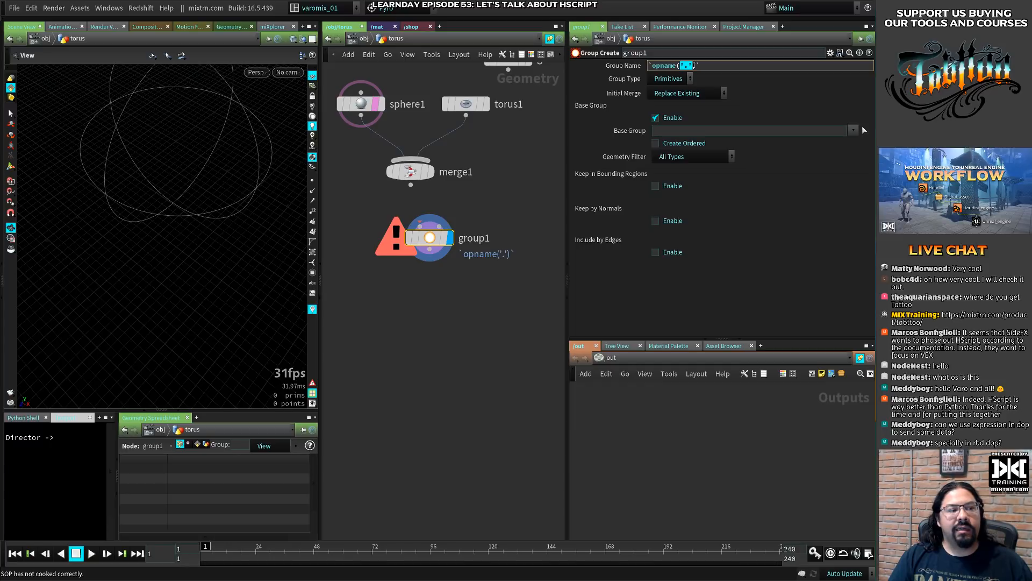
- Connect merge1's output to group1's first input and position group1 below merge1
left_click_drag(430, 238, 431, 322)
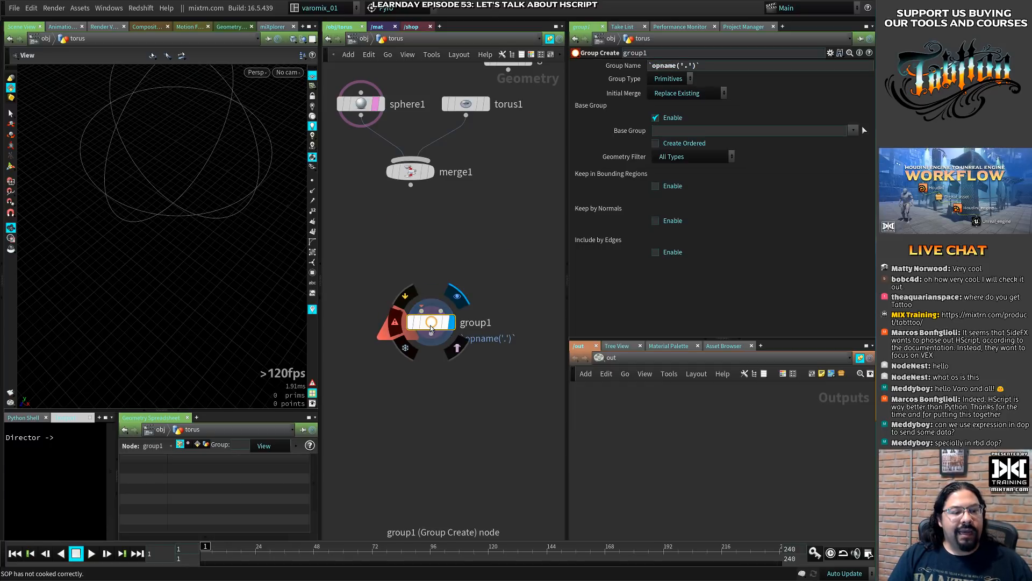
left_click_drag(411, 185, 418, 258)
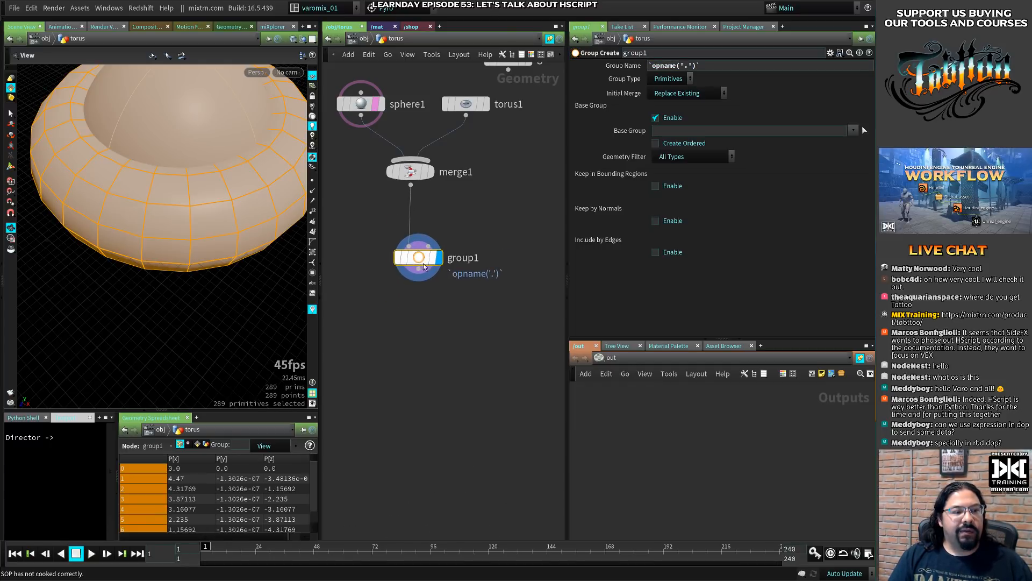
left_click(698, 65)
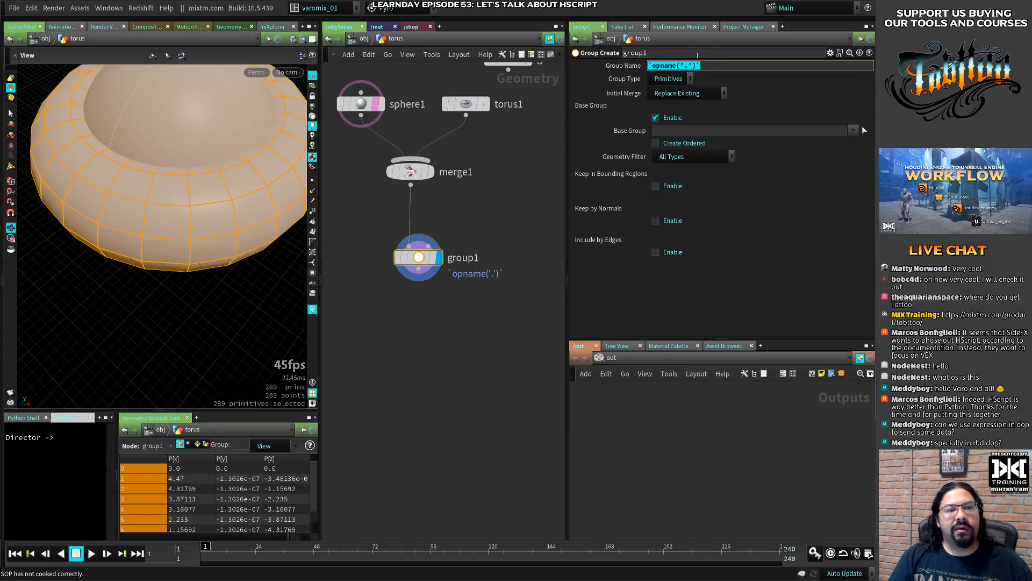
- Rename the group1 node to objects_grp and display its evaluated Group Name
double_click(471, 258)
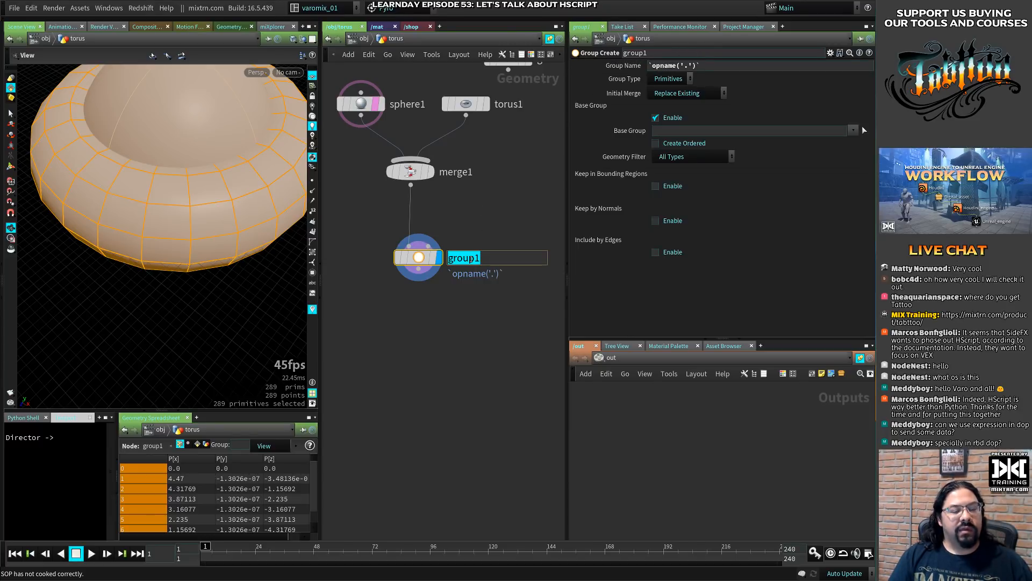
type("objec")
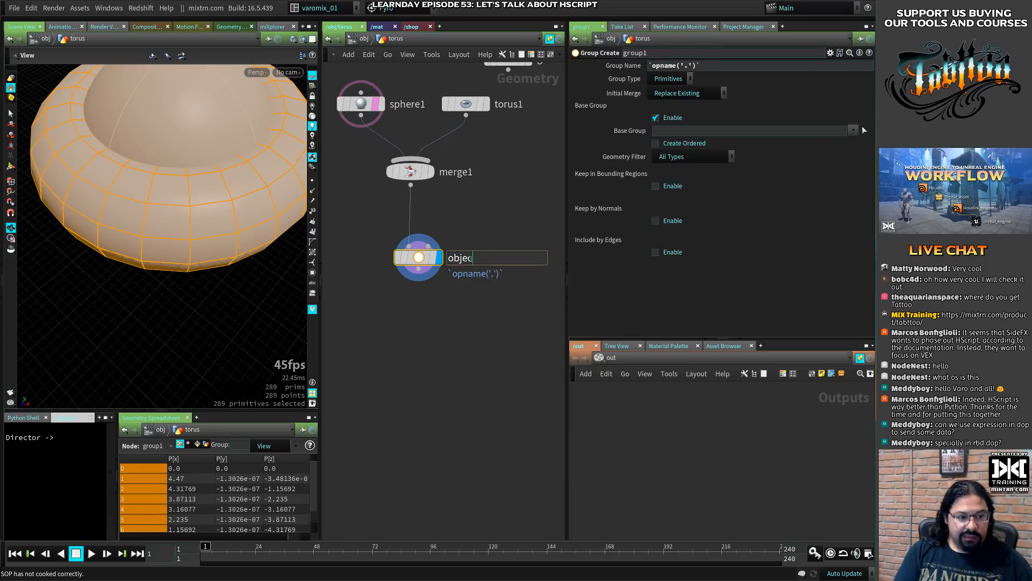
type("ts_grp")
key("Return")
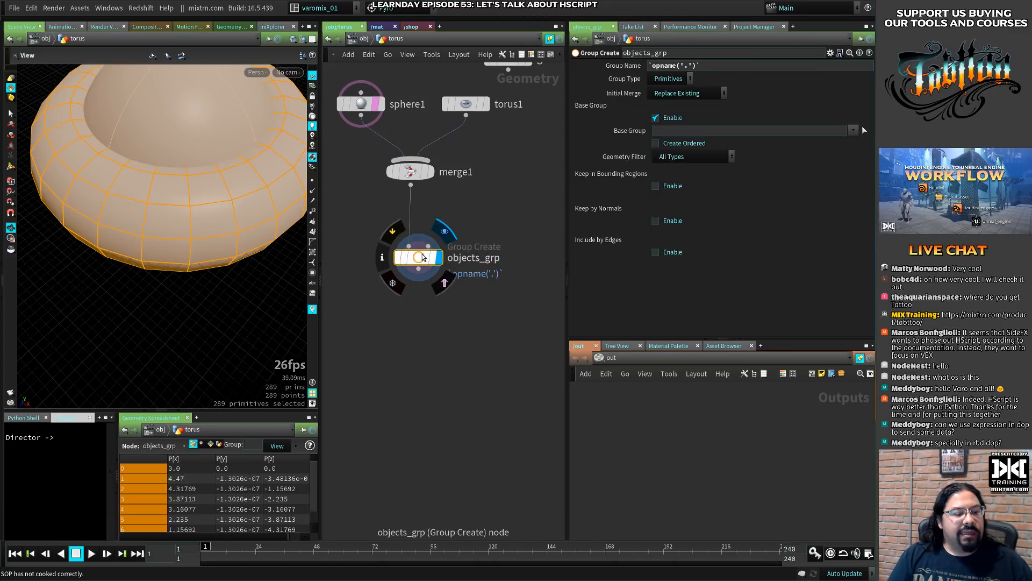
middle_click_drag(422, 257, 465, 269)
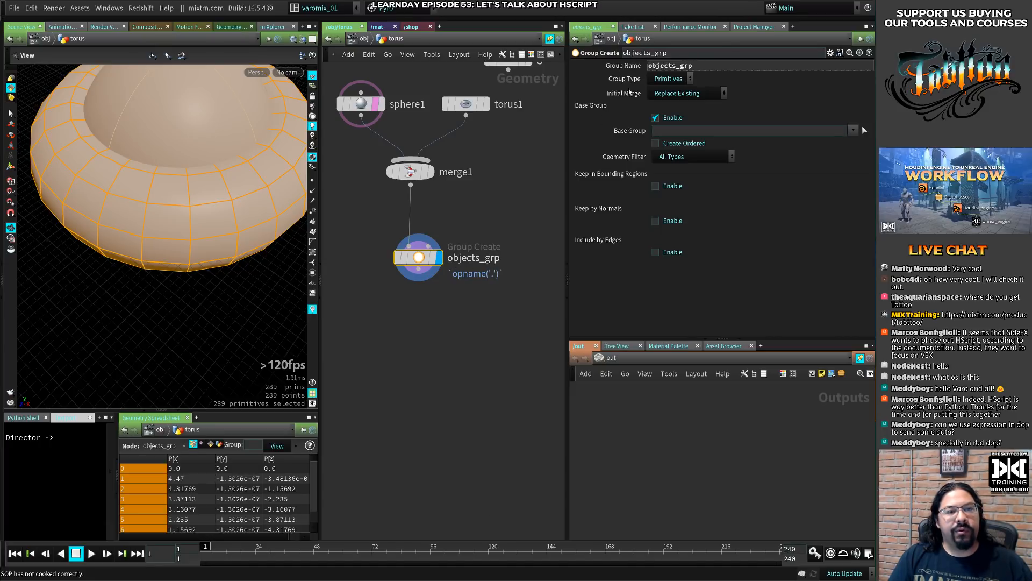
- Show the `opname('.')` expression in objects_grp's Group Name and point out the option to save the node's settings as permanent defaults
left_click(677, 67)
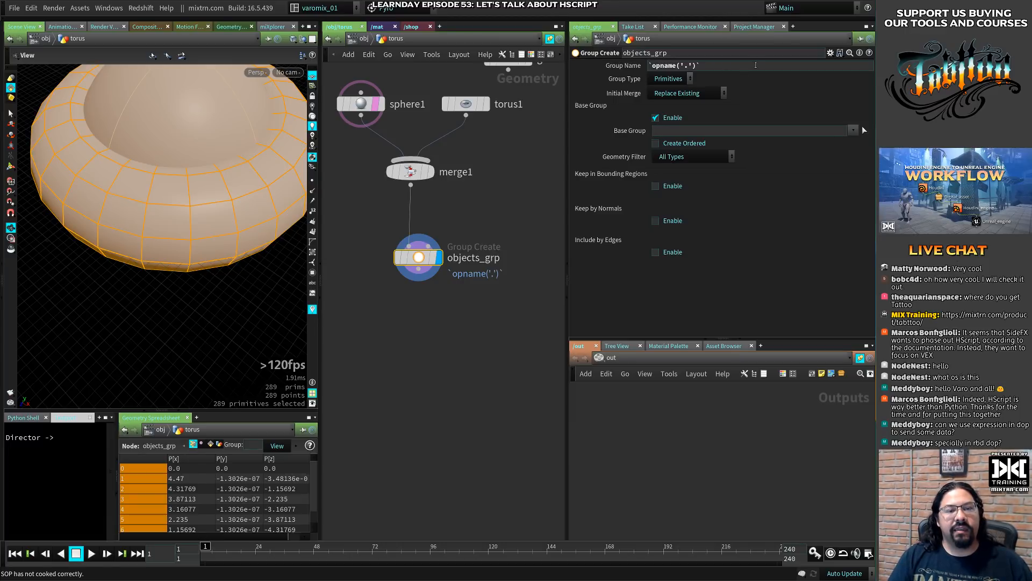
left_click_drag(716, 66, 644, 66)
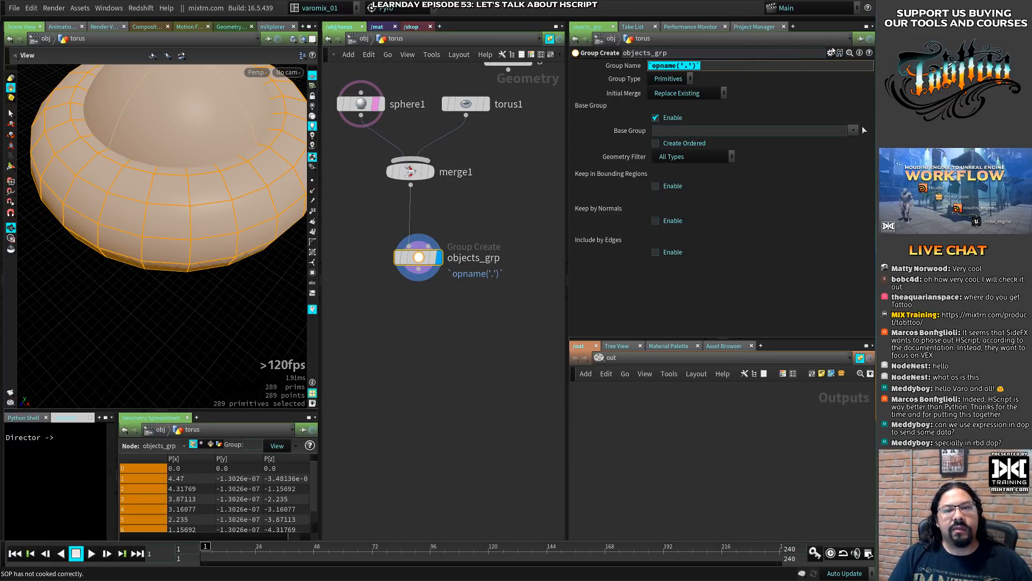
left_click(831, 53)
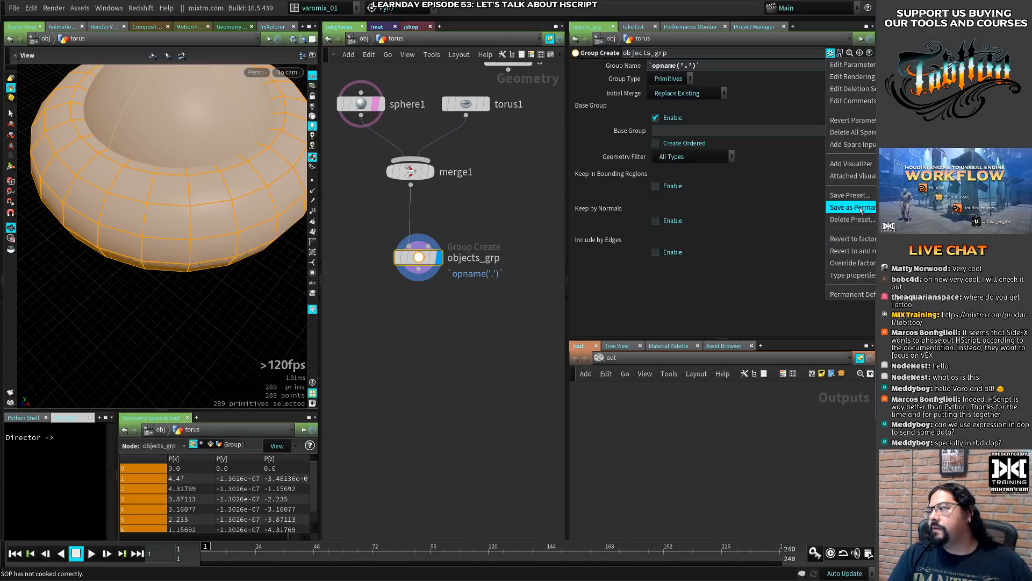
left_click(763, 275)
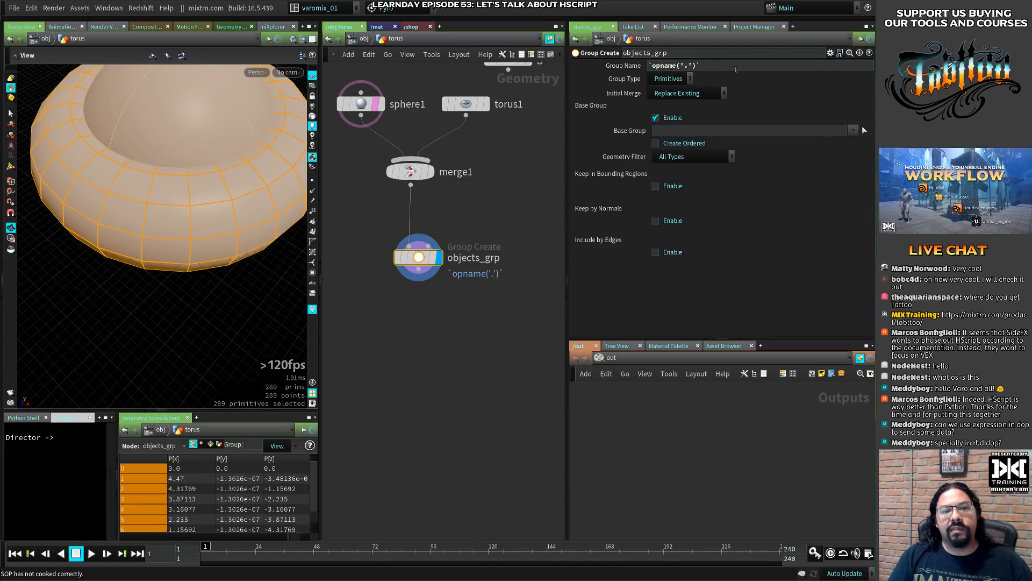
left_click(736, 68)
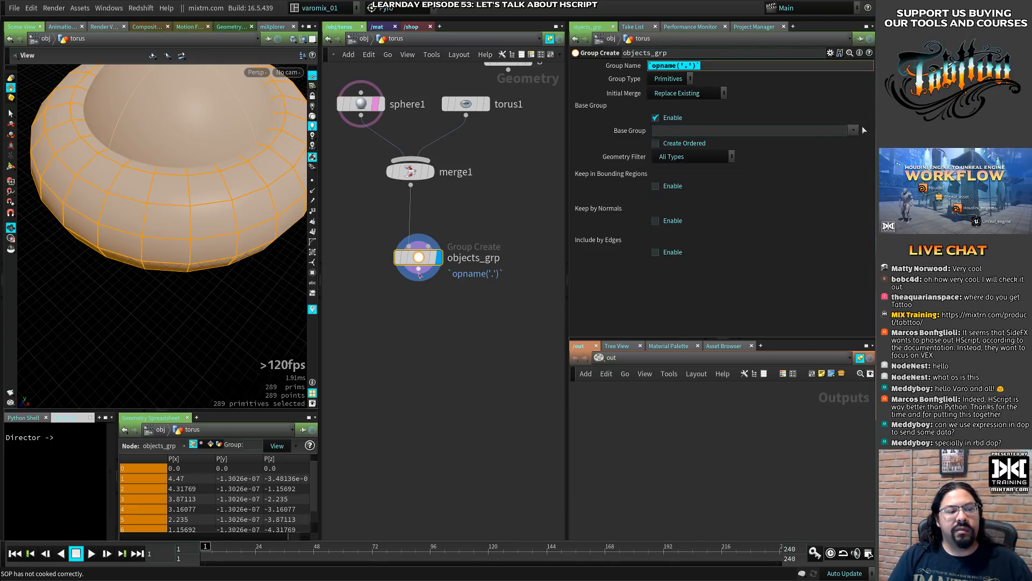
- Highlight the full Group Name expression of objects_grp again and reposition the node closer beneath merge1
left_click_drag(420, 260, 418, 271)
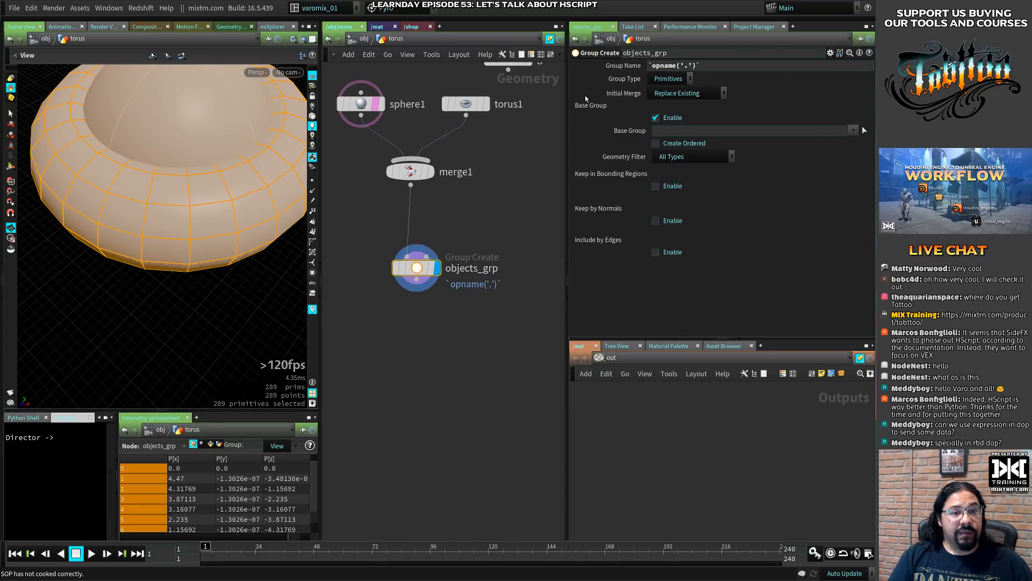
left_click(672, 65)
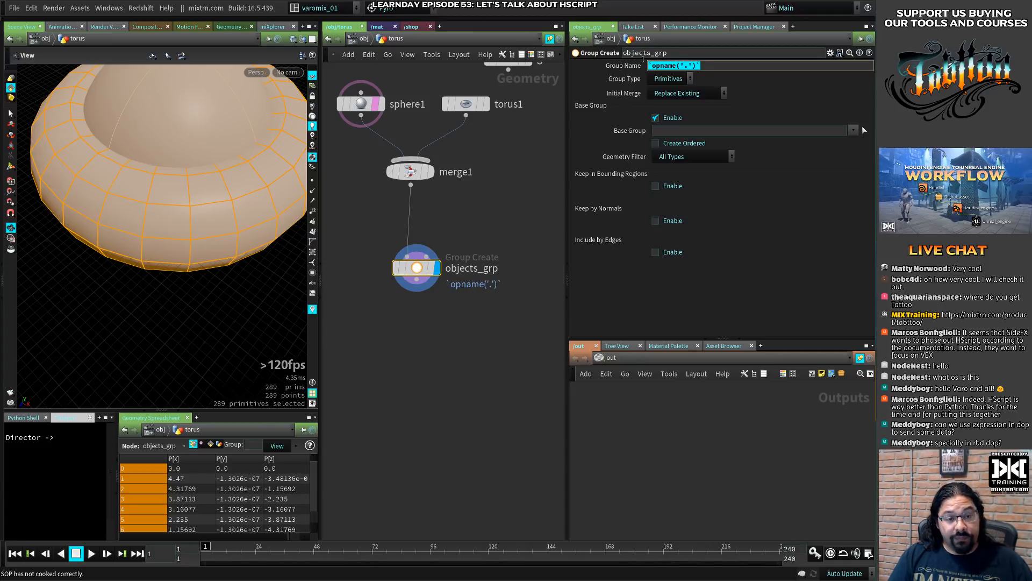
left_click(703, 66)
left_click_drag(701, 66, 622, 66)
left_click(648, 66)
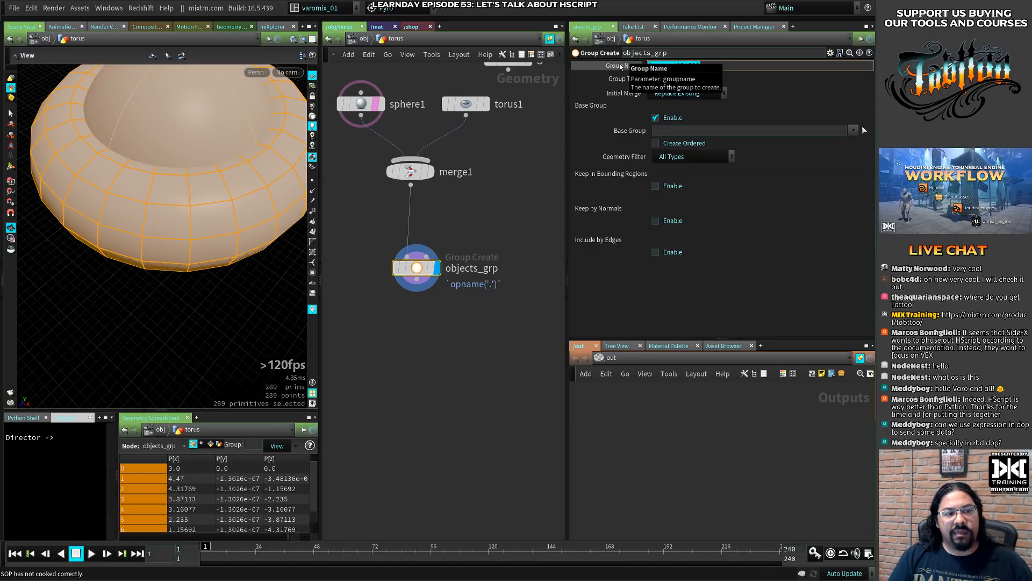
left_click_drag(417, 267, 411, 241)
mouse_move(411, 240)
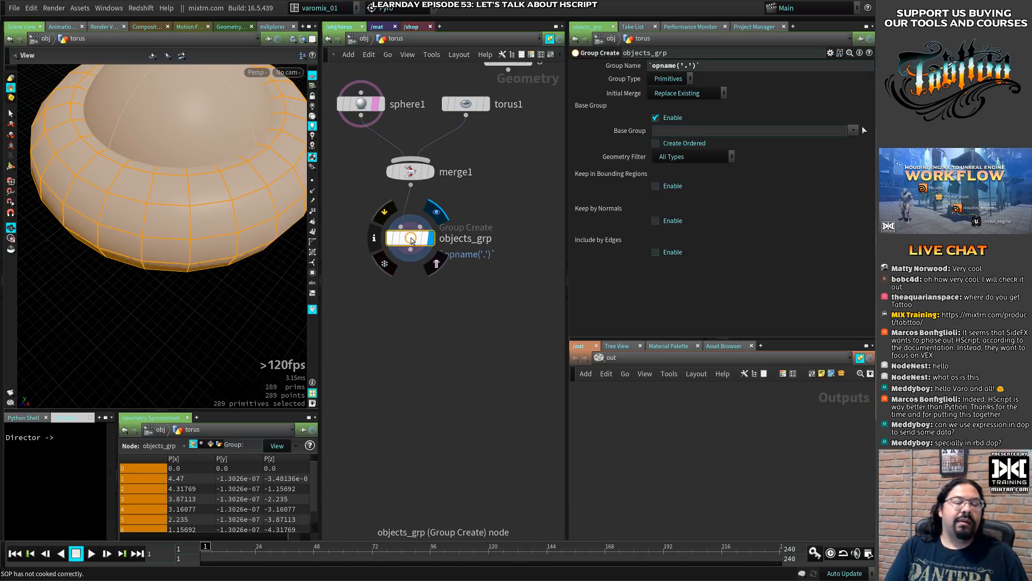
- Go up to the object level and add a new Geometry node below torus
middle_click_drag(411, 299, 446, 285)
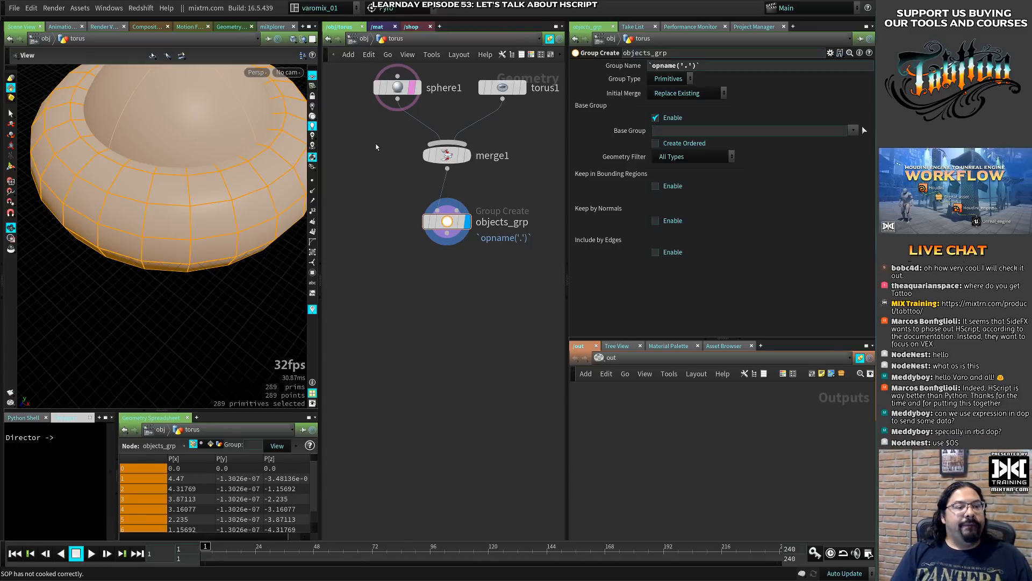
key("u")
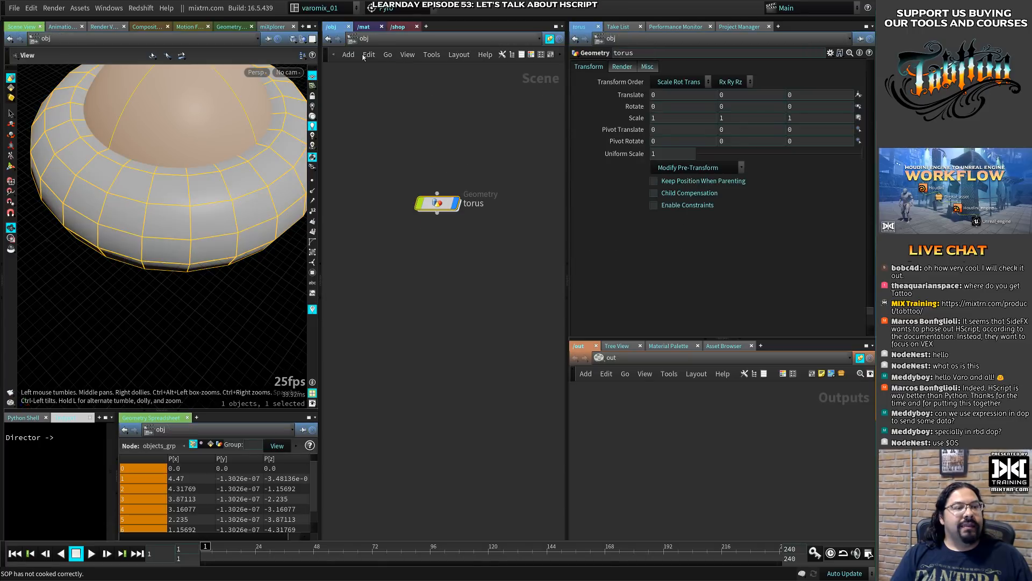
left_click(422, 179)
key("Tab")
type("geo")
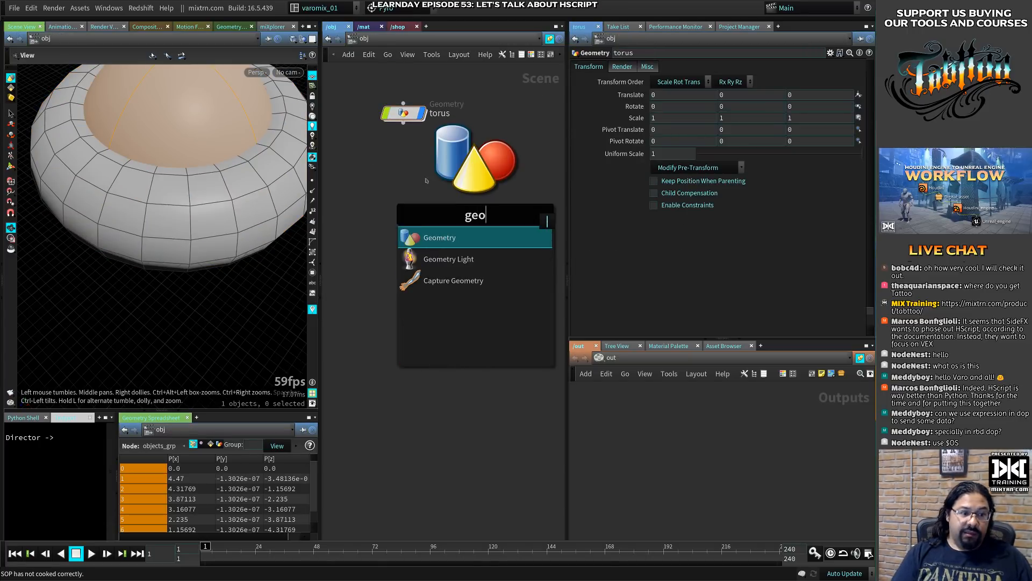
key("Return")
left_click(406, 178)
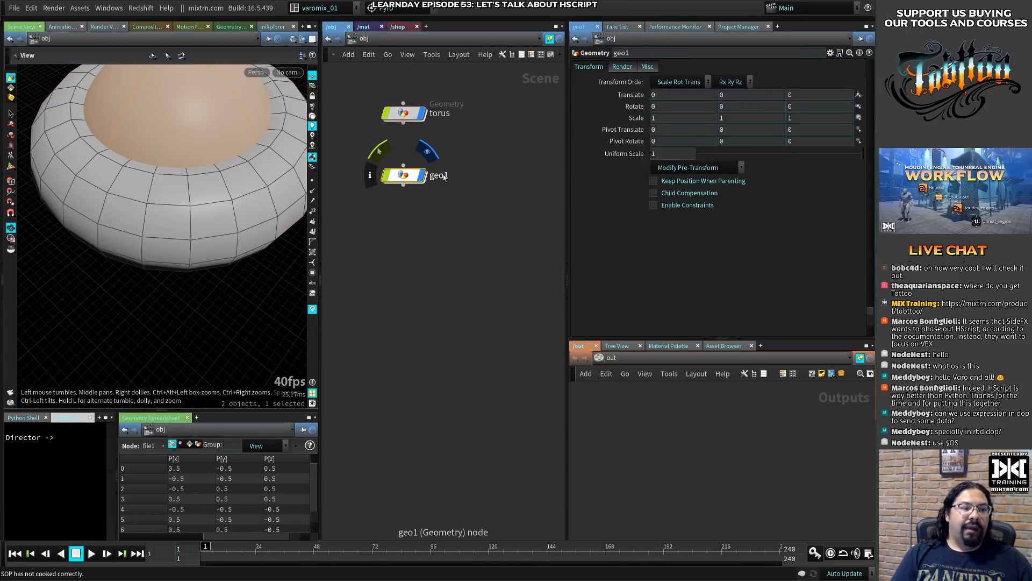
- Rename the new geometry node to wall1 and move it slightly closer to torus
left_click_drag(444, 176, 467, 179)
key("ctrl+a")
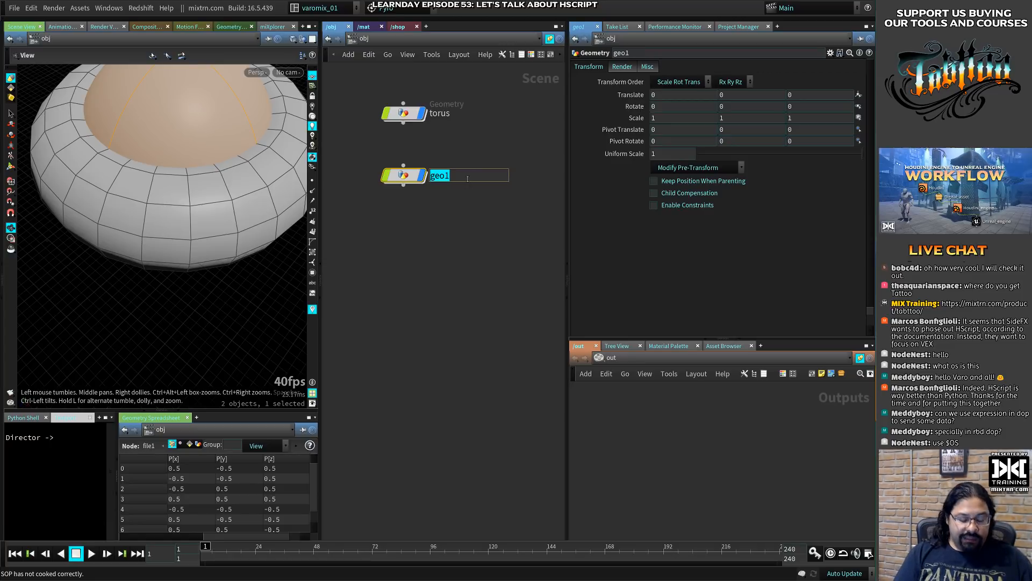
type("wall")
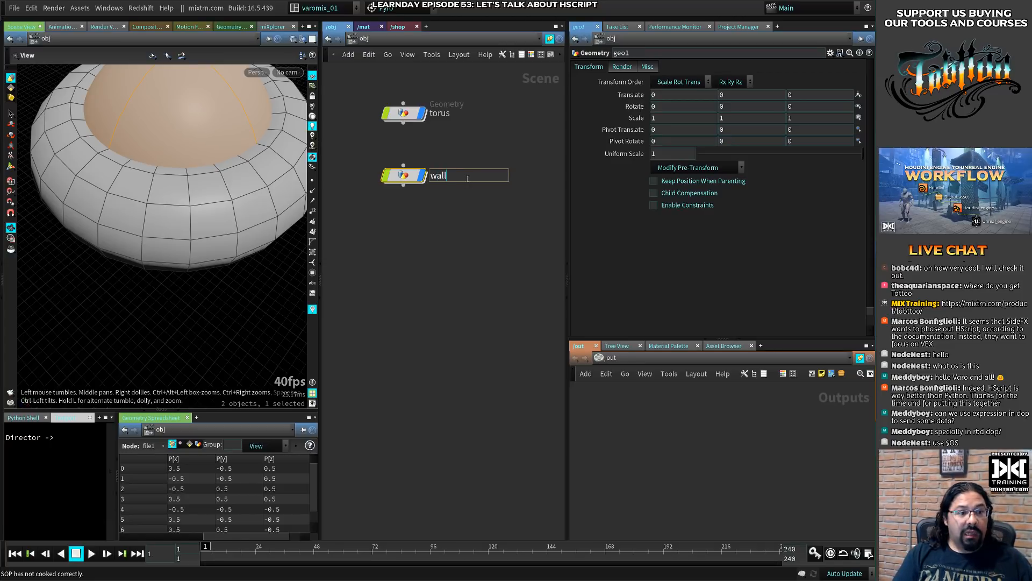
type("1")
key("Return")
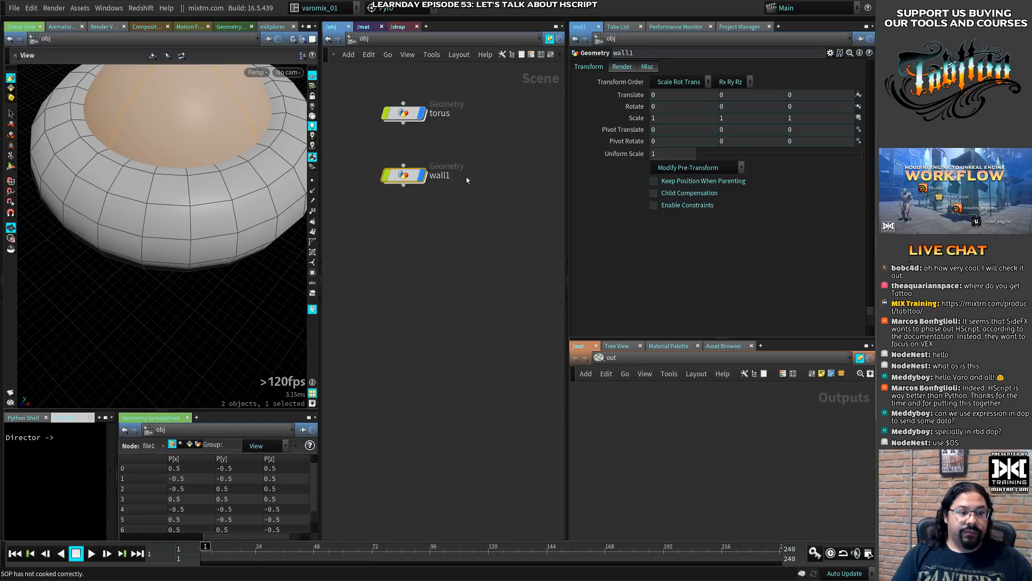
left_click_drag(395, 182, 396, 173)
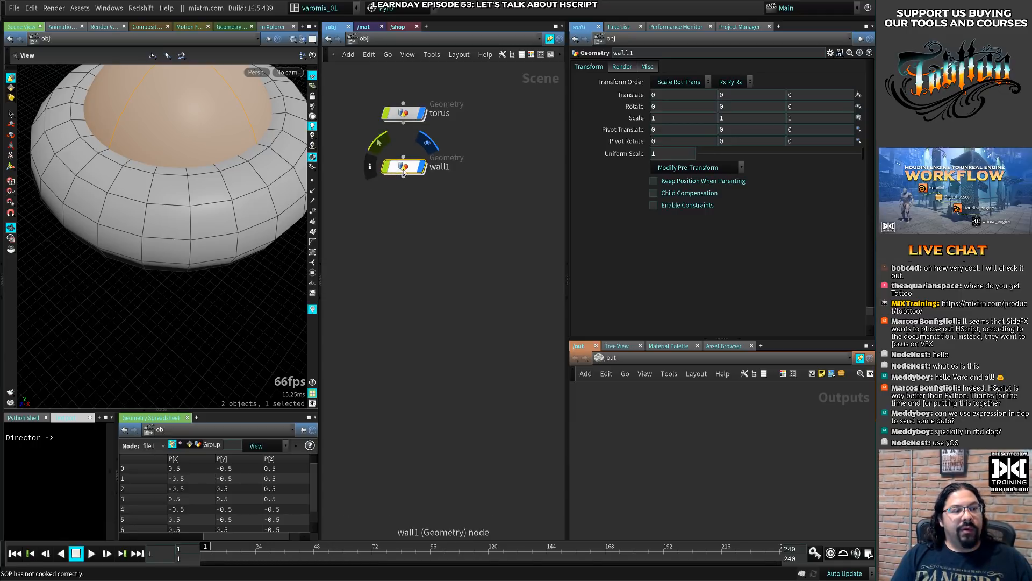
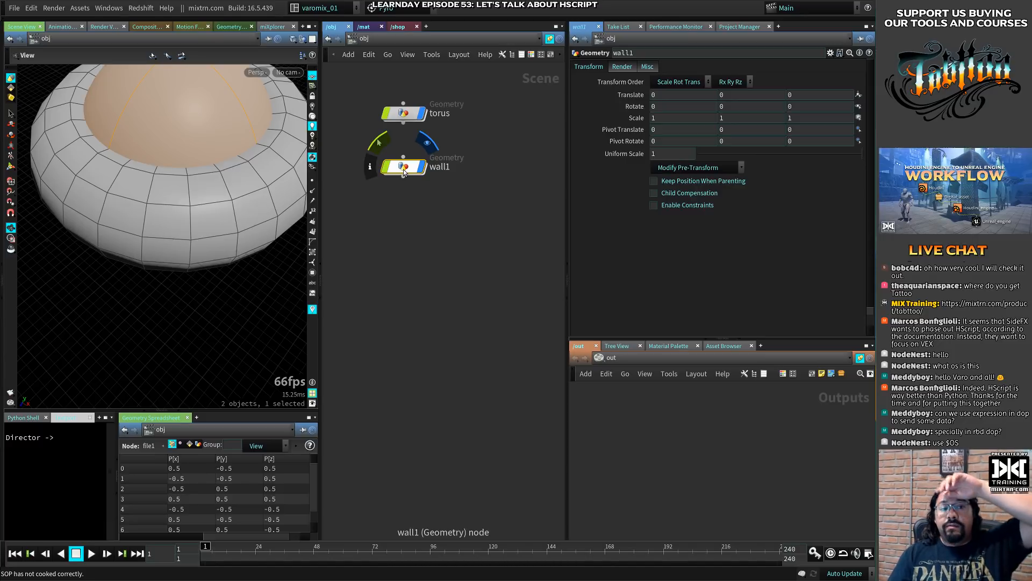
- Inside the torus object, set the Group Name of objects_grp to $OS and check the node's info
left_click_drag(404, 171, 407, 162)
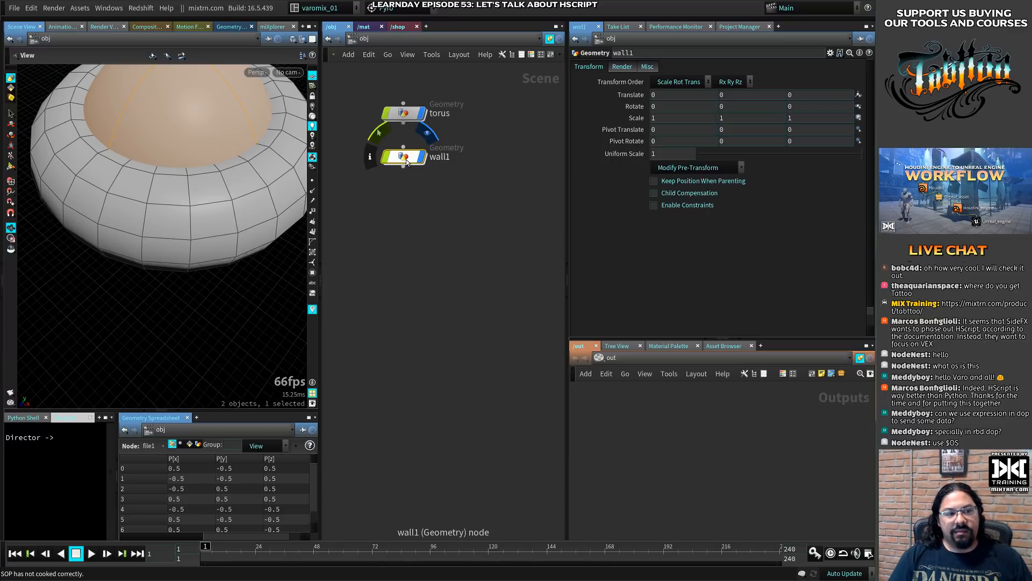
double_click(404, 113)
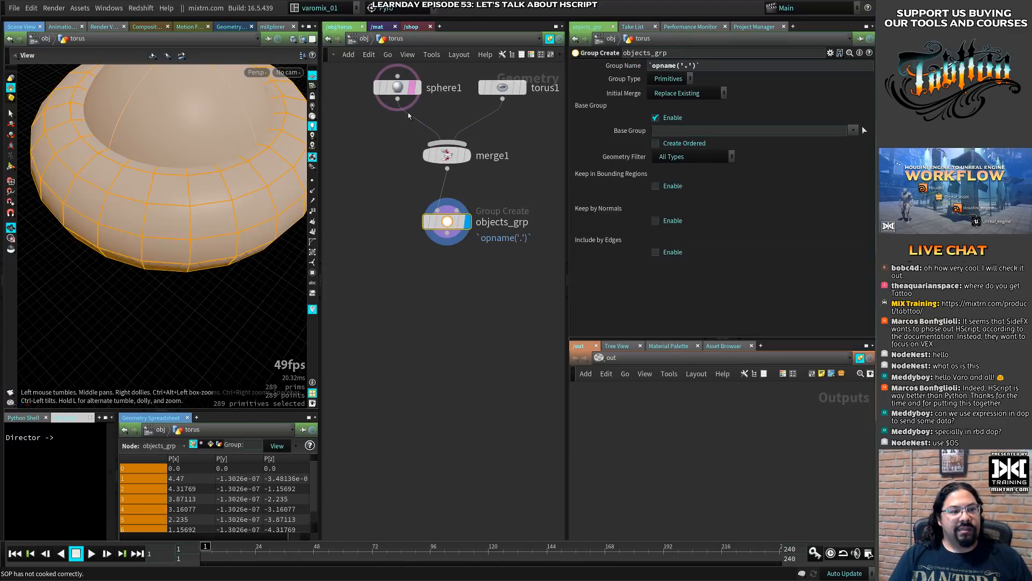
left_click_drag(447, 235, 446, 260)
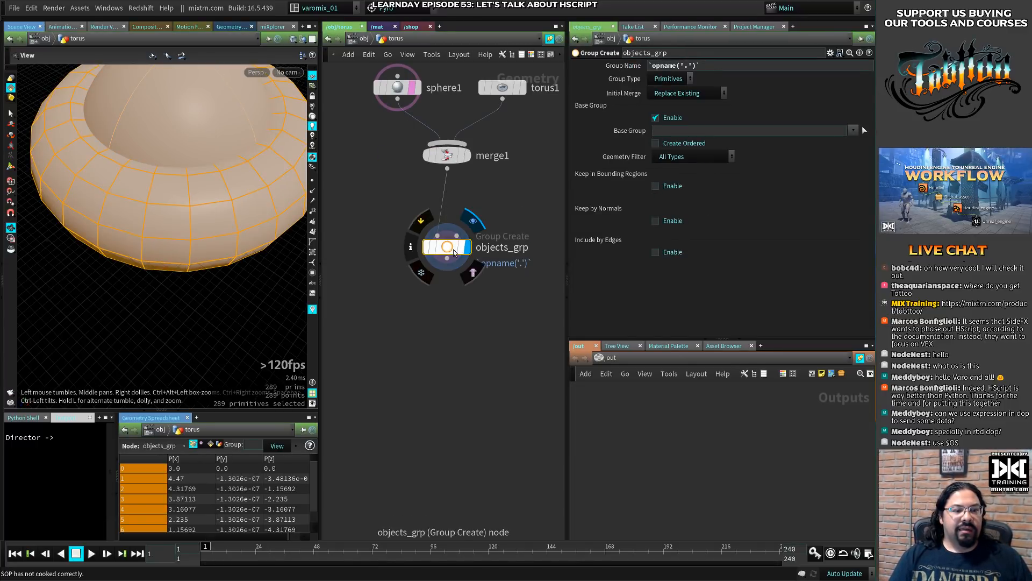
left_click(652, 65)
type("$")
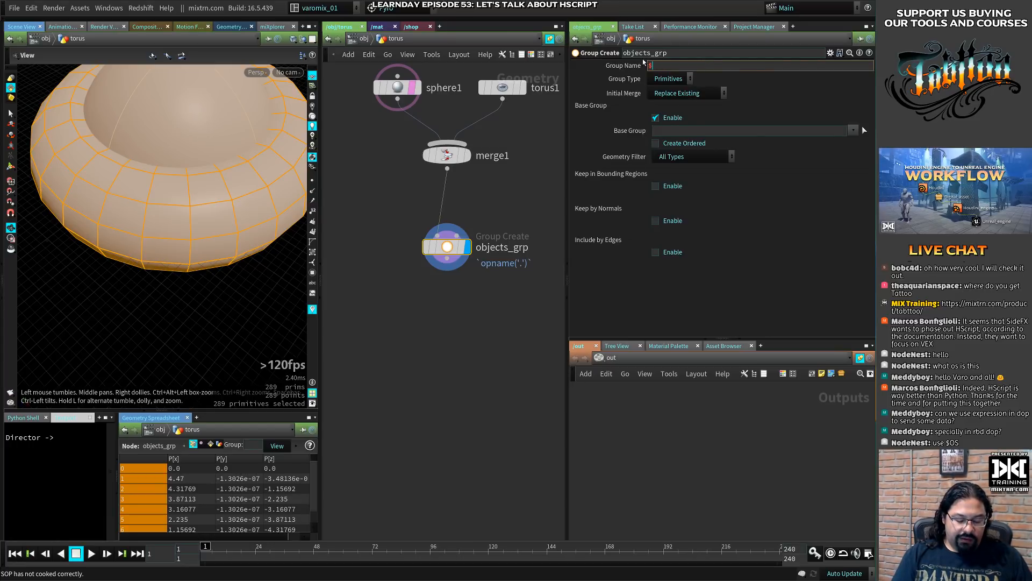
type("OS")
key("Return")
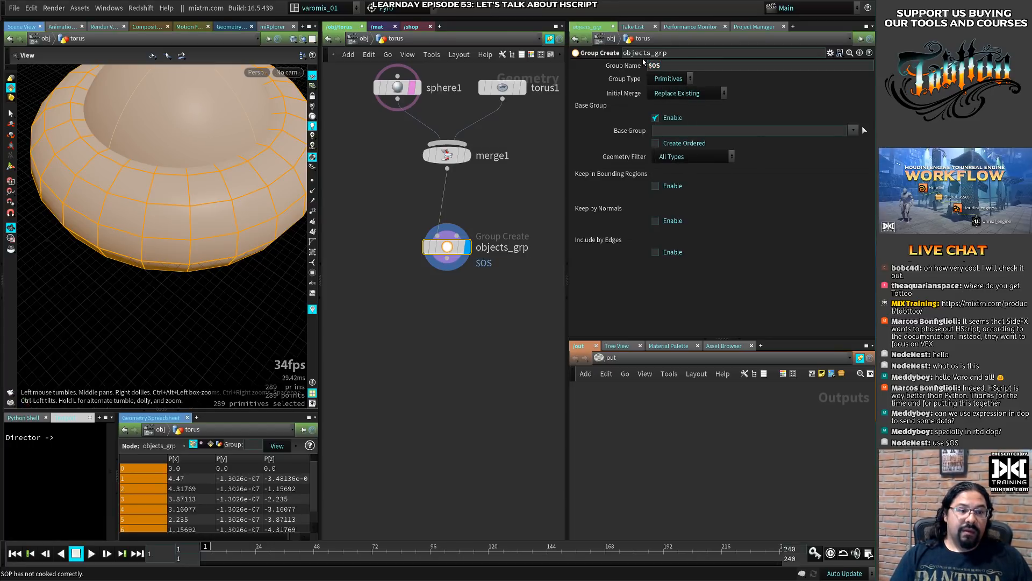
left_click(476, 260)
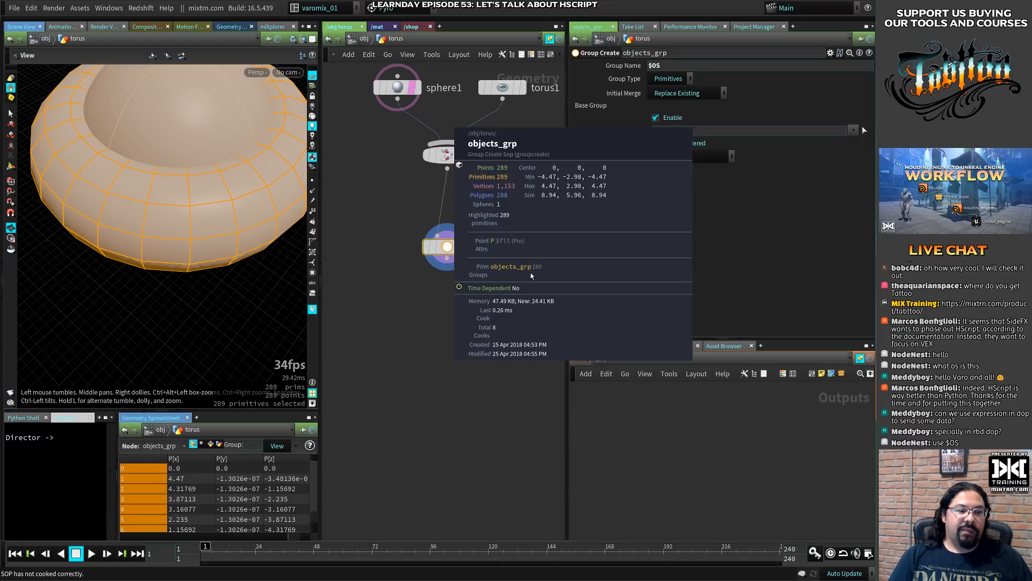
- Rename the objects_grp node to objects_asdasdgrp and inspect the primitive group name in its node info
double_click(515, 248)
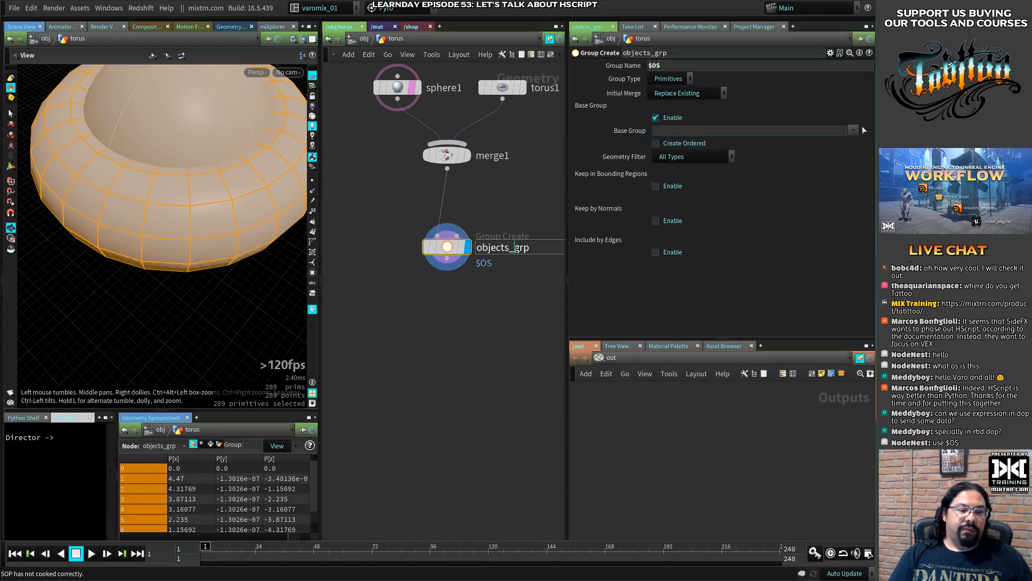
type("asdasd")
key("Return")
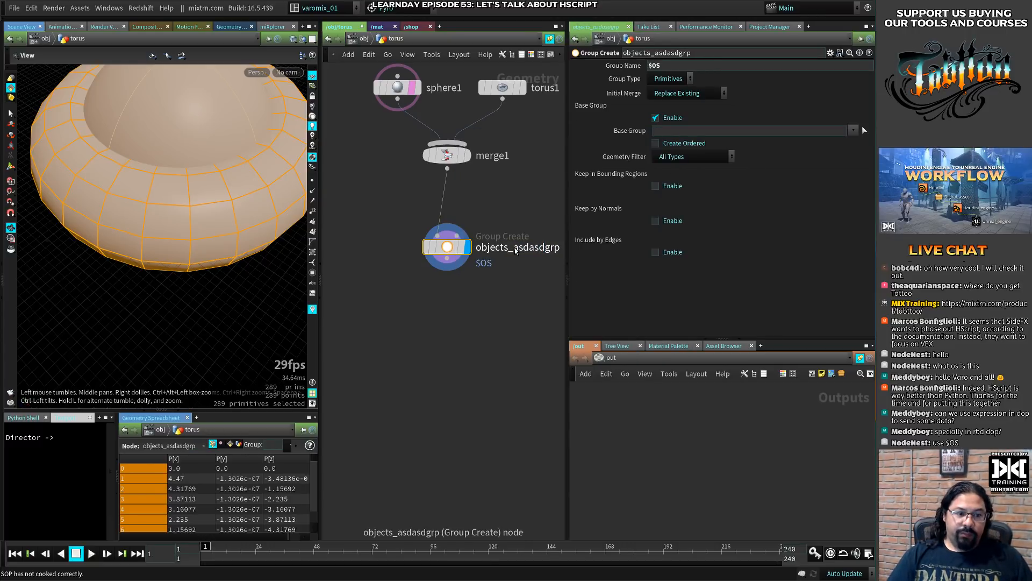
left_click(453, 253)
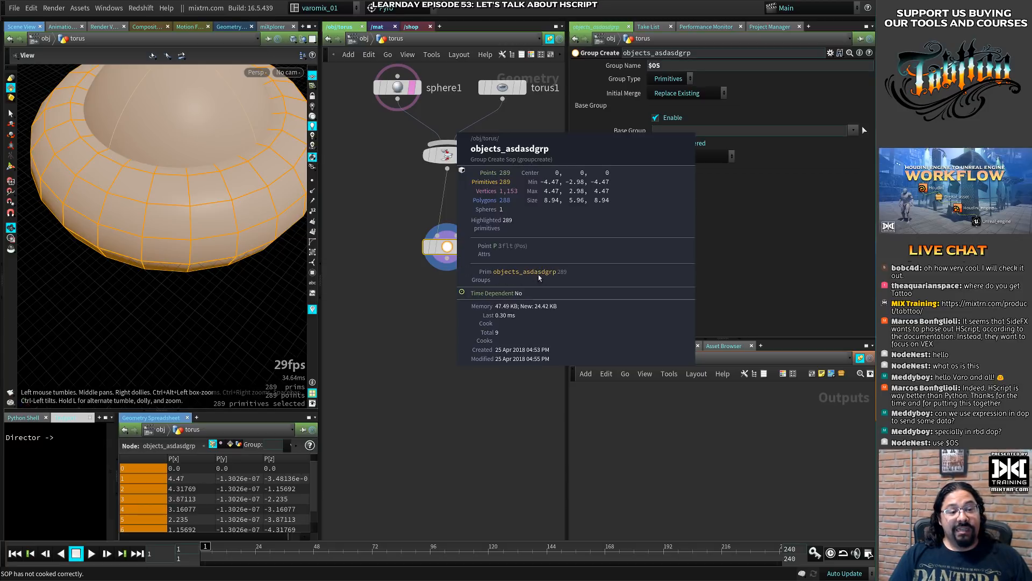
middle_click_drag(536, 273, 538, 277)
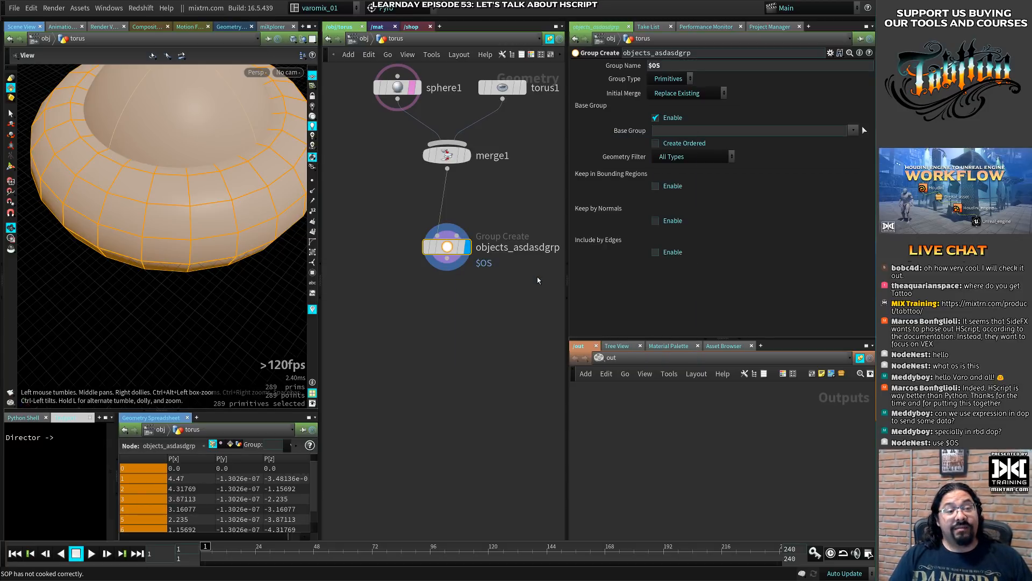
- Widen the network pane, restore the Group Create node's name to objects_grp, and check its node info again
left_click_drag(567, 240, 595, 240)
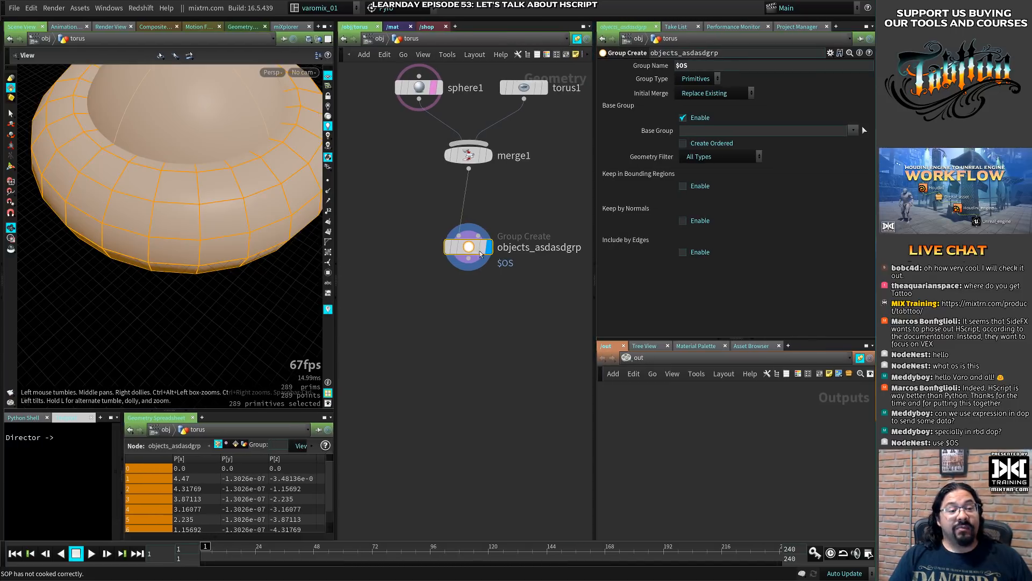
left_click_drag(481, 254, 459, 251)
double_click(531, 245)
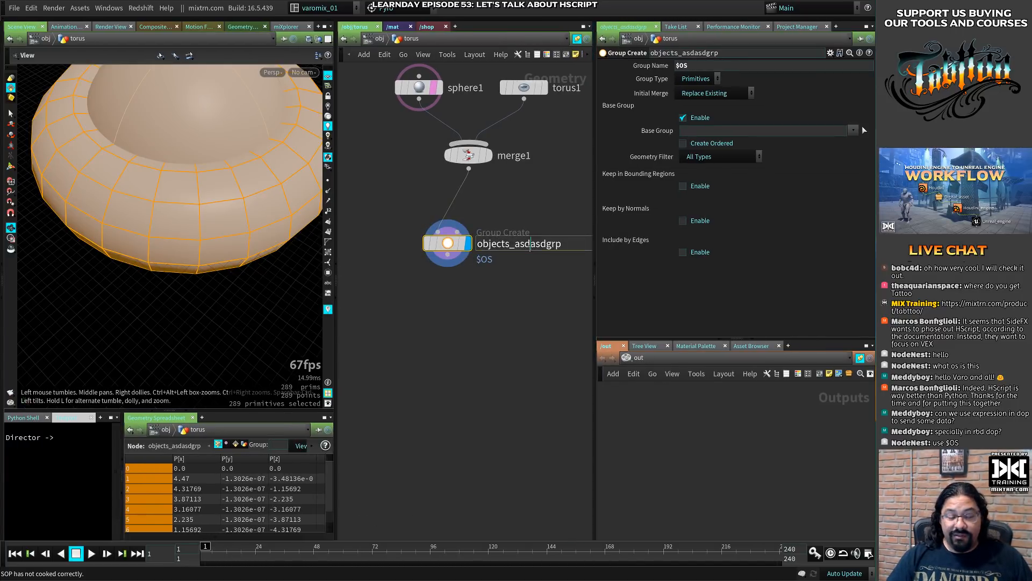
key("BackSpace")
key("BackSpace")
key("BackSpace")
key("BackSpace")
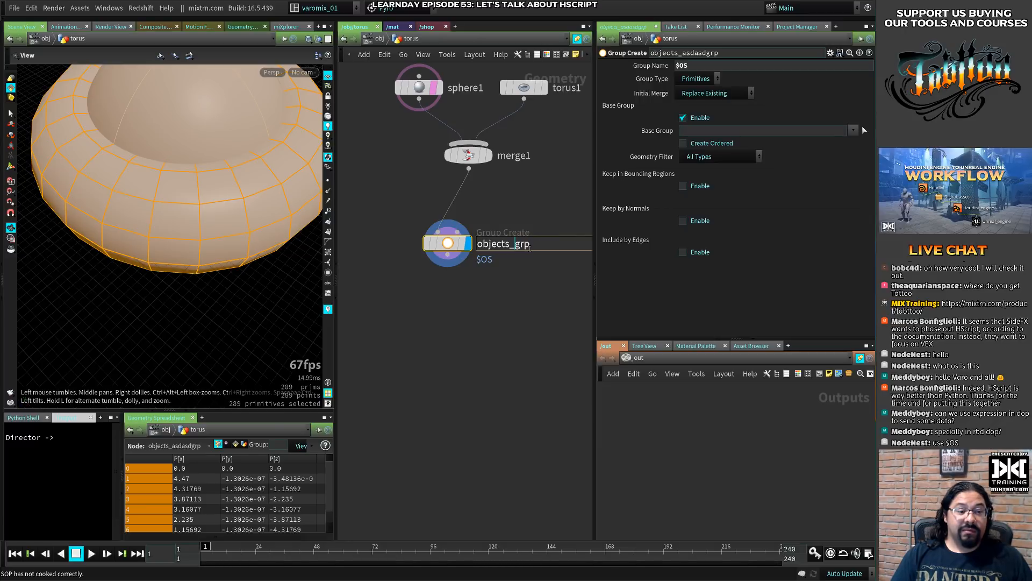
key("Return")
mouse_move(448, 243)
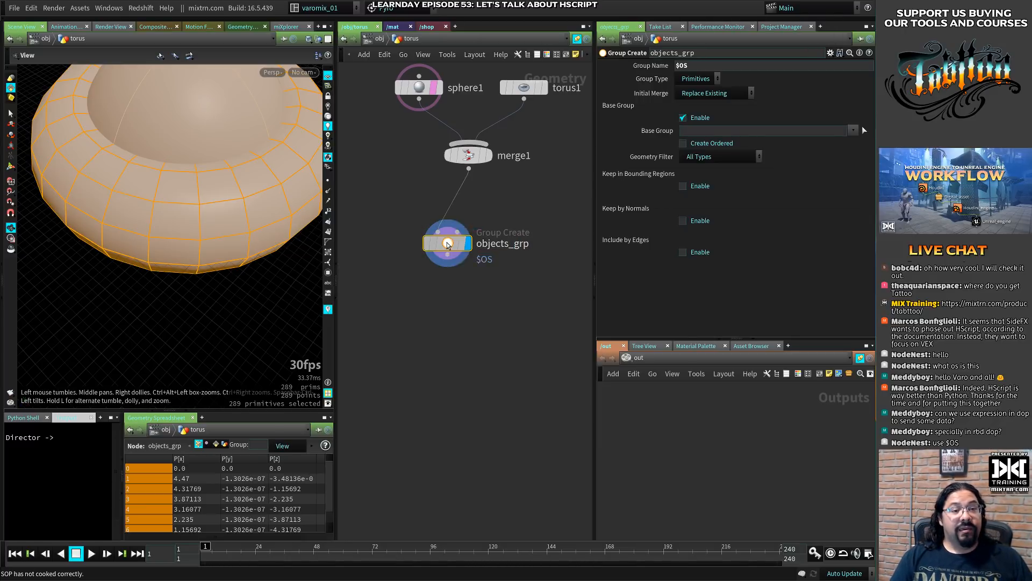
left_click(411, 243)
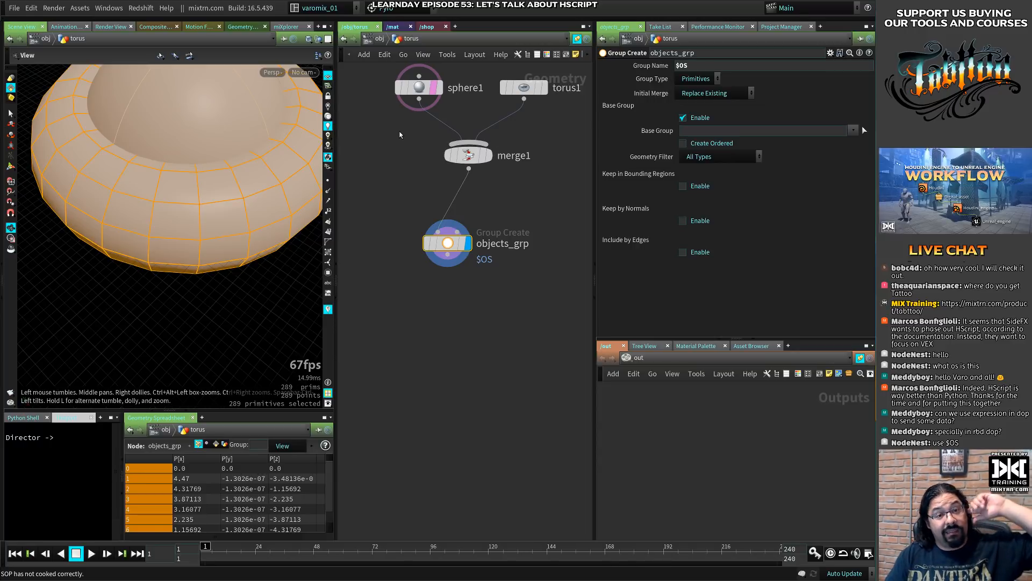
- Return to the object level, delete the torus object and reposition the wall1 node
left_click(370, 39)
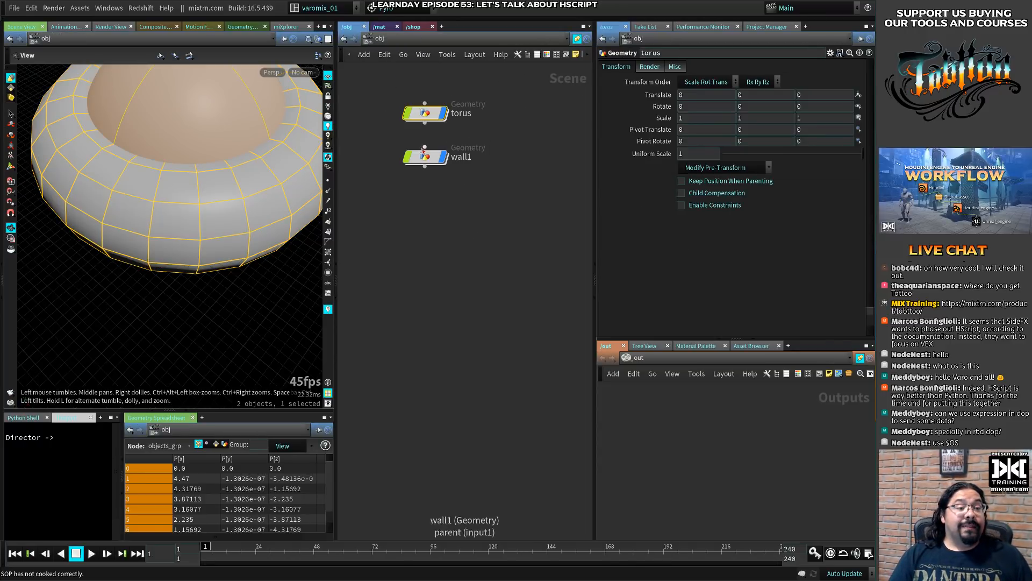
middle_click_drag(446, 274, 452, 271)
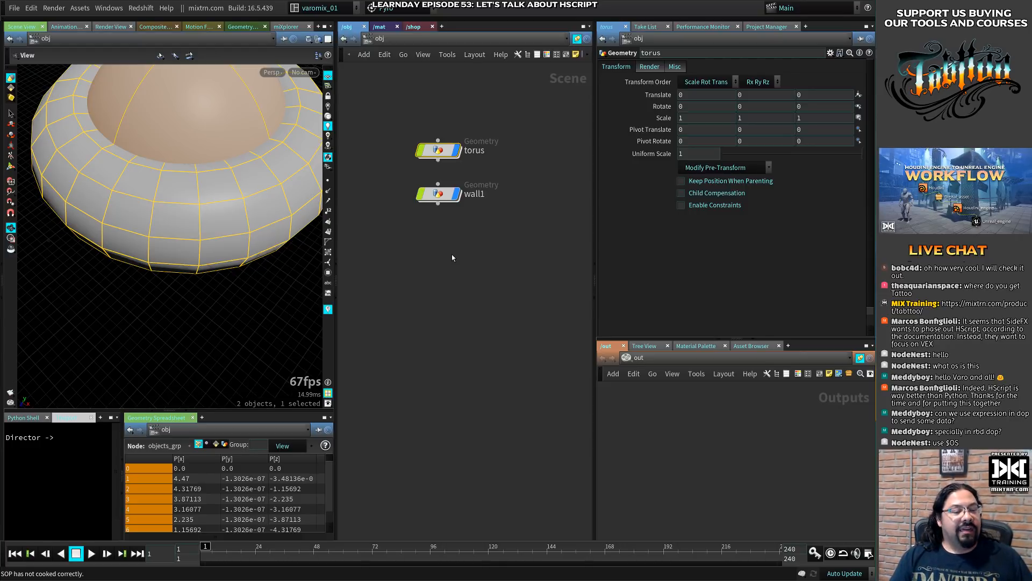
left_click(439, 193)
left_click_drag(440, 152, 440, 117)
left_click_drag(442, 195, 425, 190)
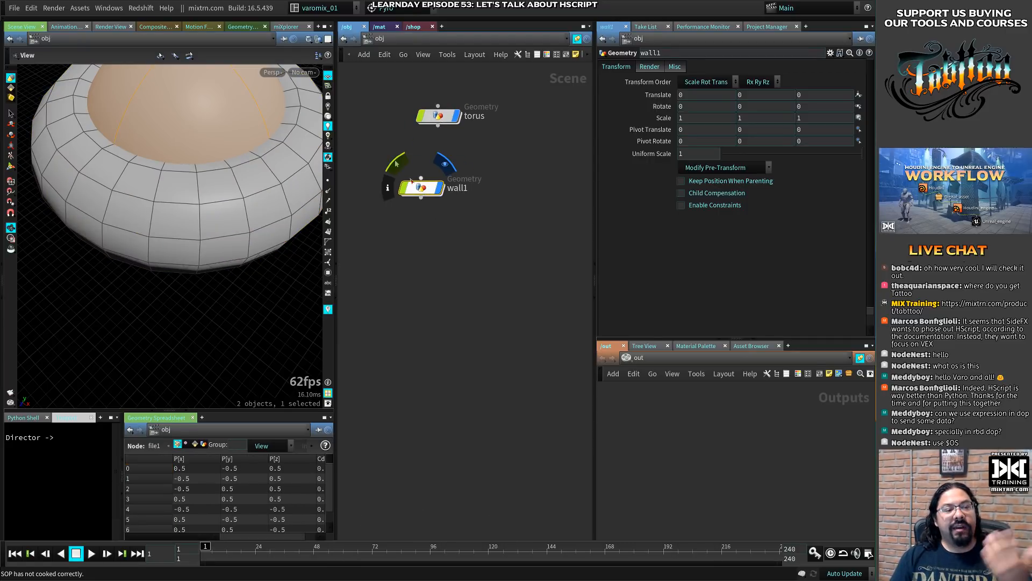
left_click(438, 115)
key("Delete")
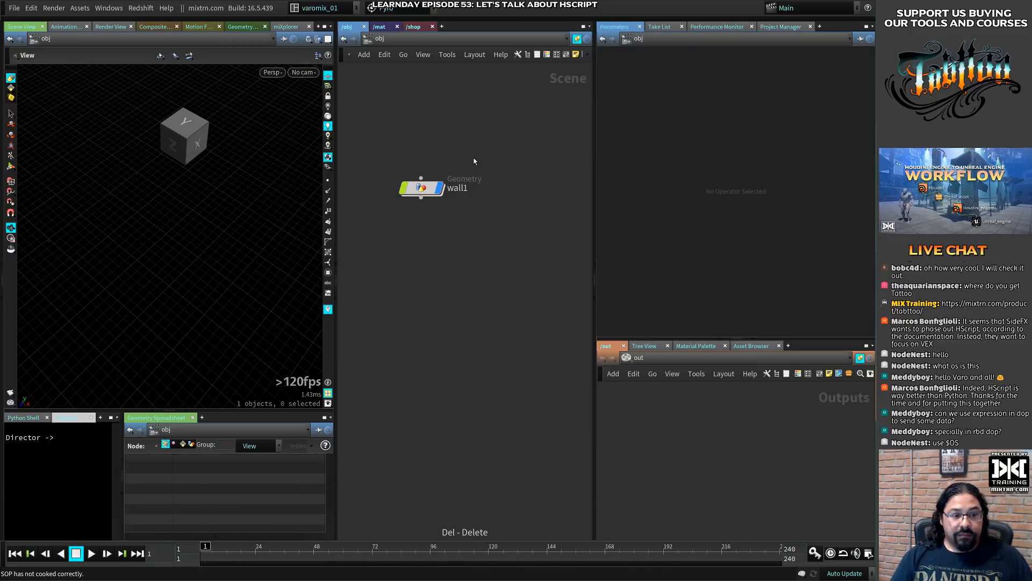
left_click_drag(421, 196, 422, 176)
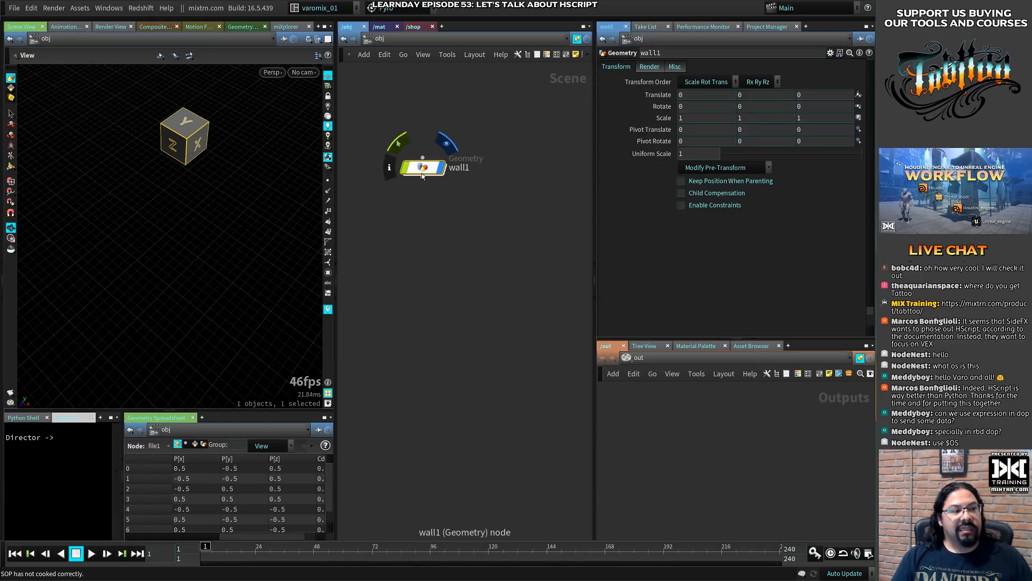
- Inside wall1, replace the default file node with a new Box node placed in the upper part of the network
double_click(423, 168)
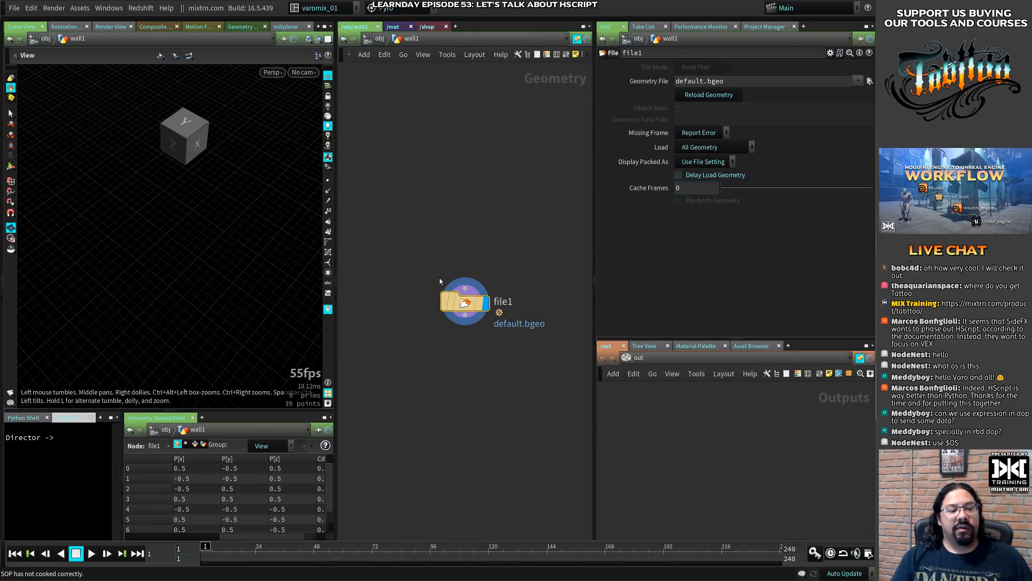
left_click_drag(401, 225, 483, 332)
key("Delete")
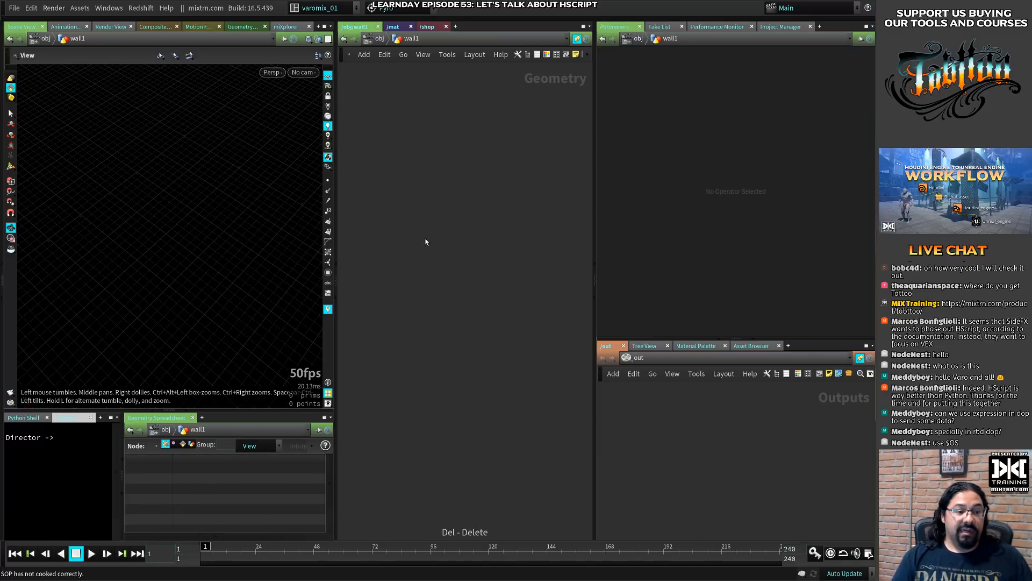
key("Tab")
type("box")
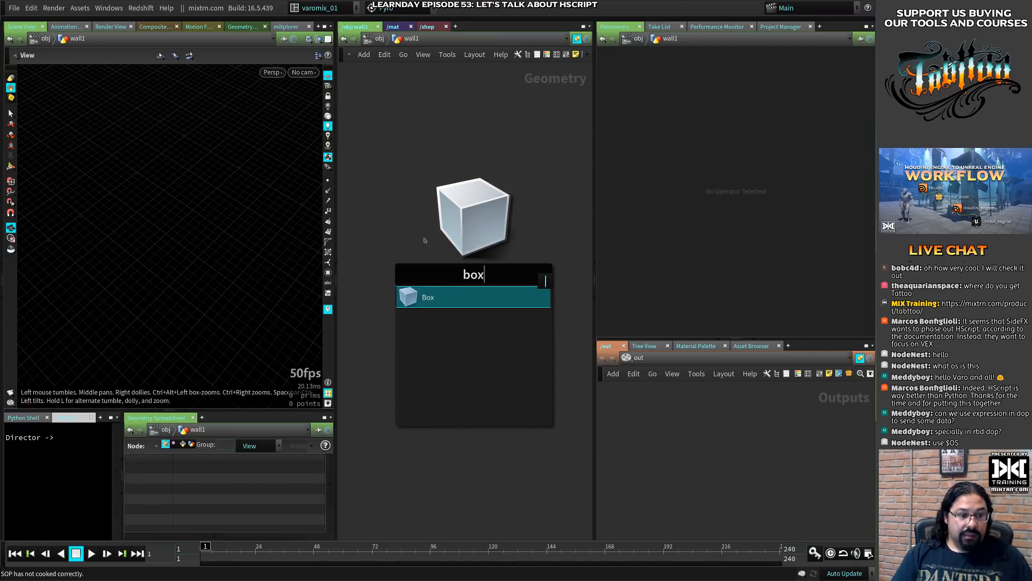
key("Return")
left_click_drag(424, 238, 423, 183)
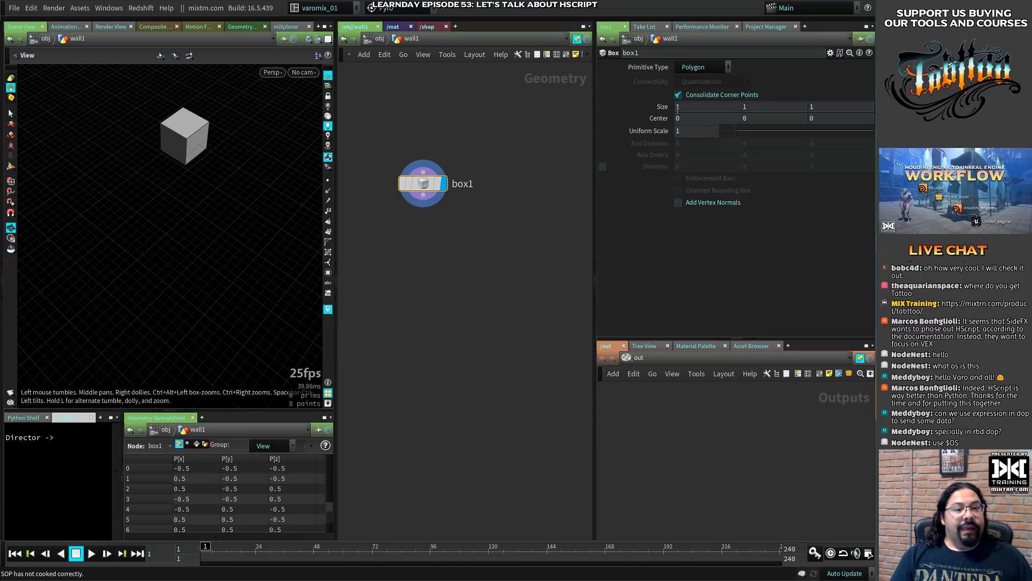
- Set the box's X size to 5 and move its node slightly higher in the network
left_click_drag(709, 107, 641, 107)
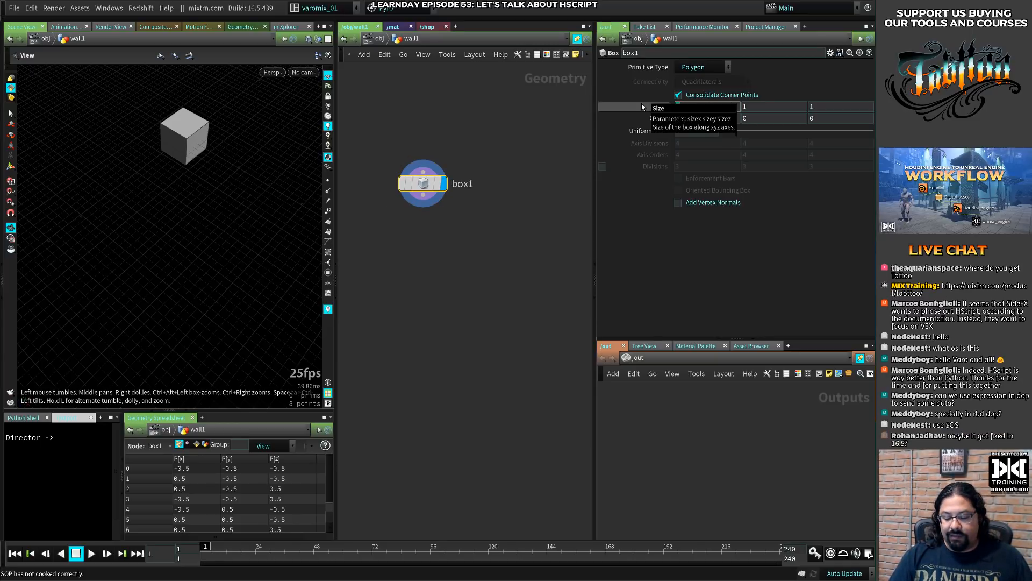
type("5")
key("Return")
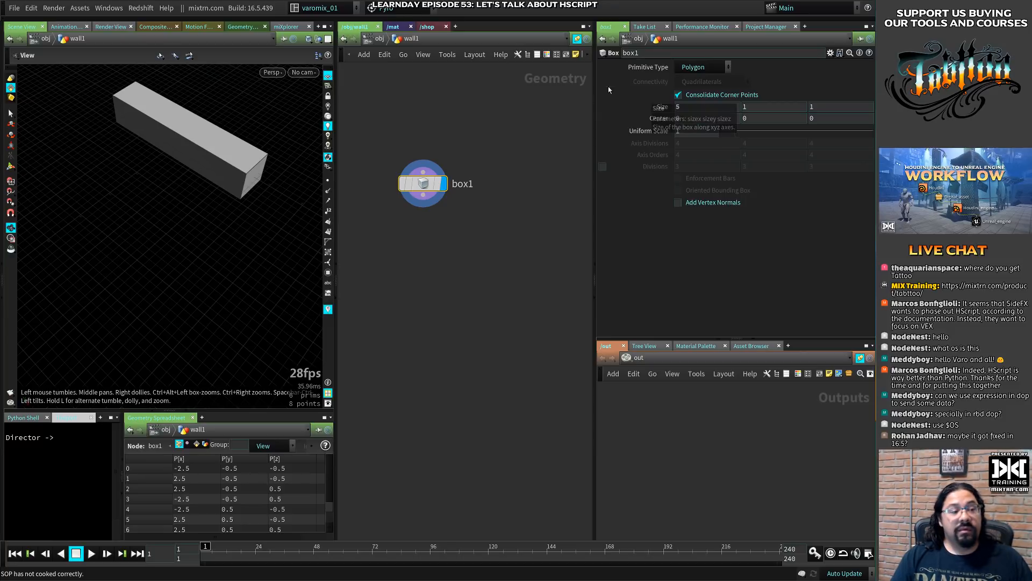
left_click_drag(432, 184, 440, 144)
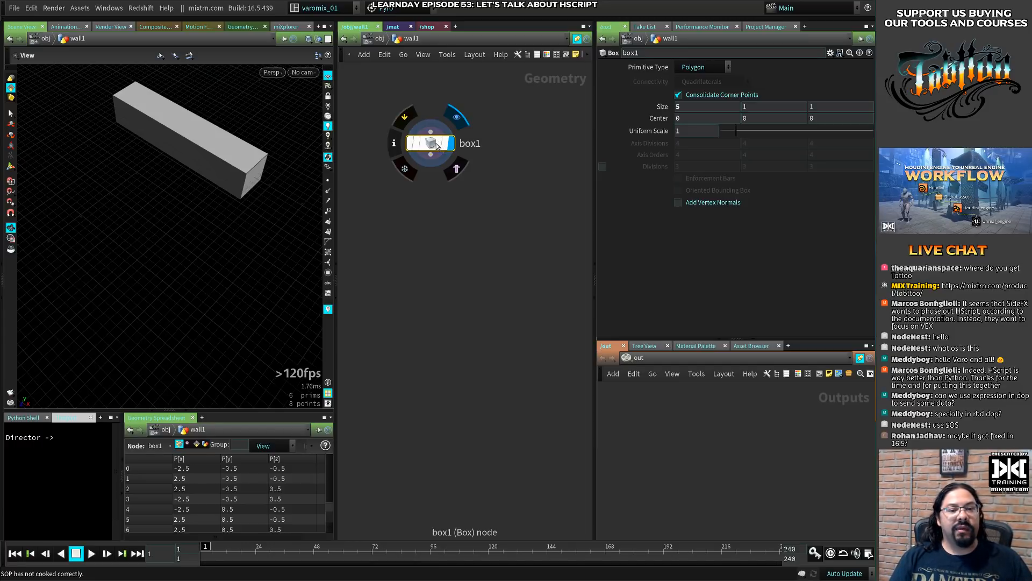
- Go back up to the object level and duplicate the wall1 object, placing the copy beneath the original
left_click(377, 39)
left_click_drag(428, 167, 431, 128)
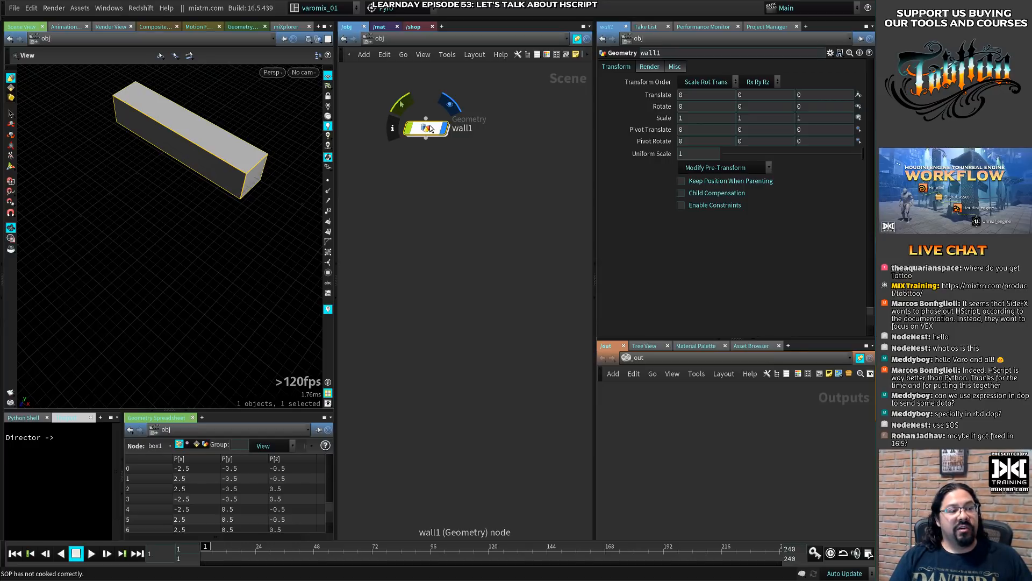
right_click_drag(251, 211, 228, 266)
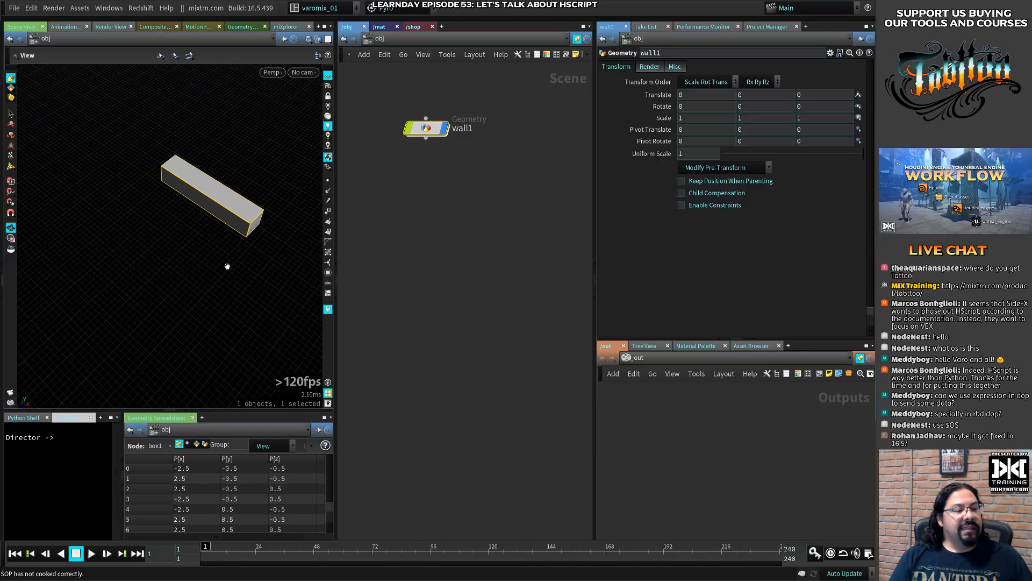
middle_click_drag(227, 266, 213, 244)
left_click_drag(435, 134, 437, 141)
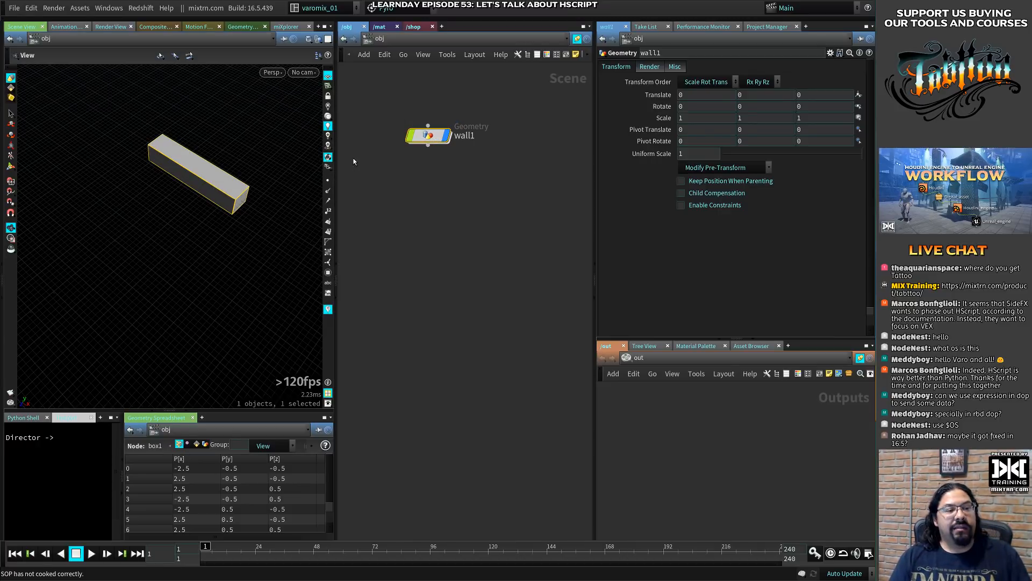
left_click_drag(430, 140, 428, 130)
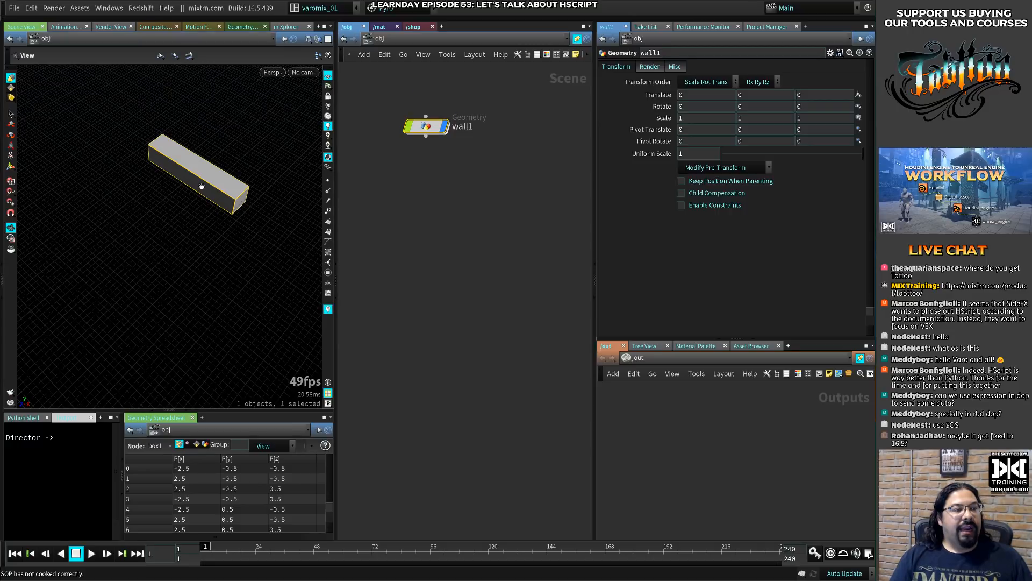
left_click_drag(199, 223, 267, 198)
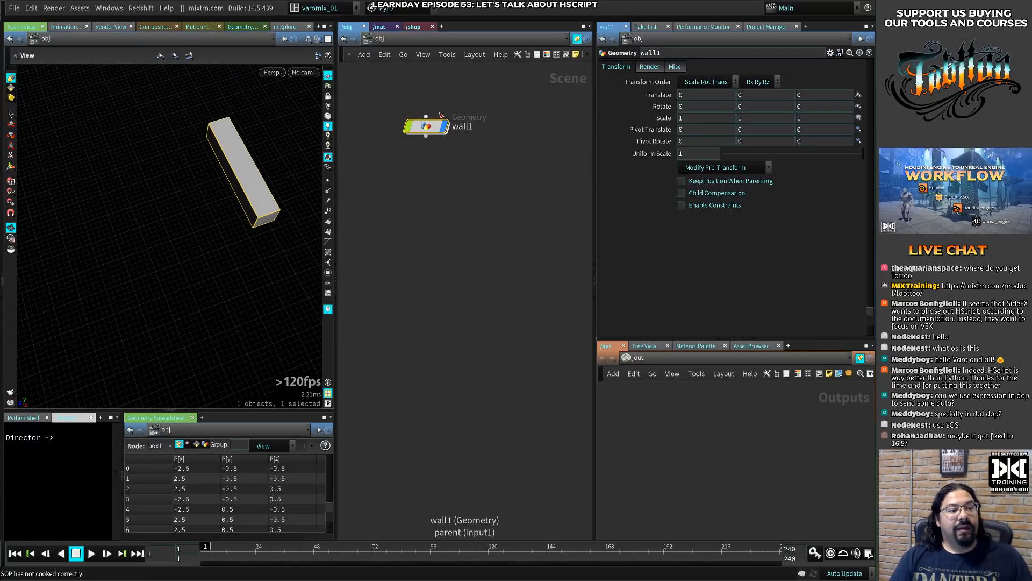
left_click_drag(432, 129, 437, 202)
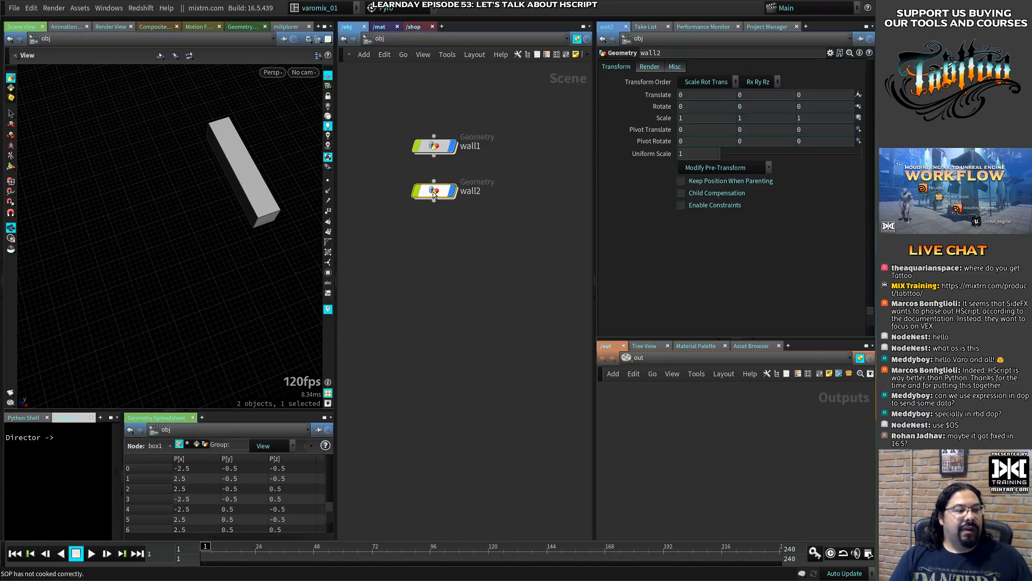
- Move the duplicated wall about 2.02 units along Z so it stands parallel beside the first wall
left_click(11, 145)
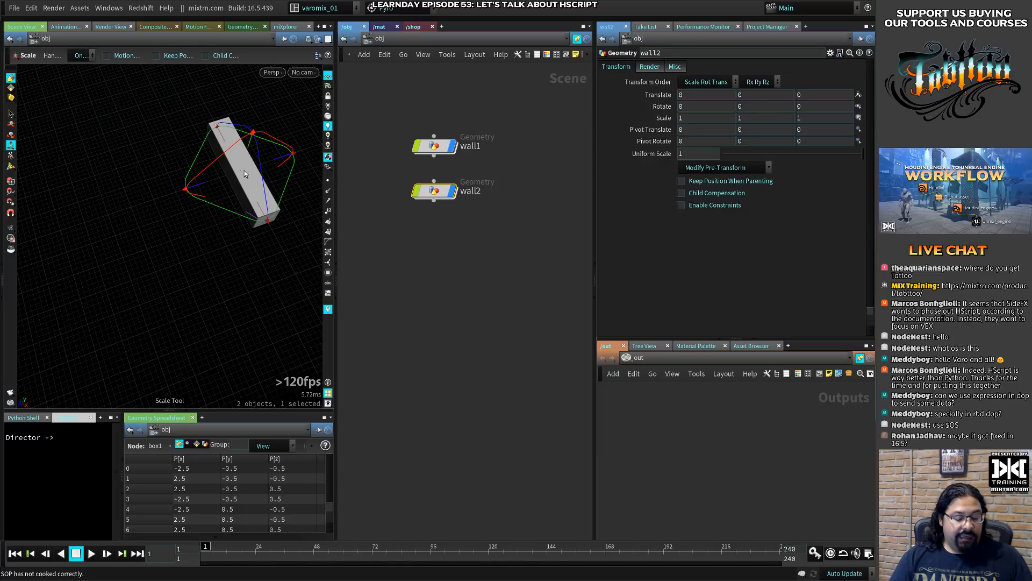
key("t")
left_click_drag(229, 181, 177, 193)
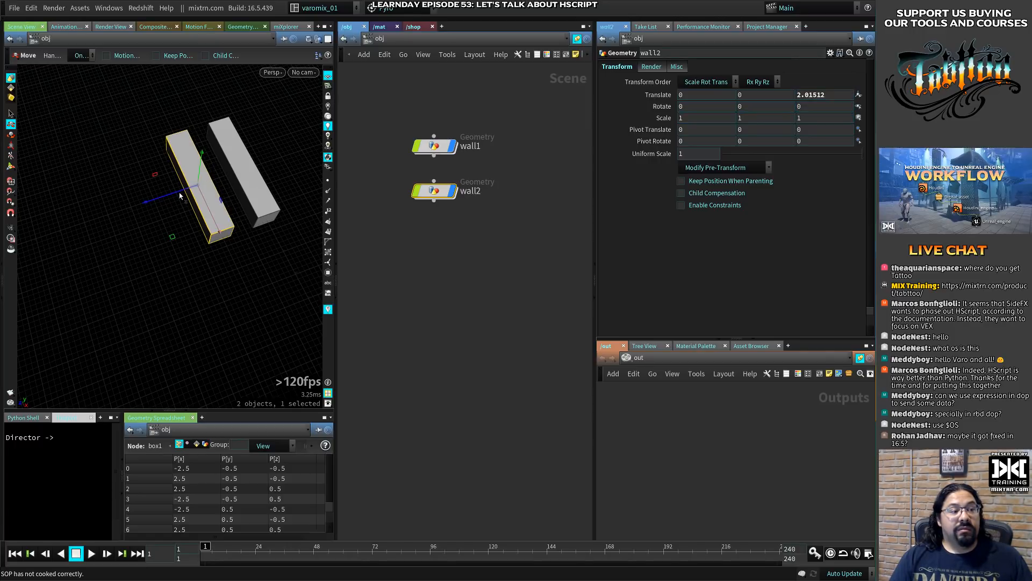
- Set the duplicated wall2 object's Z translation to exactly 2
left_click_drag(837, 96, 794, 96)
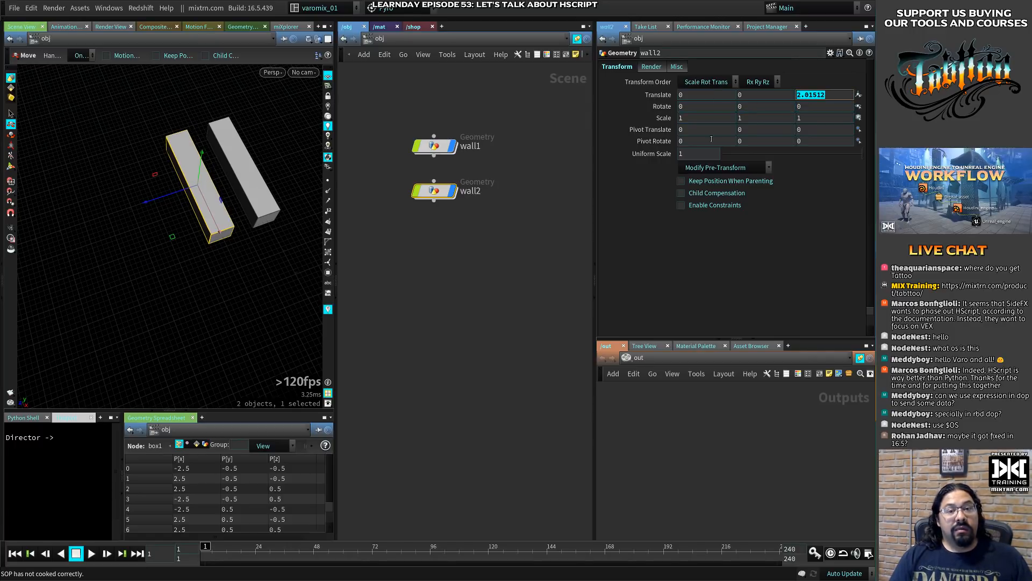
type("2")
key("Return")
left_click(546, 248)
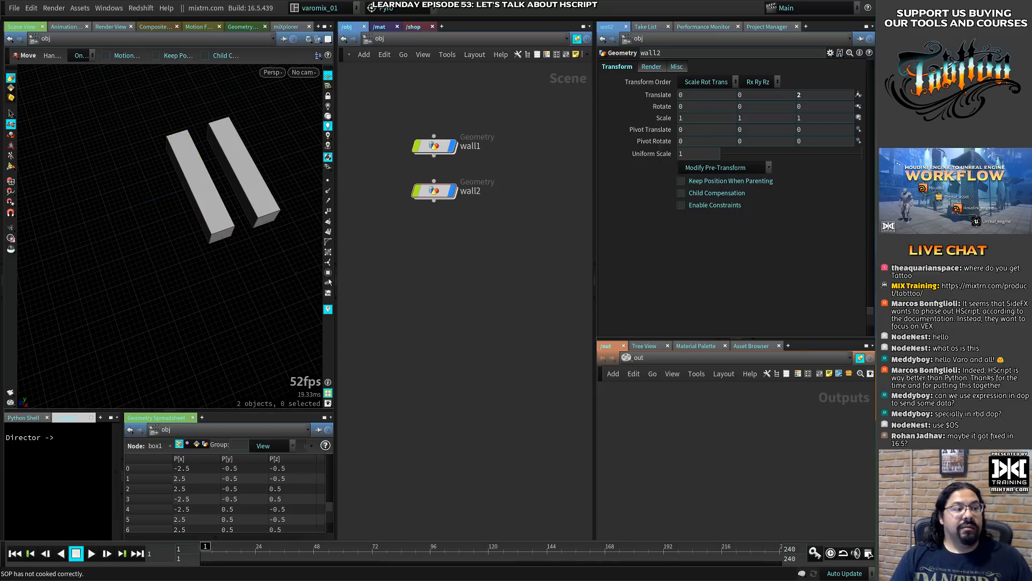
left_click_drag(207, 251, 211, 218, "alt")
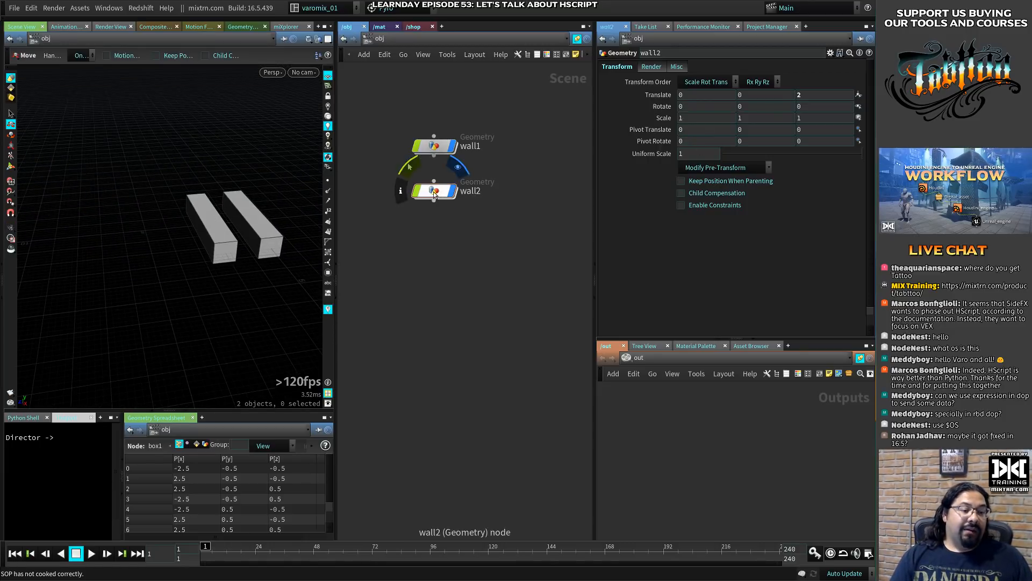
- Duplicate wall2 beneath itself as a third wall and set the copy's Z translation to 4
left_click_drag(433, 192, 425, 257, "alt")
left_click_drag(183, 231, 120, 231)
double_click(833, 97)
type("4")
key("Return")
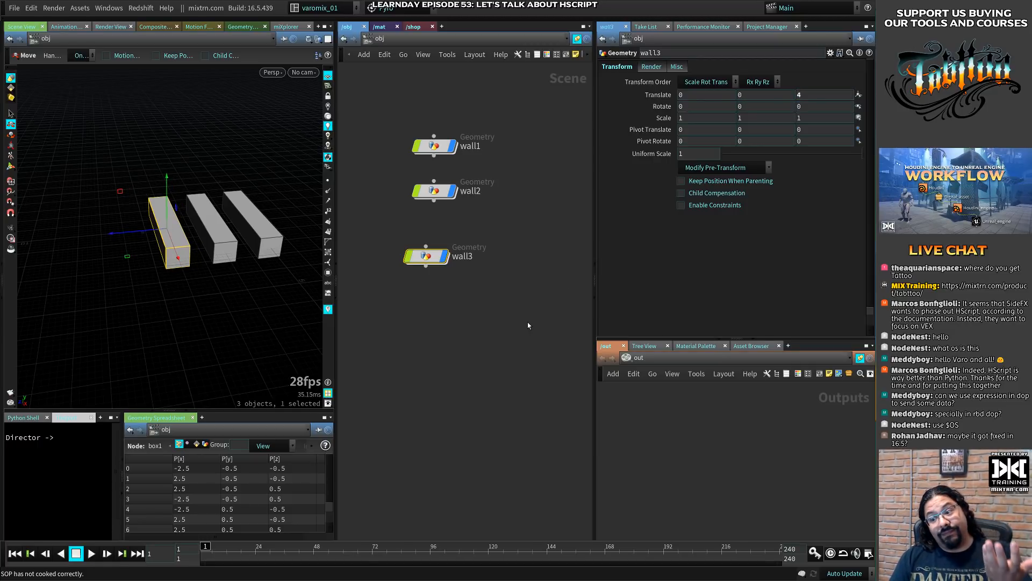
- Delete the wall2 and wall3 objects, keeping only wall1
left_click(420, 189, "shift")
key("Delete")
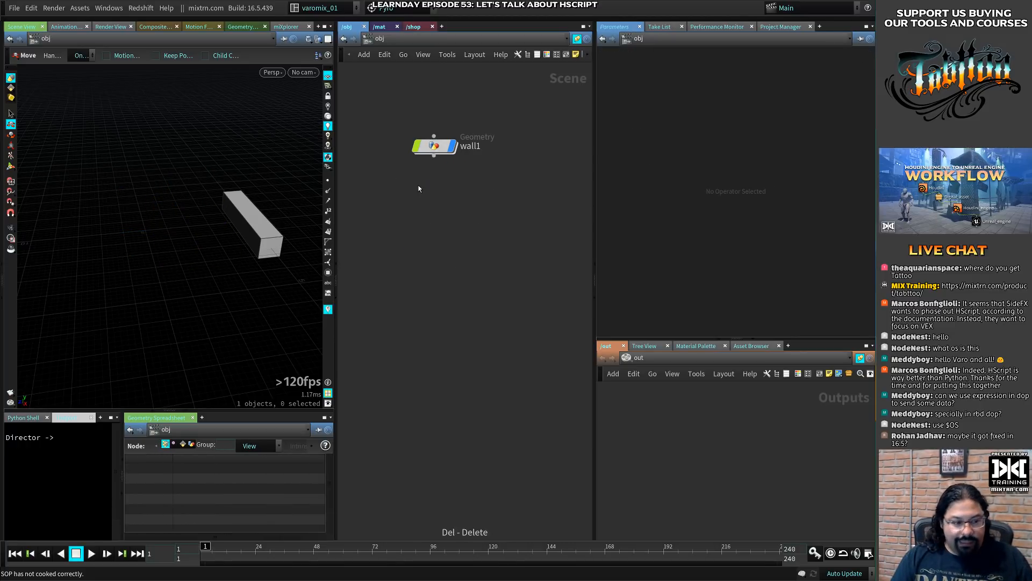
- Set wall1's Z translation to the expression opdigits(".") and check its evaluated value
left_click(431, 146)
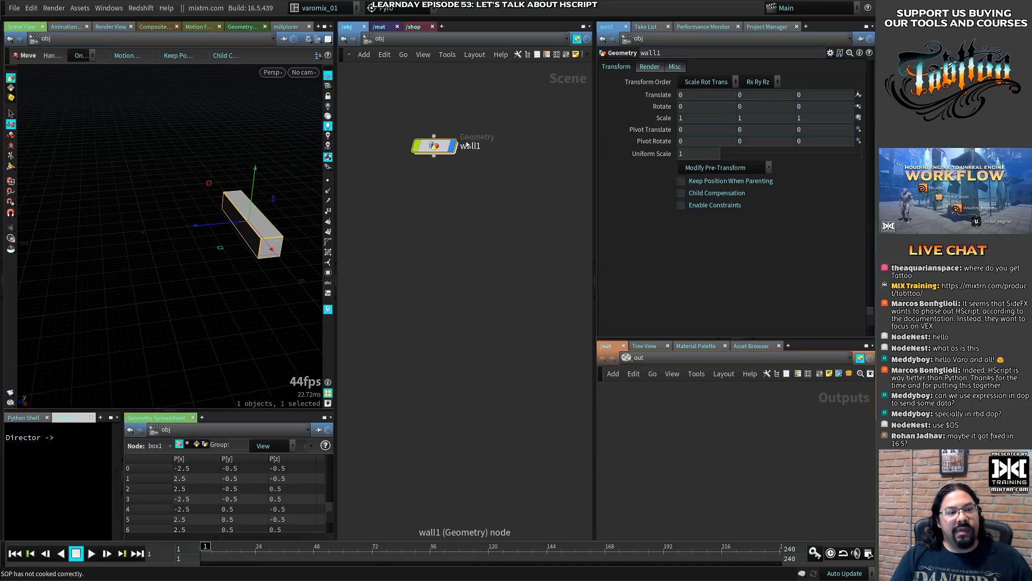
left_click(811, 97)
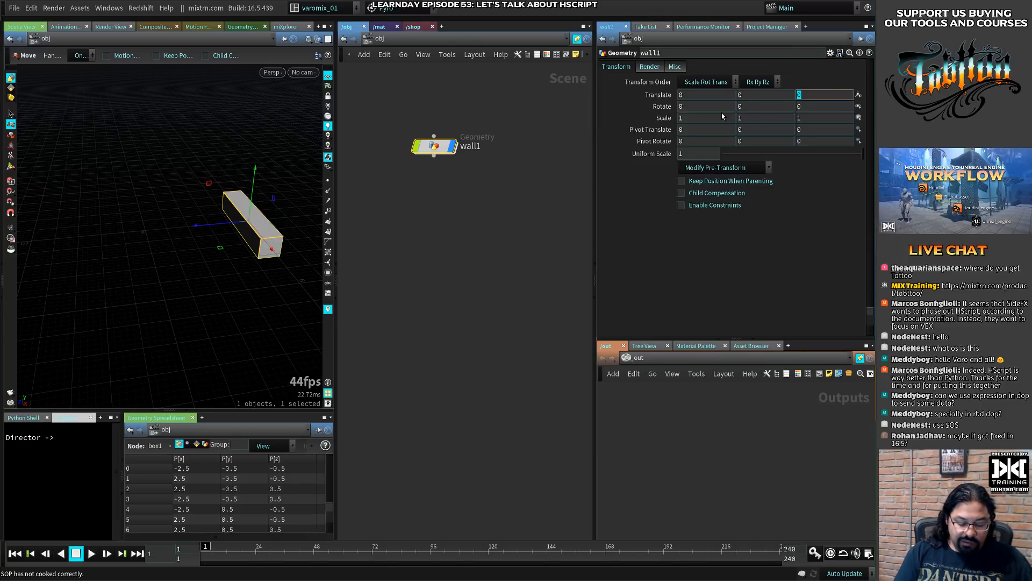
type("opd")
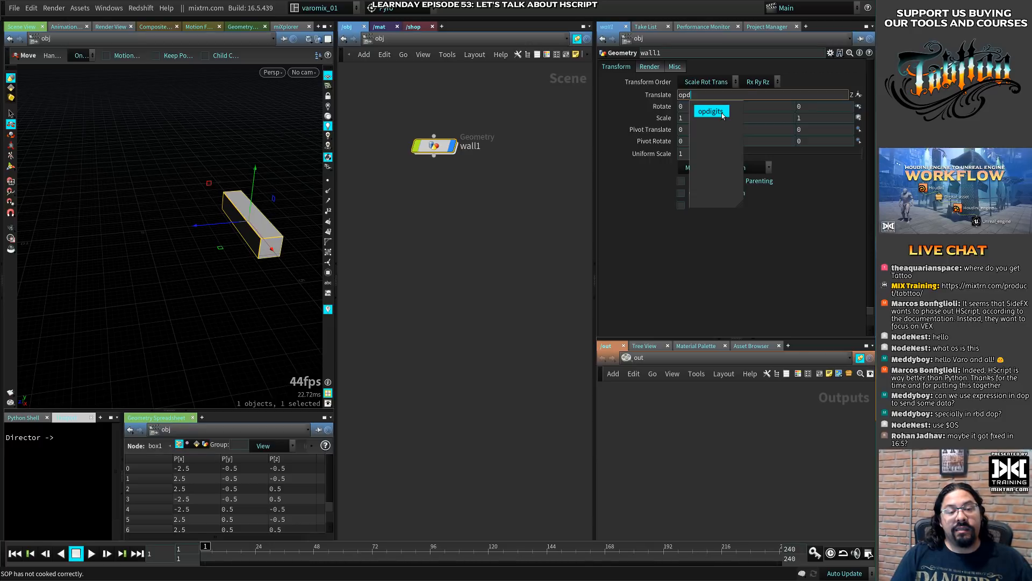
left_click(722, 113)
type("(")
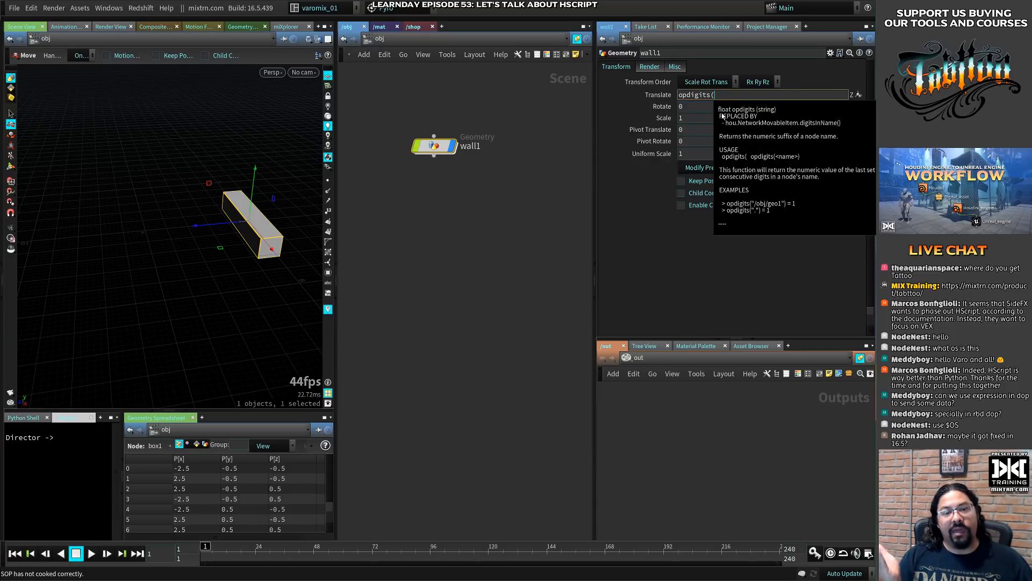
type("\"")
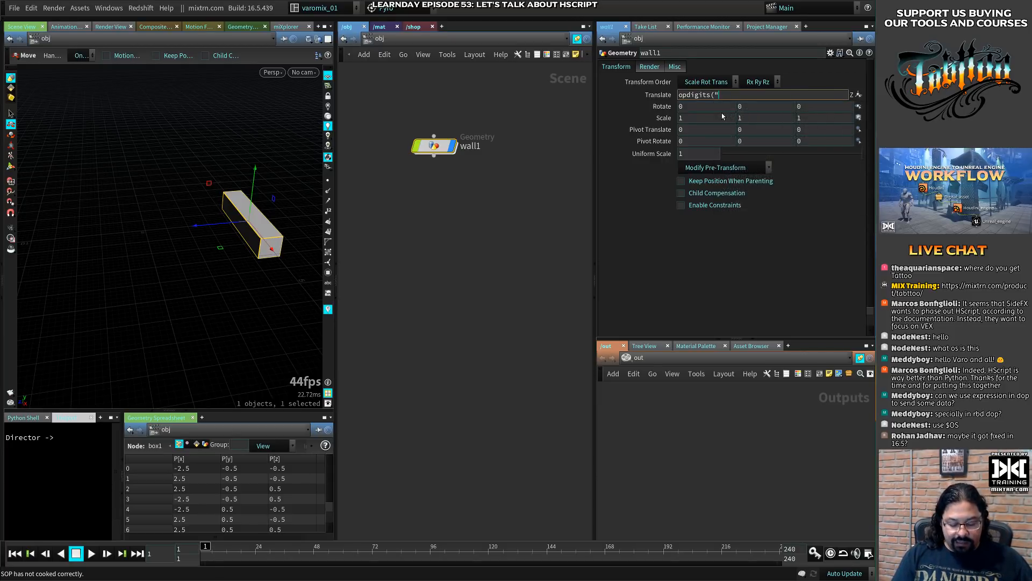
type(".\"")
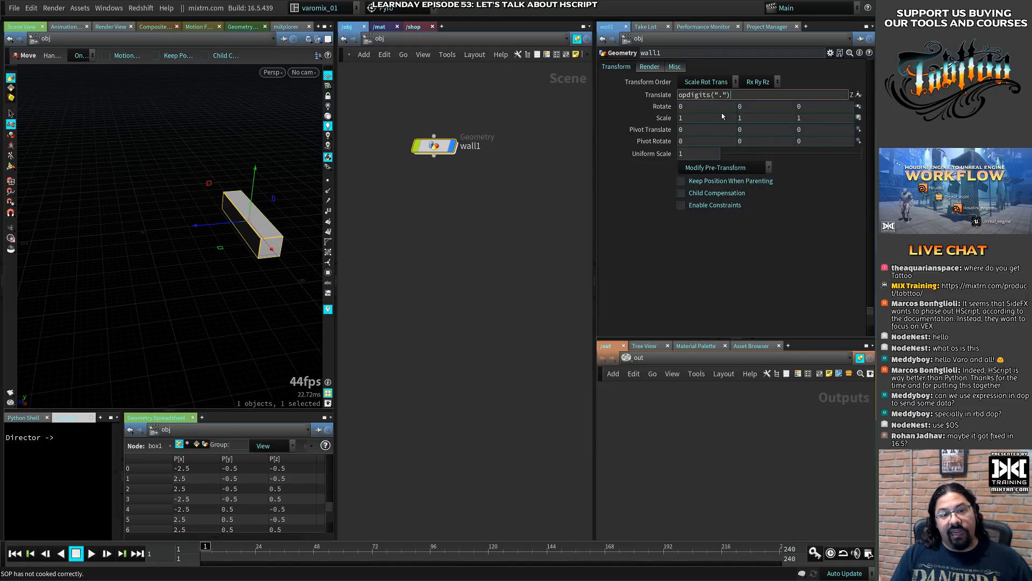
key("Return")
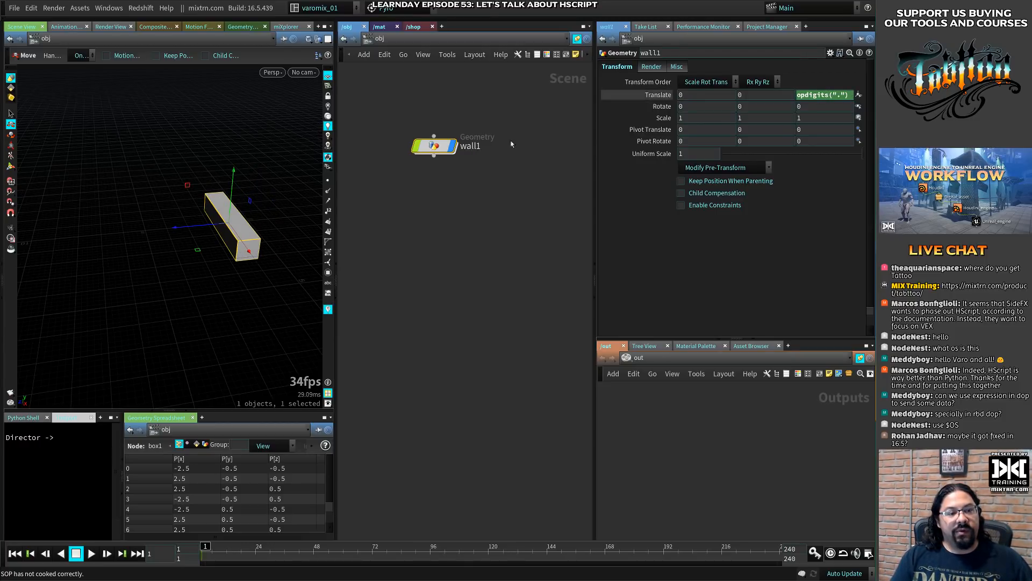
left_click(655, 96)
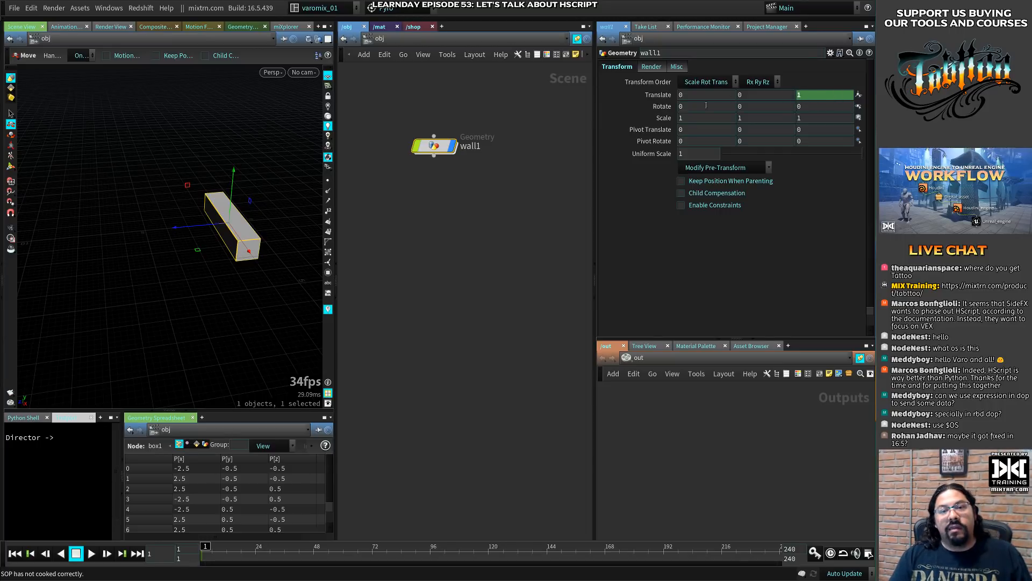
left_click(666, 95)
- Duplicate the wall object repeatedly down the network, from wall2 through wall6
mouse_move(433, 150)
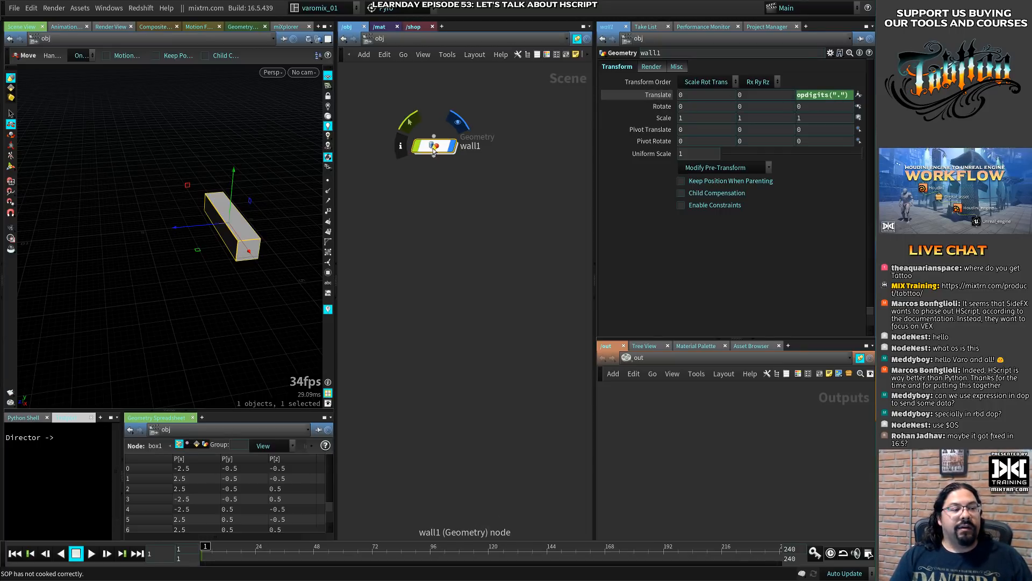
left_click_drag(433, 150, 432, 188, "alt")
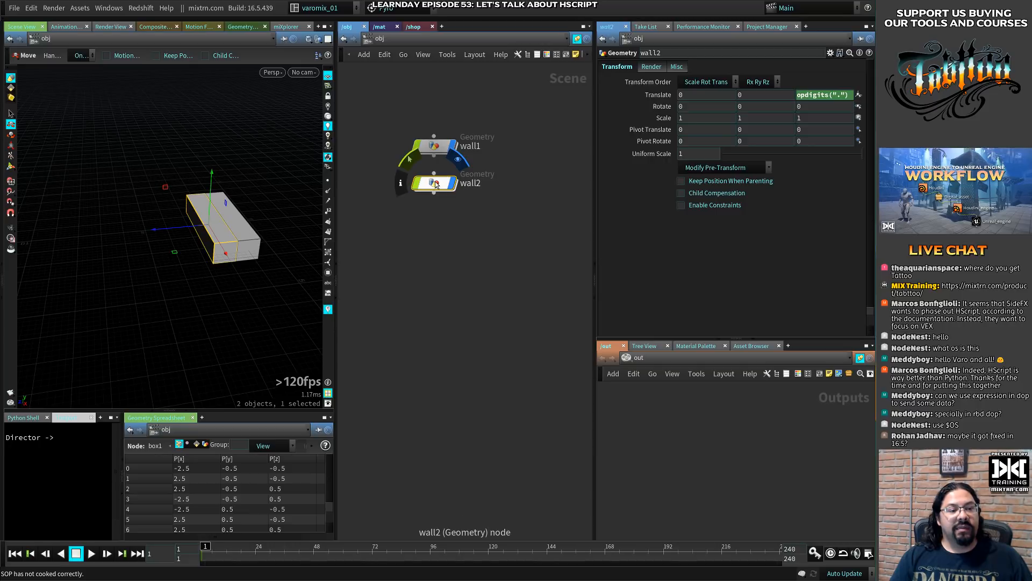
left_click_drag(434, 192, 430, 312)
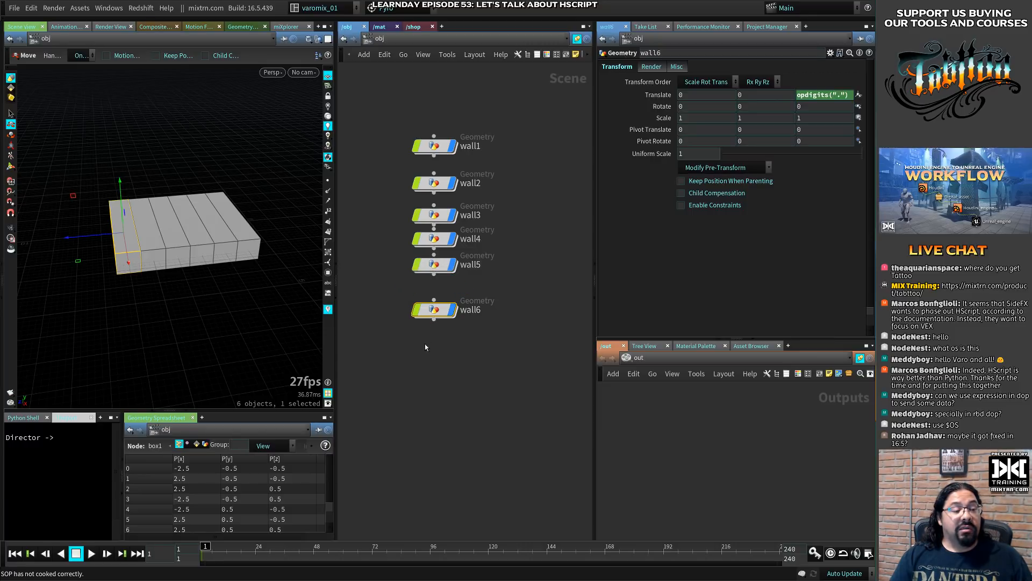
- Undo all the wall duplications back to the single wall1 object
key("ctrl+z")
key("ctrl+z")
key("ctrl+z")
key("ctrl+z")
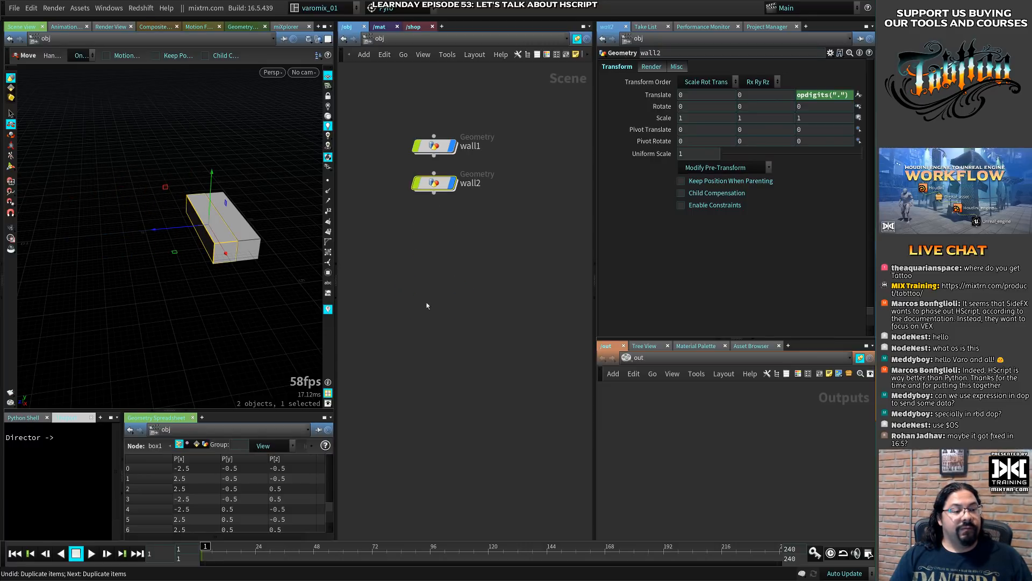
key("ctrl+z")
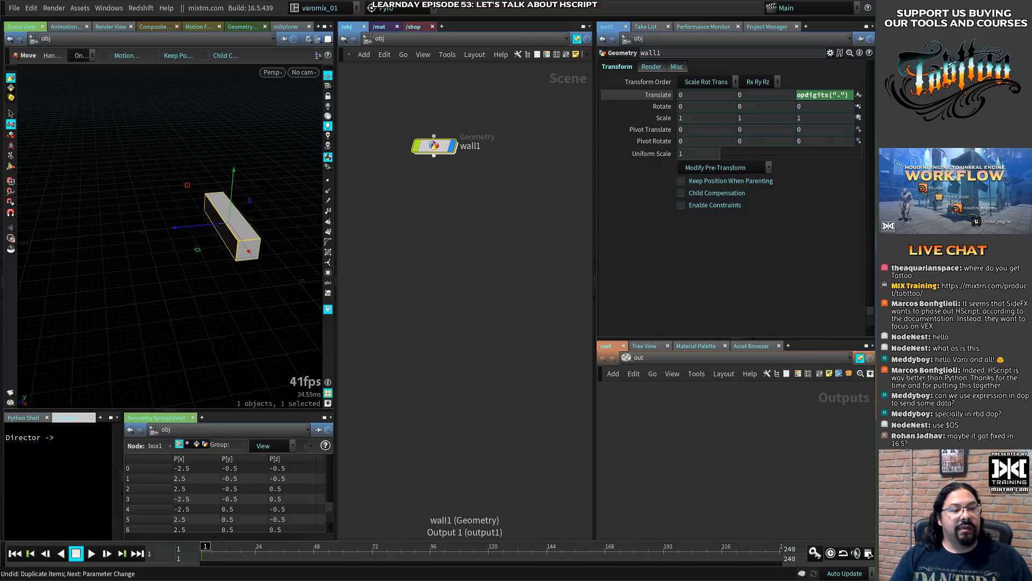
- Extend wall1's Z translation expression to opdigits(".") + 1 and rename the object wall0
left_click(845, 97)
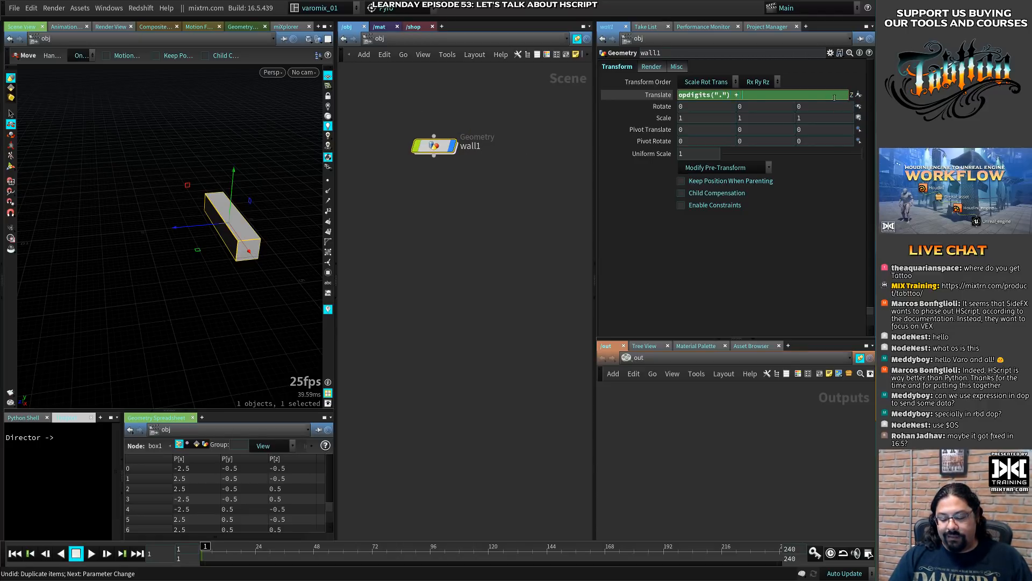
key("Return")
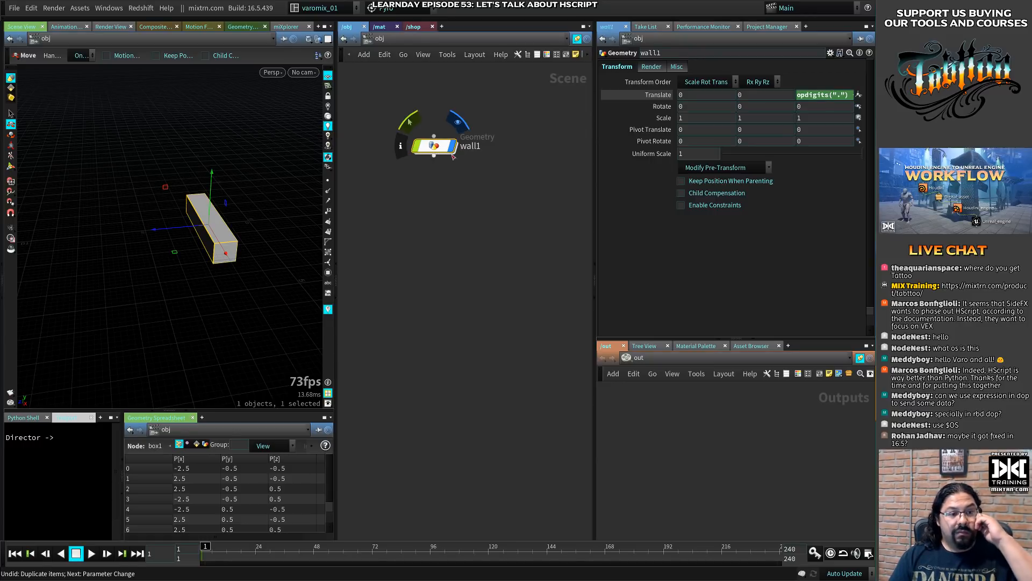
double_click(476, 146)
key("BackSpace")
type("0")
key("Return")
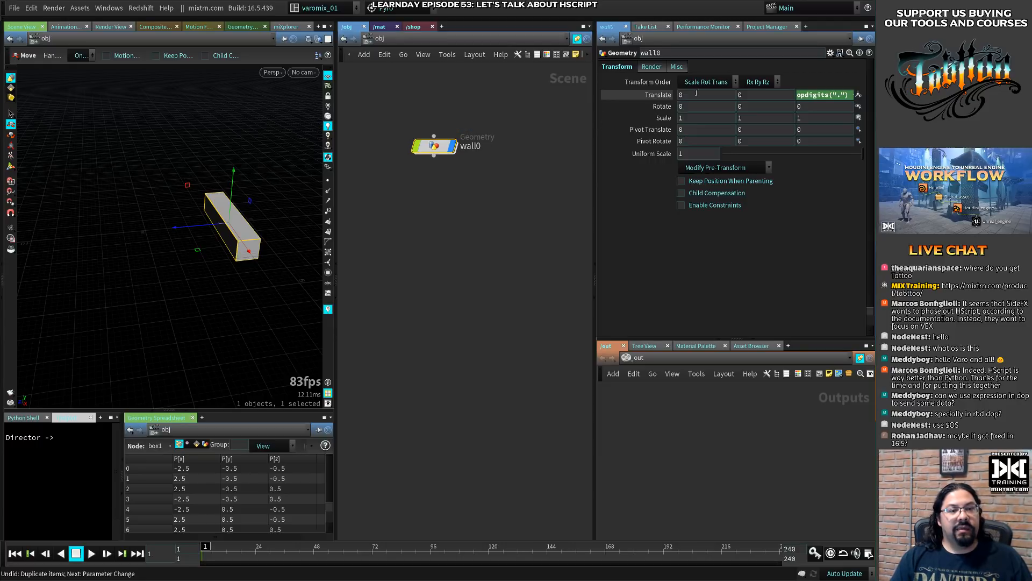
- Duplicate wall0 downward into wall1 and wall2, checking the evaluated Z translation of wall1
left_click_drag(434, 146, 431, 184, "alt")
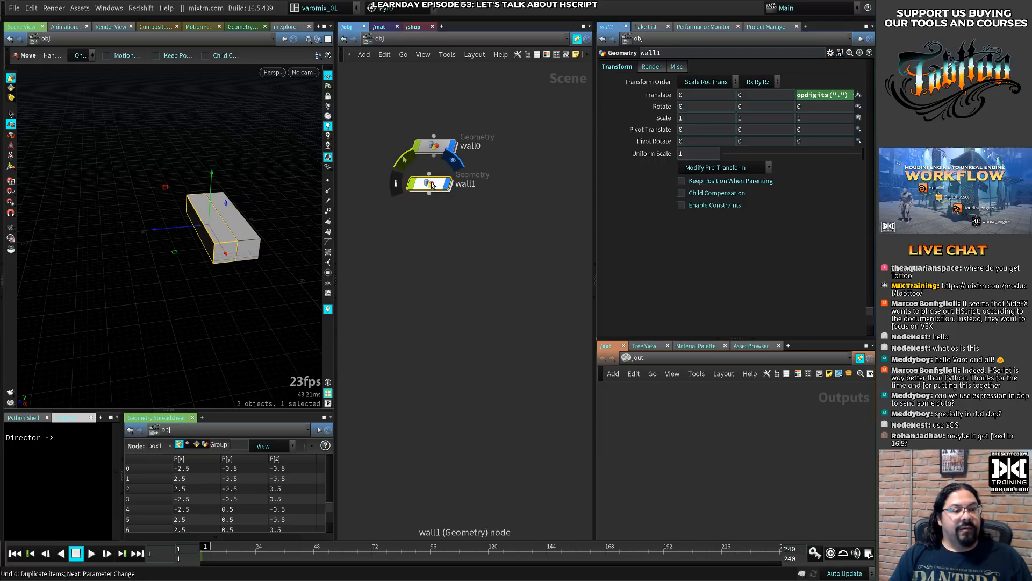
left_click(817, 95)
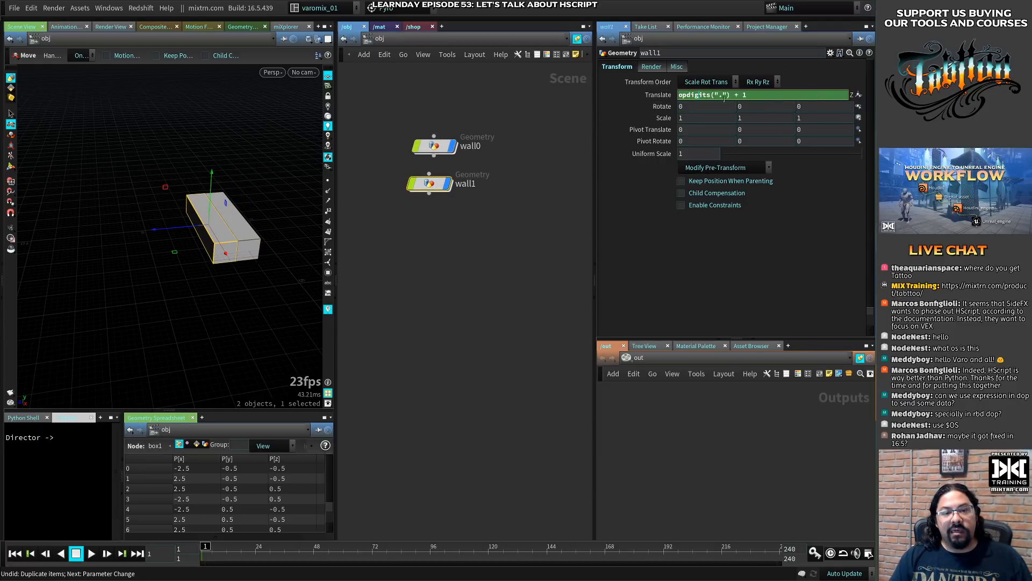
left_click(668, 96)
mouse_move(404, 160)
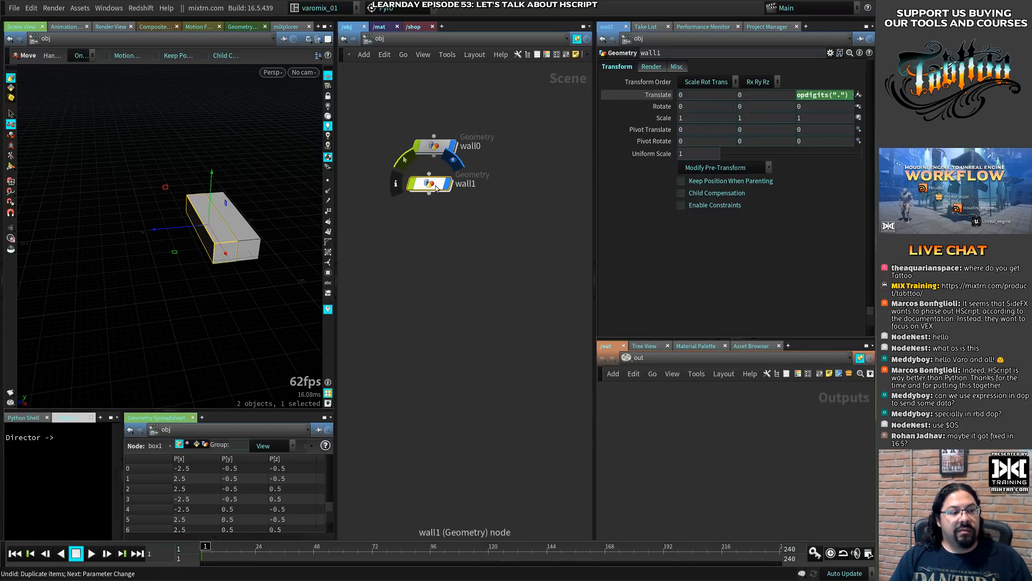
left_click_drag(424, 189, 445, 175, "alt")
- Change wall1's Z translation expression to opdigits(".") + 2
left_click(429, 184)
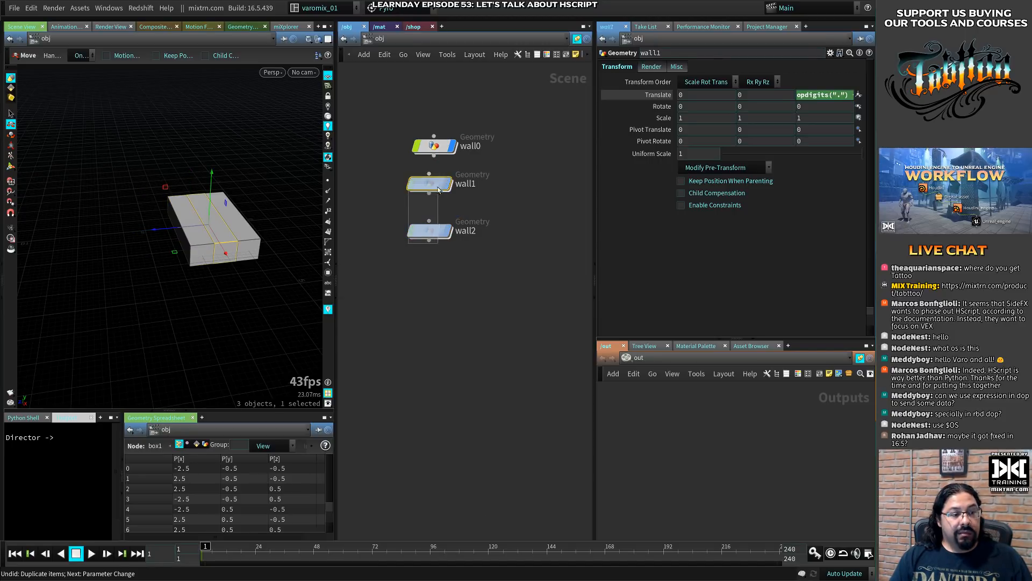
left_click(825, 95)
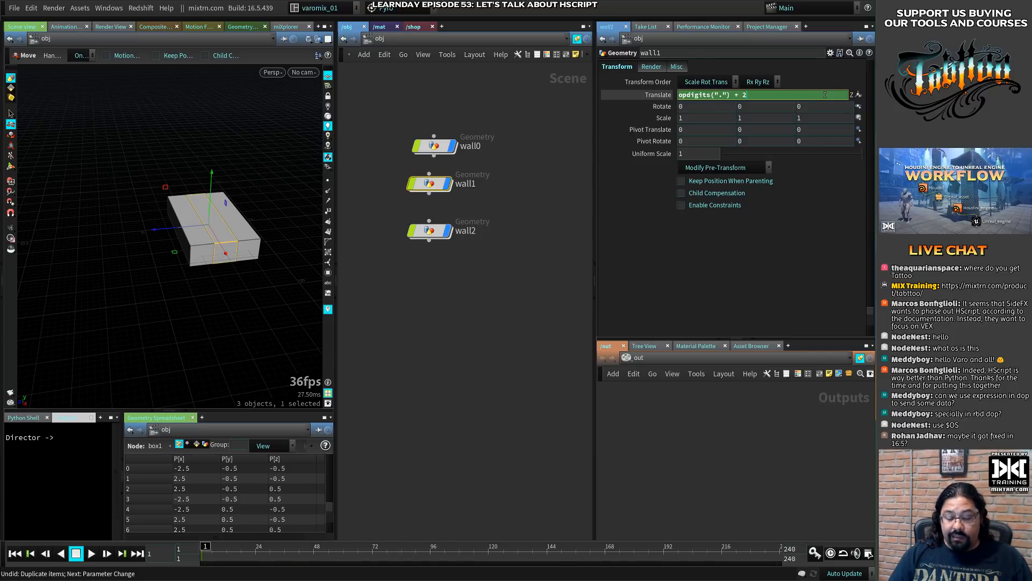
key("Return")
- Delete the wall1 and wall2 copies, then make and remove another trial duplicate of wall0
left_click_drag(448, 263, 432, 180)
key("Delete")
left_click(436, 149)
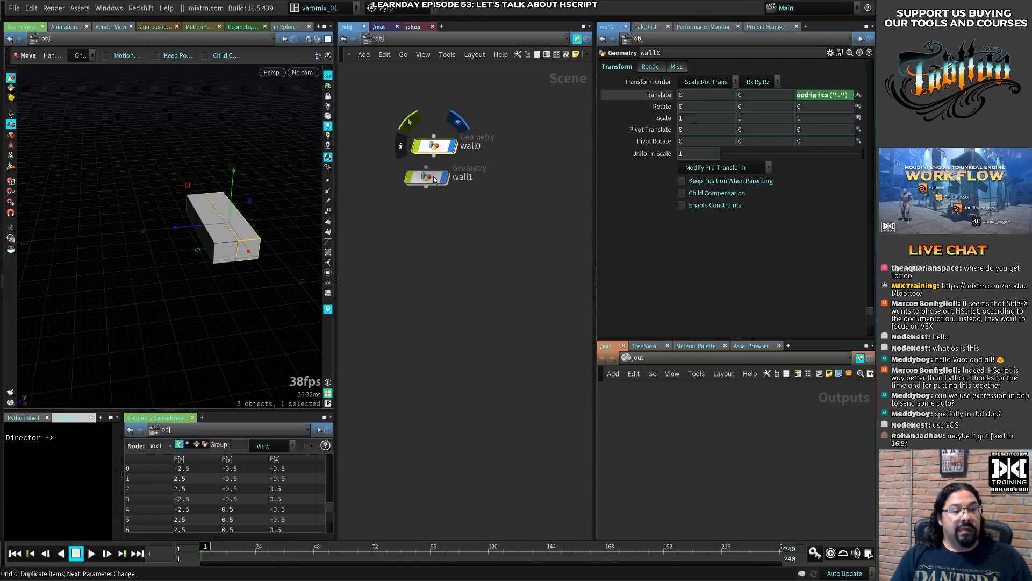
left_click(435, 191)
left_click_drag(402, 196, 425, 161)
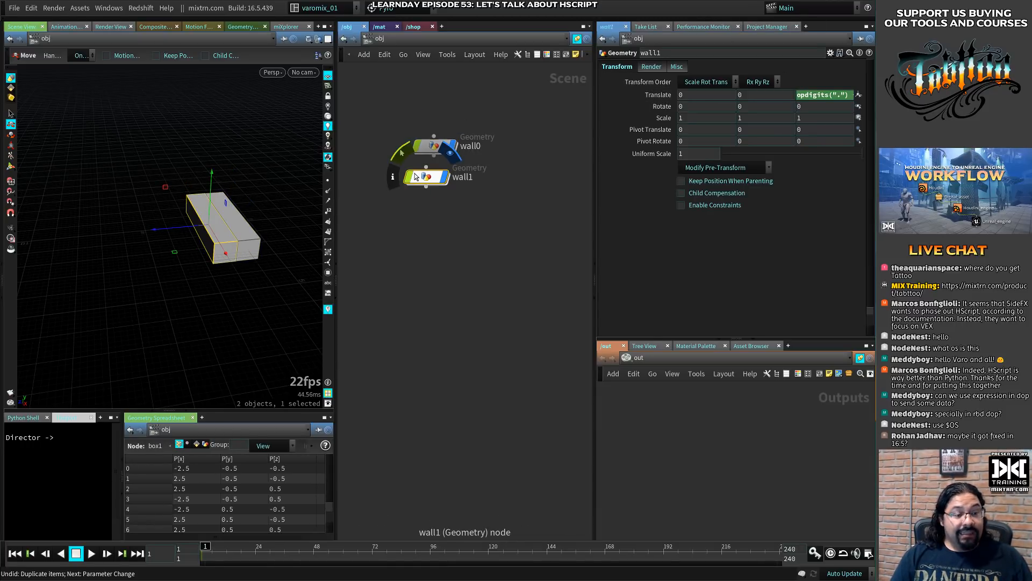
key("Delete")
- Change wall0's Z translation expression to opdigits(".") + 2
left_click(423, 150)
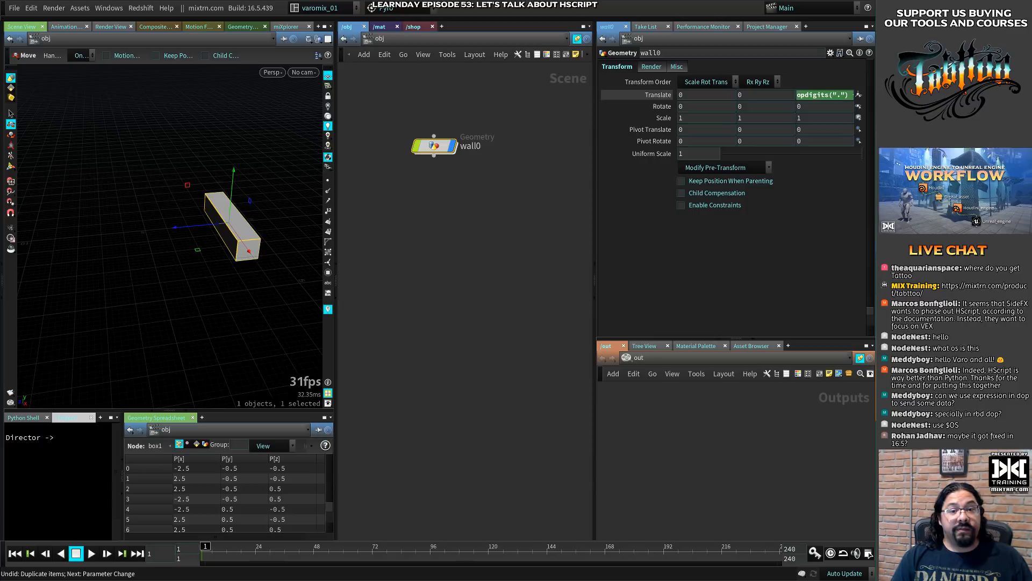
left_click(845, 95)
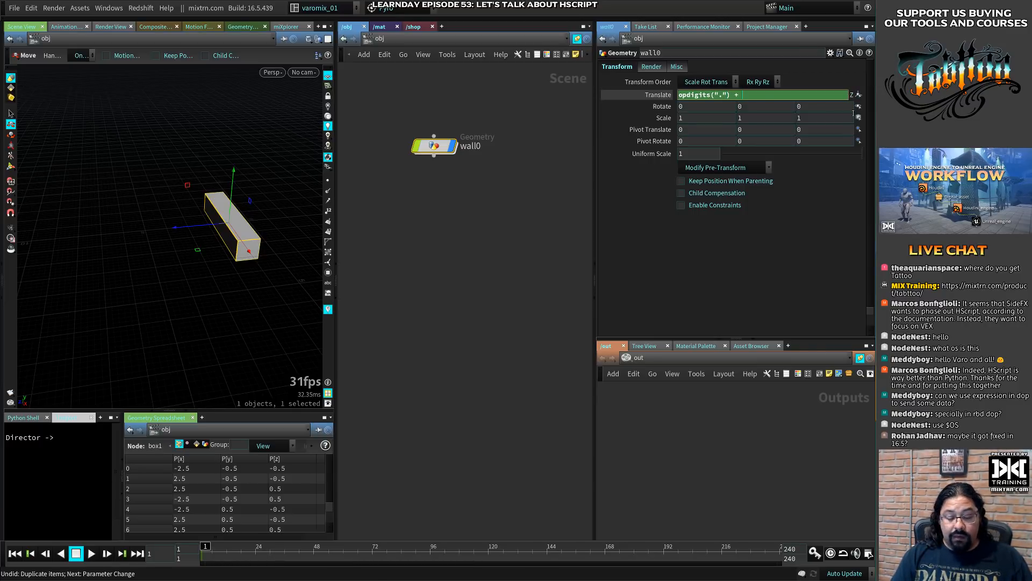
key("Return")
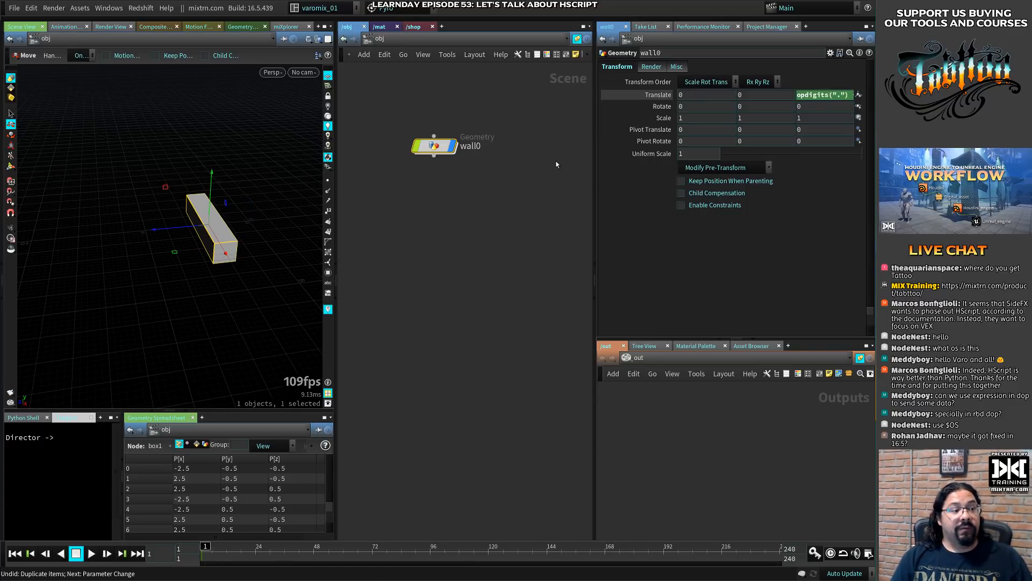
- Duplicate wall0 down the network through wall5 and move the wall0 and wall1 nodes slightly higher
left_click_drag(441, 149, 430, 197)
left_click_drag(429, 199, 429, 304, "alt")
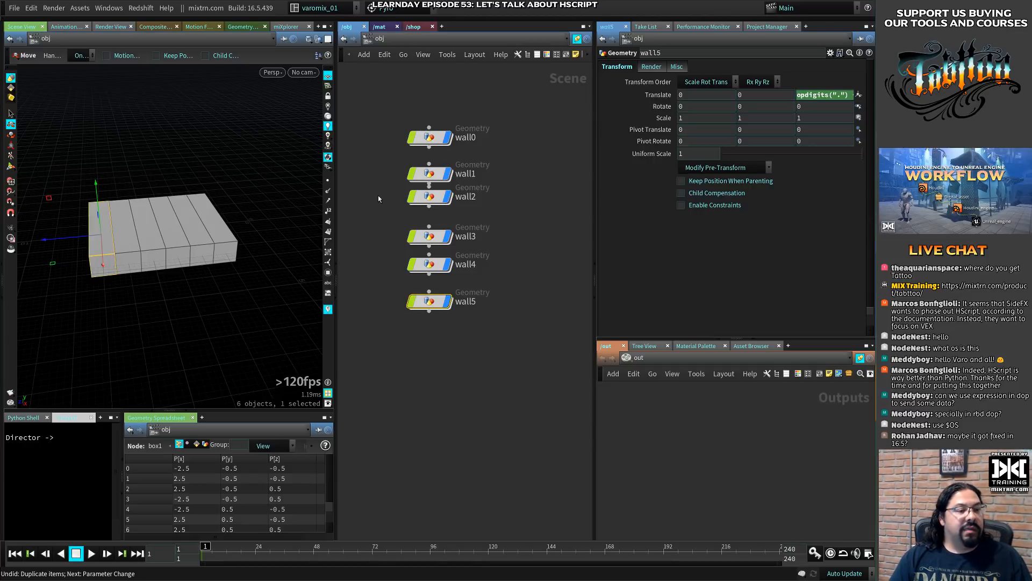
left_click_drag(439, 140, 438, 120)
left_click_drag(432, 174, 432, 154)
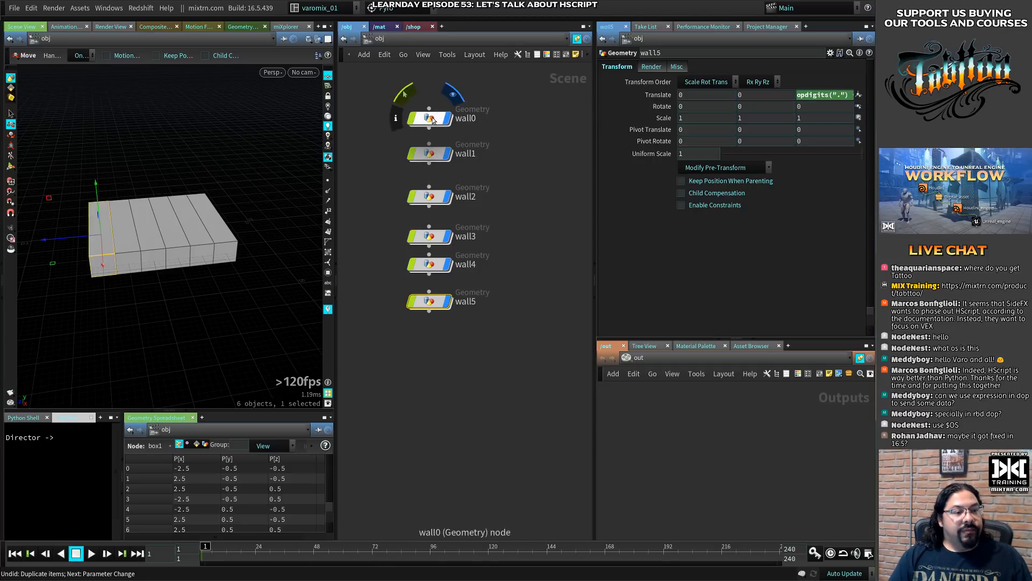
- Delete wall1 through wall5 and go inside the remaining wall0 object
left_click_drag(406, 338, 435, 141)
key("Delete")
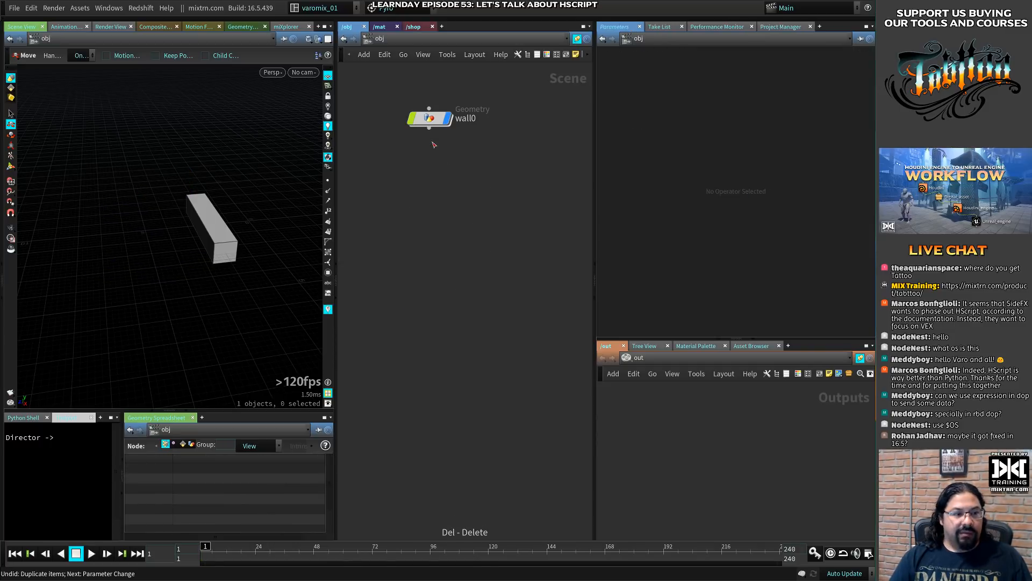
double_click(445, 125)
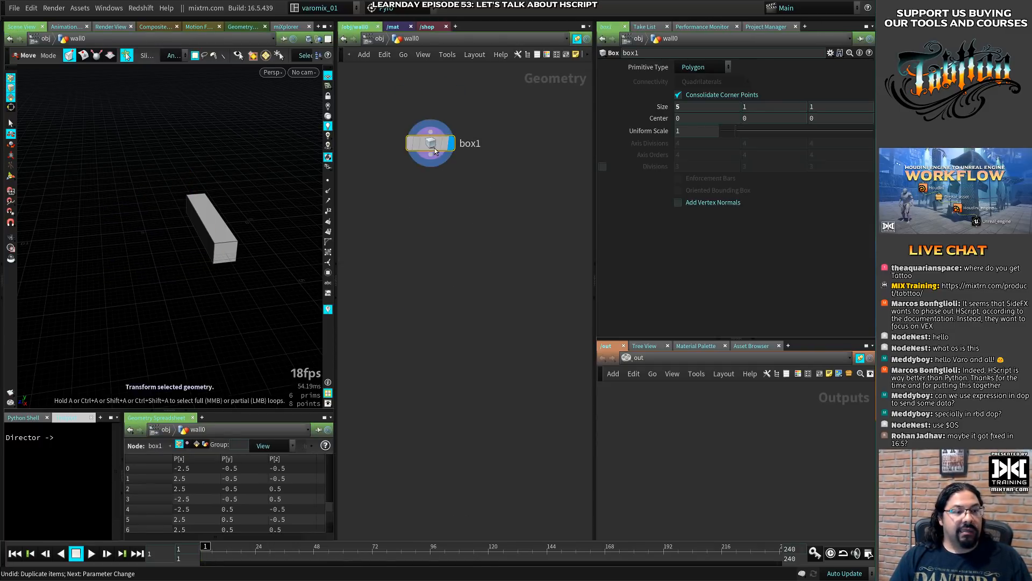
- Thin the box inside wall0 to a Z size of about 0.41 and return to the object level
key("Return")
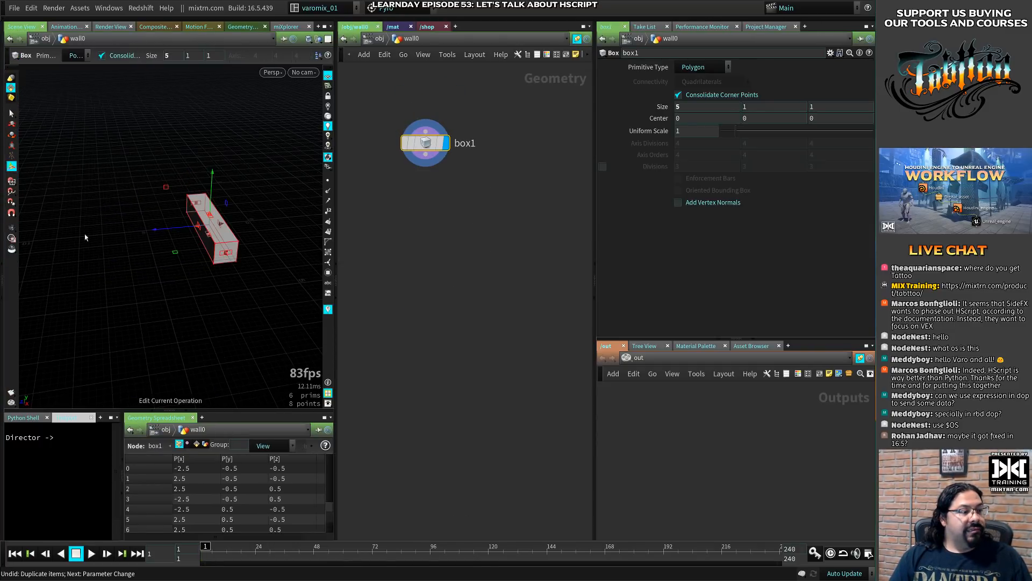
left_click_drag(192, 237, 204, 231)
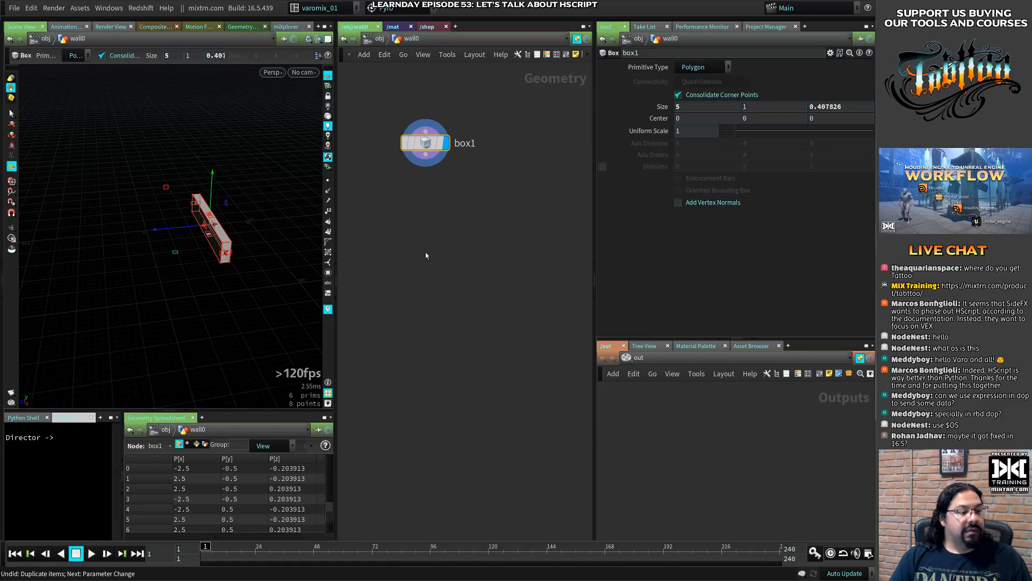
key("u")
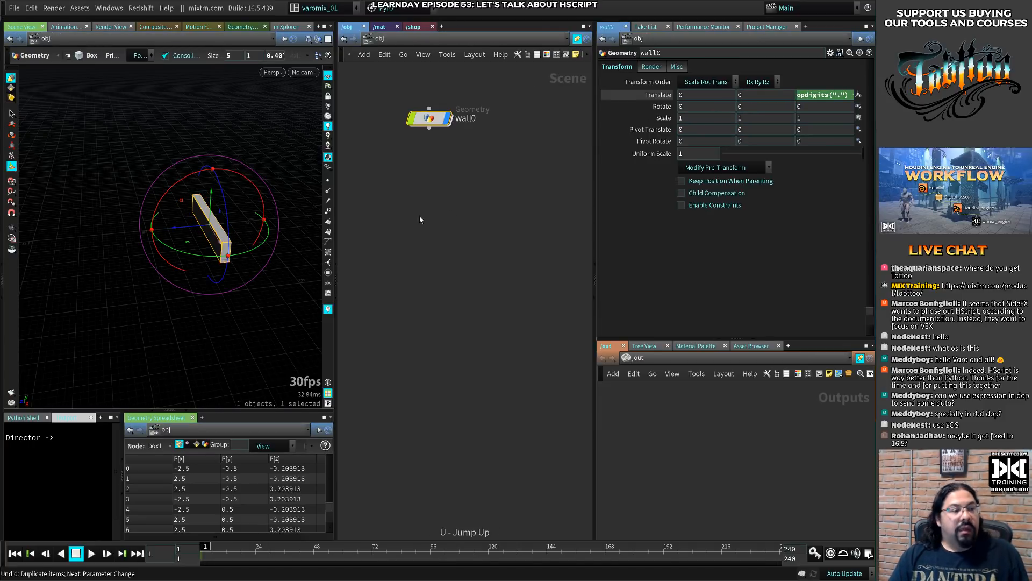
- Duplicate wall0 down the network as wall1 through wall3, and delete these trial copies
left_click_drag(436, 126, 425, 296, "alt")
left_click_drag(387, 346, 433, 154)
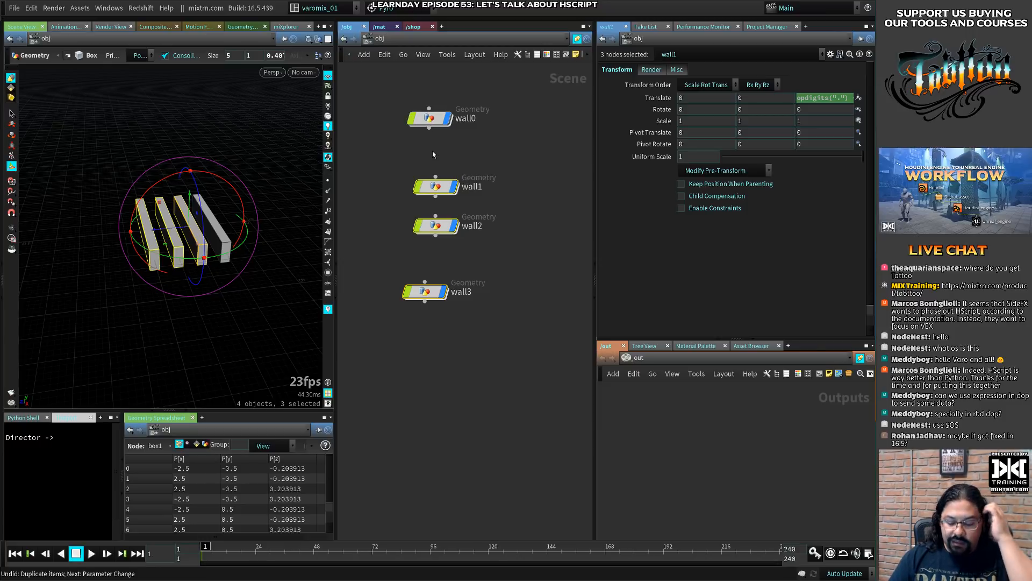
key("Delete")
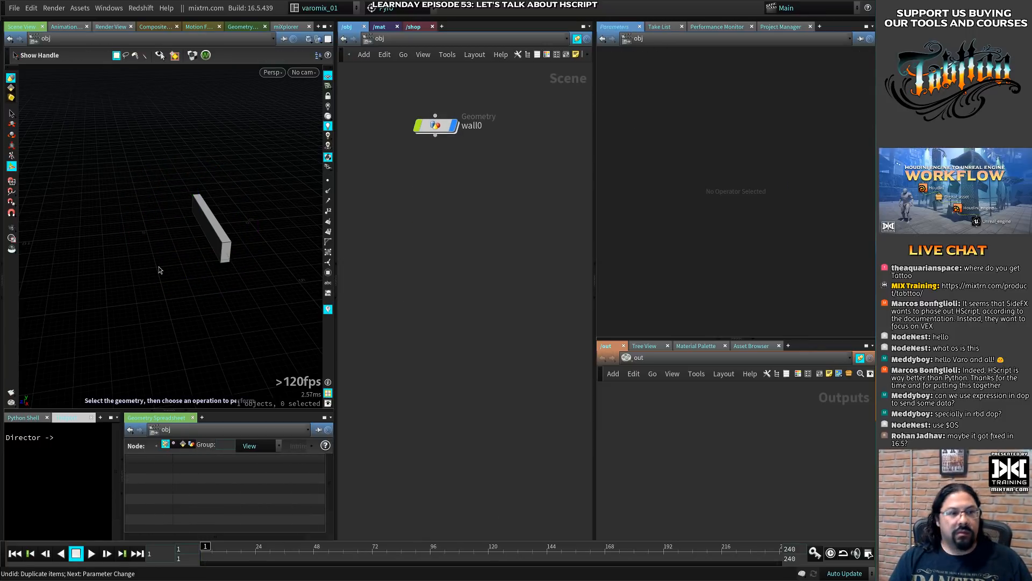
- Switch to the /mat network and add a Principled Shader node
left_click(380, 27)
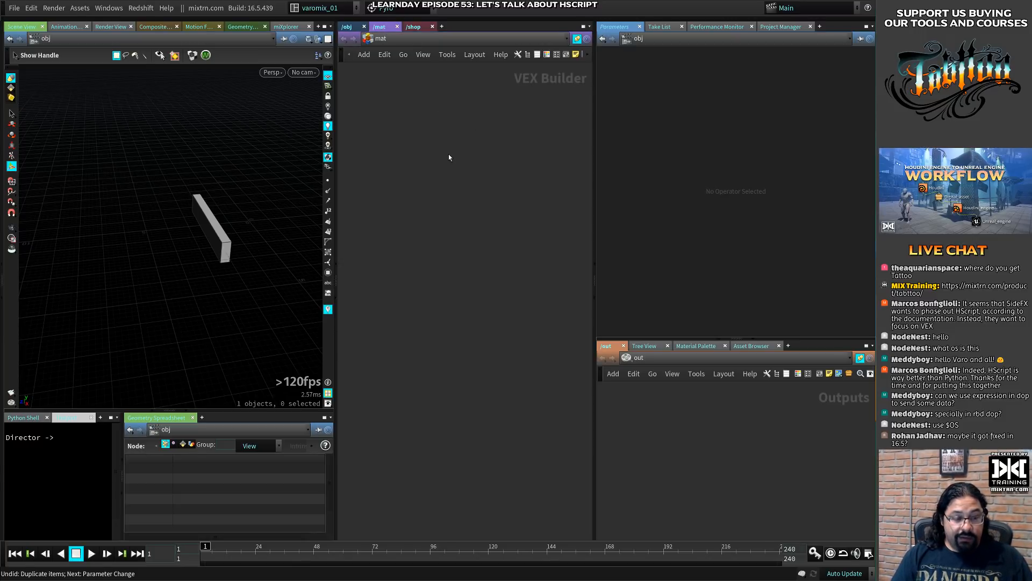
key("Tab")
type("prin")
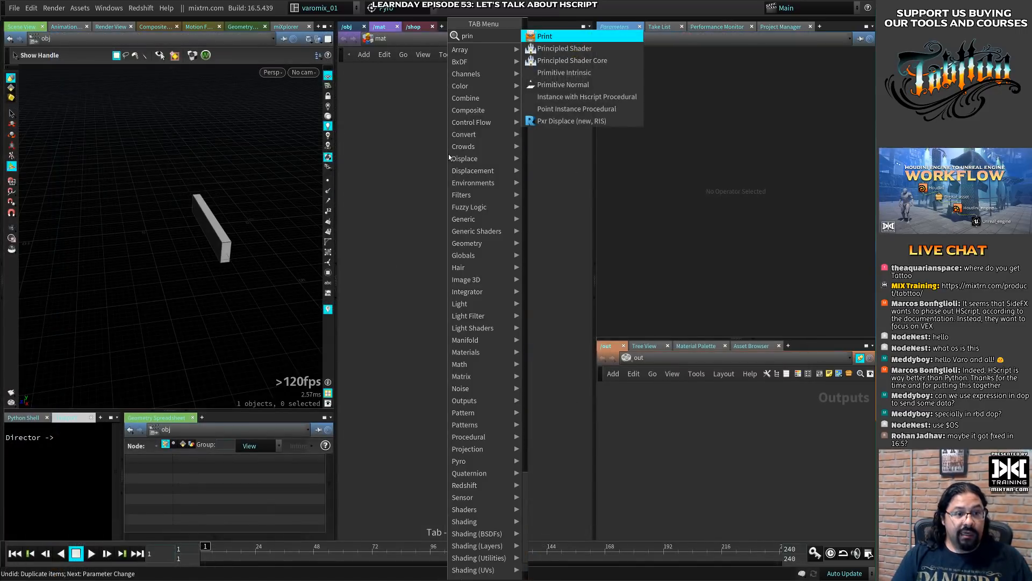
left_click(402, 154)
key("ctrl+Tab")
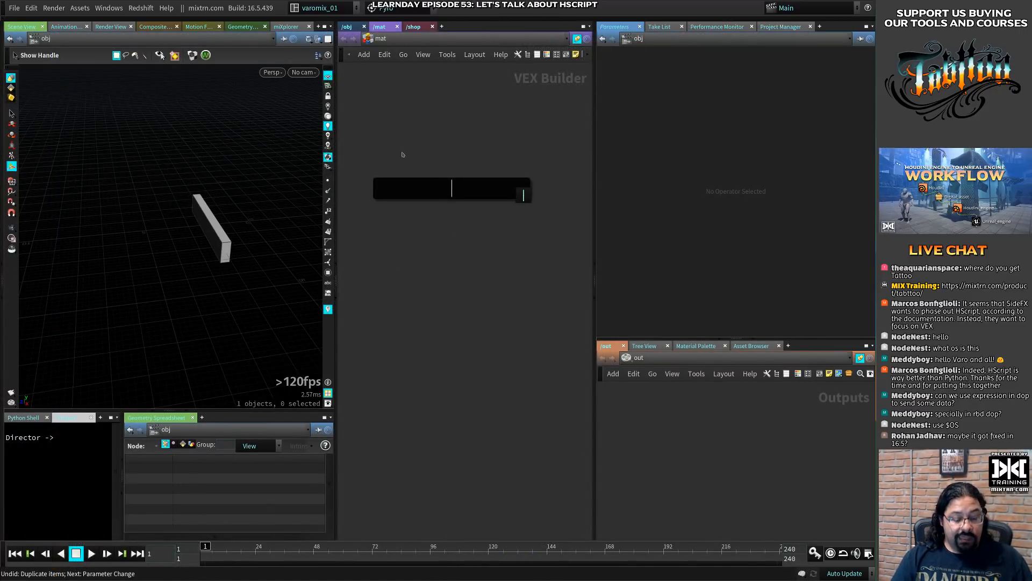
type("prin")
key("Down")
key("Return")
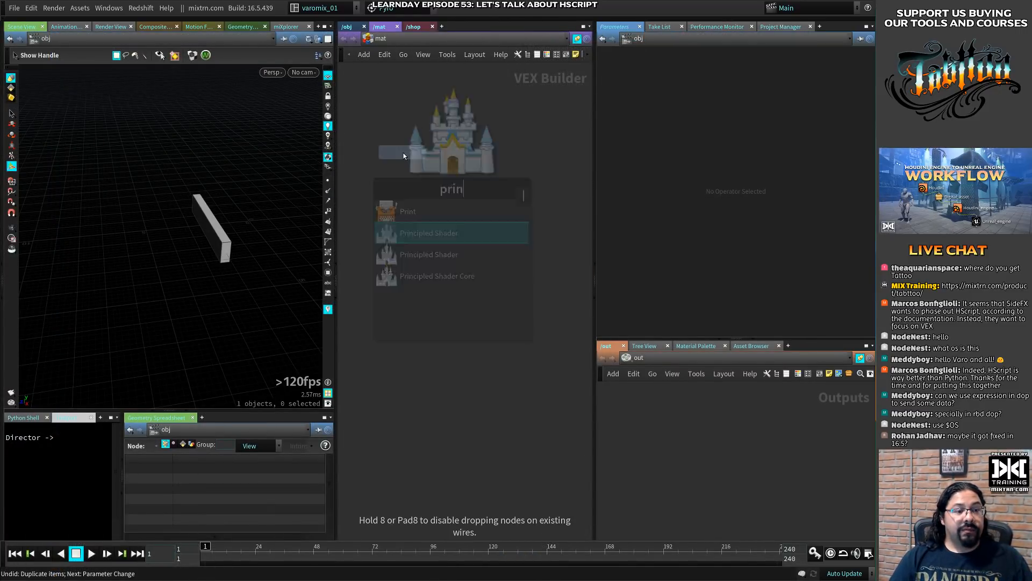
left_click(466, 154)
- Rename the Principled Shader as wall1 and collapse its list of inputs
double_click(467, 136)
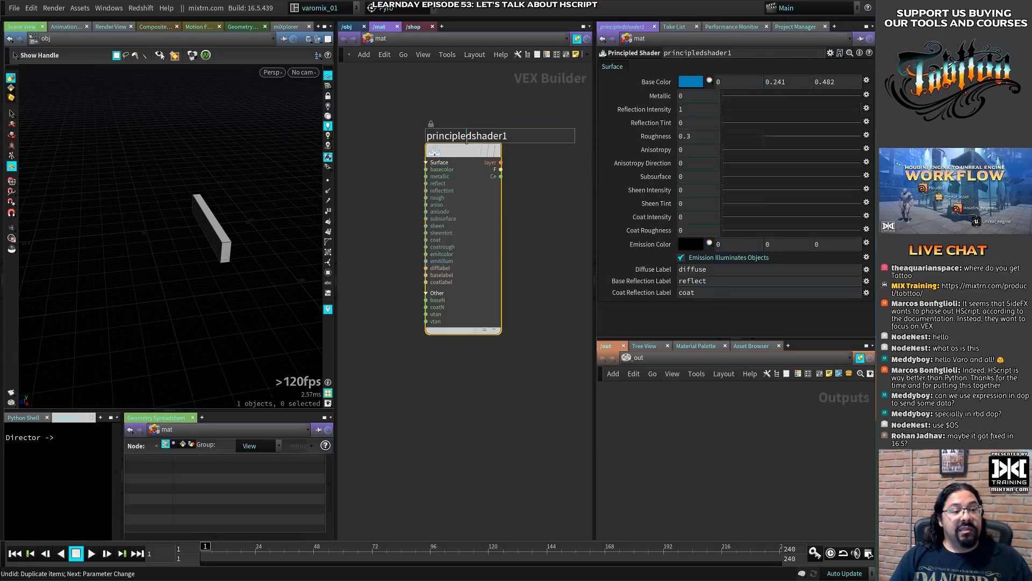
type("W")
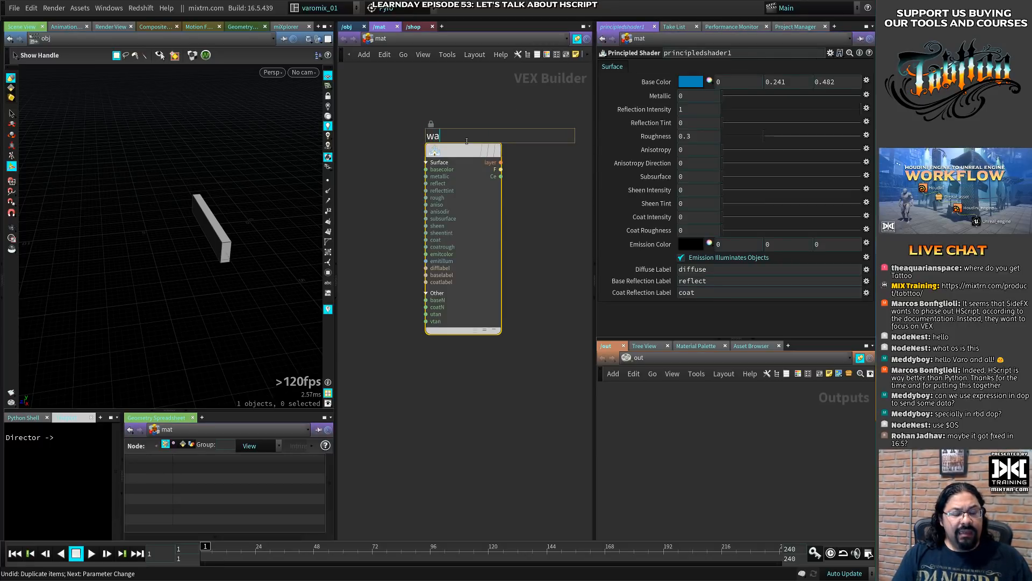
key("Return")
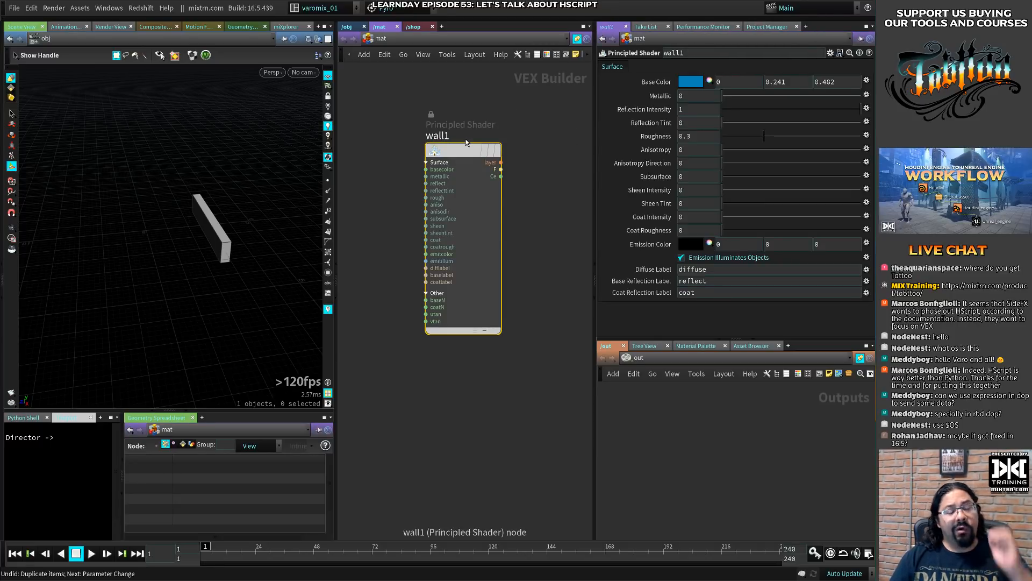
left_click(498, 330)
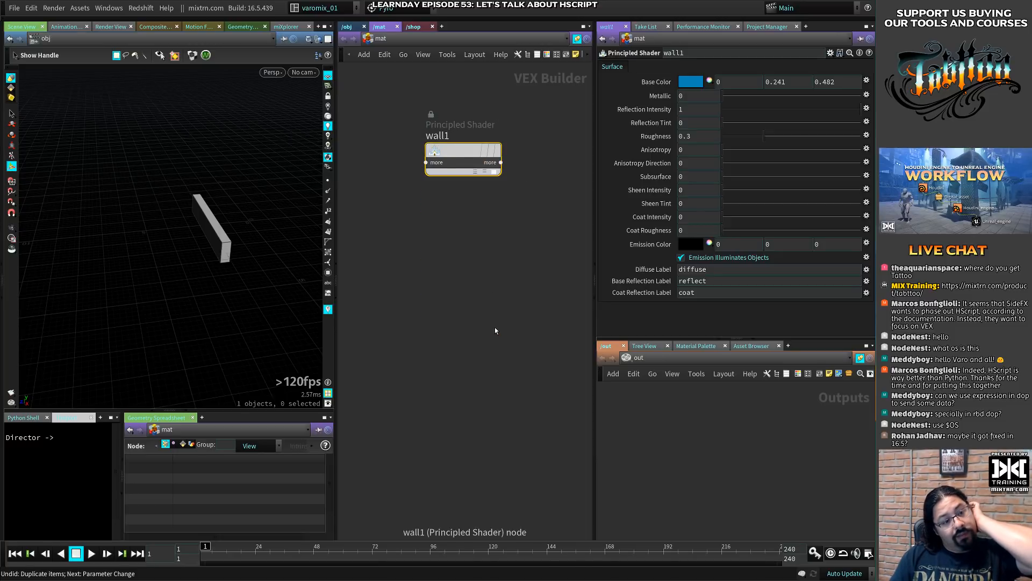
- Move the wall1 shader slightly higher and duplicate it down the network through wall10
left_click_drag(451, 155, 450, 130)
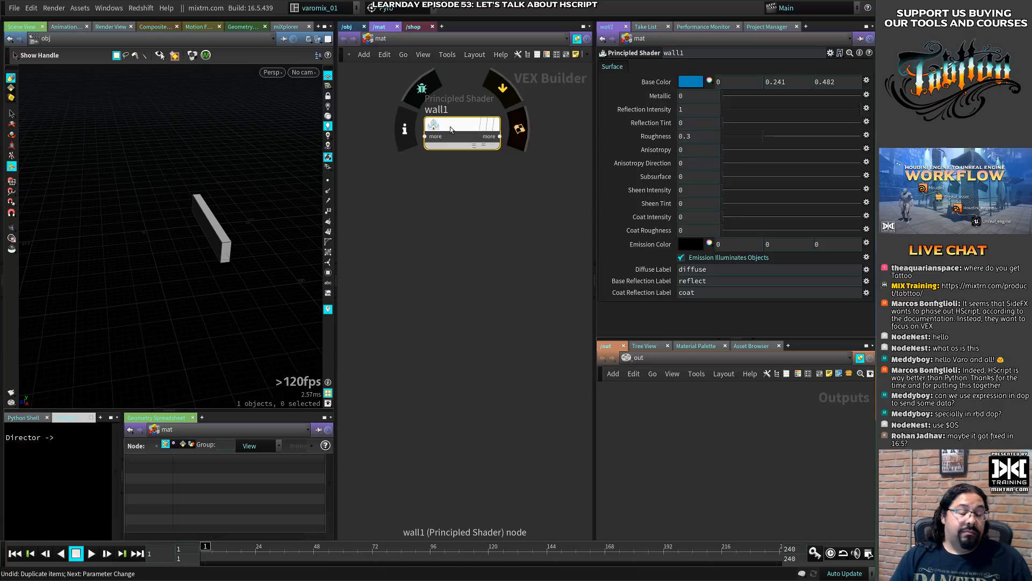
left_click_drag(450, 129, 433, 471, "alt")
middle_click_drag(434, 471, 433, 308)
left_click_drag(433, 308, 437, 469, "alt")
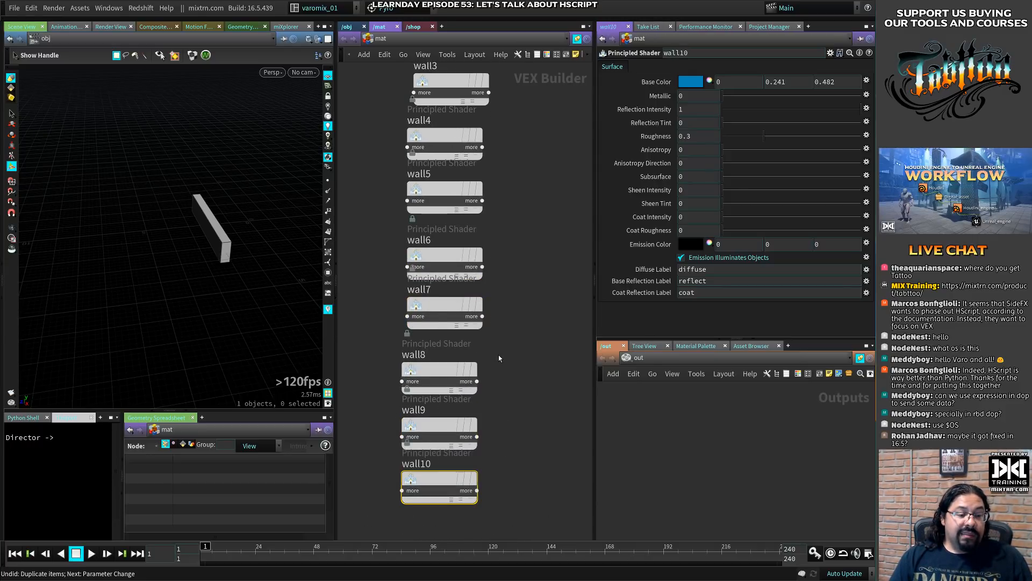
- Select all ten wall shaders and align them into an evenly spaced vertical column
key("h")
left_click_drag(409, 150, 541, 498)
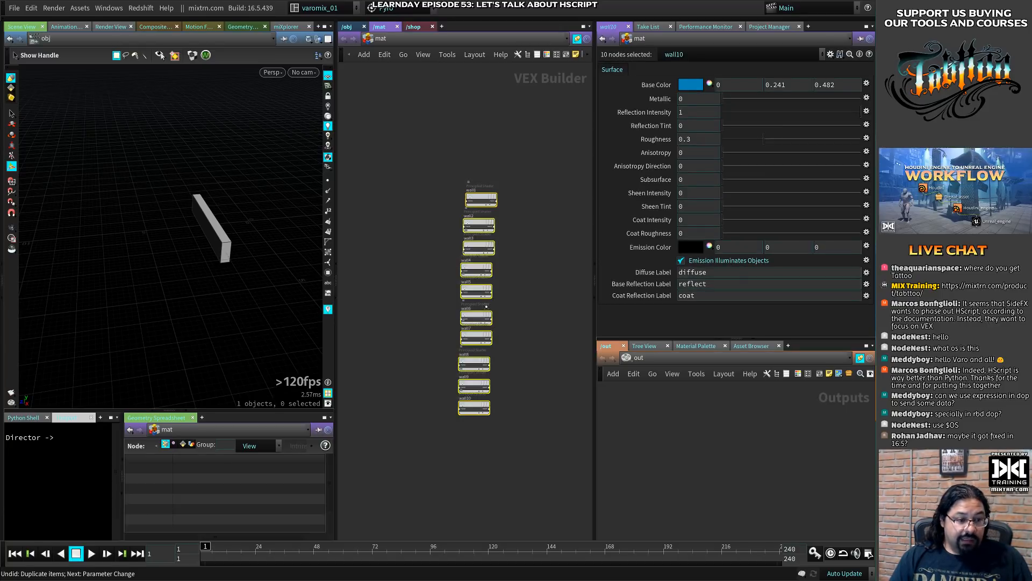
key("a")
left_click_drag(486, 307, 483, 242)
left_click(408, 149)
- Set the wall2 shader's base color to olive green (0.25, 0.5, 0)
left_click_drag(408, 149, 490, 195)
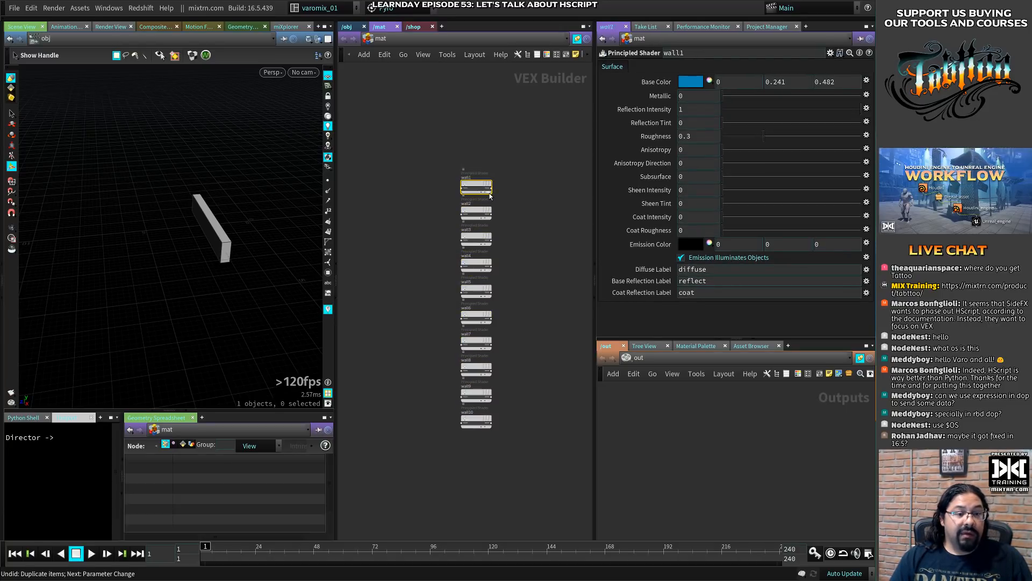
left_click_drag(408, 205, 493, 224)
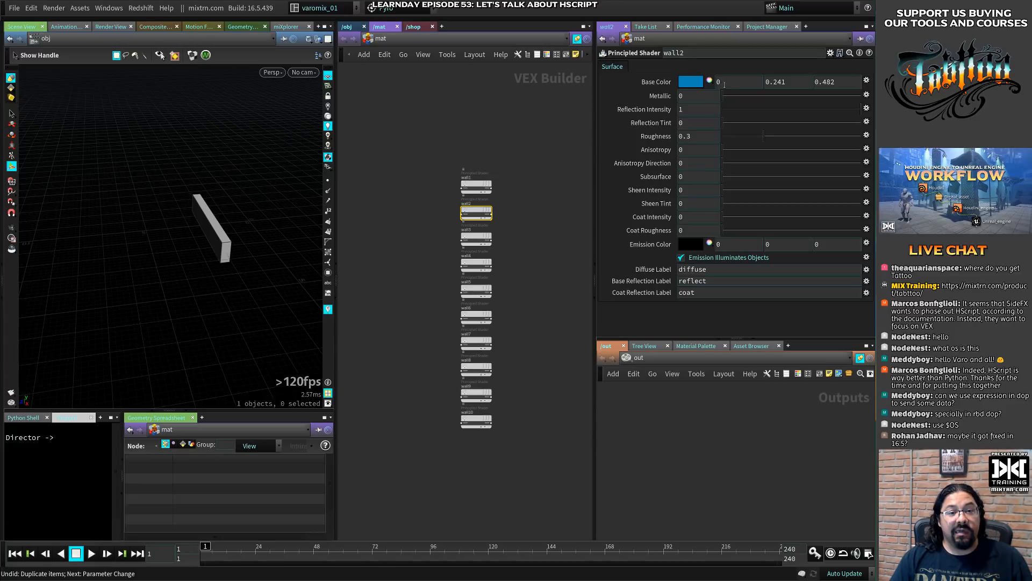
left_click(694, 84)
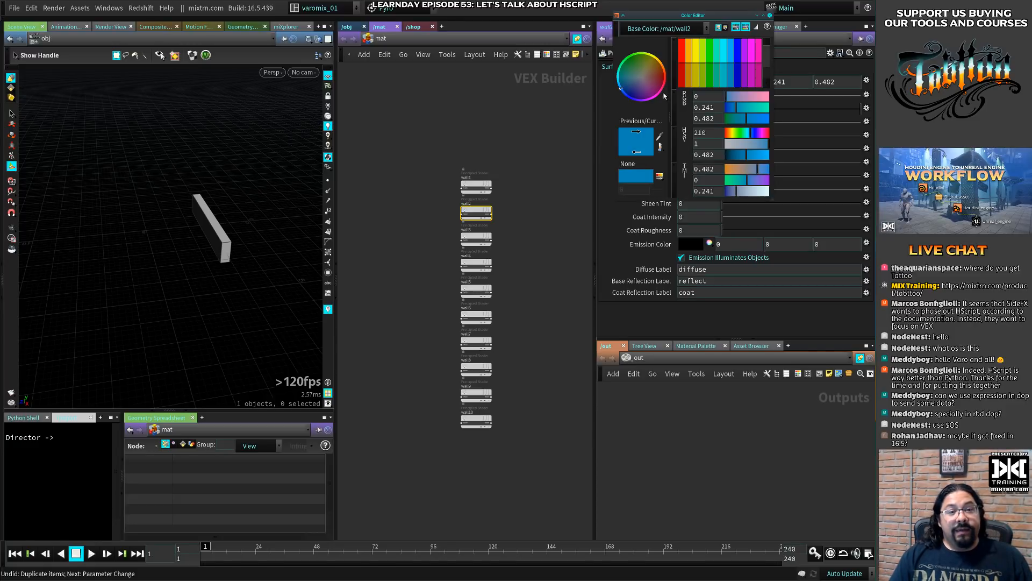
left_click(706, 79)
left_click(770, 15)
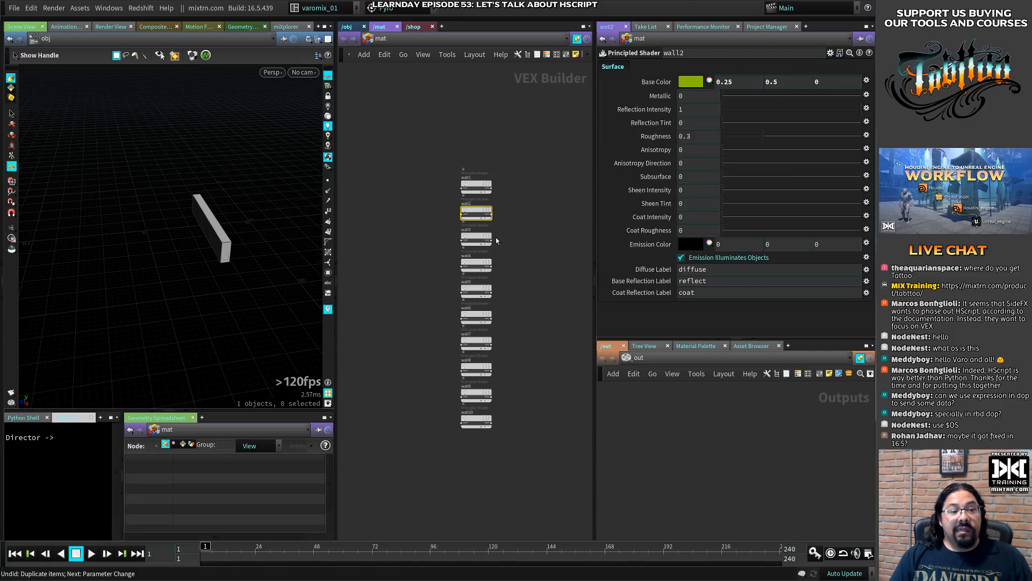
- Set the wall3 shader's base color to blue (0, 0, 0.9)
left_click(477, 239)
left_click(692, 83)
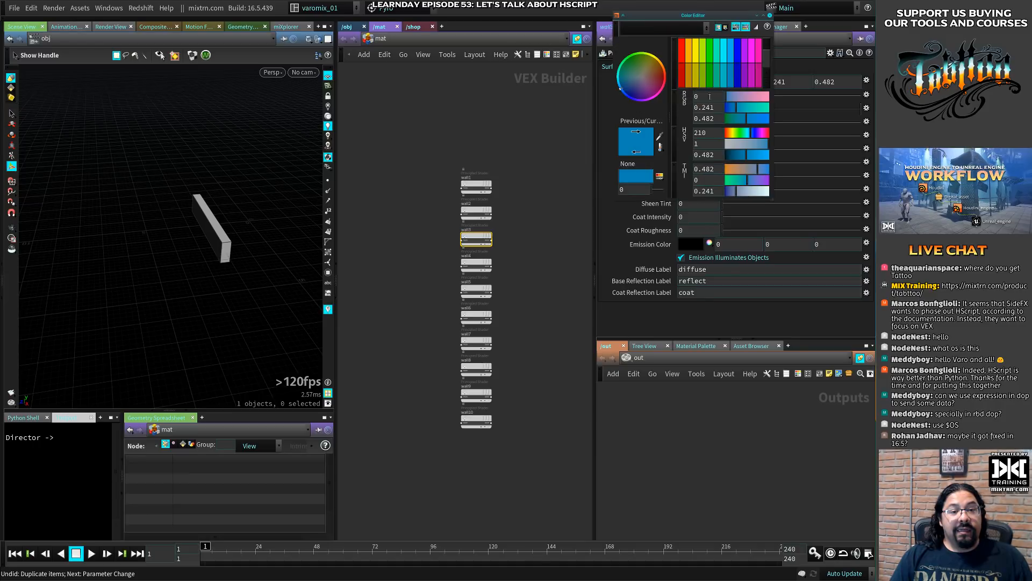
left_click(740, 70)
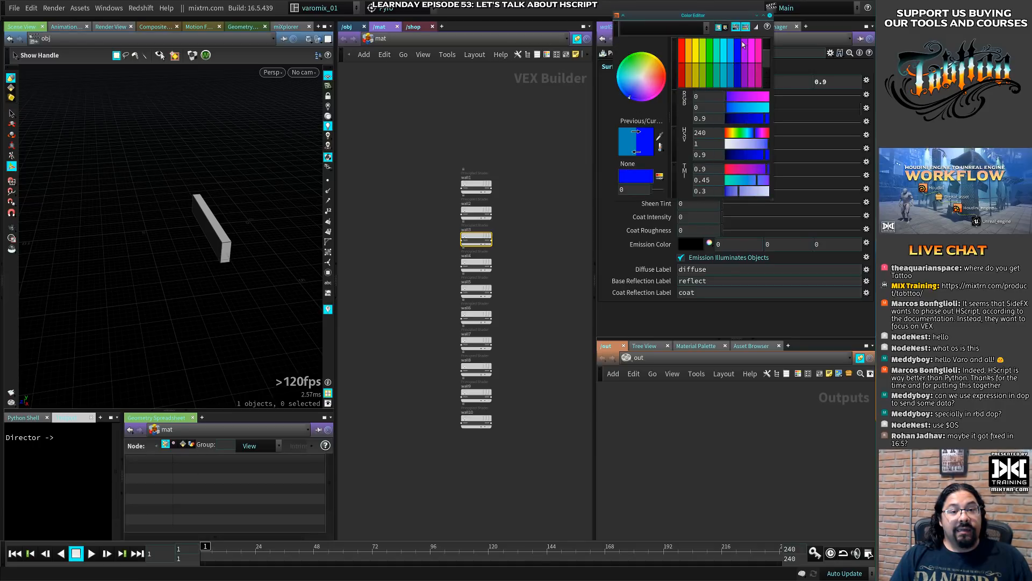
left_click(770, 16)
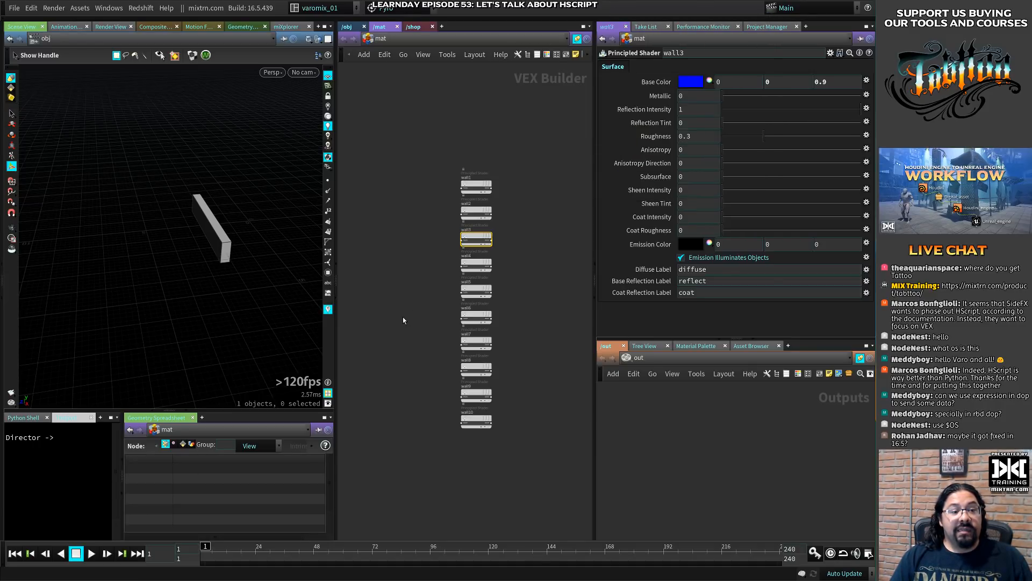
- Delete the wall6 through wall10 shaders
left_click_drag(398, 435, 504, 314)
key("Delete")
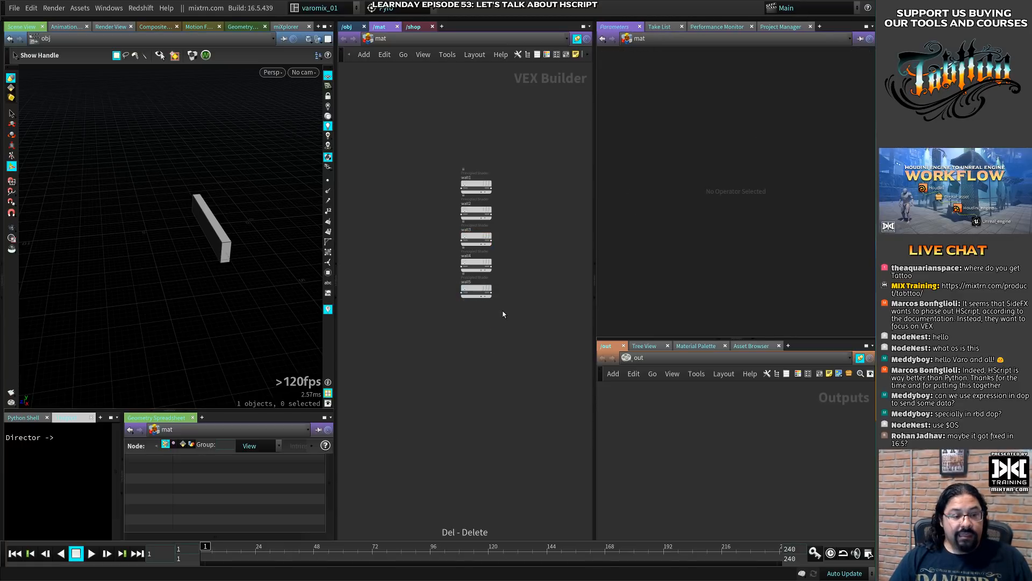
- Set the wall4 shader's base color to green (0, 0.9, 0)
scroll(501, 300, "up", 5)
middle_click_drag(522, 173, 512, 262)
left_click_drag(510, 253, 413, 286)
left_click_drag(506, 295, 460, 316)
left_click(697, 82)
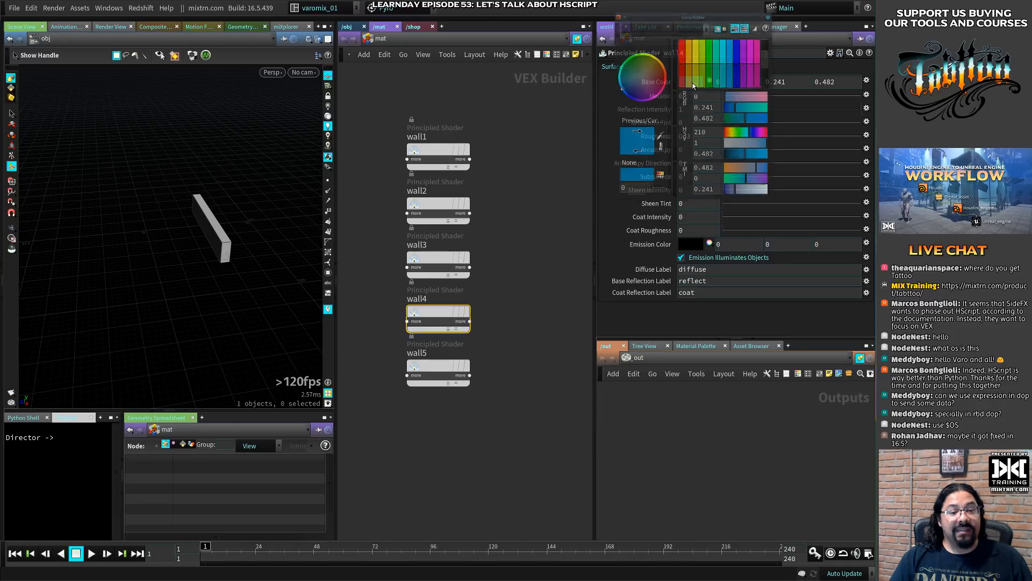
left_click(711, 47)
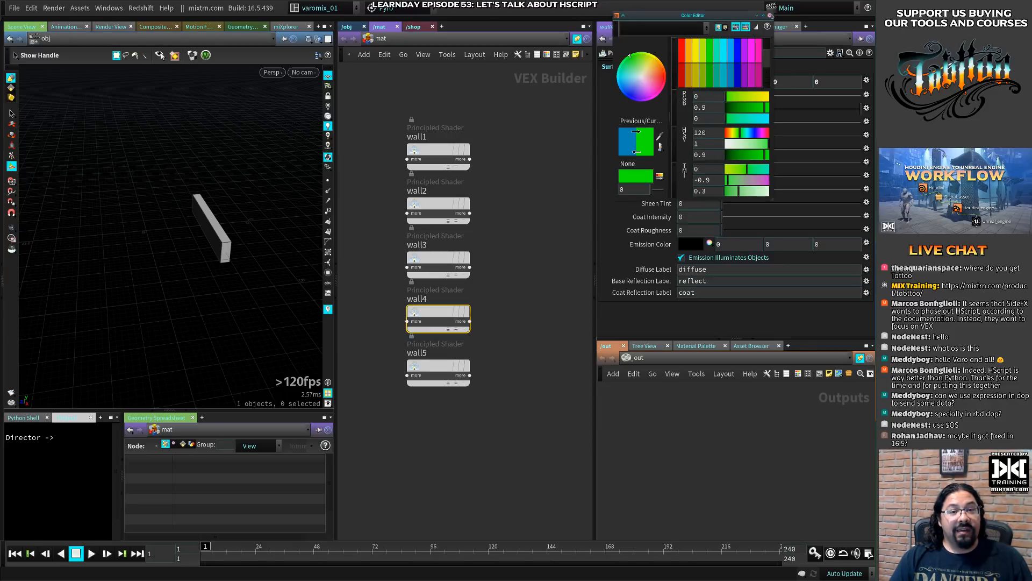
left_click(770, 15)
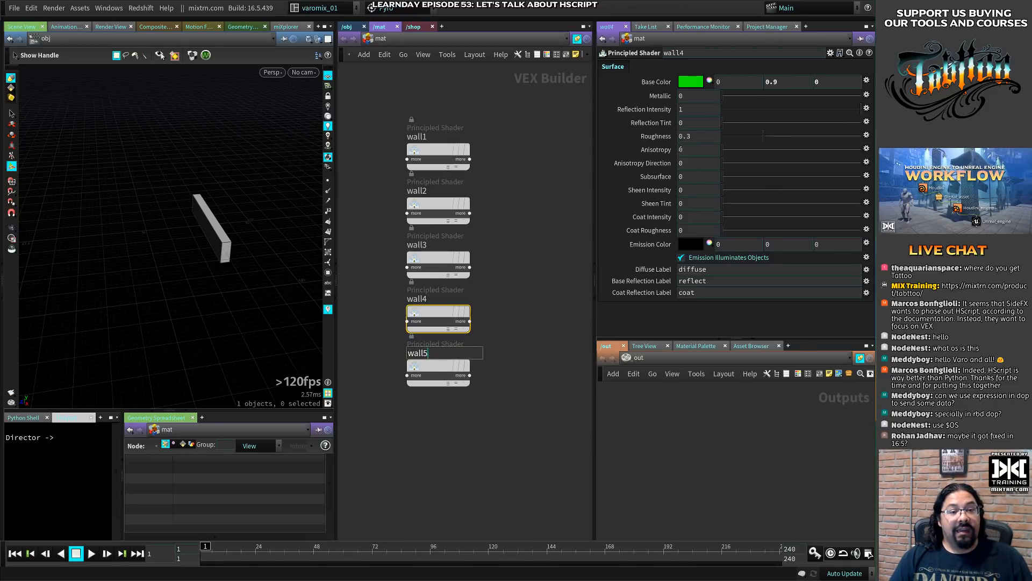
- Set the wall5 shader's base color to pink (0.9, 0, 0.45)
left_click(425, 368)
left_click(691, 81)
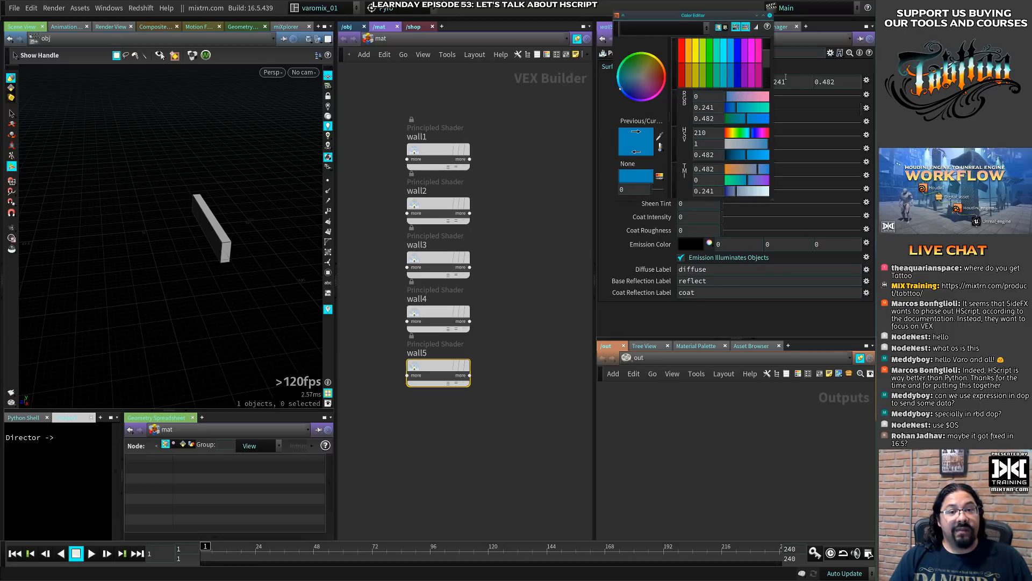
left_click(758, 51)
left_click(770, 15)
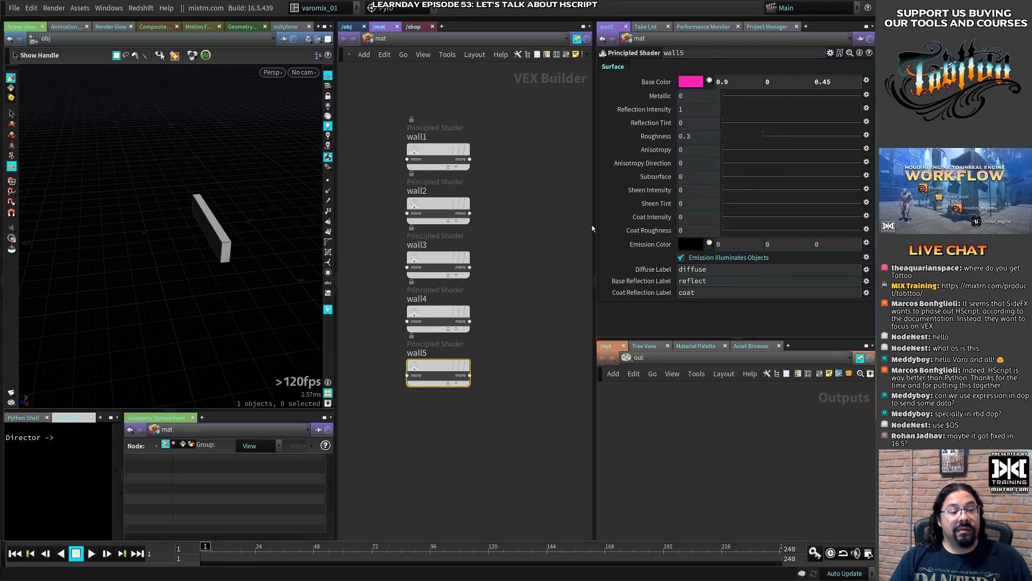
- Return to the /obj network and rename the wall0 object as wall1
left_click(347, 26)
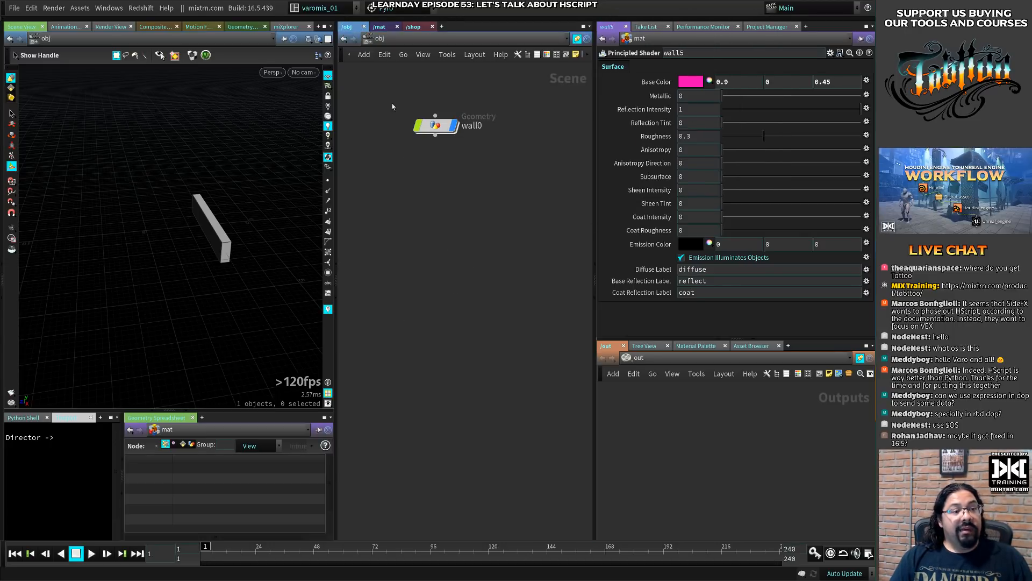
left_click_drag(476, 126, 488, 127)
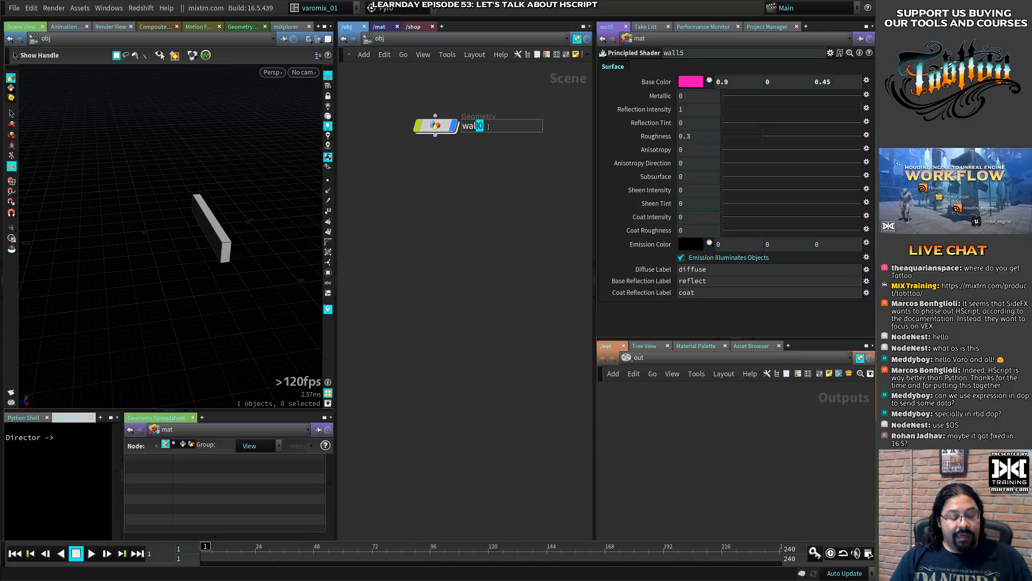
type("l1")
key("Return")
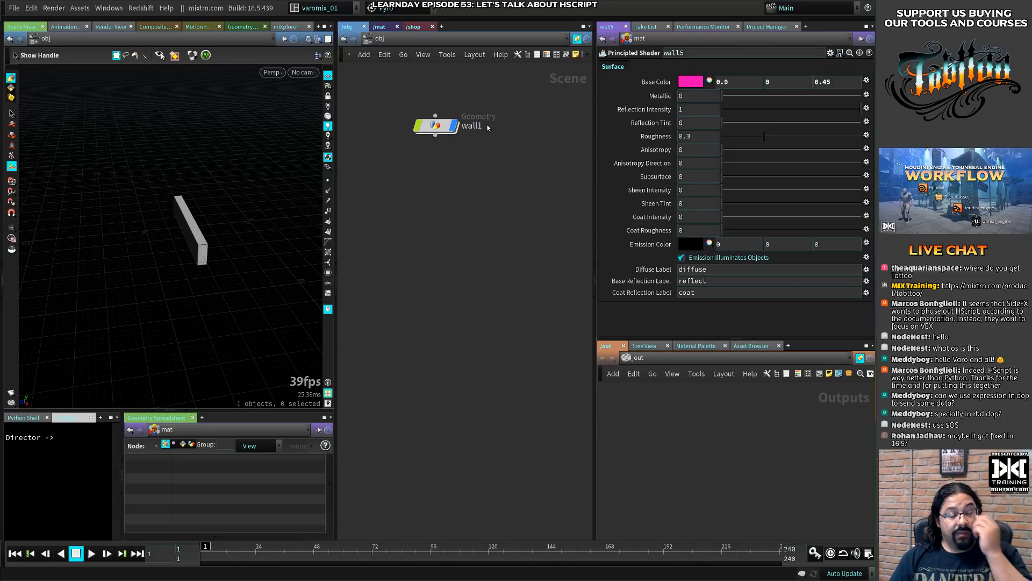
- Select the wall1 object, nudge its node downward, and show its render parameters
left_click(436, 123)
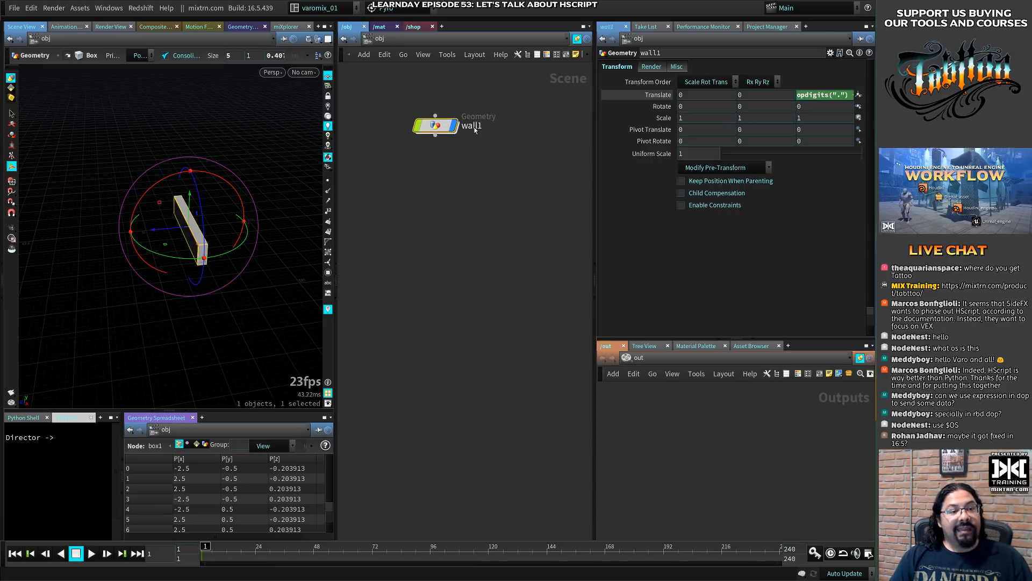
left_click_drag(435, 124, 434, 136)
left_click(650, 67)
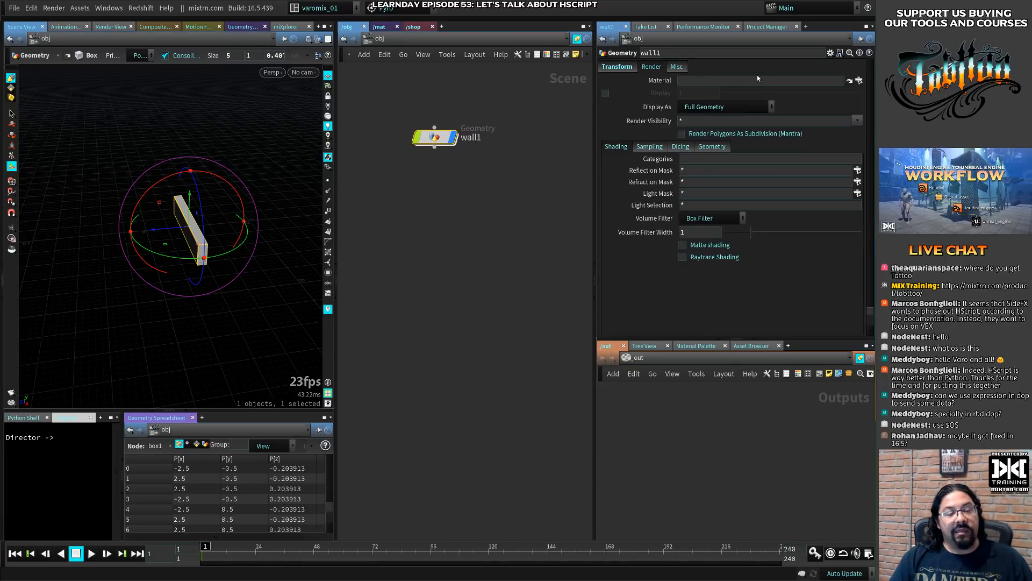
left_click(859, 80)
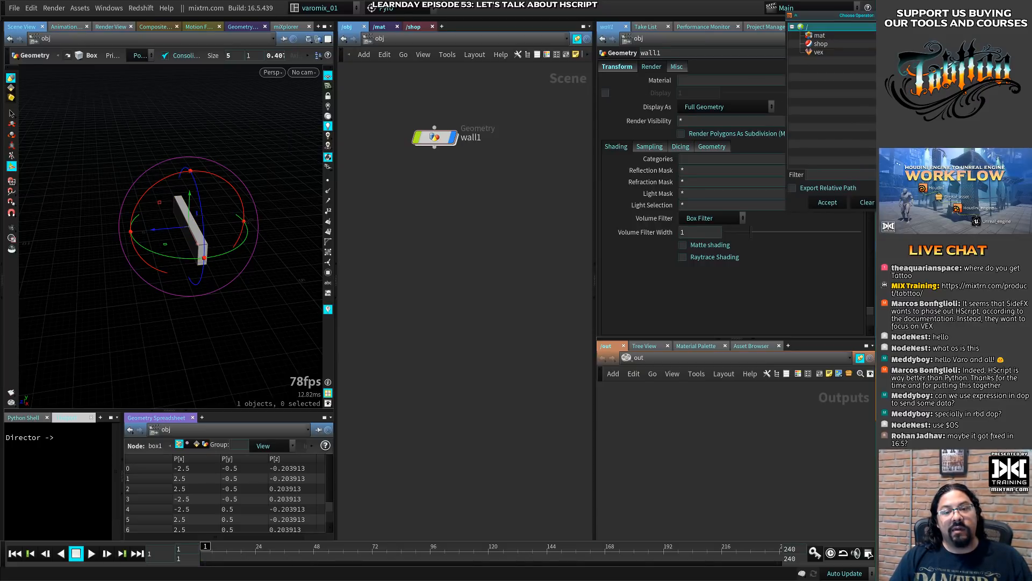
key("Escape")
left_click(385, 26)
left_click_drag(384, 85, 470, 519)
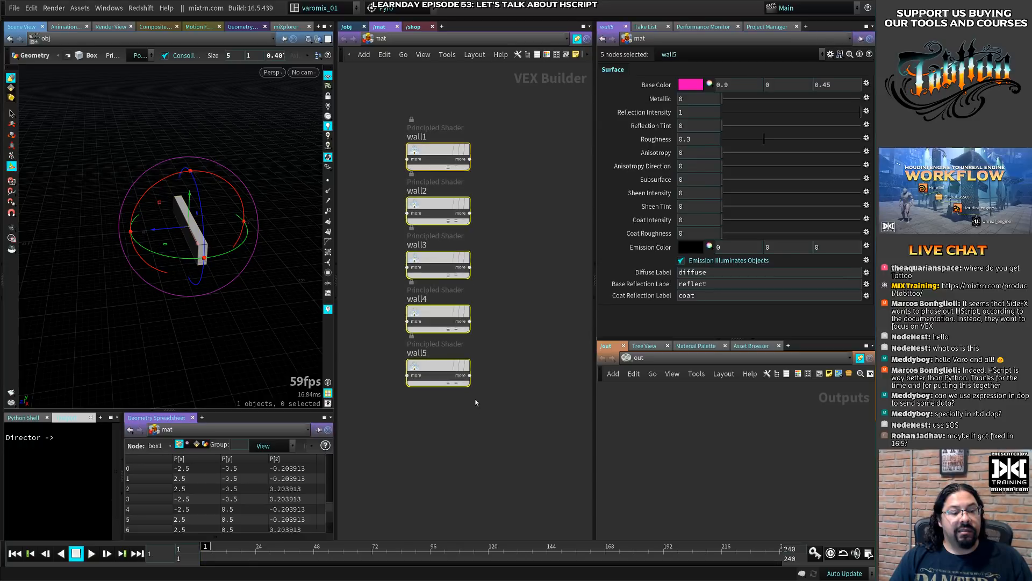
left_click(347, 27)
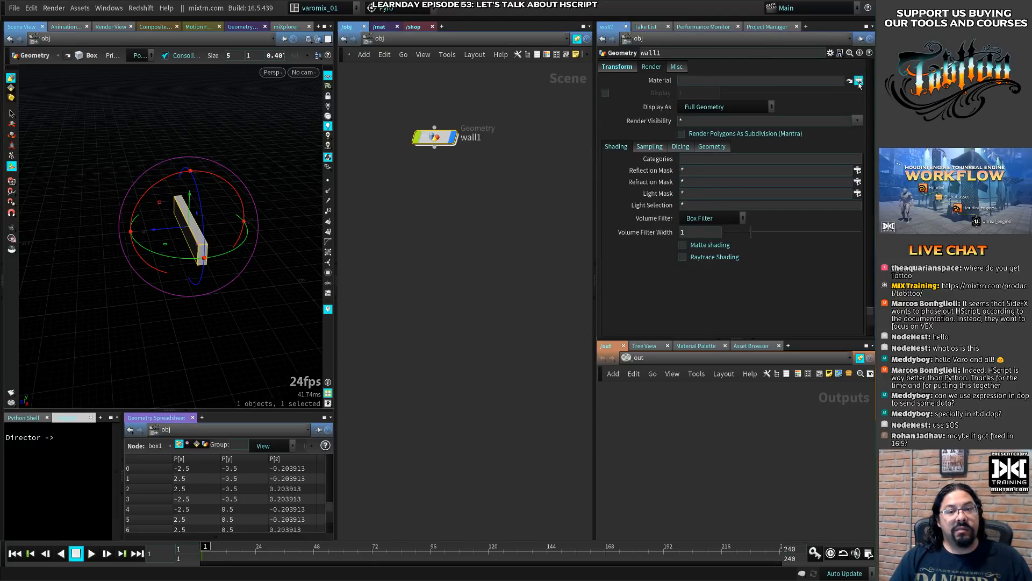
- Assign the /mat/wall1 shader as the material of the wall1 object
left_click(859, 83)
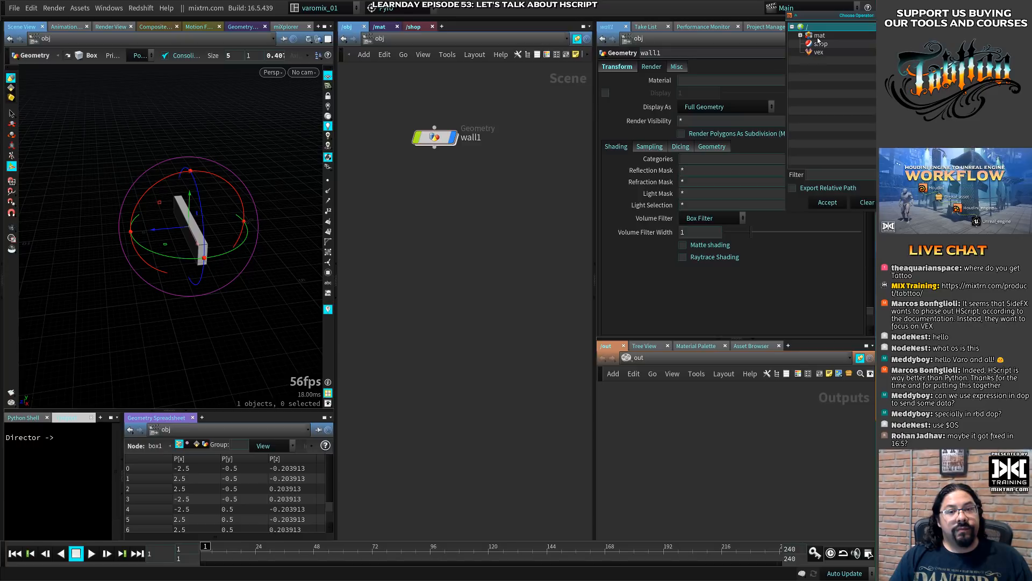
left_click(801, 35)
left_click_drag(860, 52, 597, 99, "alt")
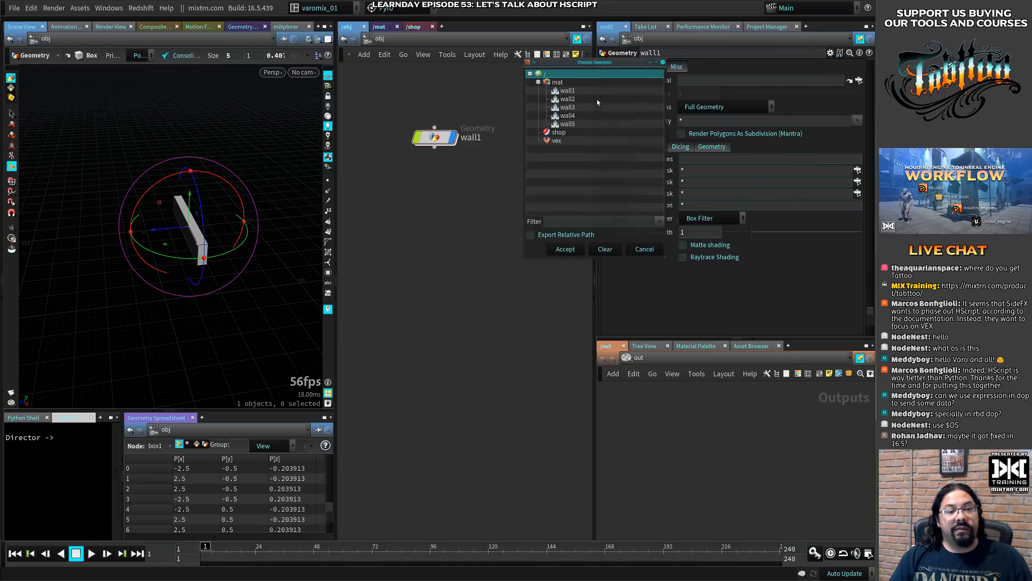
double_click(567, 92)
left_click(418, 276)
- Disable the viewport lighting and inspect the wall1 shader's base color and the box inside the wall1 object
left_click_drag(177, 293, 204, 286, "alt")
scroll(203, 286, "up", 3)
left_click(379, 26)
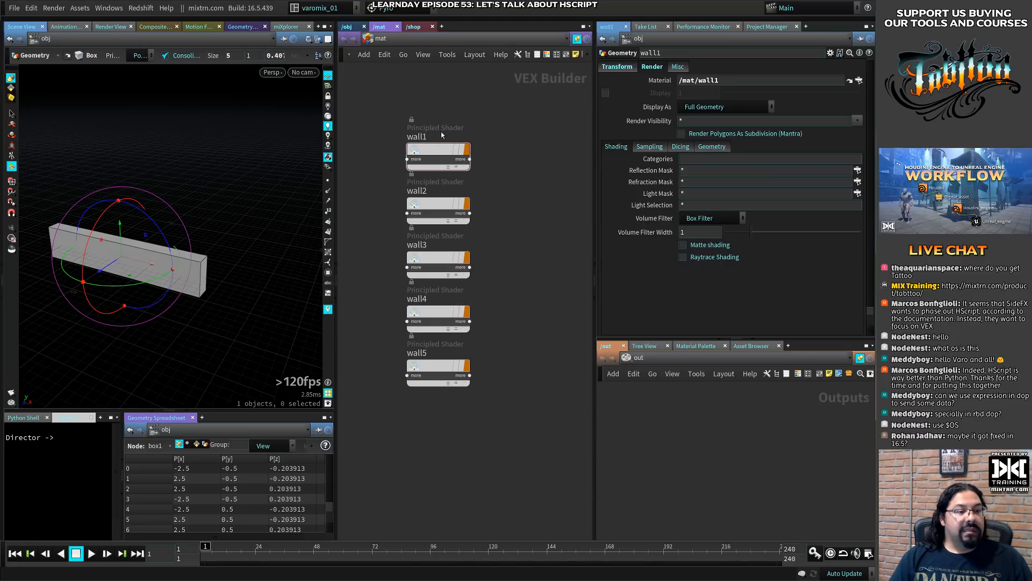
left_click(439, 151)
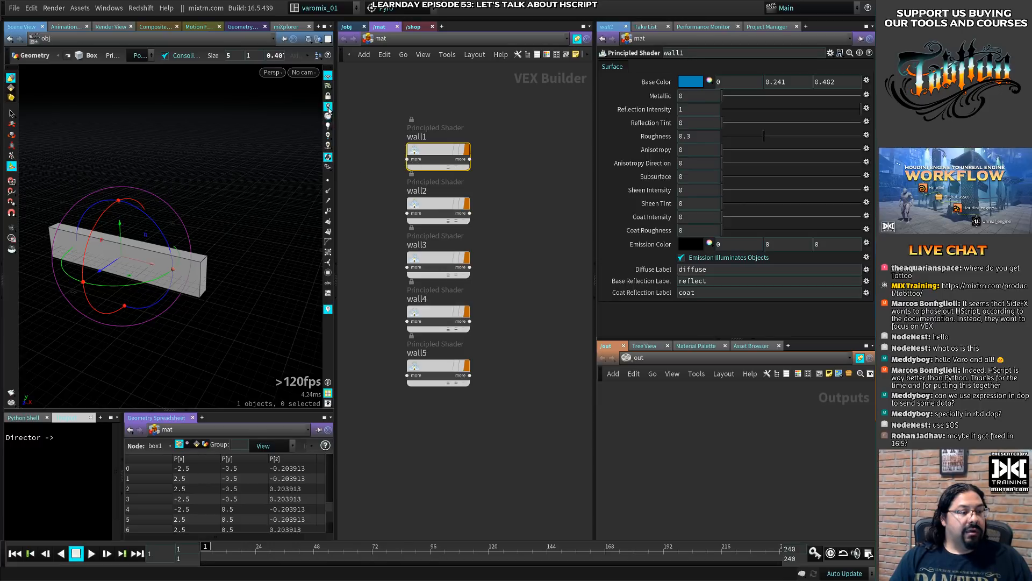
left_click(328, 106)
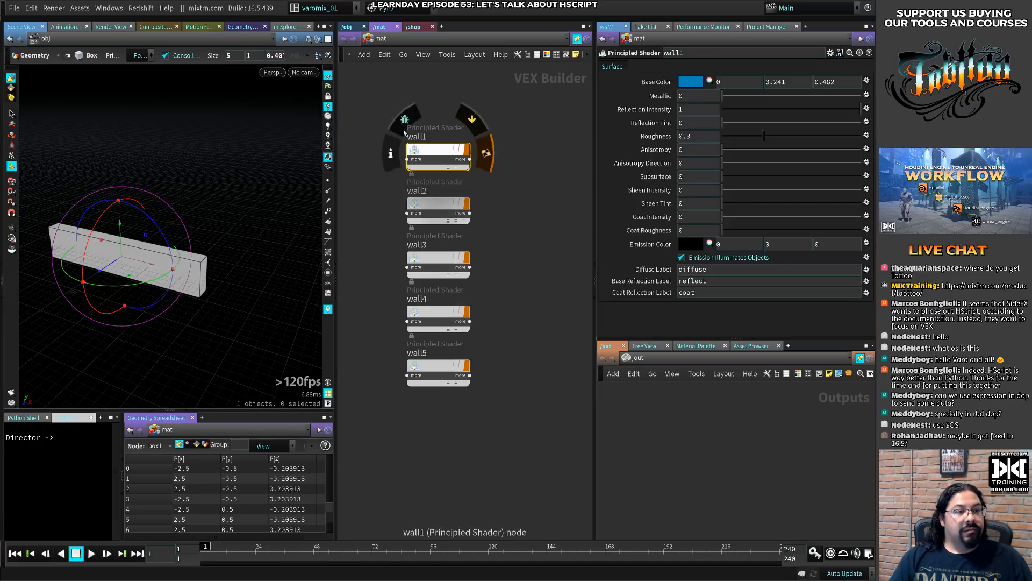
left_click(347, 27)
double_click(434, 137)
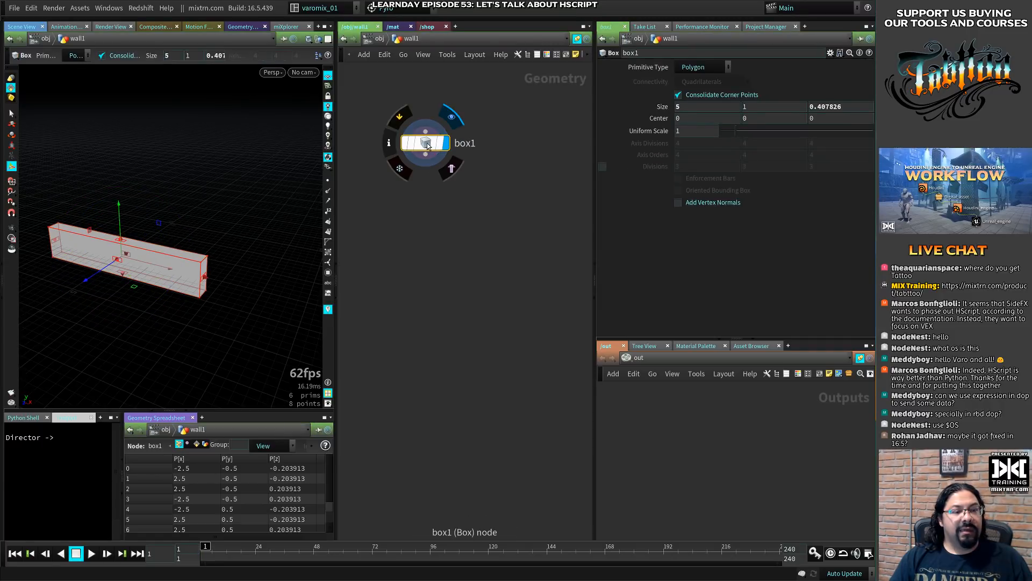
left_click(373, 39)
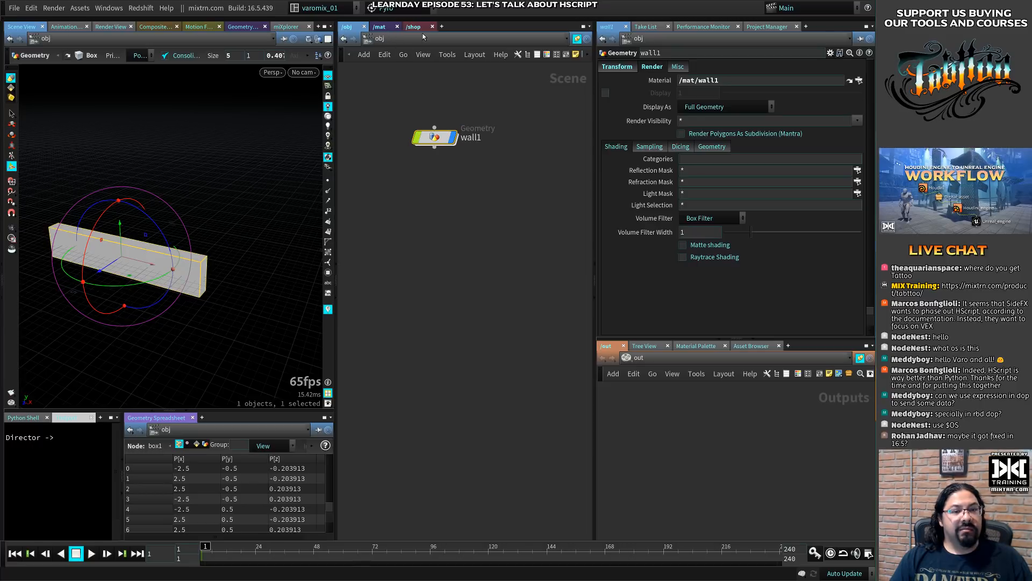
- Try the headlight, normal and high-quality viewport lighting modes and the material display toggle to bring out the wall's color
left_click(381, 27)
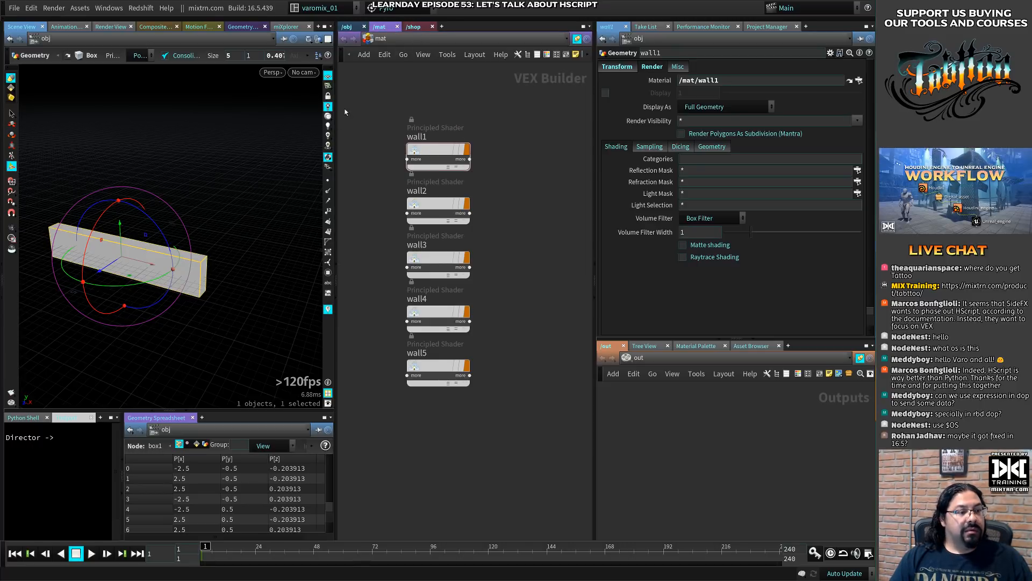
left_click(326, 116)
left_click(327, 126)
right_click(327, 135)
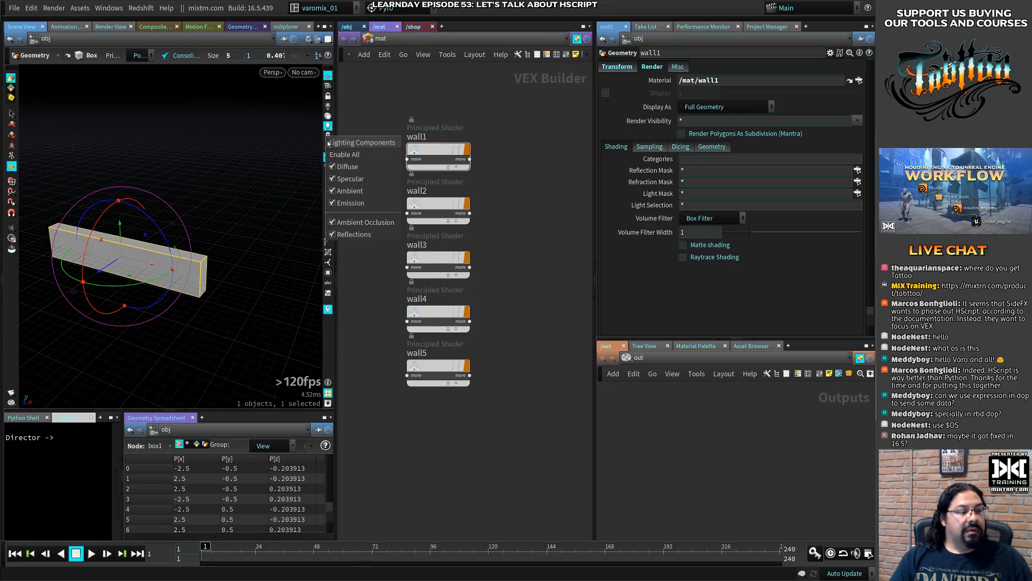
left_click(327, 135)
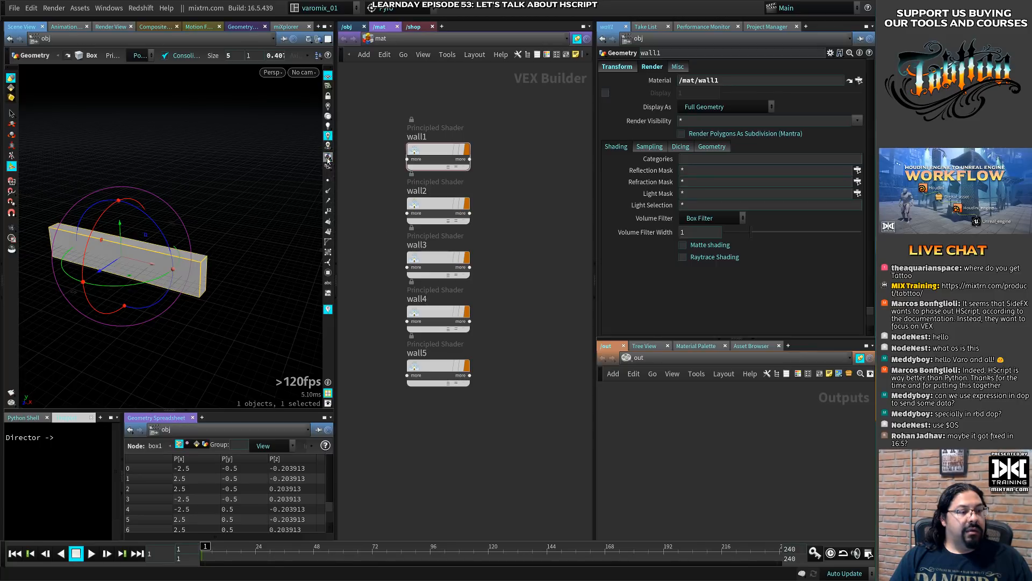
left_click(327, 158)
left_click_drag(230, 226, 231, 246, "alt")
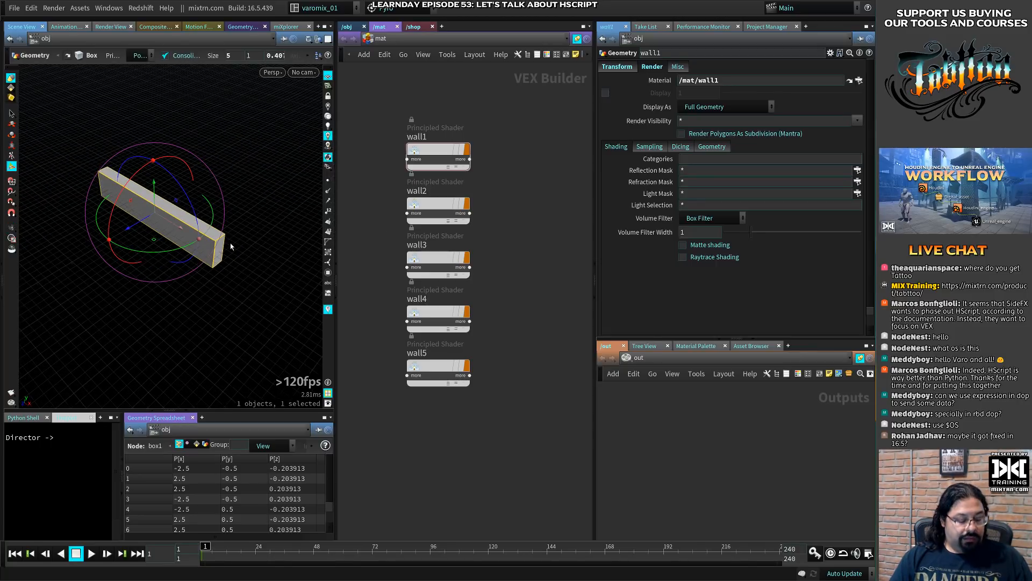
left_click(231, 247)
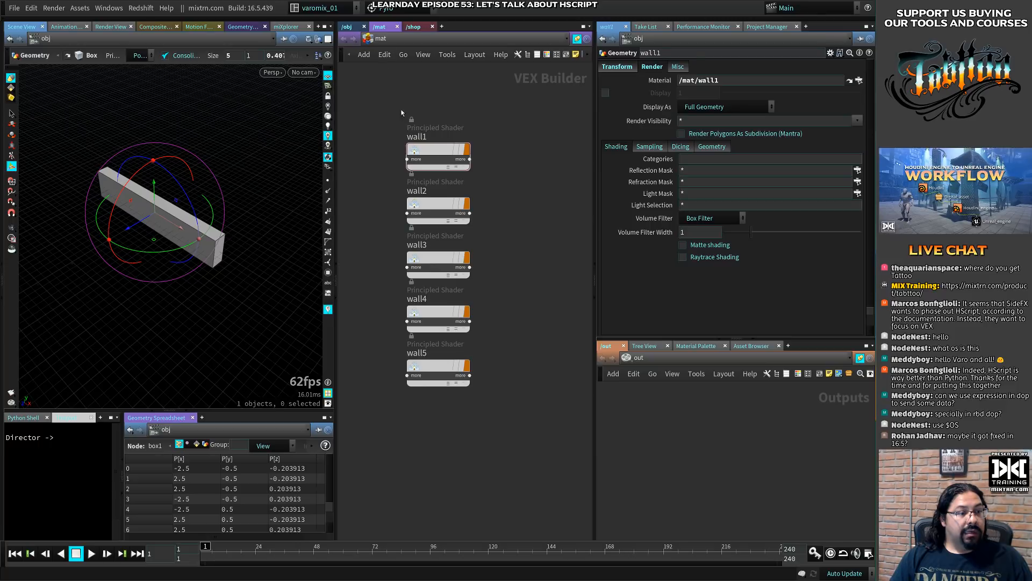
- Set the wall1 shader's base color to red (0.5, 0, 0)
left_click(429, 147)
left_click(685, 84)
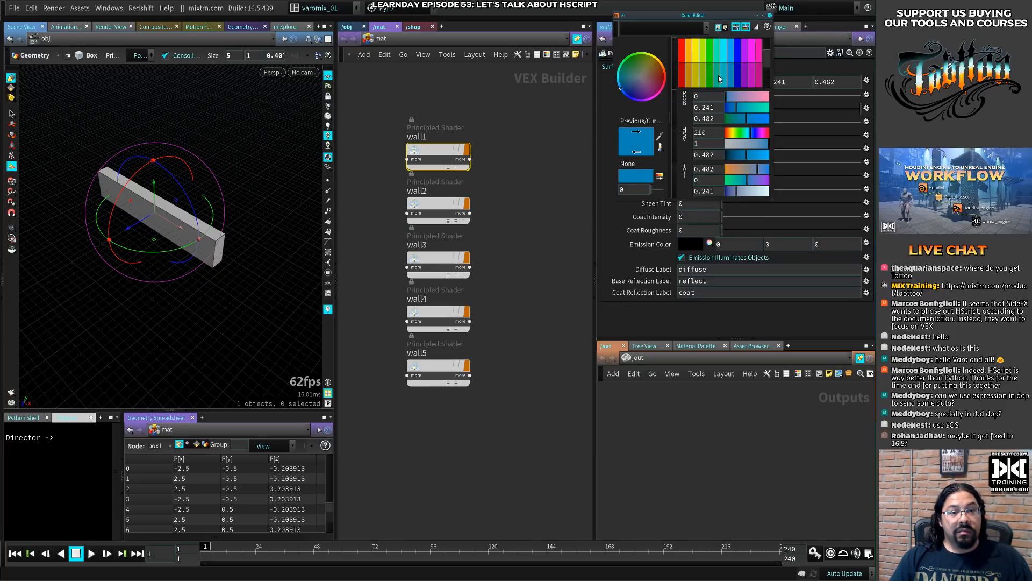
left_click(682, 78)
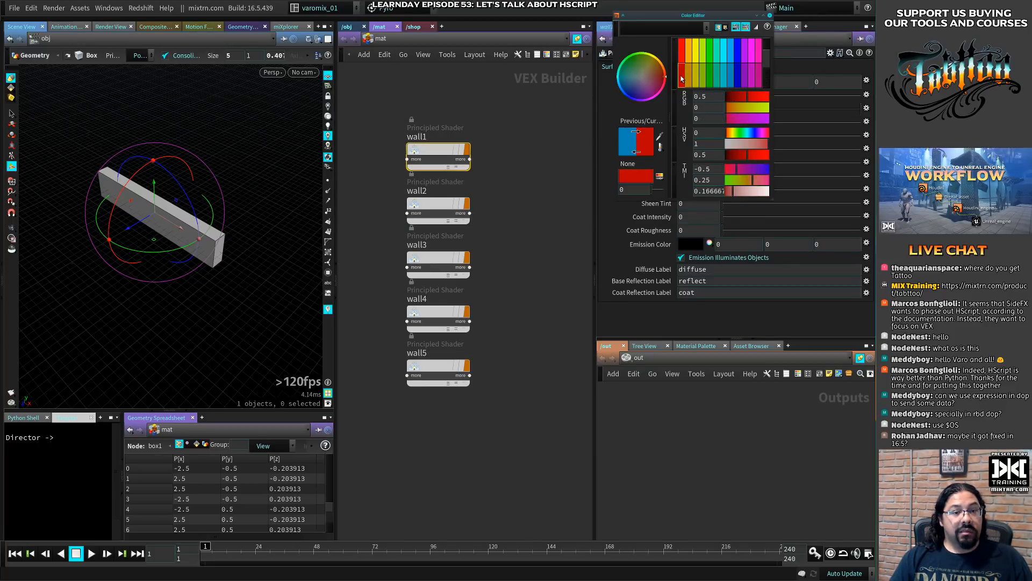
left_click(771, 16)
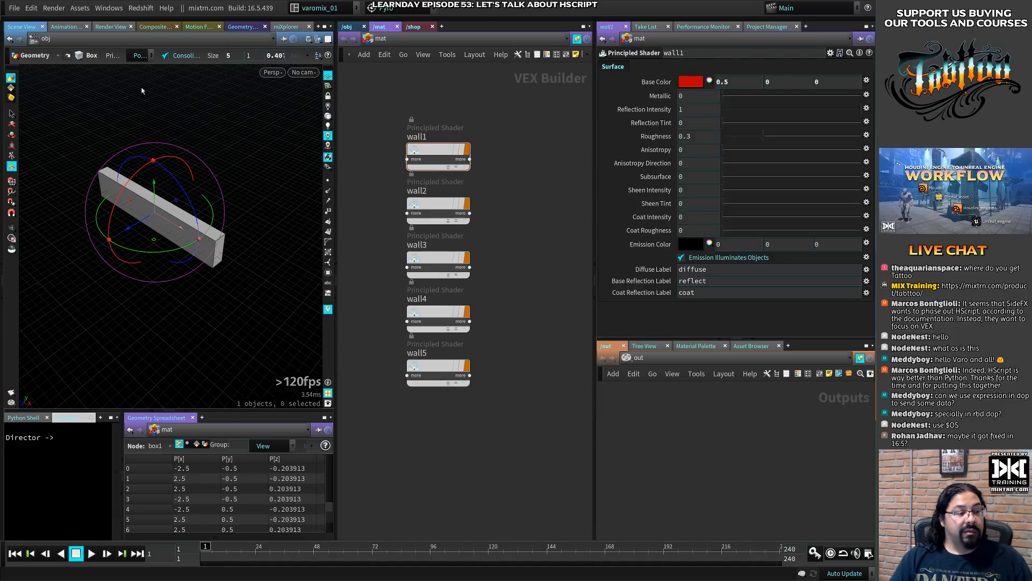
- Render a region around the whole wall with the Render Region tool to check its material, and close the region
left_click(10, 239)
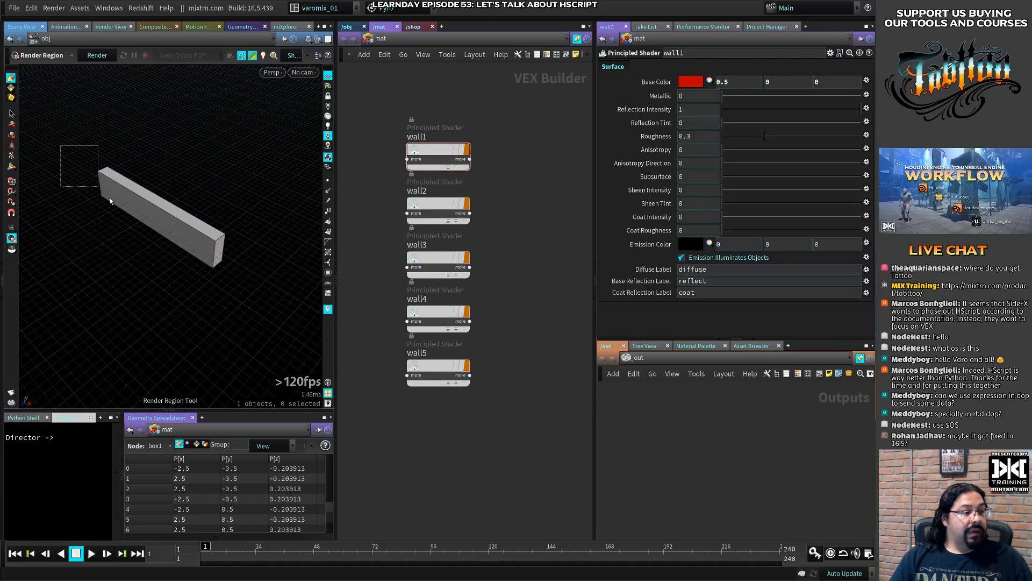
left_click_drag(110, 200, 258, 282)
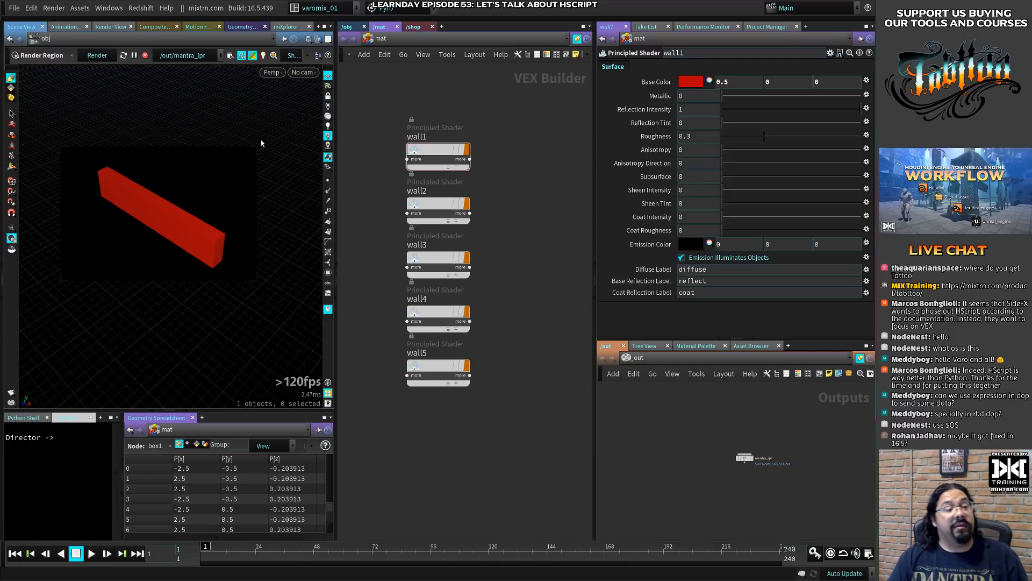
left_click_drag(254, 149, 254, 148)
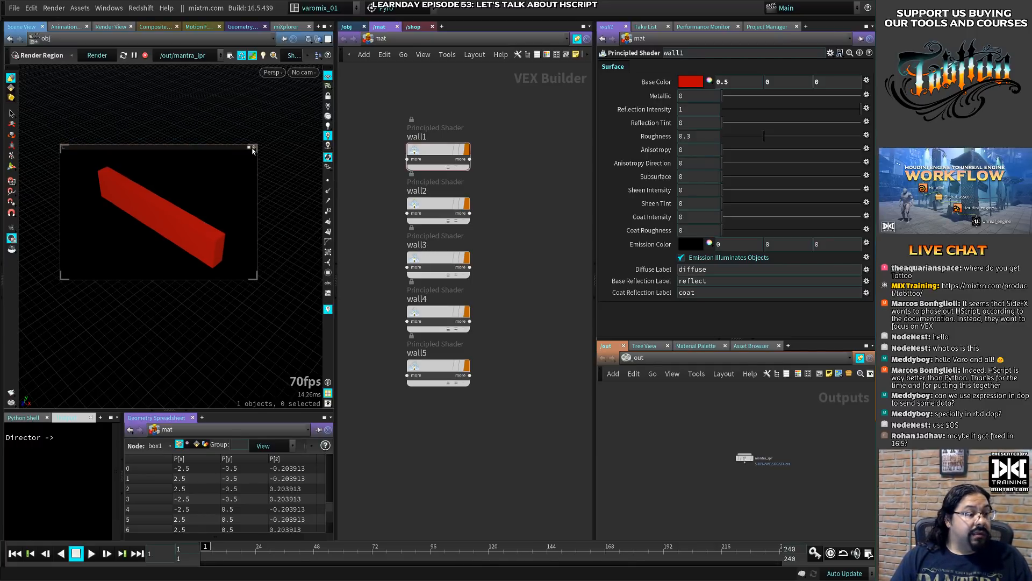
left_click(254, 148)
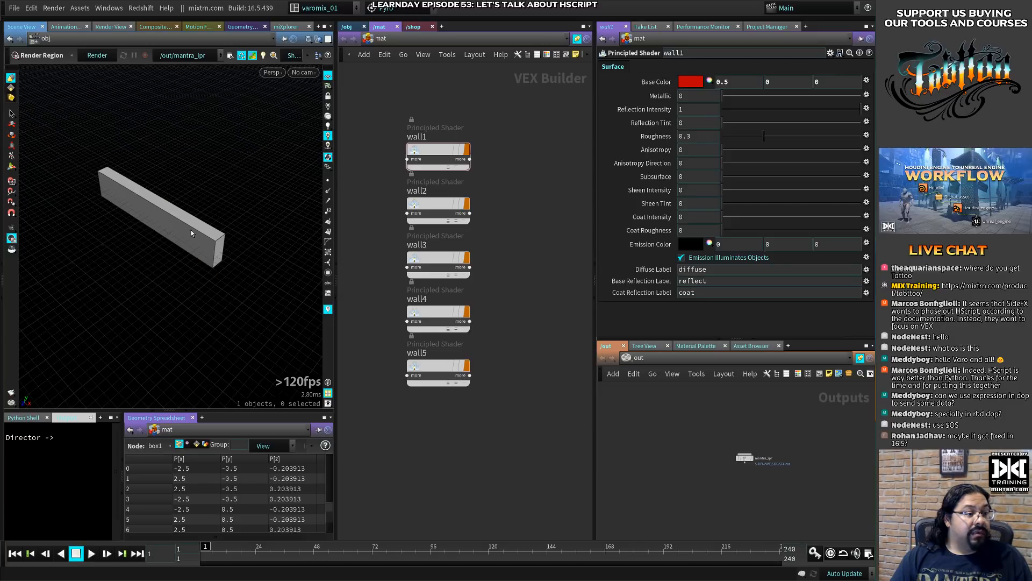
- Return to the /obj network and reposition the wall1 node
left_click(347, 27)
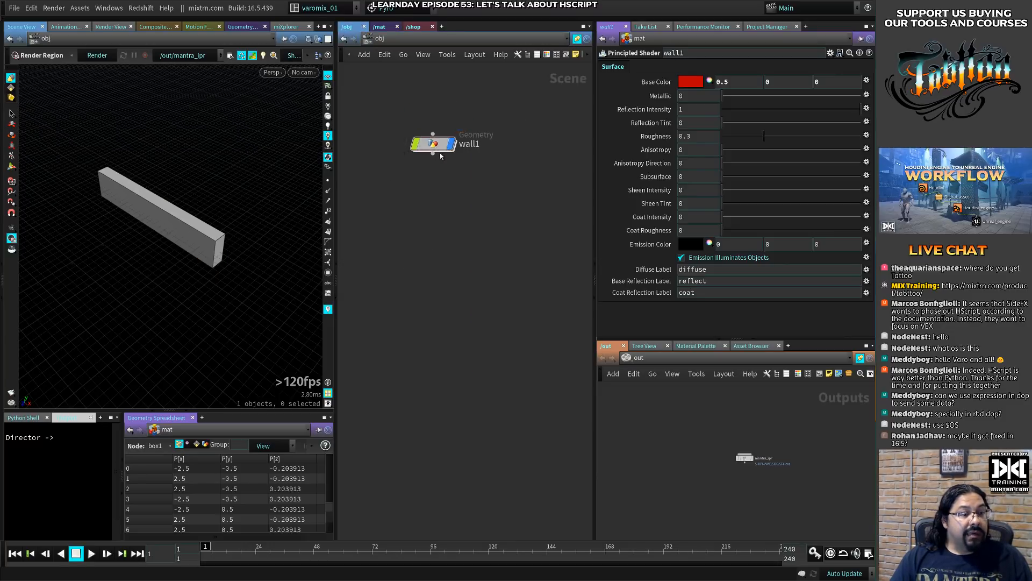
scroll(455, 284, "down", 8)
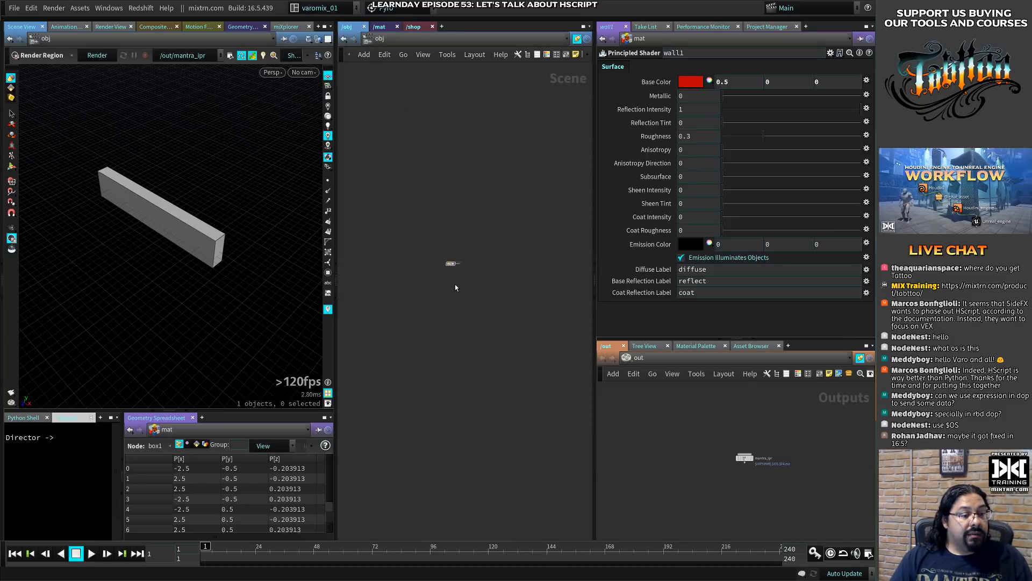
scroll(454, 284, "up", 7)
left_click_drag(441, 198, 455, 142)
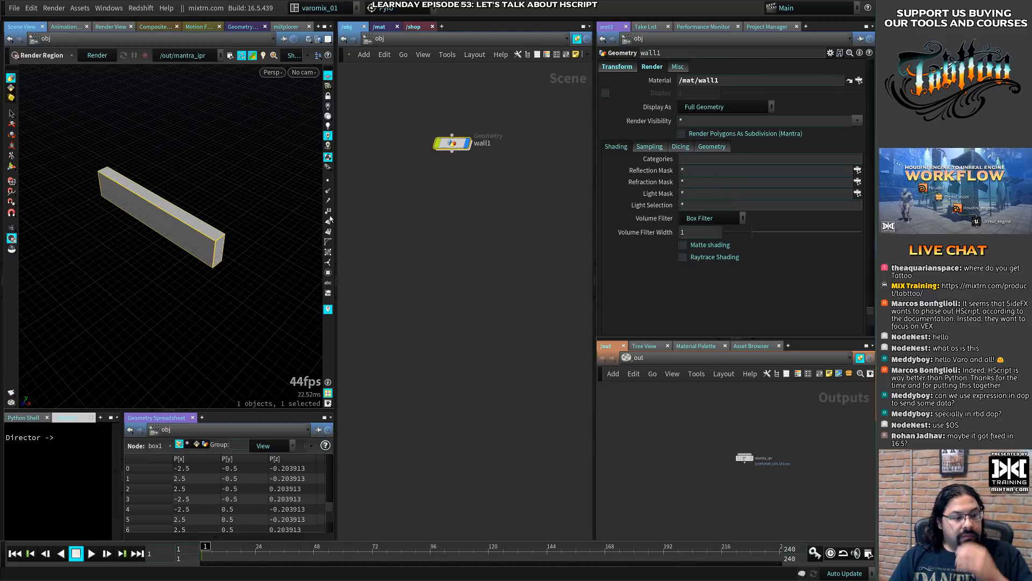
- Switch the viewport back to normal lighting, checking the object display filters and the lighting components
left_click(323, 138)
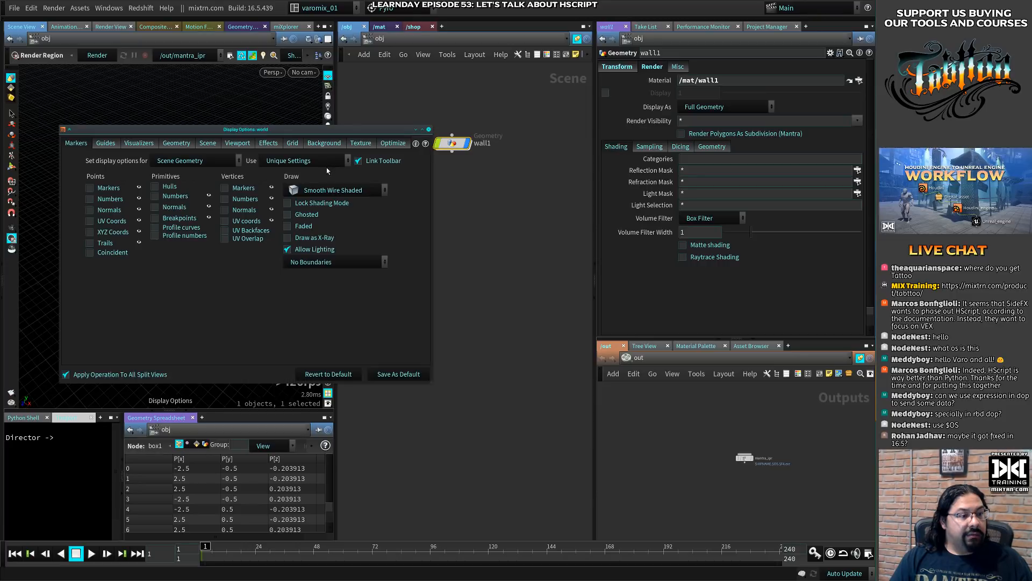
left_click(428, 129)
left_click(328, 168)
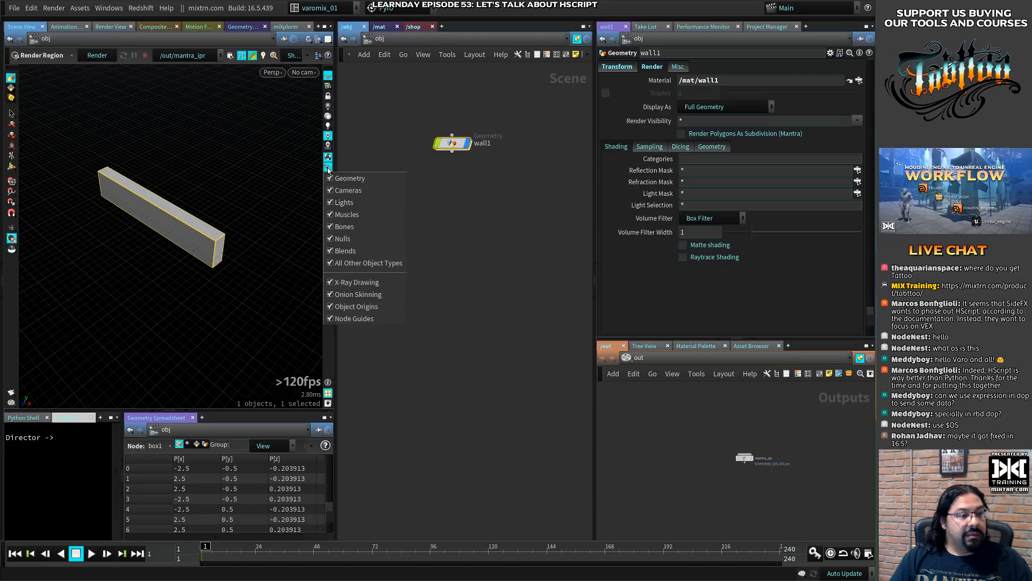
left_click(328, 168)
left_click(328, 157)
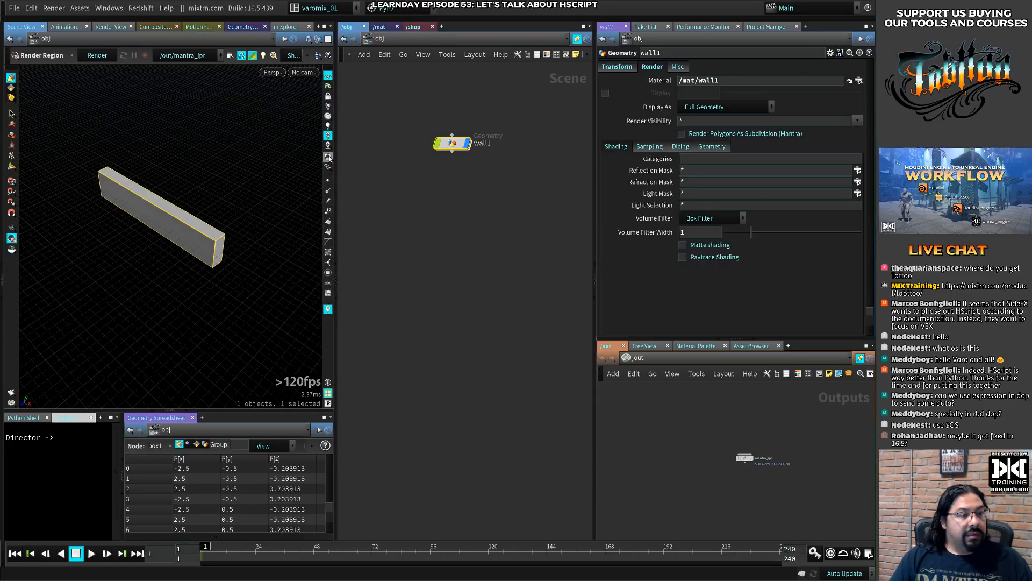
left_click(329, 126)
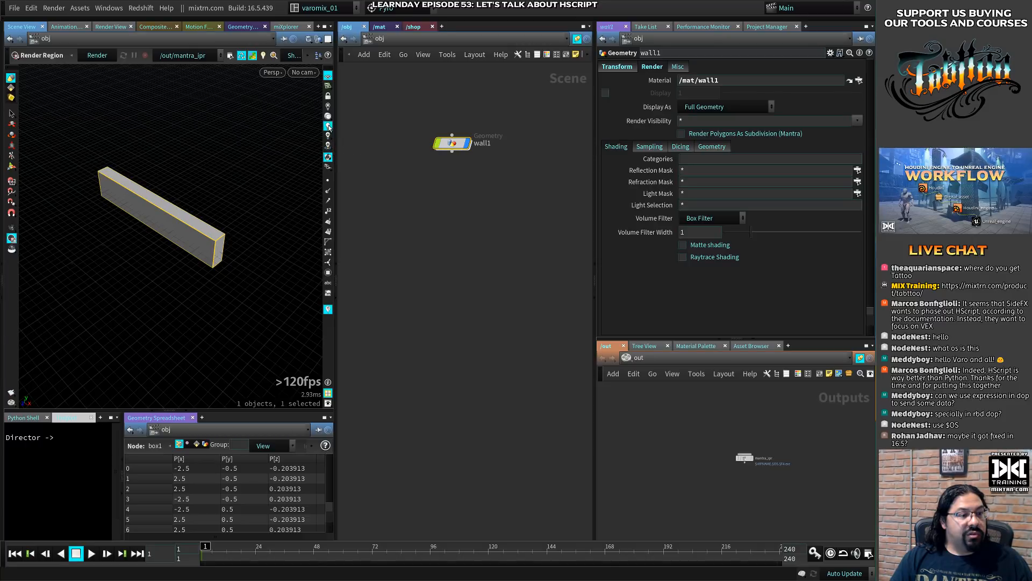
right_click(329, 128)
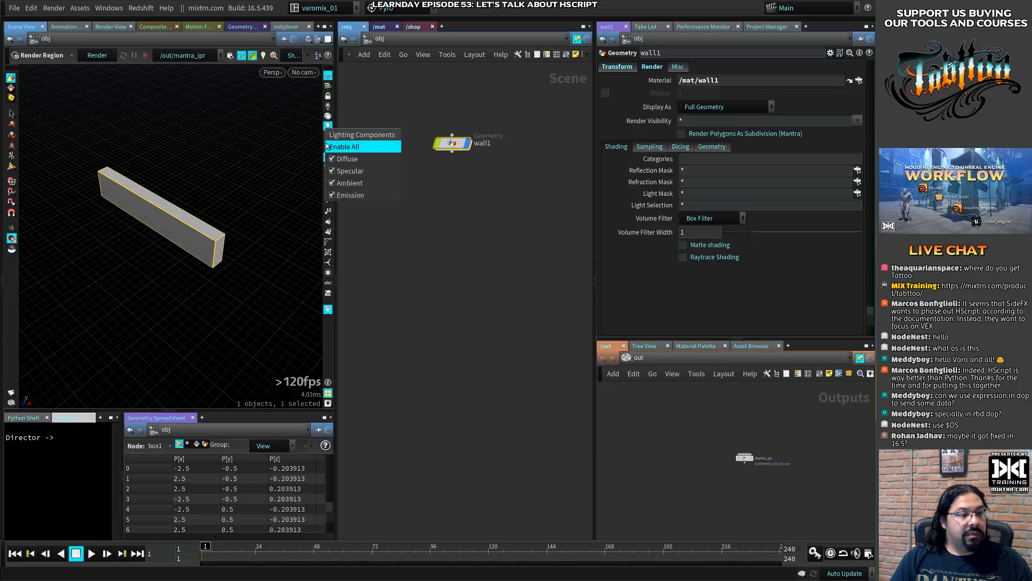
left_click(270, 180)
- Review the material and lighting settings among the viewport's Effects display options
key("d")
left_click_drag(269, 129, 594, 91)
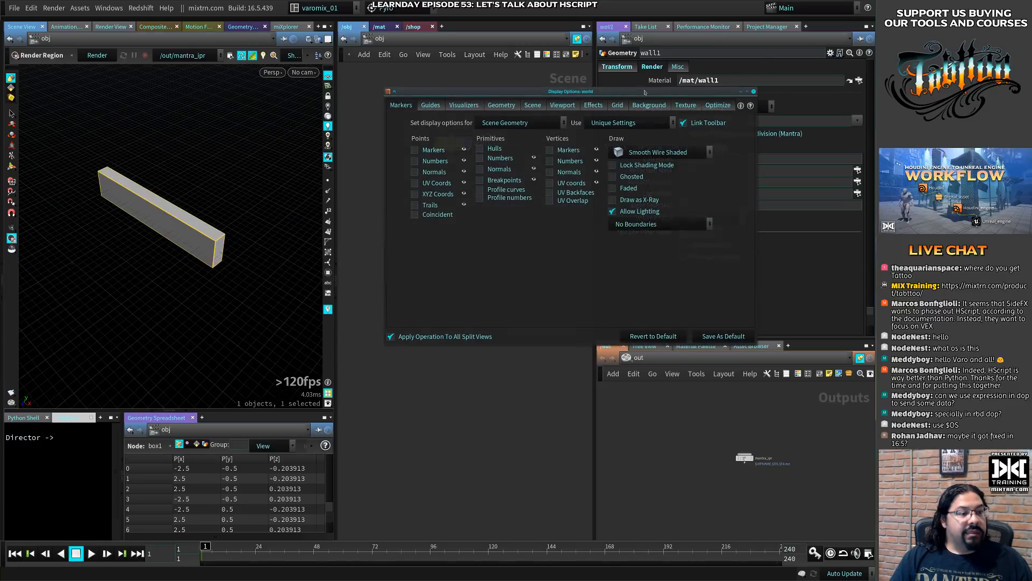
left_click(592, 106)
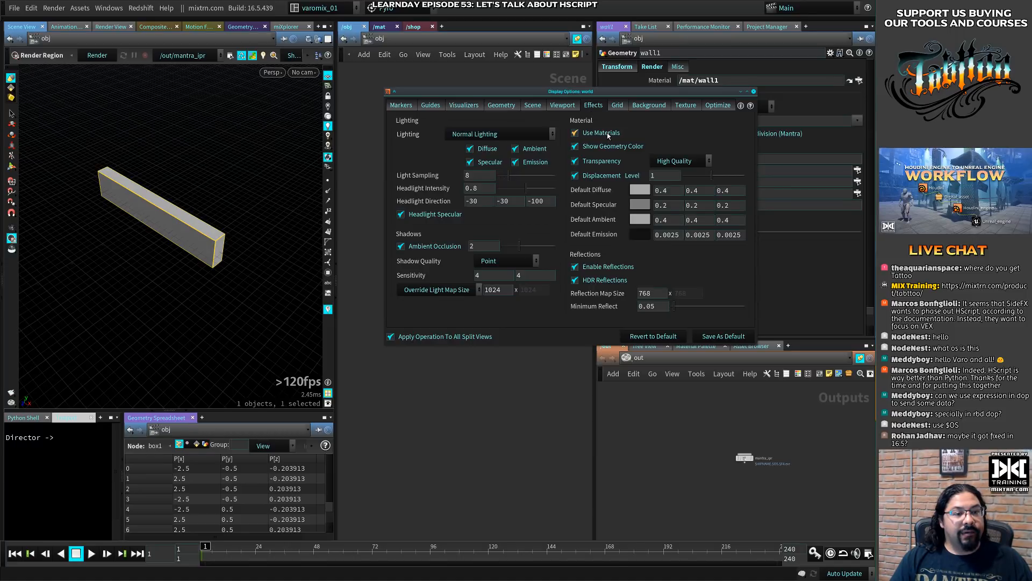
left_click(754, 92)
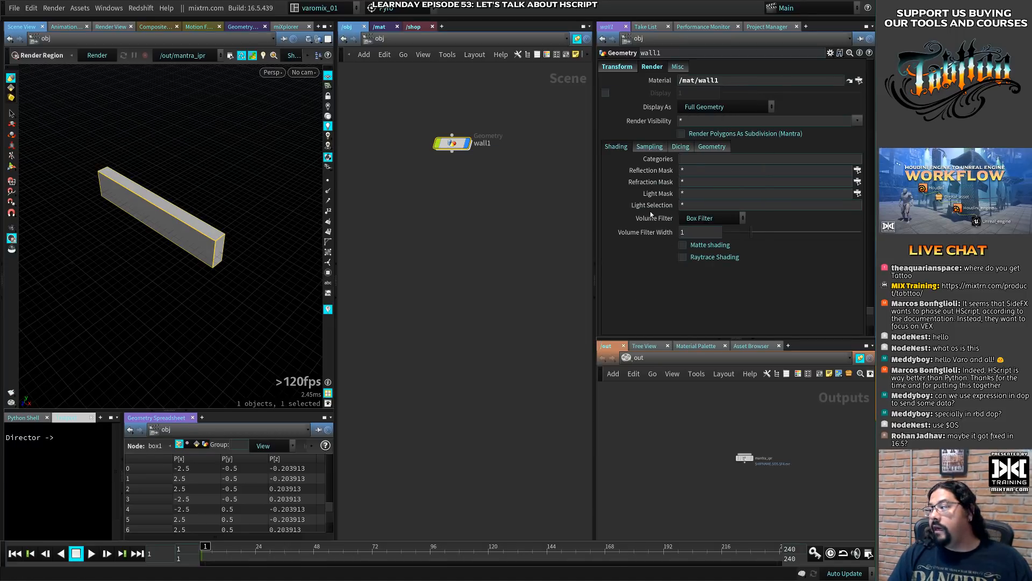
- Duplicate the wall1 node below itself and delete the copy
left_click_drag(452, 144, 455, 157)
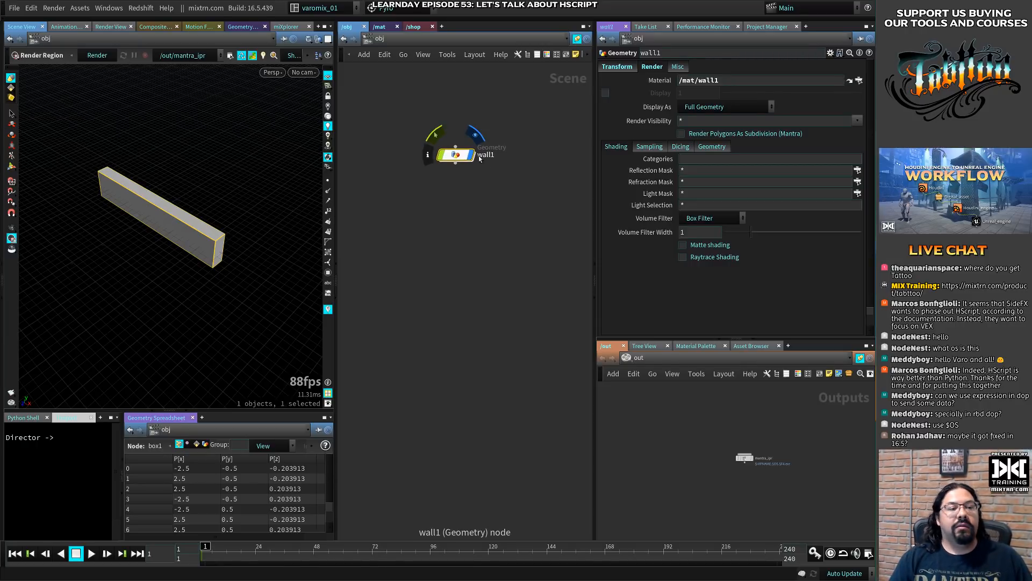
left_click_drag(456, 155, 453, 211, "alt")
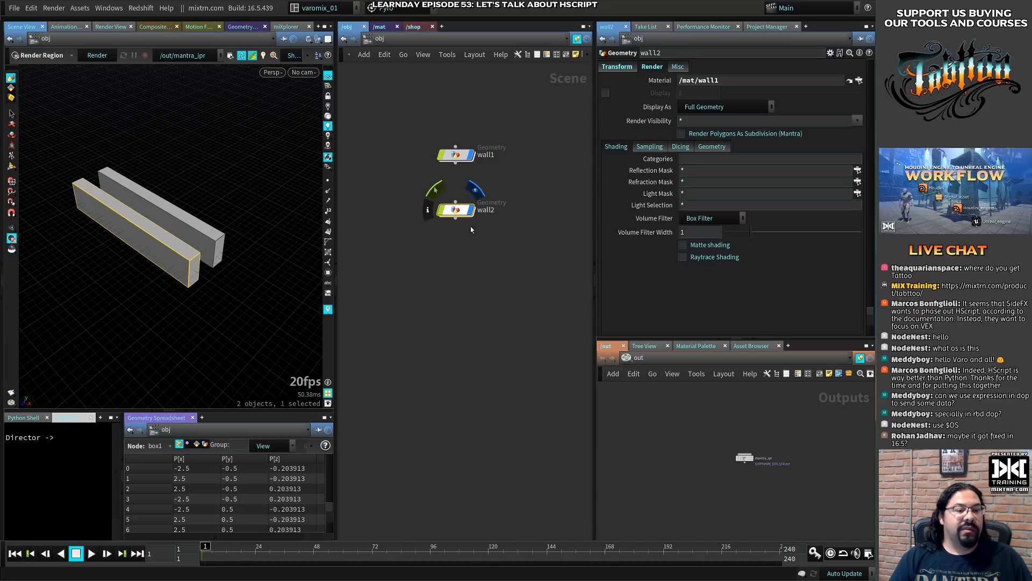
left_click(437, 235)
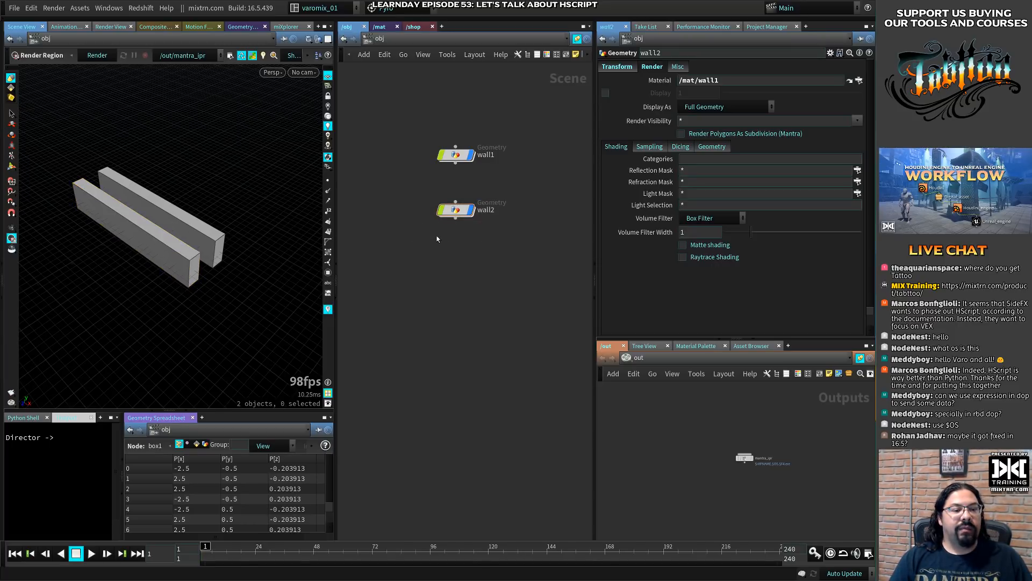
left_click(457, 211)
key("Delete")
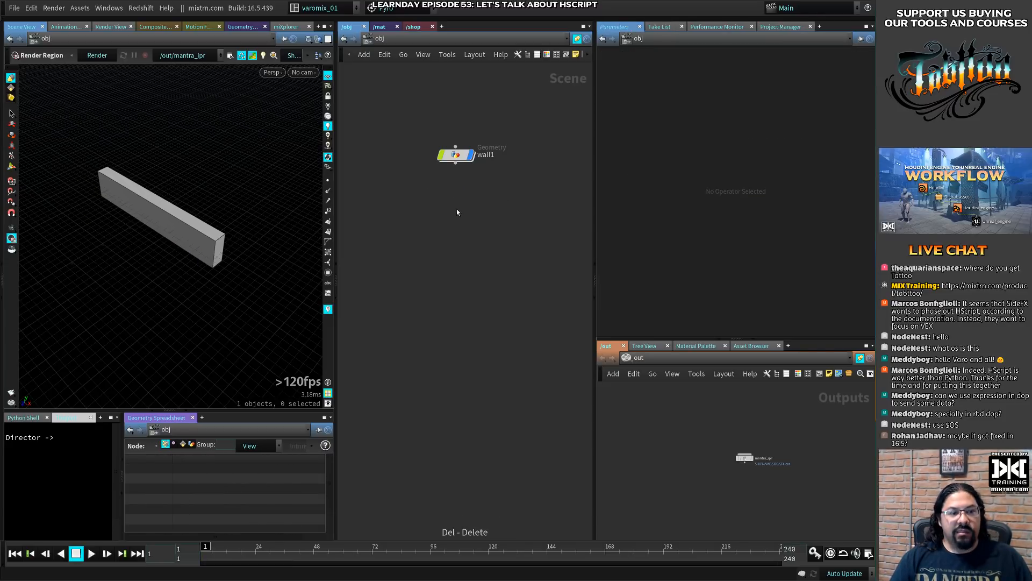
- Replace the material name in wall1's Material path with the start of an expression, giving /mat/opname(
left_click(456, 155)
left_click(714, 81)
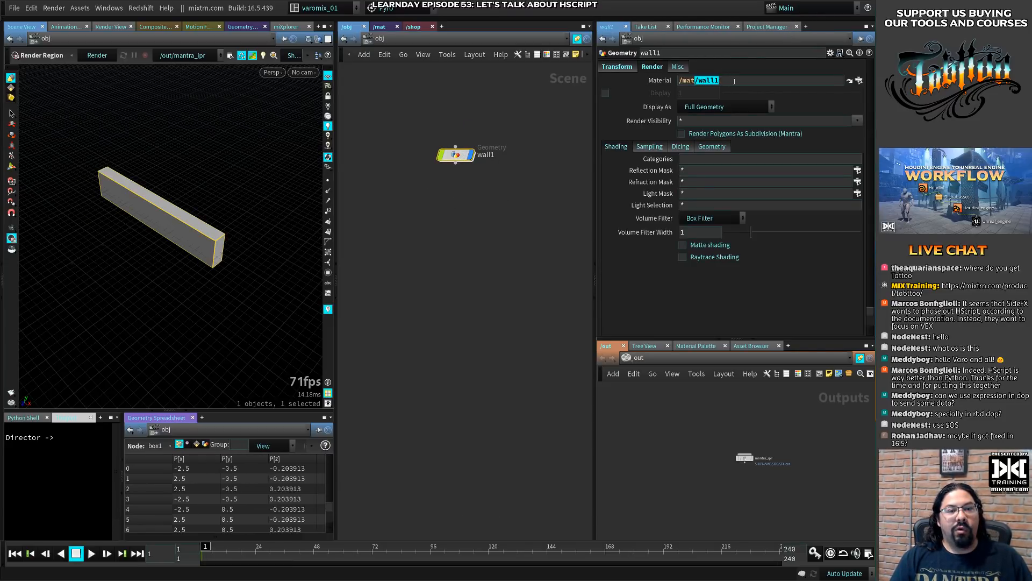
left_click_drag(699, 82, 730, 82)
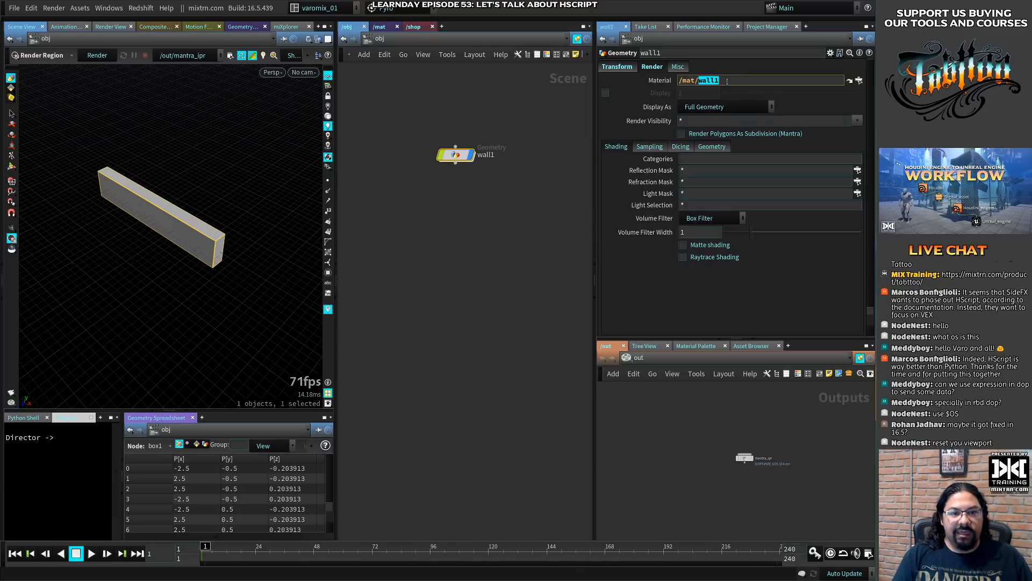
type("o")
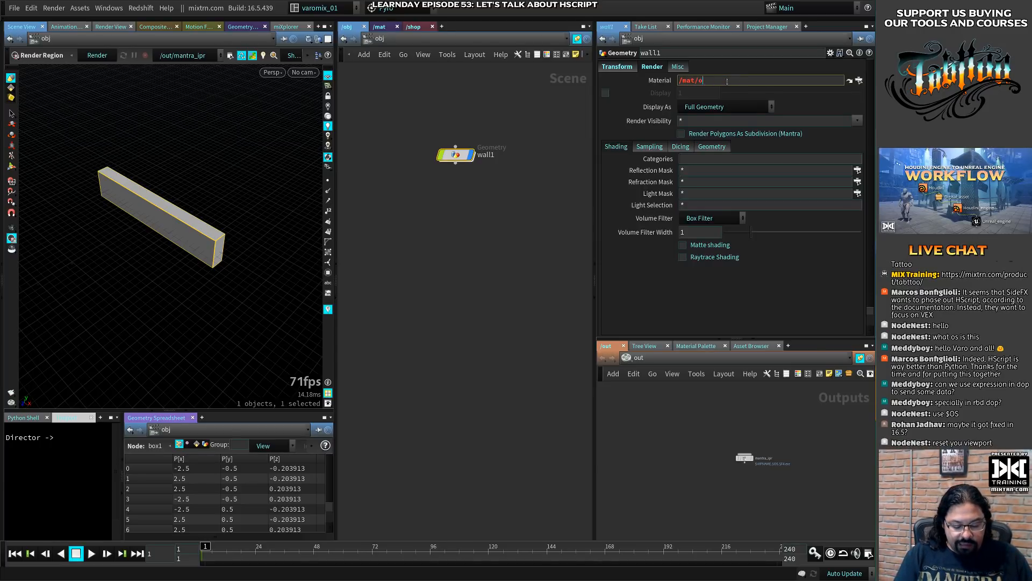
type("pname(")
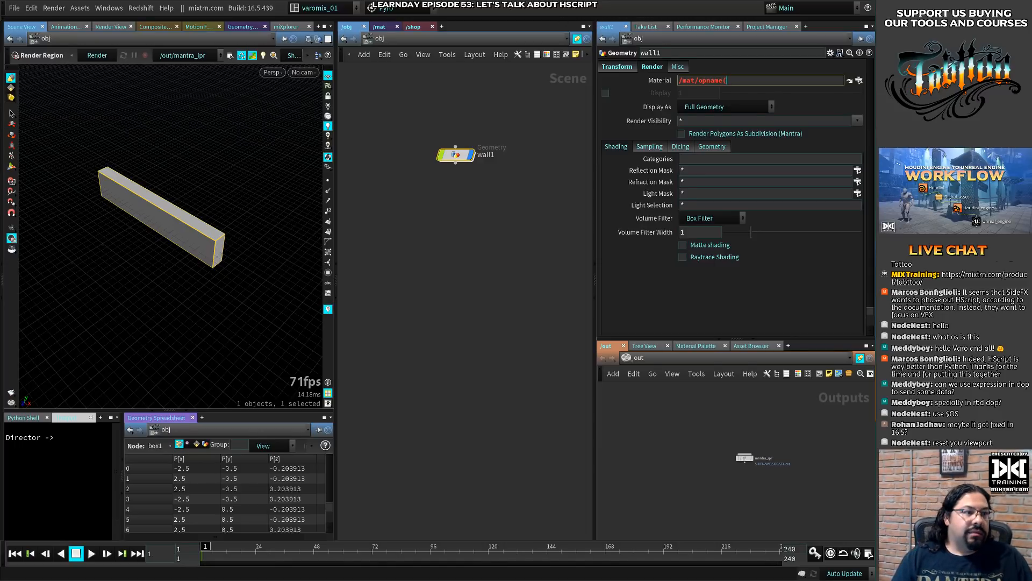
- Try an additional Scene View pane framed on the wall, and close it to return to the original viewport
left_click(320, 28)
mouse_move(355, 48)
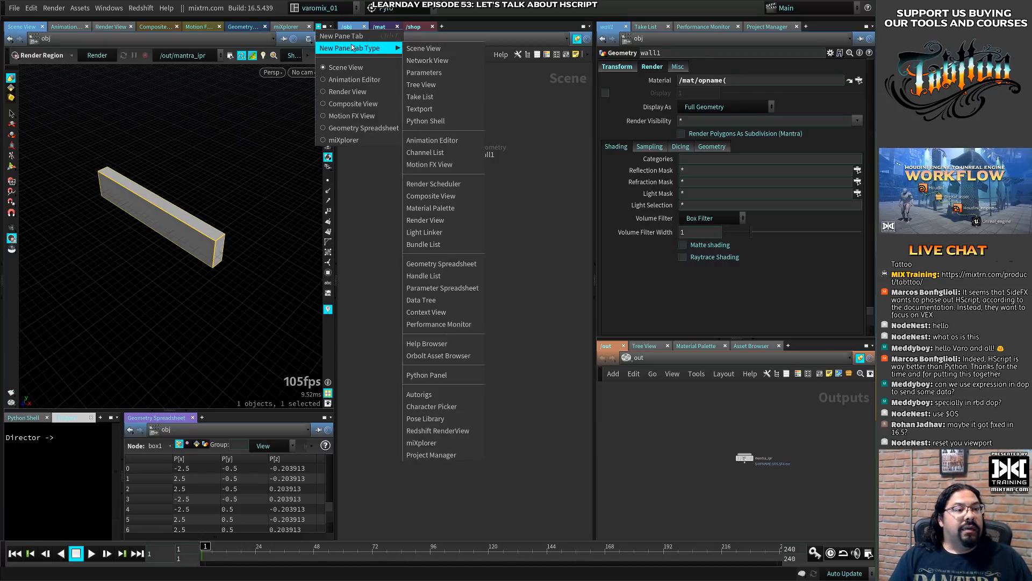
left_click(431, 45)
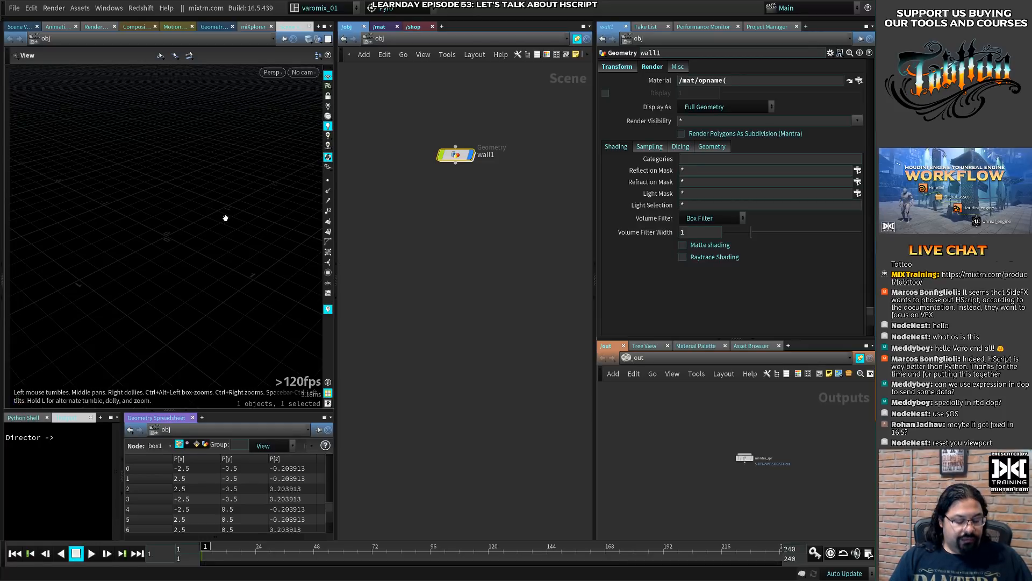
key("space+g")
mouse_move(252, 206)
left_mouse_down()
mouse_move(200, 225)
mouse_move(245, 218)
left_mouse_up()
right_click_drag(245, 217, 166, 235)
left_click_drag(166, 235, 214, 211)
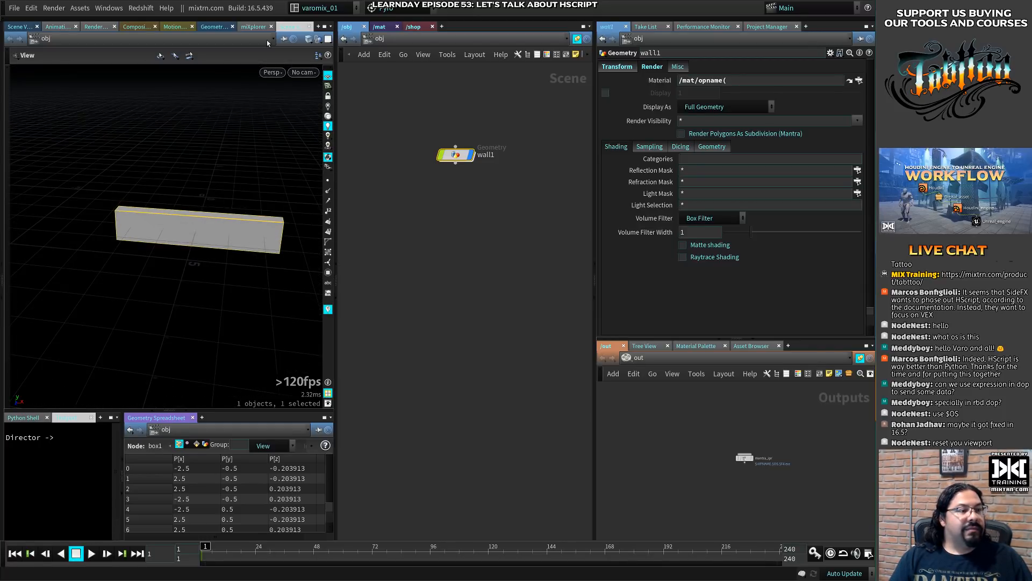
left_click(311, 27)
left_click(24, 27)
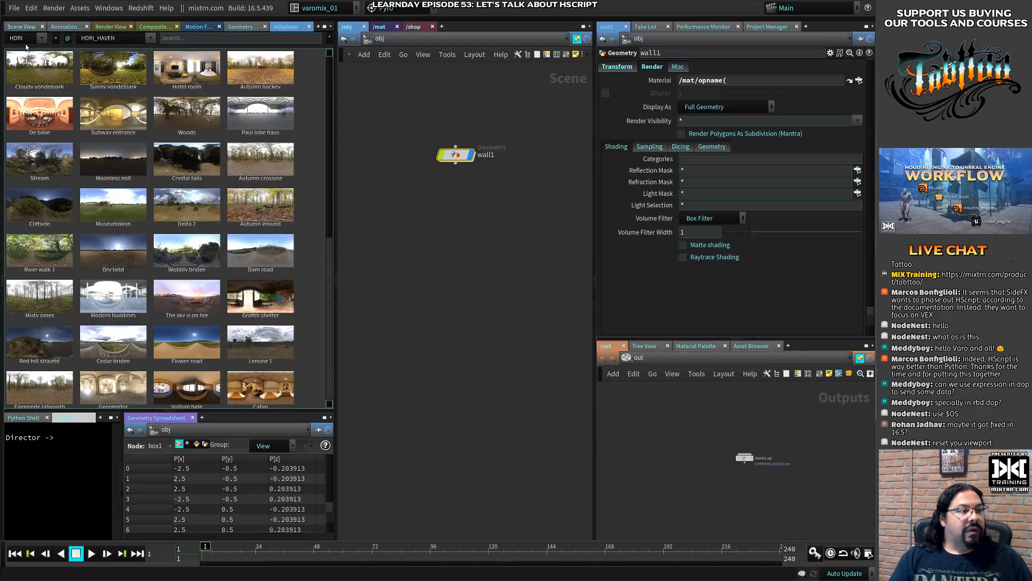
left_click_drag(246, 253, 236, 250, "alt")
- Reposition the wall1 node and complete its Material path as /mat/opname(".")
left_click_drag(434, 150, 414, 134)
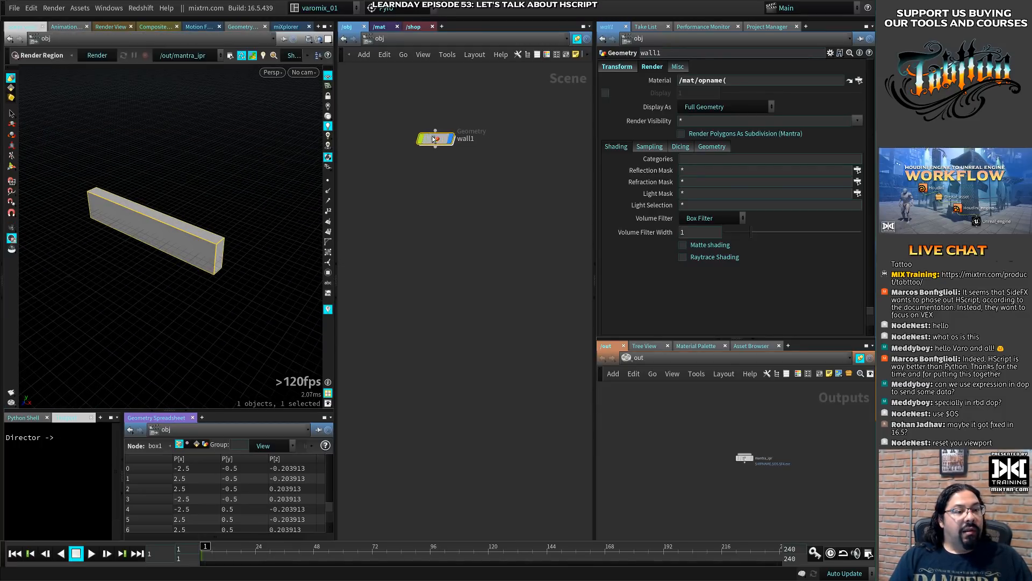
left_click(737, 80)
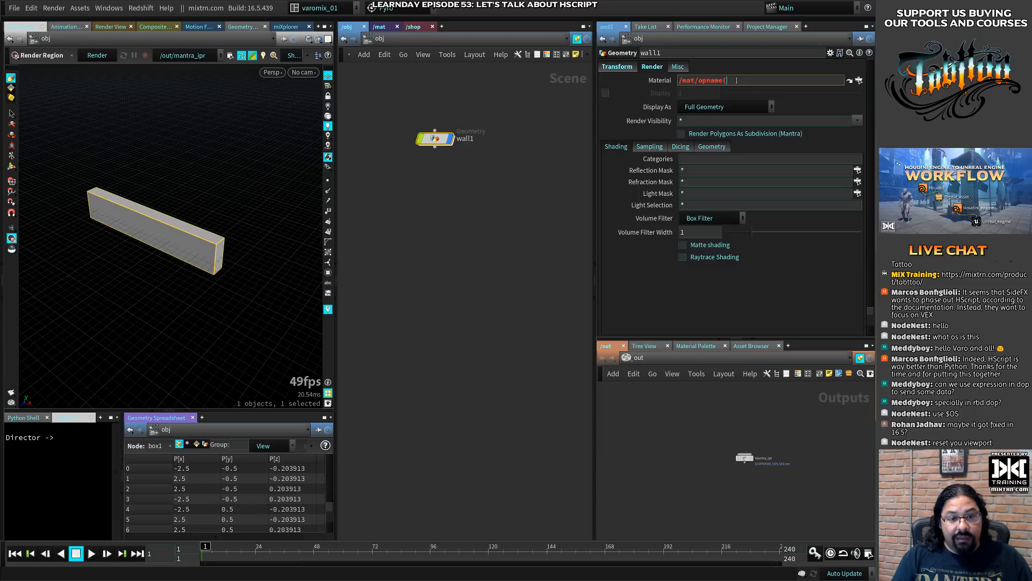
type("\".")
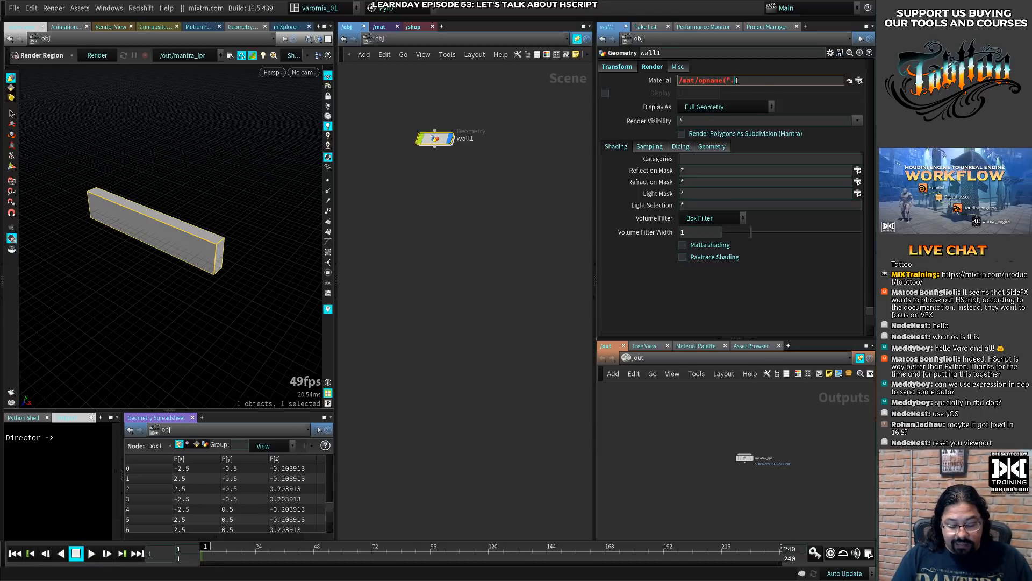
type("\")")
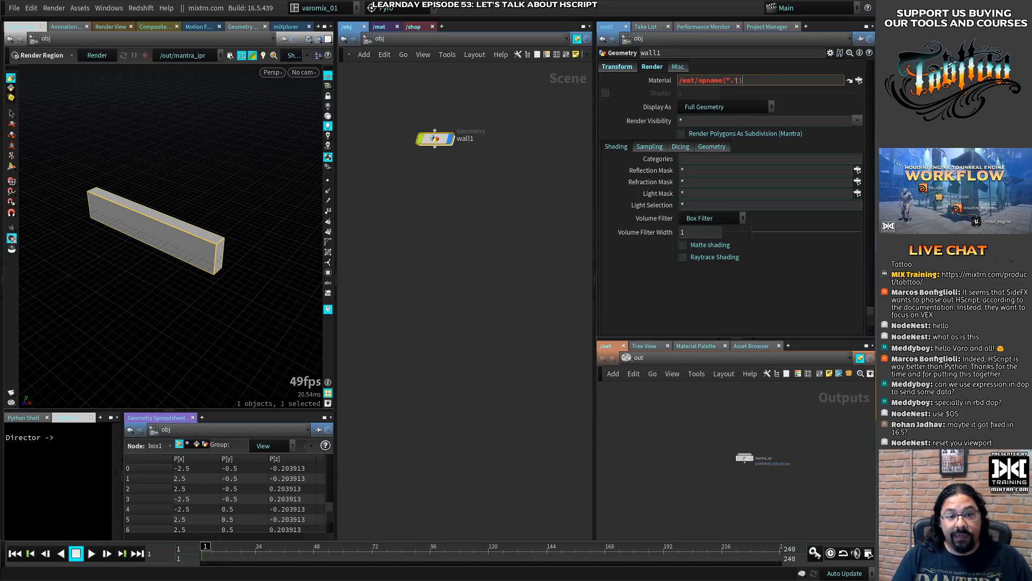
key("Return")
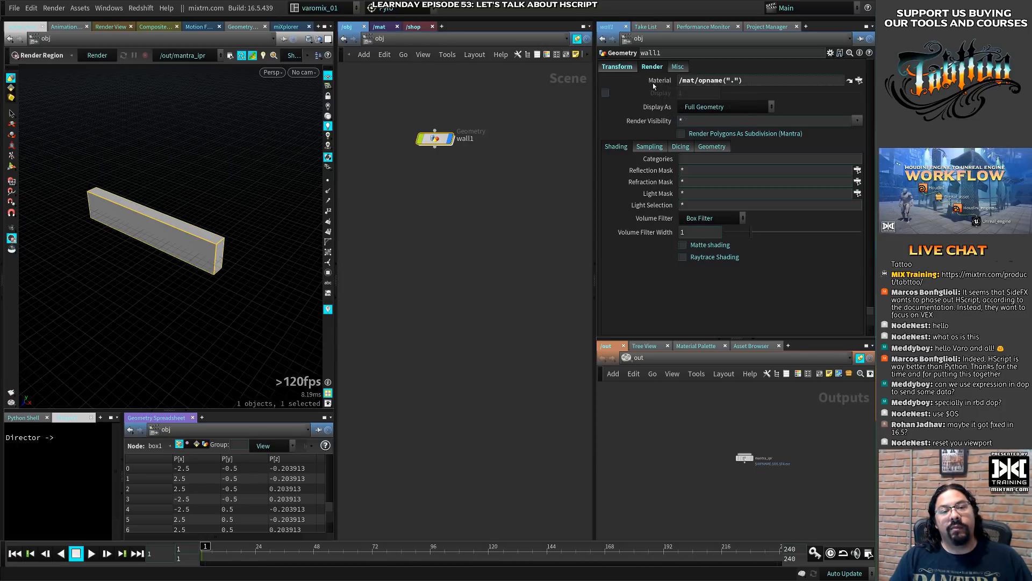
- Examine how wall1's Material path treats the opname(".") part, comparing the whole path with the expression portion
mouse_move(656, 87)
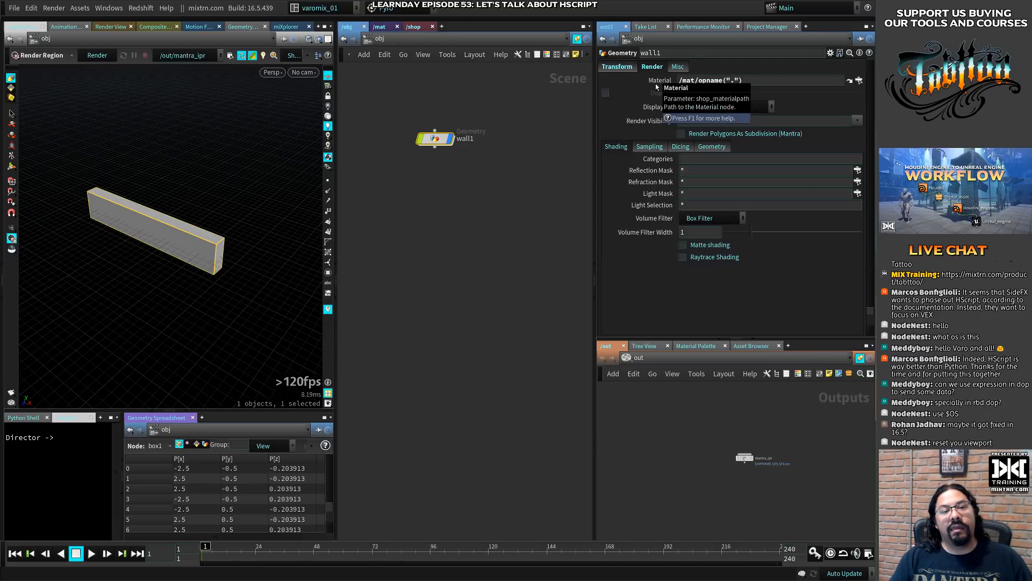
double_click(770, 80)
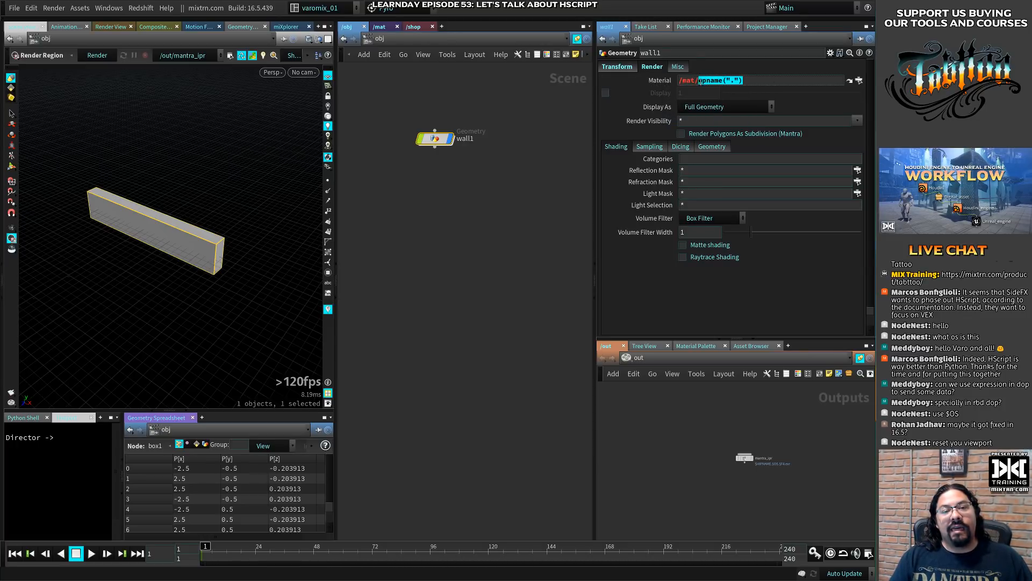
left_click(766, 82)
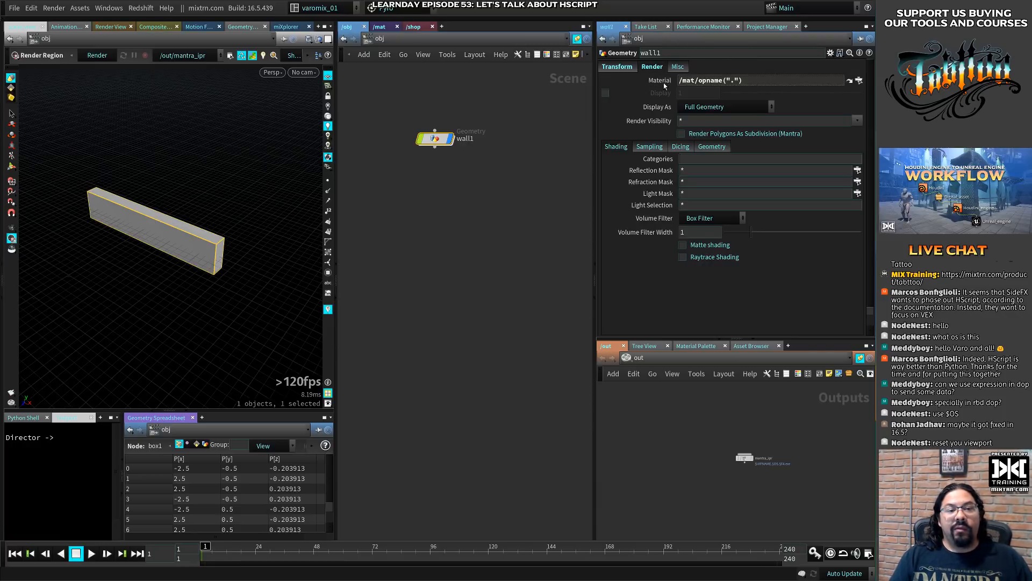
key("Return")
left_click_drag(743, 81, 672, 79)
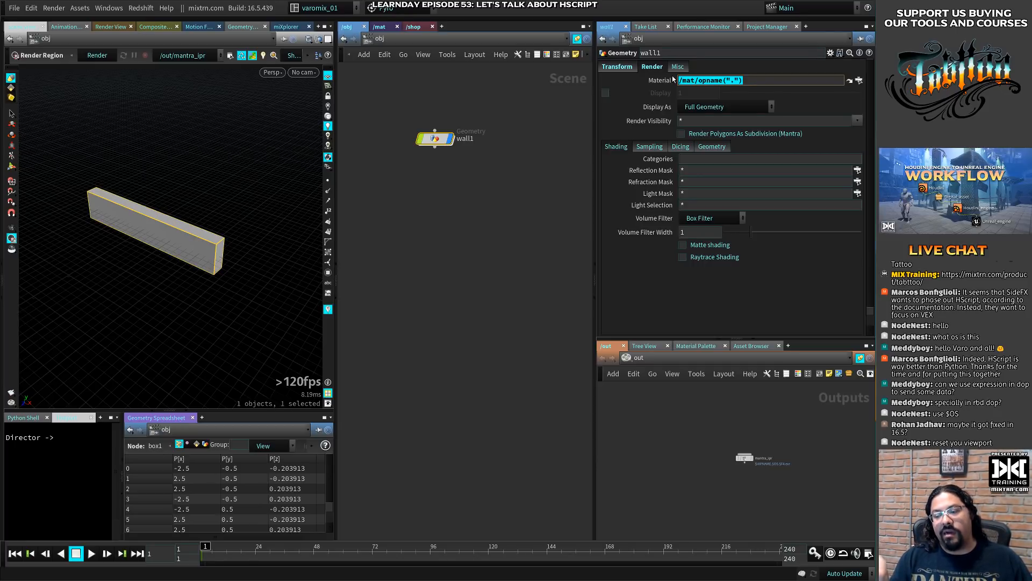
left_click(688, 79)
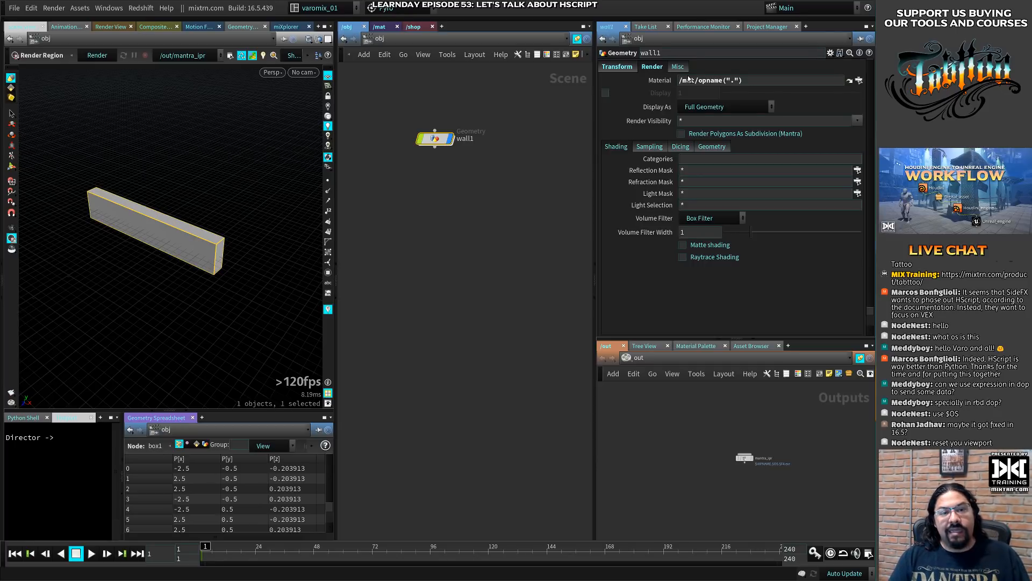
left_click_drag(747, 82, 700, 80)
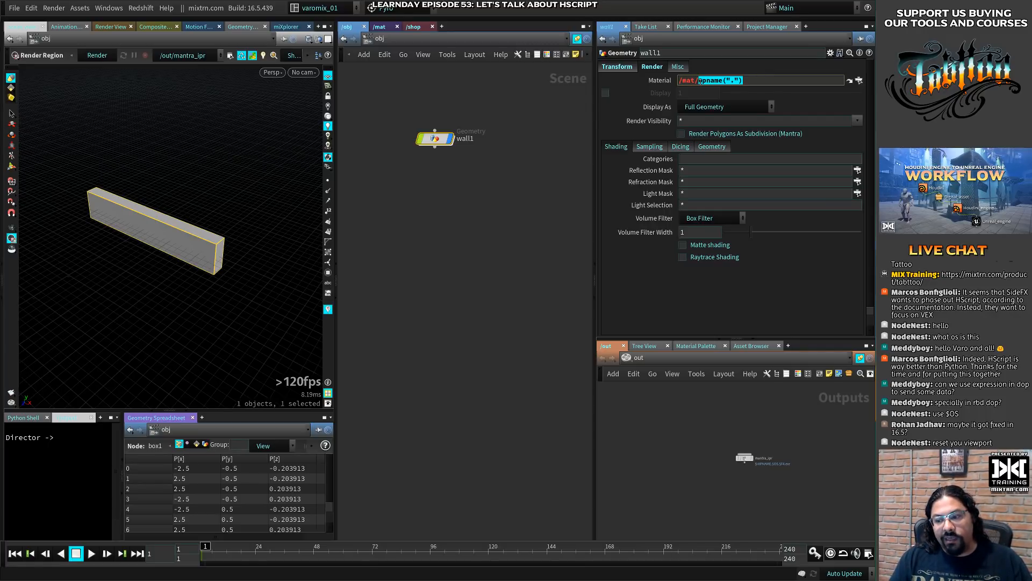
left_click(701, 81)
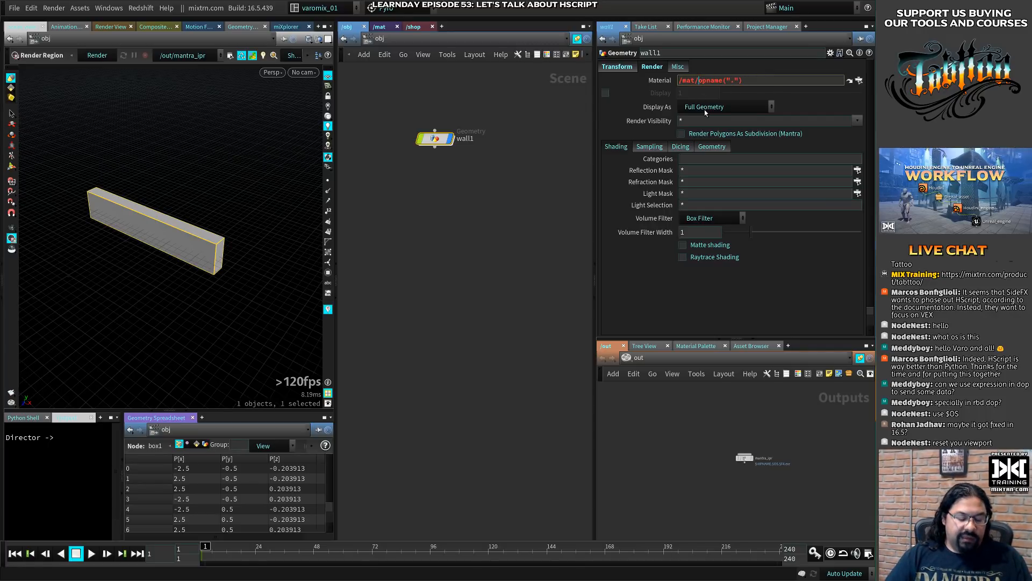
key("Return")
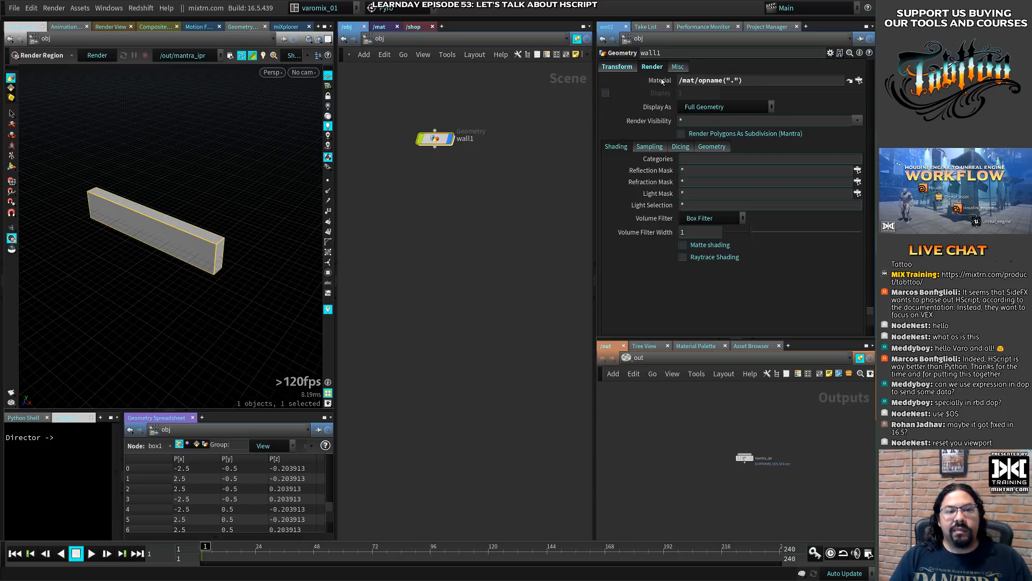
- Enclose the opname call in backticks so wall1's Material path reads /mat/`opname(".")`
left_click(701, 81)
type("`")
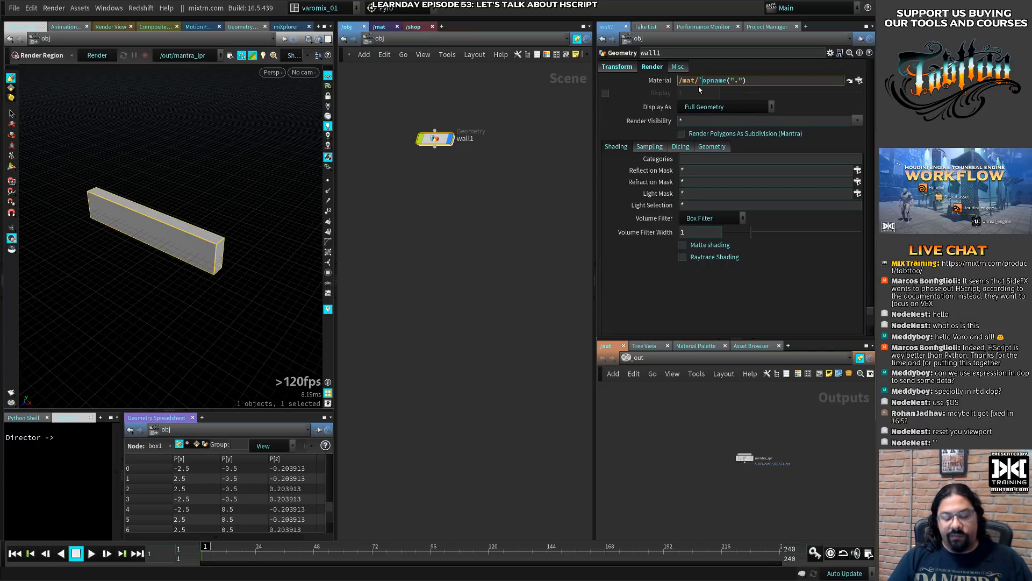
type("`")
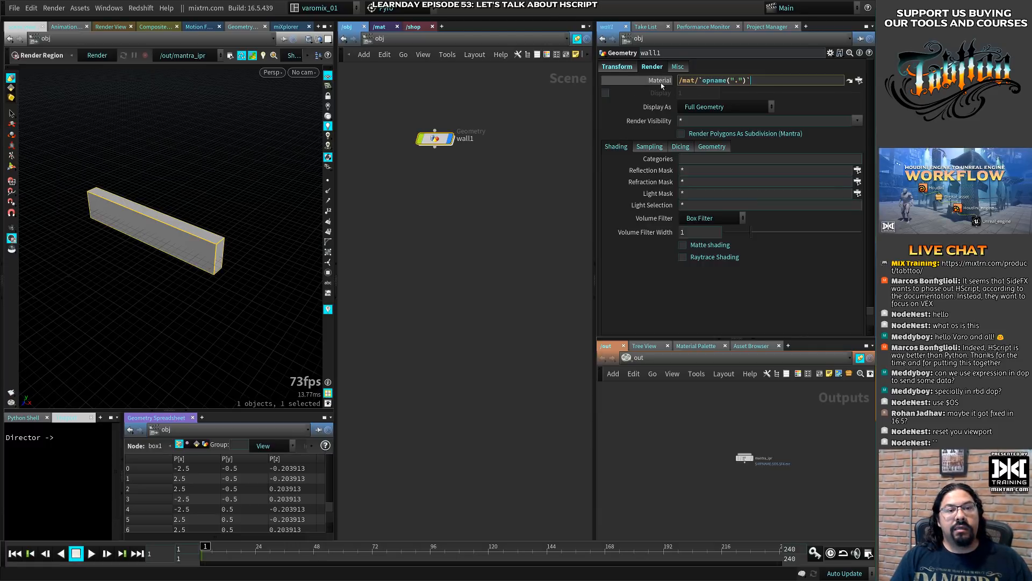
key("Return")
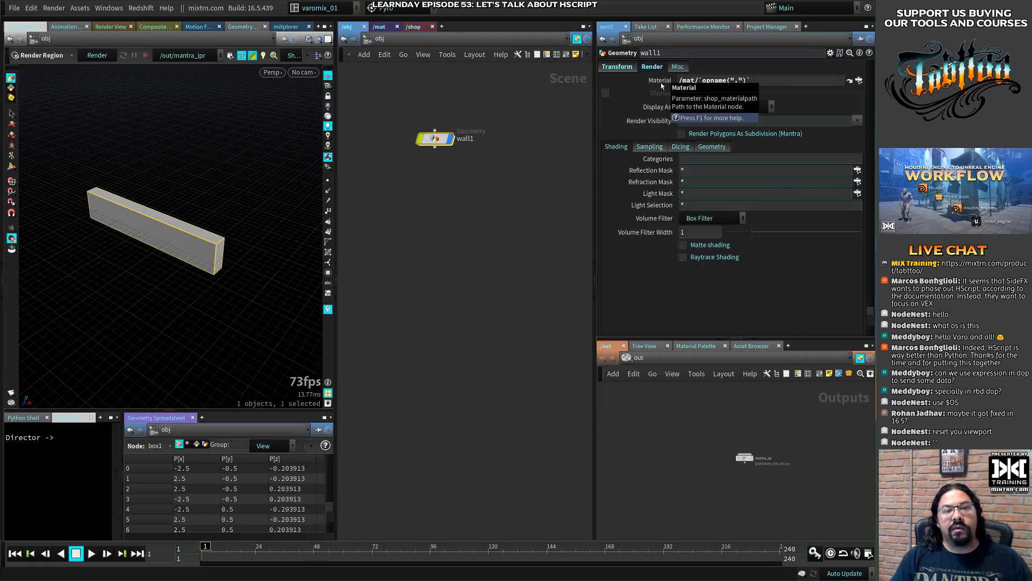
- Review the backtick-enclosed part of wall1's Material path and compare the expression with its evaluated path
left_click(704, 80)
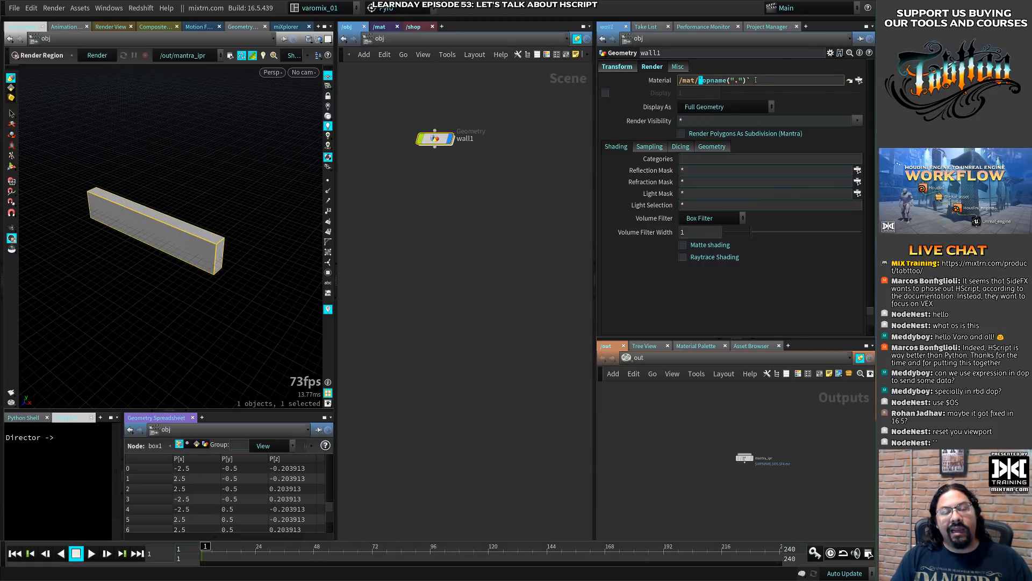
left_click(749, 80)
left_click_drag(699, 80, 751, 80)
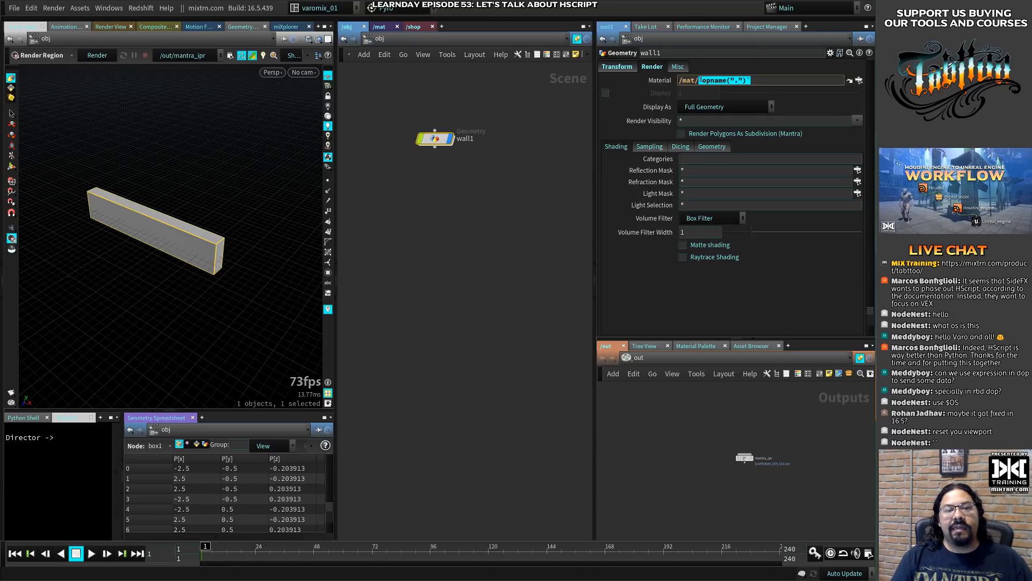
left_click_drag(701, 80, 761, 81)
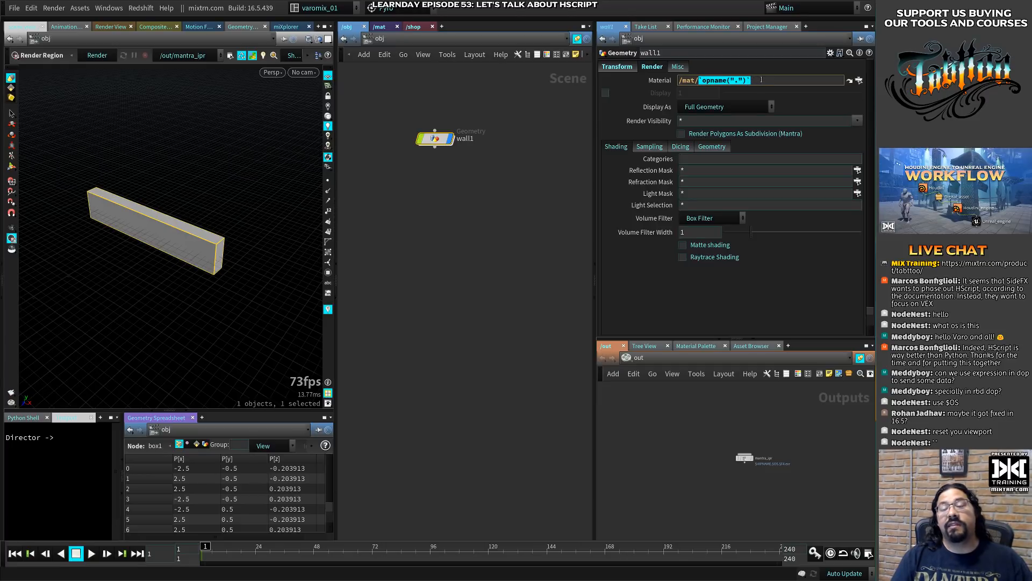
left_click(663, 82)
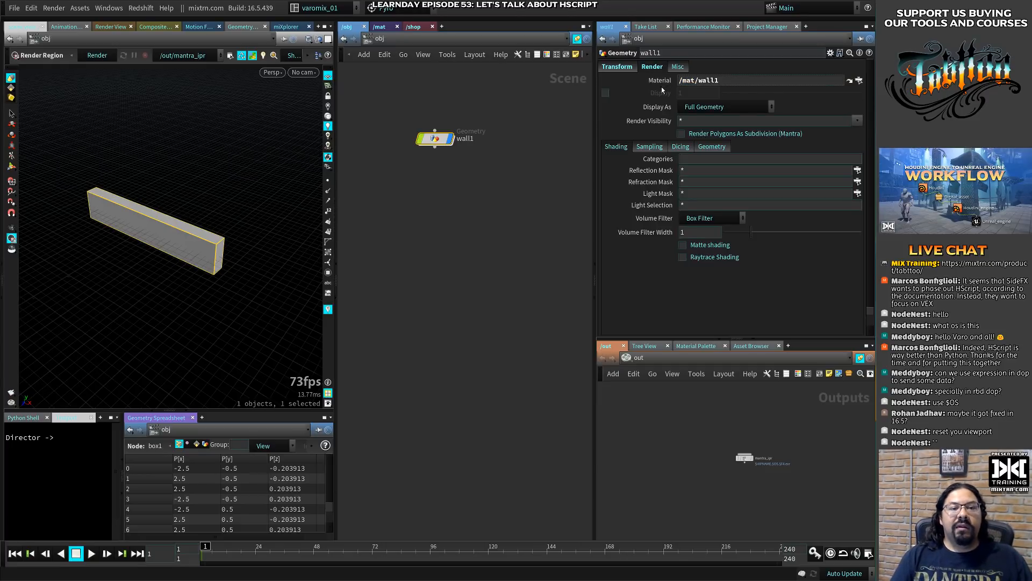
left_click_drag(725, 82, 700, 82)
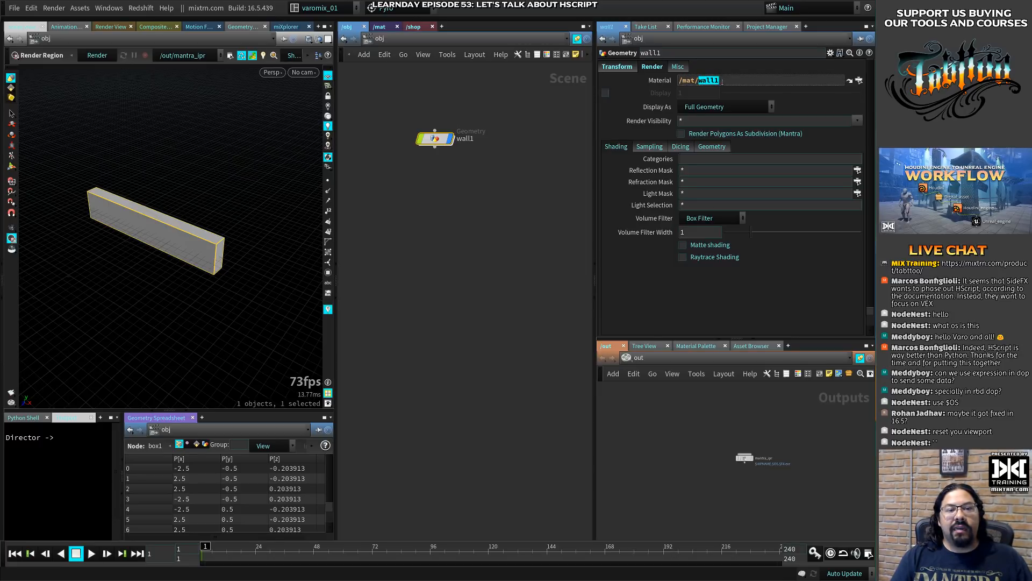
left_click(663, 82)
left_click(663, 82)
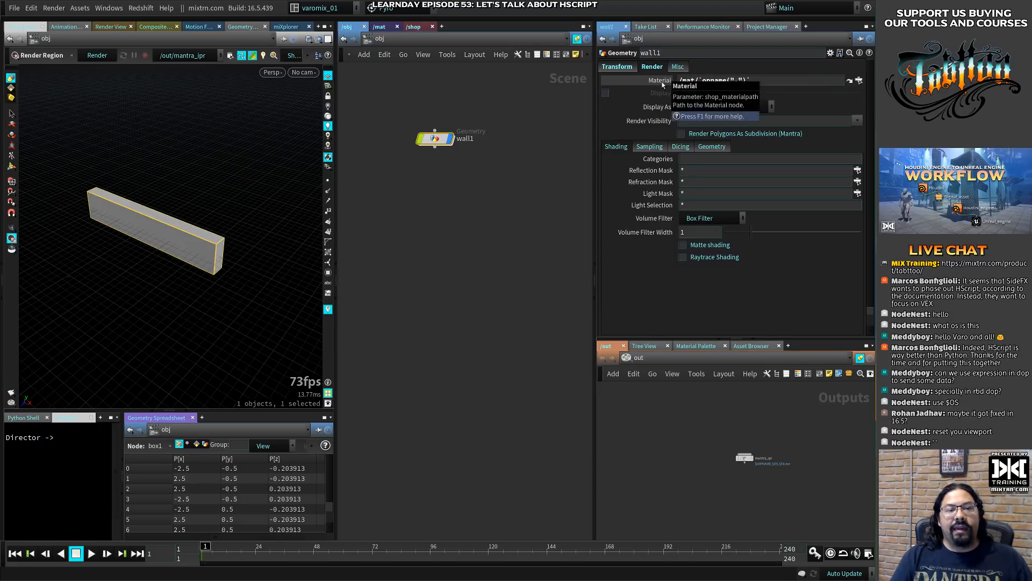
- Reposition wall1 and duplicate it four times, stacking the copies below it in the network
mouse_move(431, 143)
left_mouse_down()
mouse_move(439, 118)
mouse_move(441, 143)
left_mouse_up()
left_click_drag(441, 144, 442, 259, "alt")
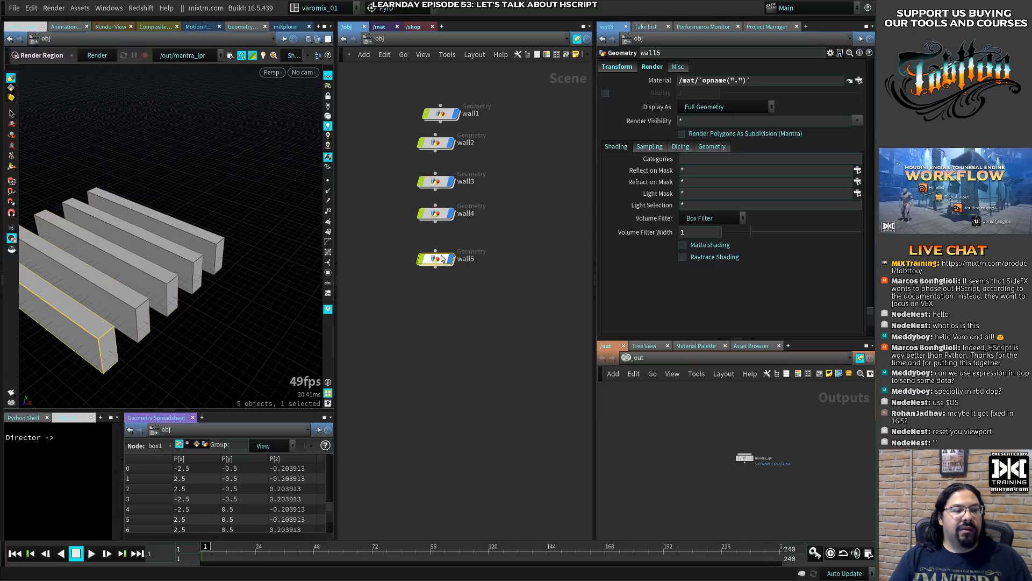
- Preview-render a region of the viewport that encloses all five walls
middle_click_drag(156, 253, 219, 227, "alt")
left_click_drag(219, 227, 204, 243, "alt")
right_click_drag(205, 243, 201, 240, "alt")
left_click_drag(201, 240, 204, 242, "alt")
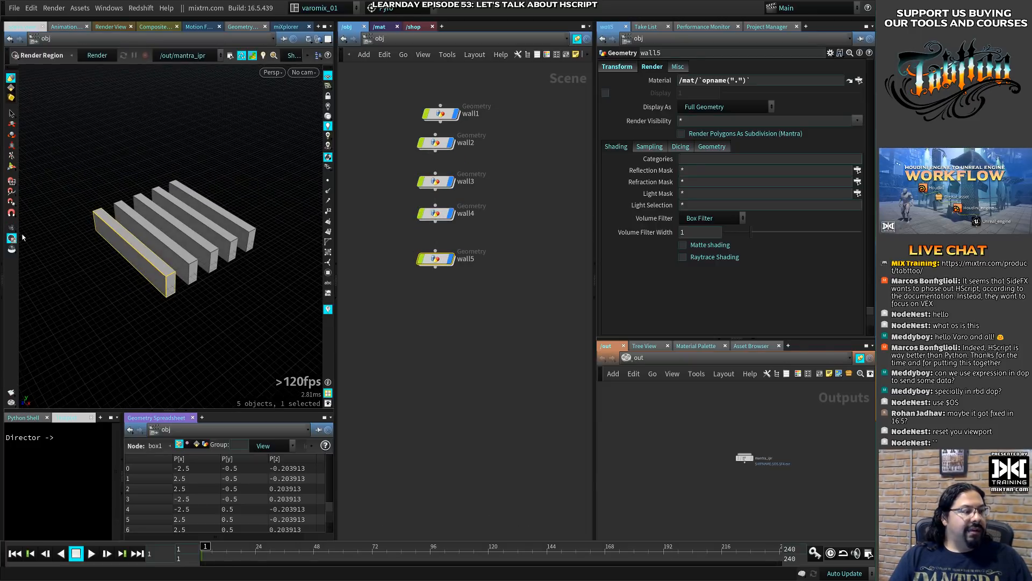
left_click_drag(105, 109, 268, 314)
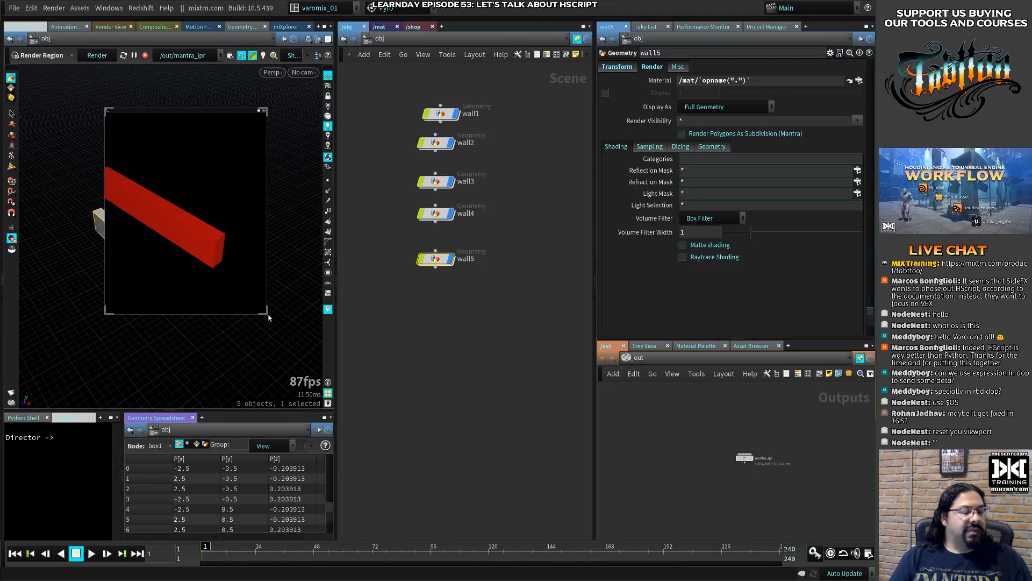
left_click_drag(106, 314, 67, 337)
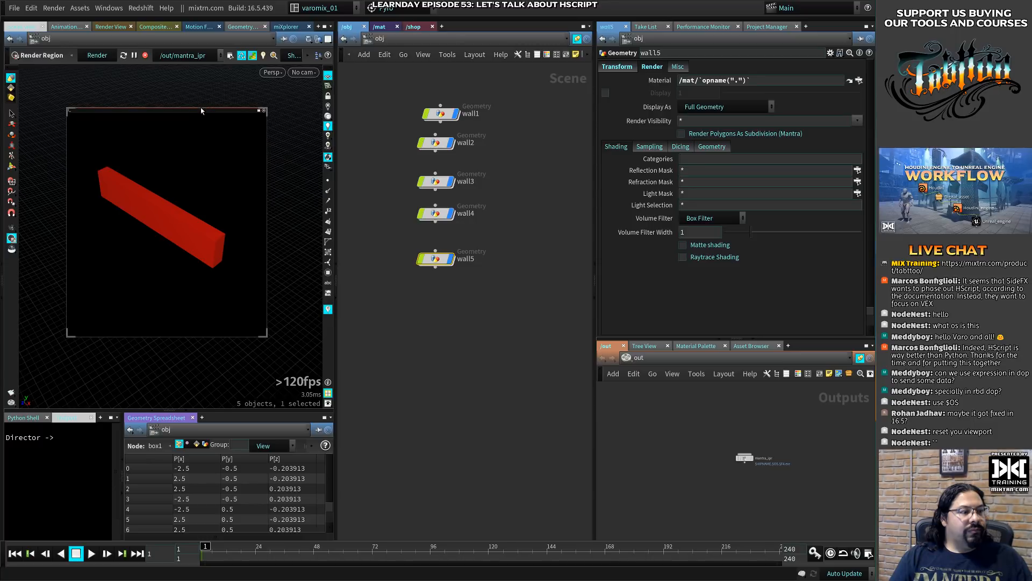
left_click_drag(203, 109, 204, 118)
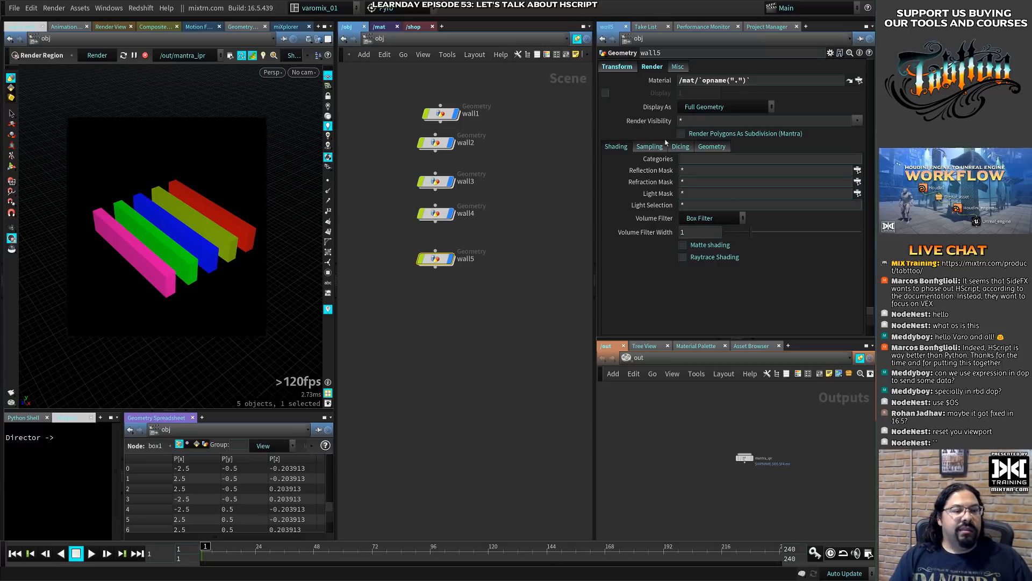
- Check the Material expression on wall2 and wall3, comparing wall3's expression with its evaluated path
left_click(454, 146)
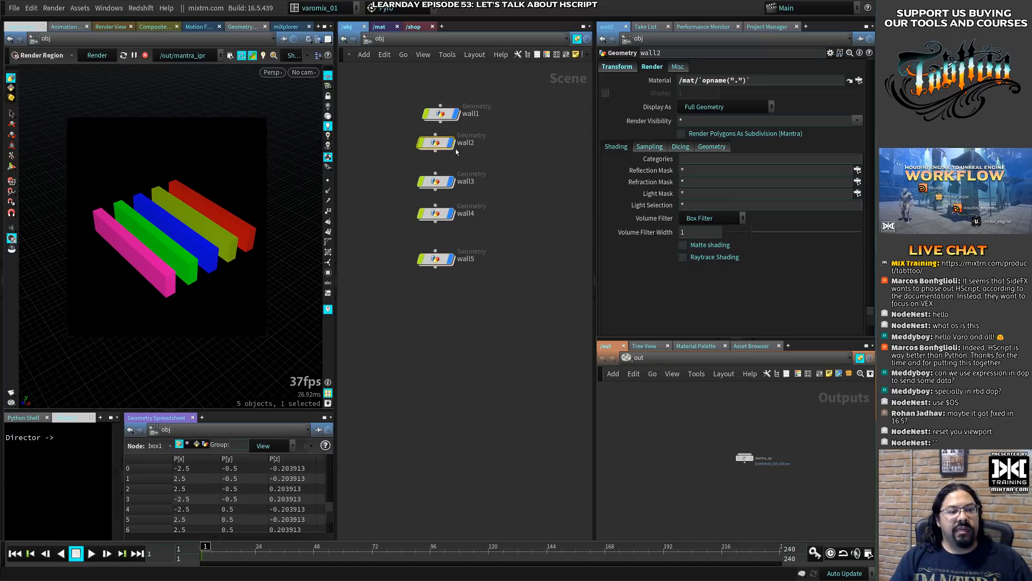
left_click_drag(395, 176, 463, 207)
left_click_drag(373, 208, 456, 224)
left_click_drag(417, 248, 470, 273)
left_click_drag(394, 151, 470, 194)
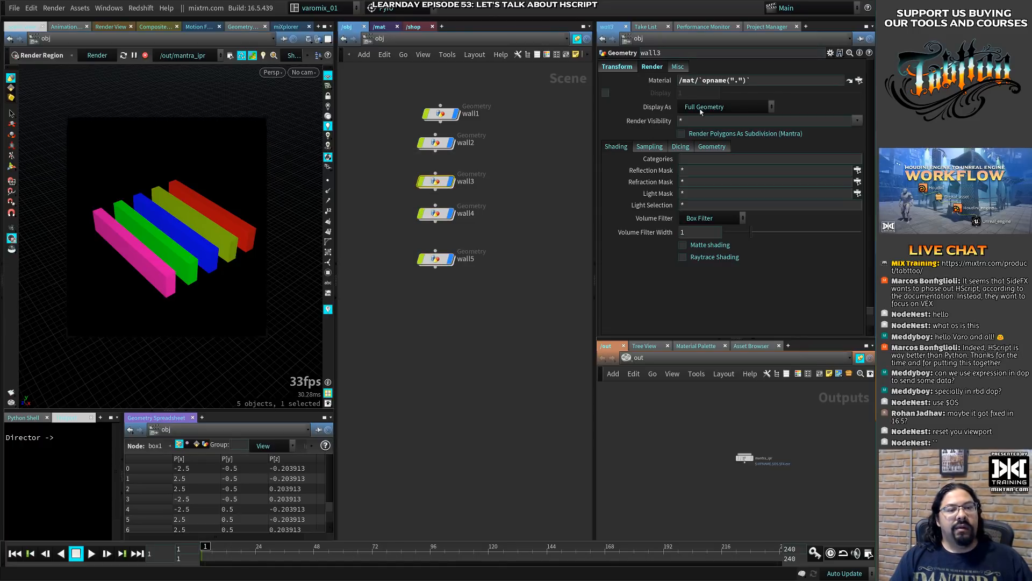
left_click(665, 80)
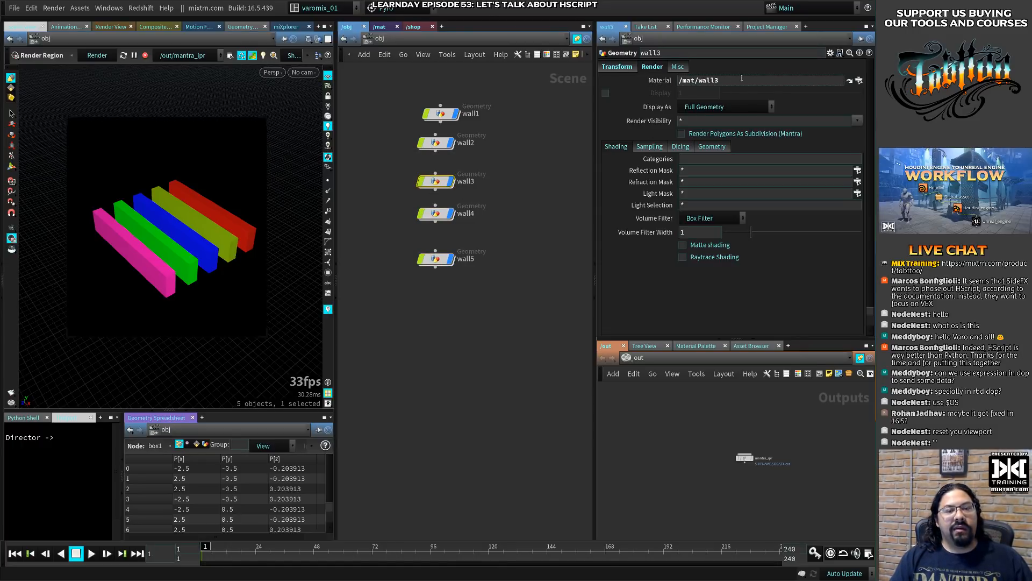
left_click_drag(743, 79, 547, 174)
- Inspect wall4's Material parameter and display the evaluated path of its opname expression
left_click(420, 218)
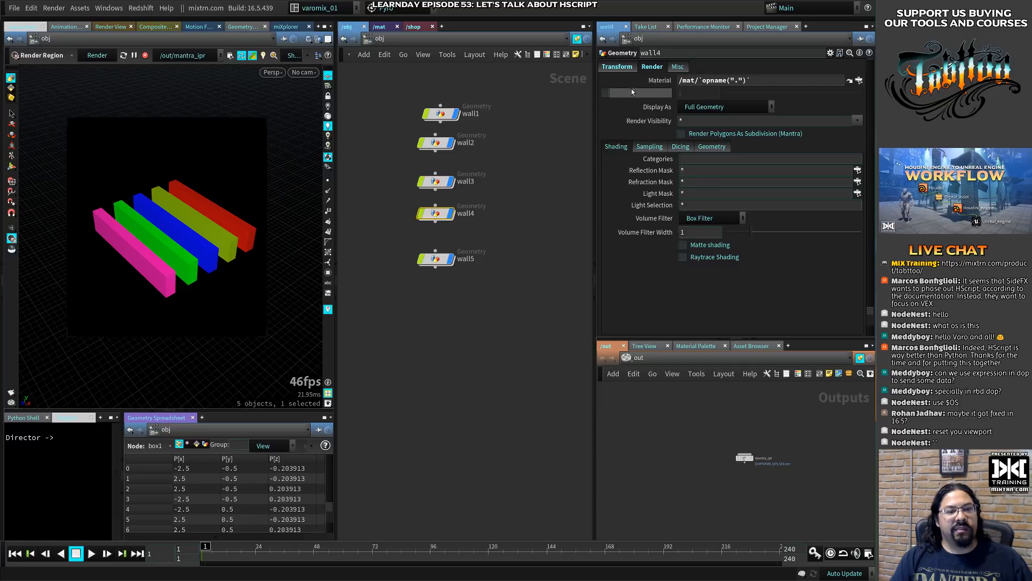
left_click(665, 81)
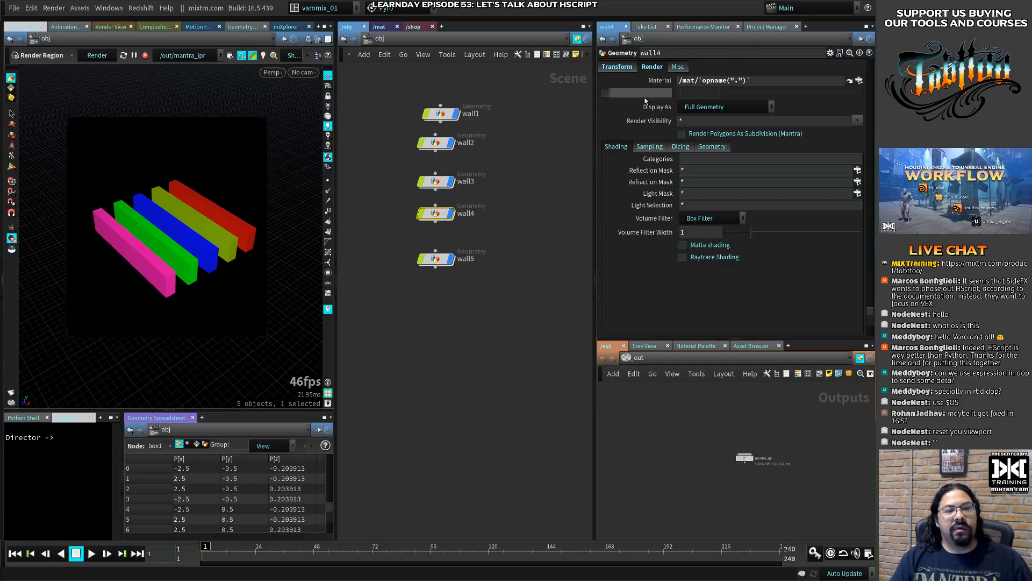
middle_click(439, 183)
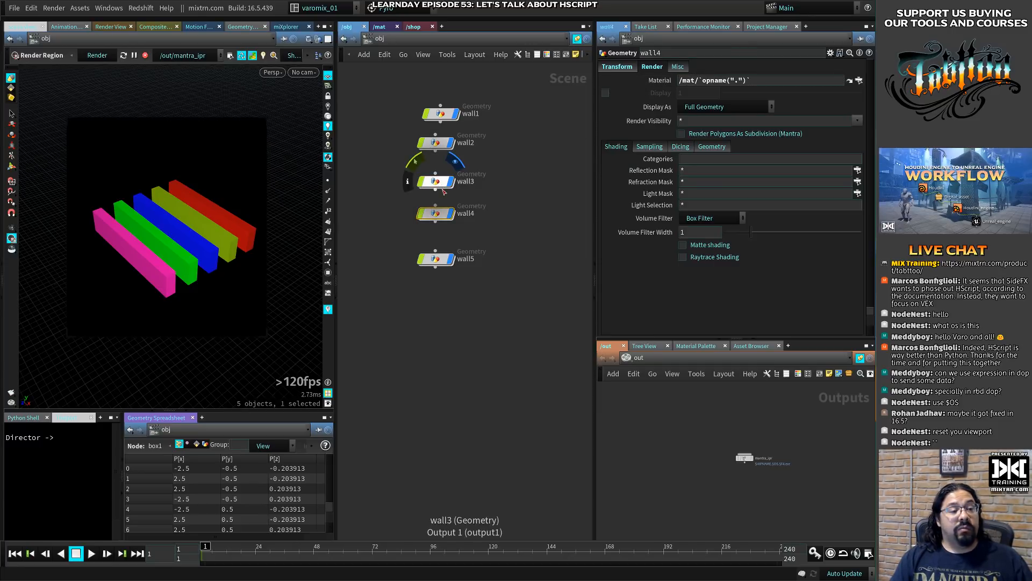
left_click(435, 188)
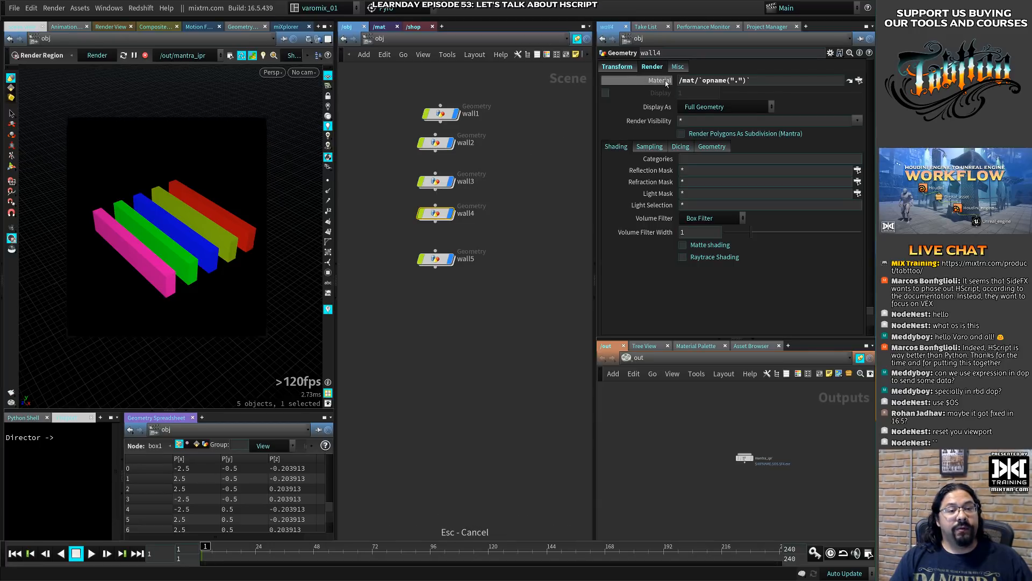
left_click(666, 81)
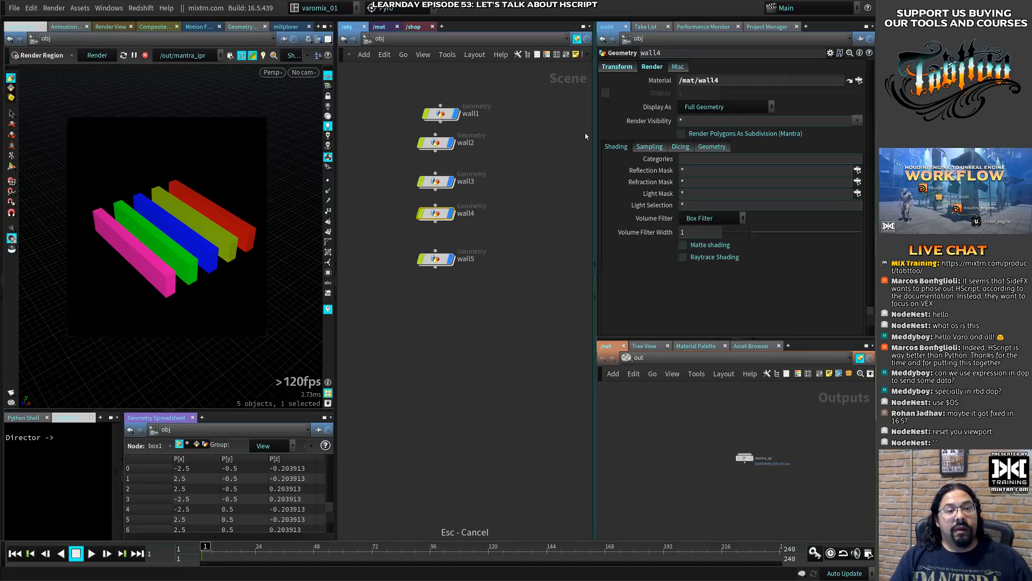
- Close the viewport render region and delete the mantra_ipr node from the out network
left_click(262, 119)
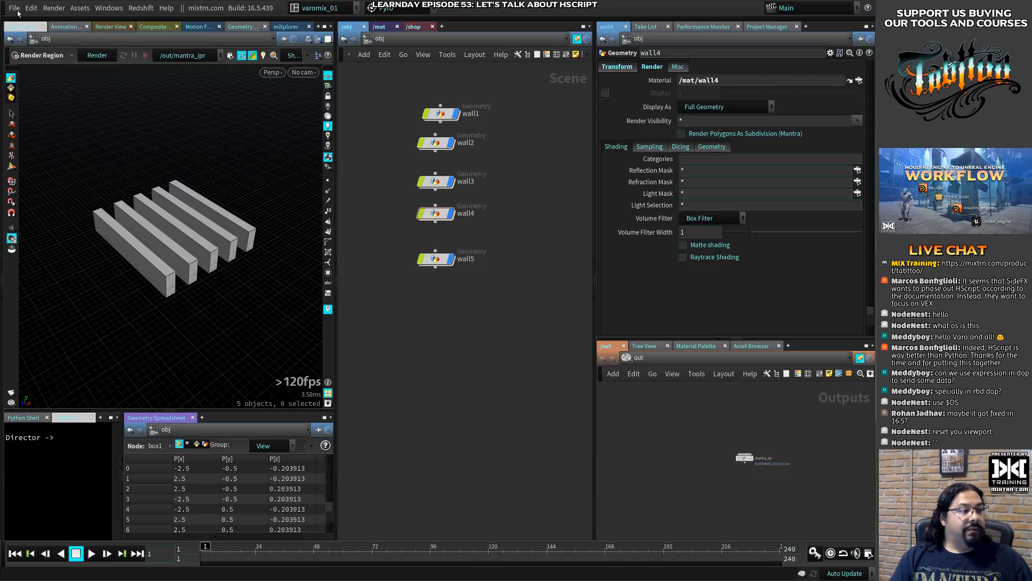
left_click(18, 10)
left_click(555, 352)
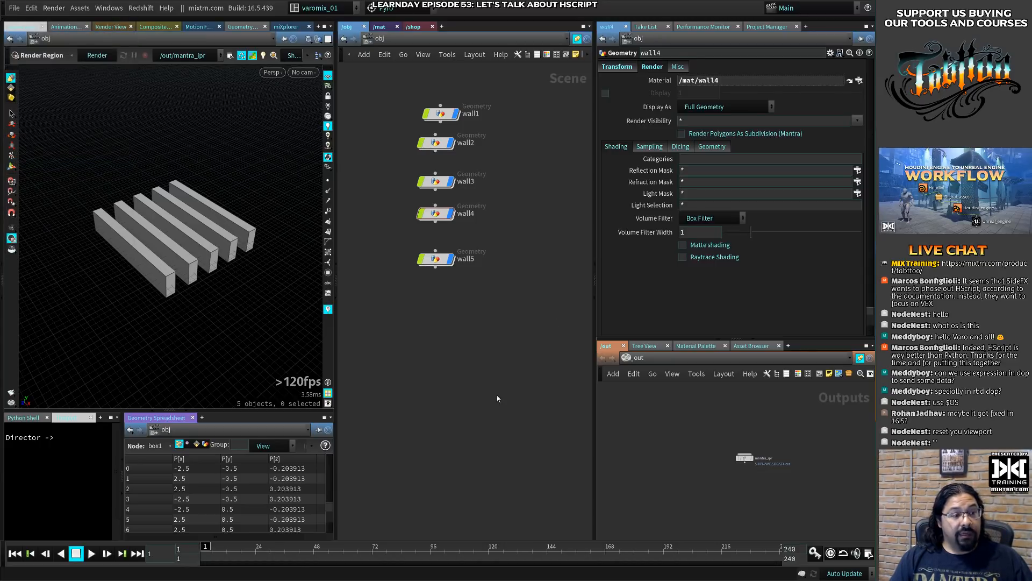
scroll(746, 482, "up", 3)
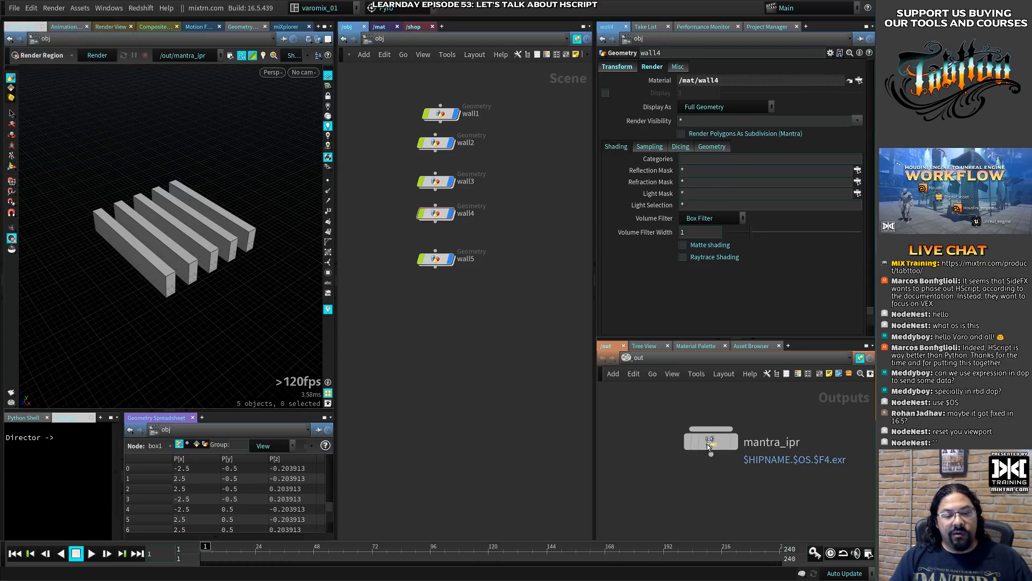
left_click(708, 444)
key("Delete")
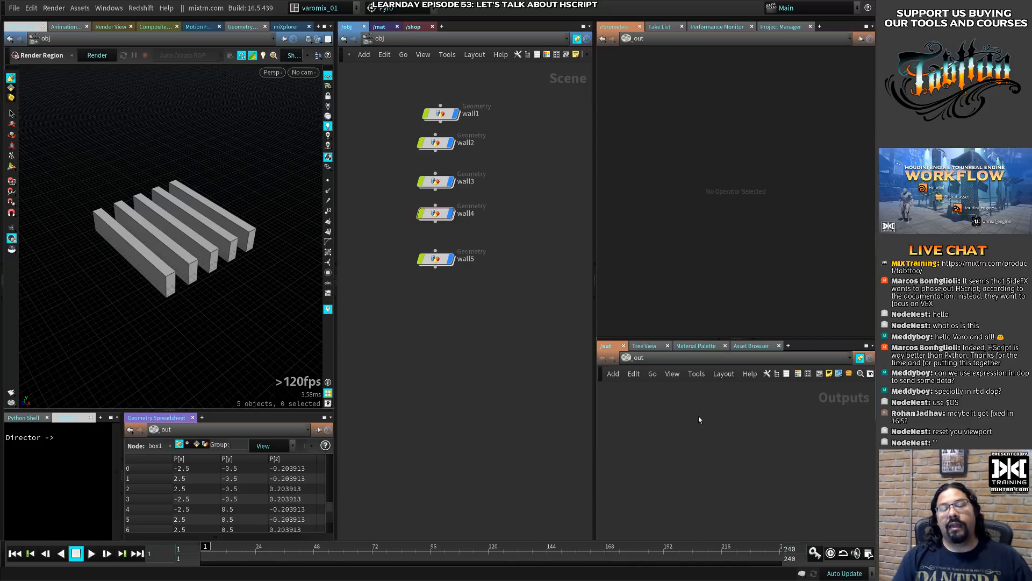
- Add a Mantra render node to the out network
key("Tab")
type("matr")
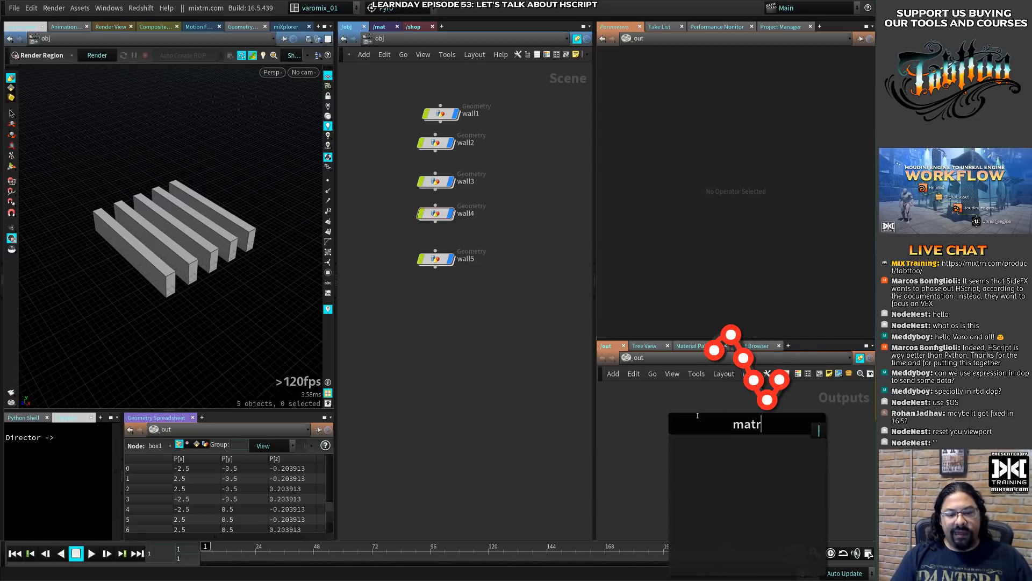
key("BackSpace")
key("BackSpace")
key("BackSpace")
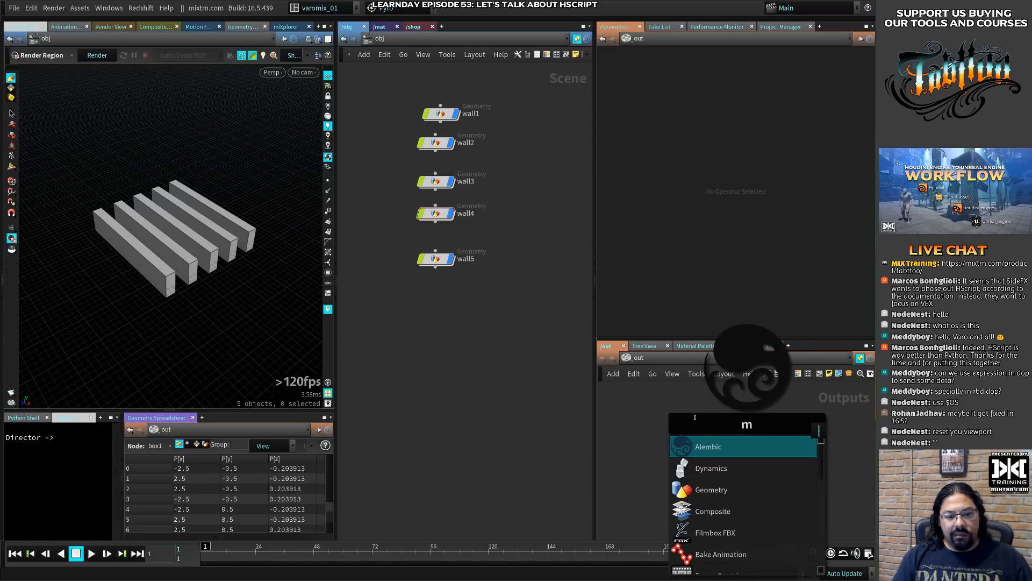
type("antr")
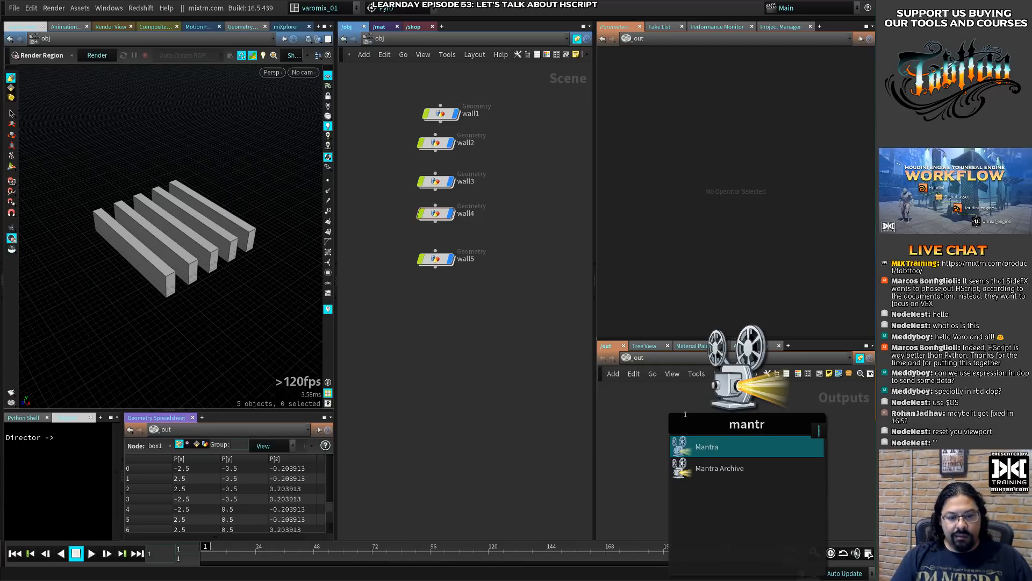
key("Return")
left_click(718, 438)
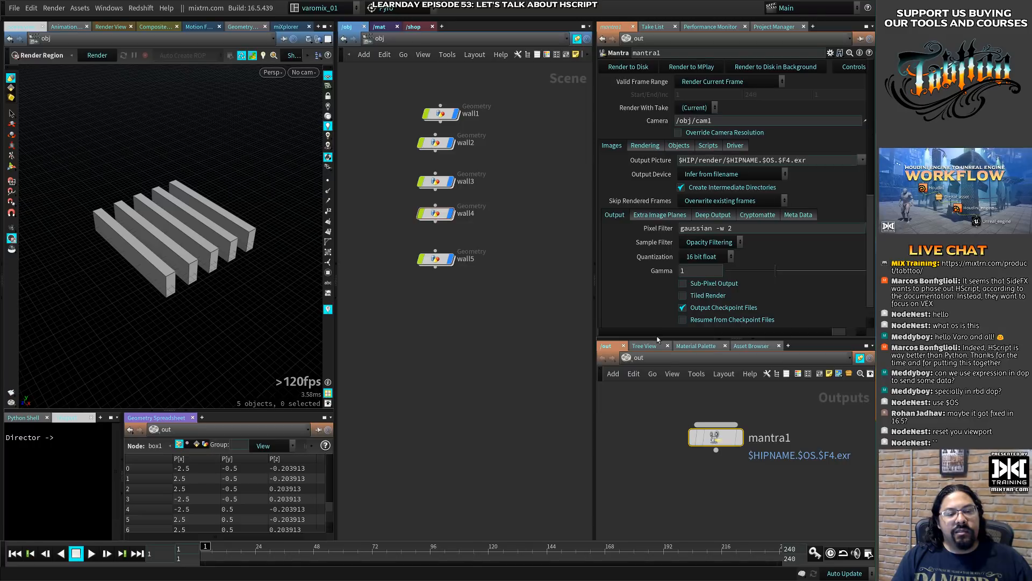
- Enlarge the Mantra node's parameter area and compare its Output Picture expression with the evaluated file path
left_click_drag(657, 340, 657, 454)
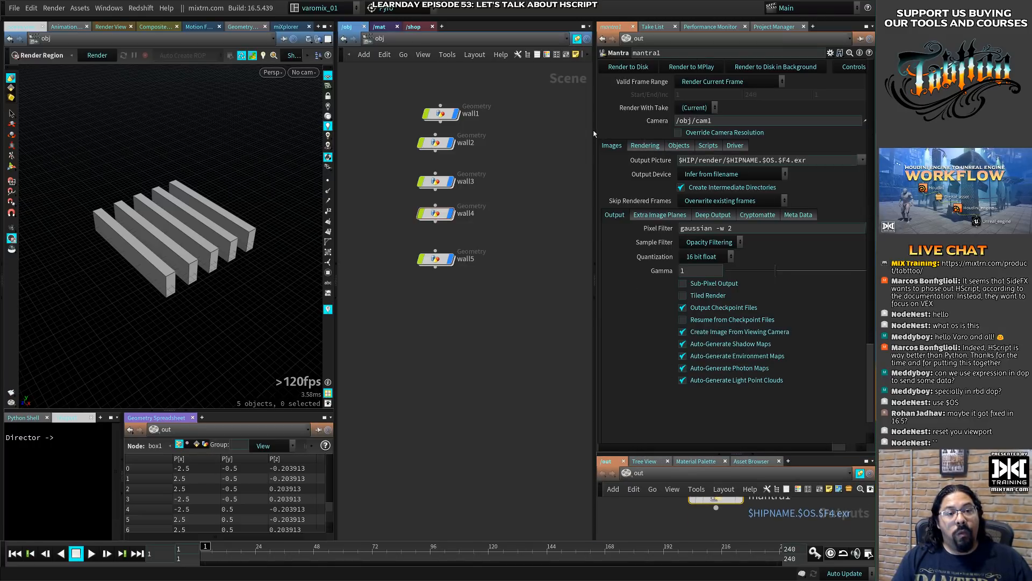
left_click_drag(595, 133, 518, 148)
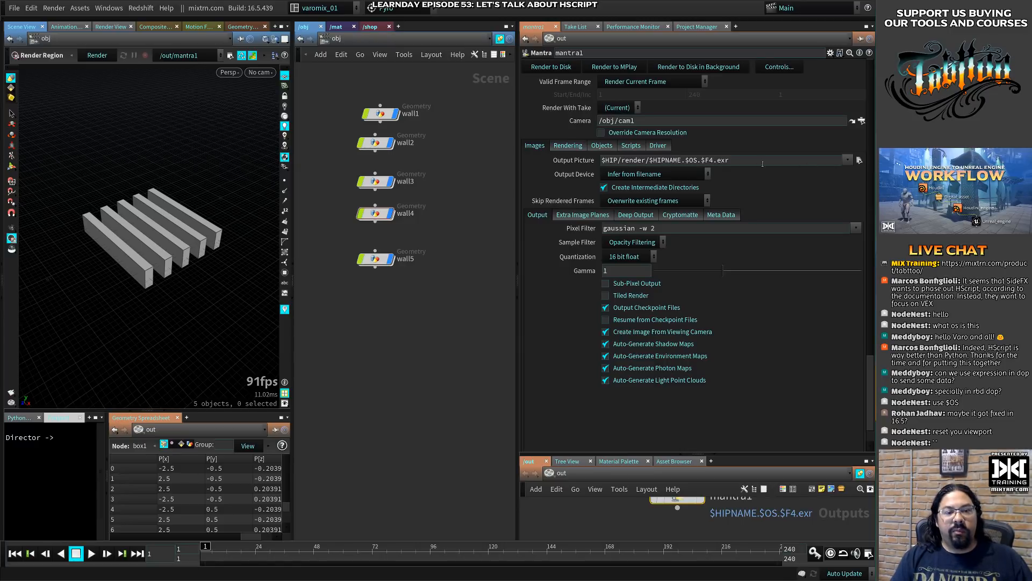
left_click_drag(649, 159, 730, 161)
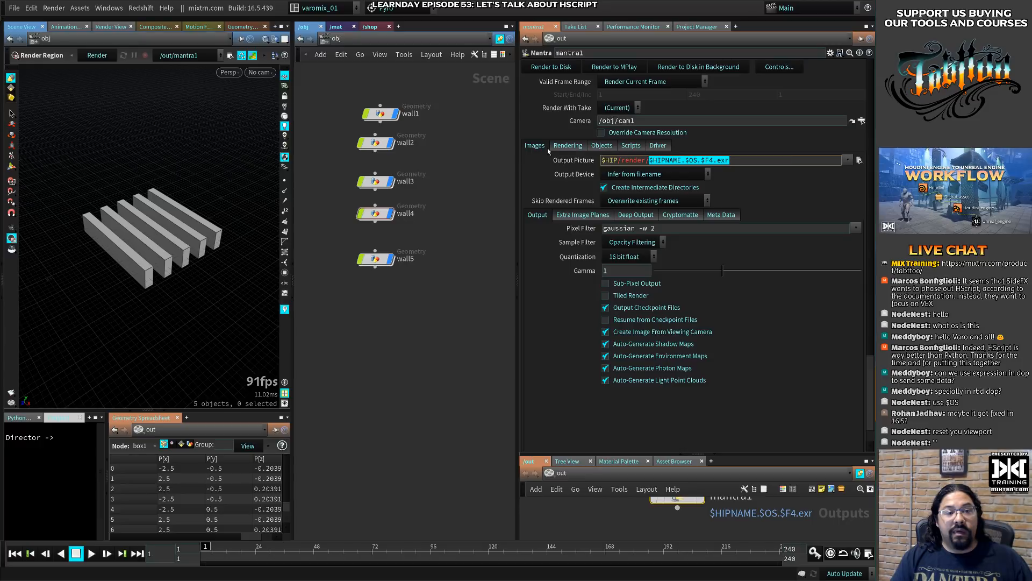
left_click(575, 160)
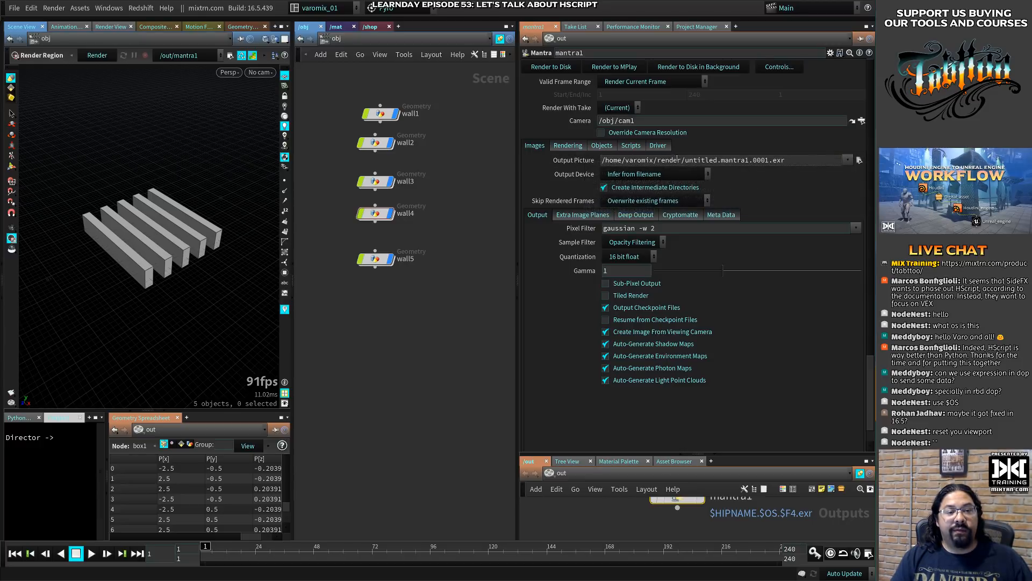
left_click(571, 160)
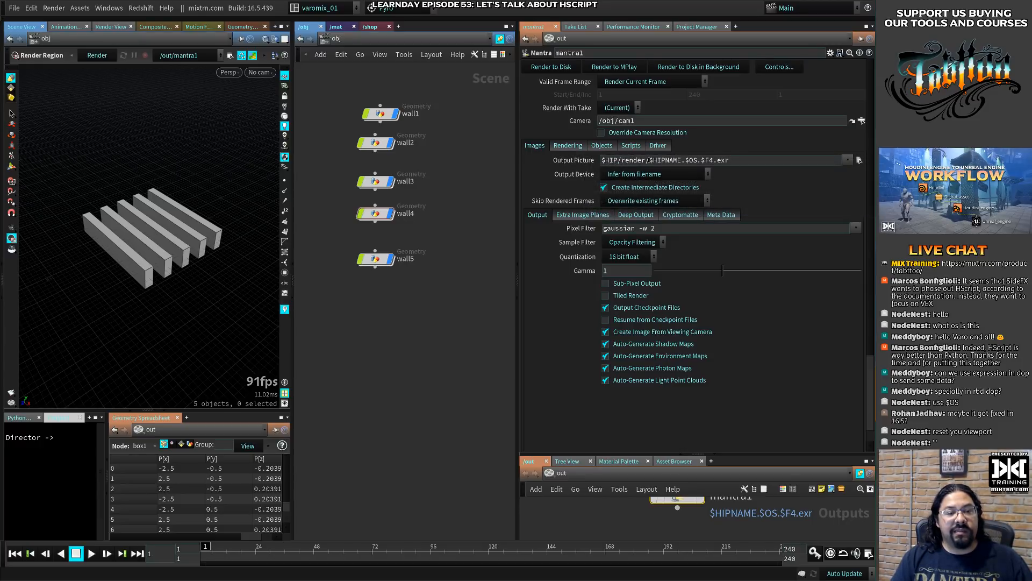
- Set the Mantra node's Output Picture to $HIP/render/beauty/beauty.$F4.exr
left_click_drag(646, 160, 747, 155)
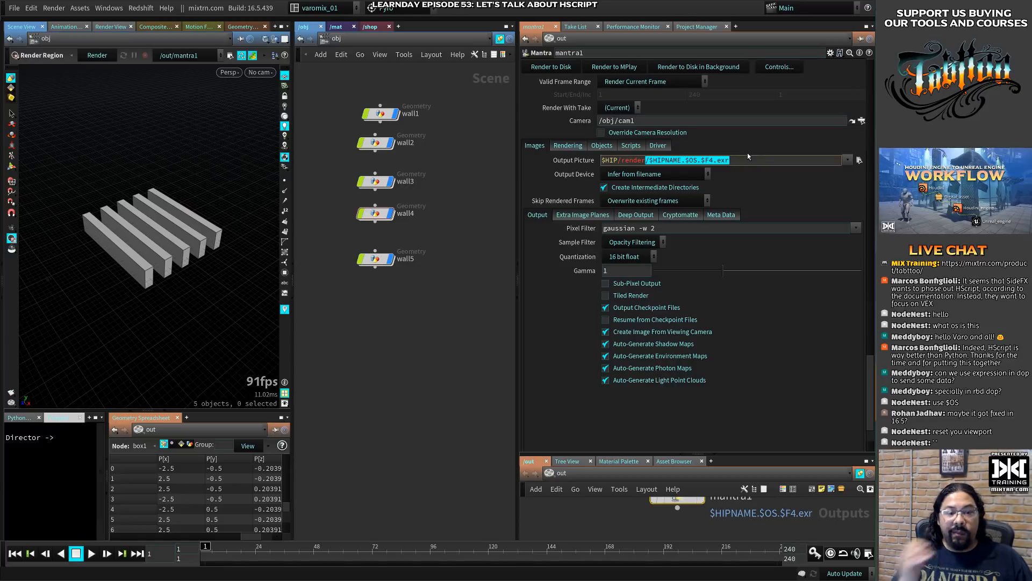
type("/render/")
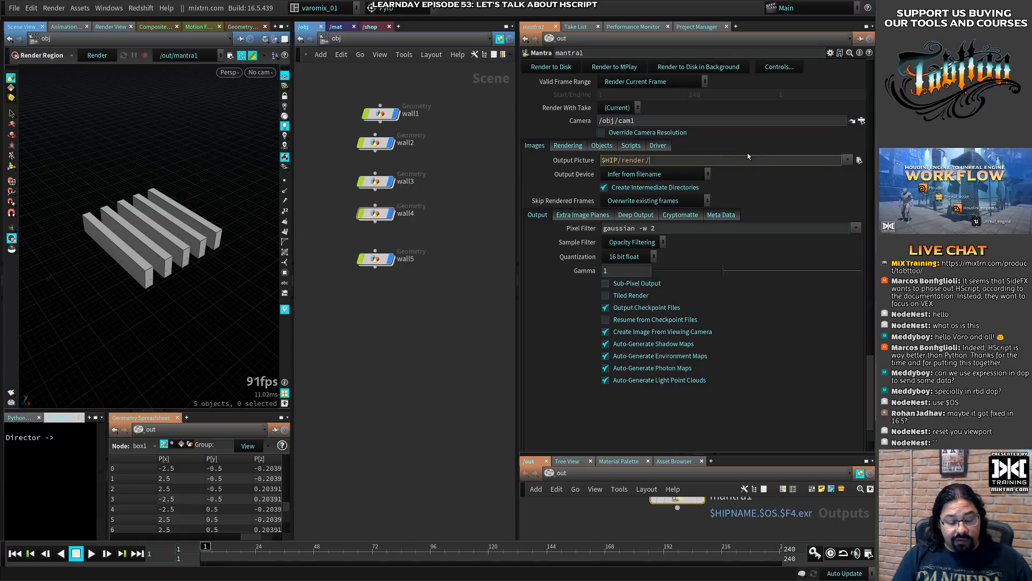
type("b")
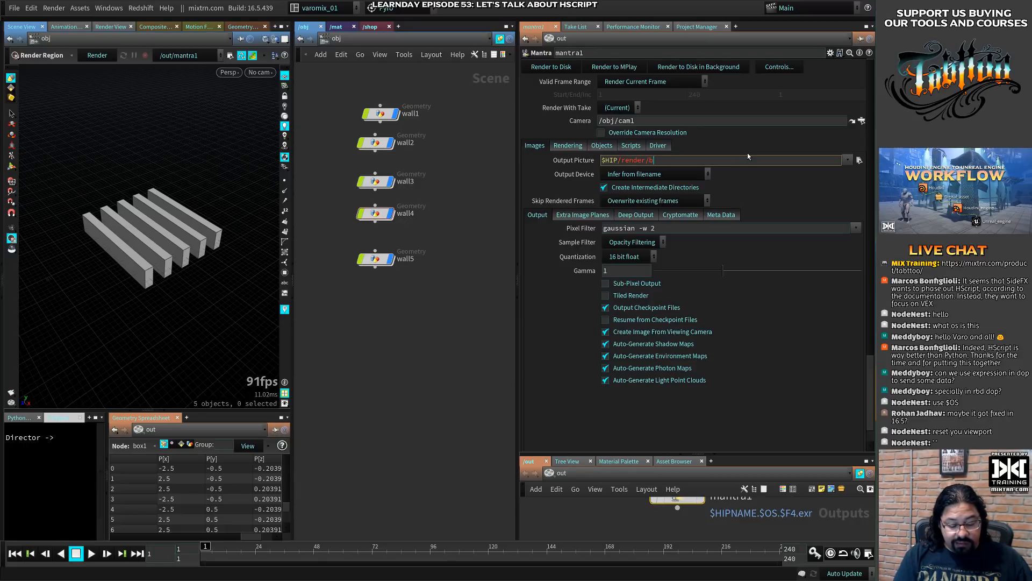
type("eau")
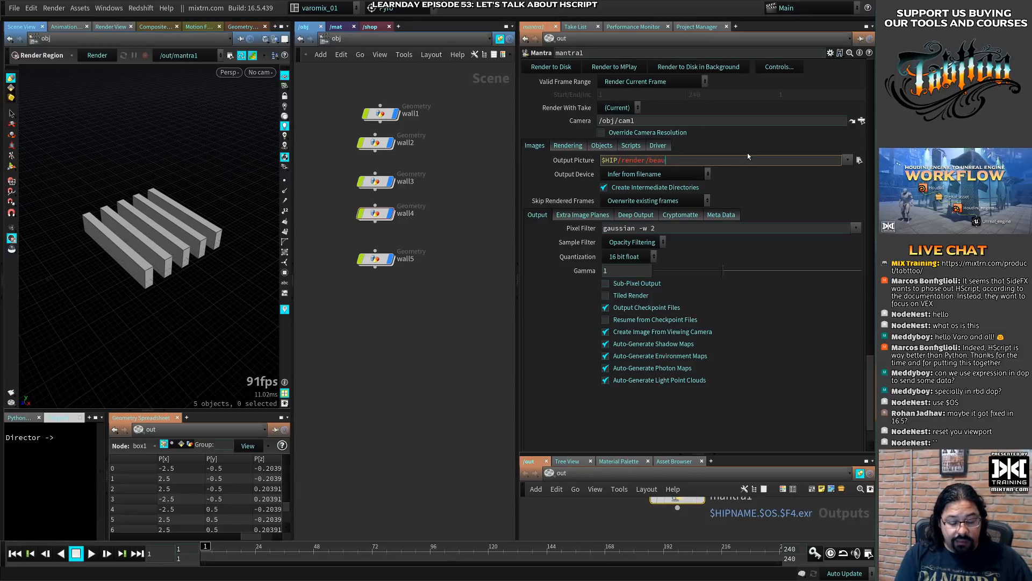
type("ty/")
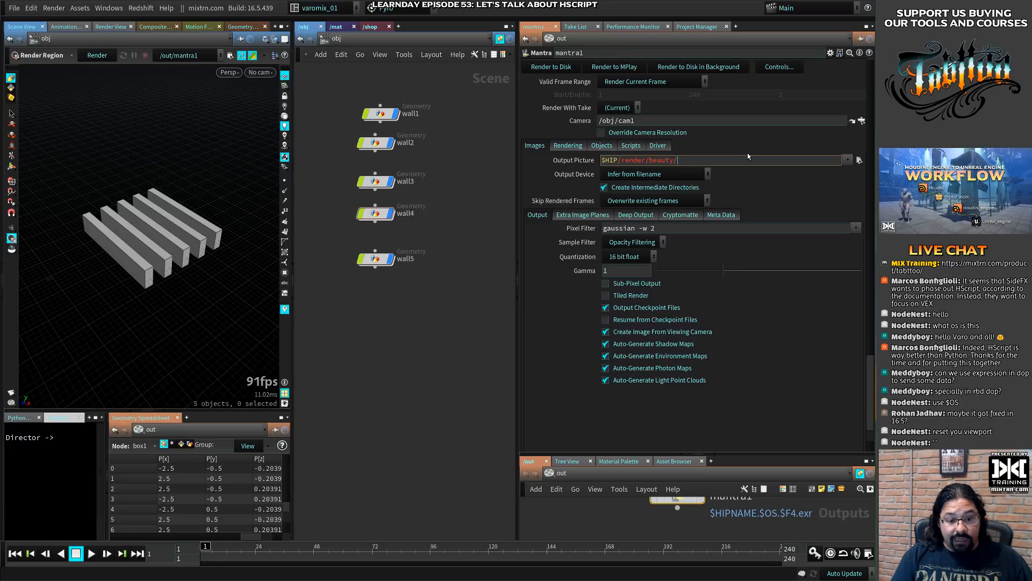
type("beau")
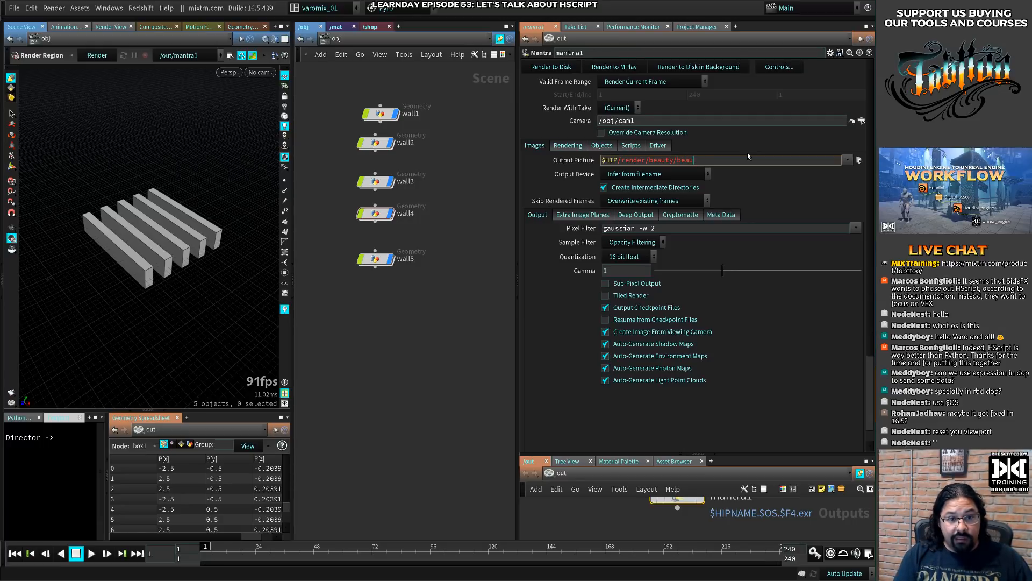
type("ty")
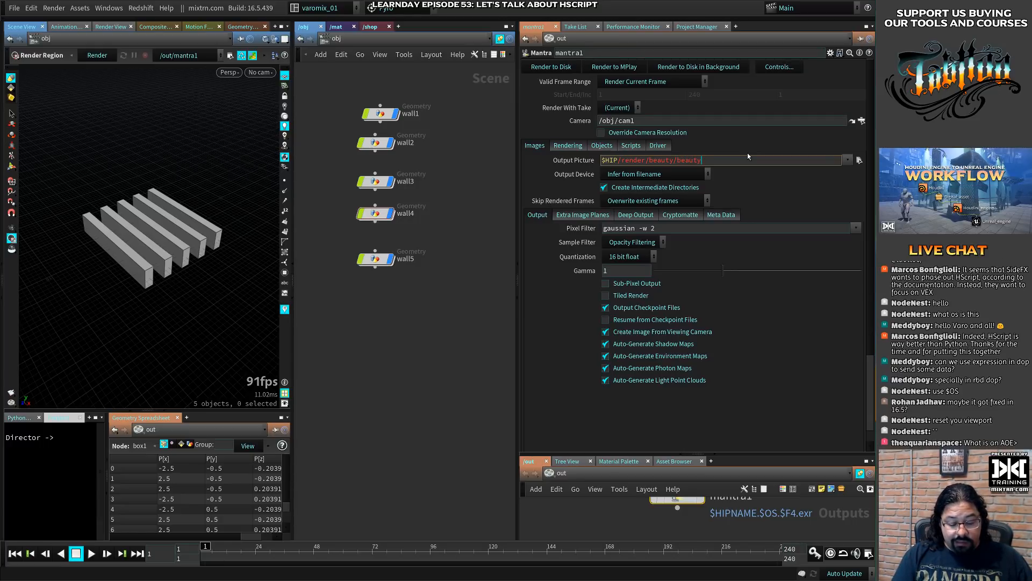
type(".")
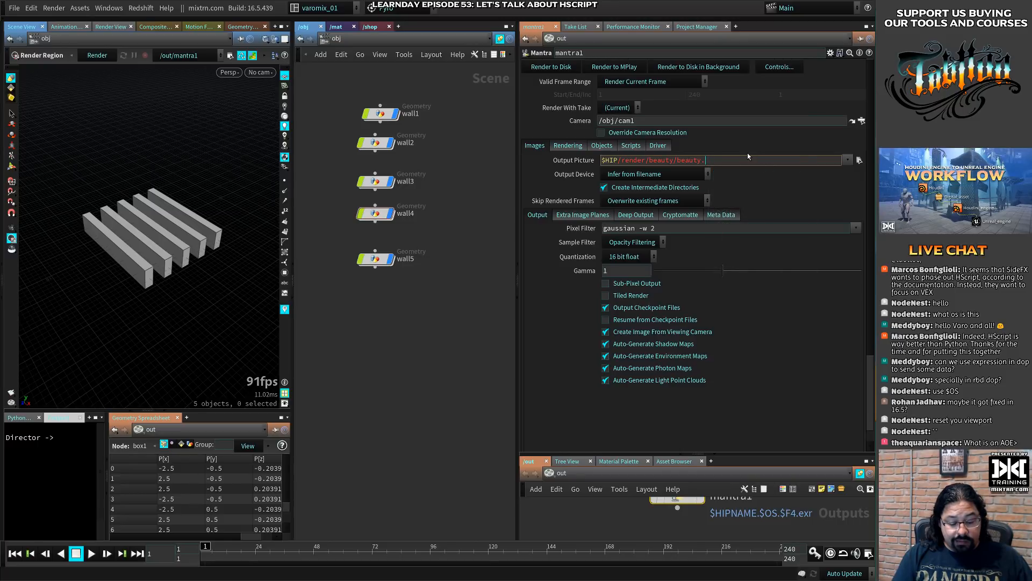
type("$F4.exr")
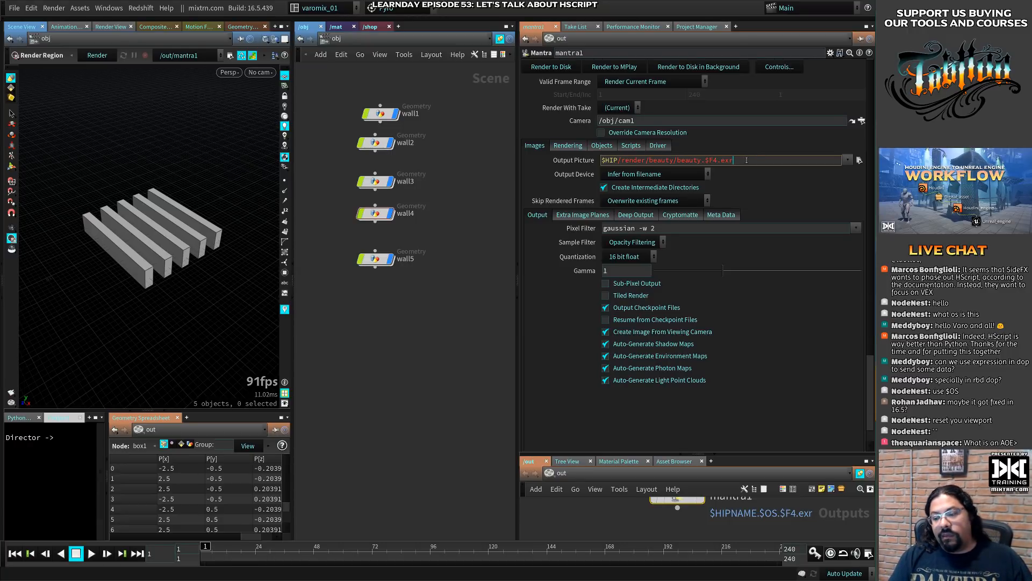
key("Return")
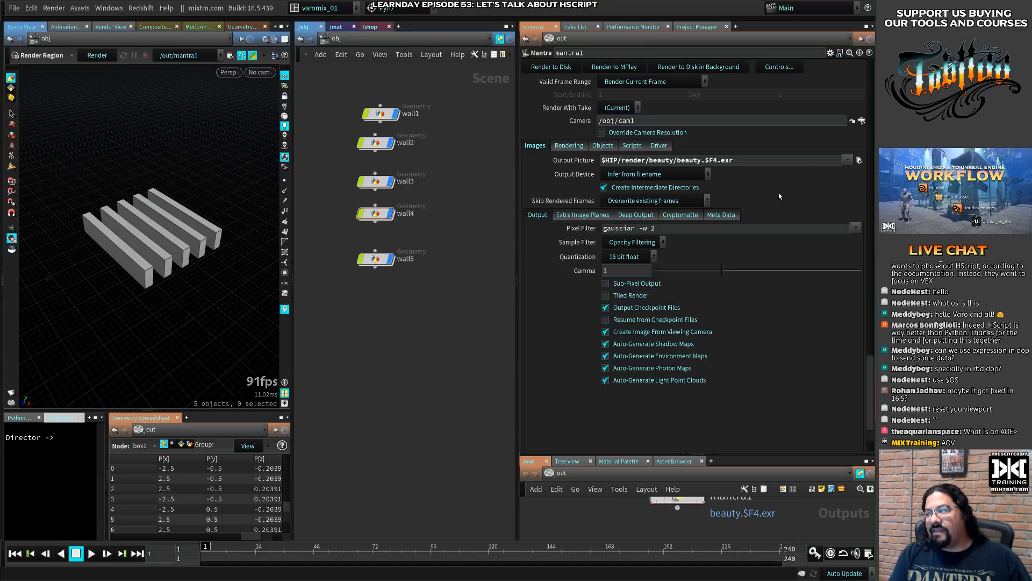
- Show the Mantra node's extra image plane settings and collapse the out network pane to enlarge the parameter area
left_click(584, 217)
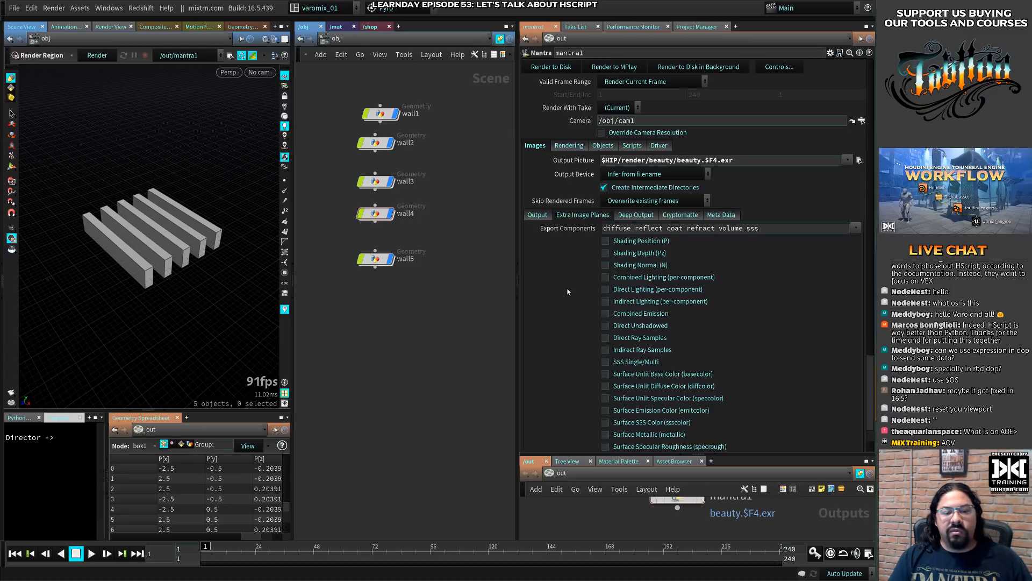
scroll(568, 292, "down", 5)
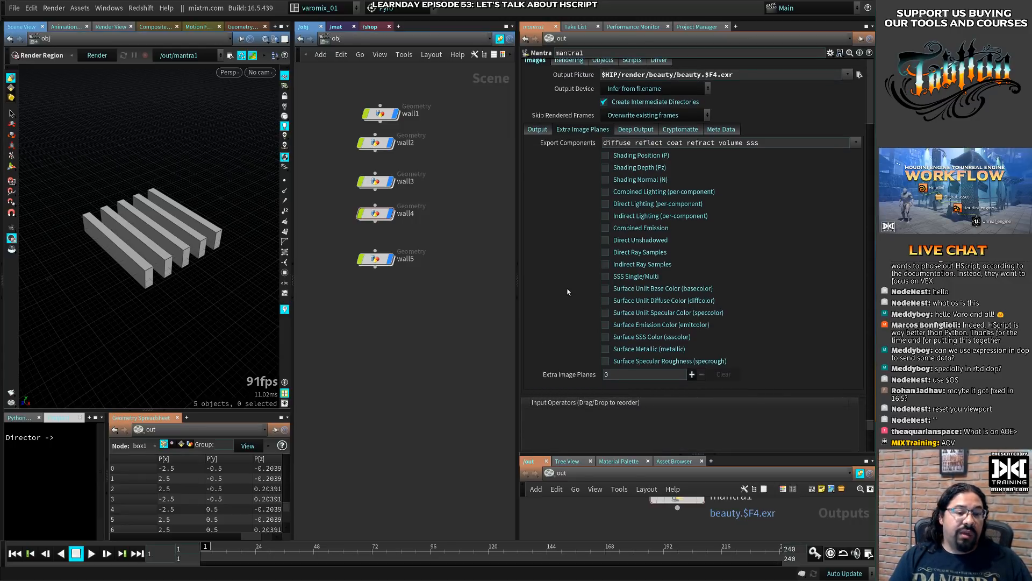
scroll(567, 292, "up", 3)
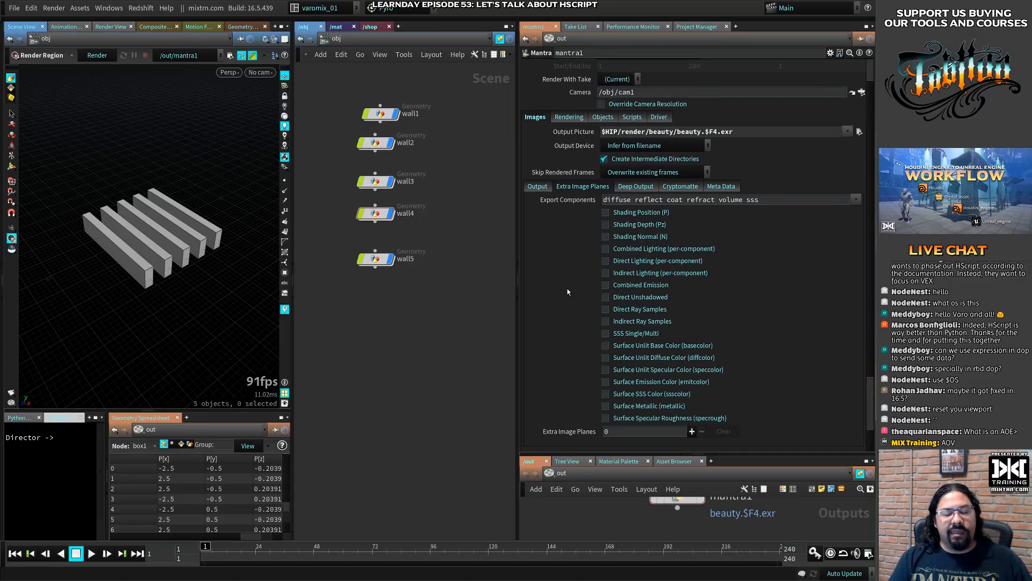
scroll(568, 292, "up", 2)
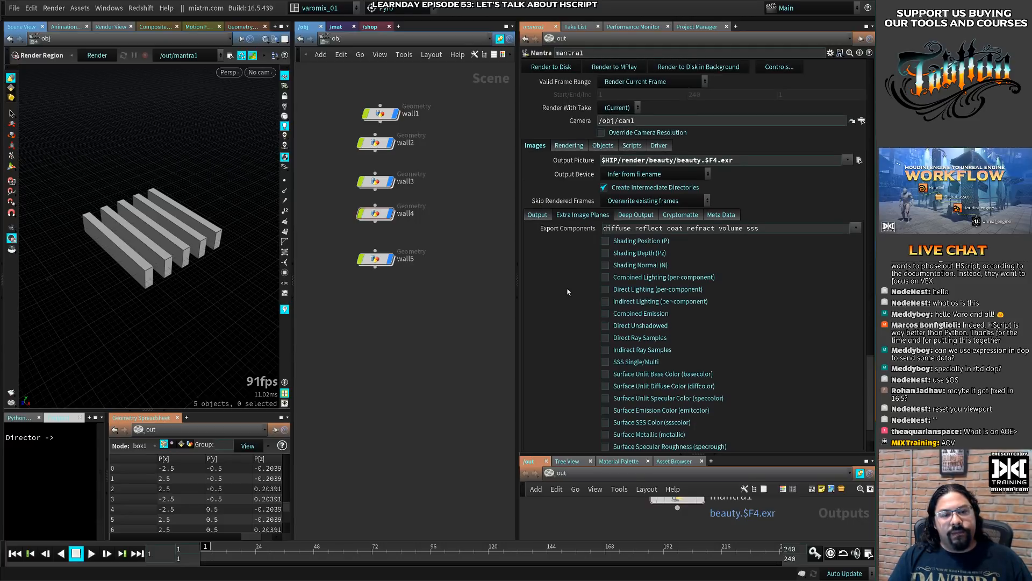
scroll(554, 260, "down", 6)
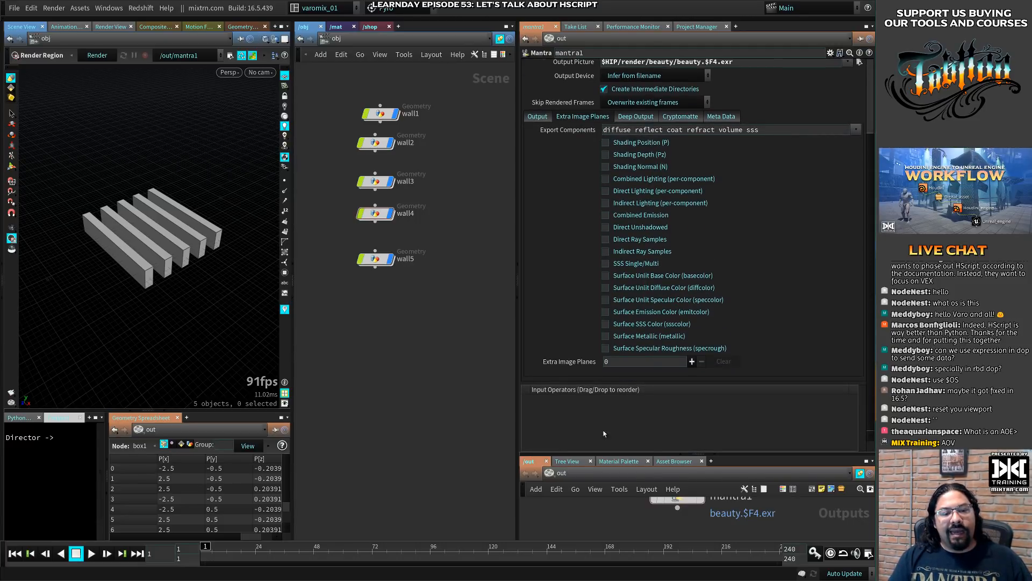
left_click(714, 456)
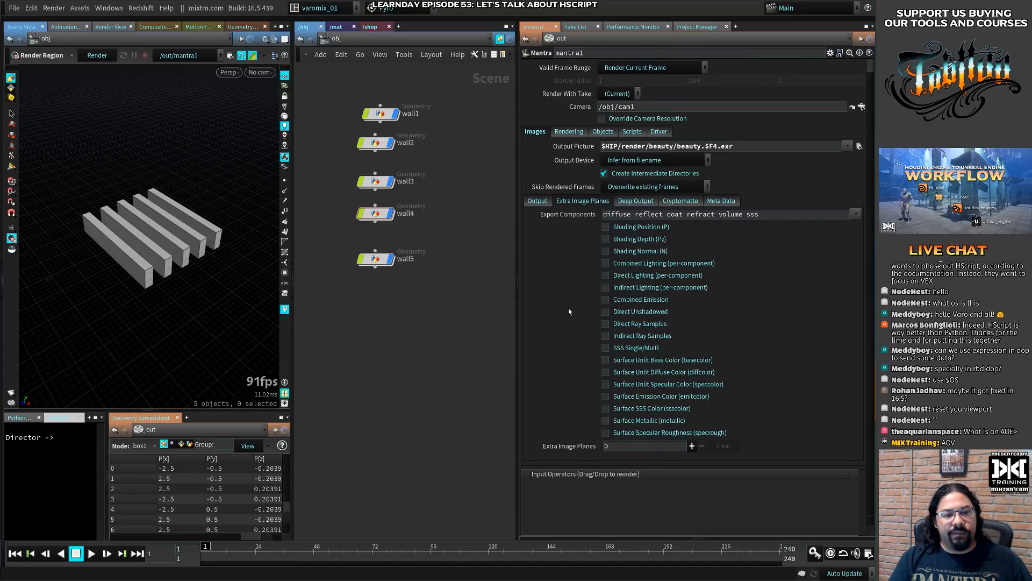
- Add one extra image plane to the Mantra node and set its VEX Variable to Color
left_click(692, 446)
scroll(694, 448, "down", 8)
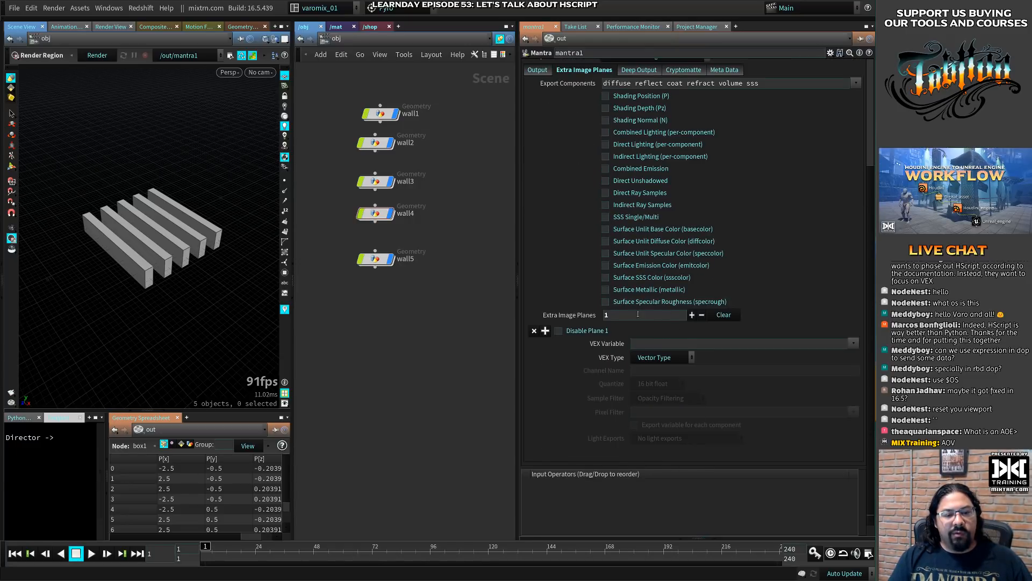
left_click(854, 342)
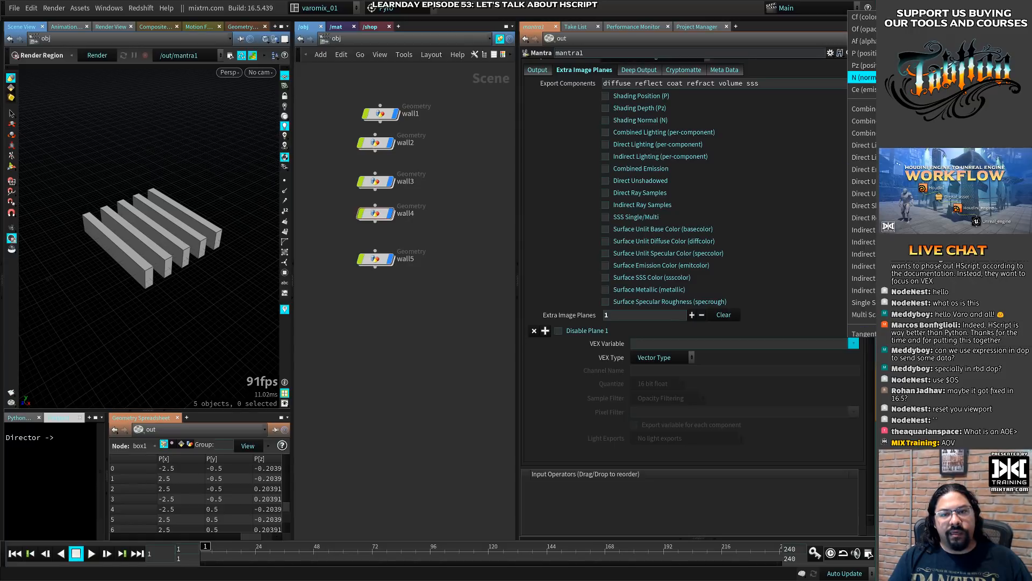
left_click(864, 17)
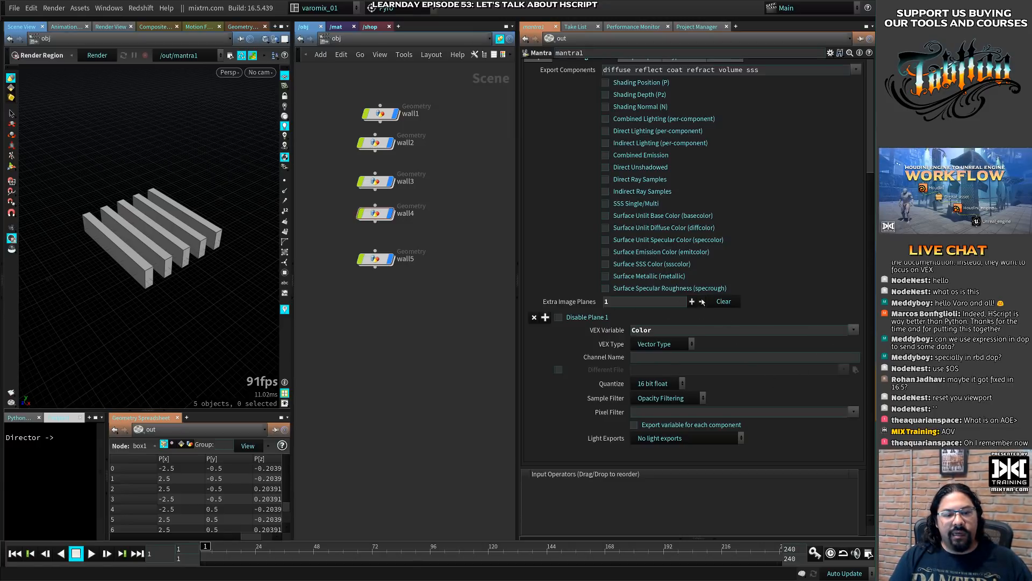
- Set the Mantra node's number of extra image planes to 5
left_click(693, 302)
scroll(696, 305, "down", 3)
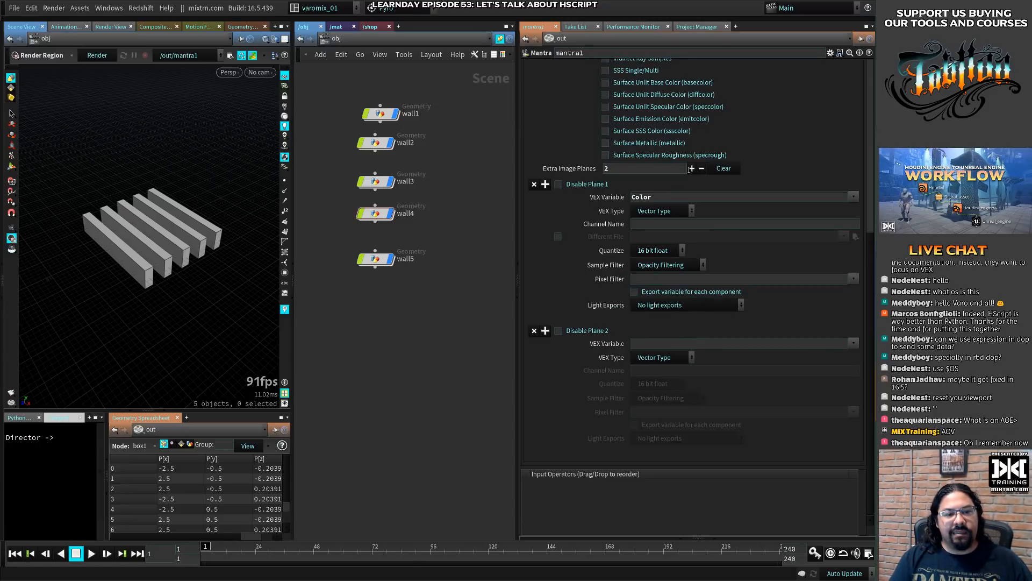
double_click(648, 169)
type("5")
key("Return")
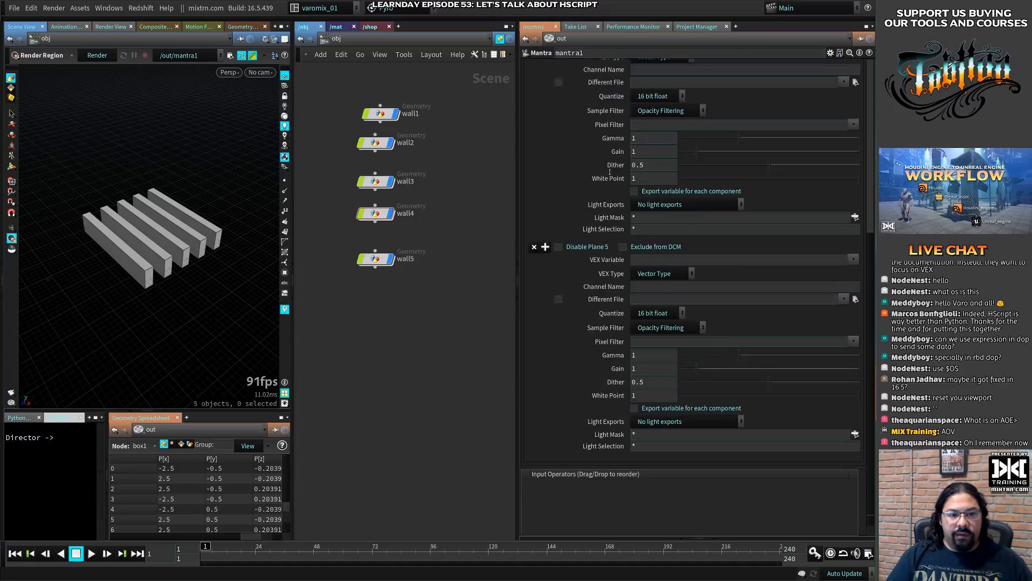
- Set the VEX Variable of image plane 1 to Cf
scroll(640, 217, "up", 10)
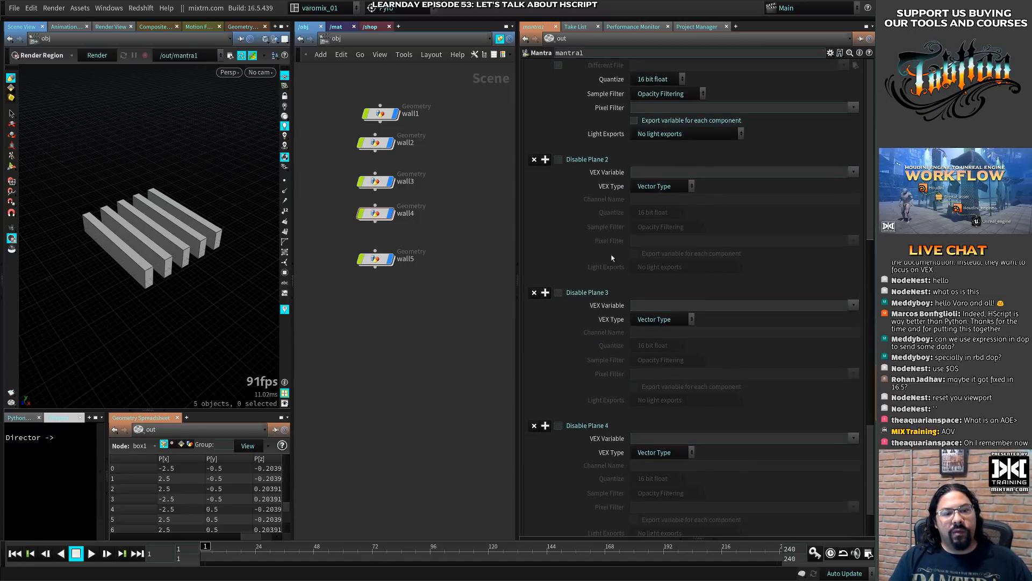
double_click(667, 111)
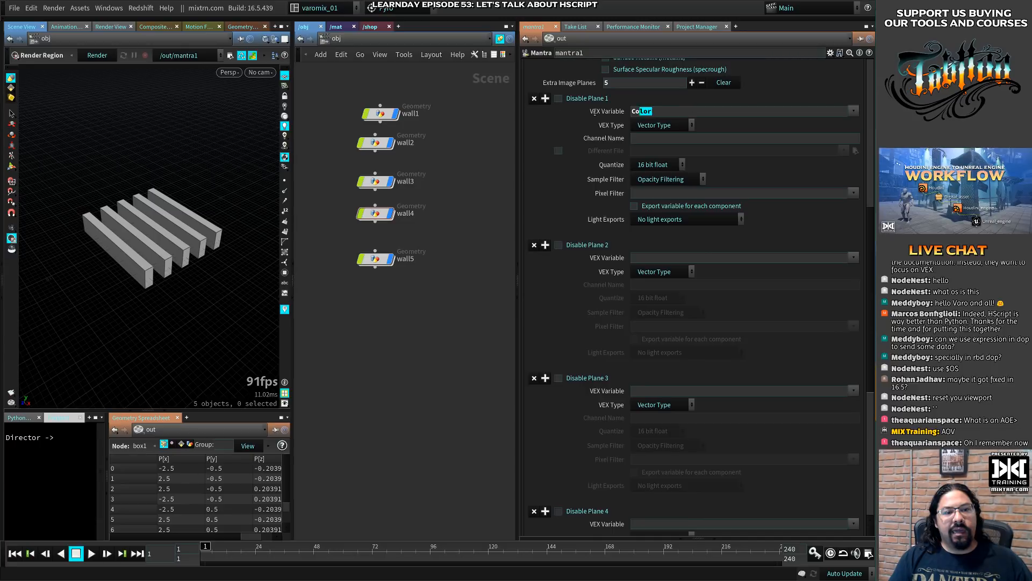
type("Cf")
key("Return")
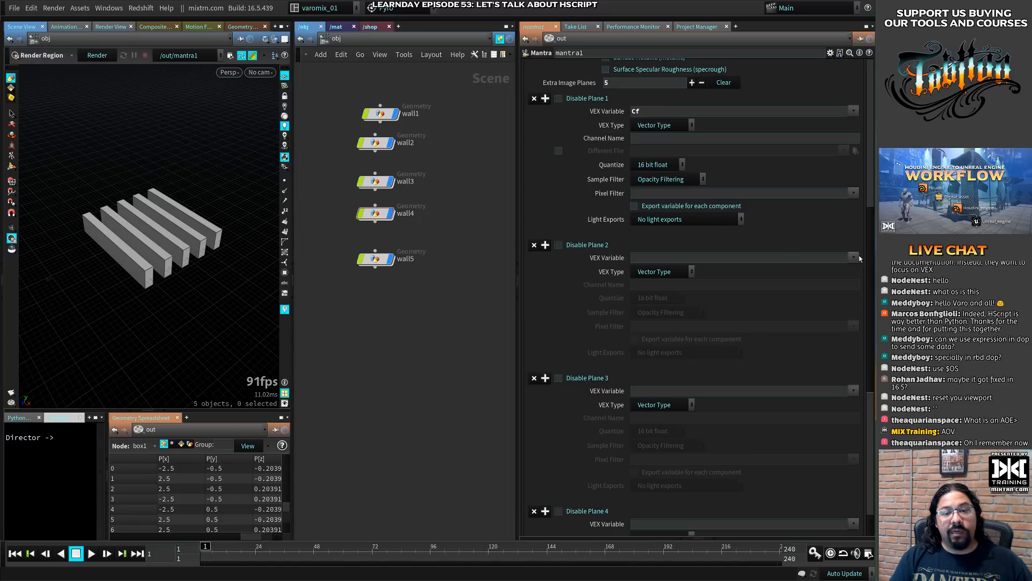
- Choose Pz as the VEX Variable of image plane 2 and direct as that of image plane 3
left_click(855, 258)
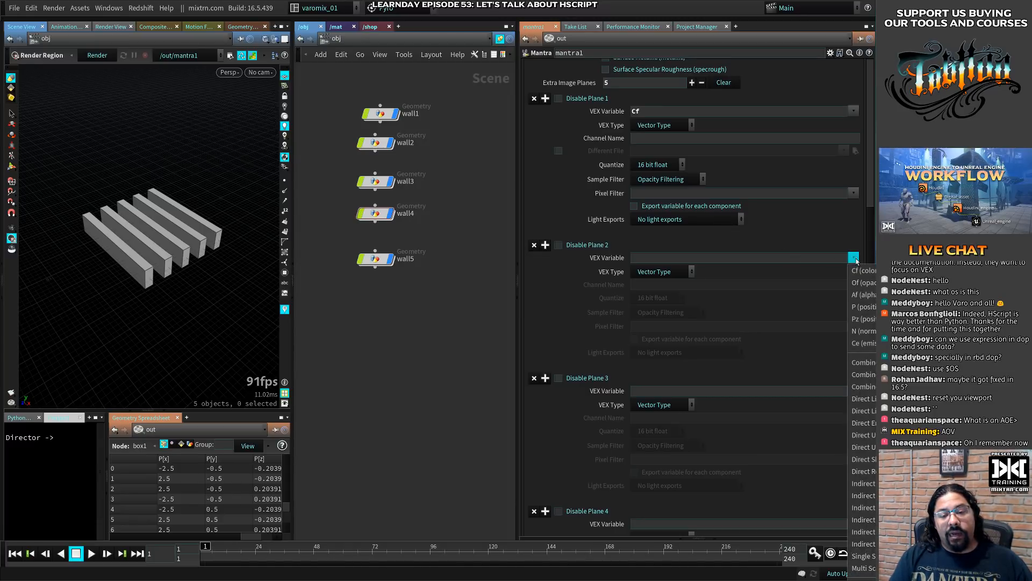
left_click(863, 318)
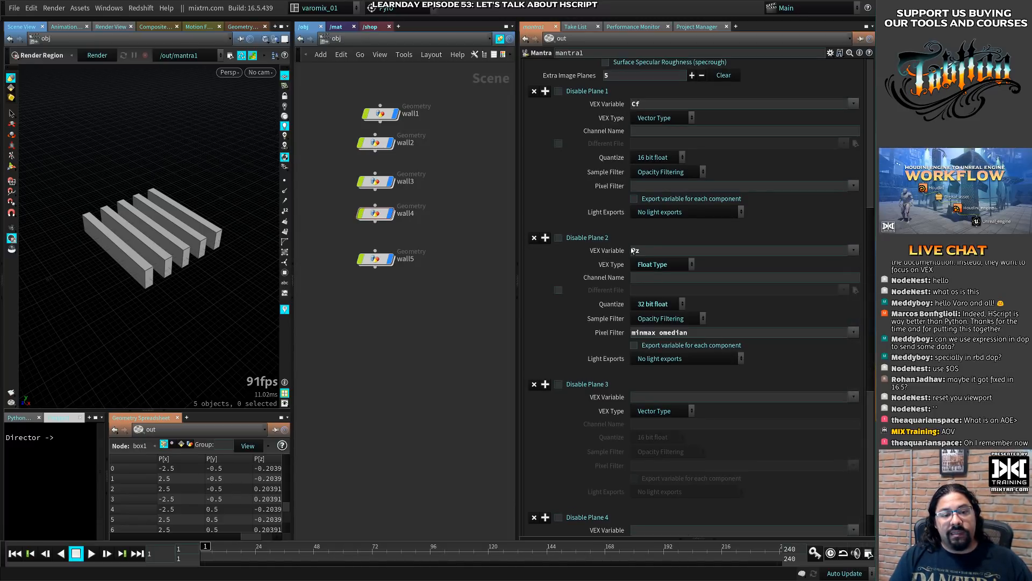
left_click(854, 397)
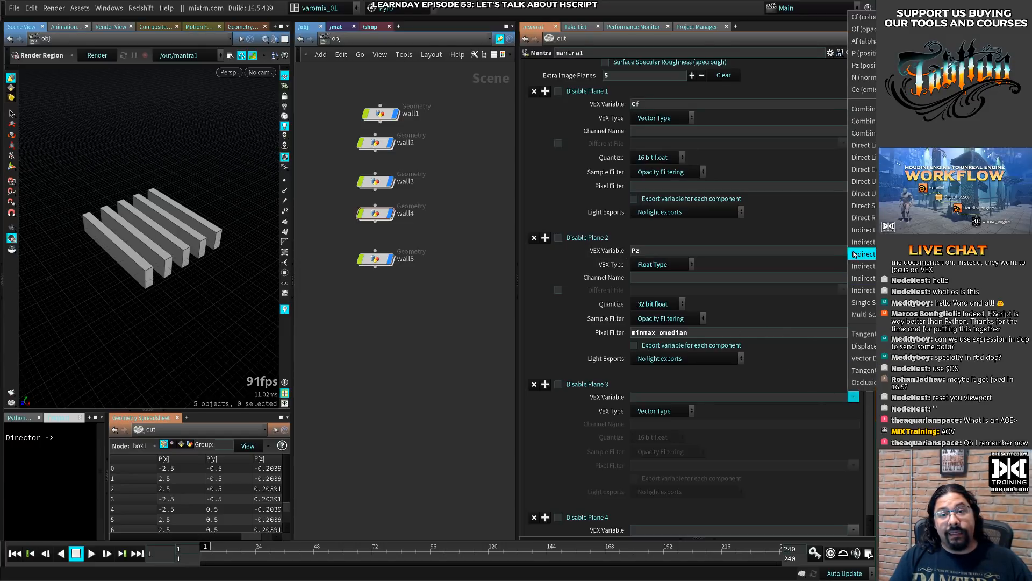
left_click(863, 157)
scroll(596, 303, "down", 8)
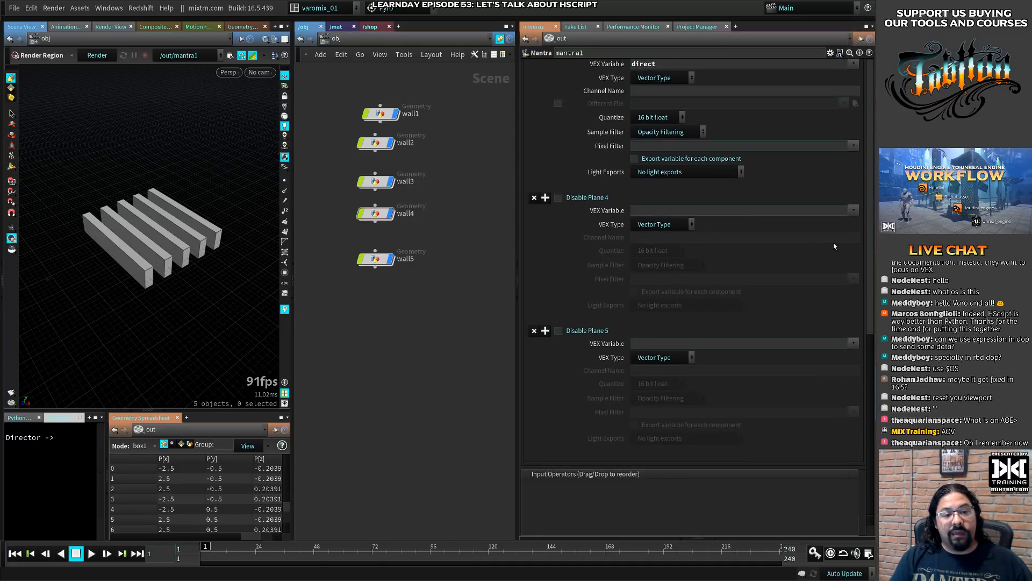
- Choose indirect as the VEX Variable of image plane 4 and direct_shadow as that of image plane 5
left_click(853, 211)
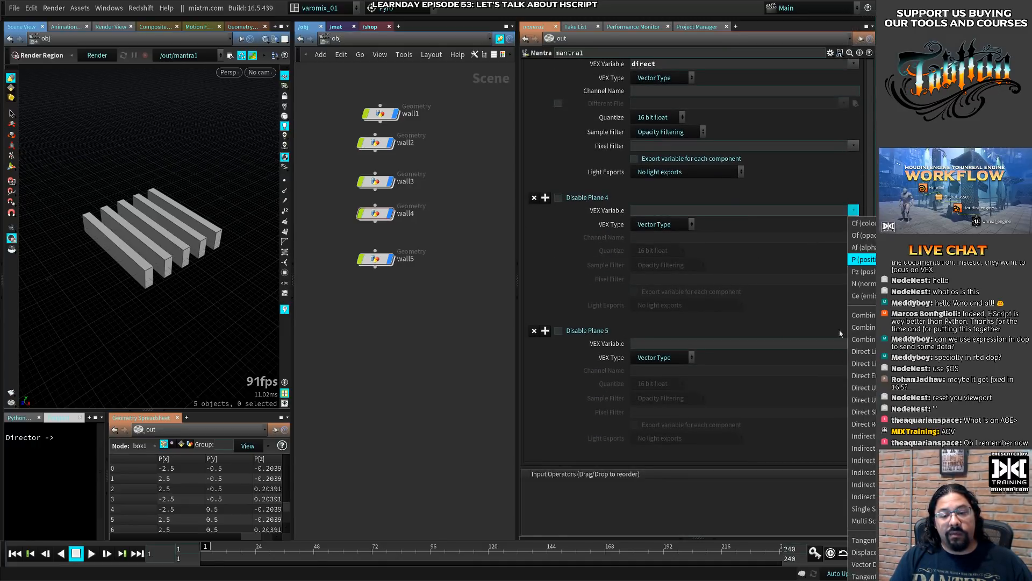
left_click(873, 447)
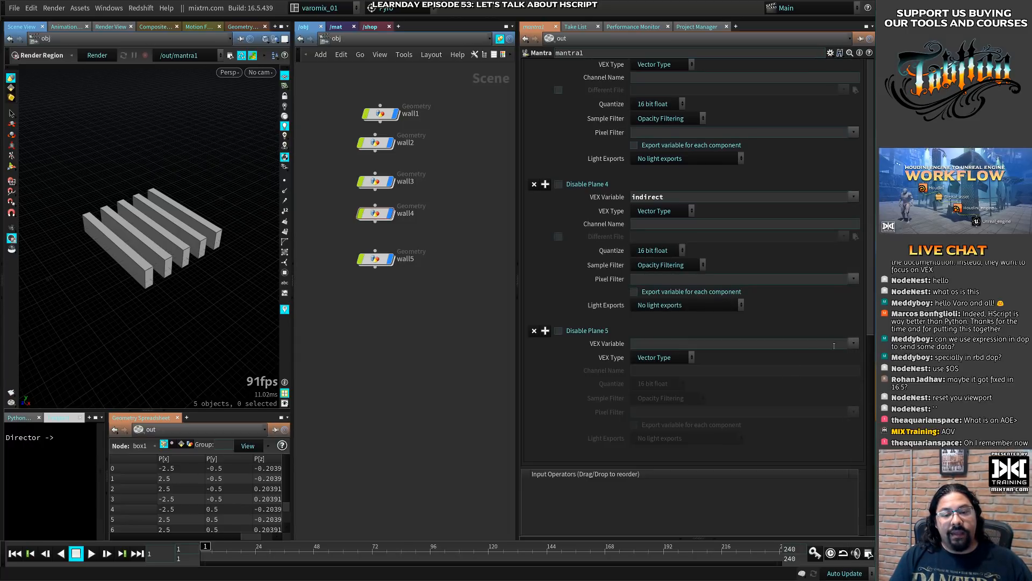
left_click(854, 343)
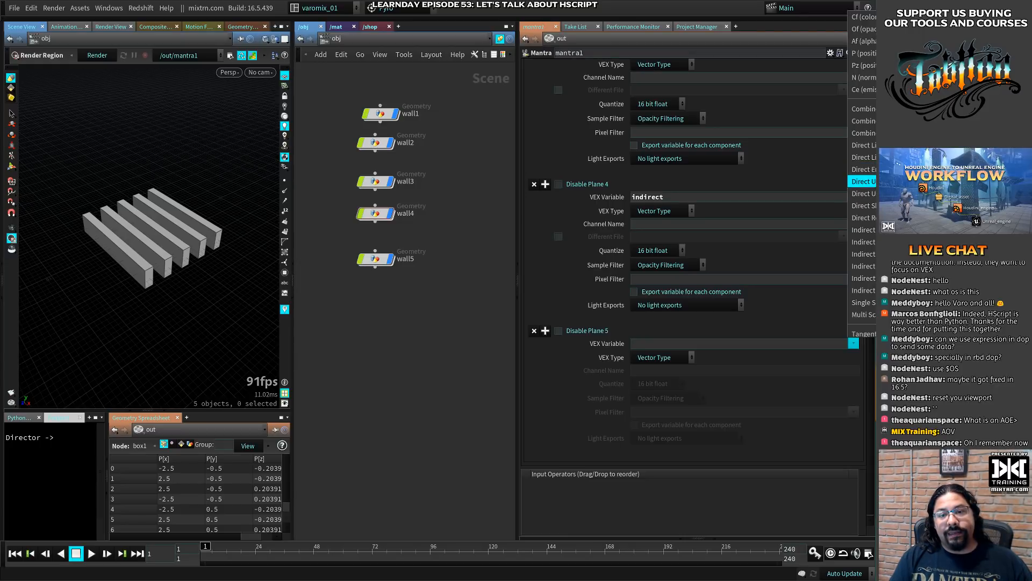
left_click(863, 206)
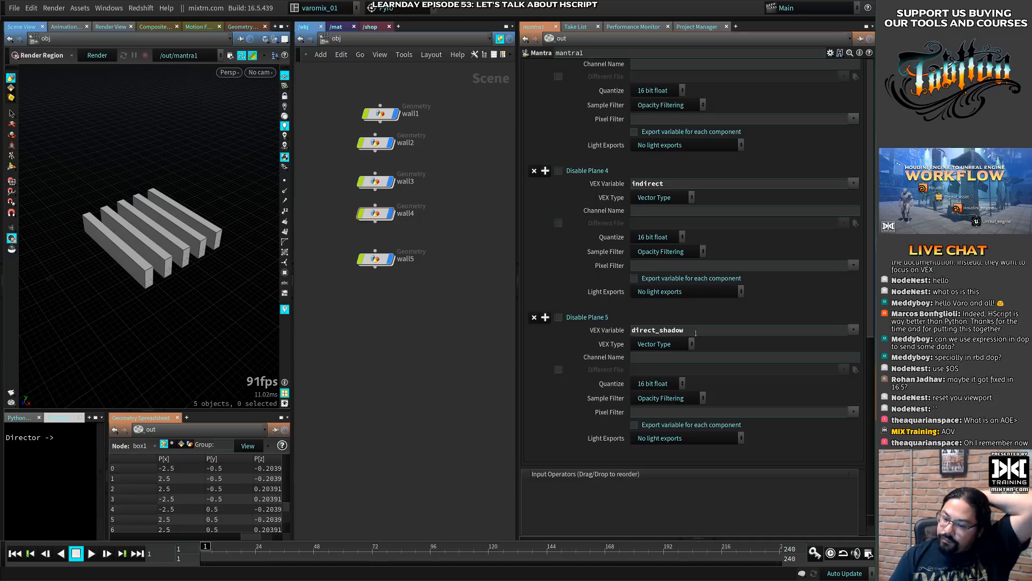
- Enable the Different File option for image plane 1, the Cf plane
scroll(579, 339, "up", 6)
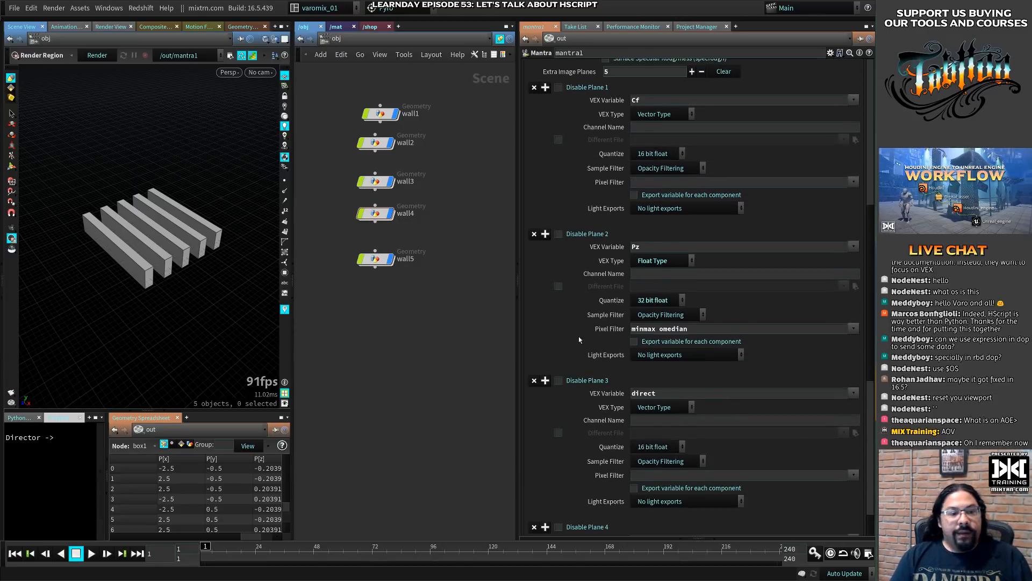
scroll(578, 337, "up", 5)
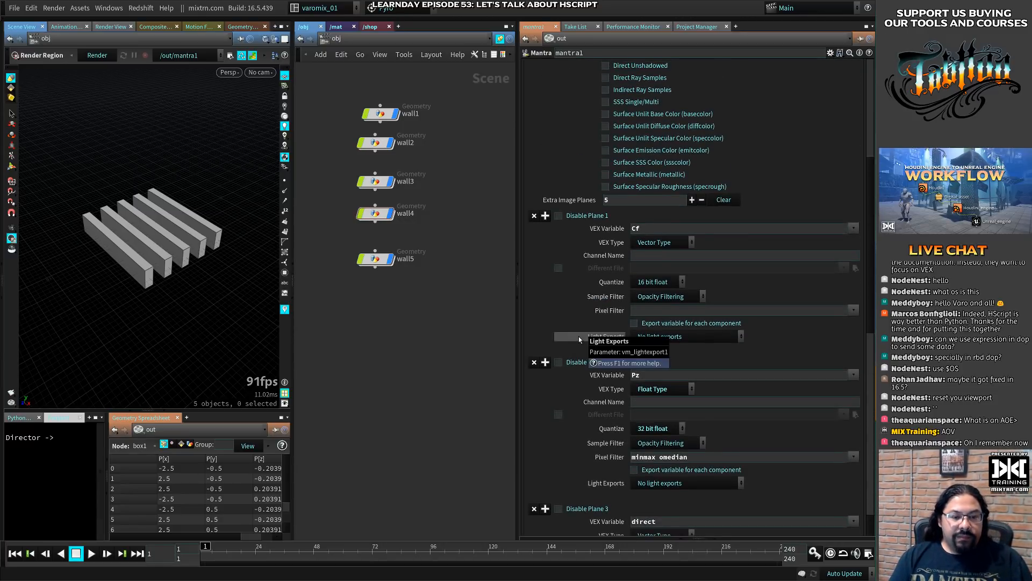
left_click(558, 268)
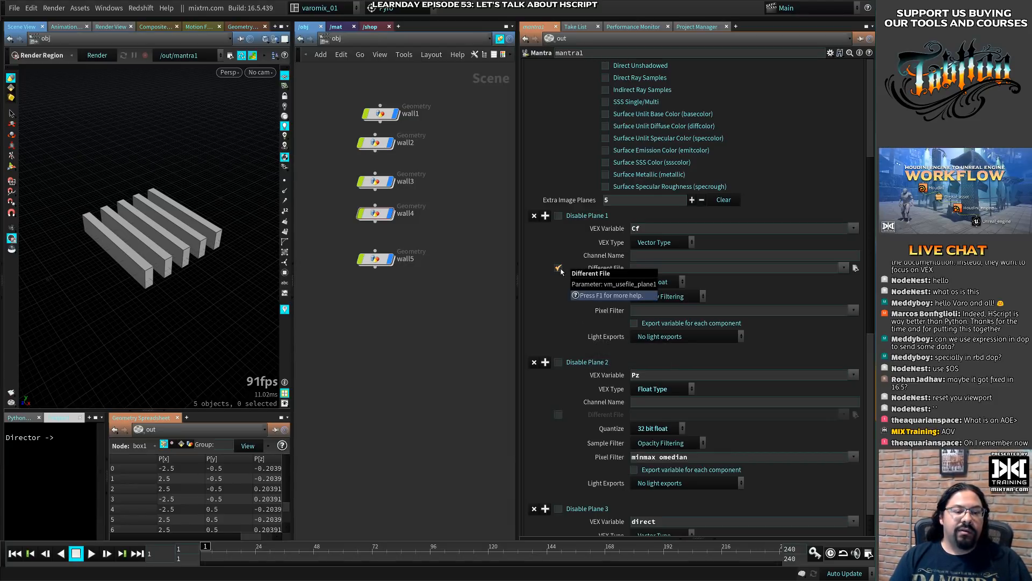
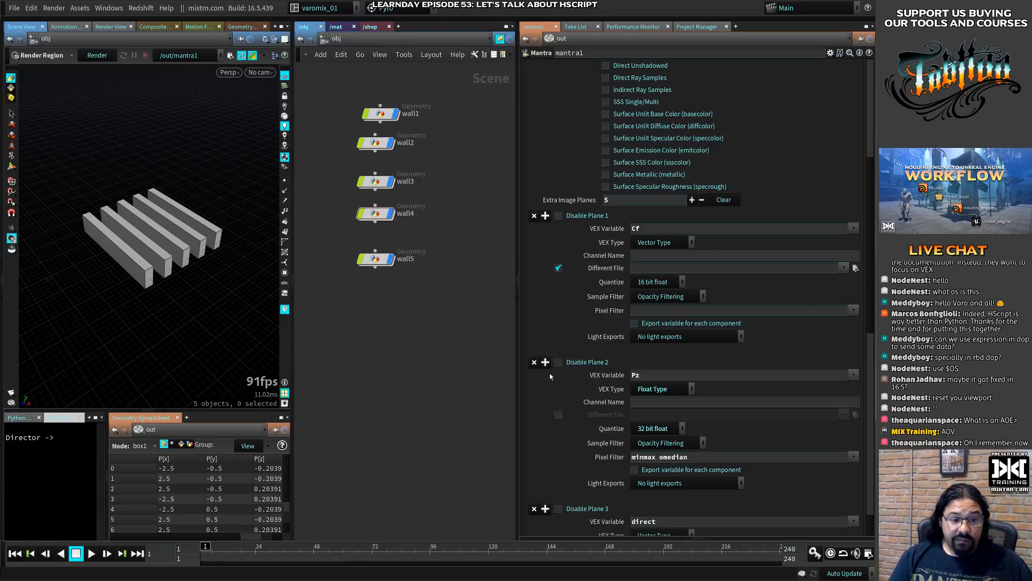
- Enable the Different File option for image planes 2 to 5, leaving it on for plane 1
left_click(558, 269)
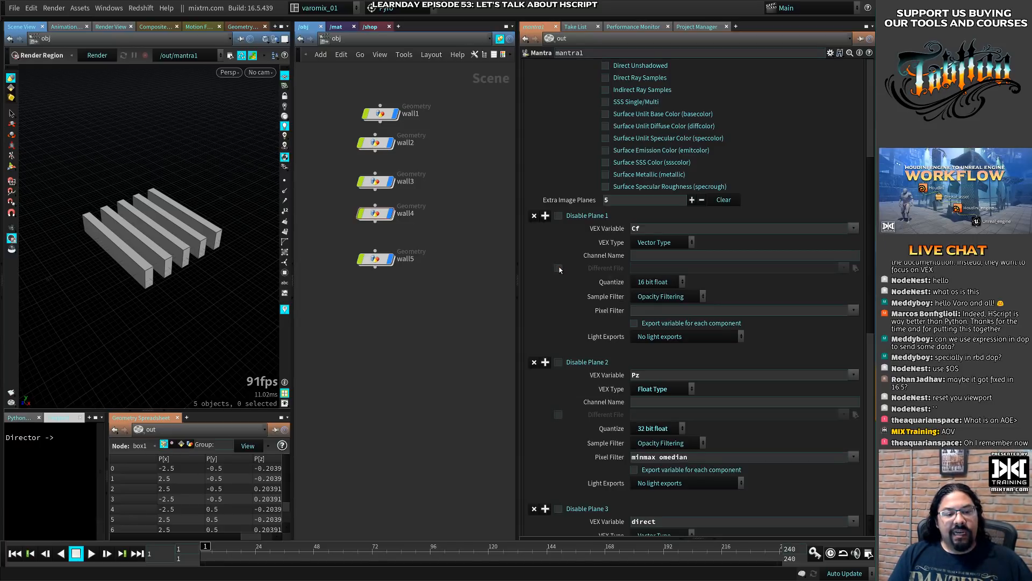
left_click(558, 269)
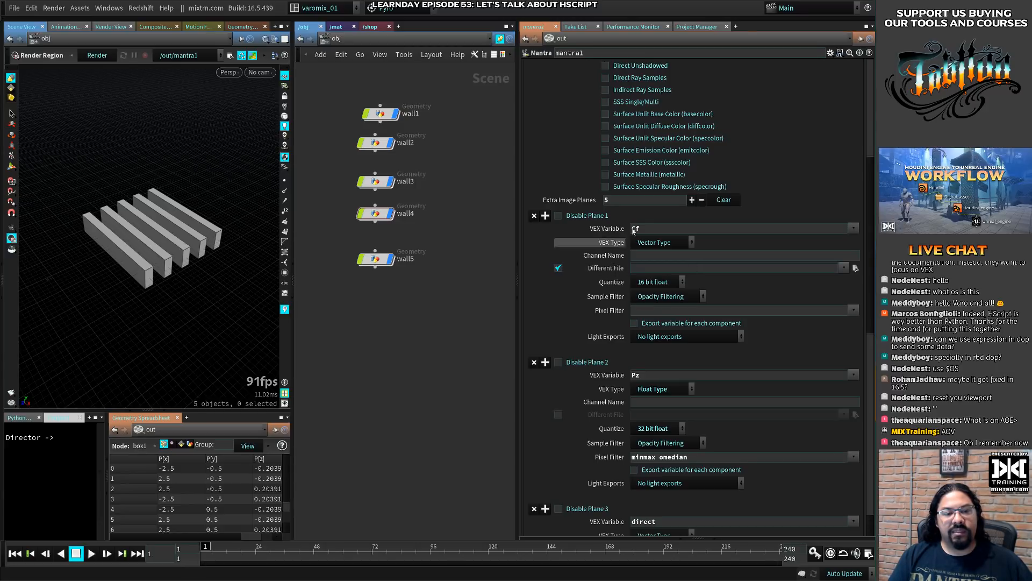
left_click(558, 415)
scroll(577, 346, "down", 8)
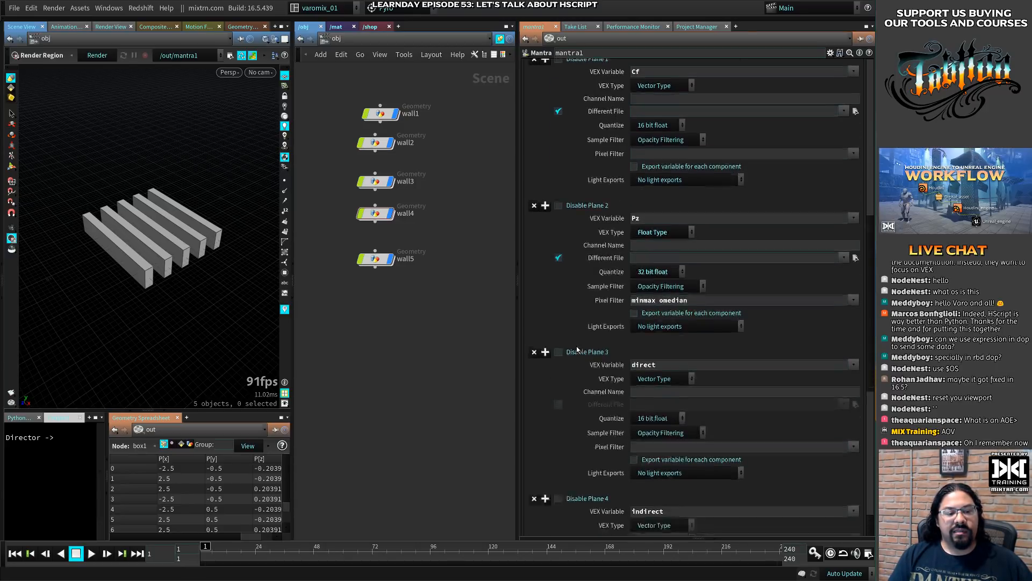
left_click(558, 318)
left_click(558, 465)
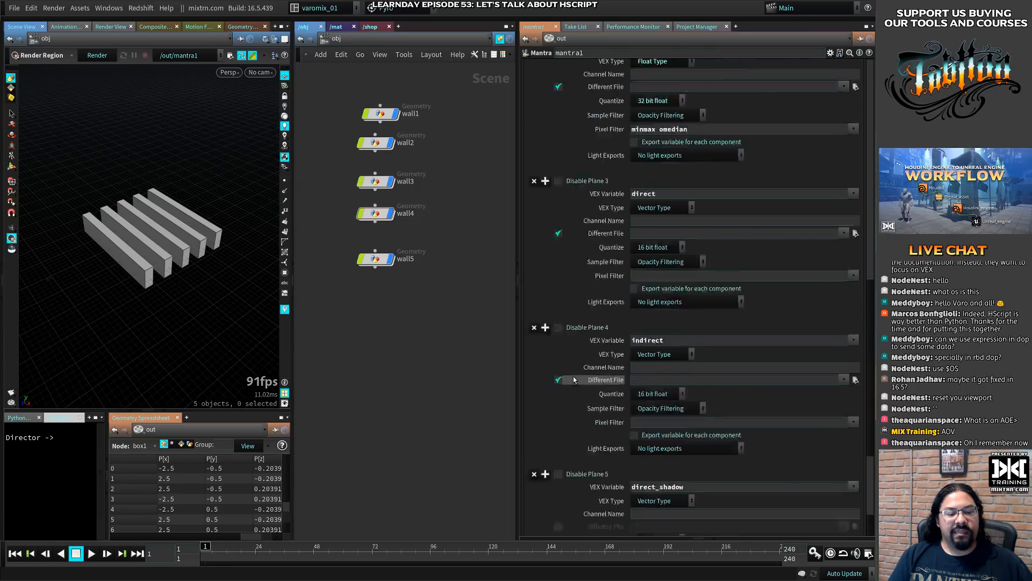
scroll(560, 463, "down", 5)
left_click(559, 456)
- Copy the Output Picture path $HIP/render/beauty/beauty.$F4.exr into the Different File path of image plane 1
scroll(570, 451, "up", 12)
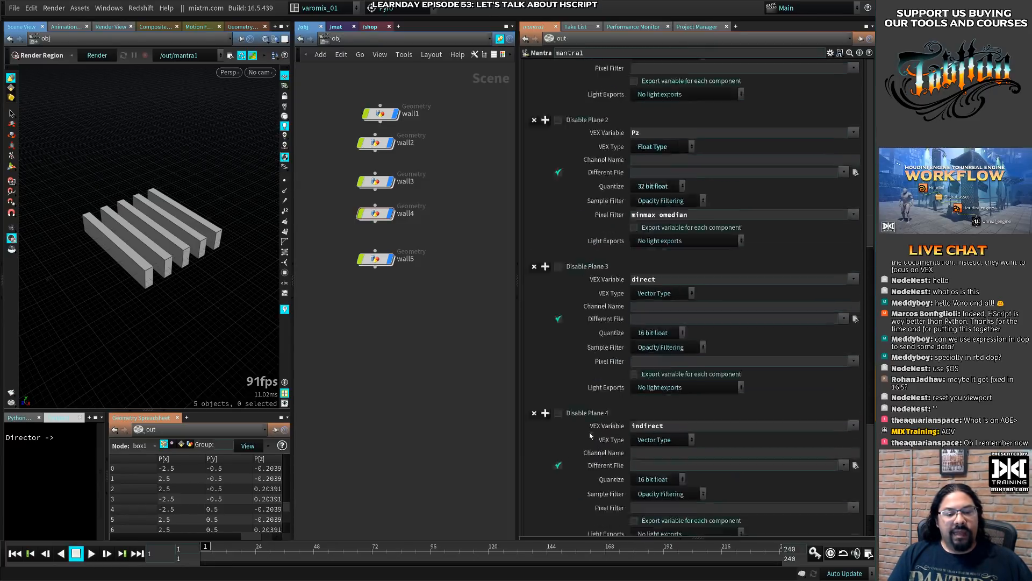
scroll(589, 436, "up", 4)
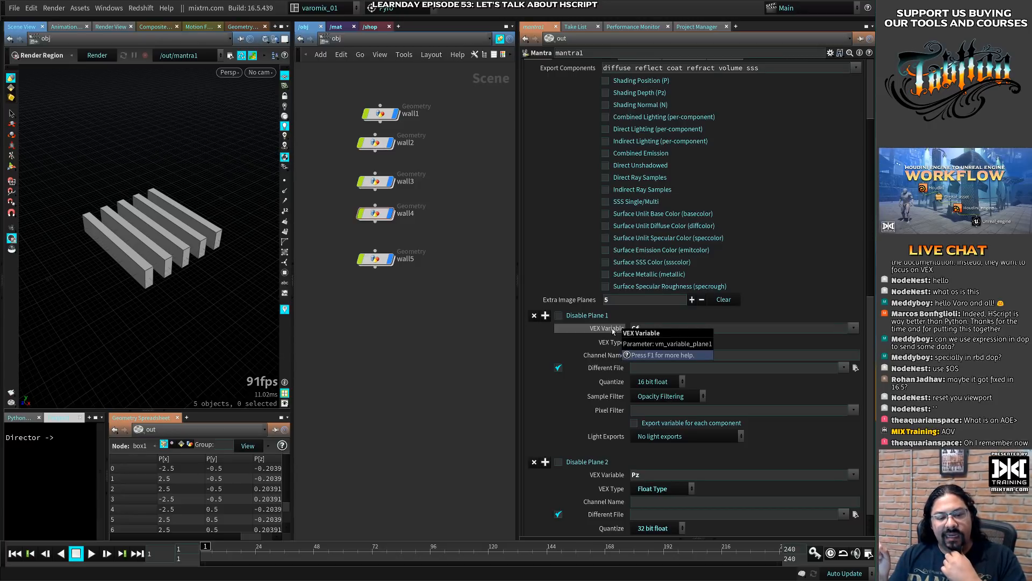
scroll(613, 331, "down", 3)
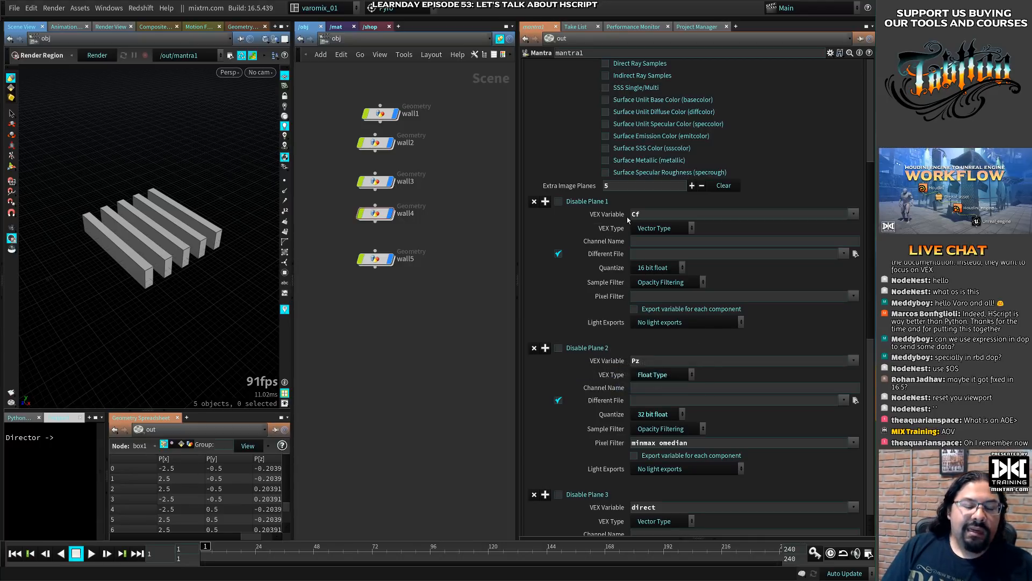
scroll(604, 196, "up", 2)
scroll(605, 197, "up", 5)
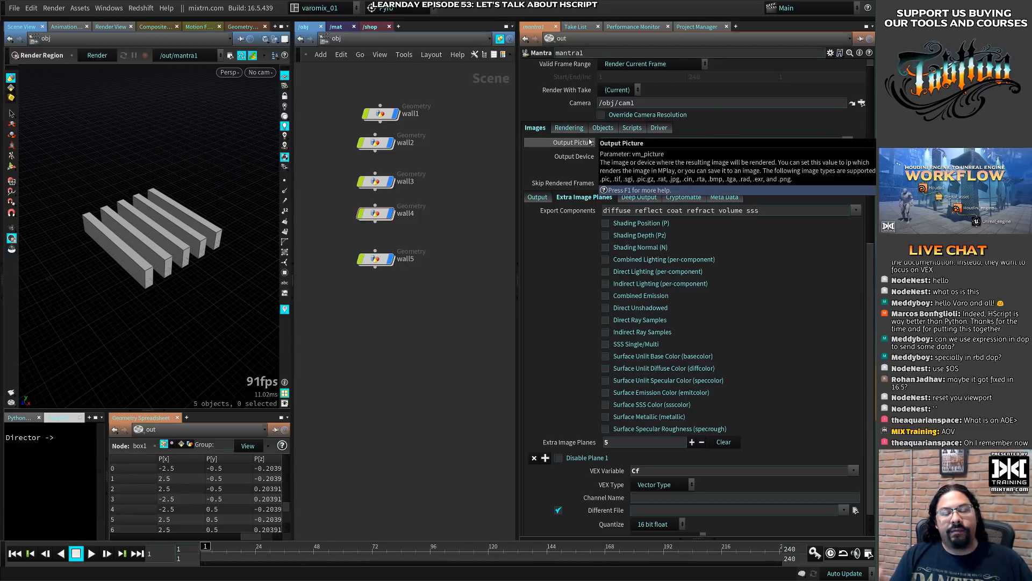
left_click(645, 142)
key("ctrl+c")
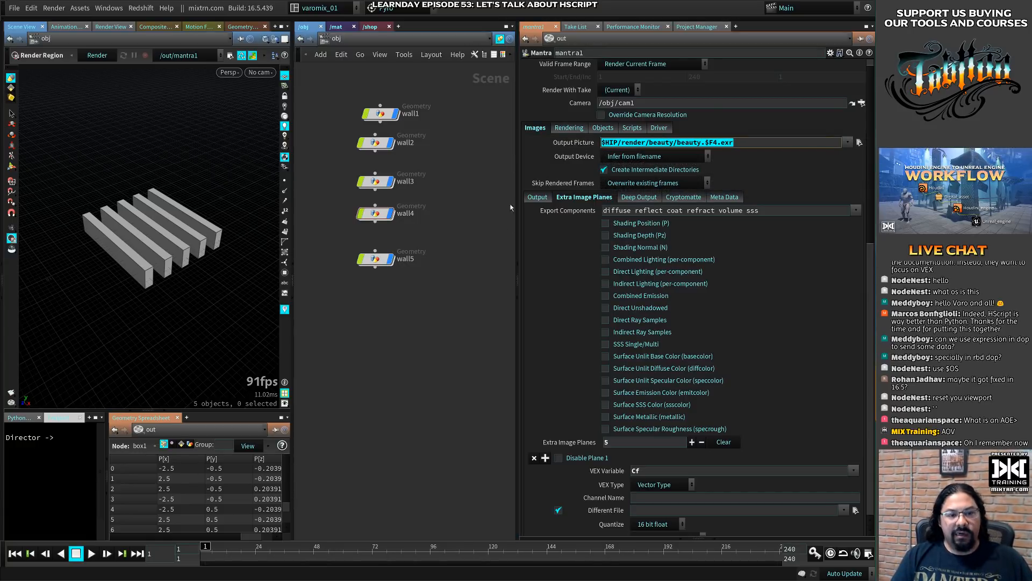
scroll(573, 258, "down", 5)
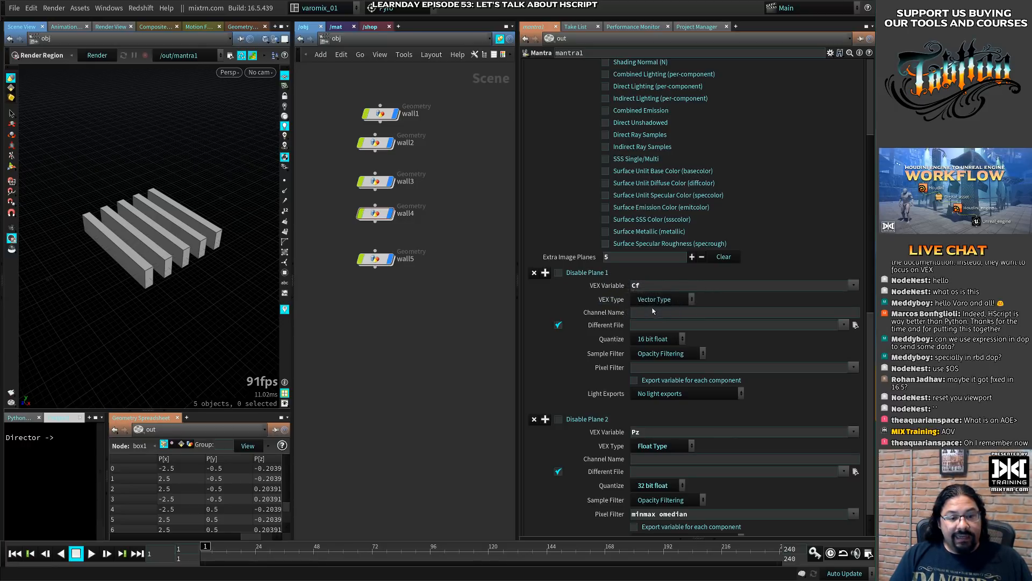
left_click(656, 315)
left_click(651, 324)
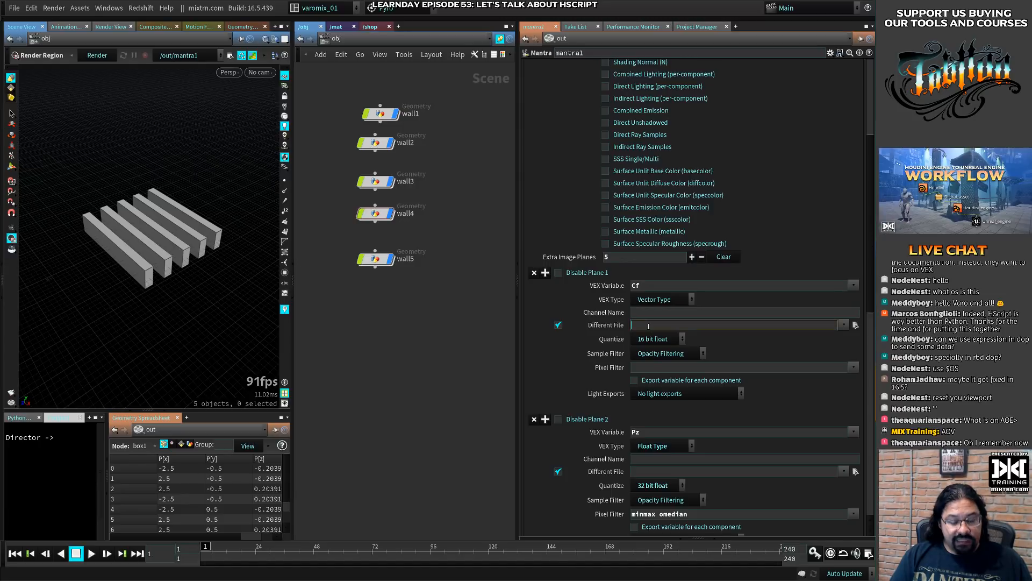
key("ctrl+v")
- Replace the beauty folder in plane 1's Different File path with a relative reference to its VEX Variable, and widen the parameter pane
scroll(649, 276, "up", 5)
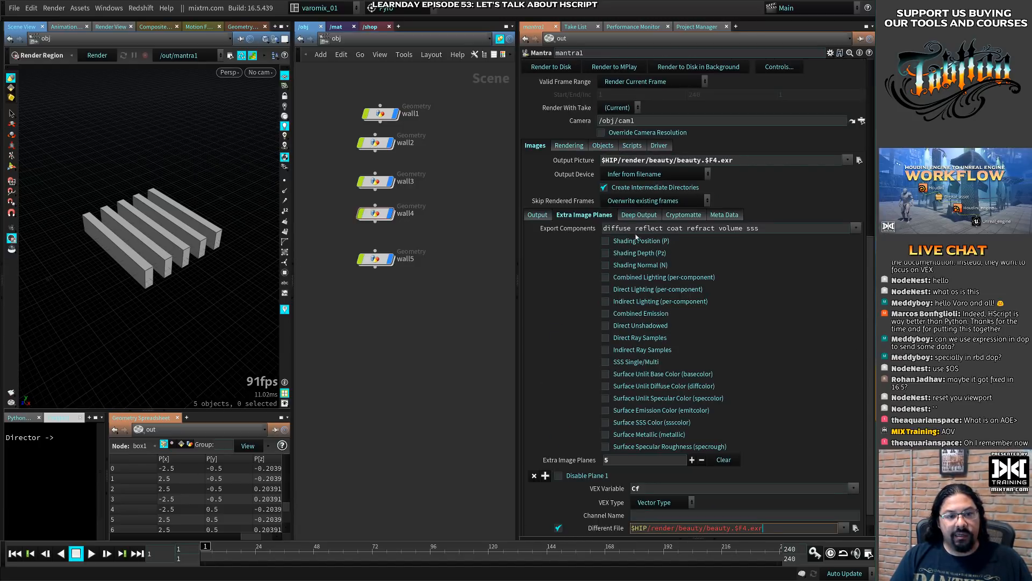
scroll(650, 225, "down", 5)
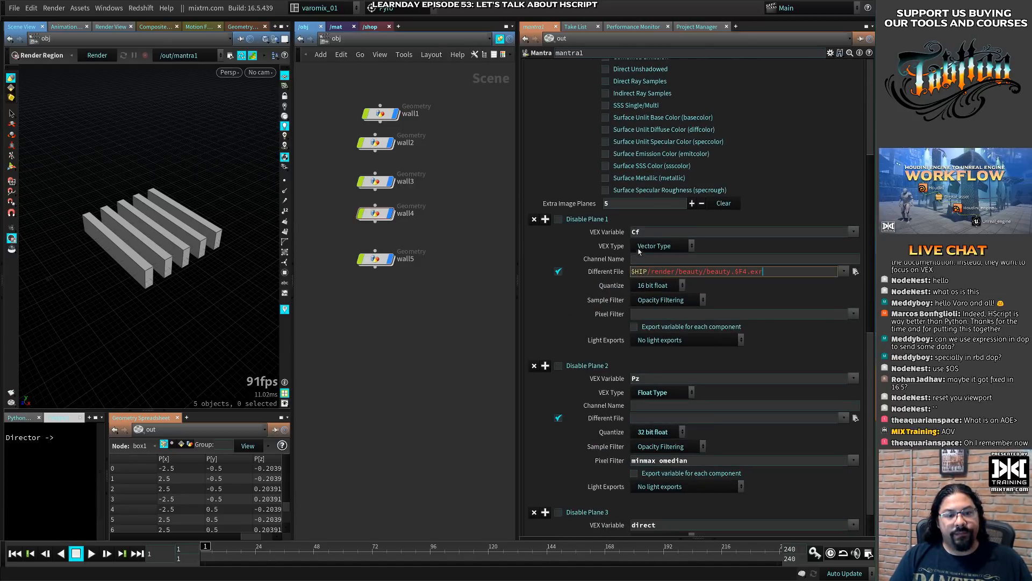
scroll(650, 224, "up", 4)
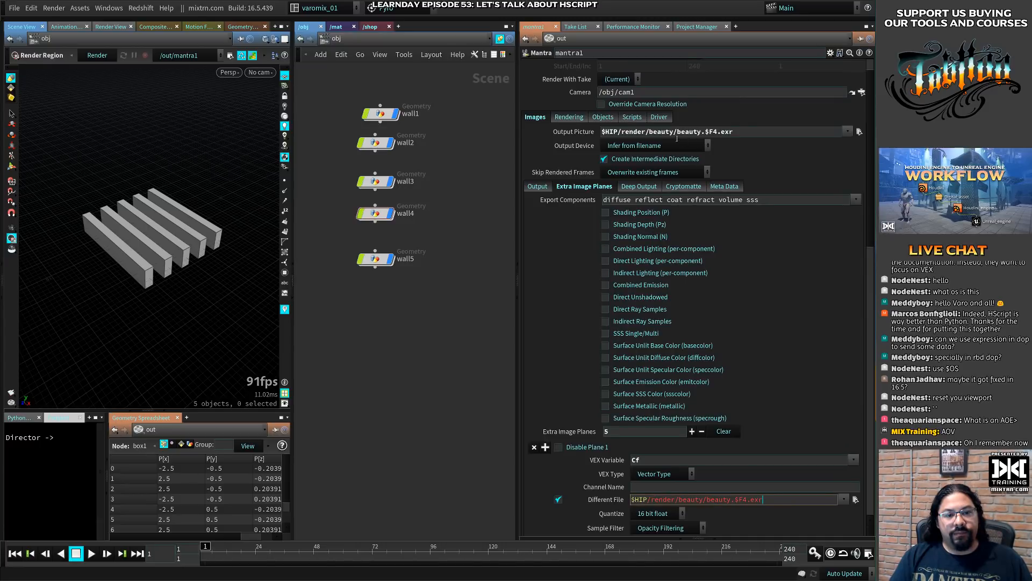
scroll(659, 134, "down", 5)
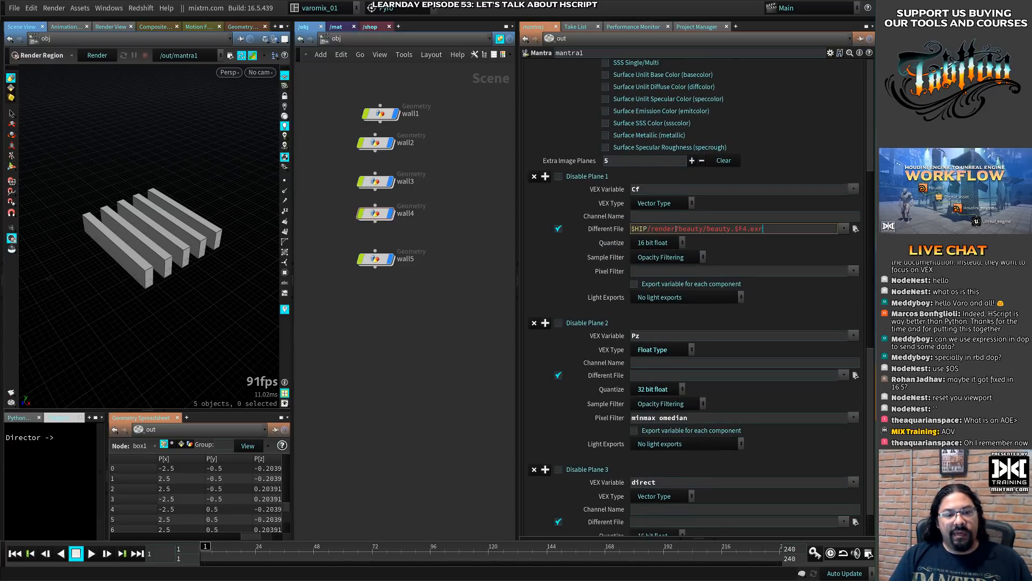
left_click_drag(680, 229, 703, 229)
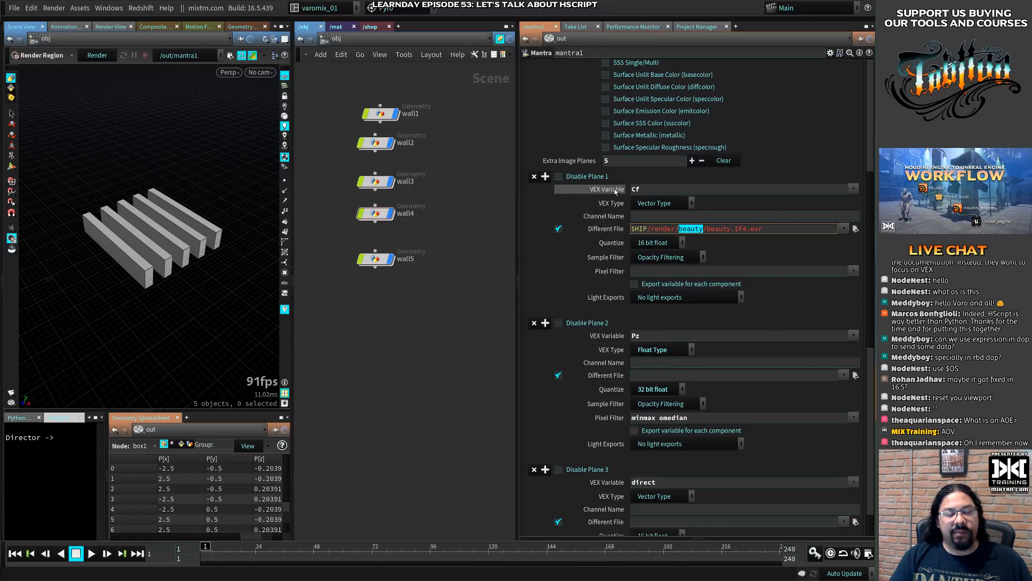
right_click(614, 191)
left_click(639, 258)
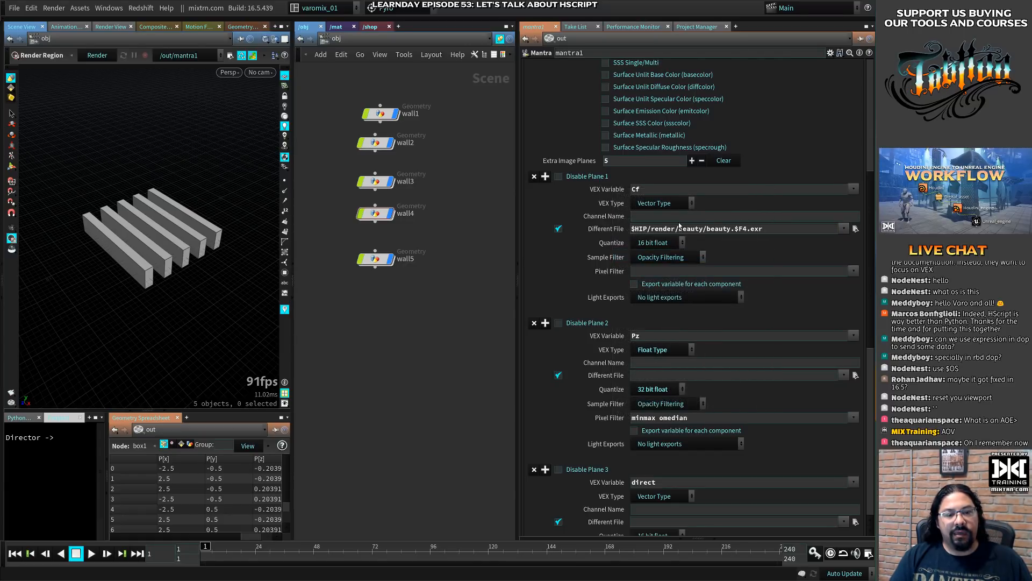
mouse_move(676, 229)
left_mouse_down()
mouse_move(703, 229)
mouse_move(681, 229)
left_mouse_up()
left_click(703, 229)
right_click(680, 228)
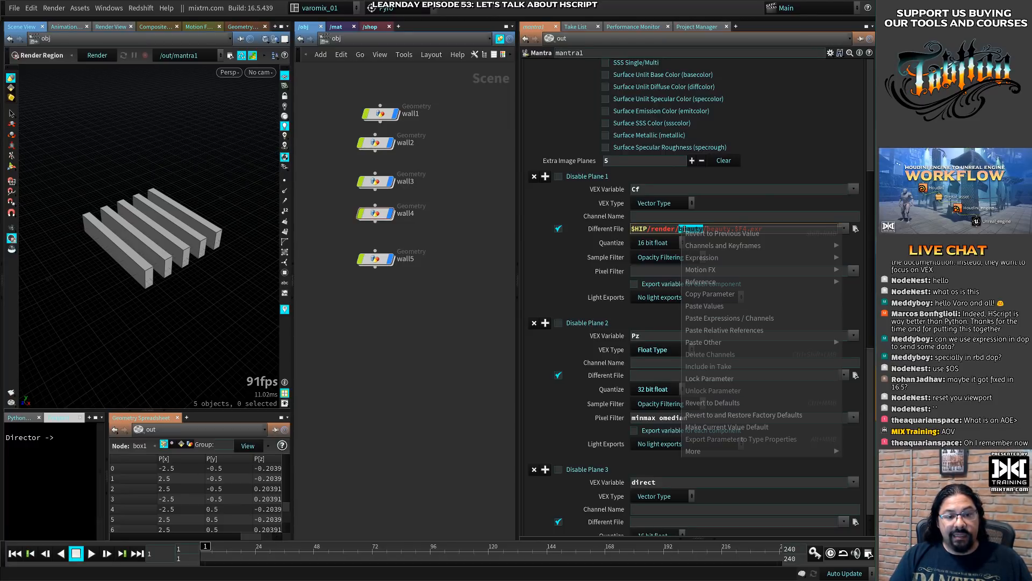
left_click(715, 330)
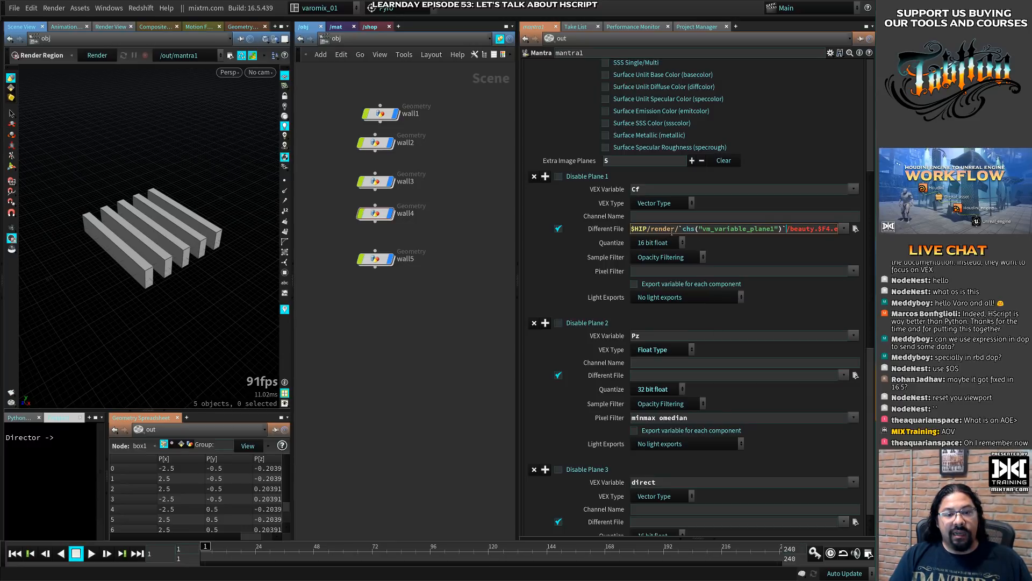
left_click_drag(516, 225, 416, 230)
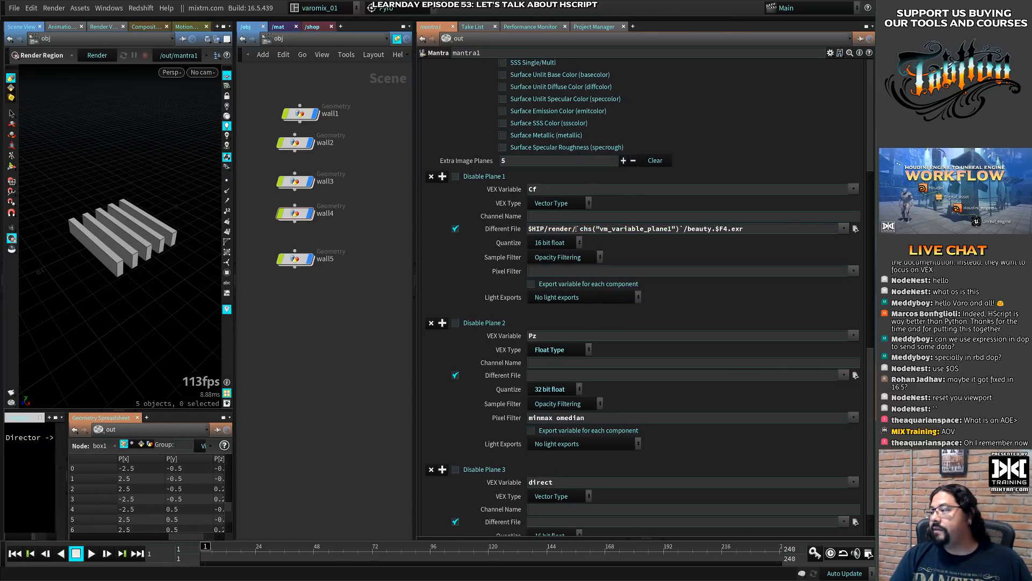
- Copy the chs("vm_variable_plane1") expression from plane 1's Different File path and switch to the untitled file in Visual Studio Code
left_click_drag(581, 229, 681, 229)
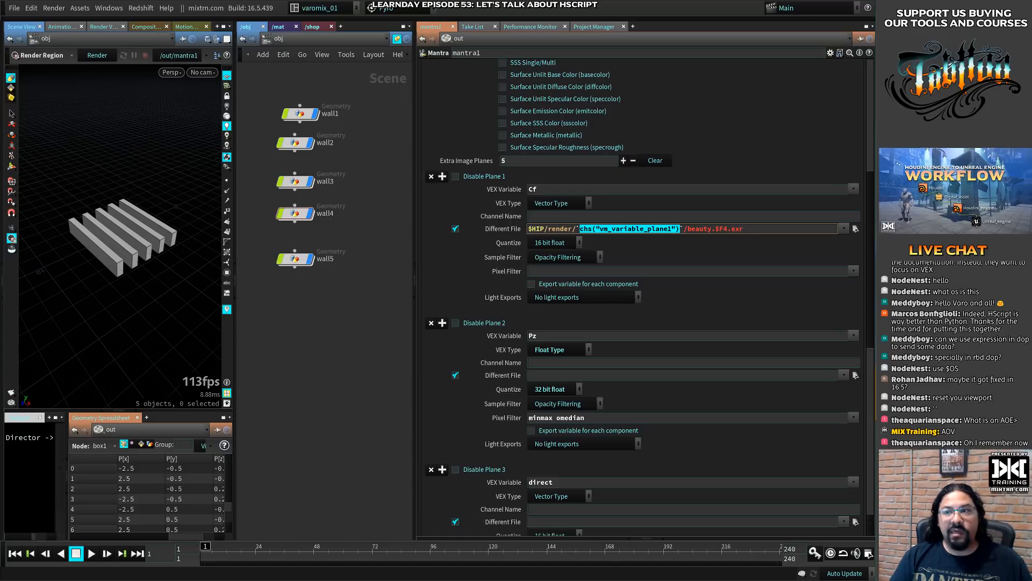
key("alt+Tab")
left_click(518, 159)
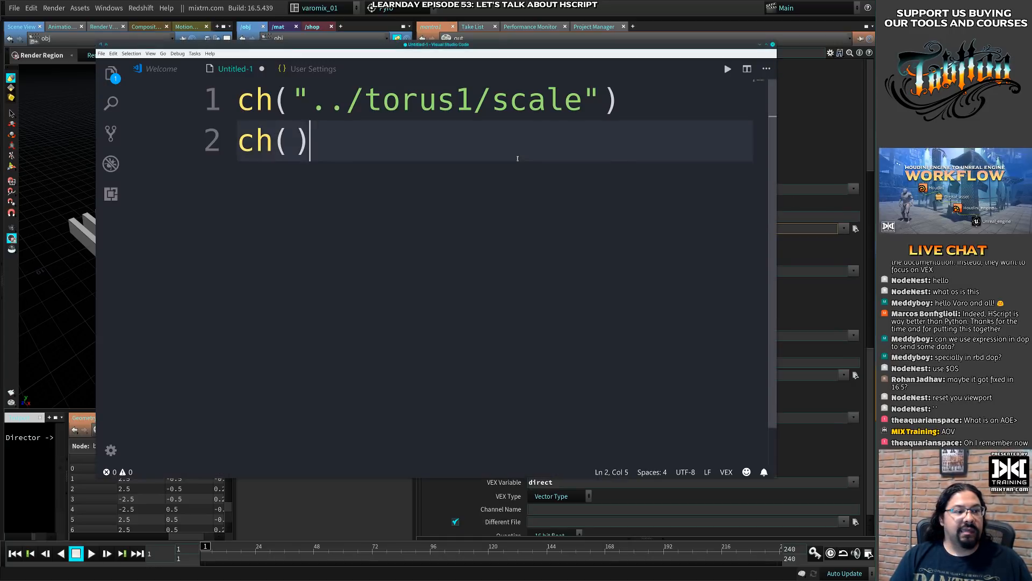
key("ctrl+a")
key("ctrl+v")
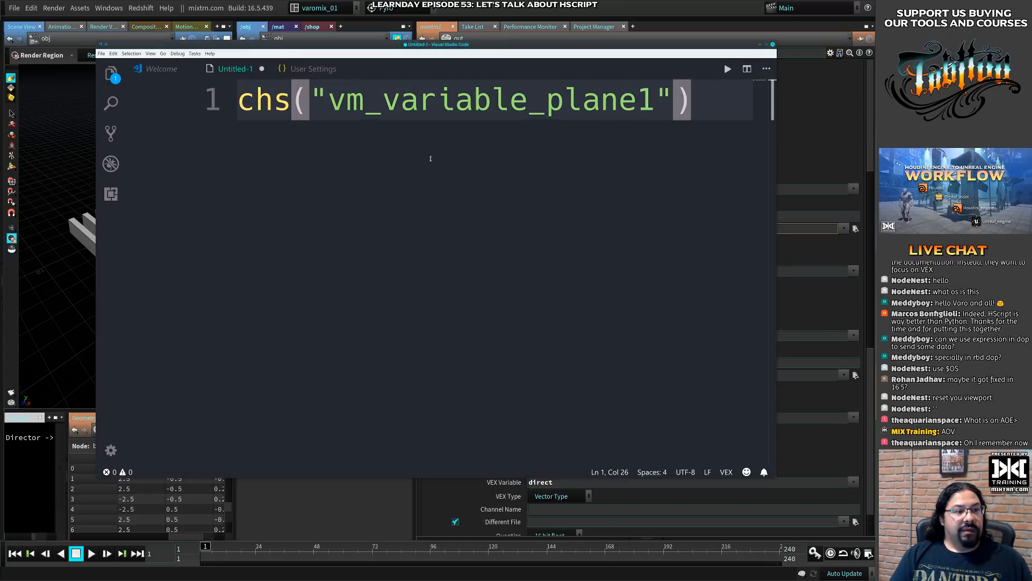
key("ctrl+z")
- Replace the ch() on line 2 with chs("vm_variable_plane1") and highlight the chs function name
key("shift+Left")
key("shift+Home")
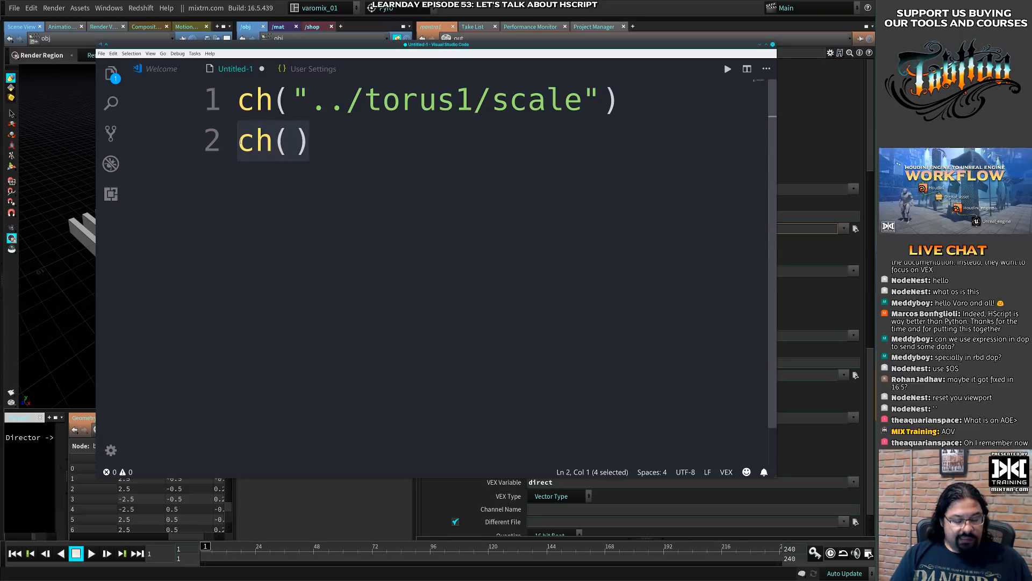
key("ctrl+v")
mouse_move(289, 145)
left_mouse_down()
mouse_move(256, 143)
mouse_move(292, 143)
left_mouse_up()
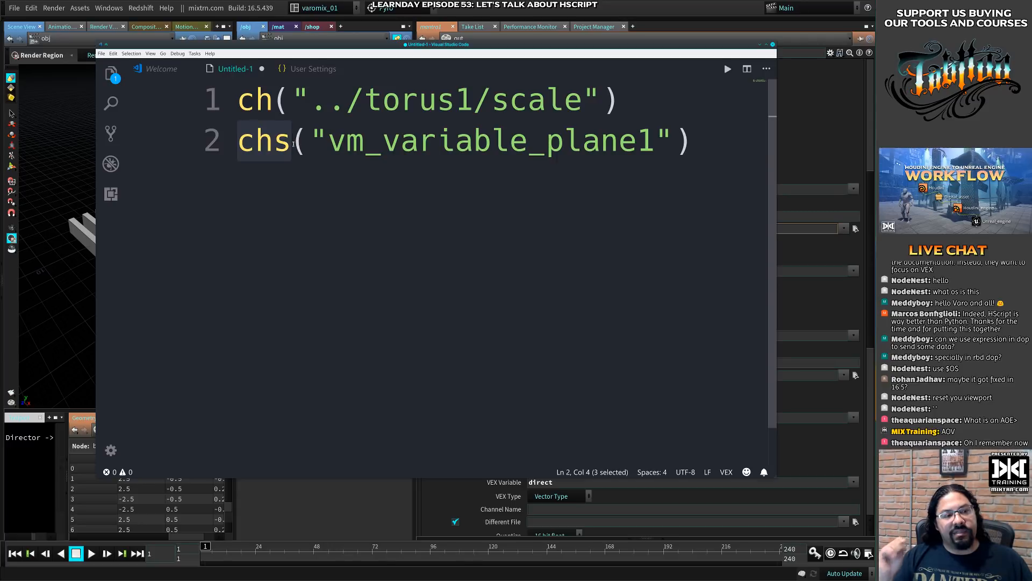
- Switch back to Houdini and compare plane 1's VEX Variable with the evaluated Different File path, then return to the expression view
left_click(804, 147)
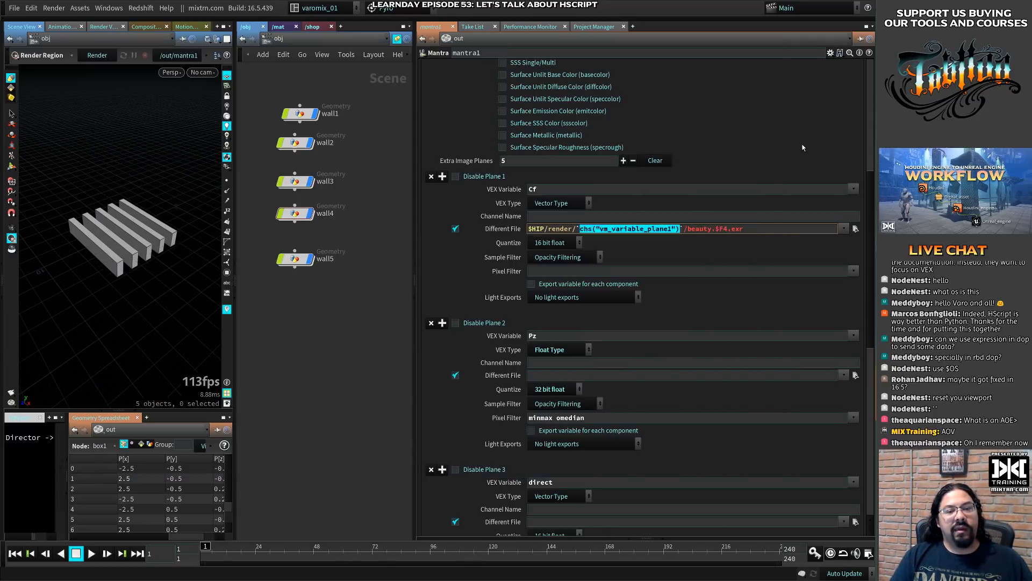
left_click_drag(539, 189, 515, 189)
left_click(553, 189)
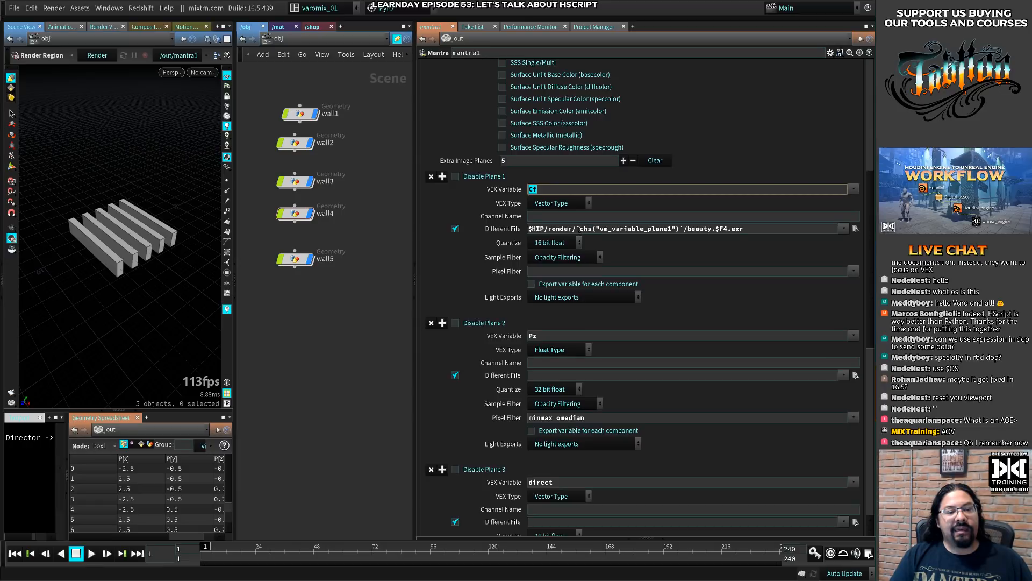
left_click_drag(578, 229, 684, 229)
left_click(489, 228)
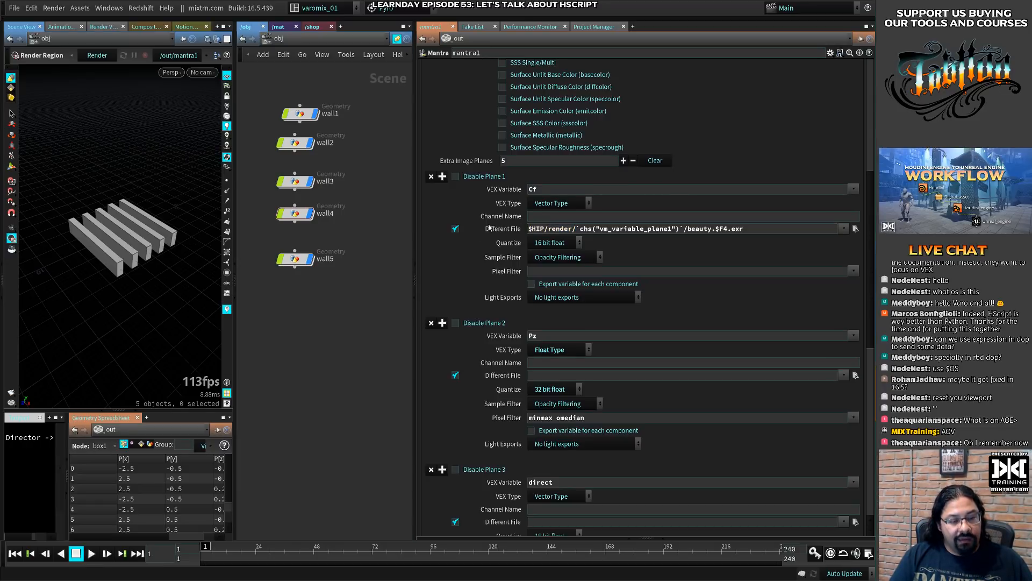
left_click(500, 230)
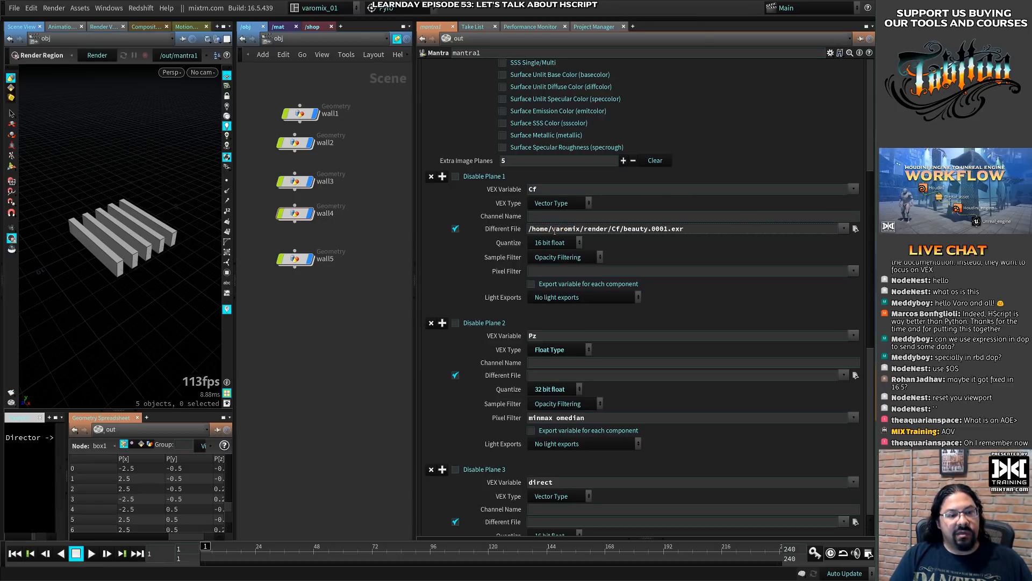
double_click(616, 228)
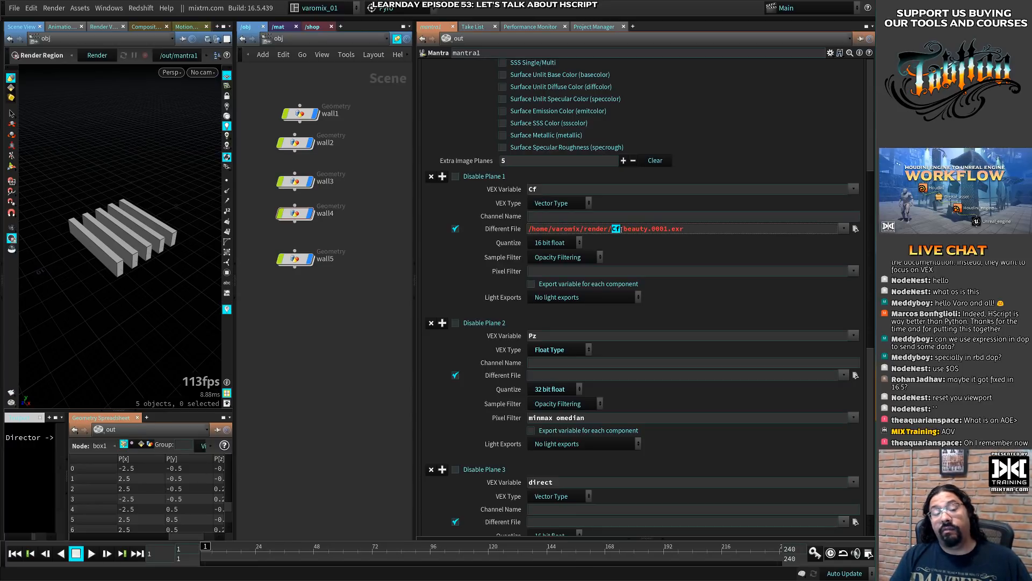
left_click(505, 230)
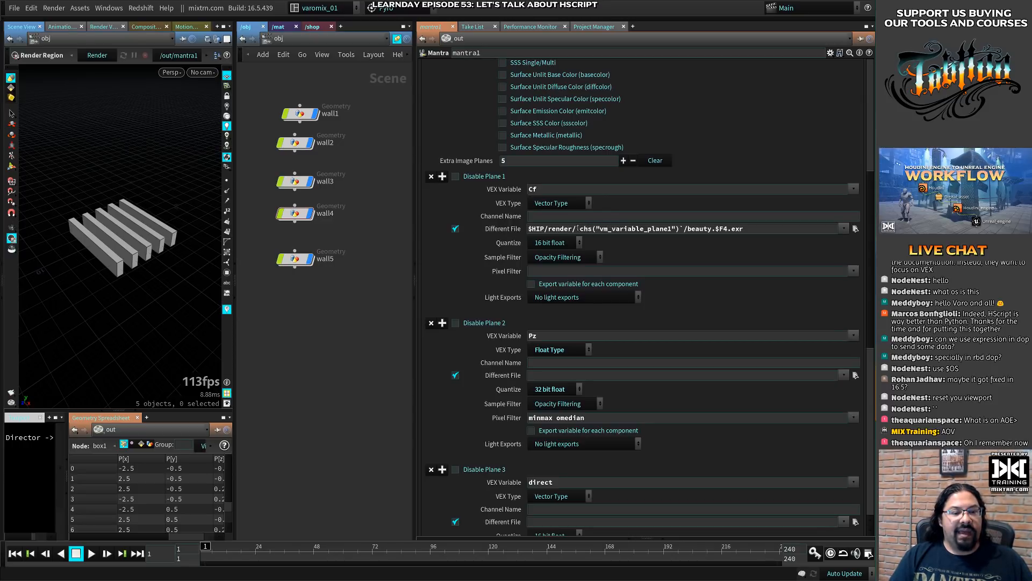
- Replace the beauty file name in plane 1's Different File path with the `chs("vm_variable_plane1") reference, keeping .$F4.exr
left_click_drag(577, 229, 713, 230)
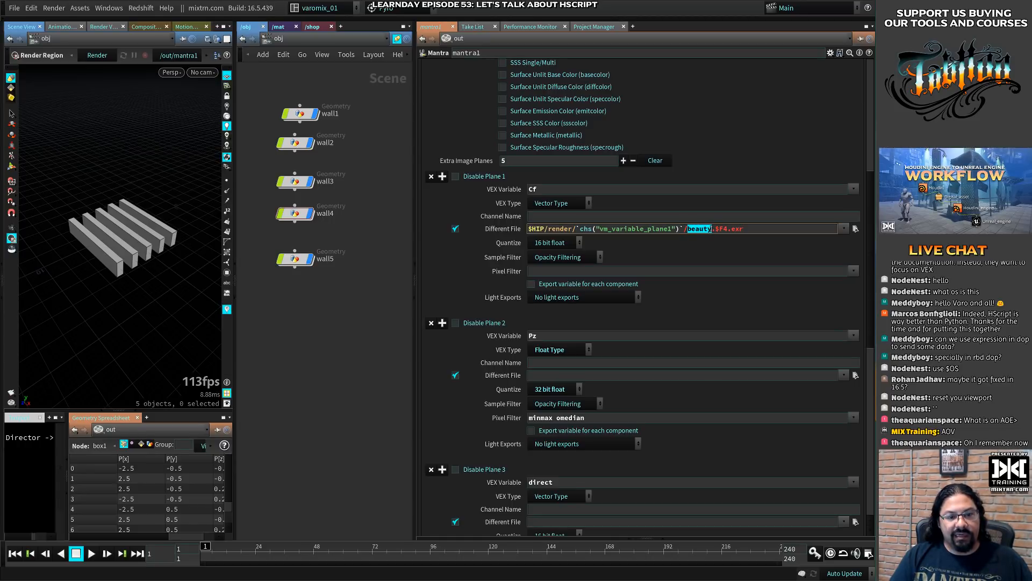
key("ctrl+v")
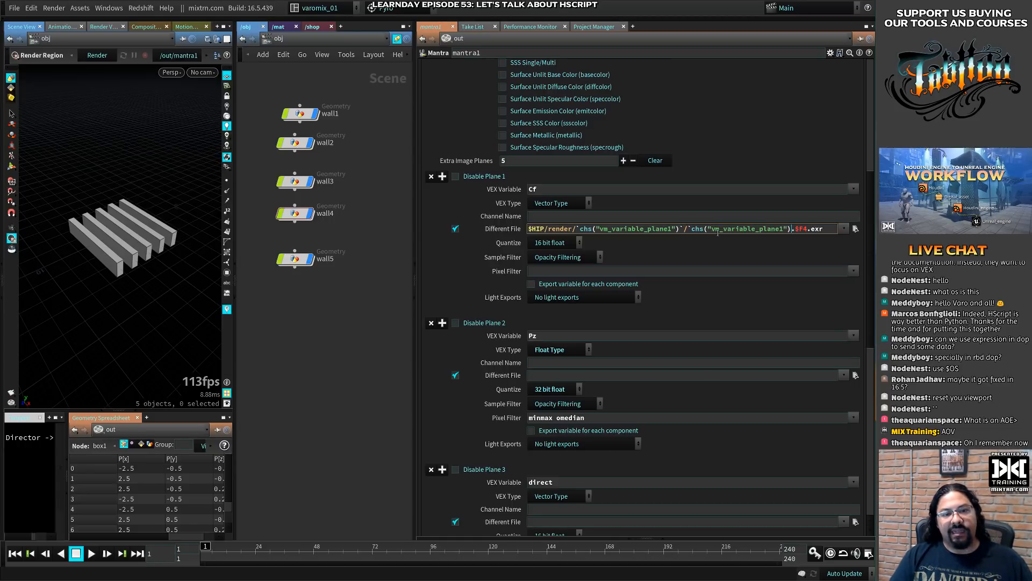
key("Return")
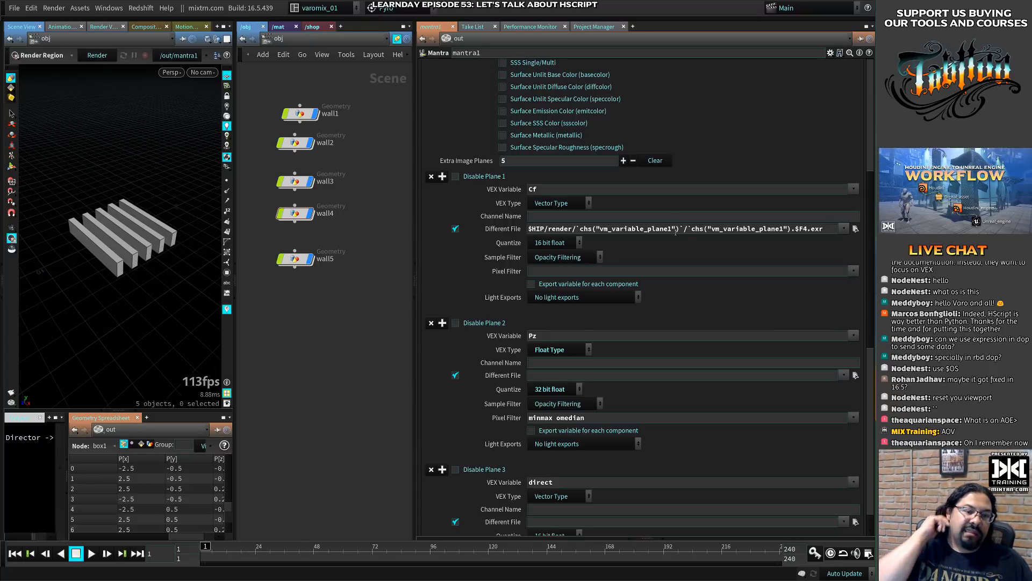
left_click_drag(673, 229, 665, 230)
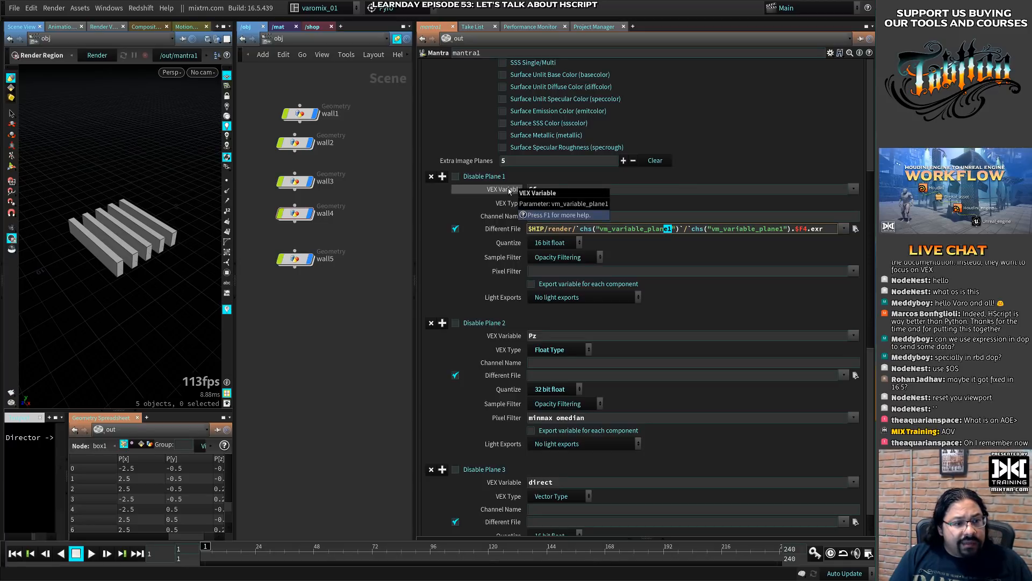
- Copy plane 1's full Different File expression into plane 2's empty Different File field
left_click(671, 228)
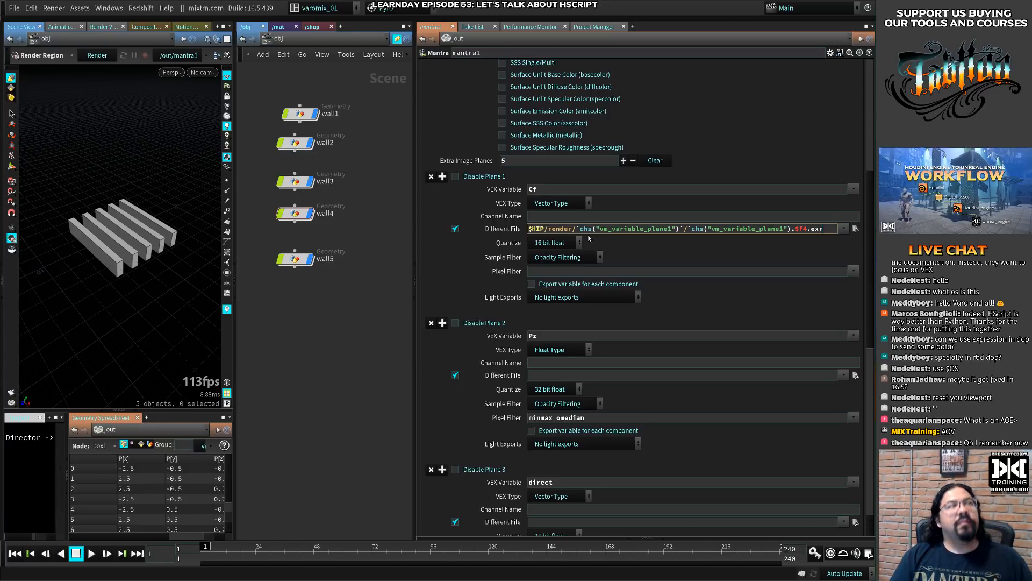
triple_click(739, 231)
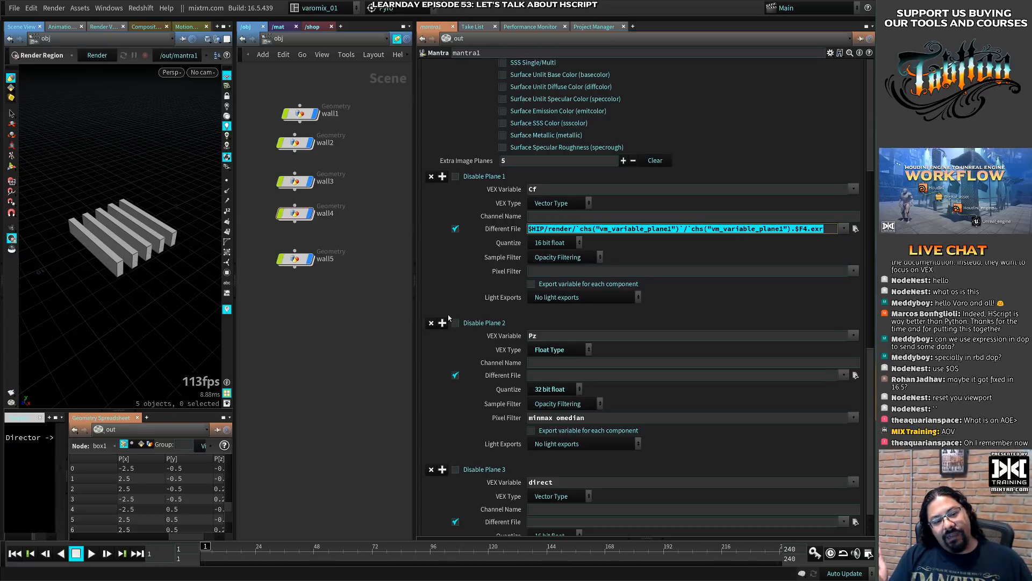
left_click(551, 374)
key("ctrl+v")
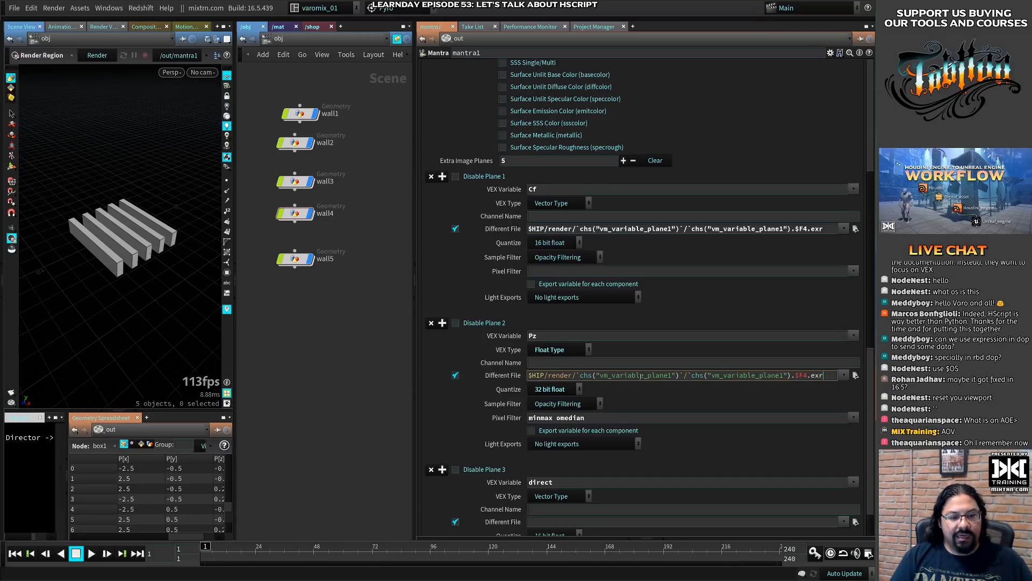
- Change both references in plane 2's Different File path to vm_variable_plane2 and check the evaluated path
left_click(670, 375)
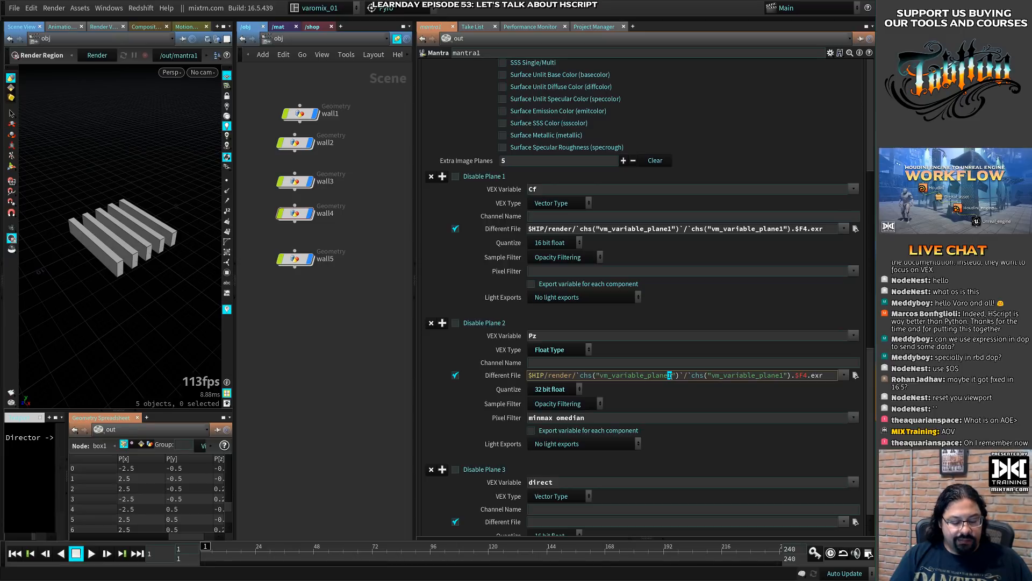
key("Delete")
type("2")
left_click(784, 376)
key("BackSpace")
type("2")
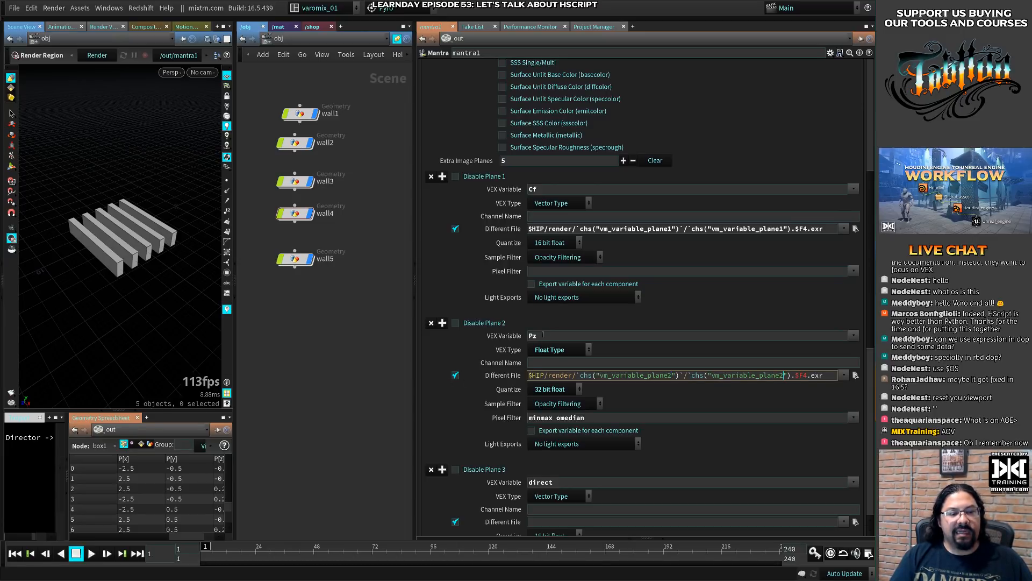
key("Return")
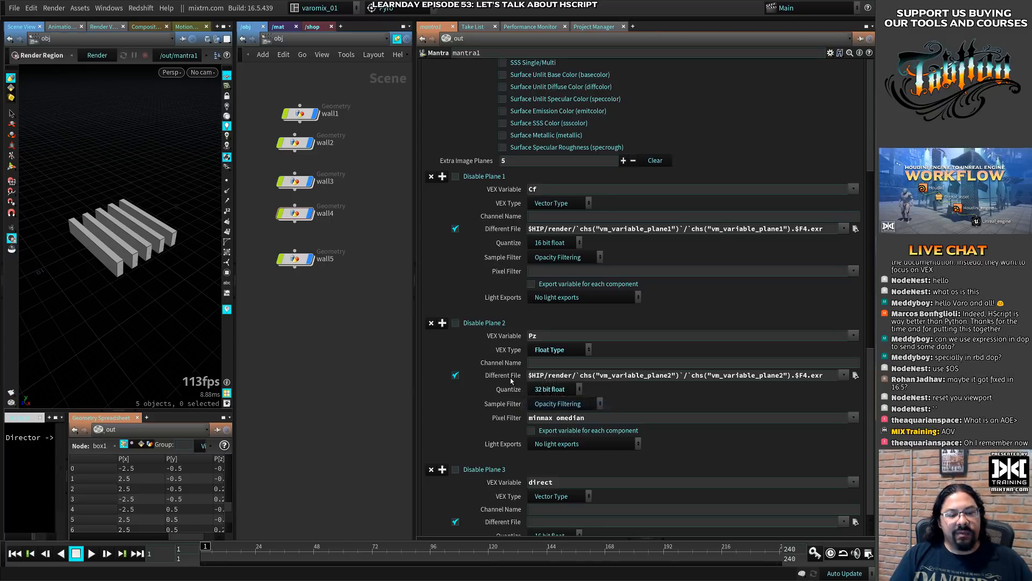
left_click(492, 376)
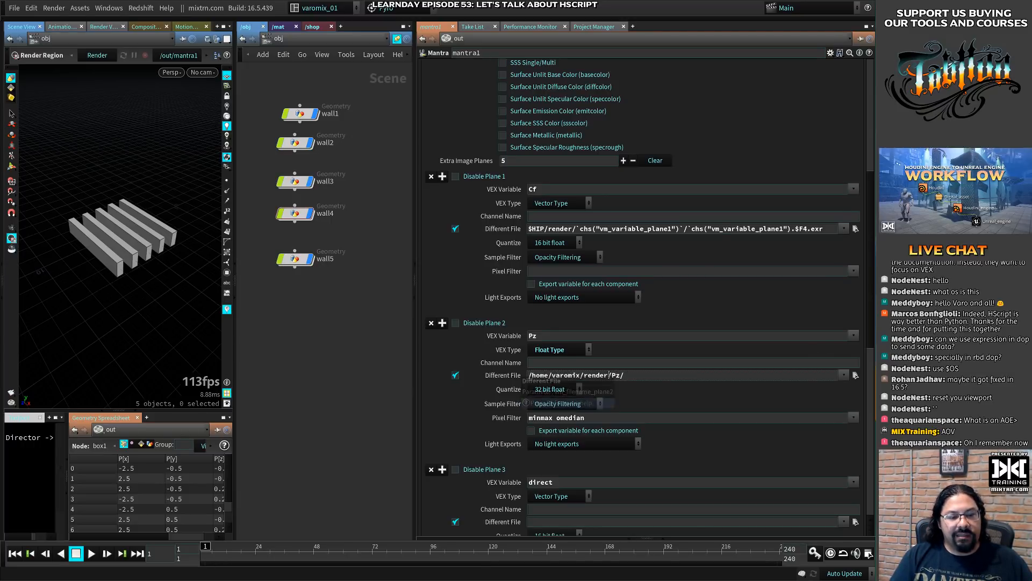
left_click(491, 377)
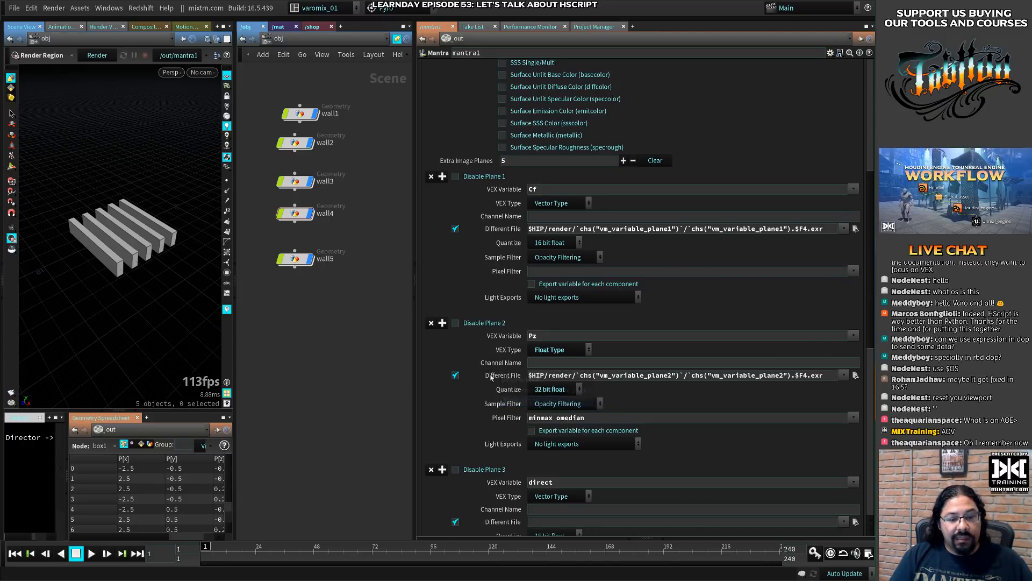
- Add the missing closing backtick before .$F4.exr in the Different File paths of planes 1 and 2, then check both evaluated paths
left_click(795, 229)
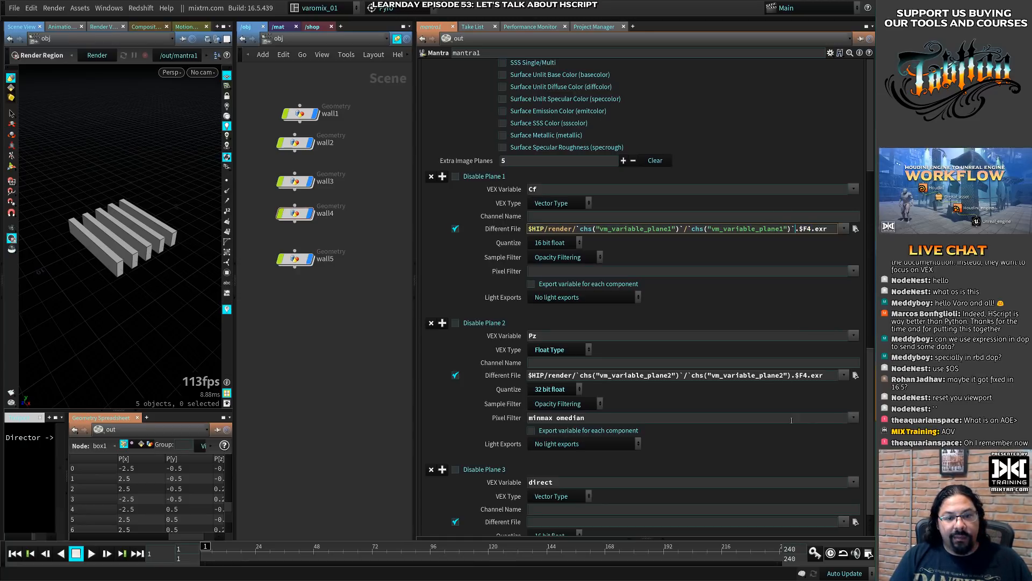
type(".")
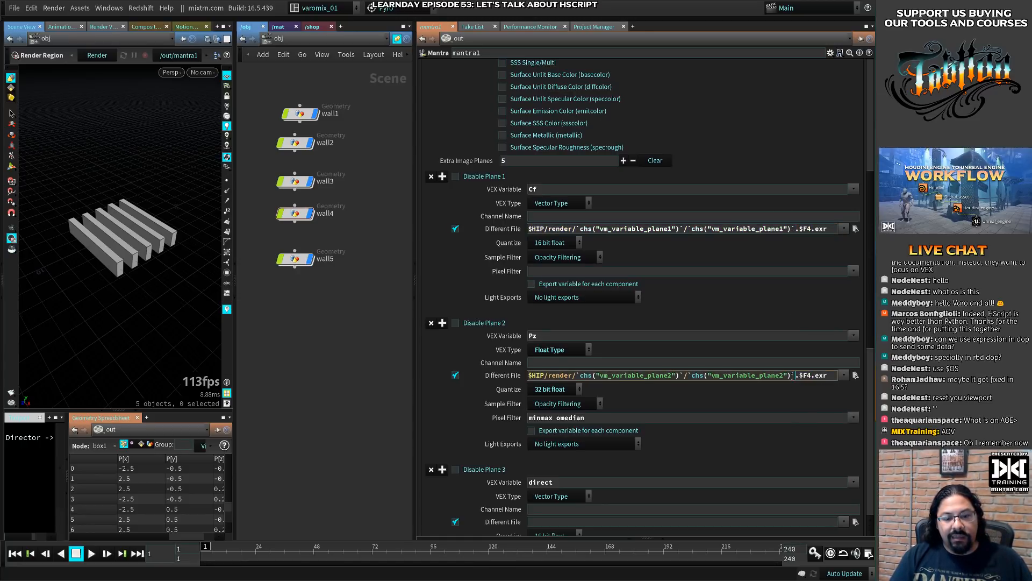
key("Return")
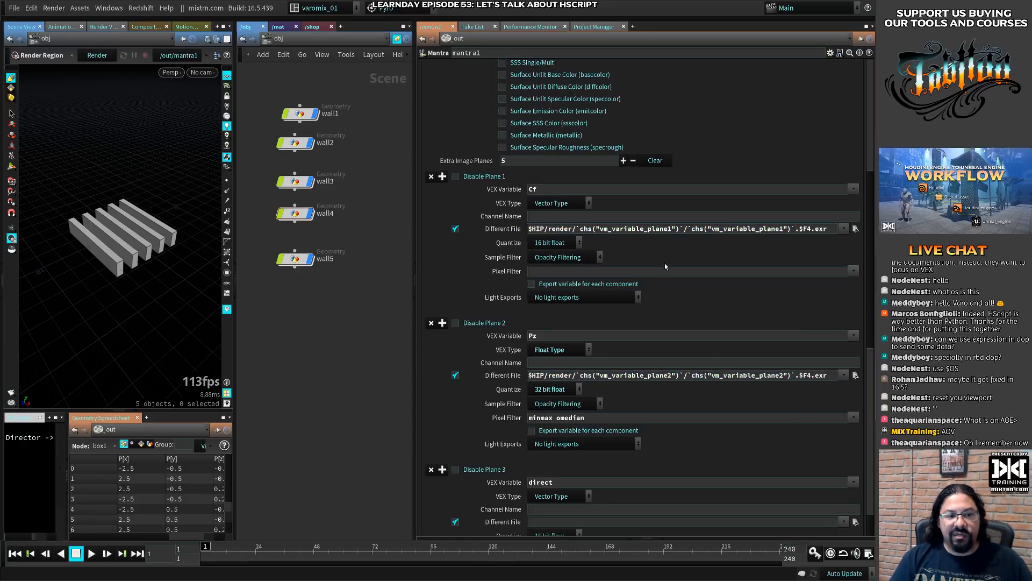
left_click(515, 229)
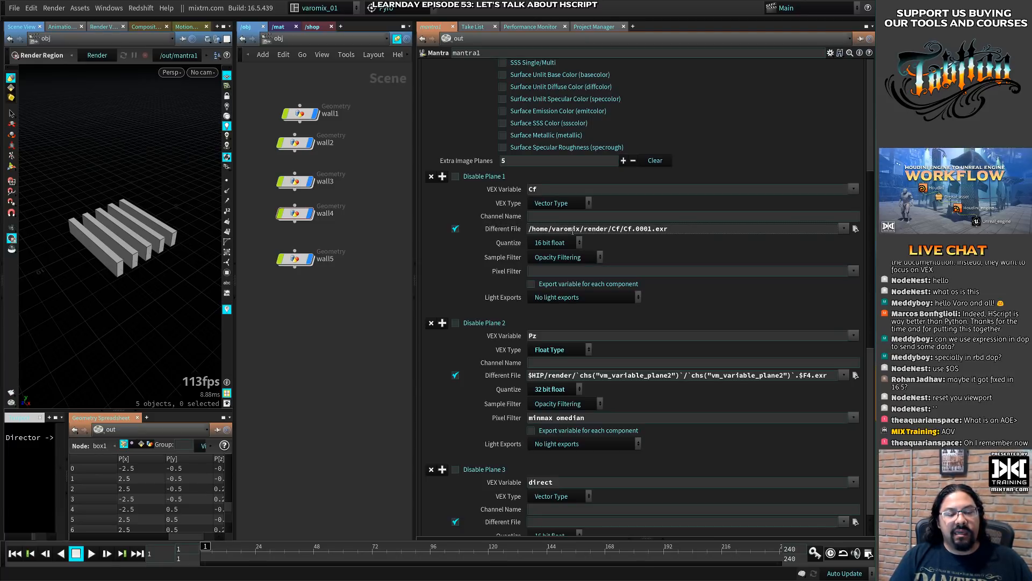
left_click(503, 229)
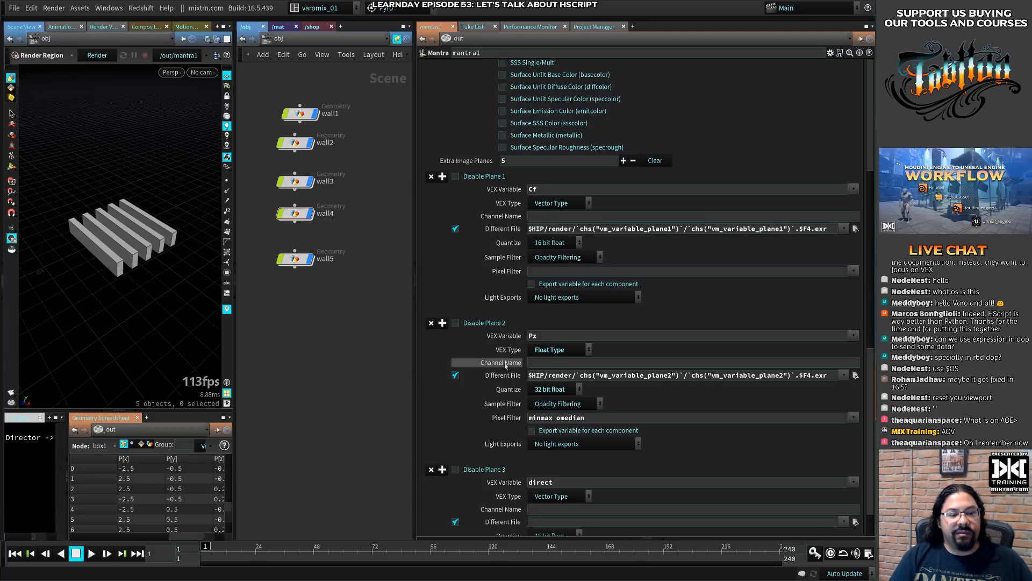
left_click(503, 378)
left_click(504, 378)
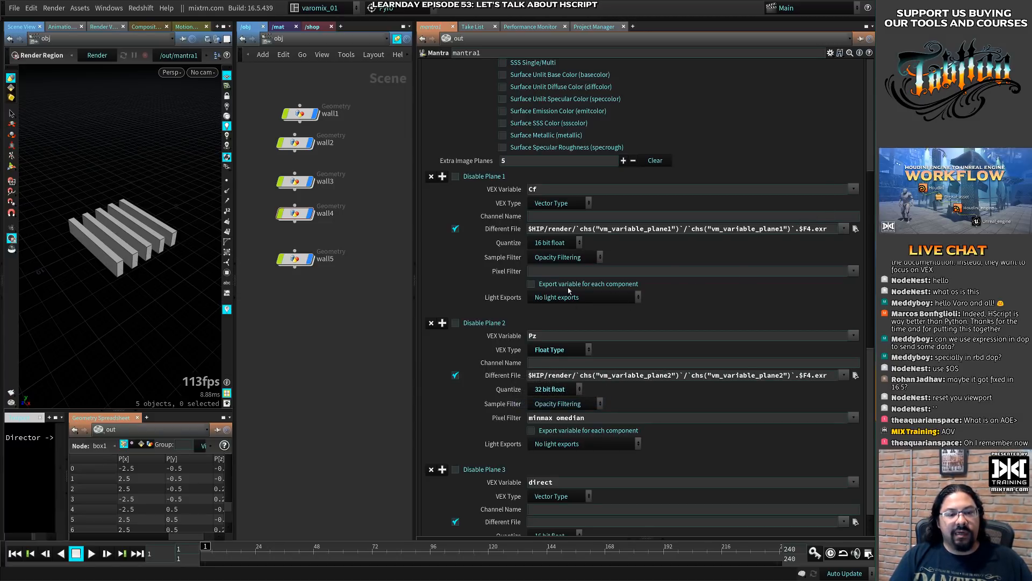
scroll(568, 291, "down", 1)
left_click(586, 332)
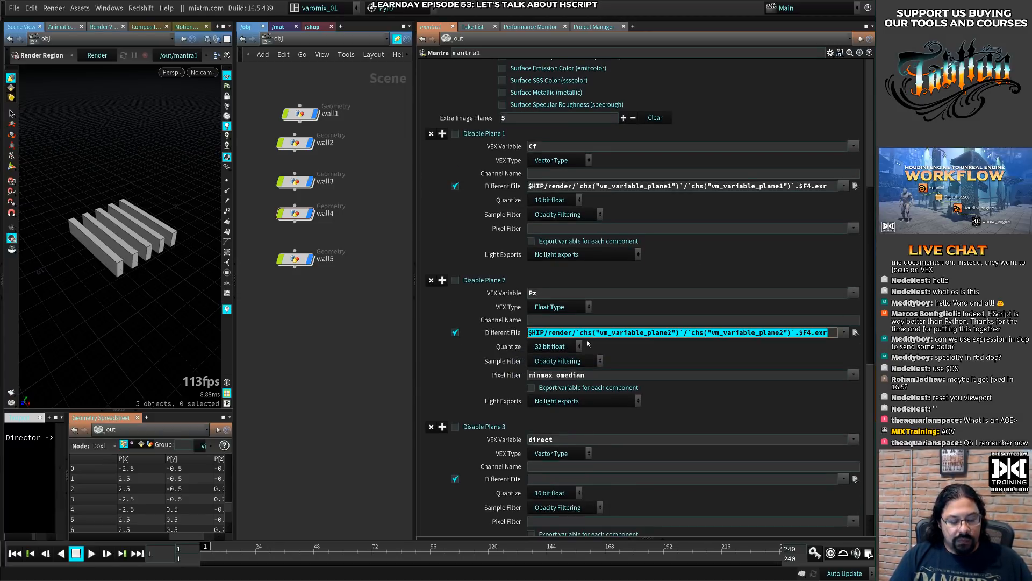
type("$HIP/render/`chs(\"vm_variable_plane1\")`/`chs(\"vm_variable_plane1\").$F4.exr")
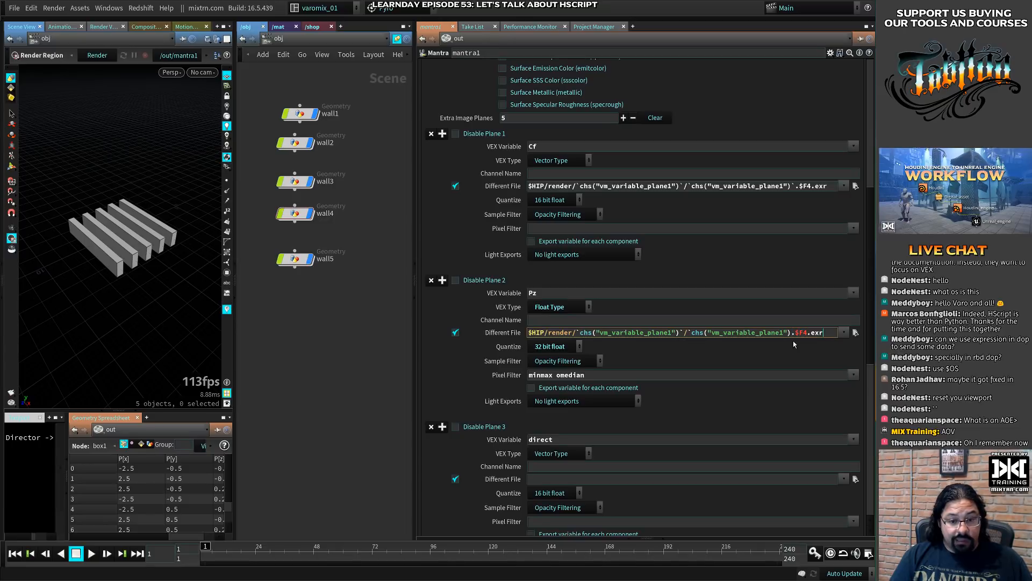
key("ctrl+z")
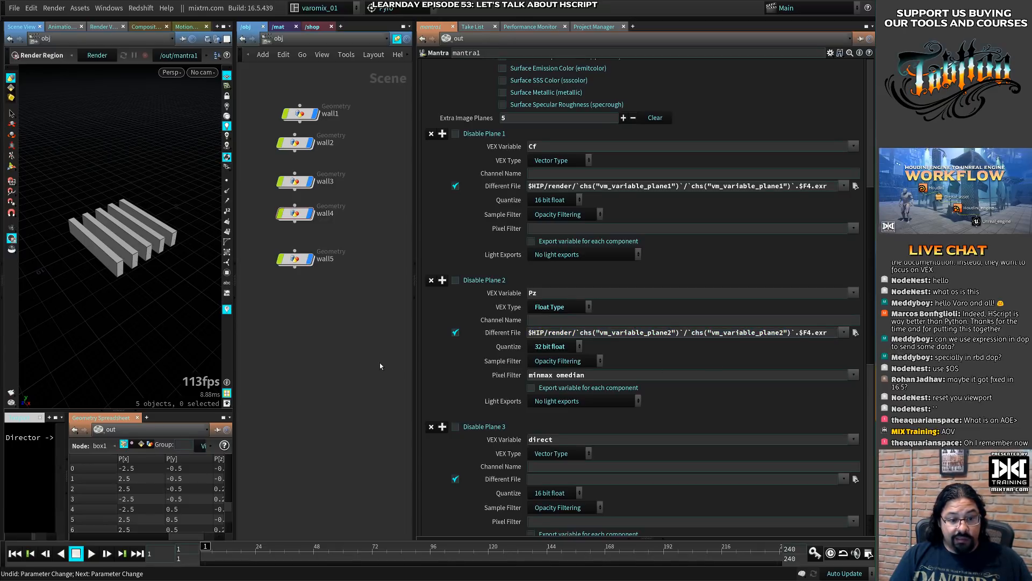
- Re-add the closing backtick before .$F4.exr in plane 2's Different File path and copy the whole expression
left_click(793, 332)
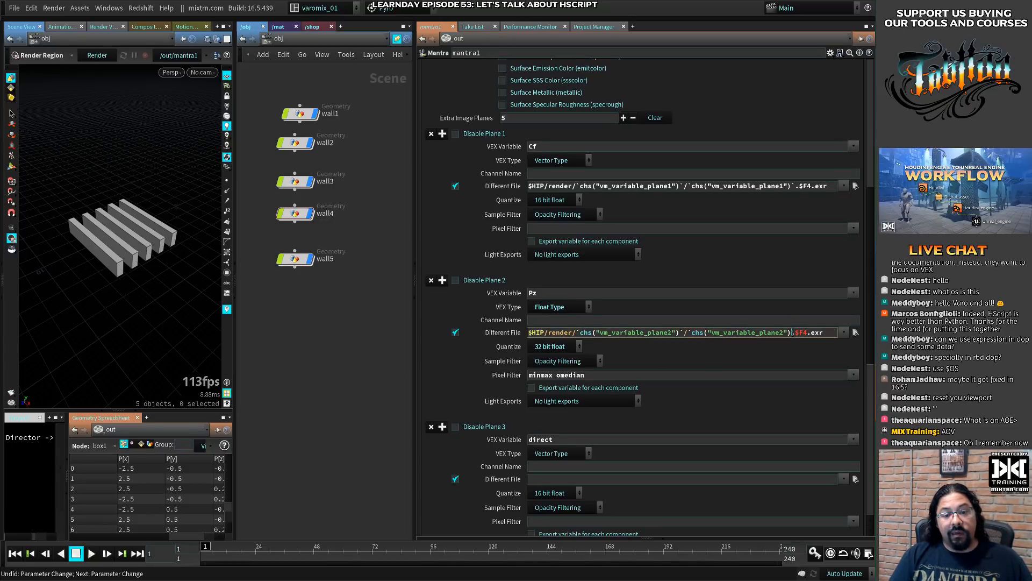
type("`")
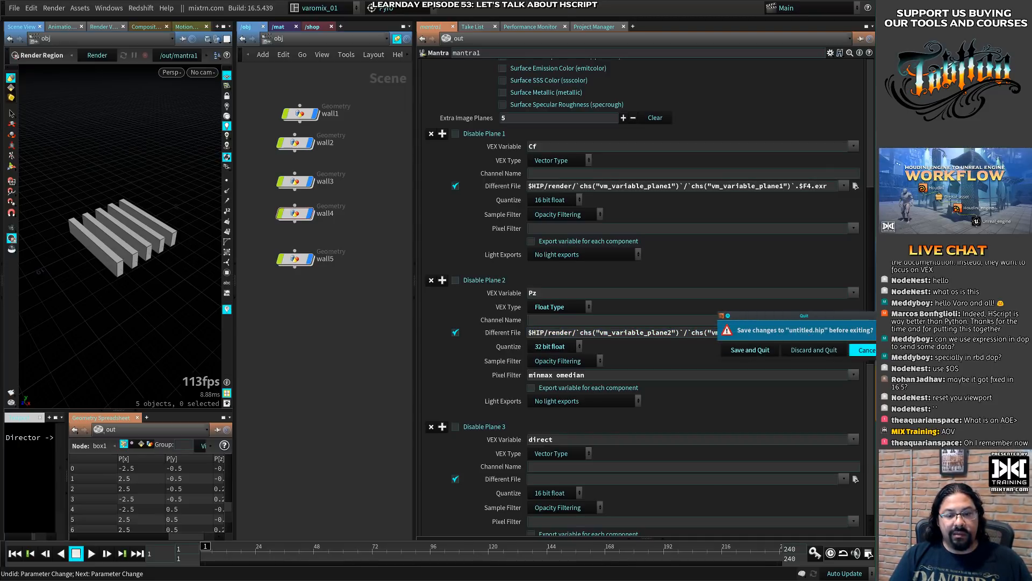
key("ctrl+a")
key("ctrl+c")
scroll(660, 366, "down", 3)
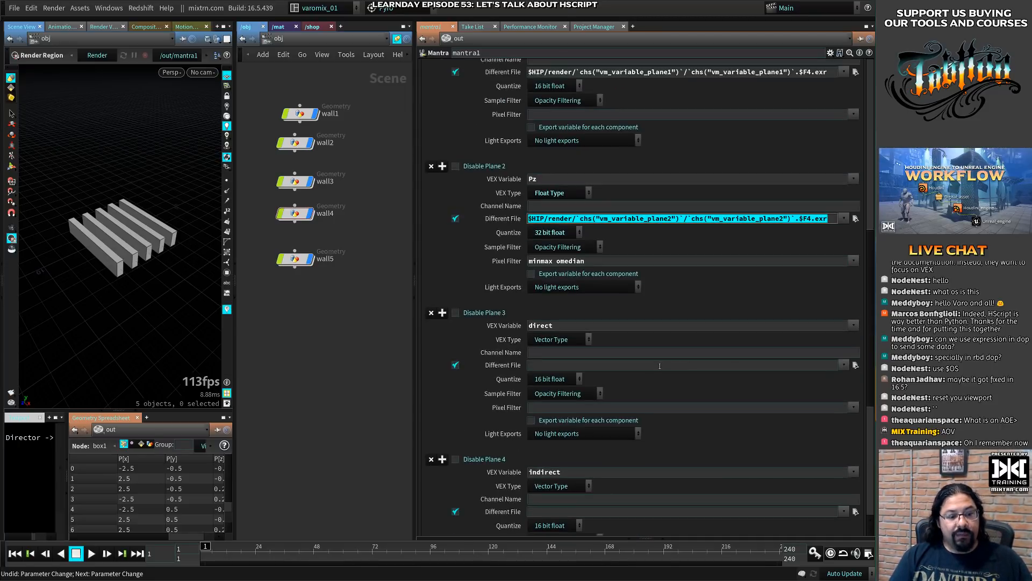
- Paste the path into plane 3's Different File and change both references to vm_variable_plane3
left_click(594, 365)
key("ctrl+v")
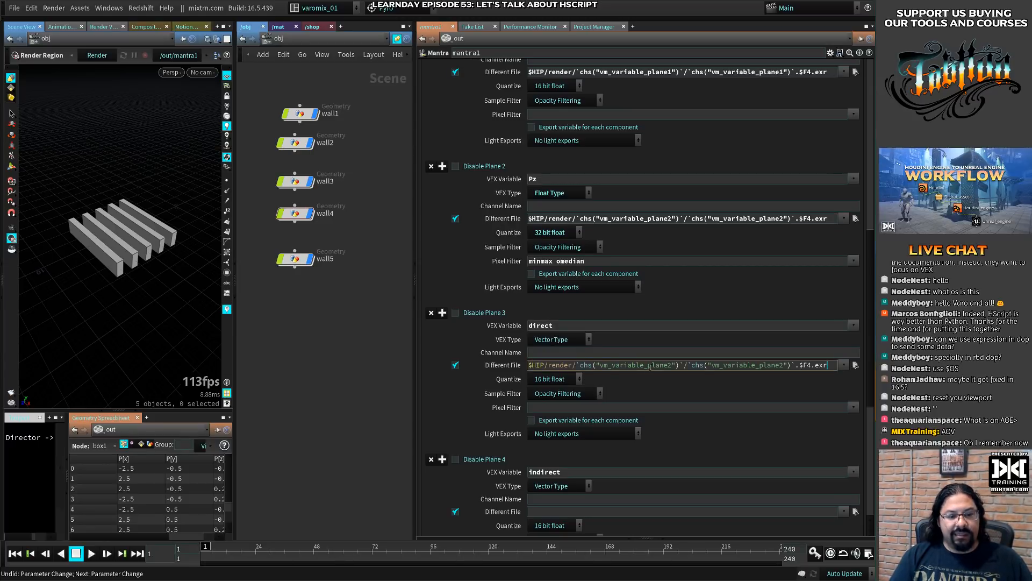
key("shift+Right")
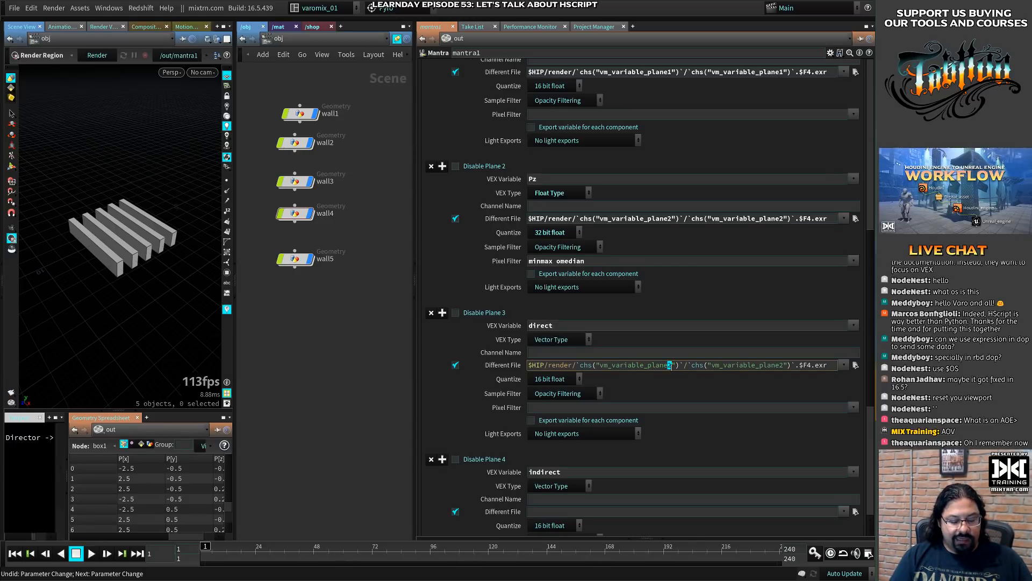
type("3")
key("shift+Left")
type("3")
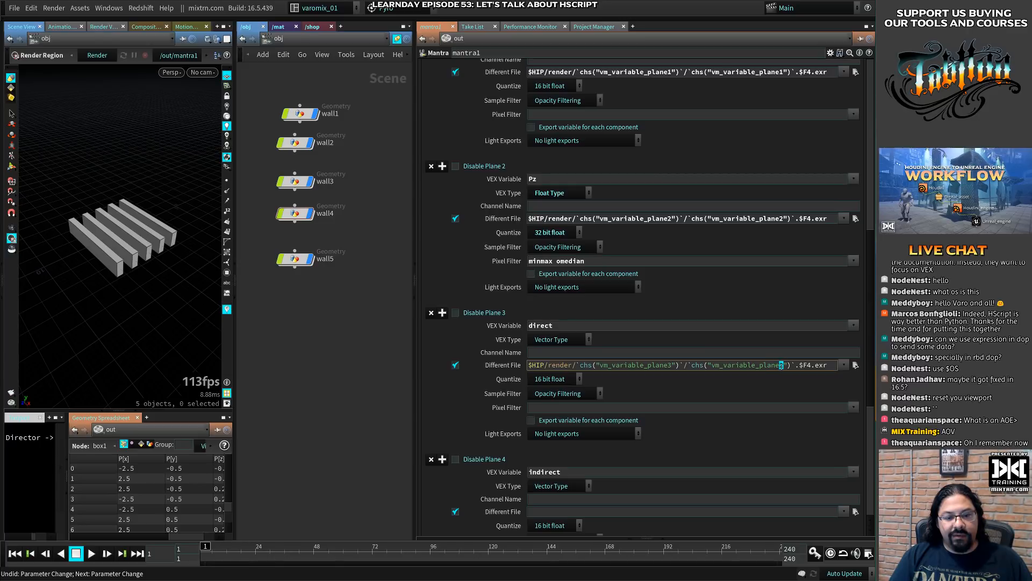
- Paste the path into plane 4's Different File and change both references to vm_variable_plane4
scroll(511, 321, "down", 3)
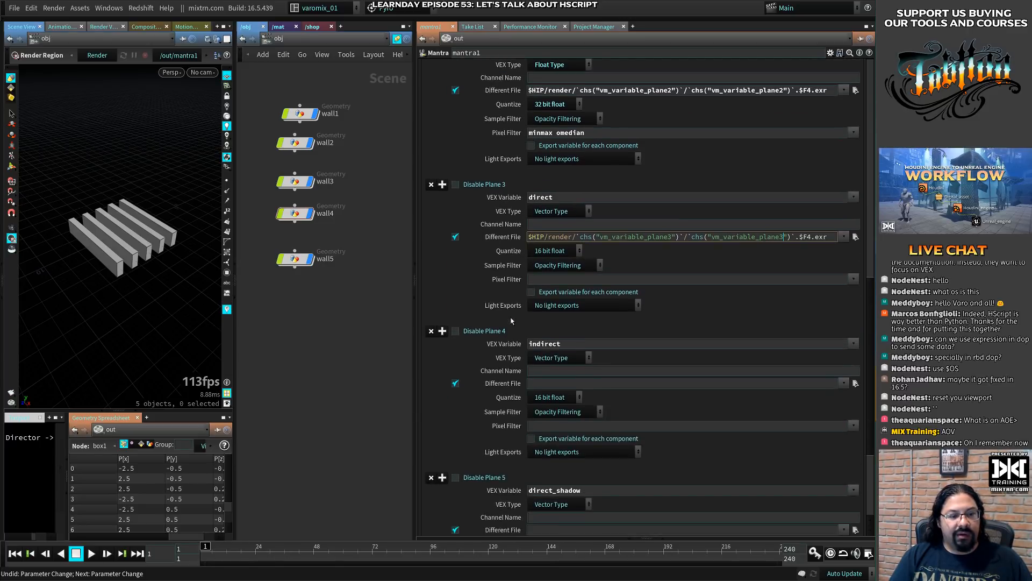
scroll(512, 321, "down", 2)
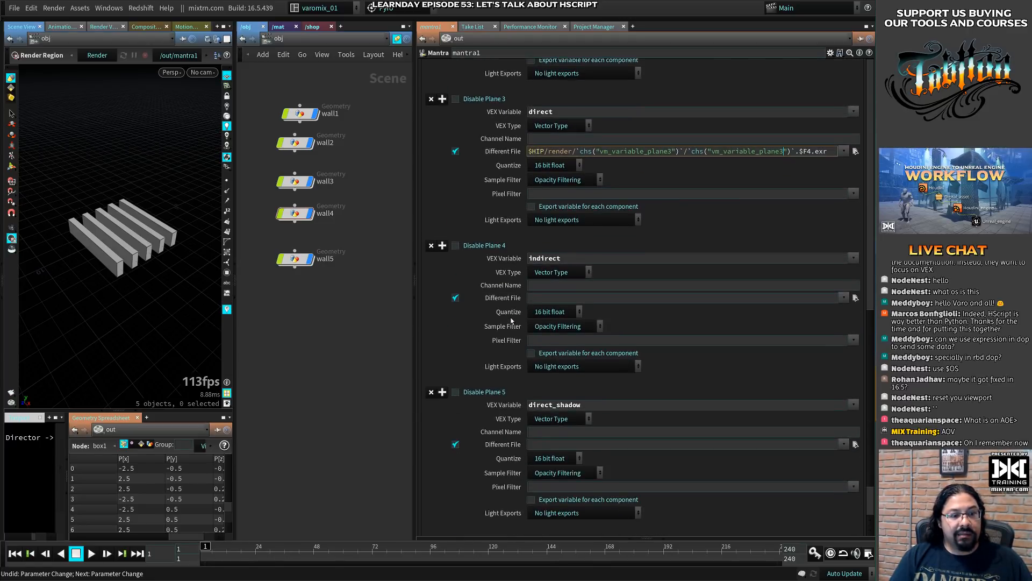
left_click(587, 299)
key("ctrl+v")
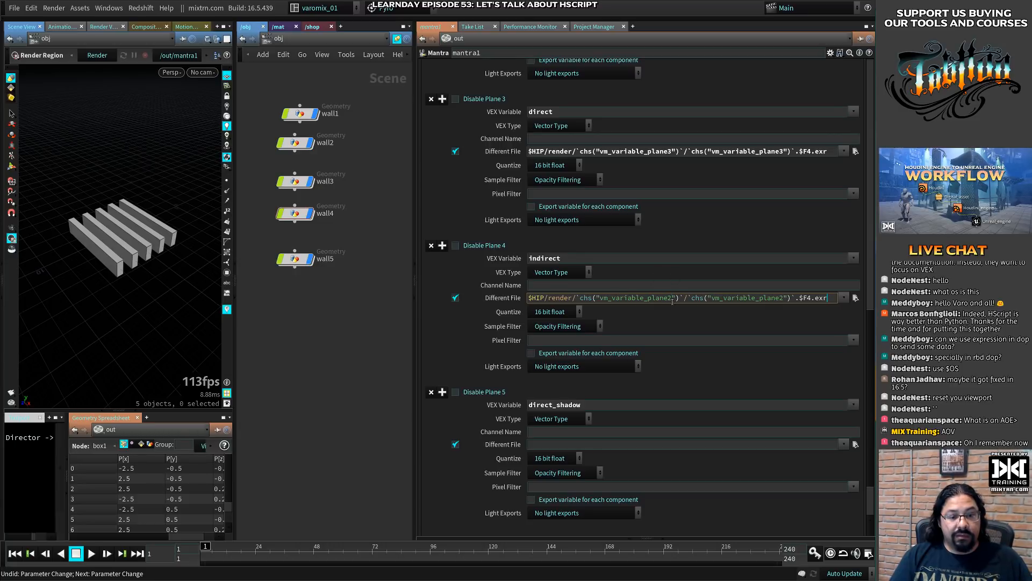
left_click_drag(673, 298, 668, 298)
type("4")
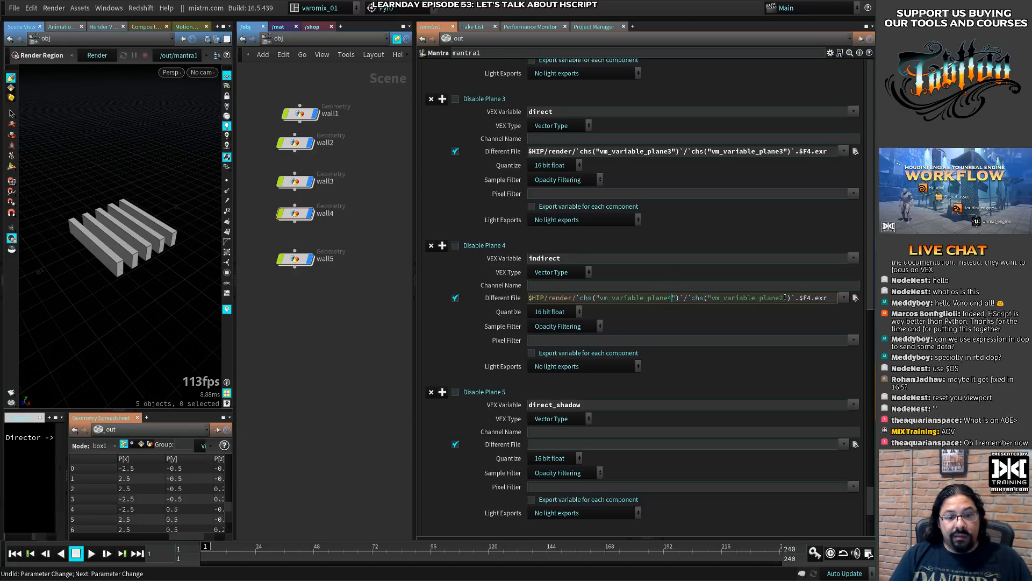
left_click_drag(785, 298, 782, 297)
type("4")
- Paste the path into plane 5's Different File and change both references to vm_variable_plane5
scroll(619, 382, "down", 3)
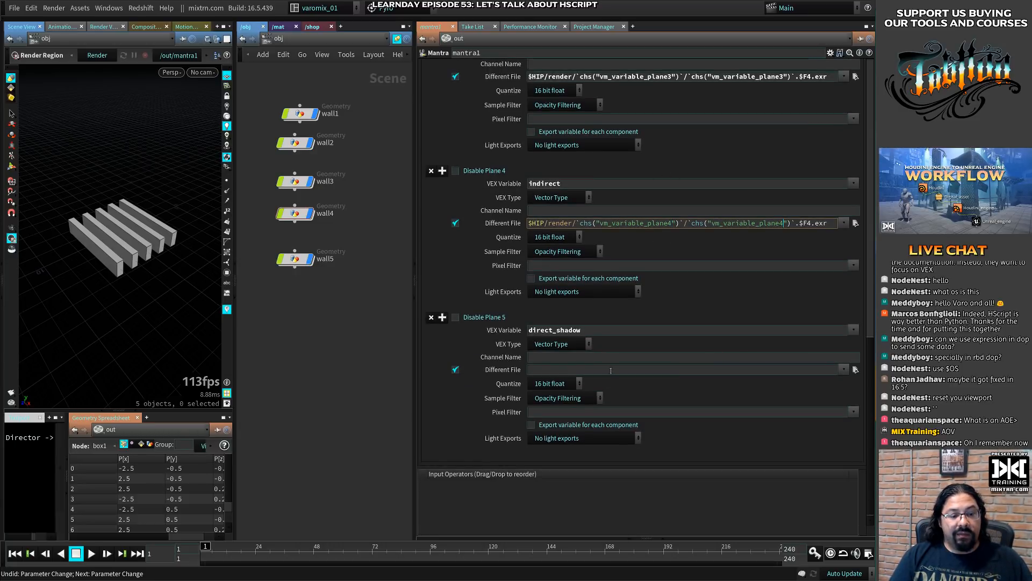
left_click(610, 370)
key("ctrl+v")
left_click_drag(673, 371, 668, 370)
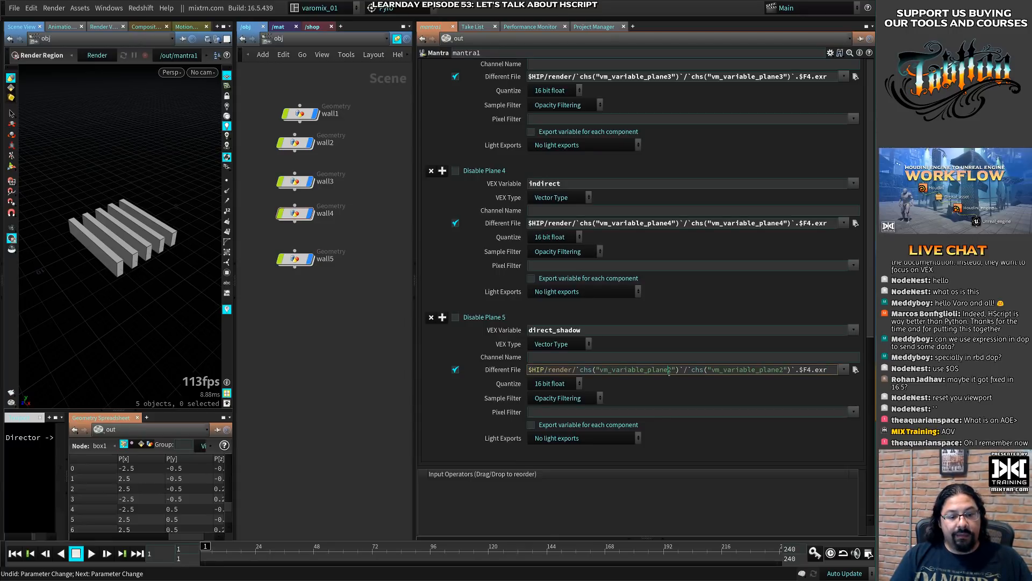
type("5")
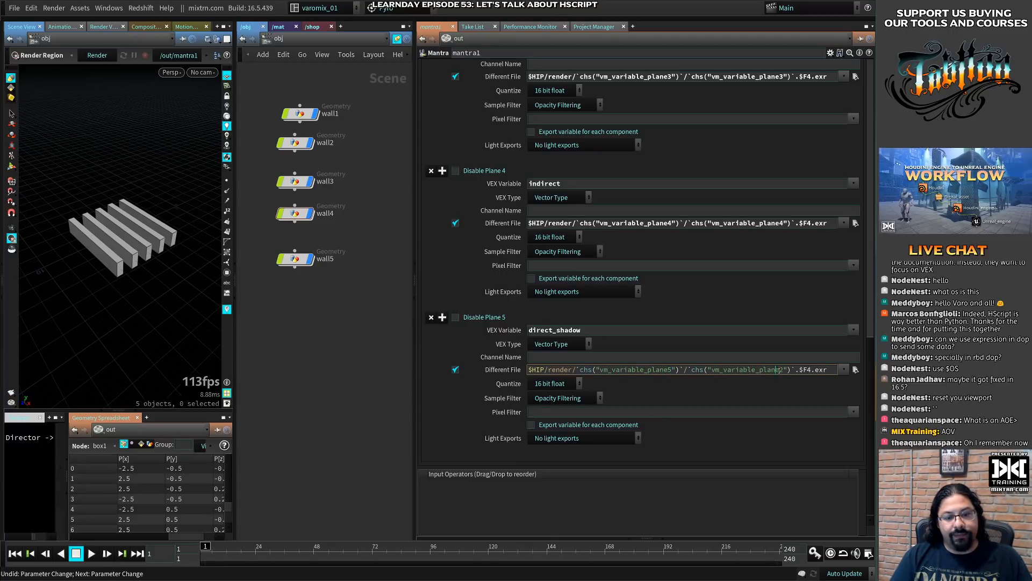
left_click_drag(783, 370, 778, 370)
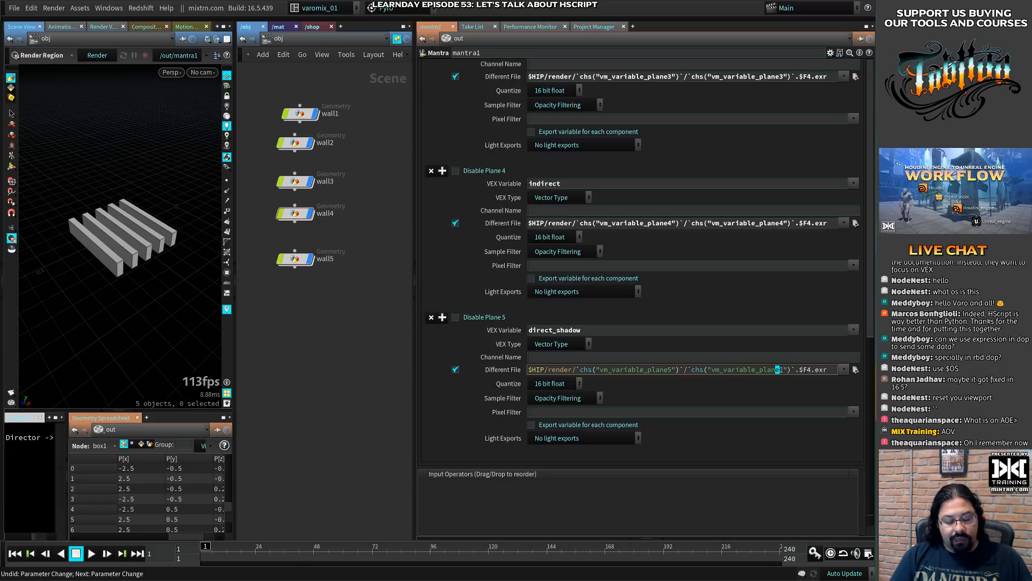
left_click(781, 370)
type("5")
key("Delete")
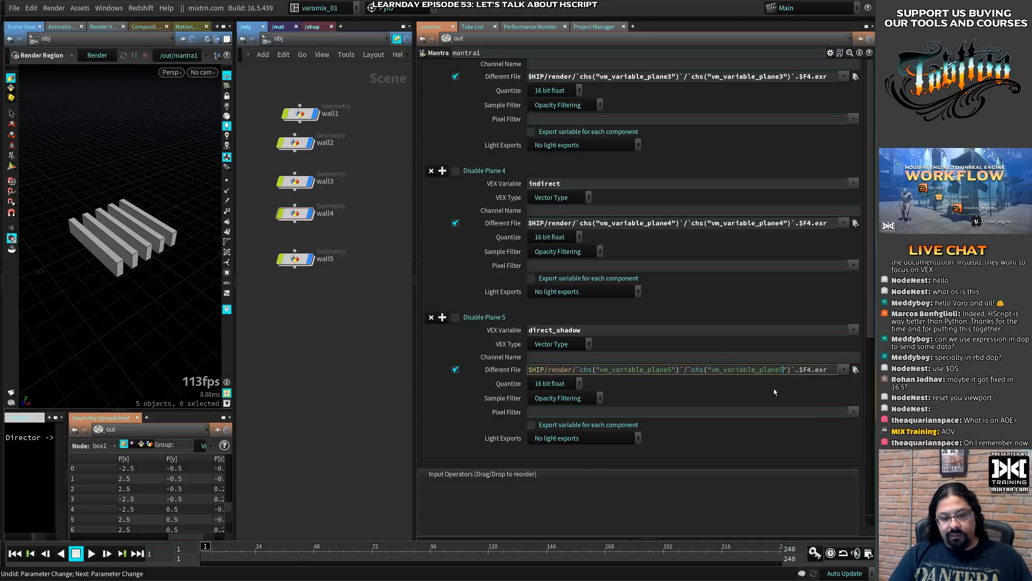
- Finish editing plane 5's Different File path and widen the Mantra parameter pane
key("ctrl+s")
key("Escape")
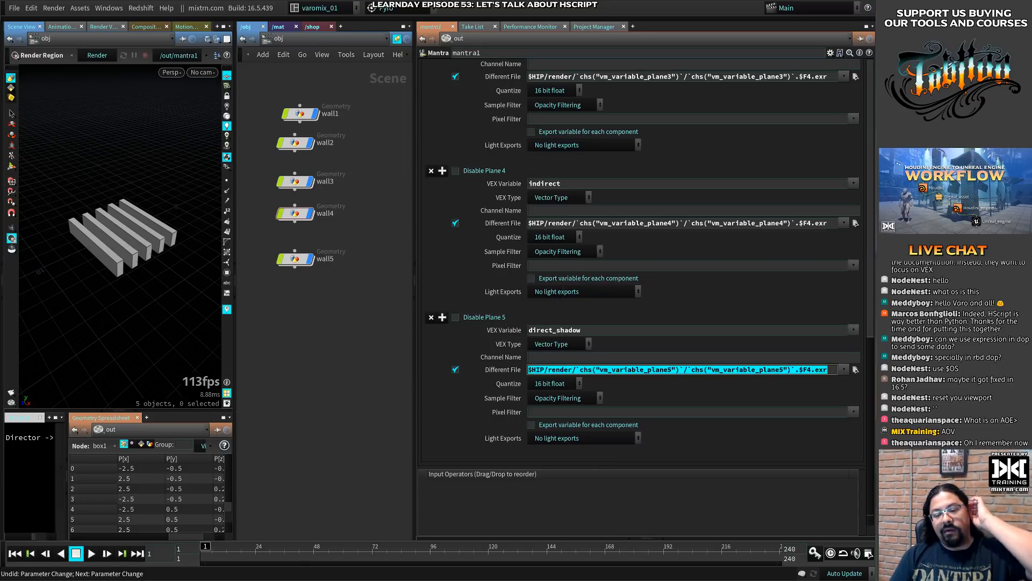
left_click(379, 368)
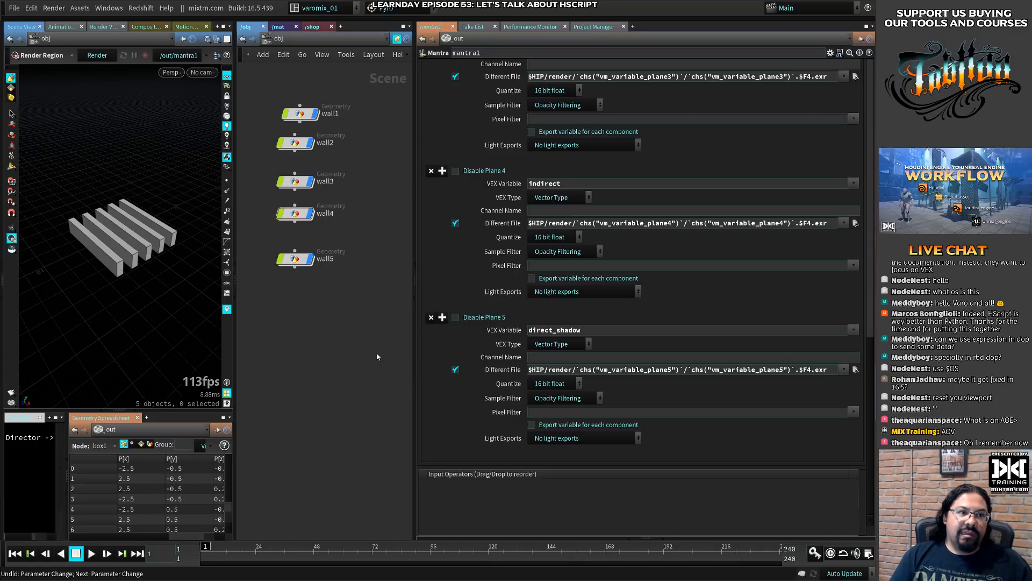
left_click_drag(416, 360, 339, 359)
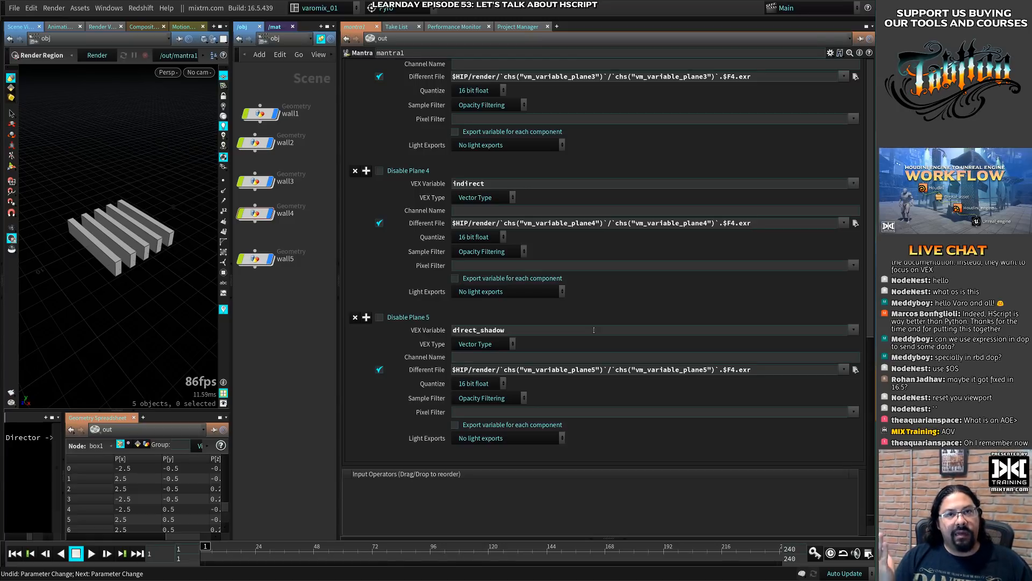
- Set plane 2's VEX Variable to zdepth and check the evaluated path in its Different File field
left_click_drag(602, 329, 368, 333)
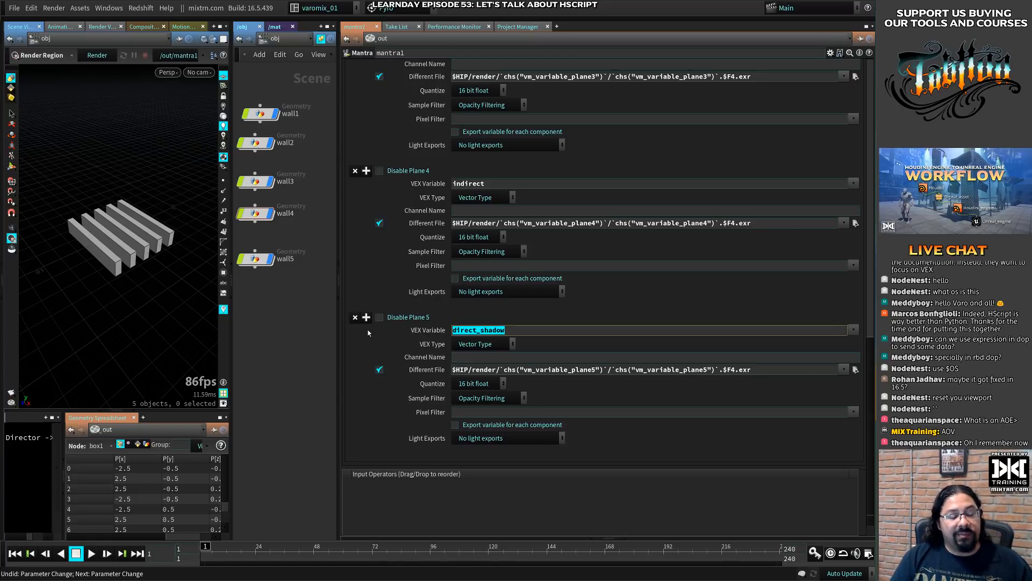
left_click(379, 347)
scroll(379, 350, "up", 10)
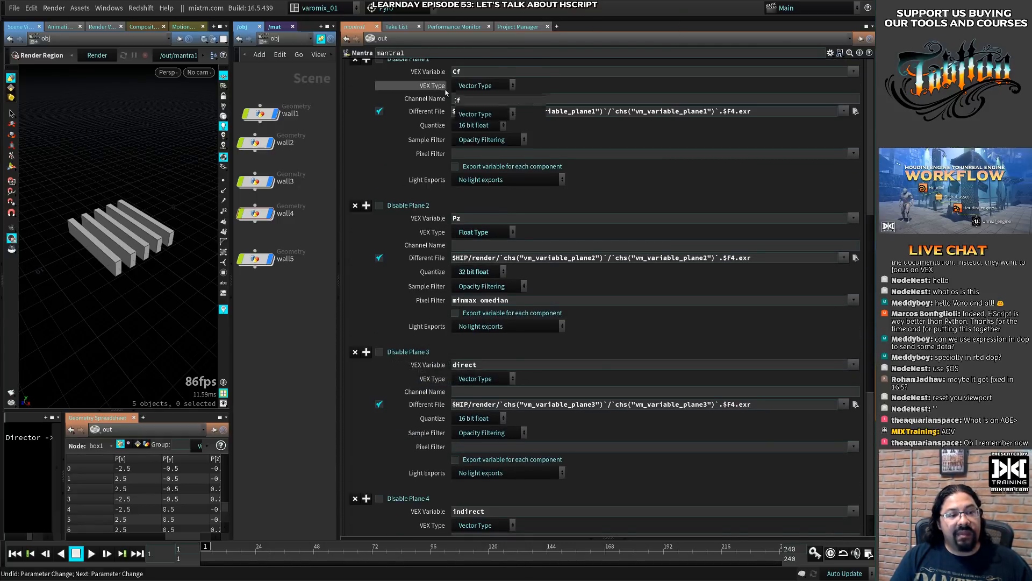
scroll(499, 271, "up", 3)
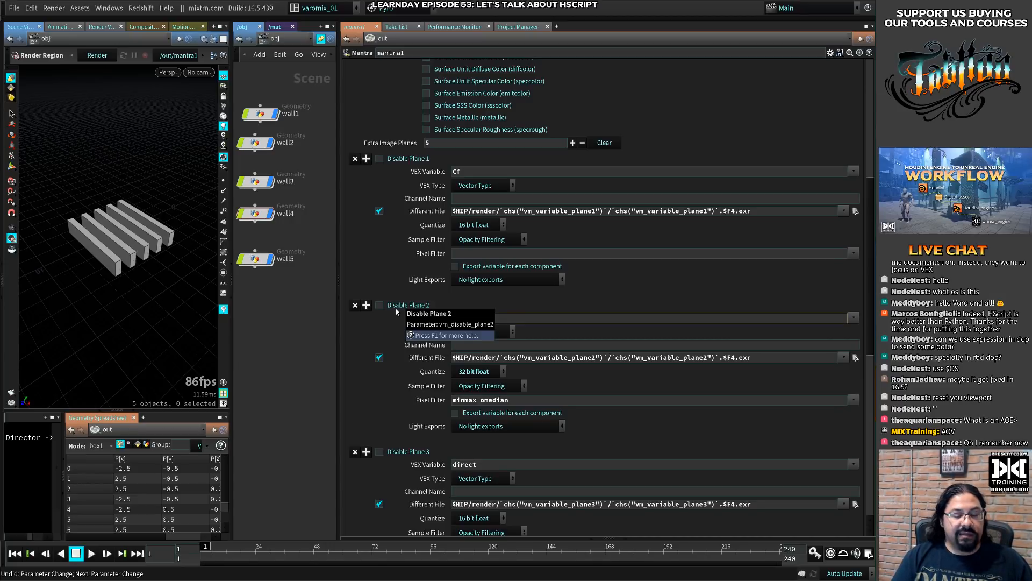
type("zdepth")
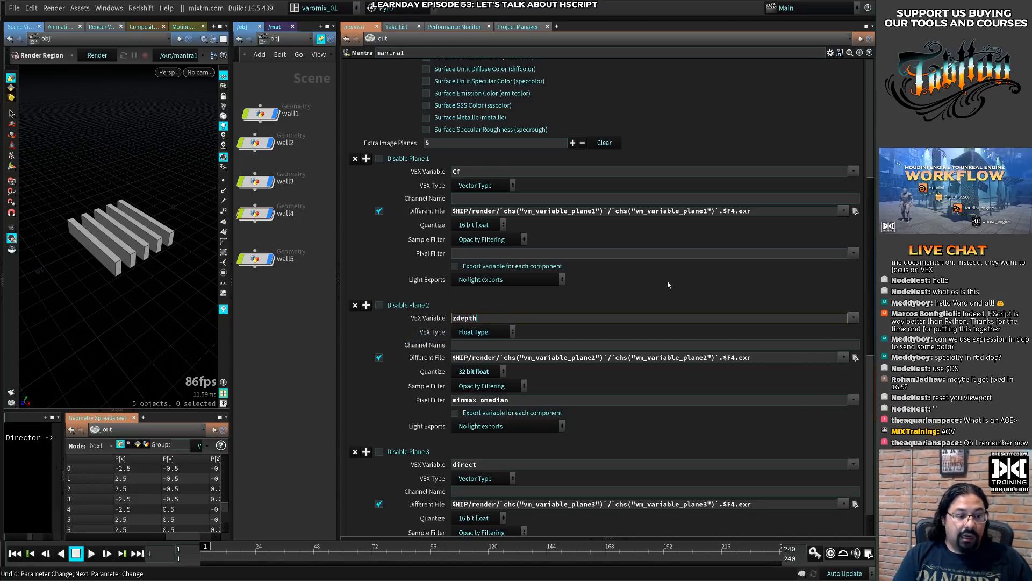
key("Return")
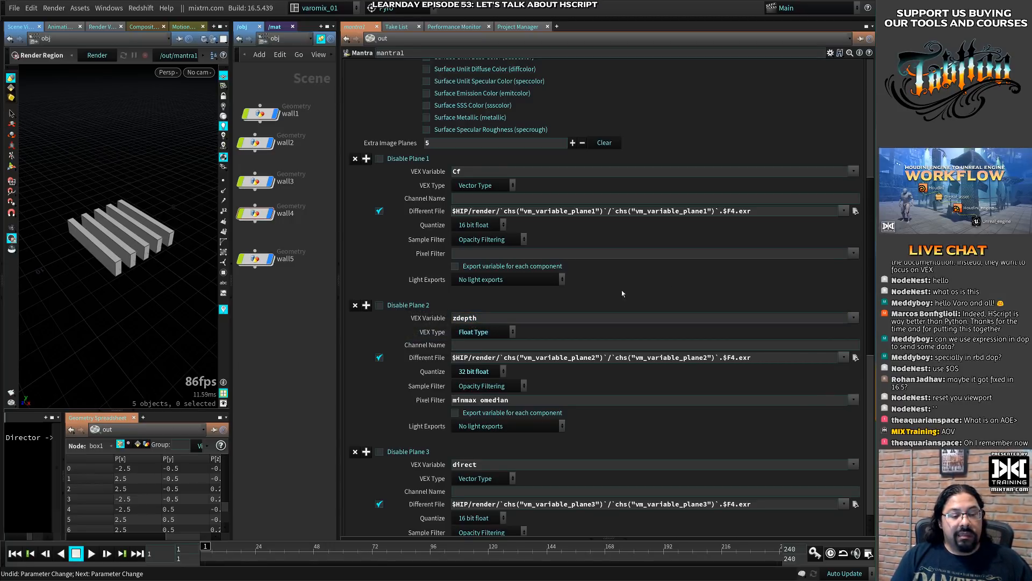
left_click(427, 357)
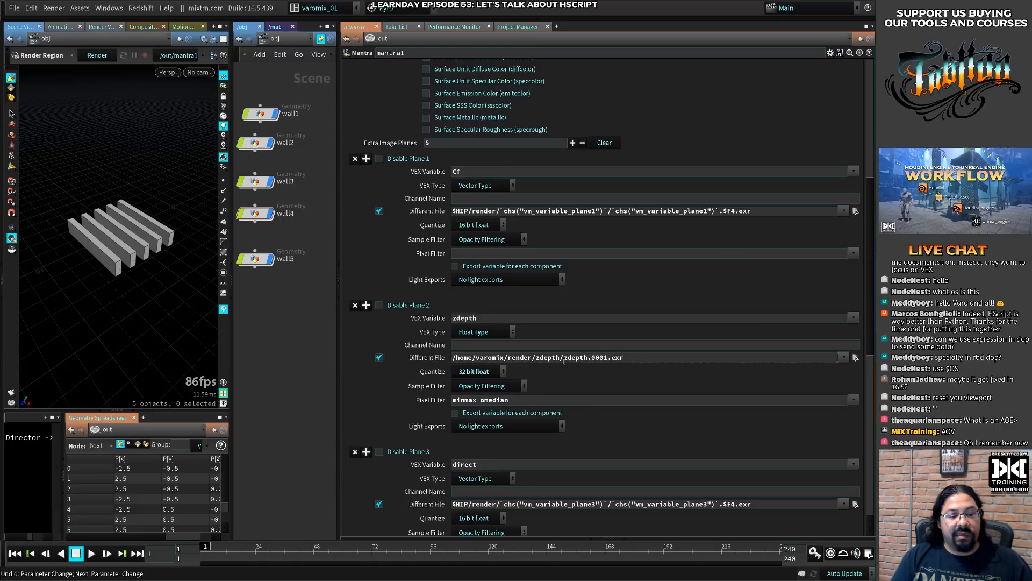
left_click(424, 359)
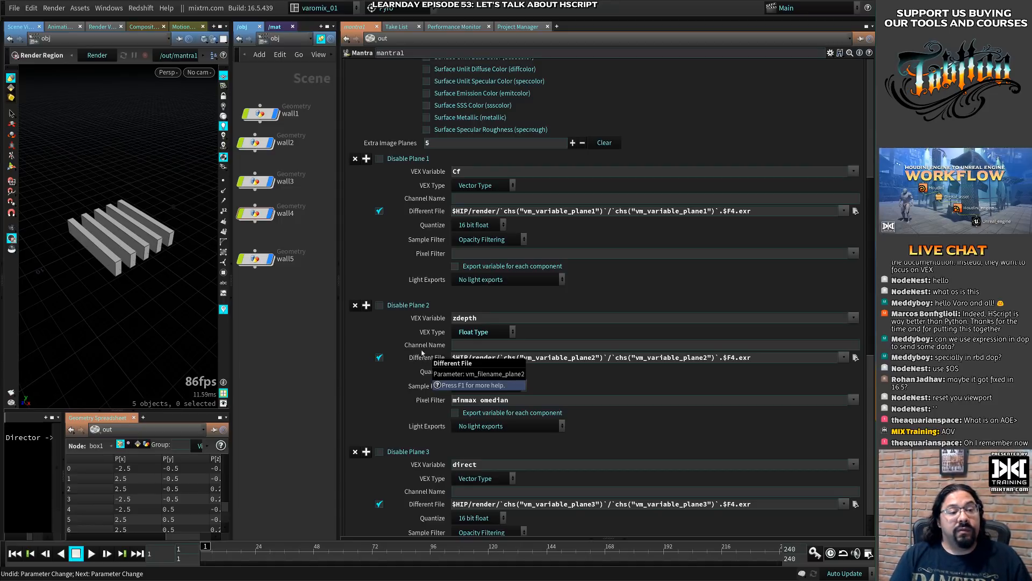
- Revisit plane 1's output path and VEX Variable, and undo the change to plane 2's VEX Variable
left_click(555, 211)
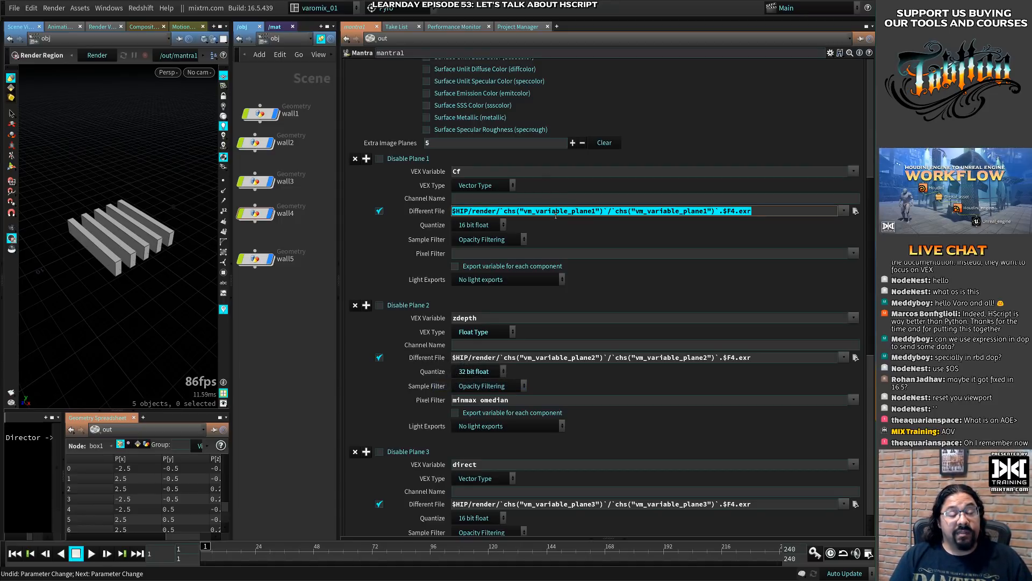
left_click(458, 171)
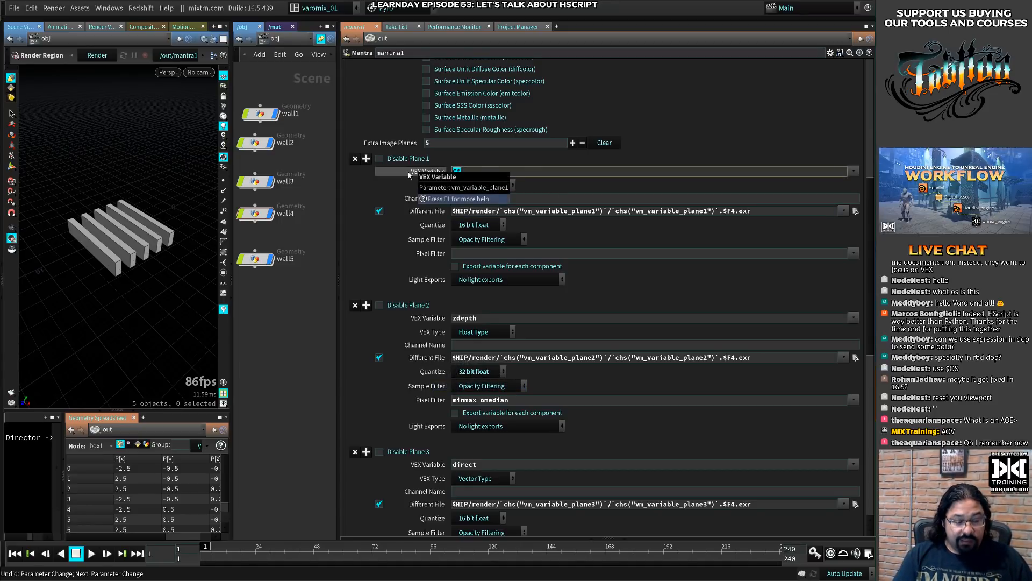
key("Right")
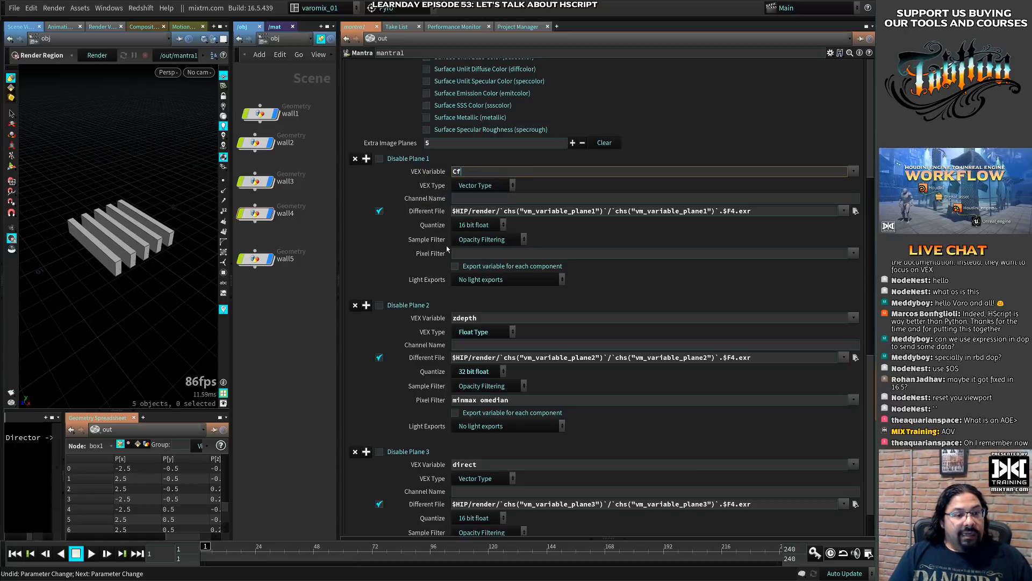
left_click(492, 318)
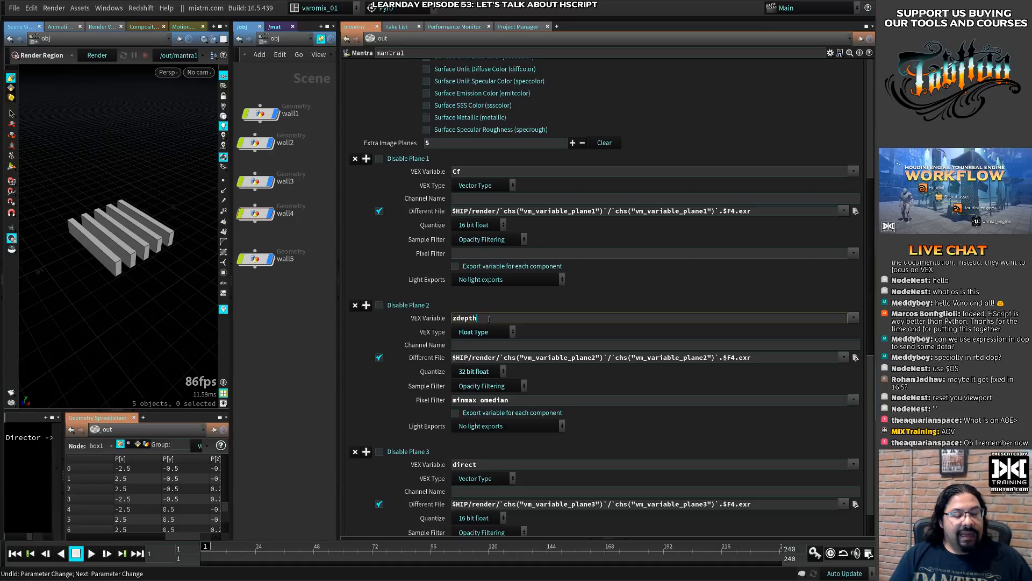
key("ctrl+z")
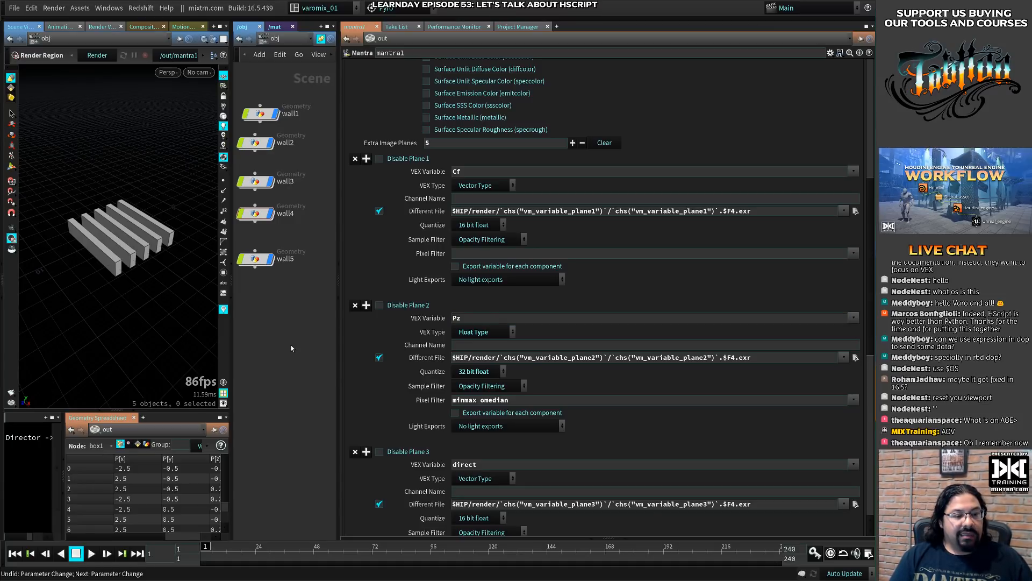
- Set plane 2's Channel Name to zdepth
left_click(495, 345)
type("Xdetp")
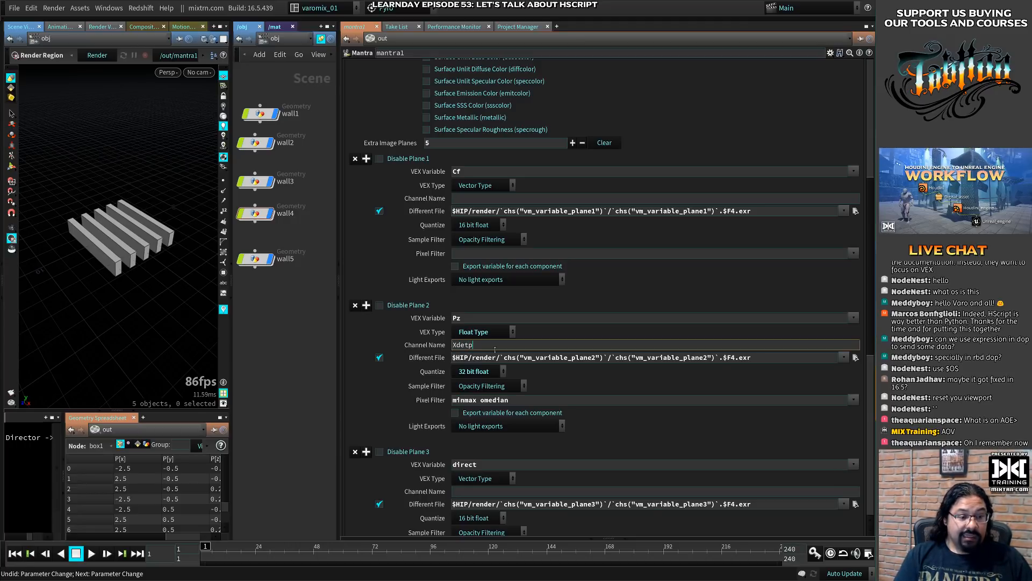
key("BackSpace")
key("BackSpace")
key("BackSpace")
key("BackSpace")
type("x")
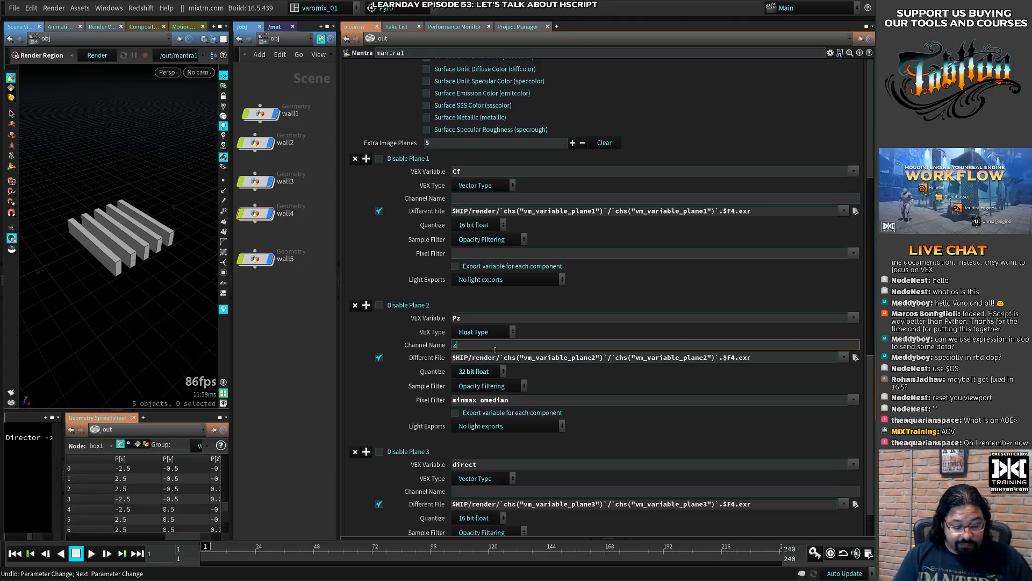
type("depth")
key("Return")
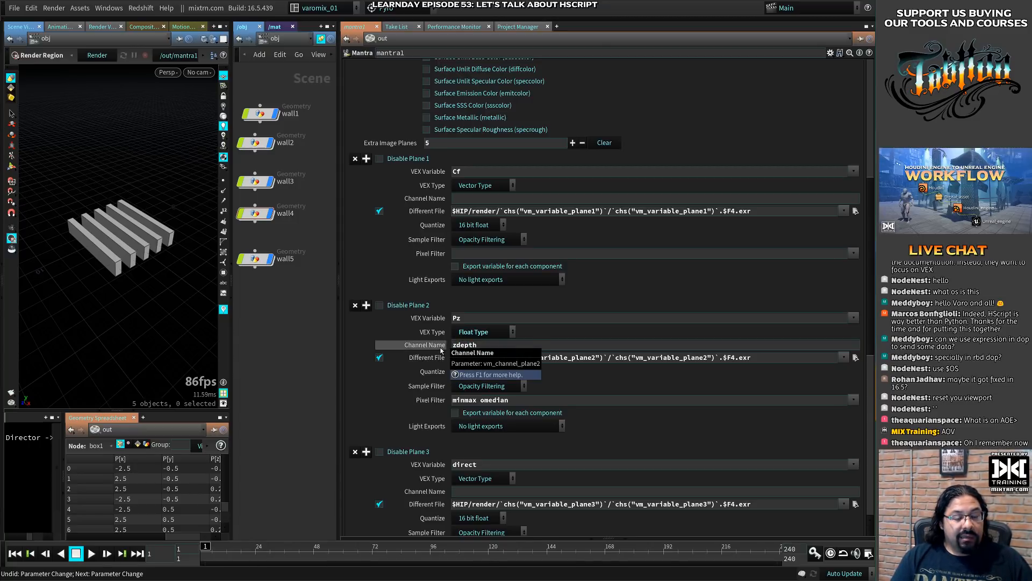
- Compare plane 1's VEX Variable with the variable reference in plane 2's Different File path
left_click(538, 210)
left_click_drag(467, 172, 422, 162)
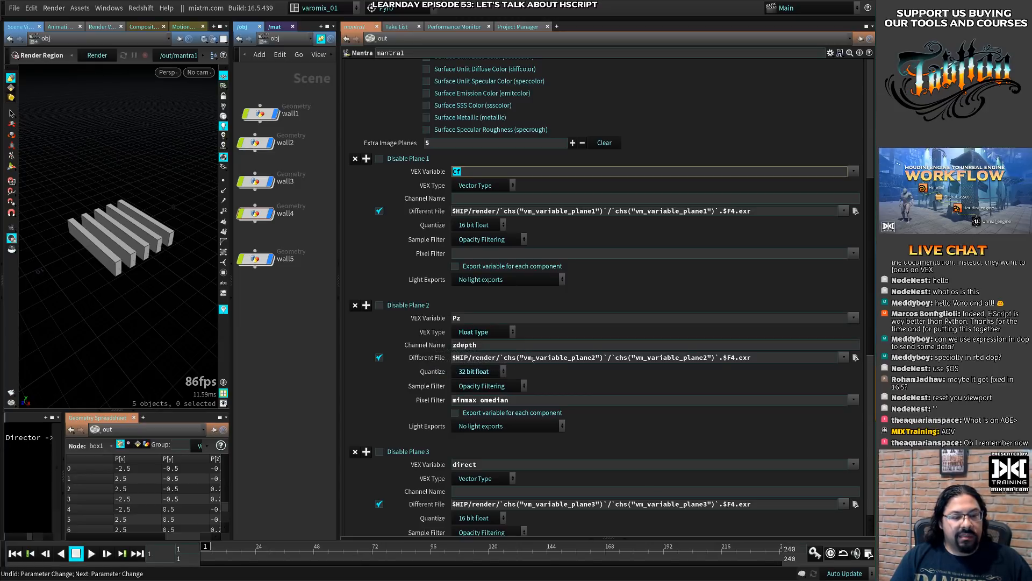
left_click_drag(535, 358, 569, 359)
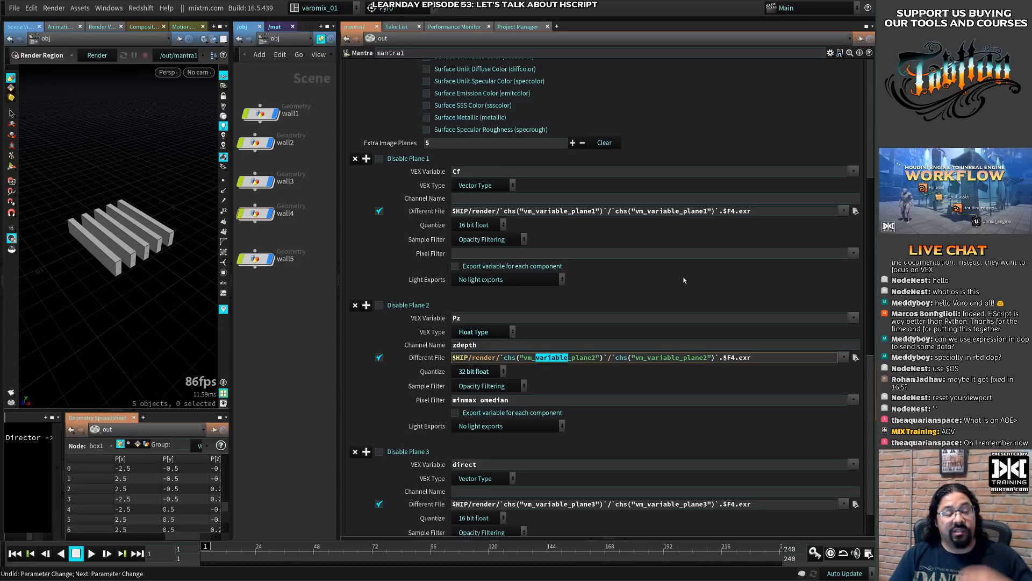
- Paste the render path back into plane 5's empty Different File and change both references to vm_variable_plane5
scroll(682, 279, "down", 6)
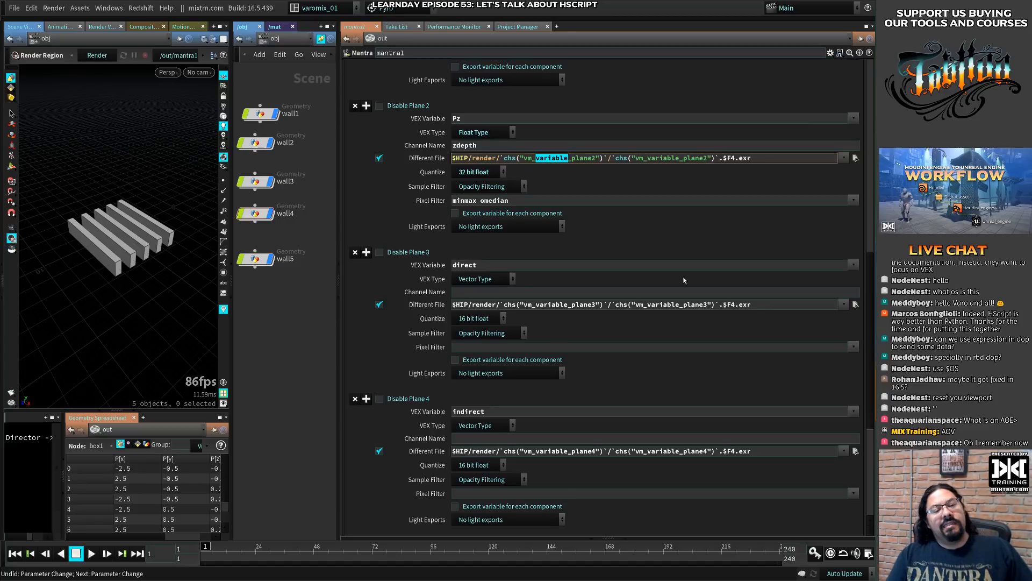
scroll(684, 280, "down", 7)
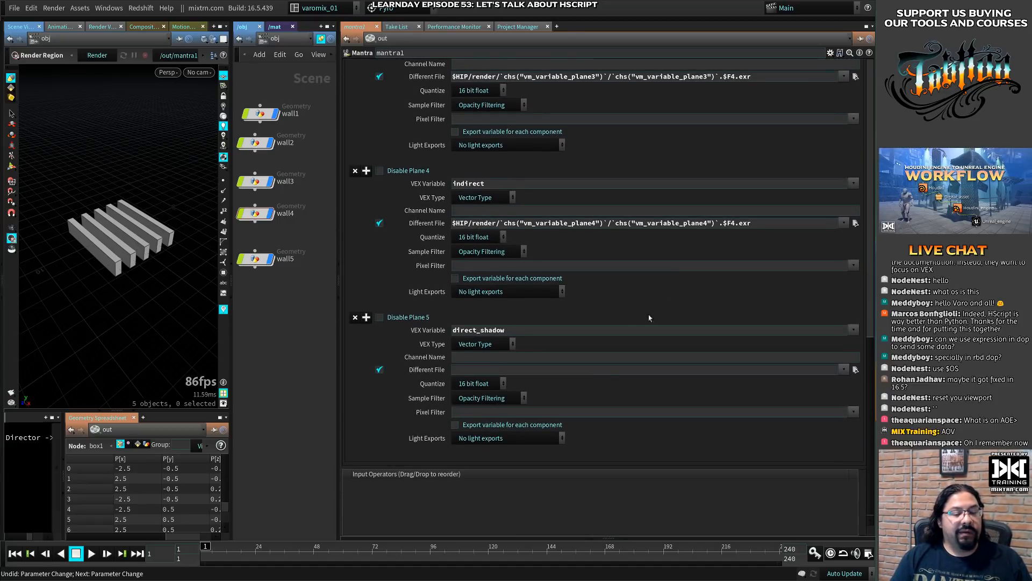
left_click(601, 372)
type("$HIP/render/`chs(\"vm_variable_plane2\")`/`chs(\"vm_variable_plane2\")`.$F4.exr")
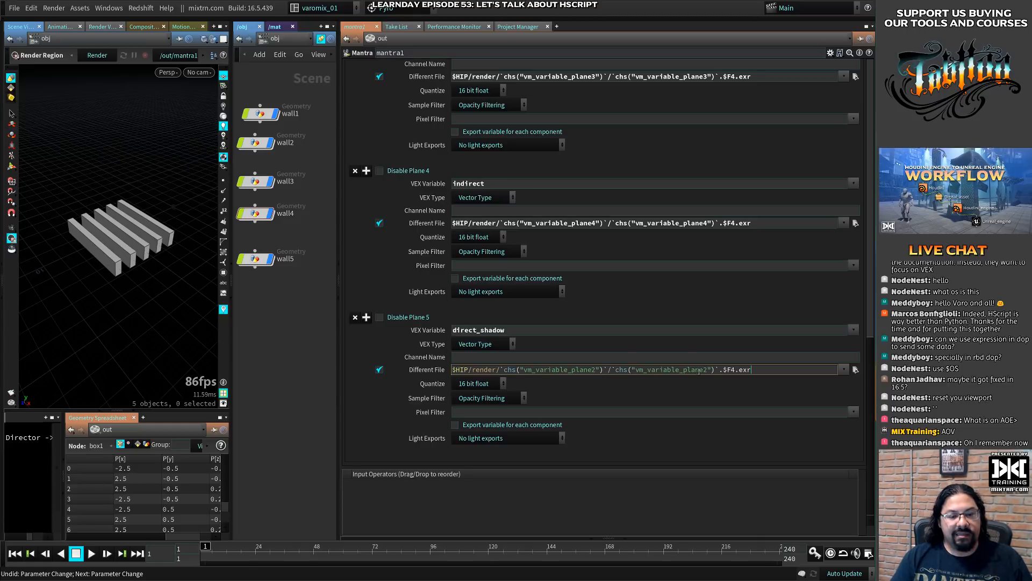
scroll(583, 326, "up", 3)
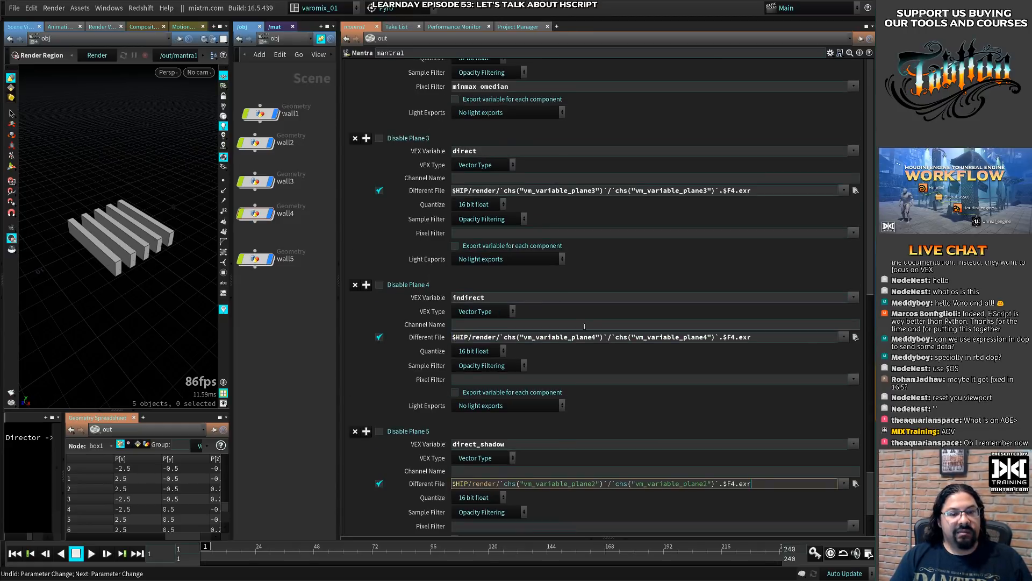
scroll(559, 350, "down", 3)
left_click_drag(592, 370, 597, 370)
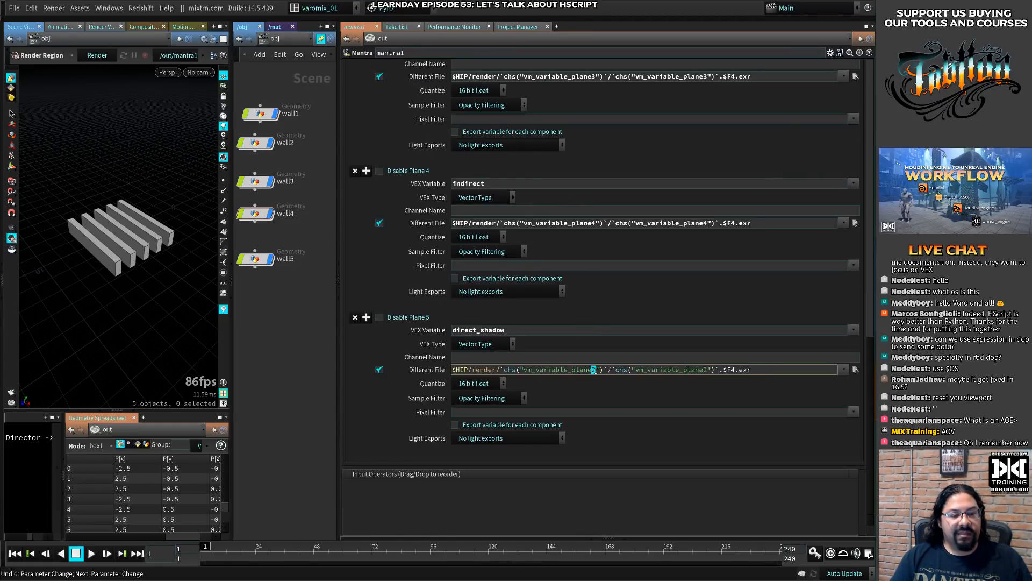
type("5")
left_click_drag(710, 370, 701, 369)
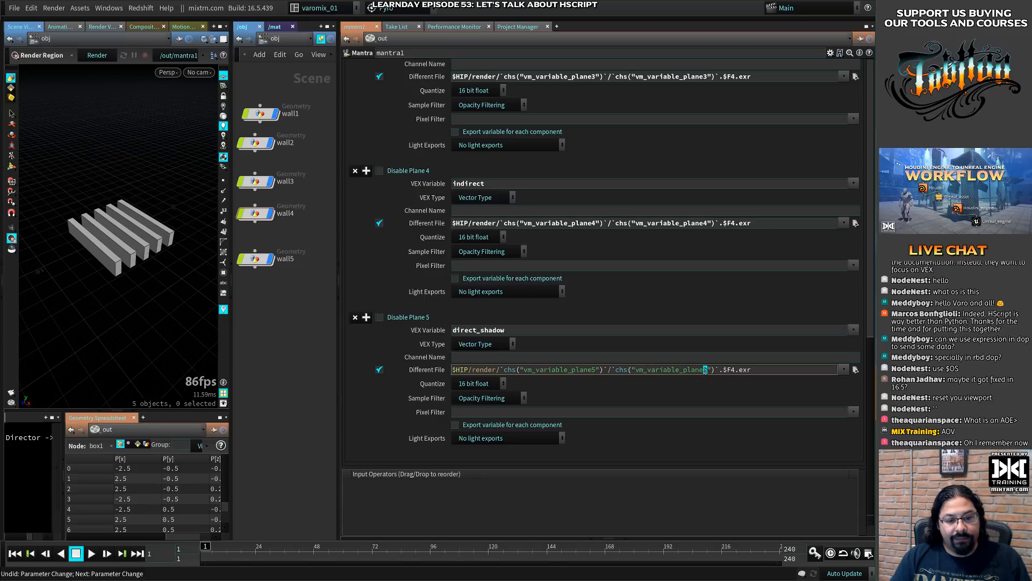
type("5")
key("BackSpace")
type("e6")
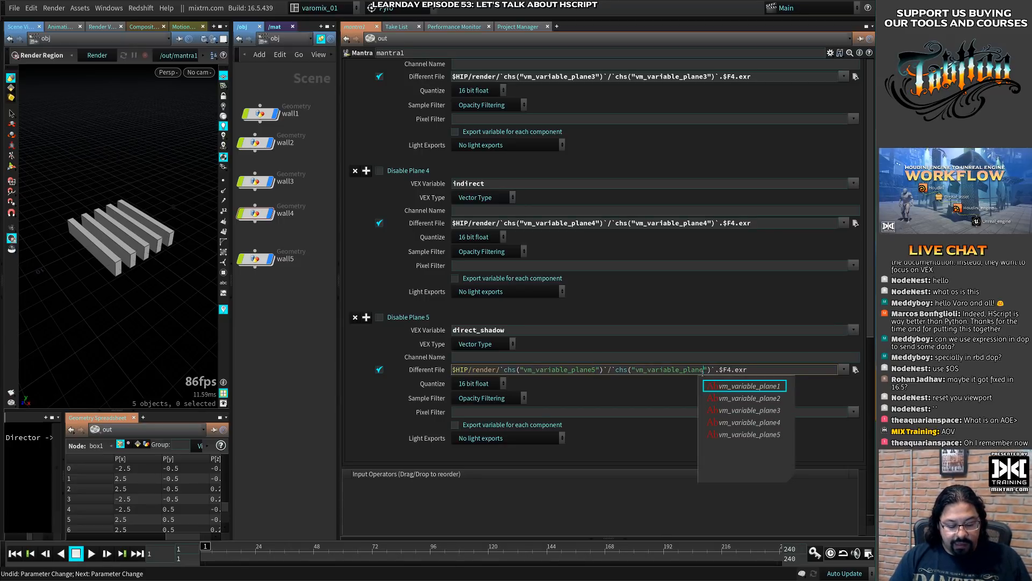
key("BackSpace")
type("5")
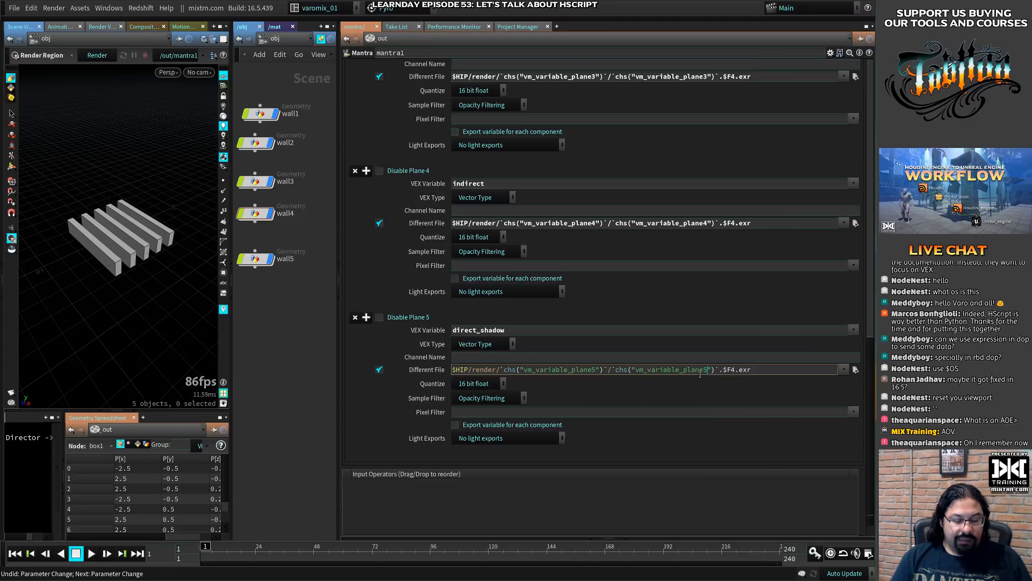
left_click(676, 404)
key("ctrl+s")
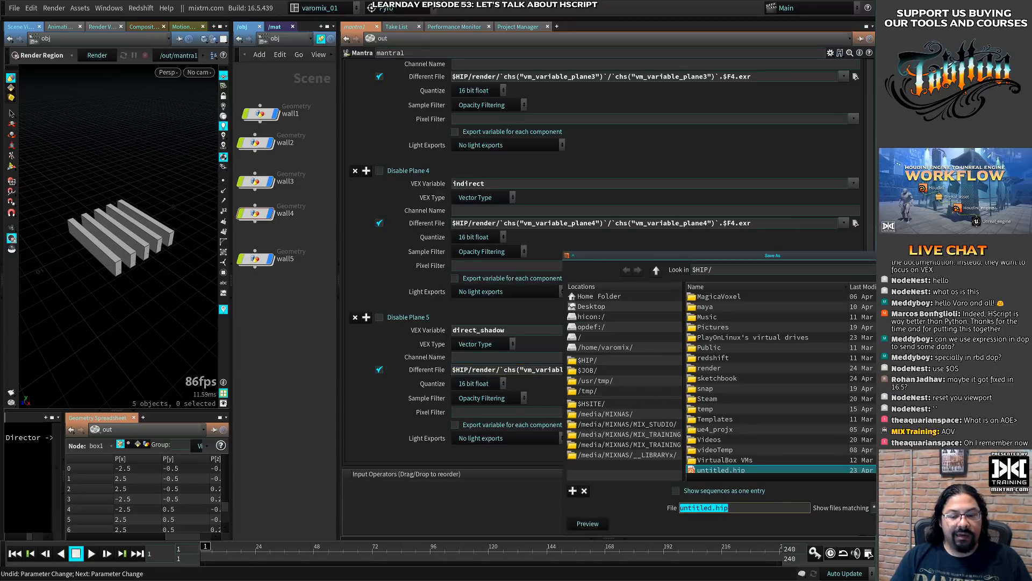
key("Escape")
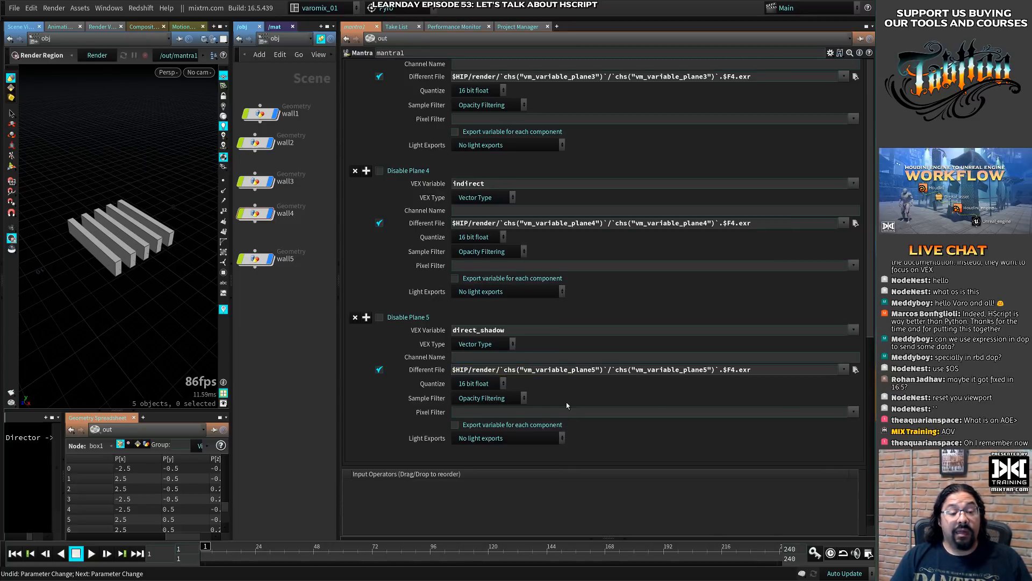
- Reveal and enlarge the /out network pane beneath the Mantra parameters, and reposition the mantra1 node in it
left_click_drag(339, 388, 545, 362)
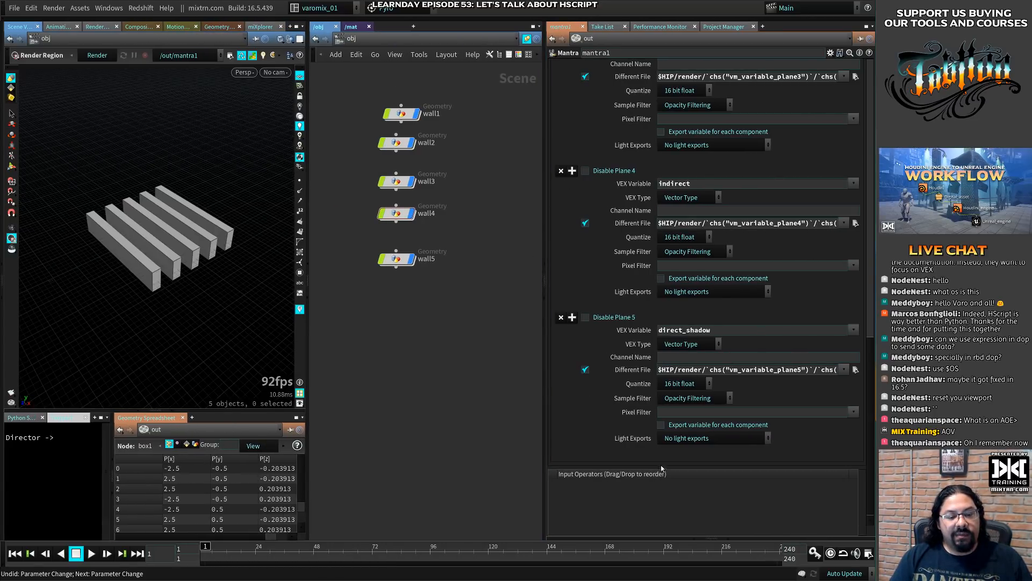
left_click(663, 537)
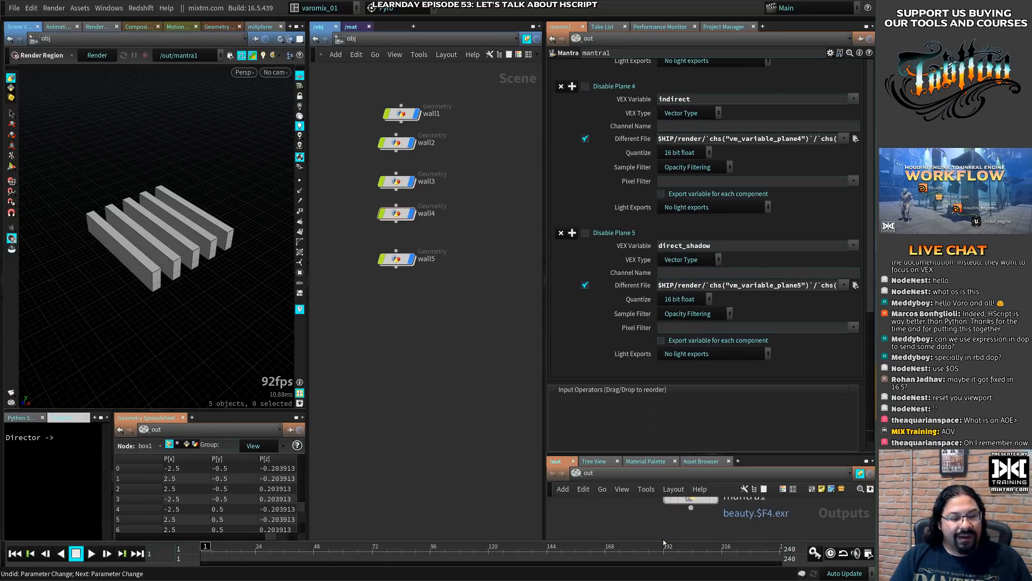
left_click_drag(644, 453, 618, 221)
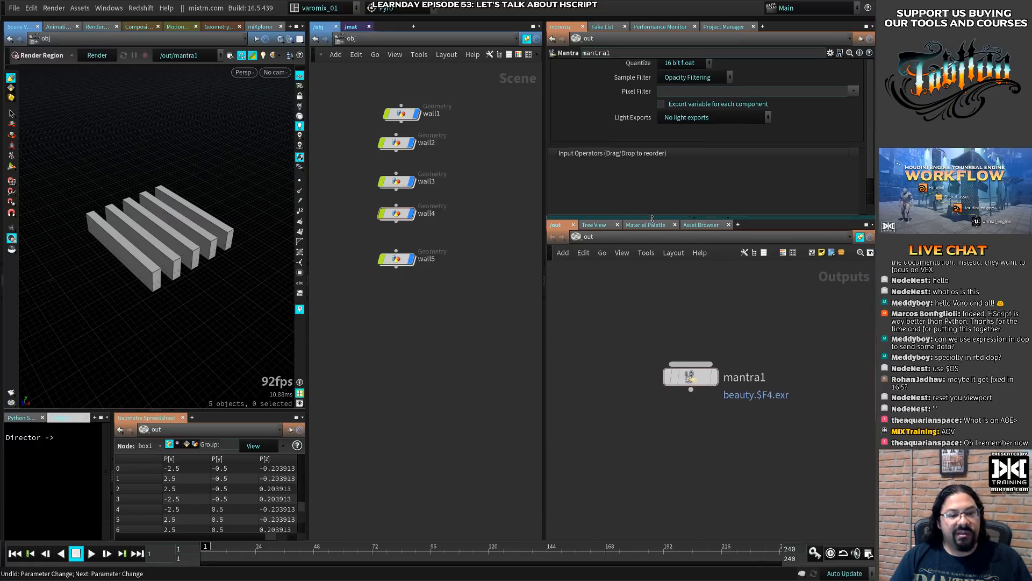
left_click_drag(693, 379, 659, 309)
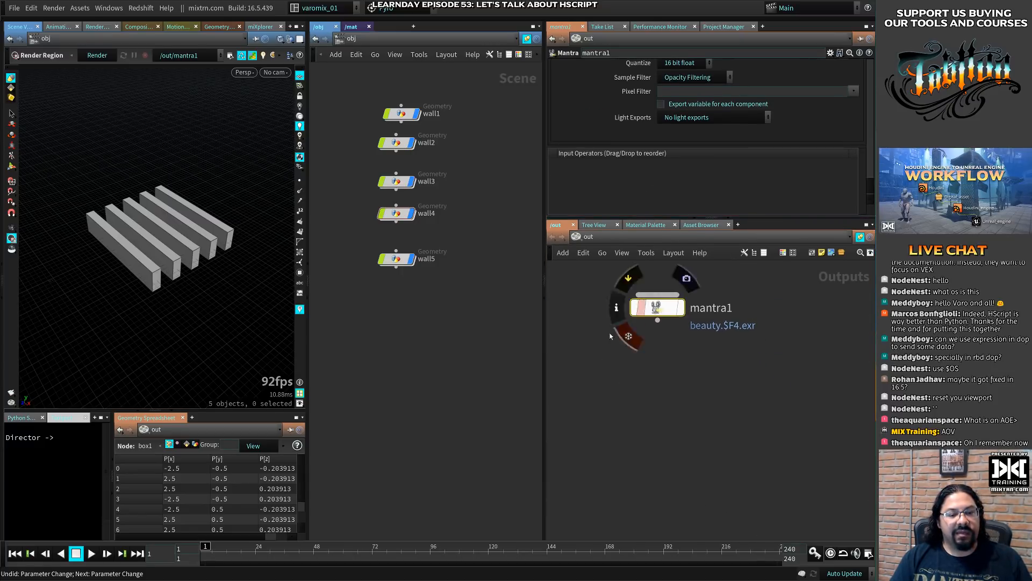
- Widen and heighten the Mantra parameter pane and bring plane 1's settings into view
left_click_drag(544, 352, 334, 352)
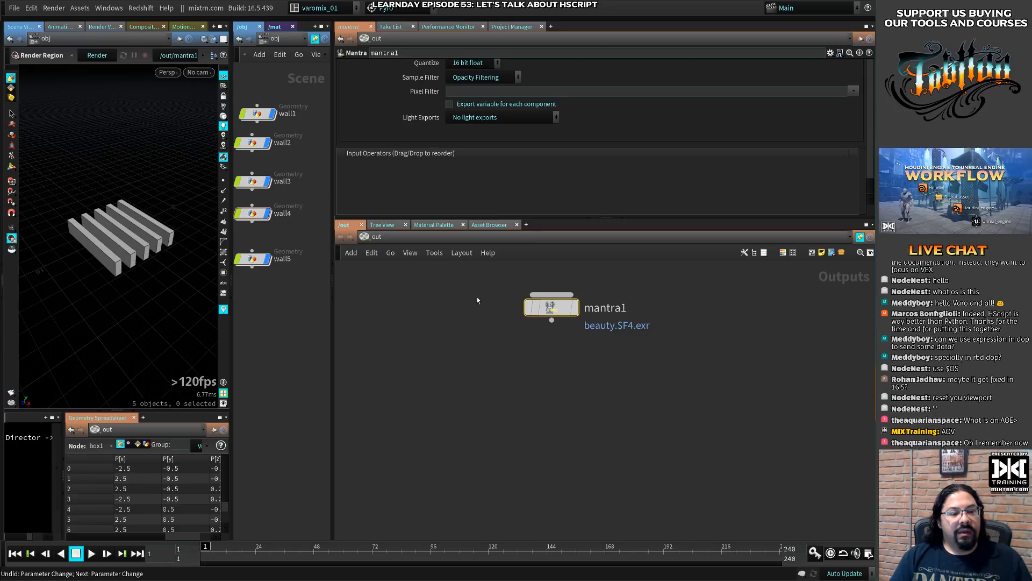
left_click_drag(550, 311, 550, 346)
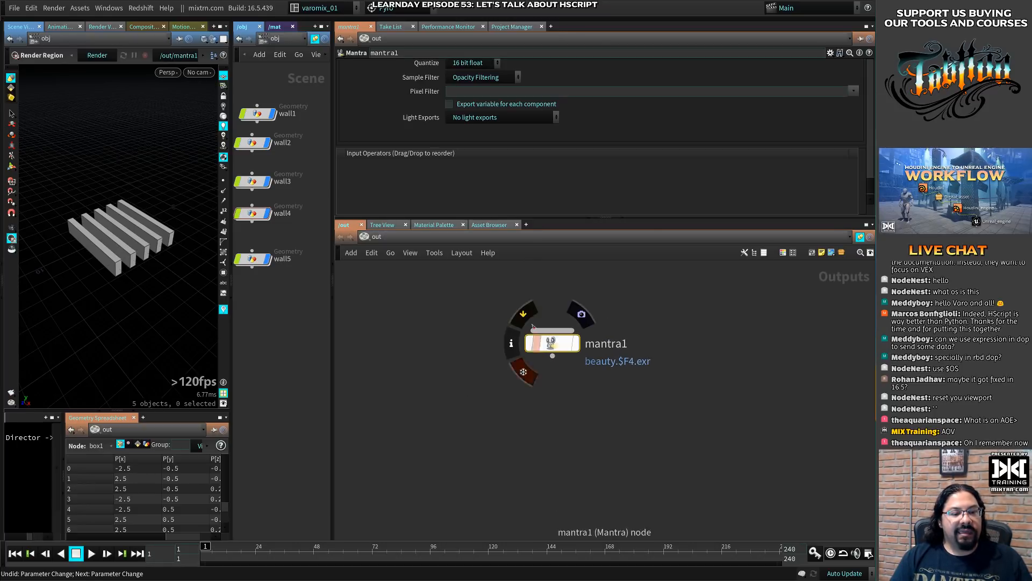
left_click_drag(547, 213, 548, 344)
scroll(555, 241, "up", 5)
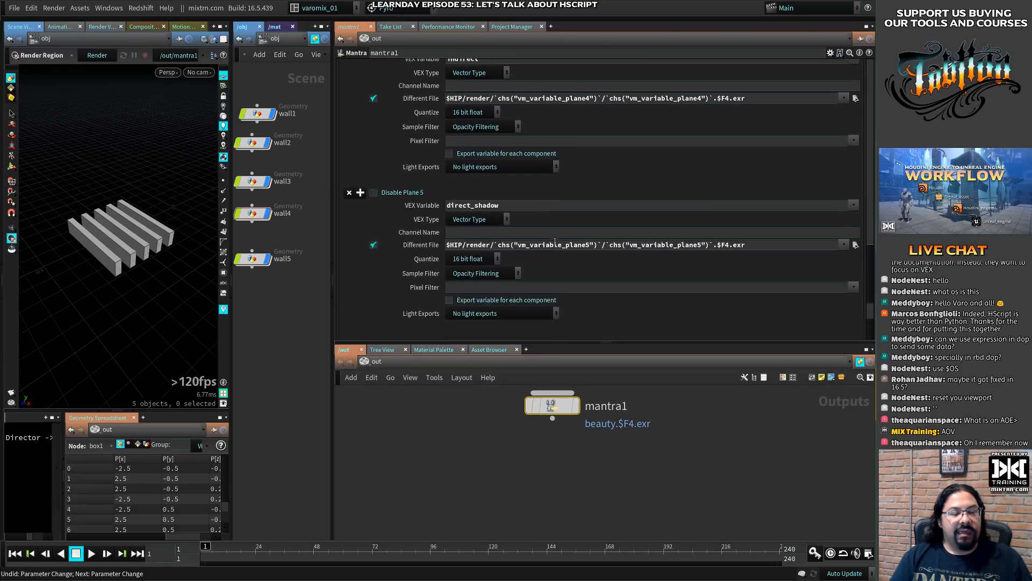
scroll(555, 241, "up", 10)
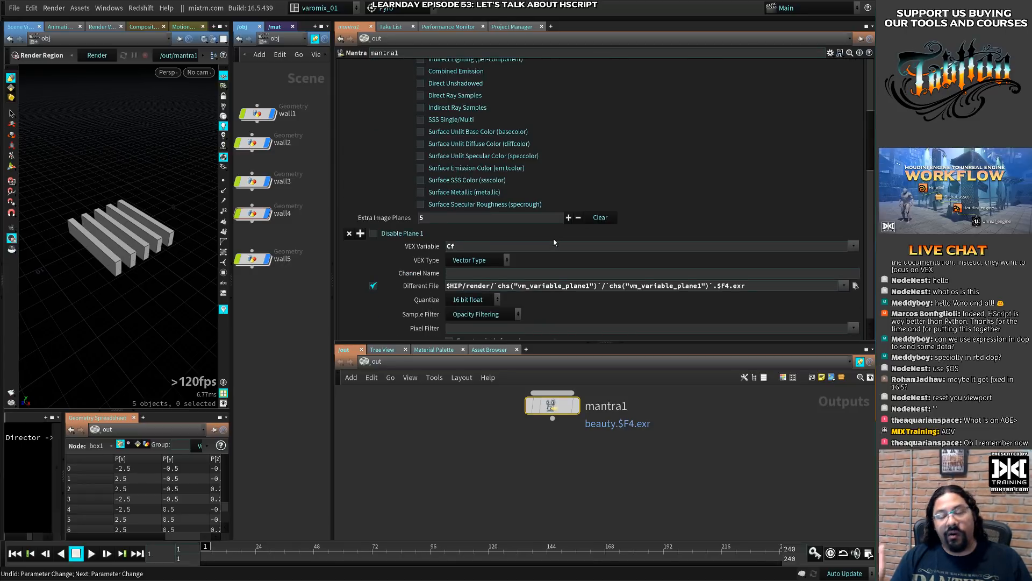
- Try adding _$OS to the beauty folder and an underscore to the beauty file name in mantra1's Output Picture path
scroll(554, 243, "up", 10)
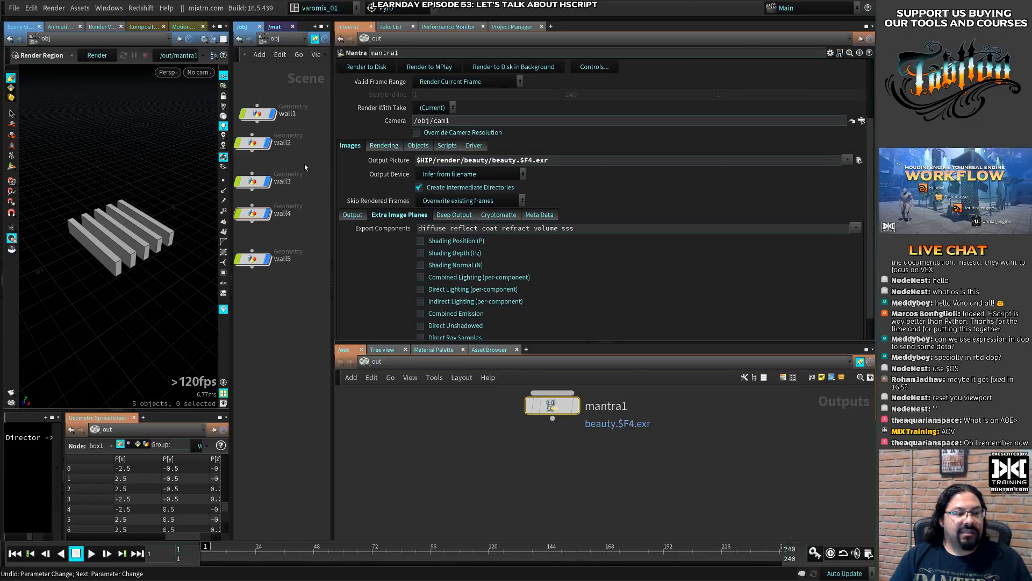
left_click_drag(332, 176, 312, 178)
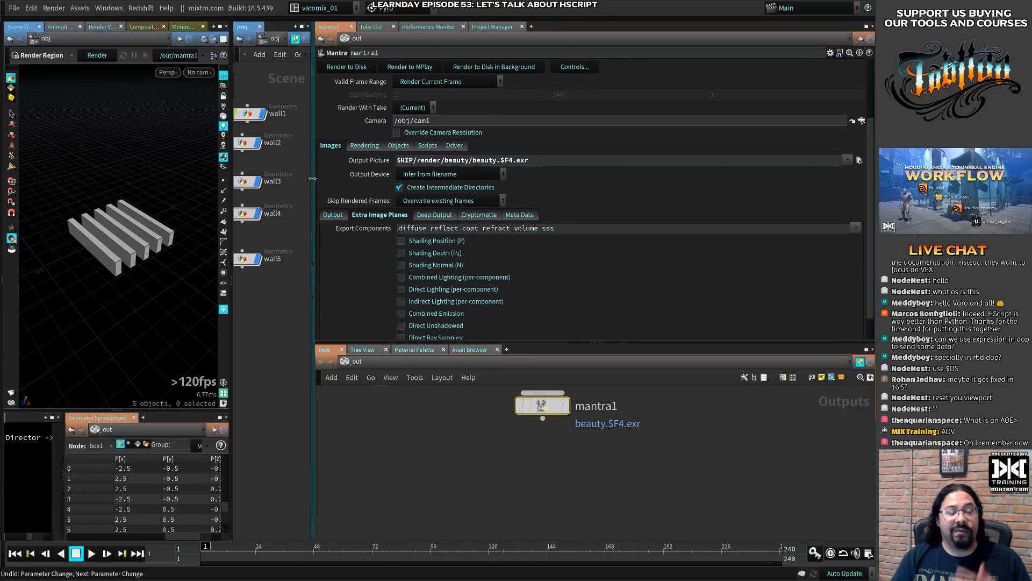
left_click(495, 160)
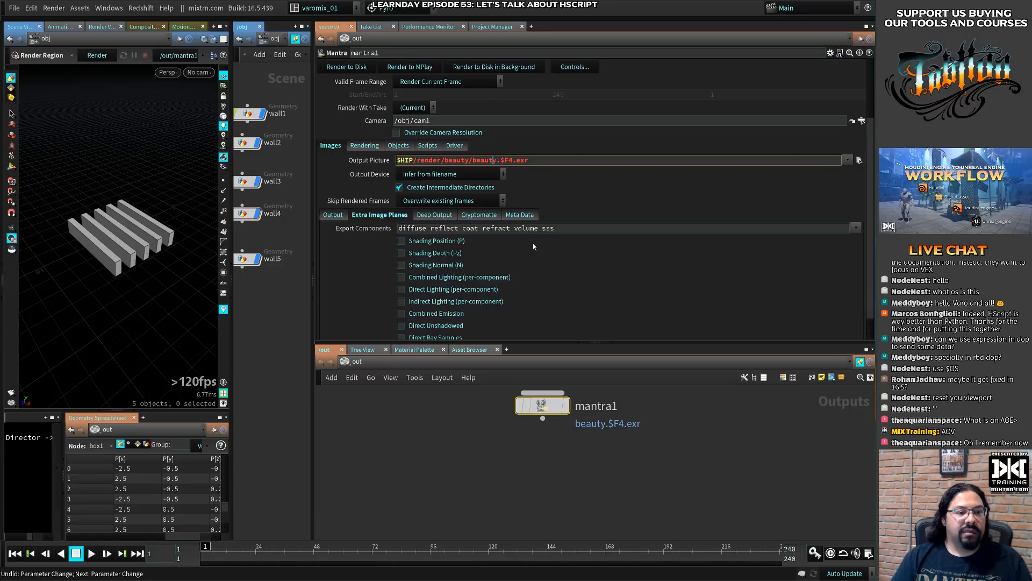
left_click(470, 160)
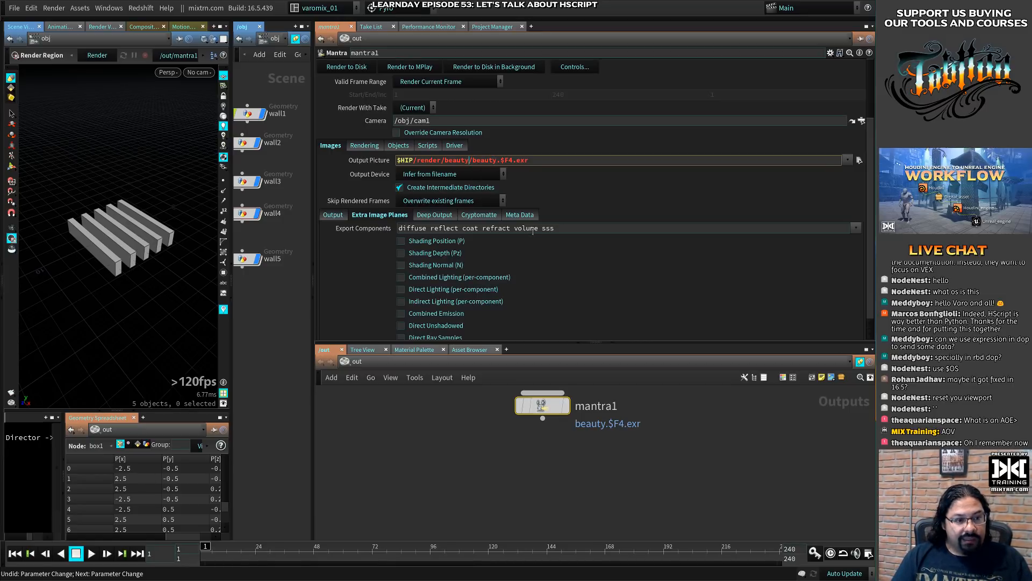
type("_")
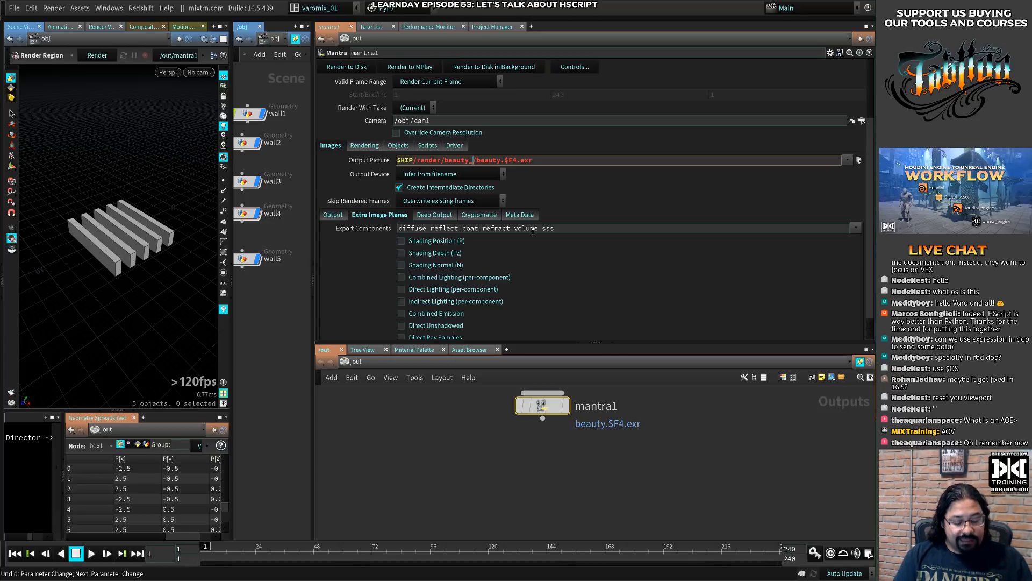
type("$OS")
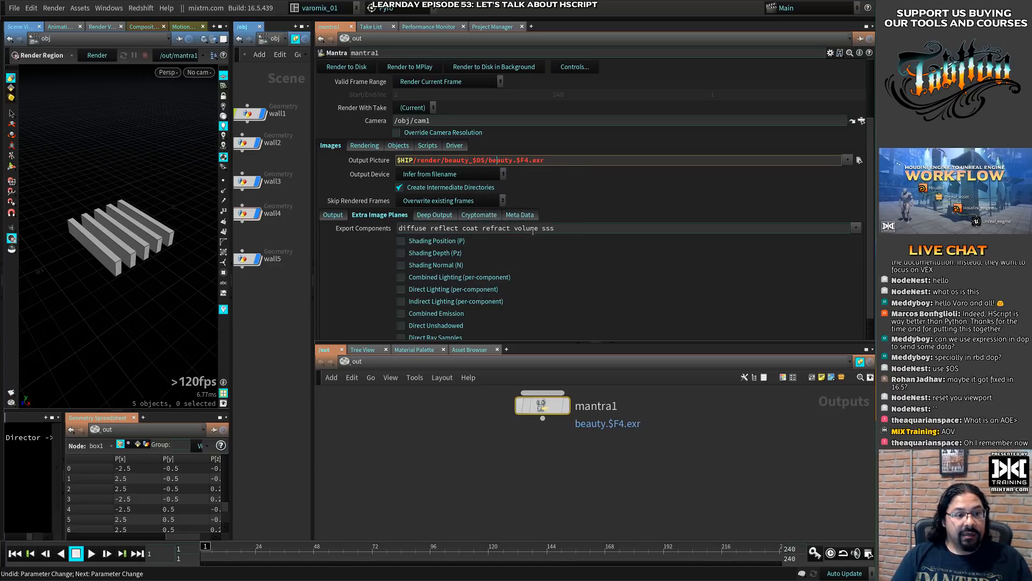
type("_")
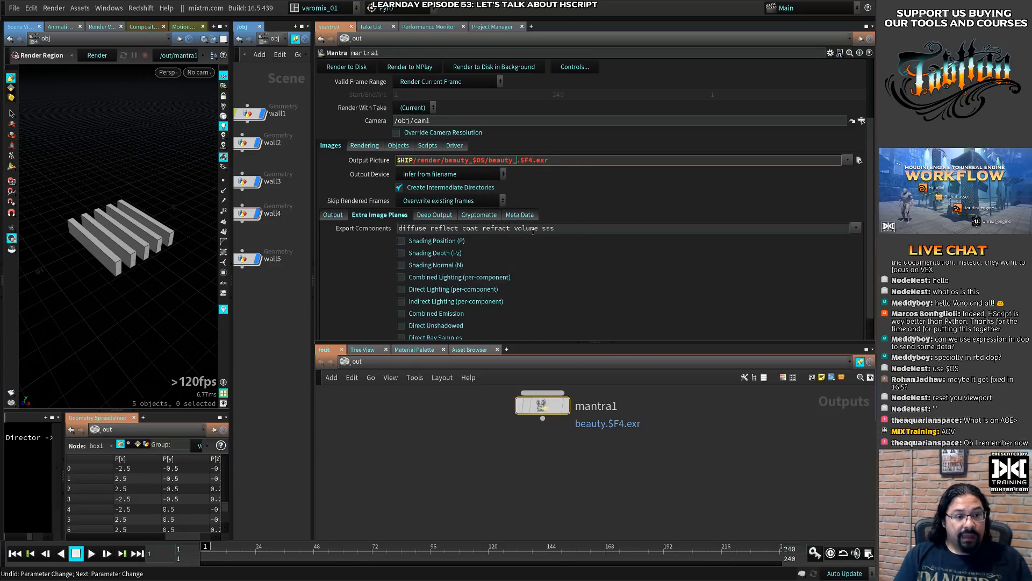
type("$")
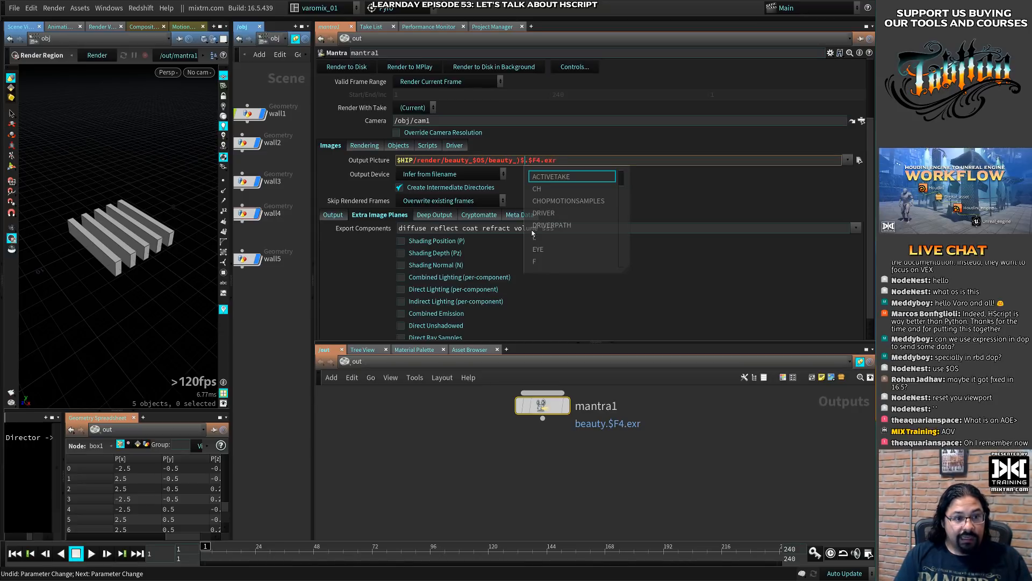
key("BackSpace")
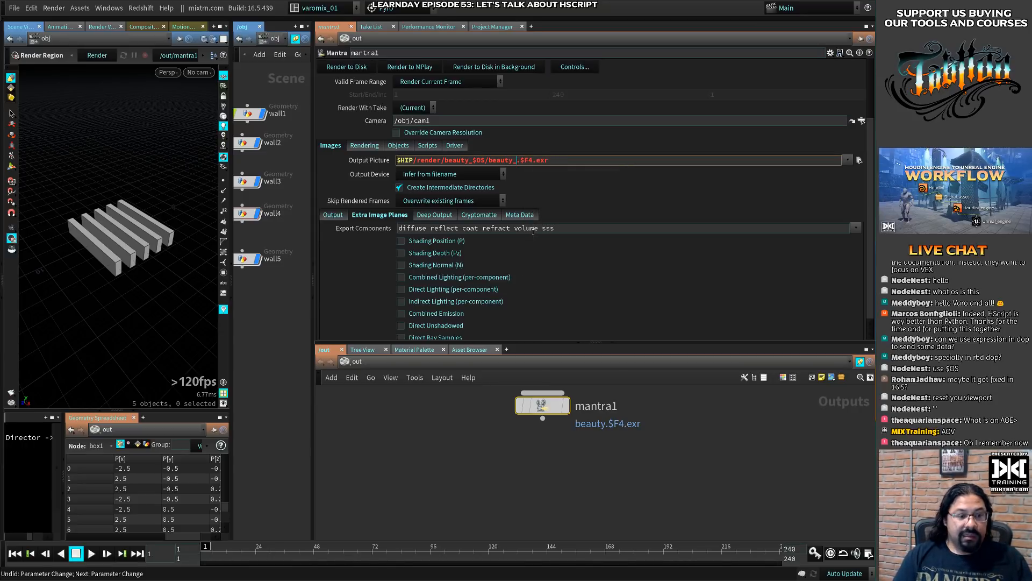
- Undo the edits to mantra1's Output Picture path
left_click(469, 425)
key("ctrl+z")
key("ctrl+z")
key("ctrl+z")
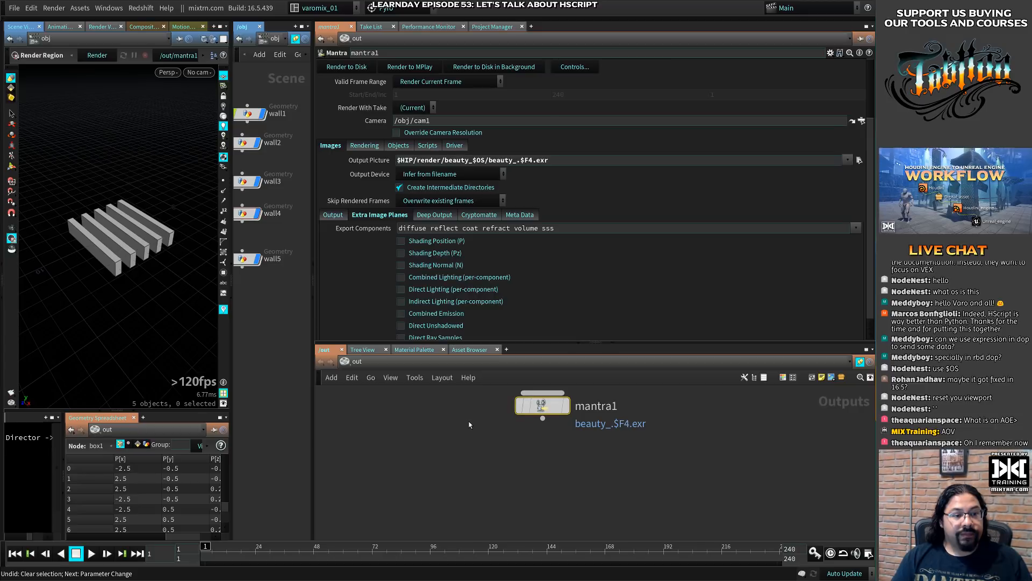
- Duplicate the mantra1 node beneath the original and rename the copy mtr_ao
left_click_drag(538, 406, 510, 466, "alt")
double_click(573, 467)
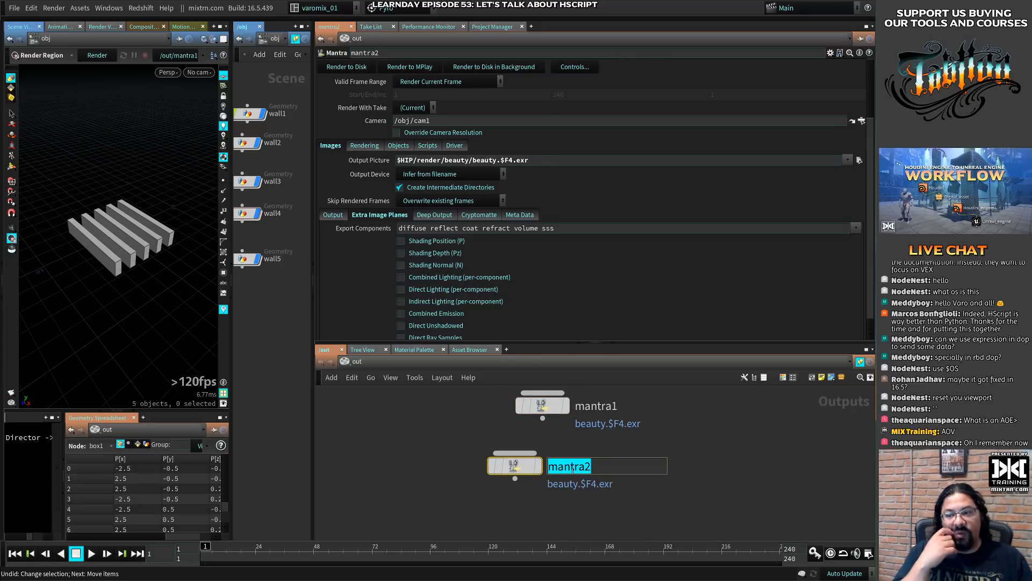
left_click(566, 408)
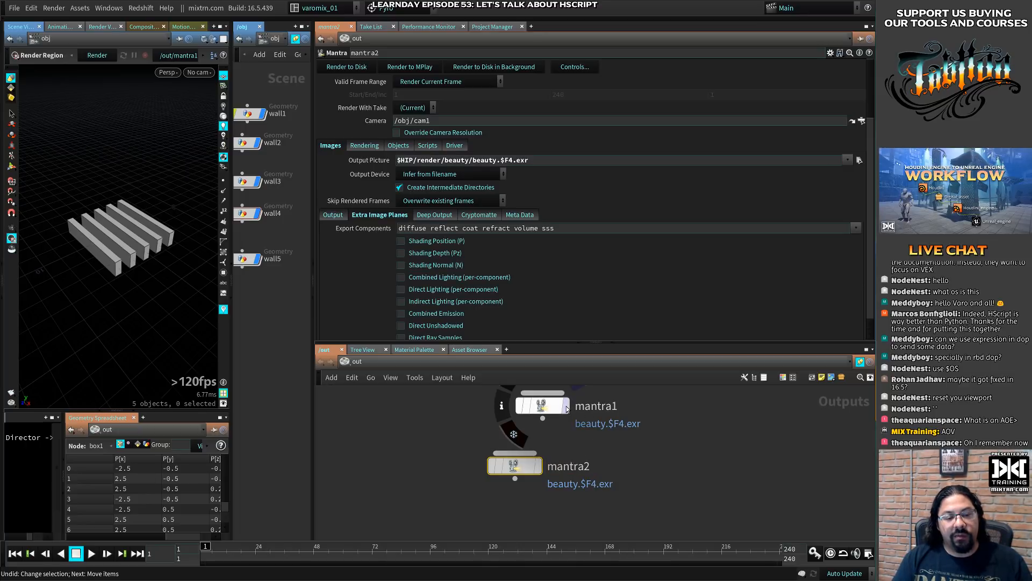
left_click(626, 550)
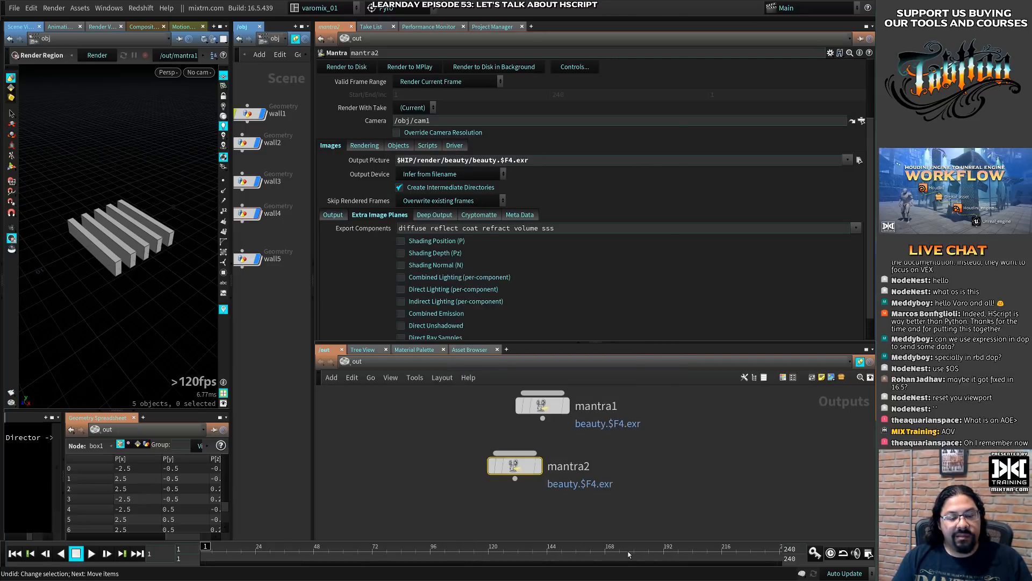
double_click(589, 467)
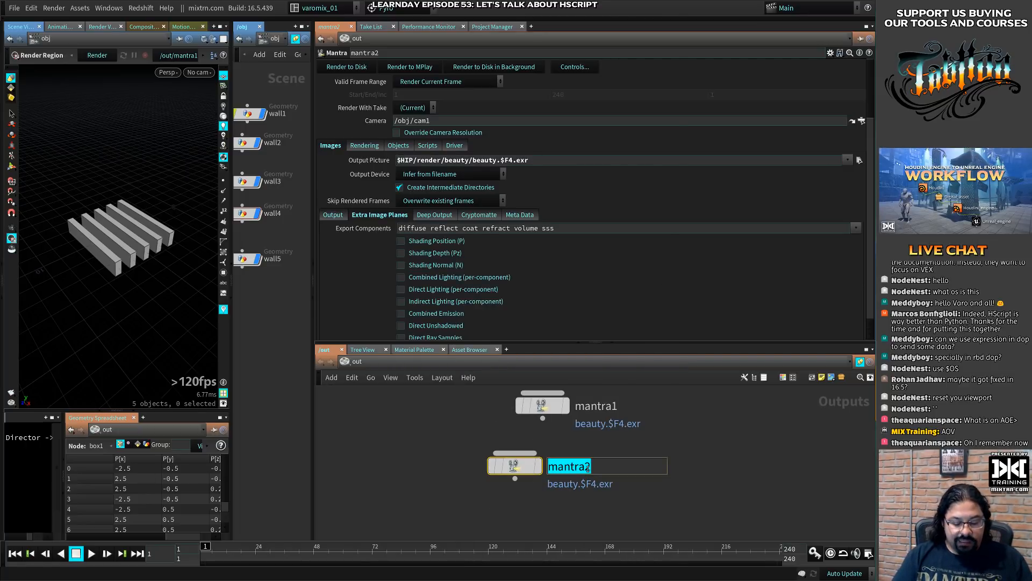
type("mtr")
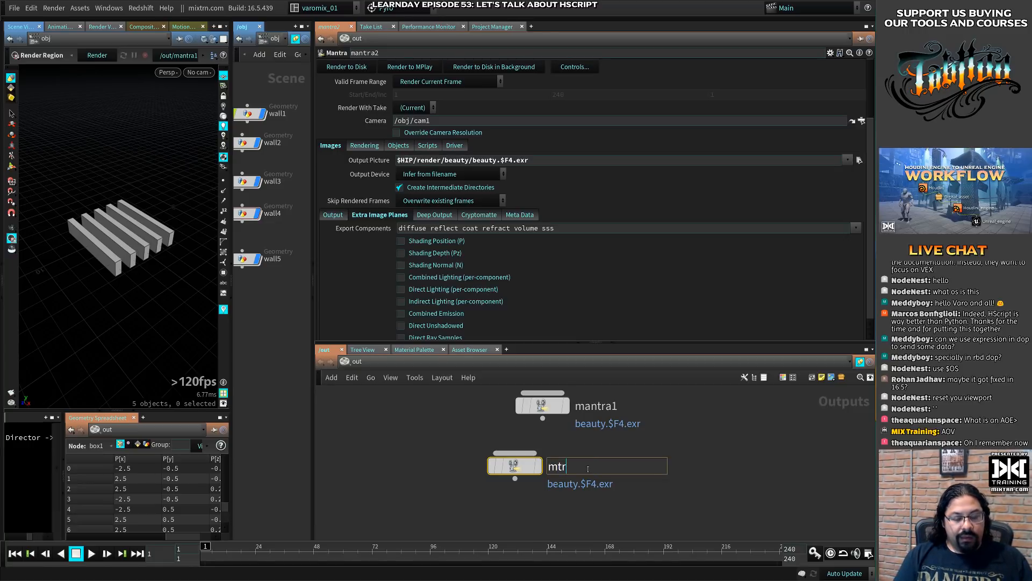
type("_")
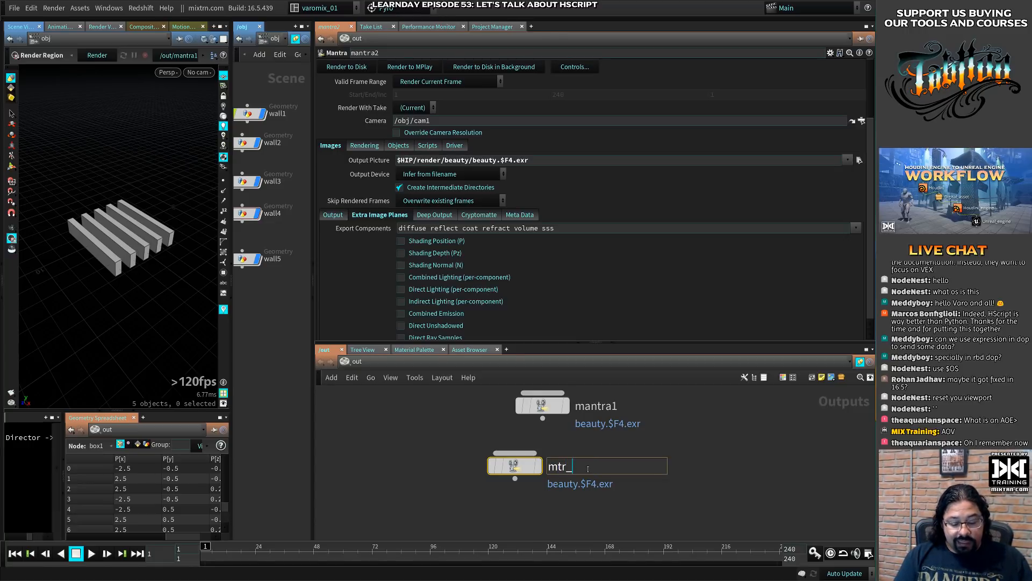
type("ao")
key("Return")
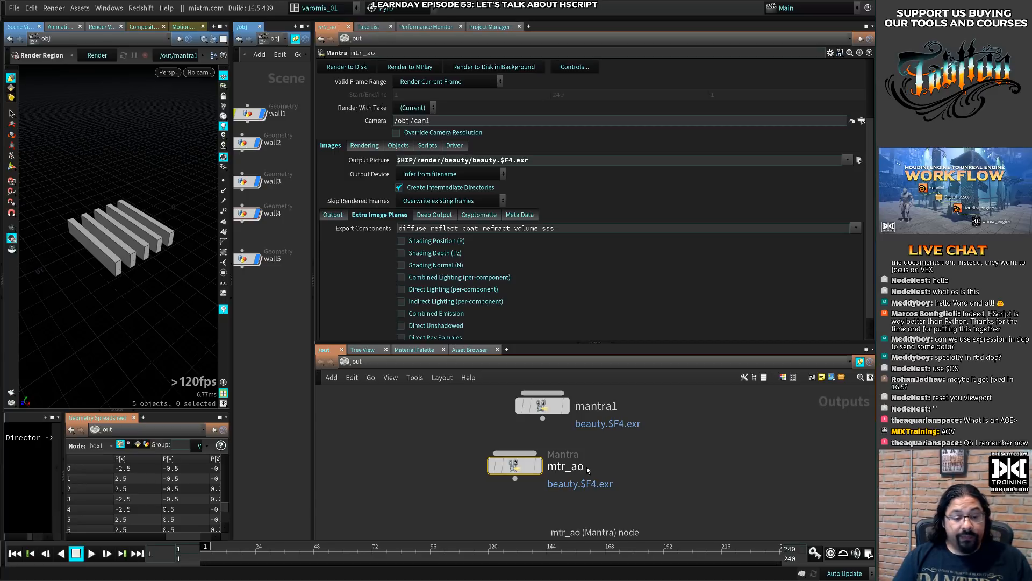
- Duplicate the mtr_ao node beside itself and delete that extra copy
left_click_drag(515, 466, 640, 472, "alt")
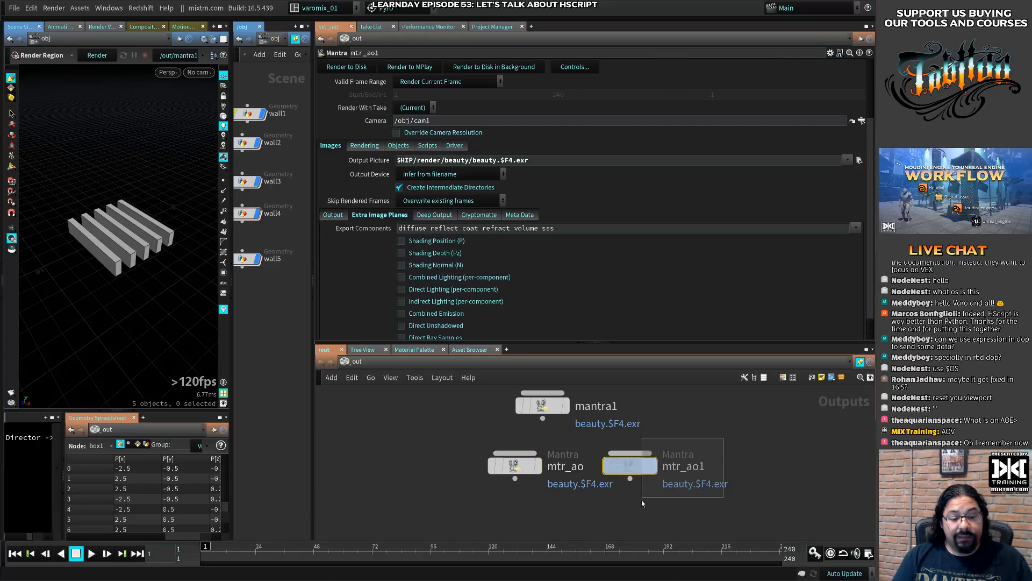
key("Delete")
- Rename the mtr_ao node mtr_mask and line it up beneath mantra1
double_click(582, 468)
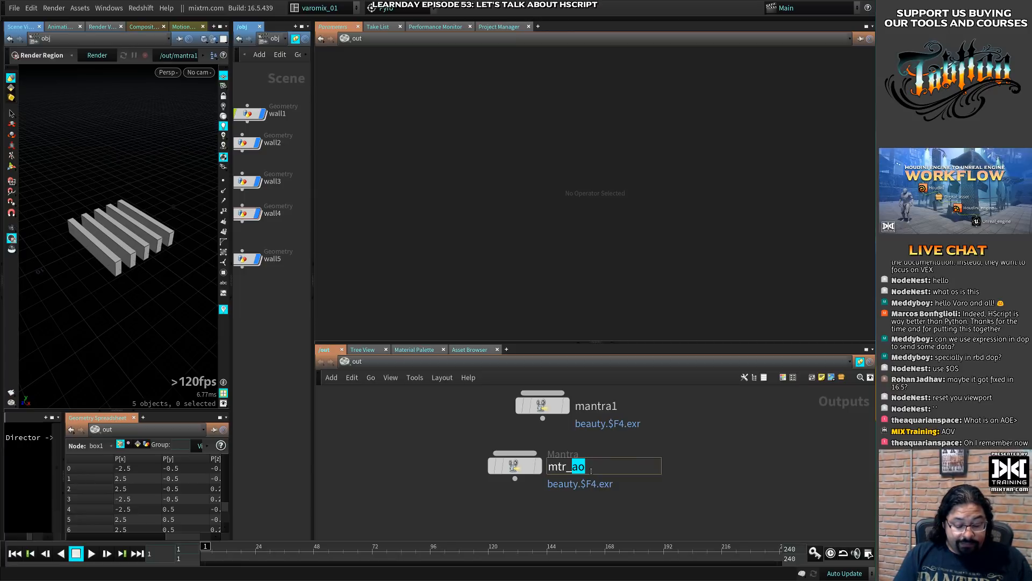
type("mask")
key("Return")
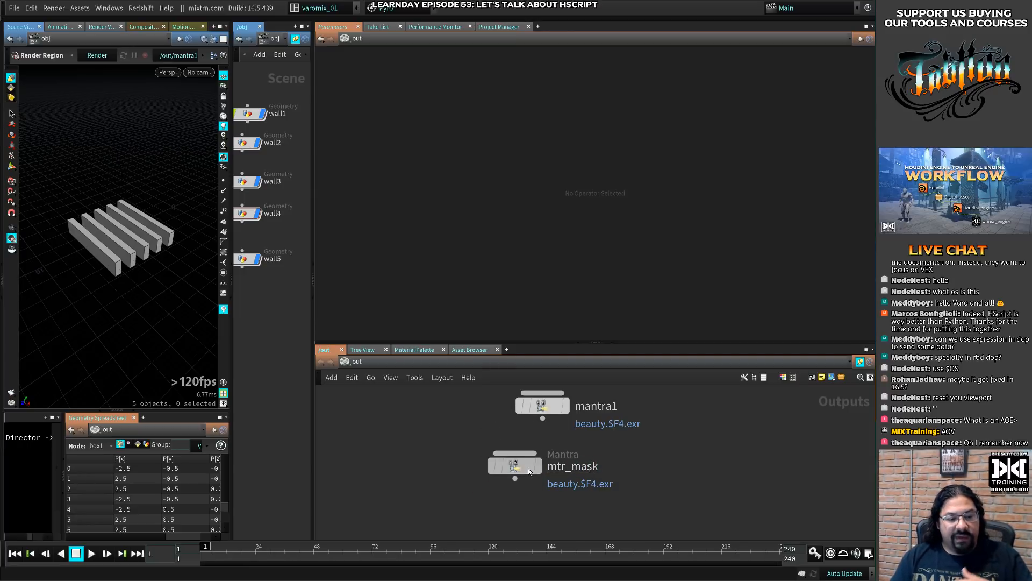
left_click_drag(528, 472, 562, 471)
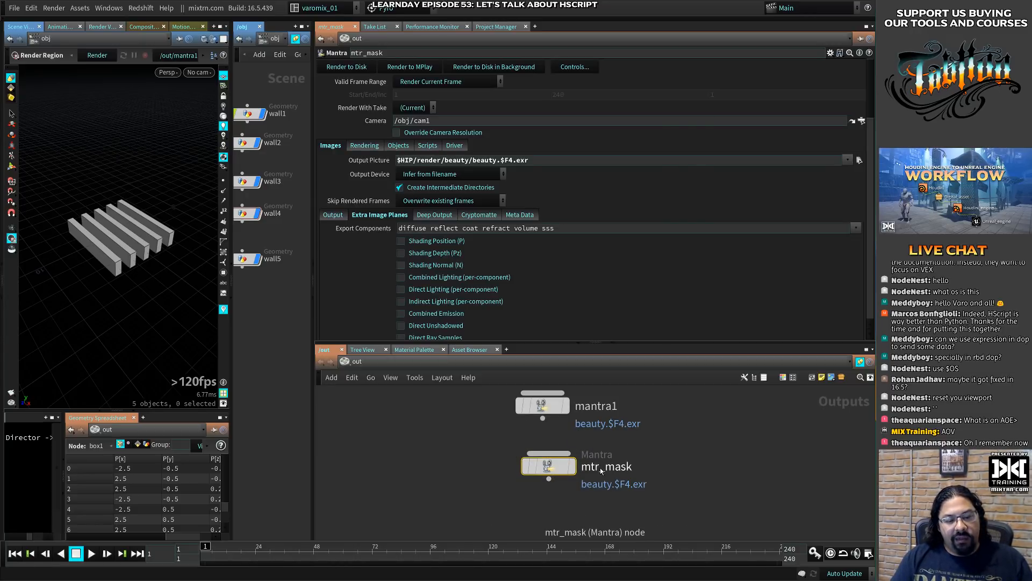
- Append _$OS to both the folder and file name in mtr_mask's Output Picture, giving $HIP/render/beauty_$OS/beauty_$OS.$F4.exr
left_click(470, 160)
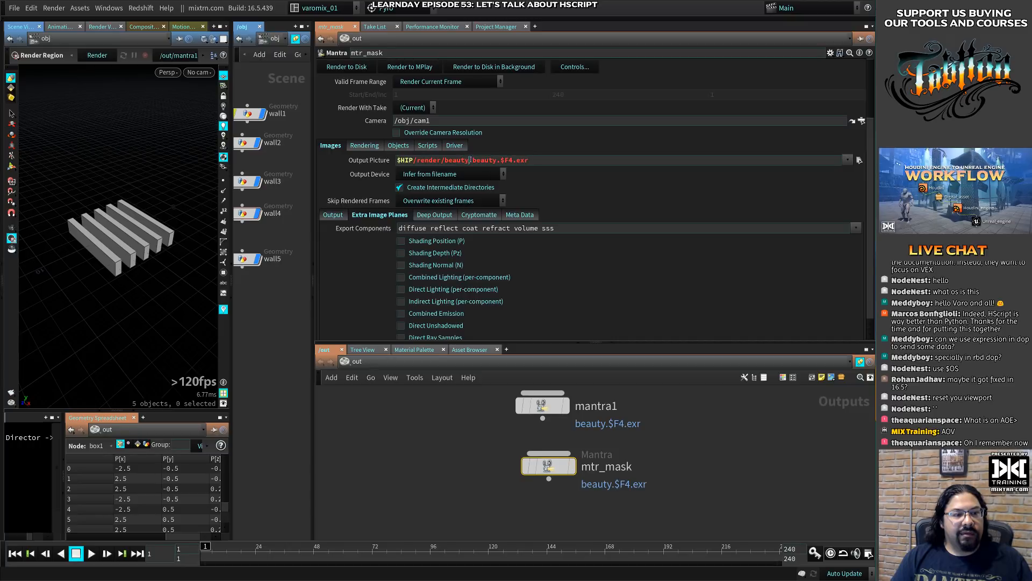
type("_")
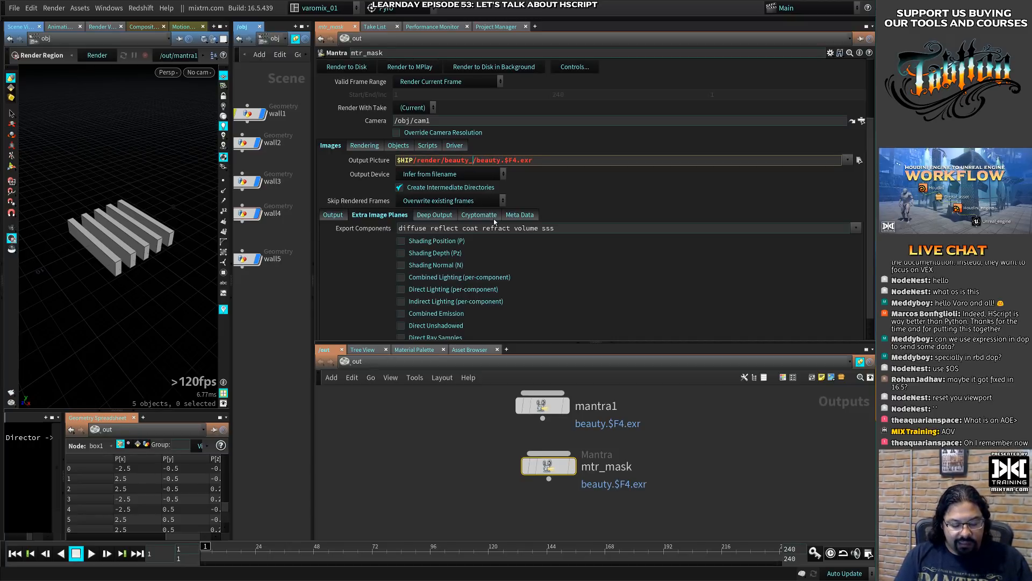
type("$OS")
key("Return")
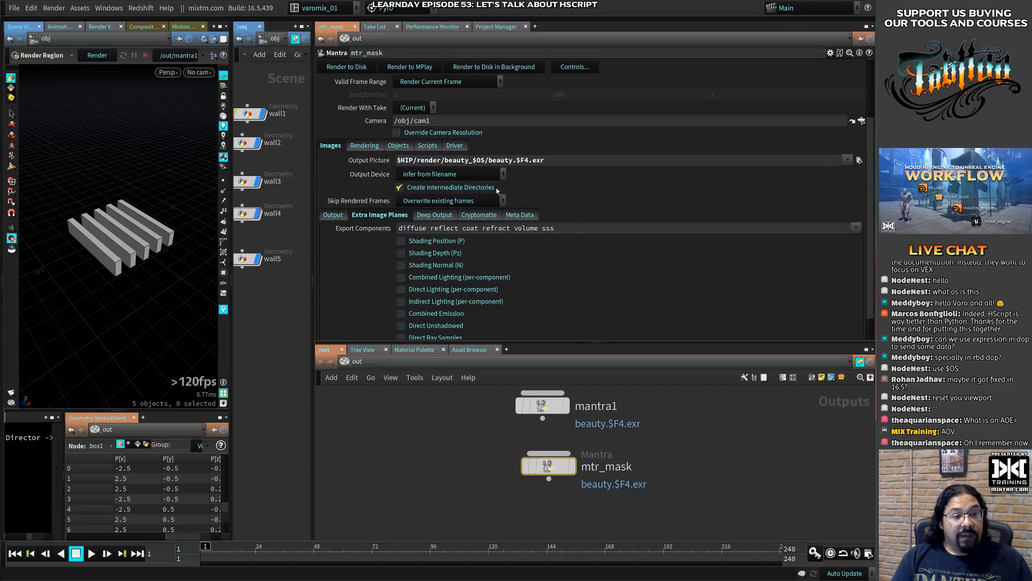
left_click(514, 160)
type("_")
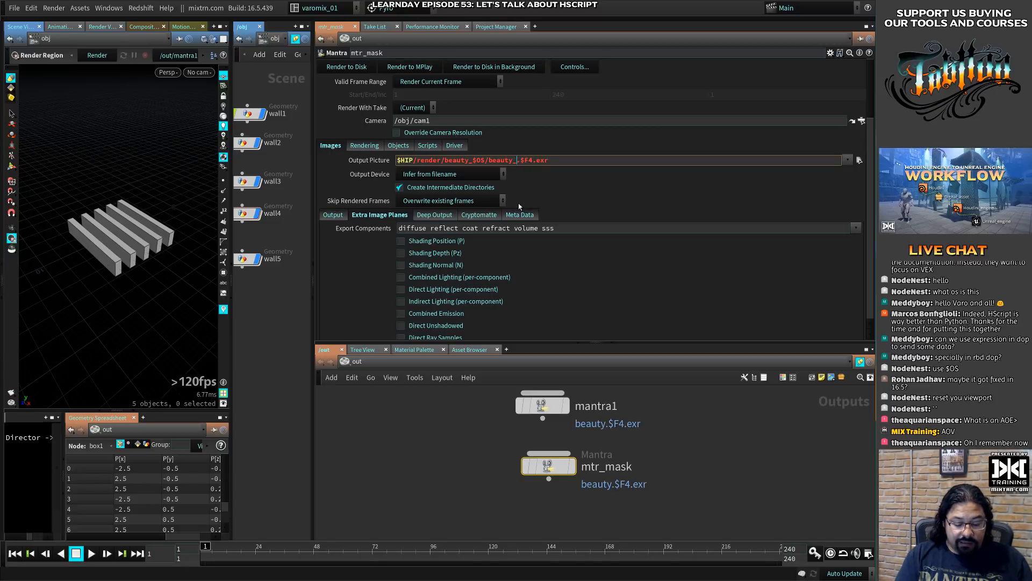
type("$OS")
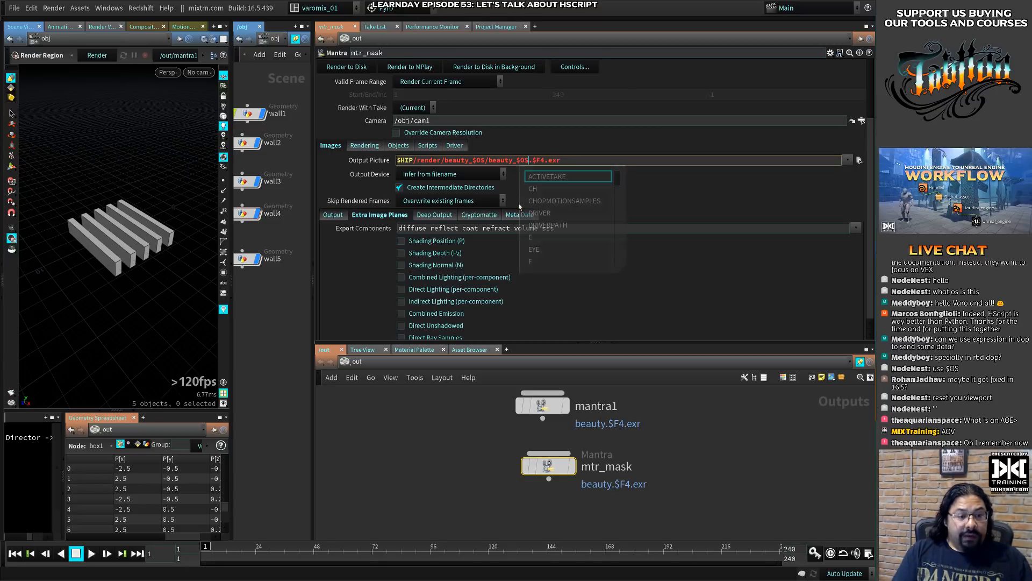
key("Return")
- Examine the $F4 frame variable in mtr_mask's Output Picture path
left_click(534, 160)
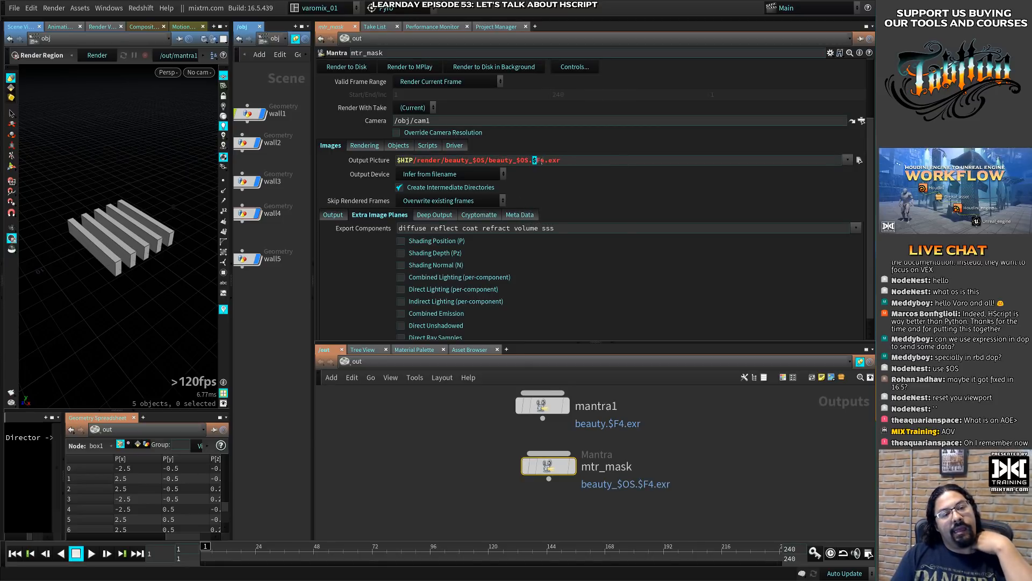
left_click_drag(533, 160, 544, 160)
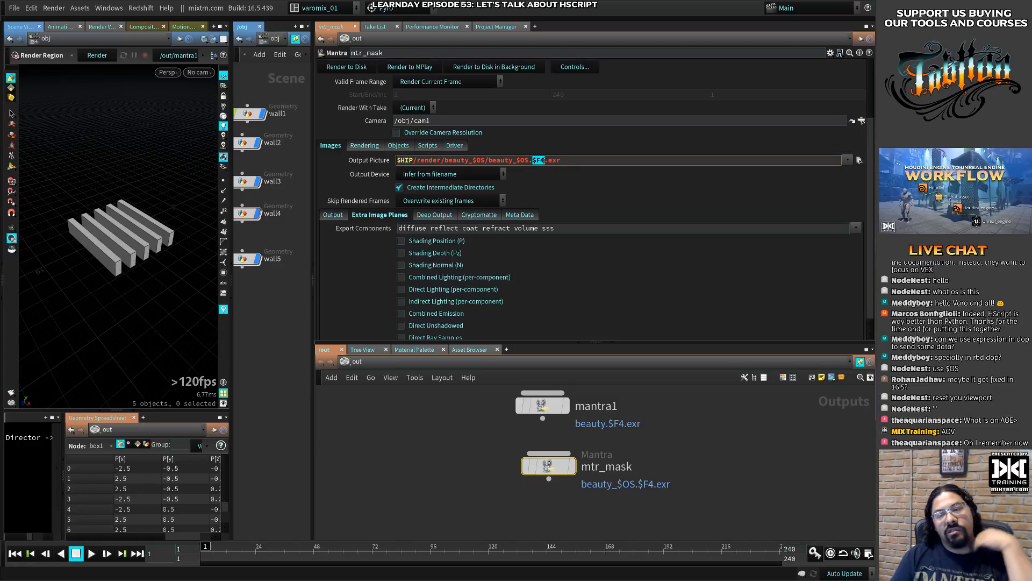
left_click(543, 161)
left_click_drag(533, 161, 545, 159)
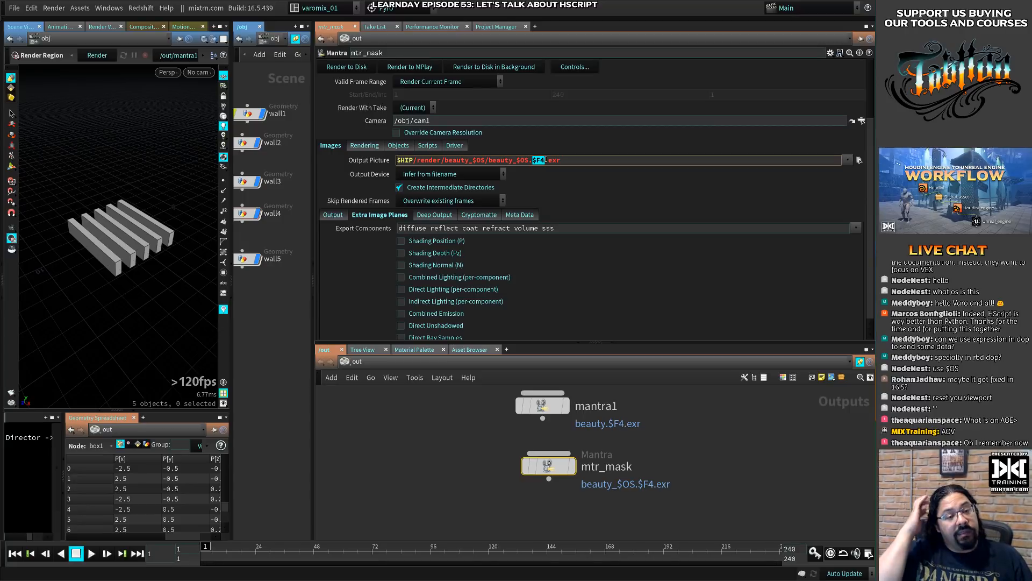
left_click_drag(533, 160, 541, 160)
left_click(541, 160)
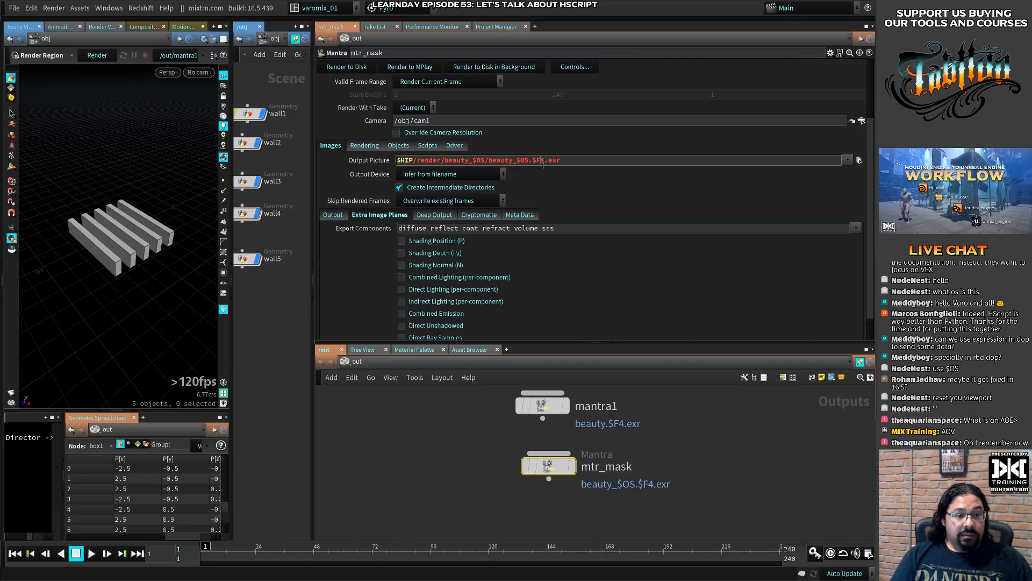
- Switch to Visual Studio Code and list the padded frame numbers 0001, 0002 and 0003 on separate lines below the chs expression
key("alt+Tab")
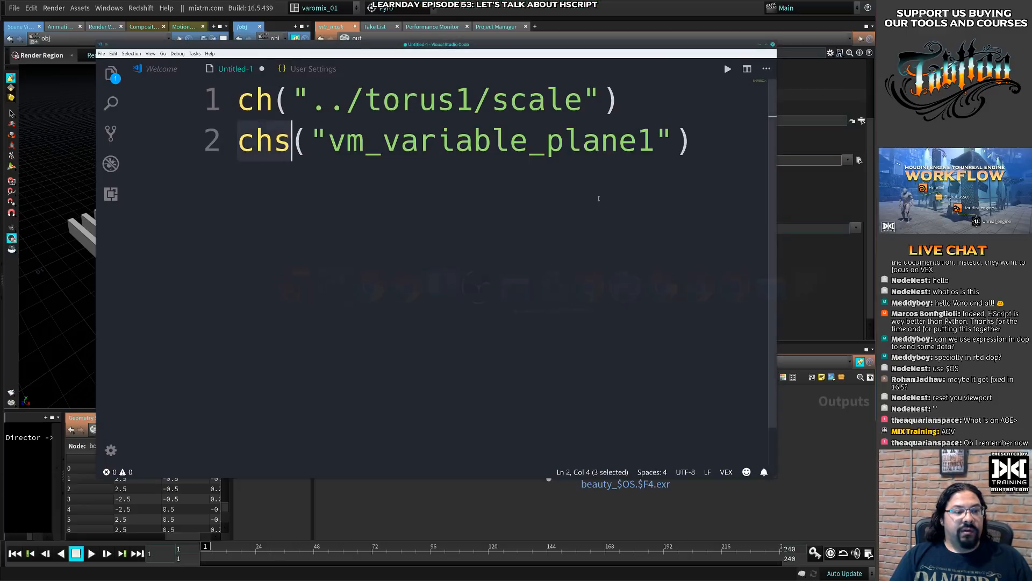
key("Return")
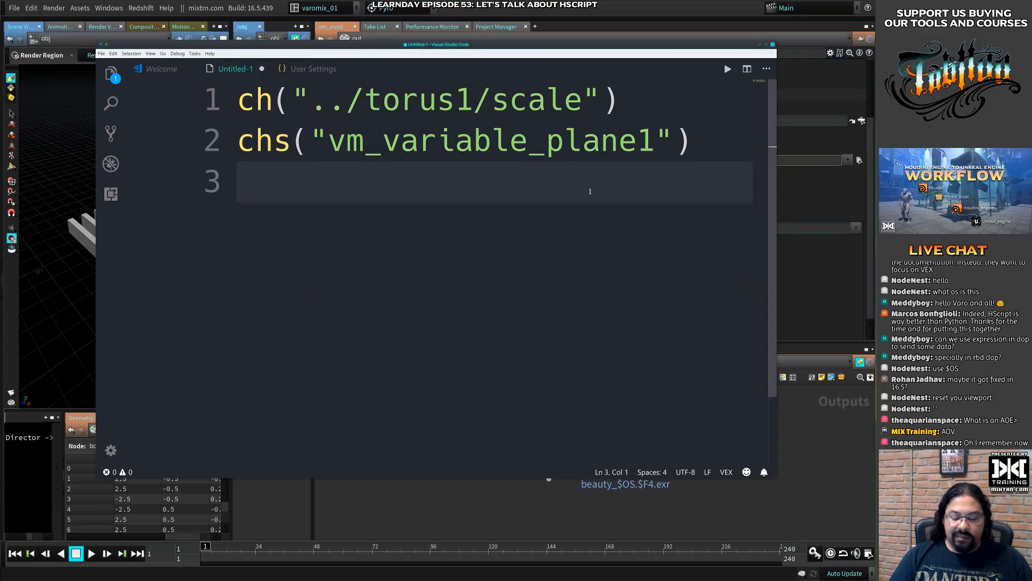
type("0001")
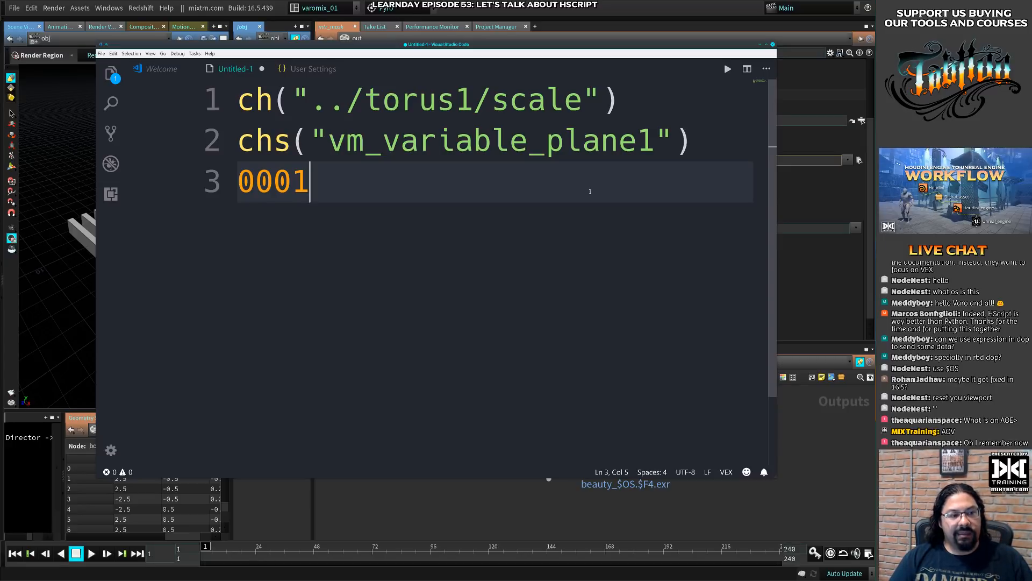
key("Return")
type("0002")
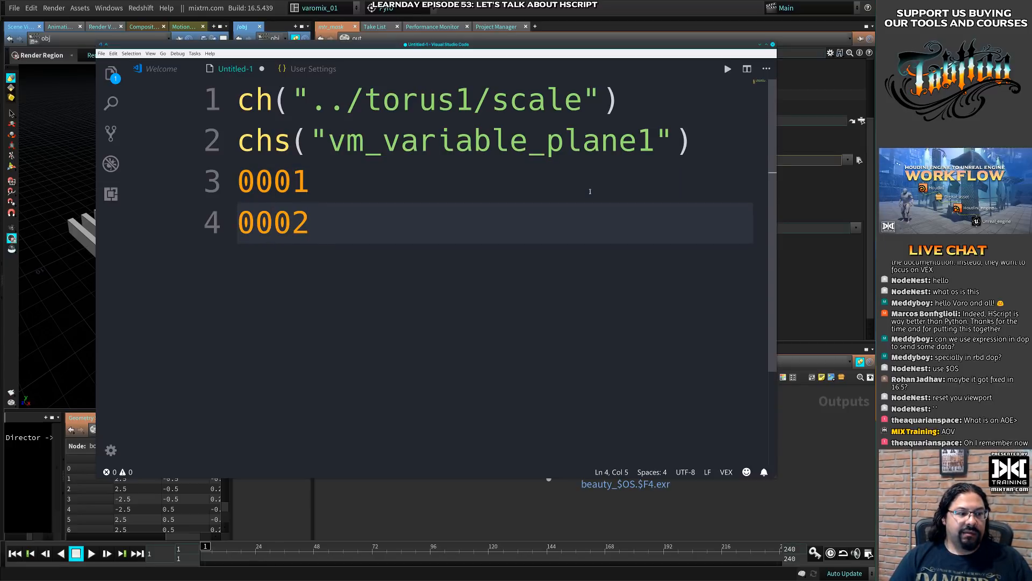
key("Return")
type("0003")
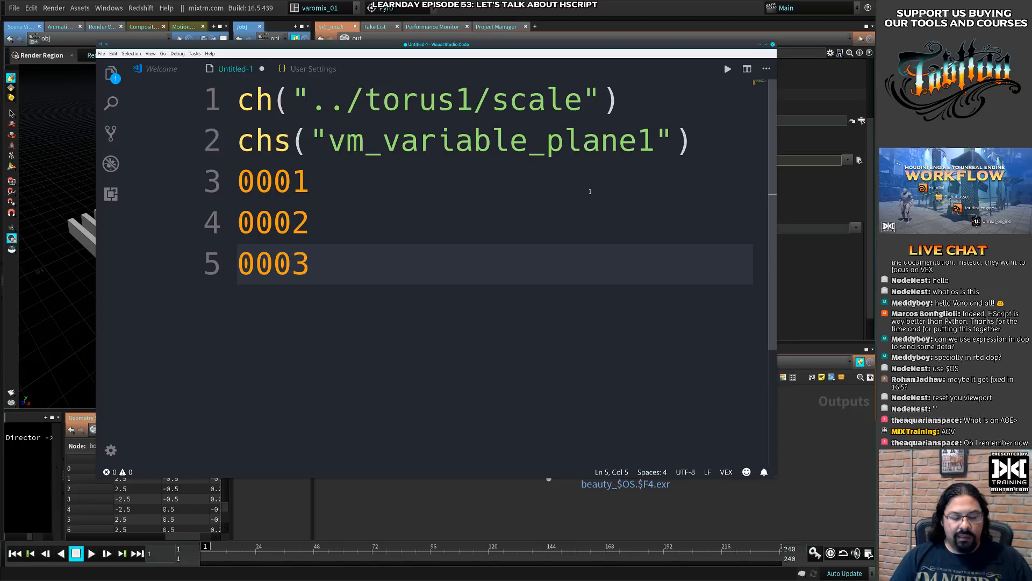
- Examine the four-digit padding of the frame numbers 0001, 0002 and 0003 below the chs expression
left_click(590, 191)
key("Home")
key("shift+Down")
key("shift+Down")
key("shift+End")
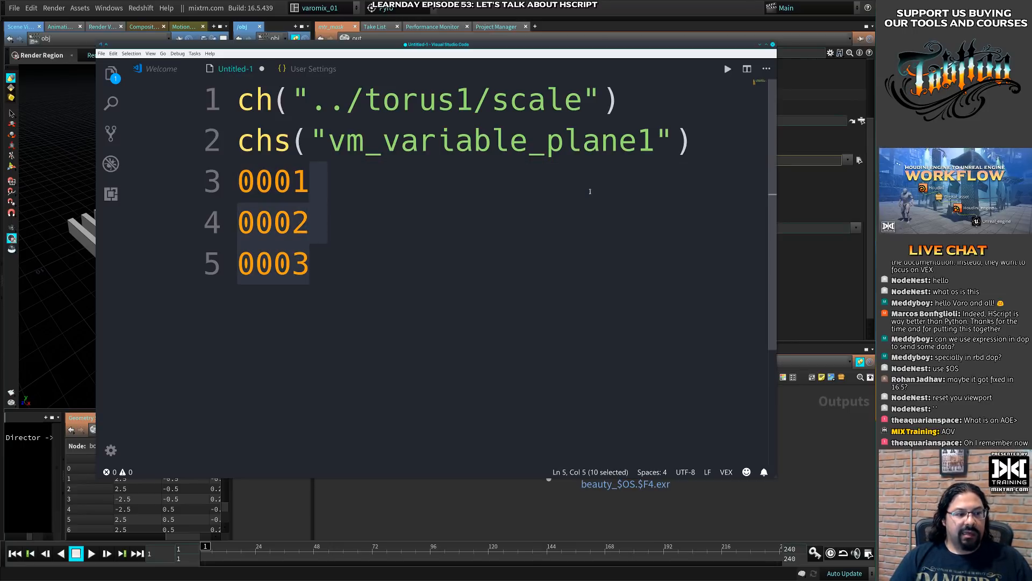
left_click(590, 191)
key("Home")
key("Down")
key("Down")
key("Right")
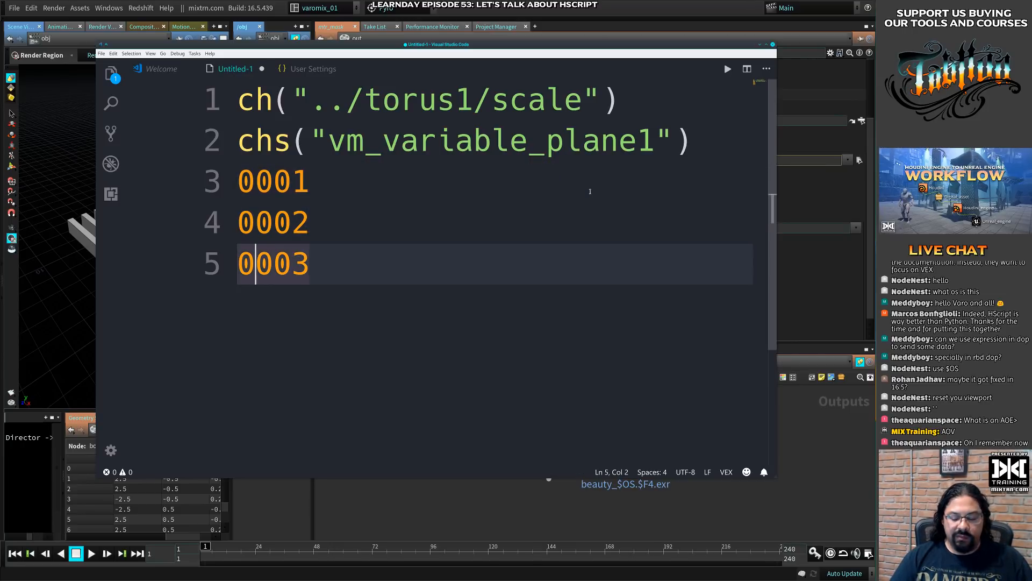
key("shift+End")
left_click(590, 191)
key("Up")
key("Down")
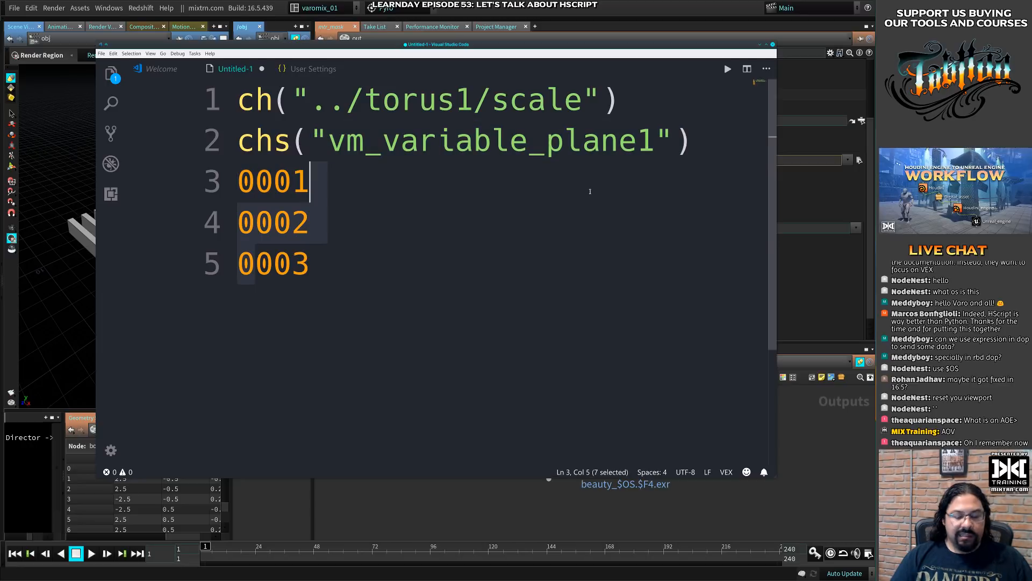
- Replace the three padded frame numbers below the chs expression with the single frame number 1001
key("Home")
key("shift+Down")
key("shift+Down")
key("shift+End")
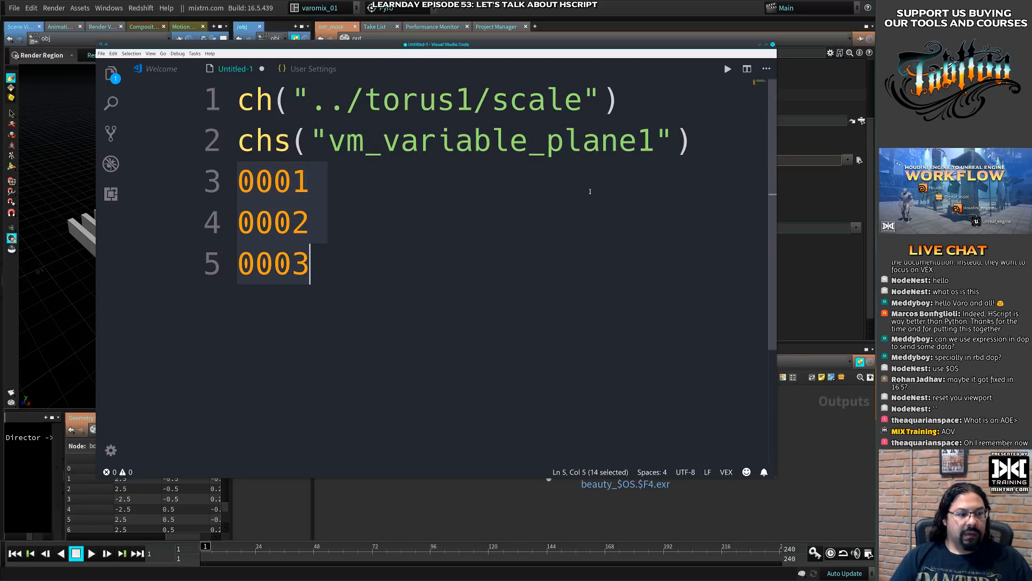
type("110")
key("BackSpace")
key("BackSpace")
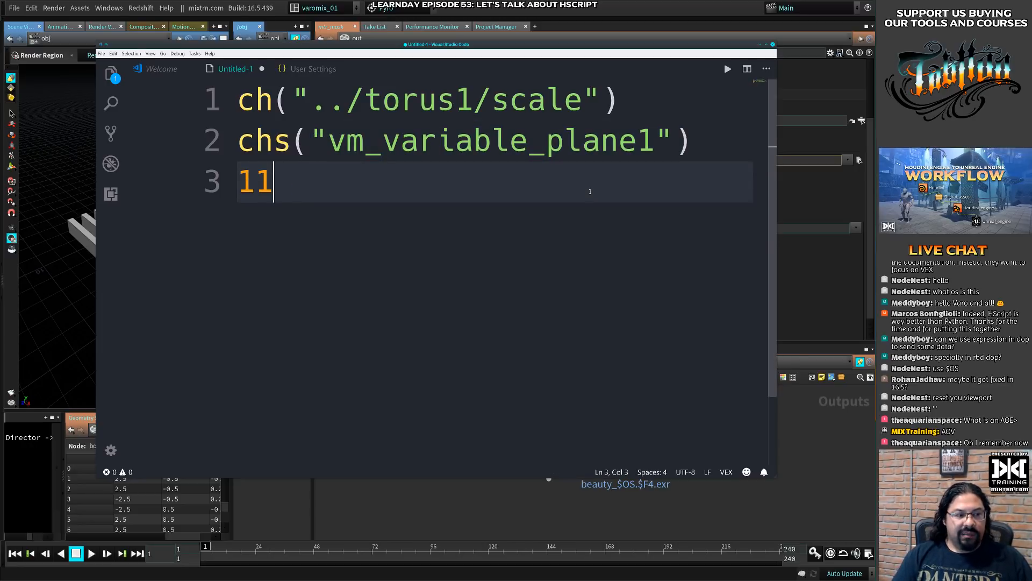
type("001")
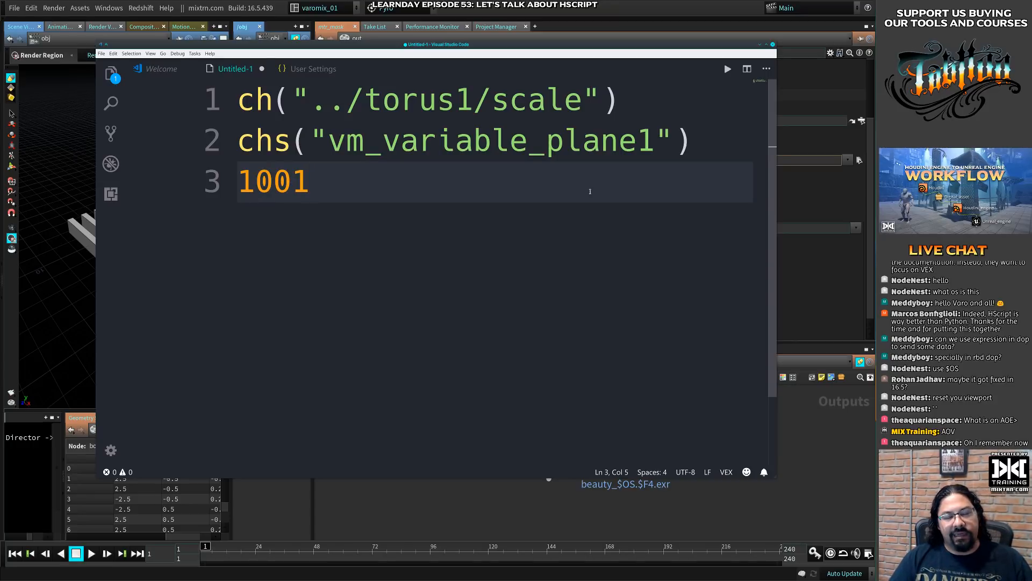
- Switch to Houdini and change the frame variable in mtr_mask's Output Picture to $F6
left_click(792, 239)
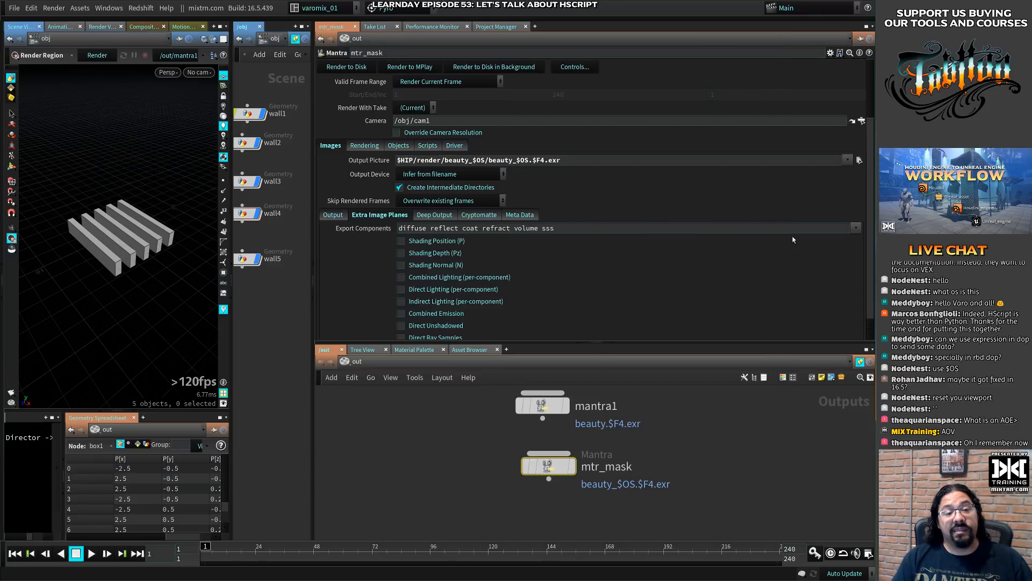
left_click(542, 159)
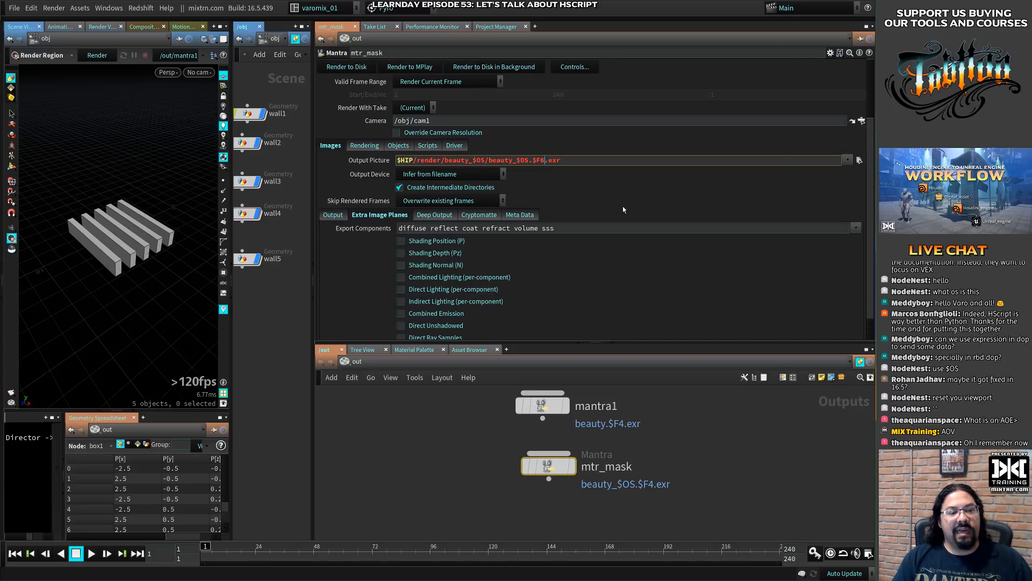
- Switch to Visual Studio Code, replace 1001 with the six-digit frame number 001001 and highlight it
key("alt+Tab")
left_click_drag(314, 197, 188, 202)
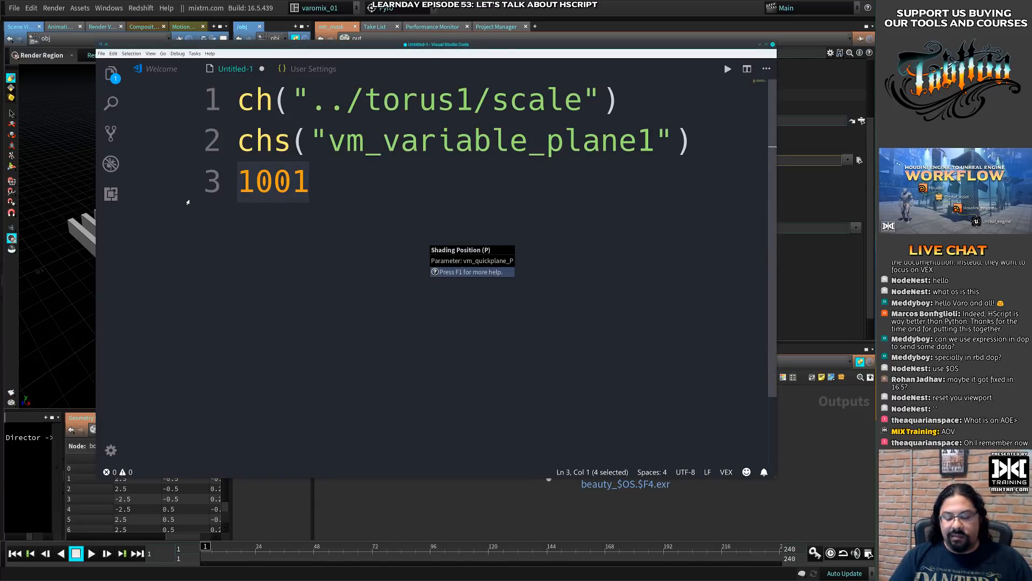
type("001000")
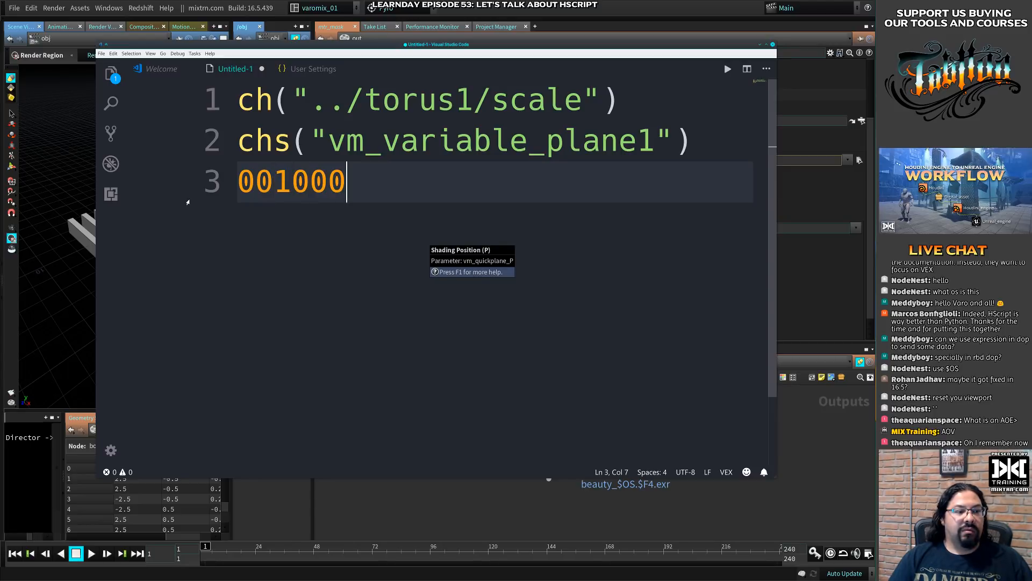
key("BackSpace")
type("1")
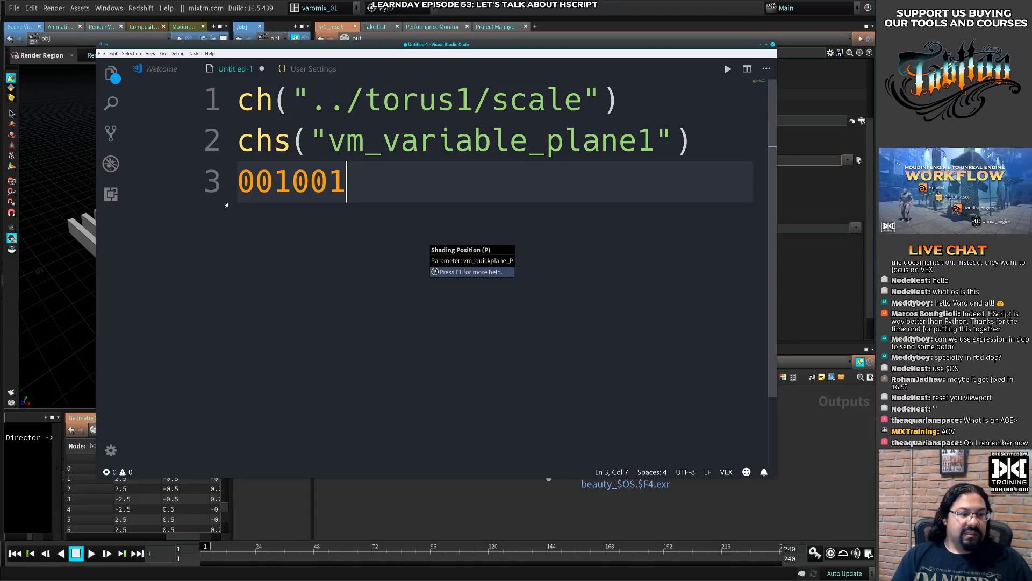
key("shift+Home")
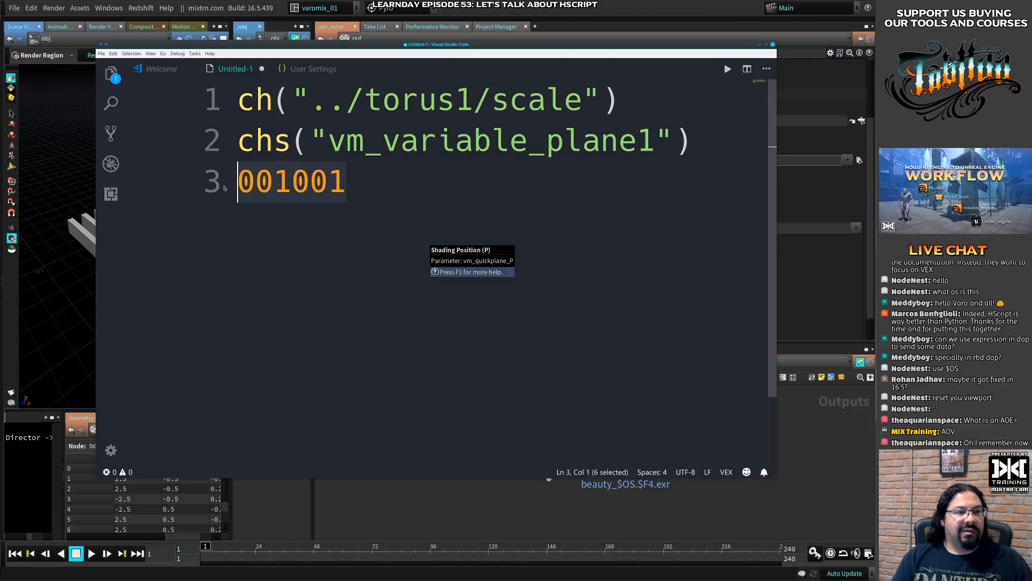
- Switch back to Houdini and set the frame variable in mtr_mask's Output Picture back to $F4
key("alt+Tab")
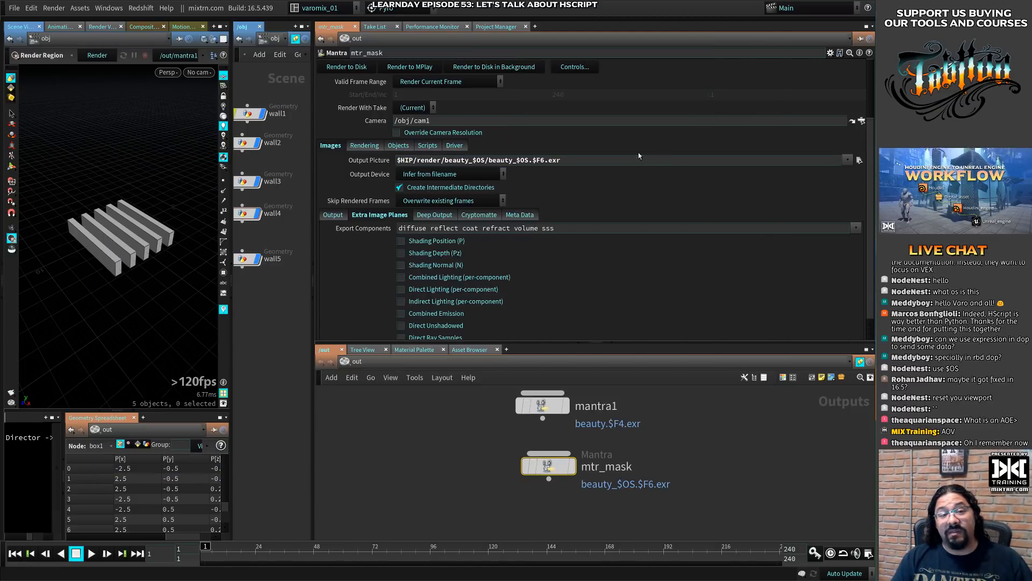
left_click_drag(541, 162, 544, 170)
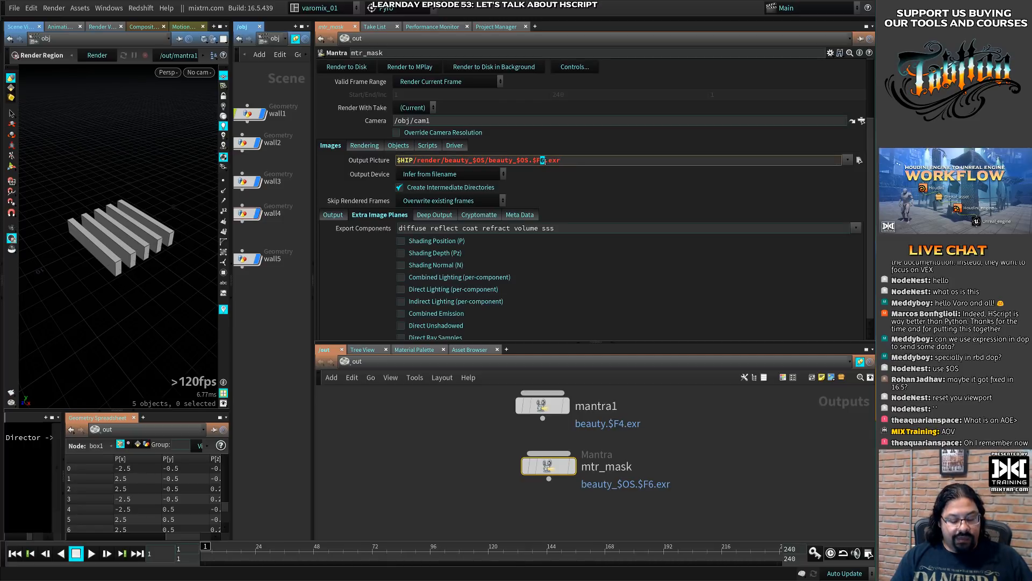
type("4")
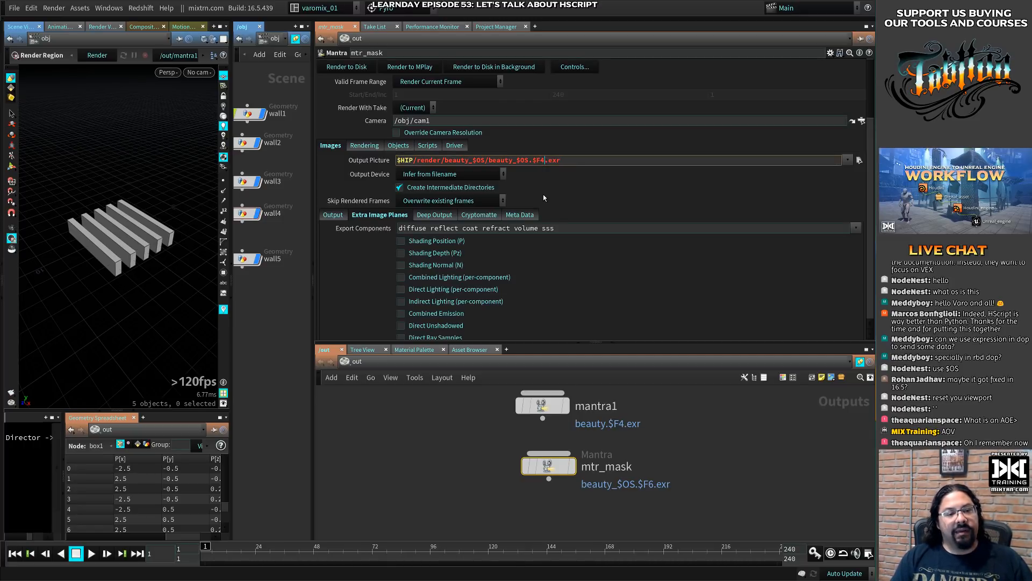
key("BackSpace")
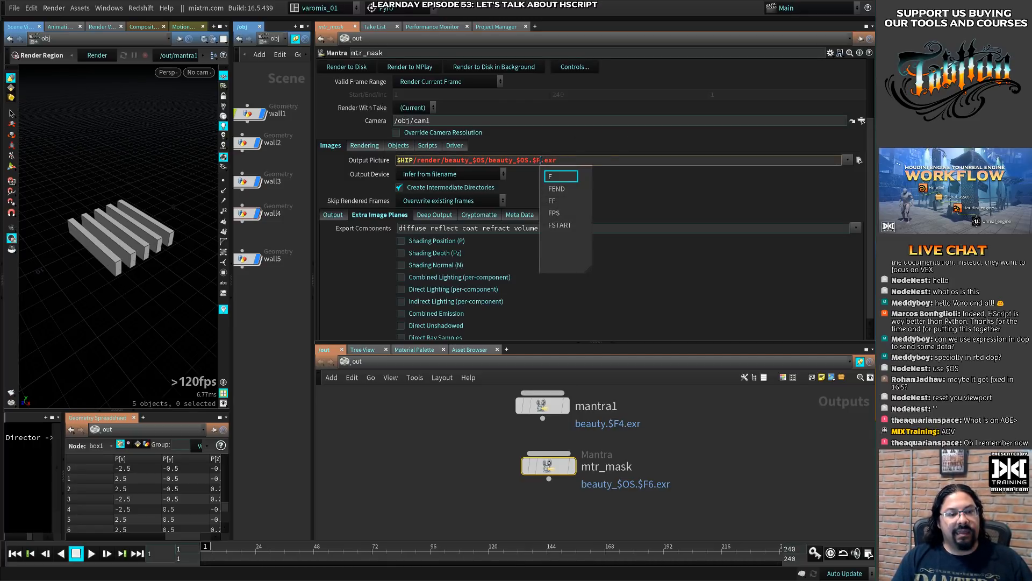
key("Escape")
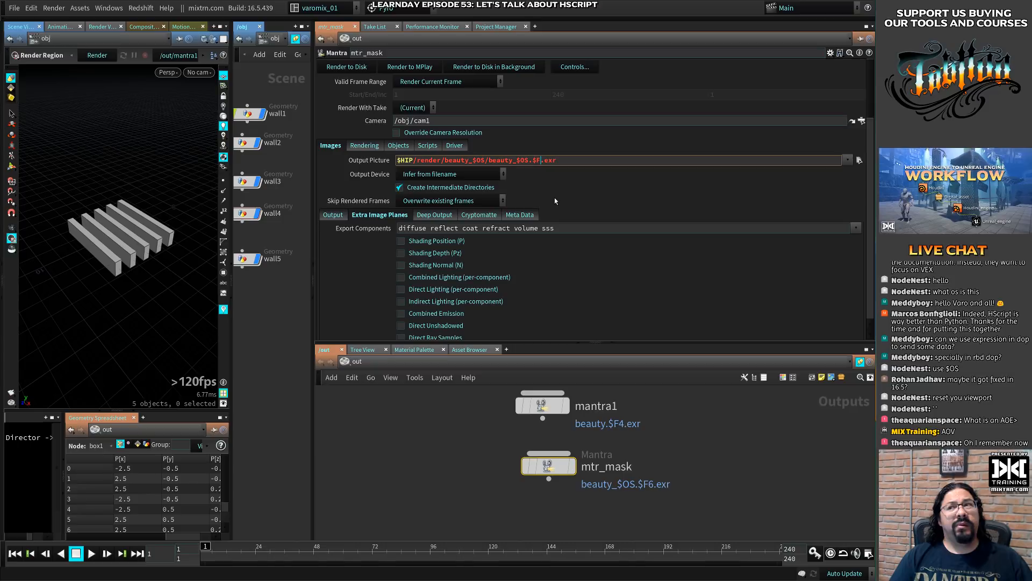
type("4")
key("Return")
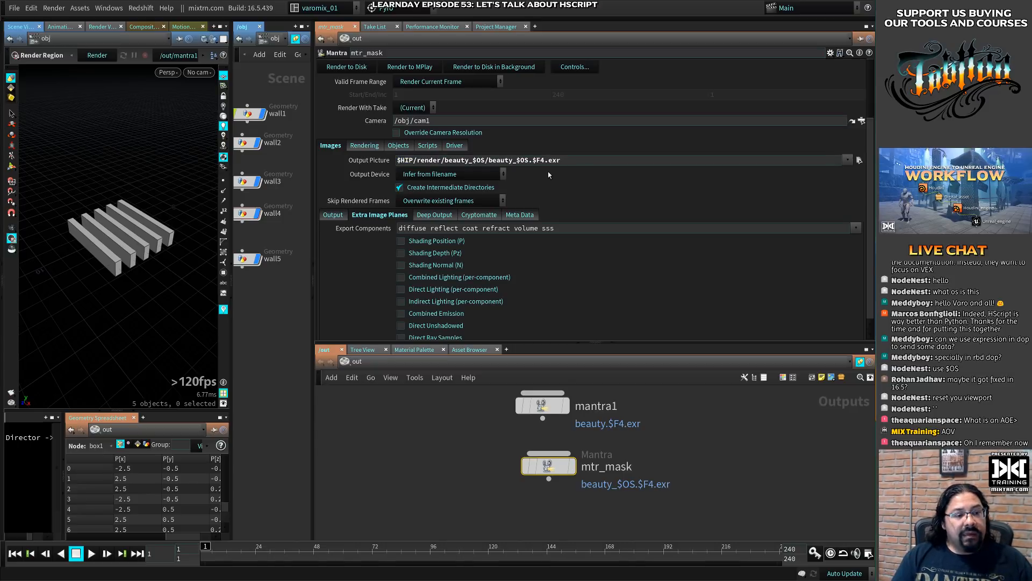
- Move mtr_mask closer beneath mantra1 and check the node name in its evaluated Output Picture path, returning to the expression view
mouse_move(544, 463)
left_mouse_down()
mouse_move(530, 452)
mouse_move(538, 445)
left_mouse_up()
left_click(369, 160)
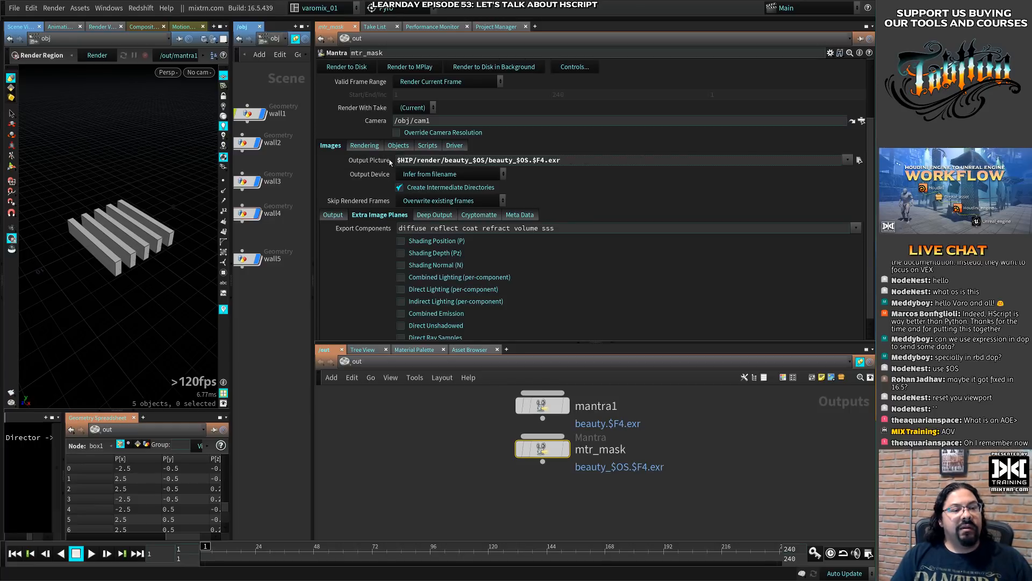
left_click_drag(506, 160, 537, 161)
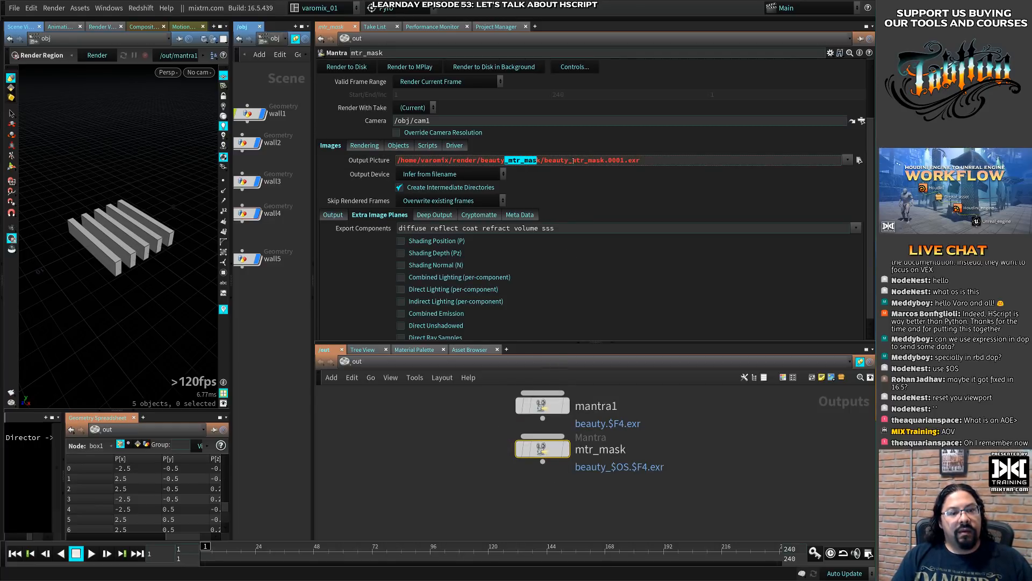
left_click_drag(571, 159, 621, 159)
left_click(364, 161)
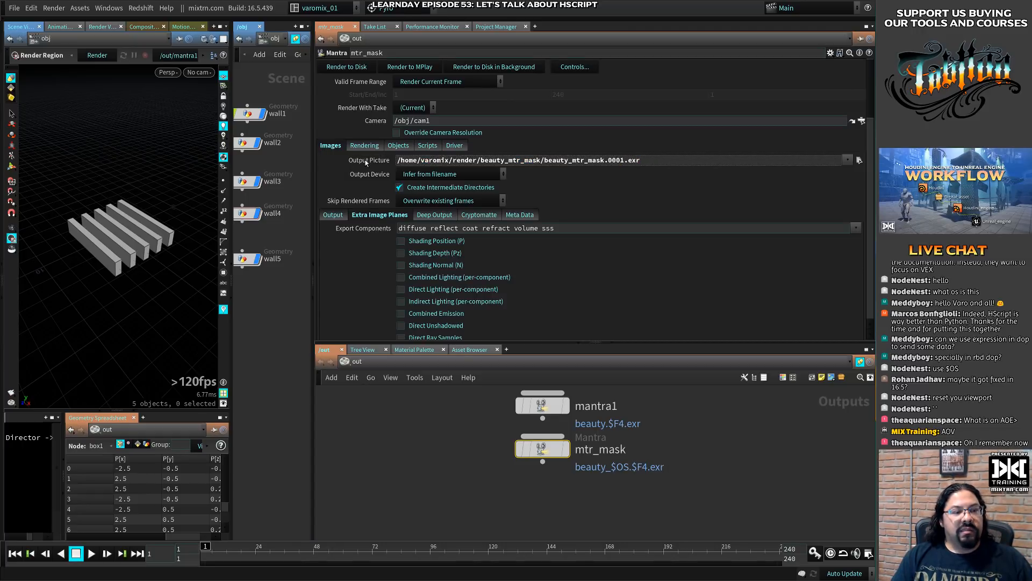
left_click(366, 160)
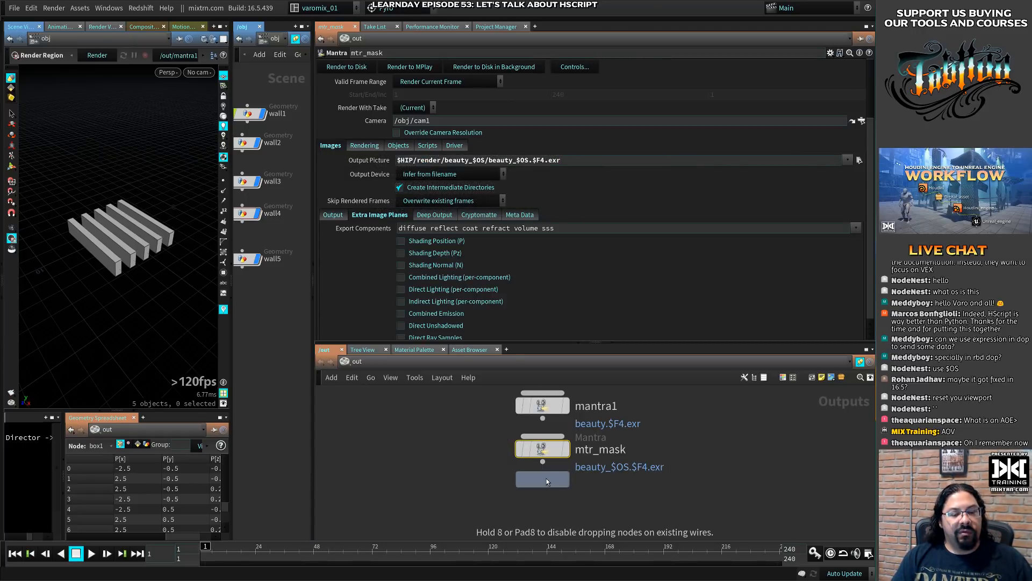
- Place a copy of mtr_mask directly beneath it and rename the copy mtr_walls
left_click(545, 498)
double_click(613, 501)
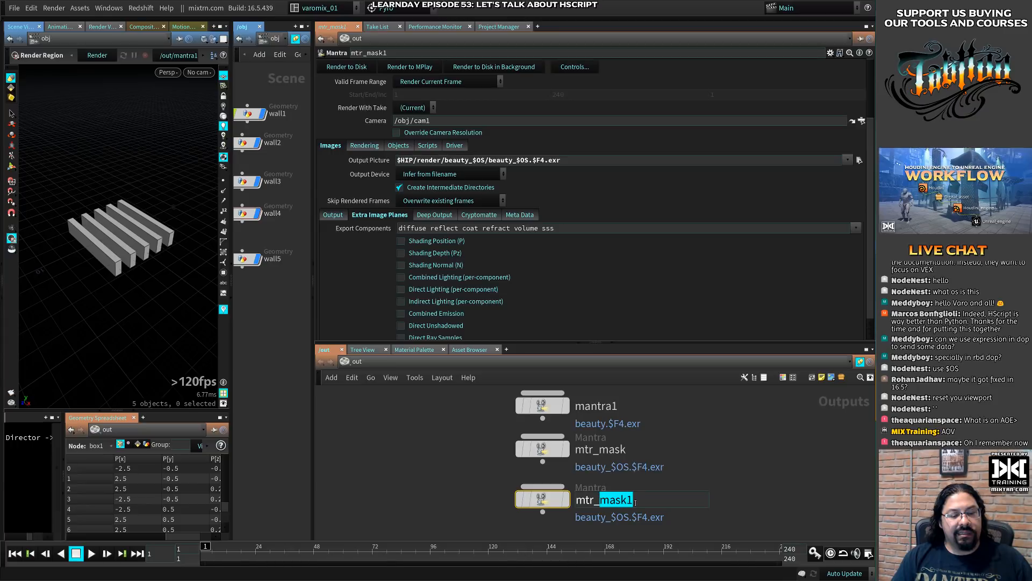
type("walls")
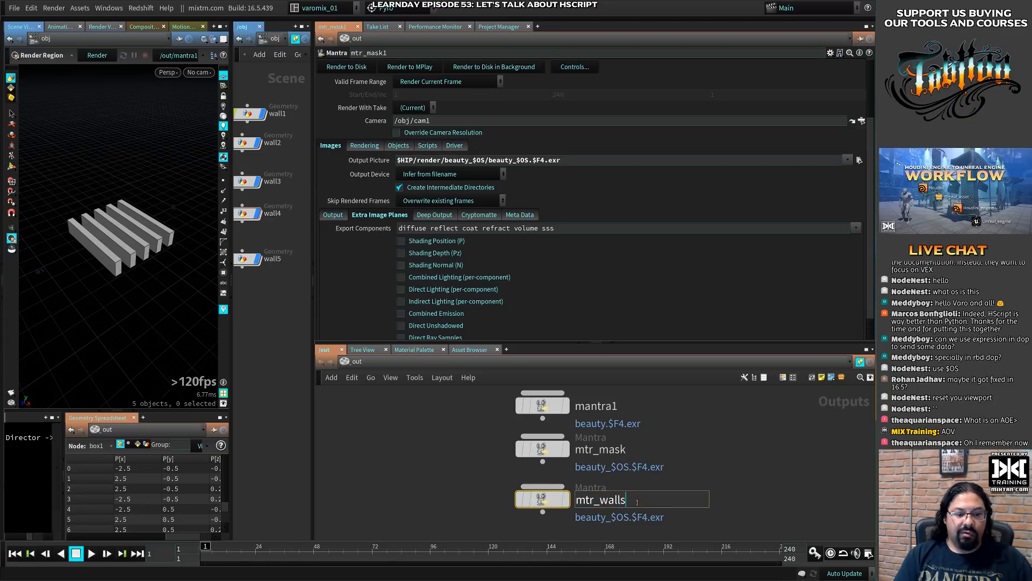
key("Return")
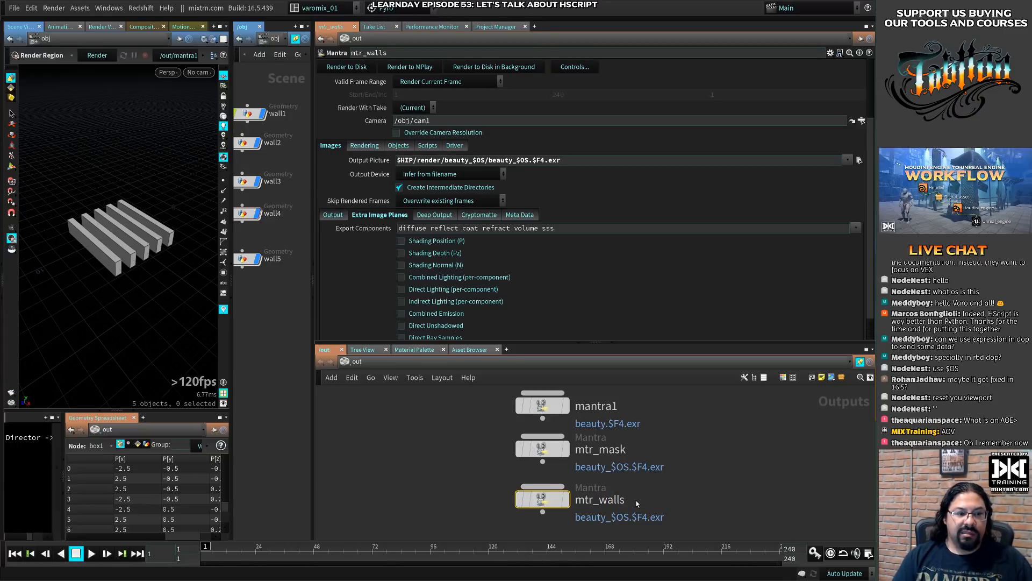
- Limit mtr_walls's Candidate Objects to wall2 and wall1
left_click(398, 145)
left_click(859, 159)
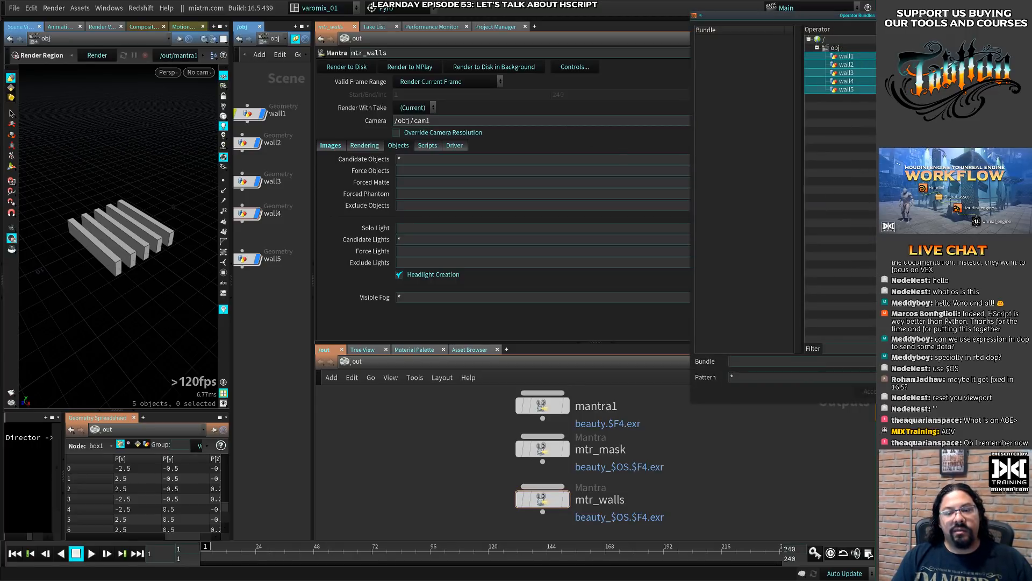
left_click(1020, 15)
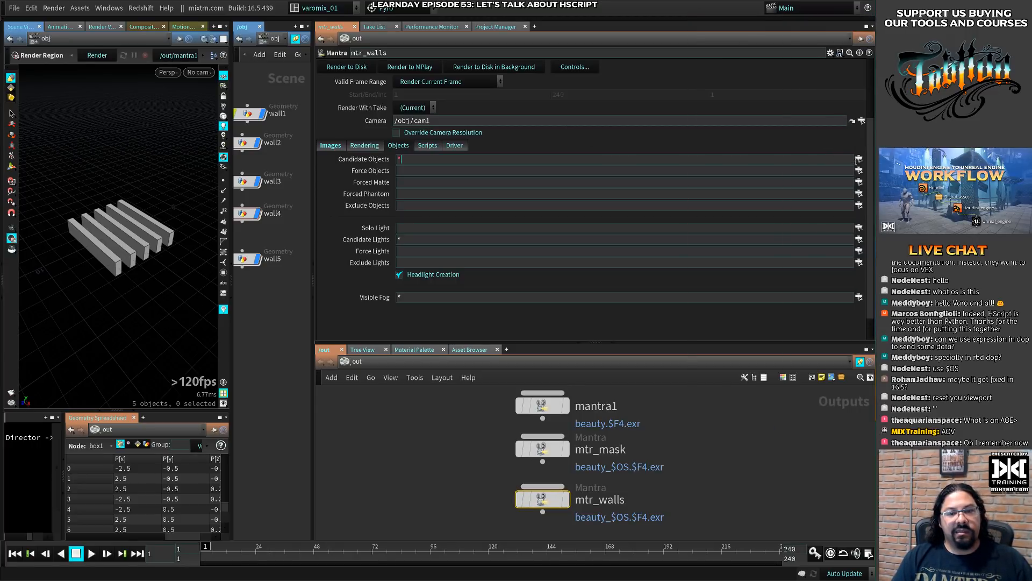
left_click(858, 159)
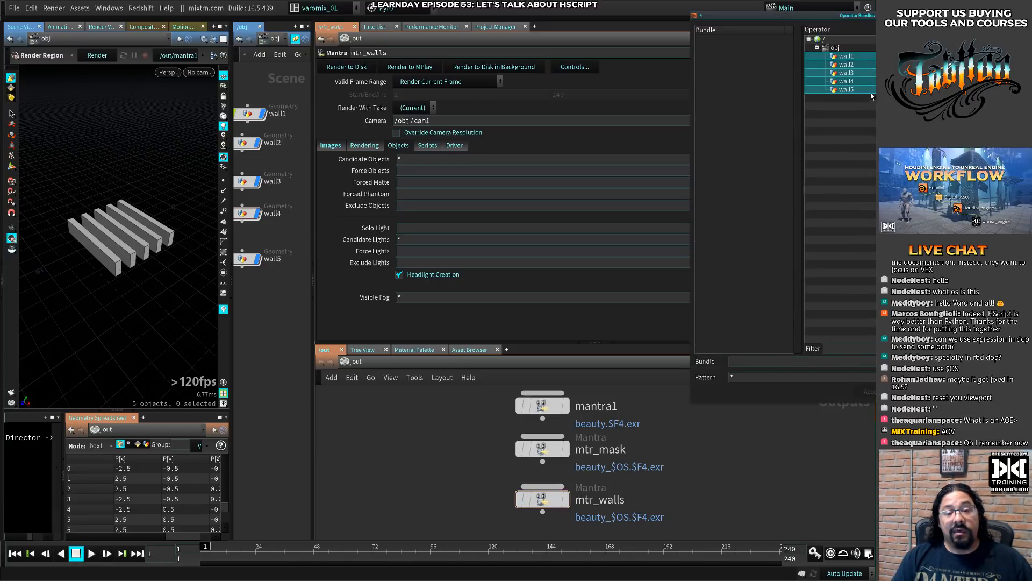
left_click(847, 64)
left_click(846, 56, "ctrl")
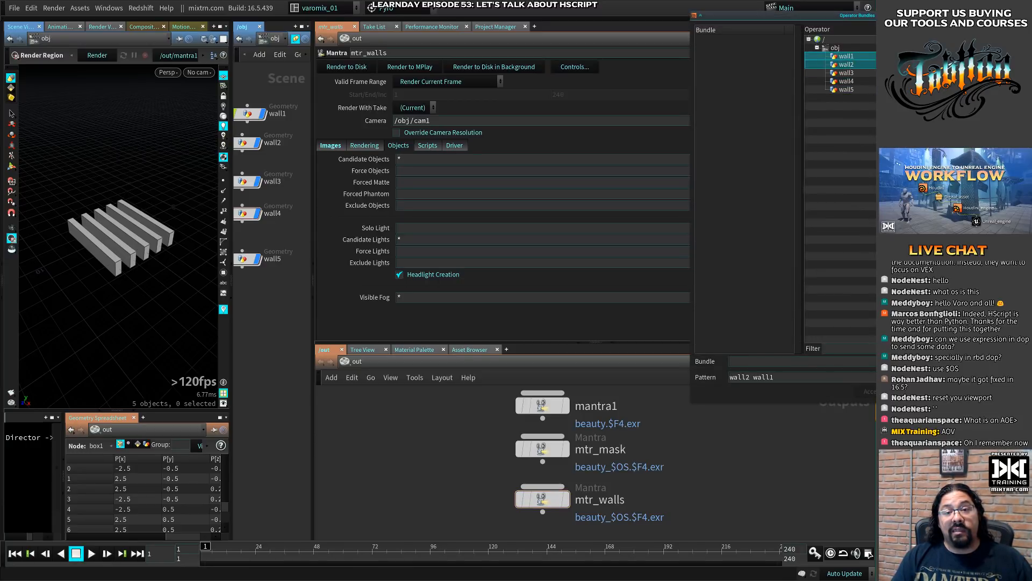
left_click(876, 391)
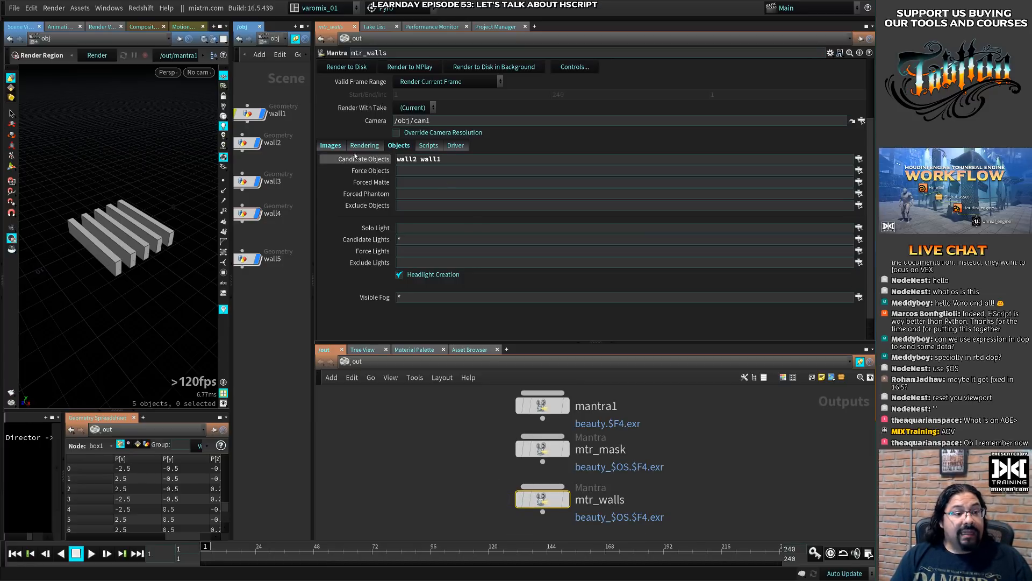
- Show mtr_walls's Output Picture as an evaluated path and examine the node name in its folder and file name
left_click(330, 146)
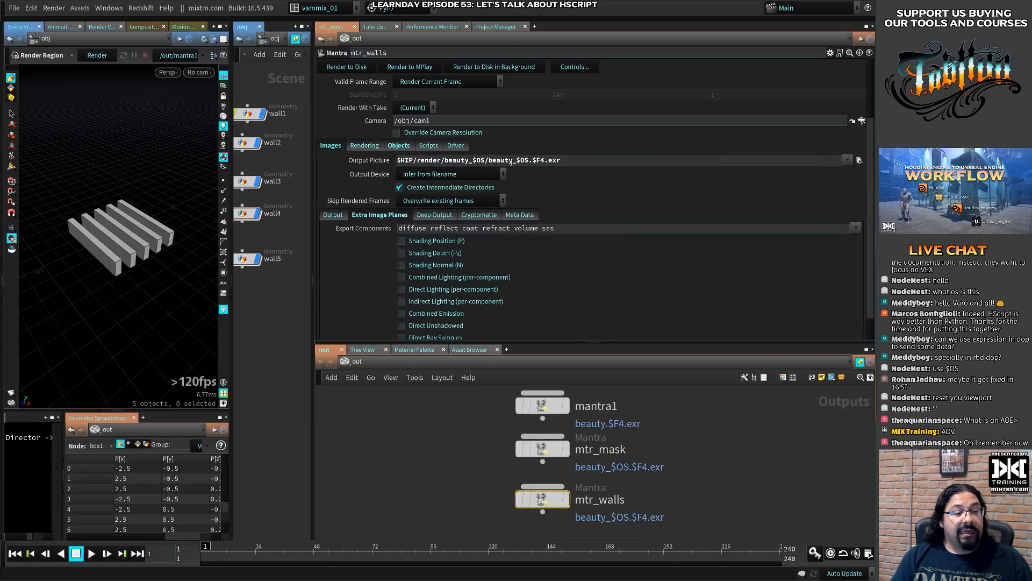
left_click(340, 160)
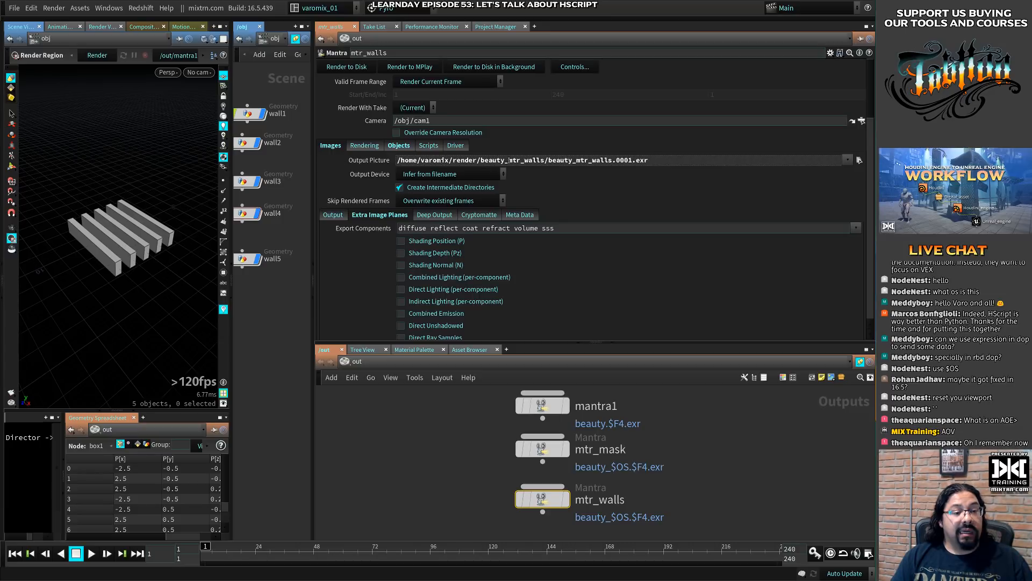
left_click_drag(512, 160, 605, 160)
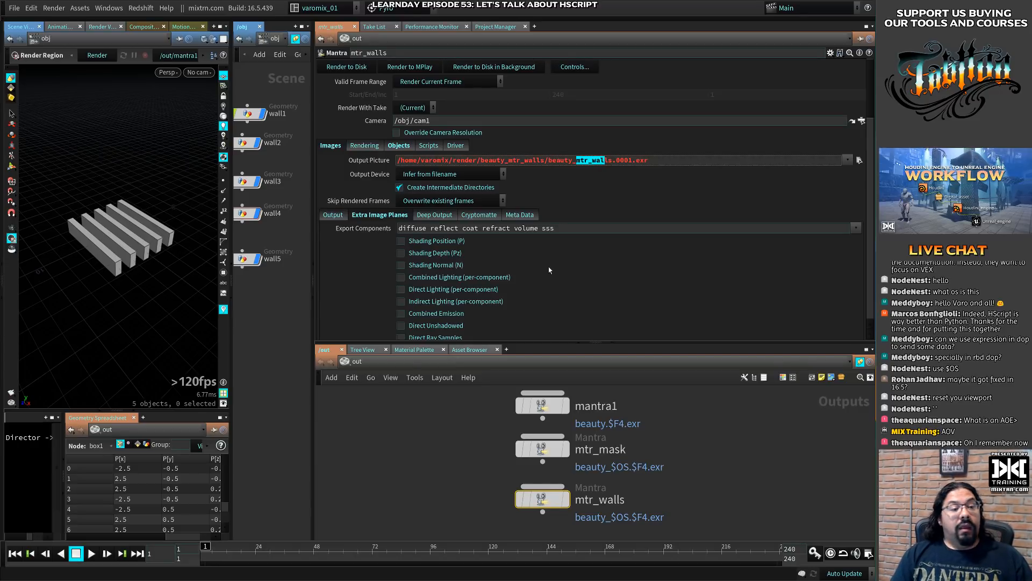
- Make the mtr_walls parameter pane taller and widen the obj network pane that holds the walls
left_click_drag(562, 345, 559, 378)
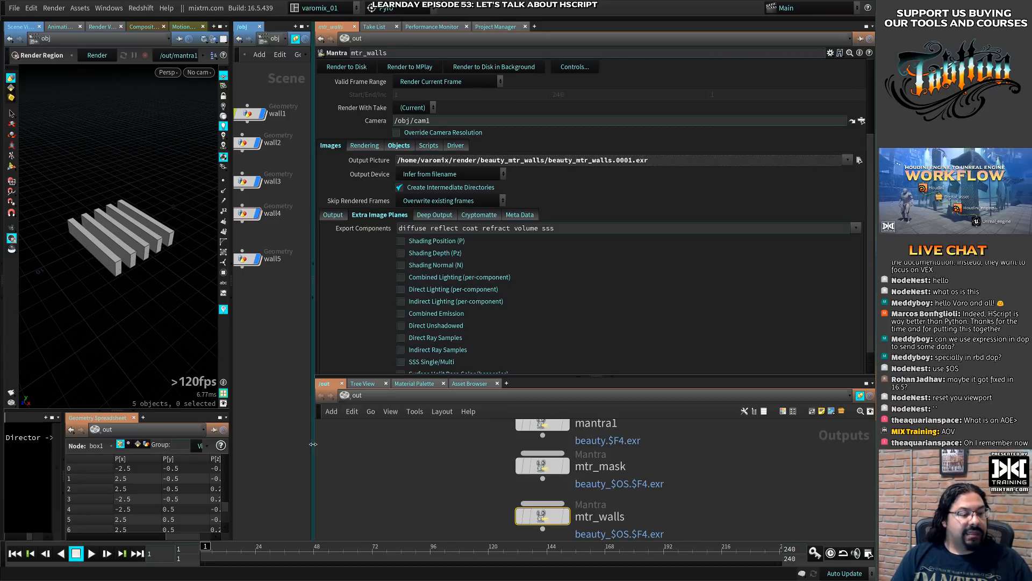
left_click_drag(314, 444, 448, 444)
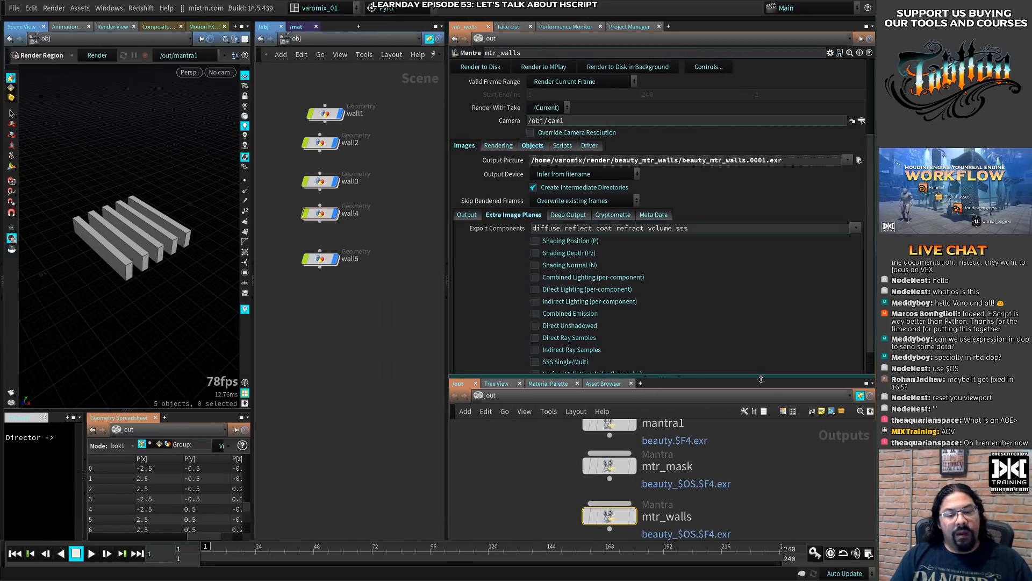
- Make the out network pane taller, then open wall1 to view its box geometry and return to the obj network
left_click_drag(761, 376, 763, 342)
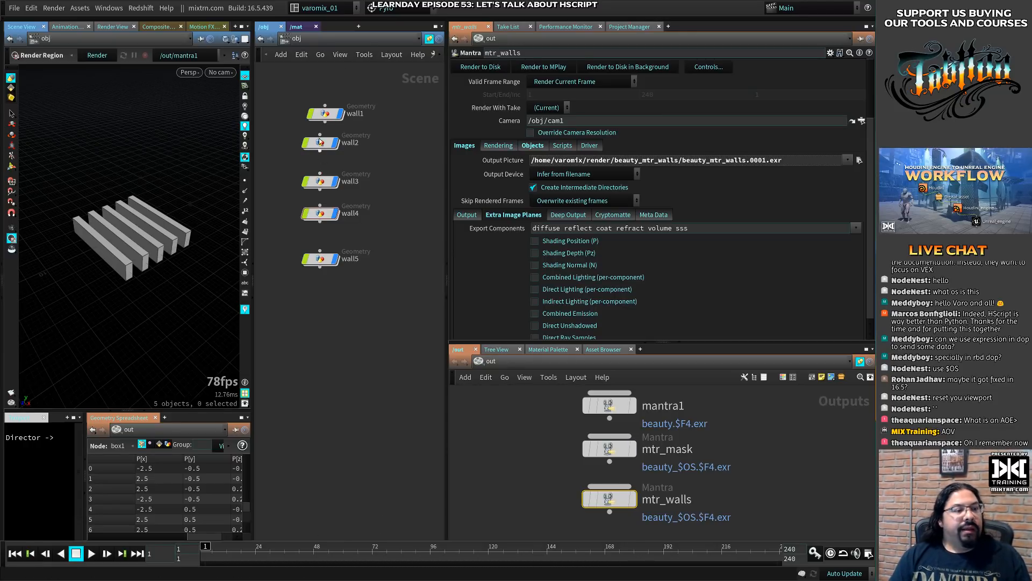
left_click_drag(333, 114, 329, 113)
left_click(328, 113)
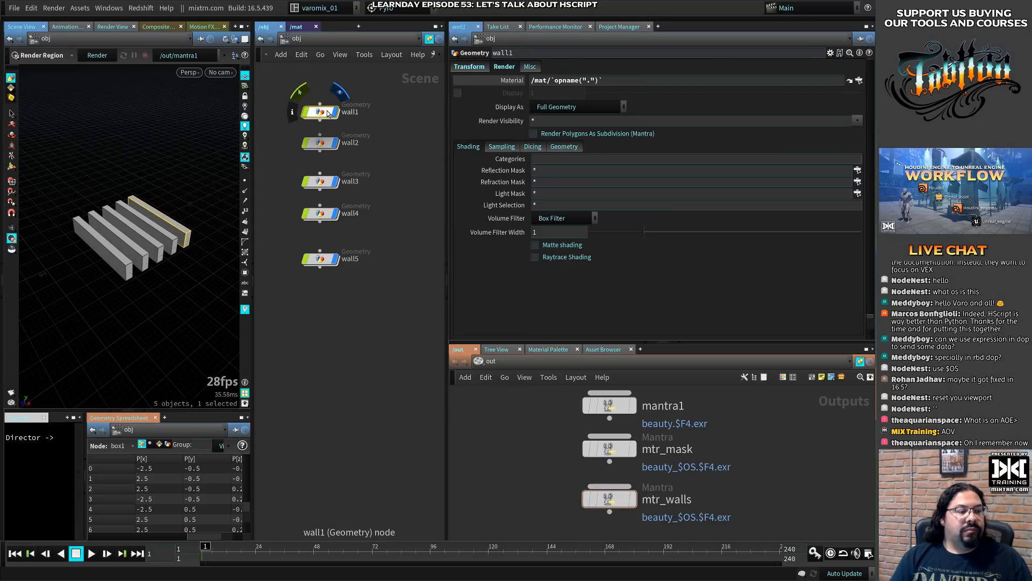
double_click(329, 113)
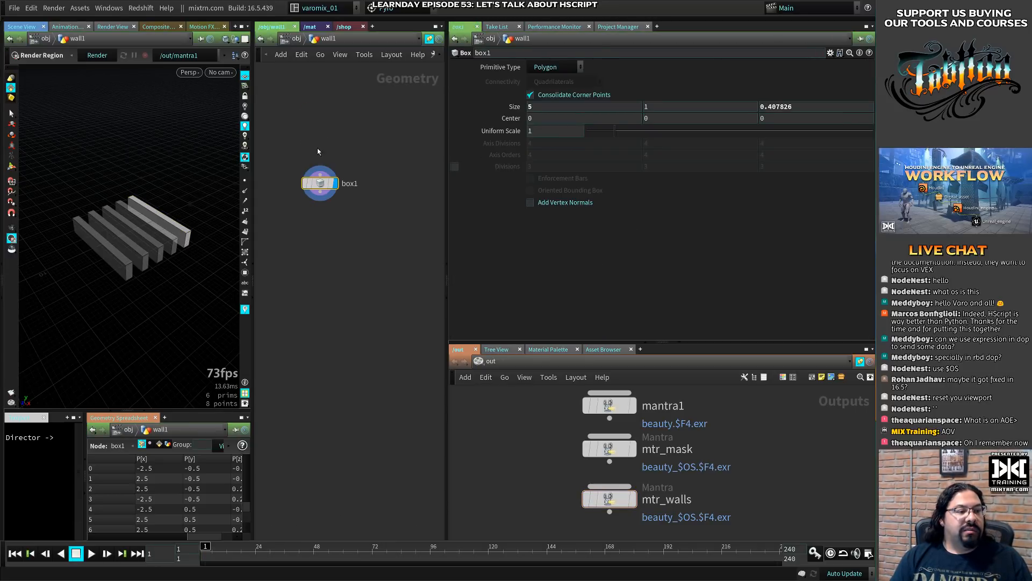
left_click(293, 39)
left_click(301, 54)
left_click(389, 391)
- Widen the scene view and obj network panes and highlight all five walls in the viewport
left_click_drag(349, 365, 324, 128)
left_click_drag(447, 157, 590, 157)
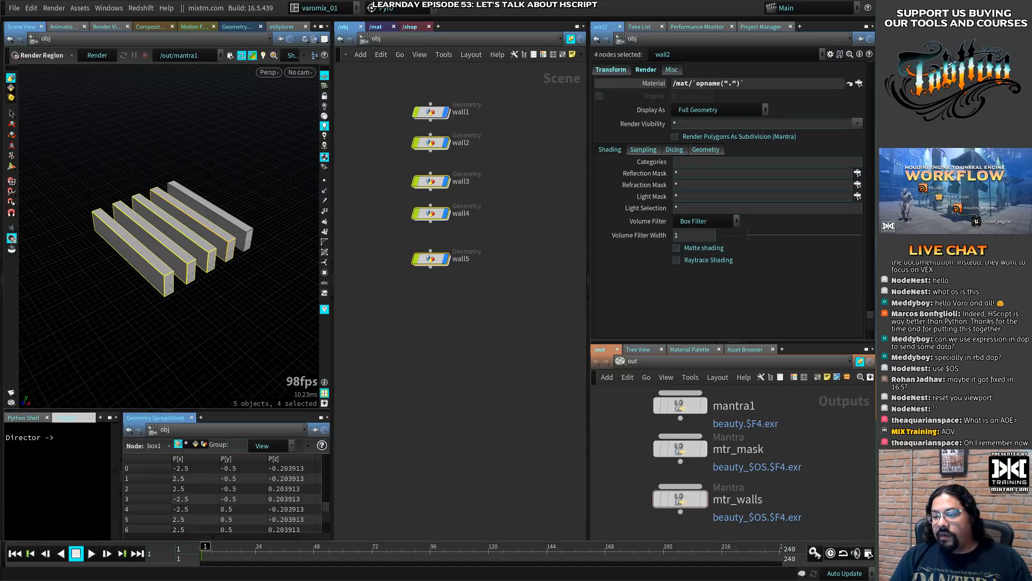
left_click(506, 325)
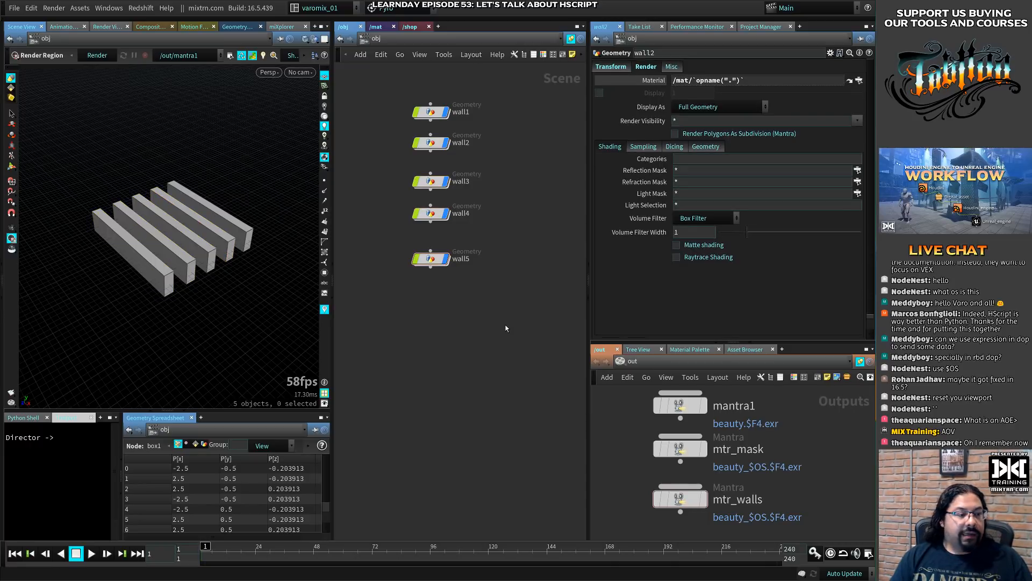
left_click_drag(494, 319, 426, 109)
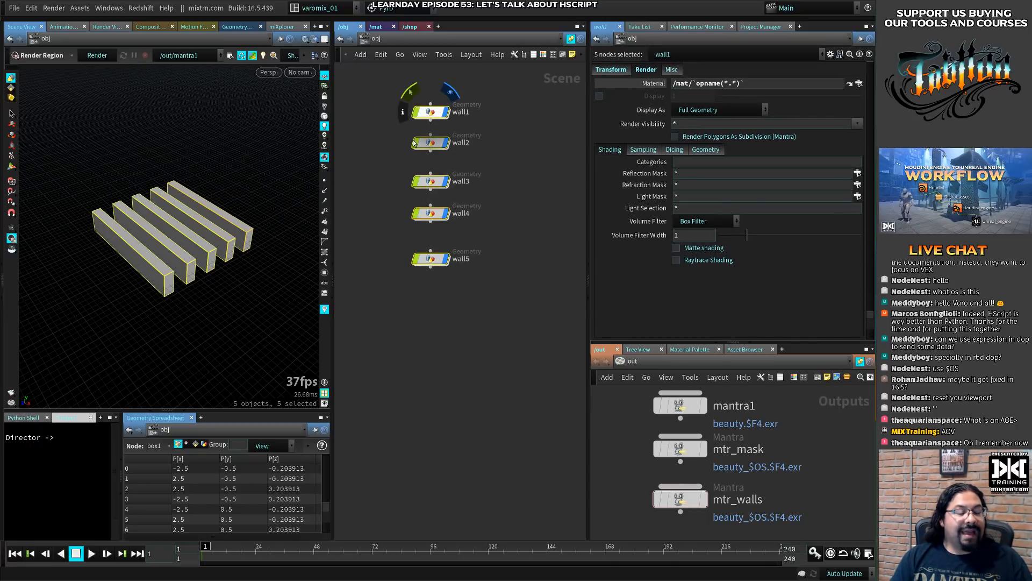
left_click(362, 189)
- Add a Geometry object below wall5 and enter its network
middle_click_drag(449, 333, 457, 254)
key("Tab")
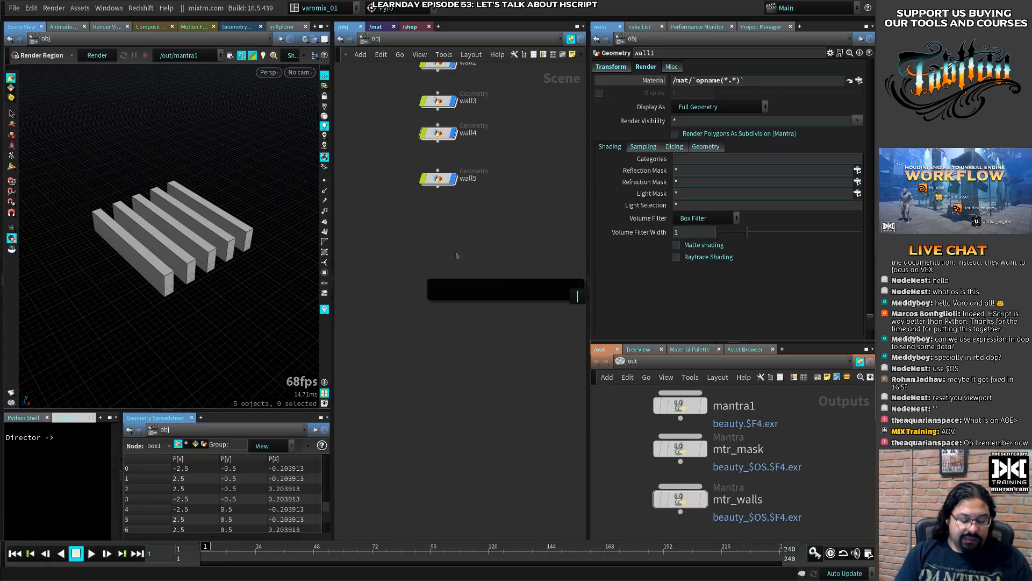
type("geo")
key("Return")
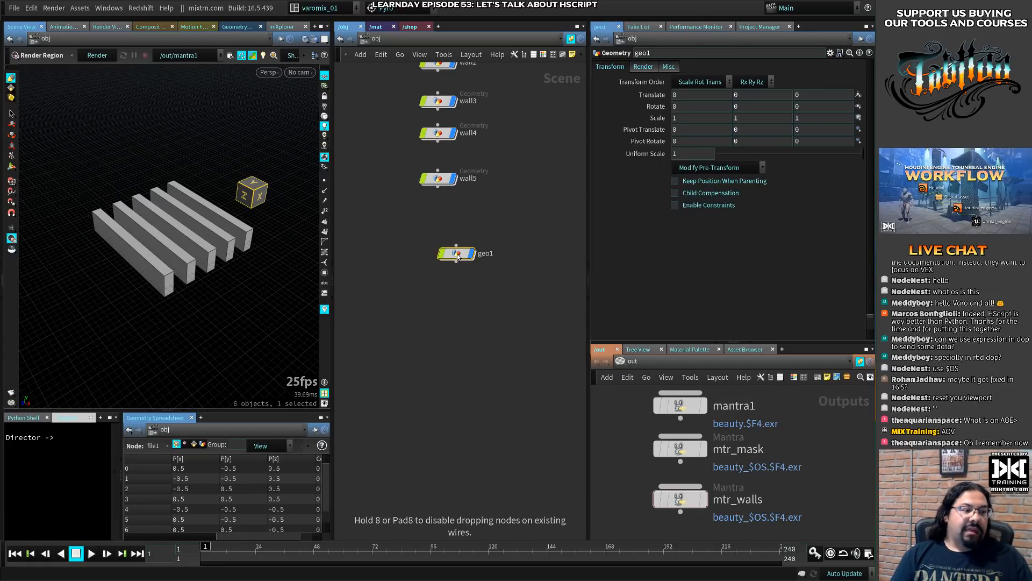
key("i")
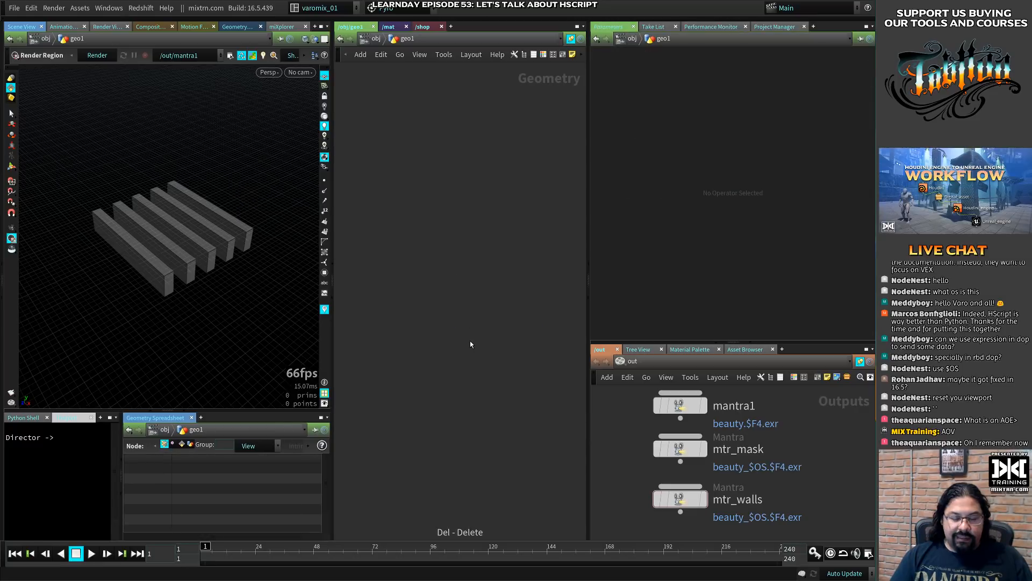
- Add a Sphere node inside geo1 and set its Primitive Type to Polygon
key("Tab")
type("spher")
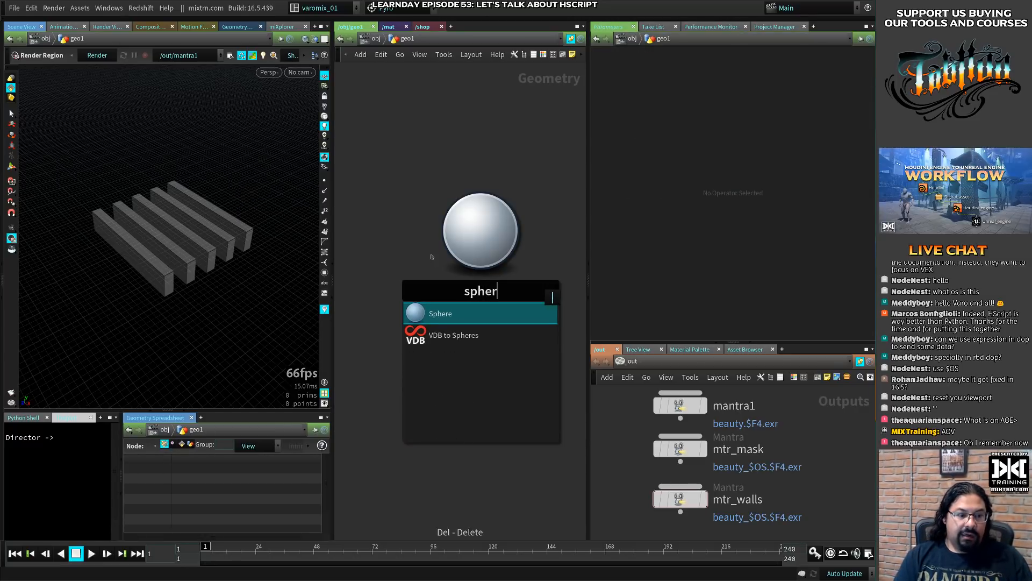
key("Return")
left_click(431, 212)
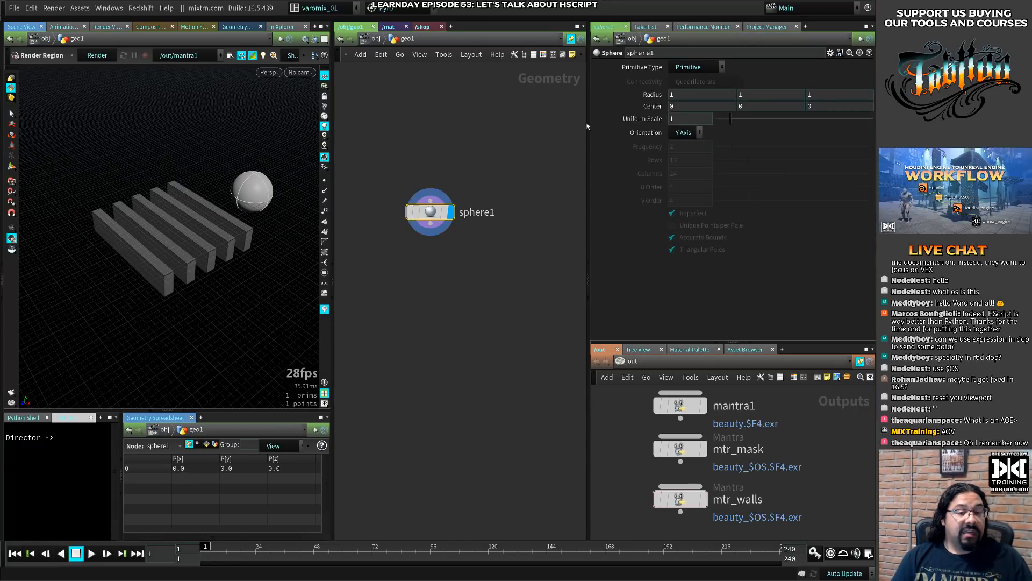
left_click(695, 68)
left_click(691, 80)
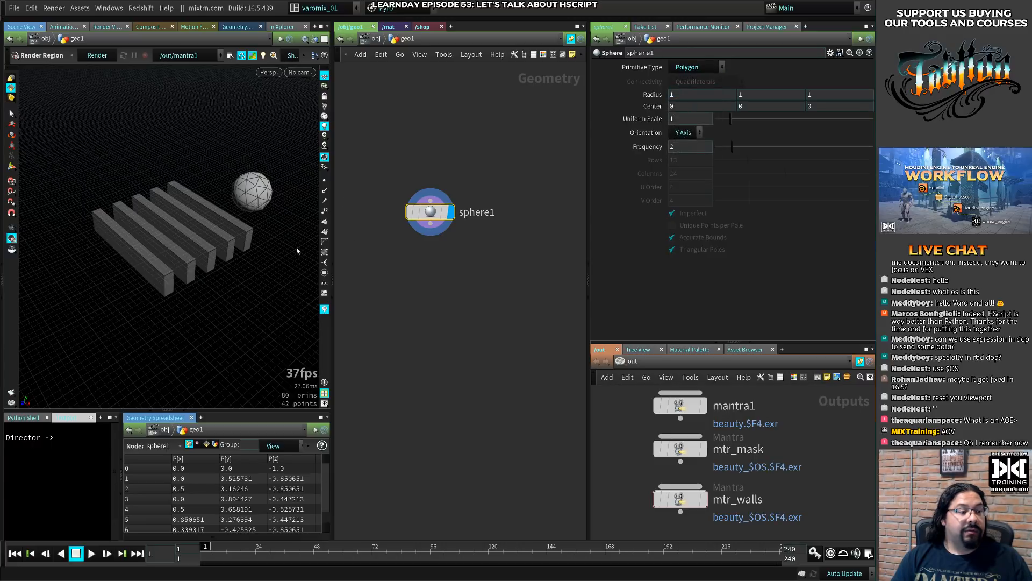
- Hide the other objects in the viewport, collapse the panes beneath it and reposition the sphere1 node slightly
key("space+y")
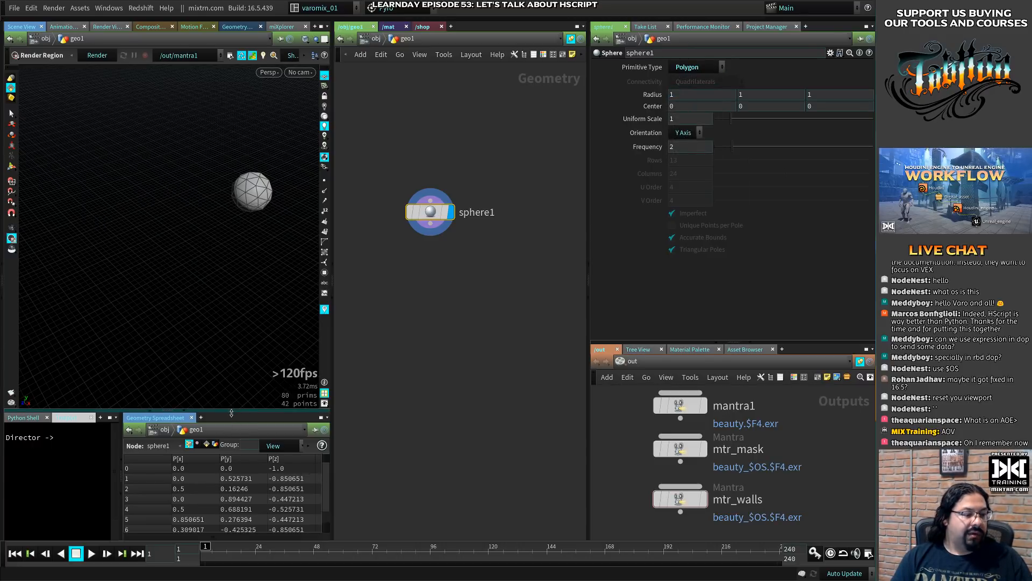
left_click(180, 411)
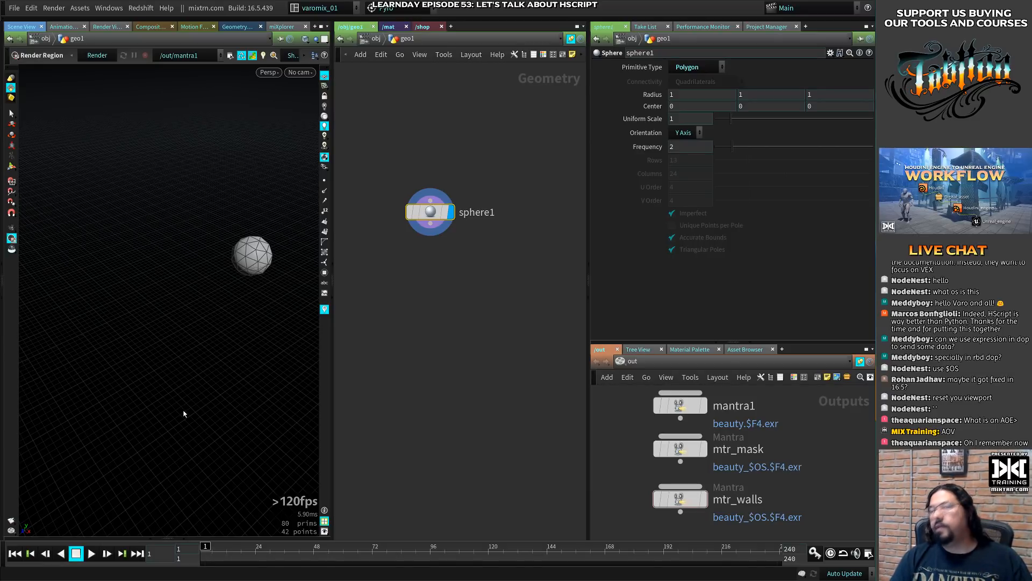
mouse_move(430, 213)
left_mouse_down()
mouse_move(441, 173)
mouse_move(433, 216)
left_mouse_up()
left_click(400, 237)
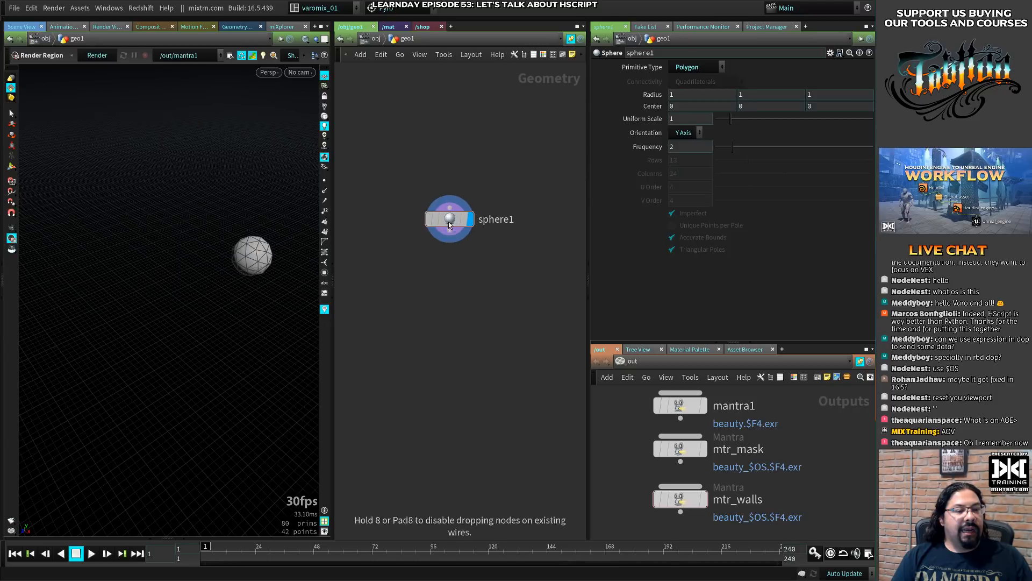
- Place a Test Geometry: Rubber Toy node above sphere1 and move sphere1 farther aside
key("Tab")
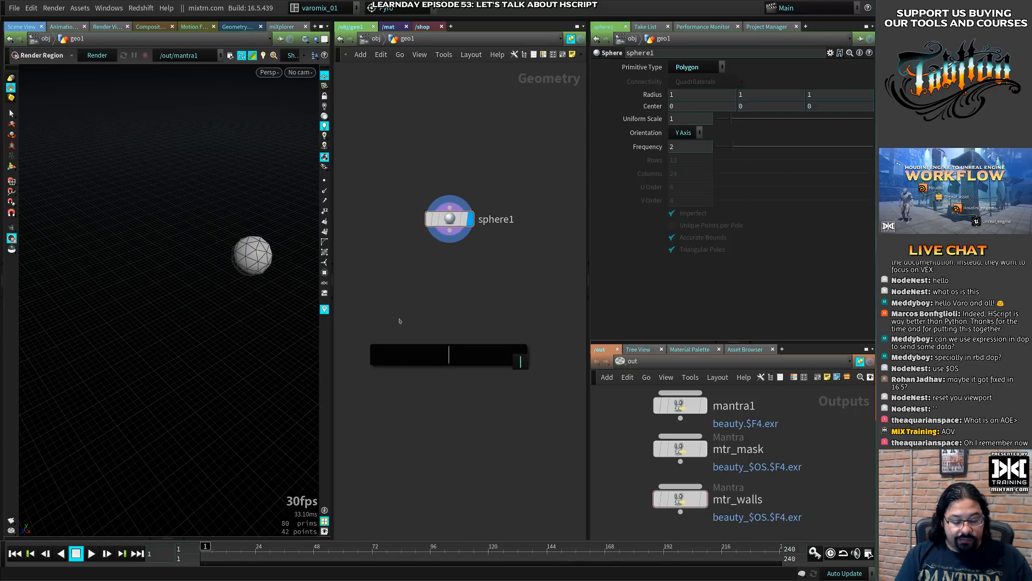
type("robe")
key("BackSpace")
key("BackSpace")
key("BackSpace")
key("BackSpace")
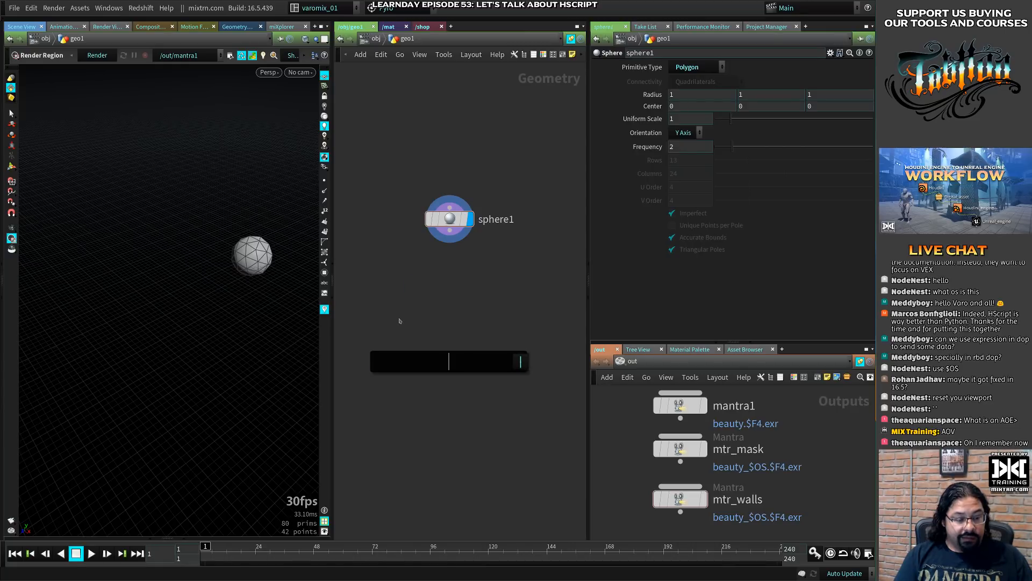
type("test")
key("Down")
key("Down")
key("Down")
key("Down")
key("Down")
key("Down")
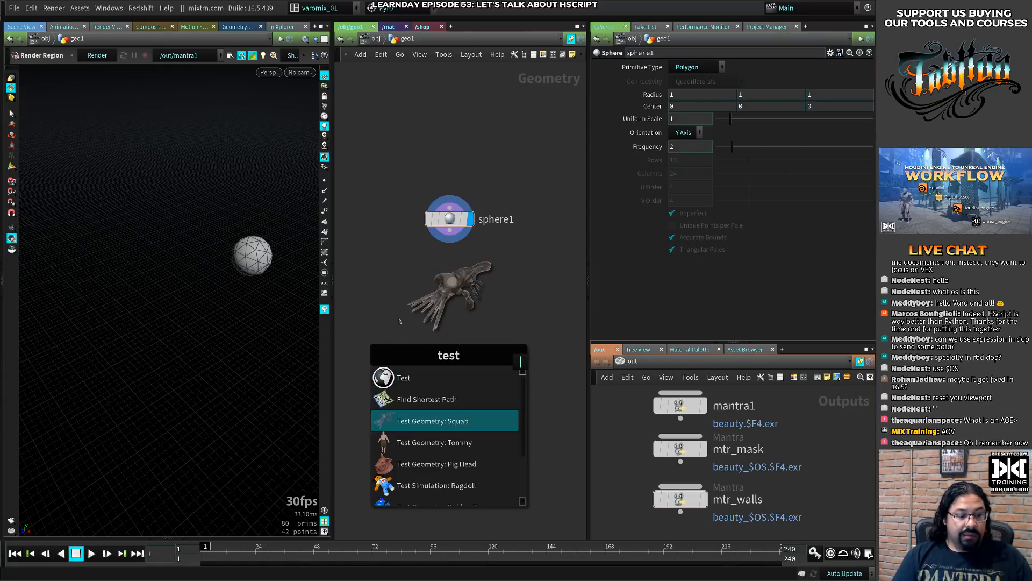
key("Return")
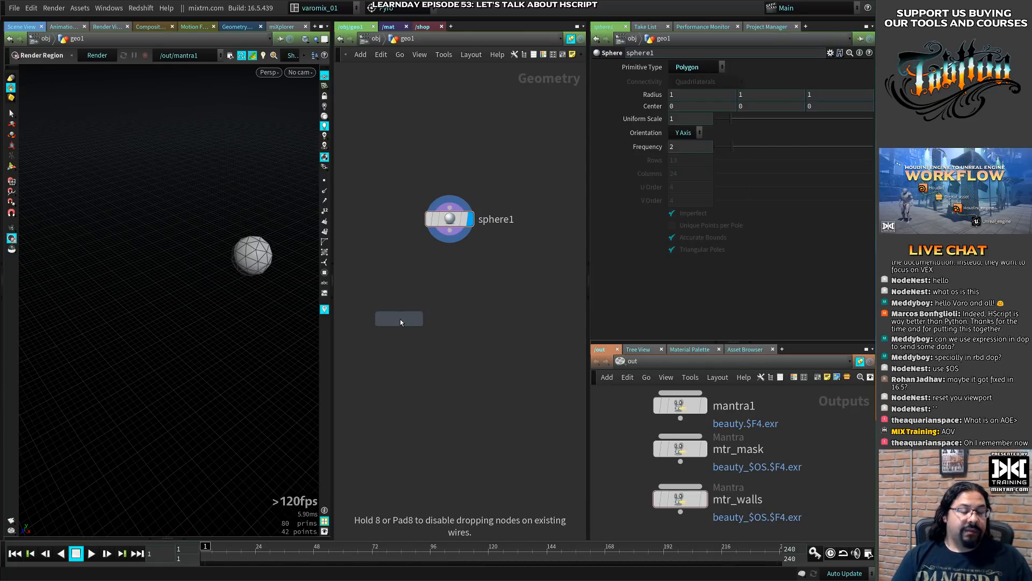
left_click(389, 171)
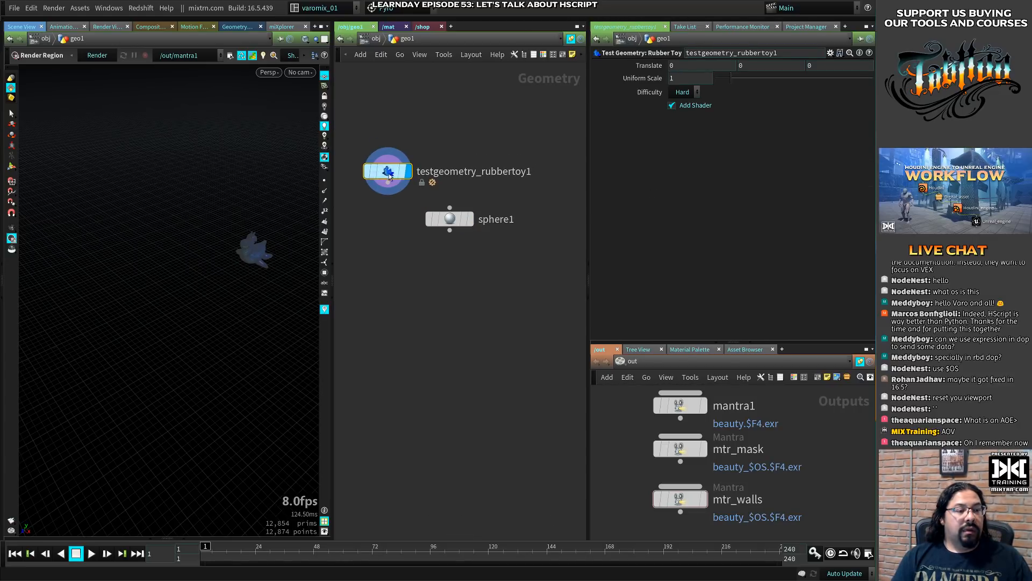
left_click_drag(461, 221, 506, 216)
- Append a Transform to the rubber toy and set its Z translation to 5.9
mouse_move(389, 176)
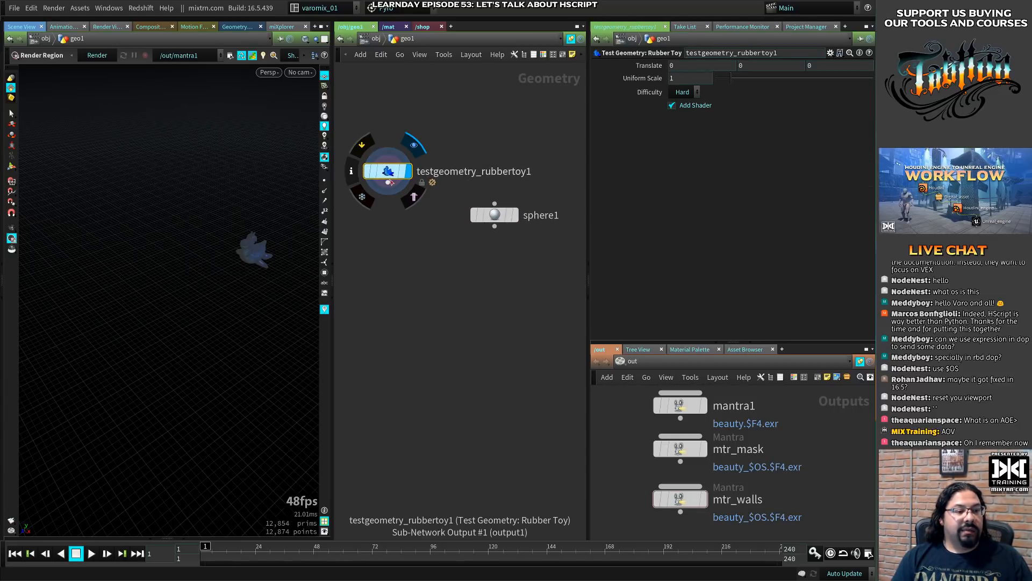
key("Tab")
type("trna")
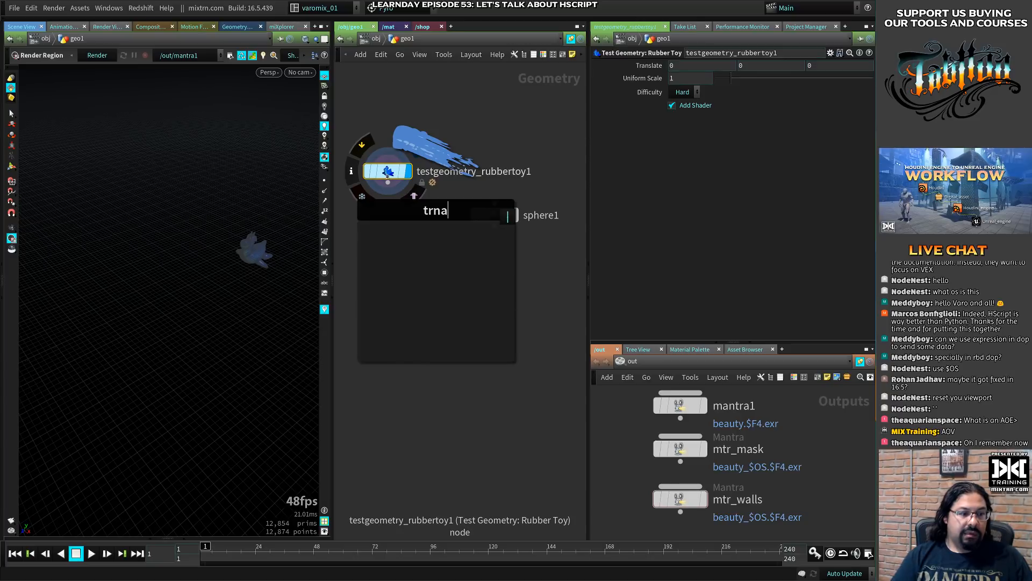
key("BackSpace")
key("BackSpace")
type("ans")
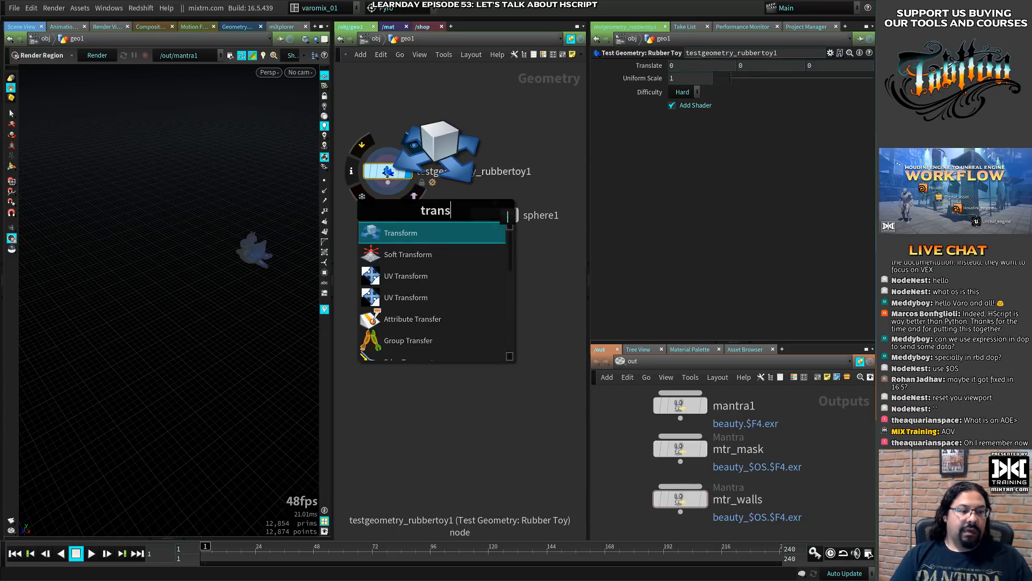
left_click(398, 233)
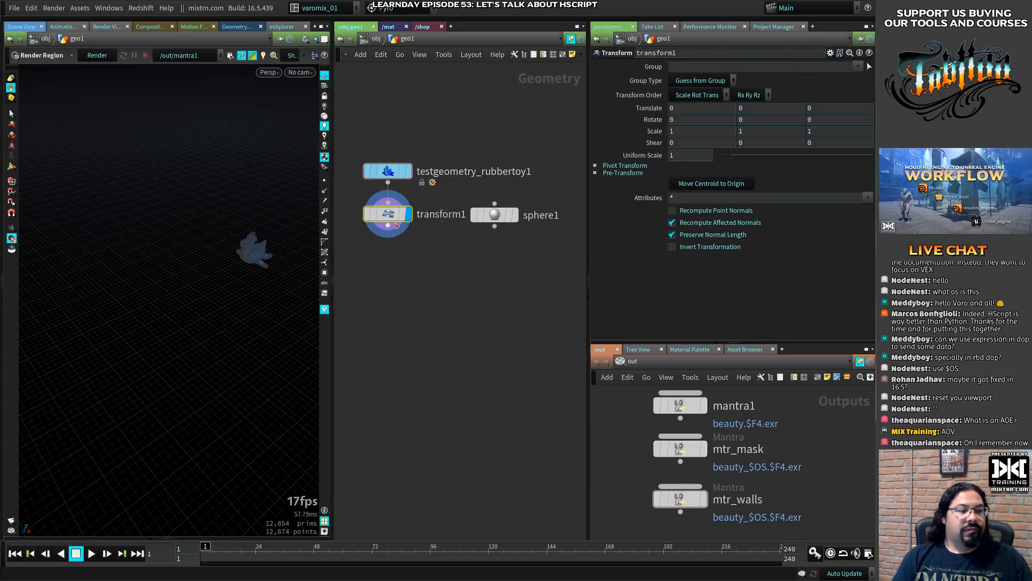
mouse_move(679, 108)
middle_mouse_down()
mouse_move(679, 83)
mouse_move(696, 95)
mouse_move(680, 107)
middle_mouse_up()
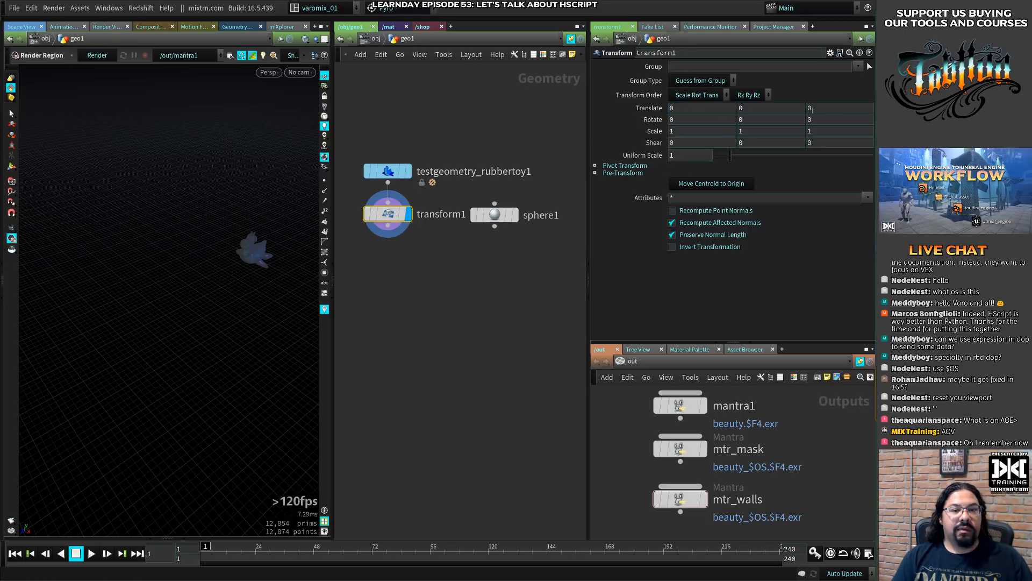
middle_click_drag(811, 109, 841, 91)
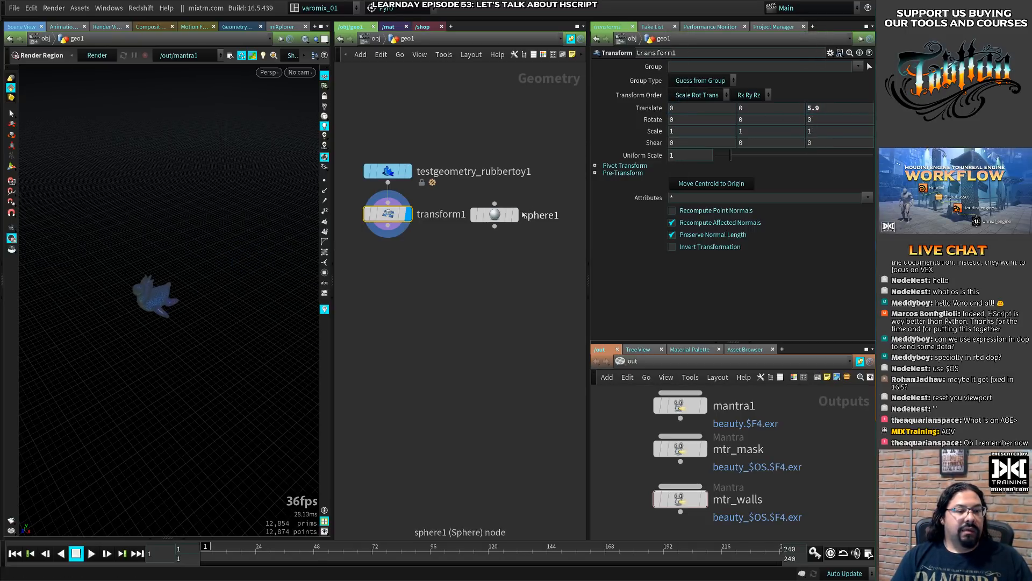
- Display sphere1 together with the moved rubber toy to compare their positions, and space sphere1 away from transform1
left_click(515, 215)
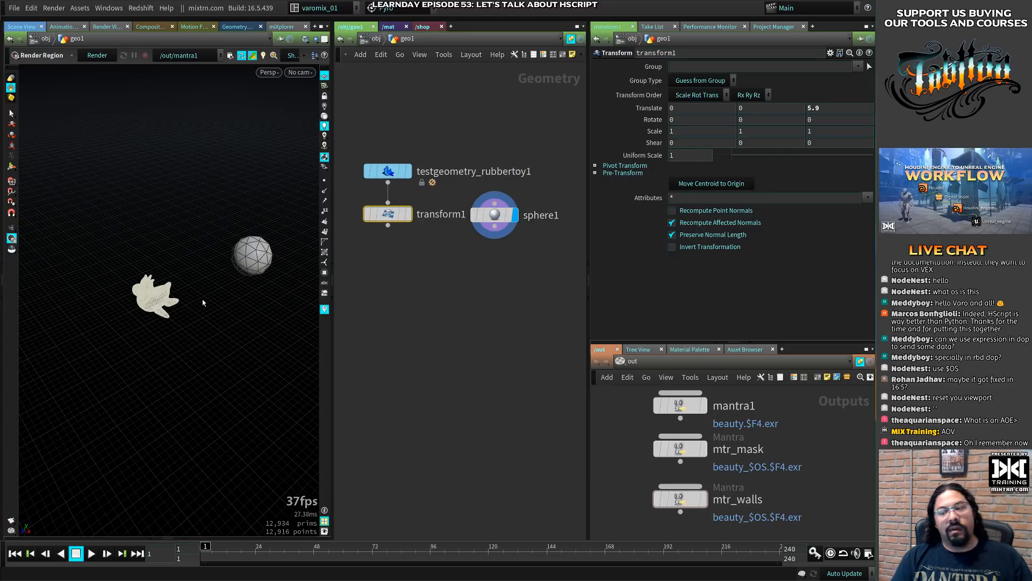
middle_click_drag(203, 307, 207, 320, "alt")
right_click_drag(208, 320, 260, 311, "alt")
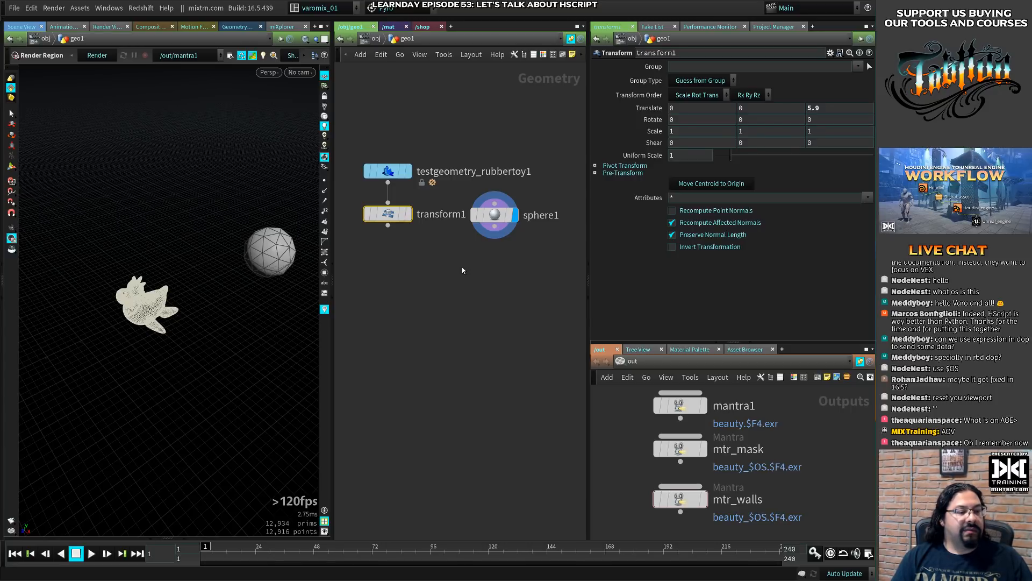
left_click(515, 218)
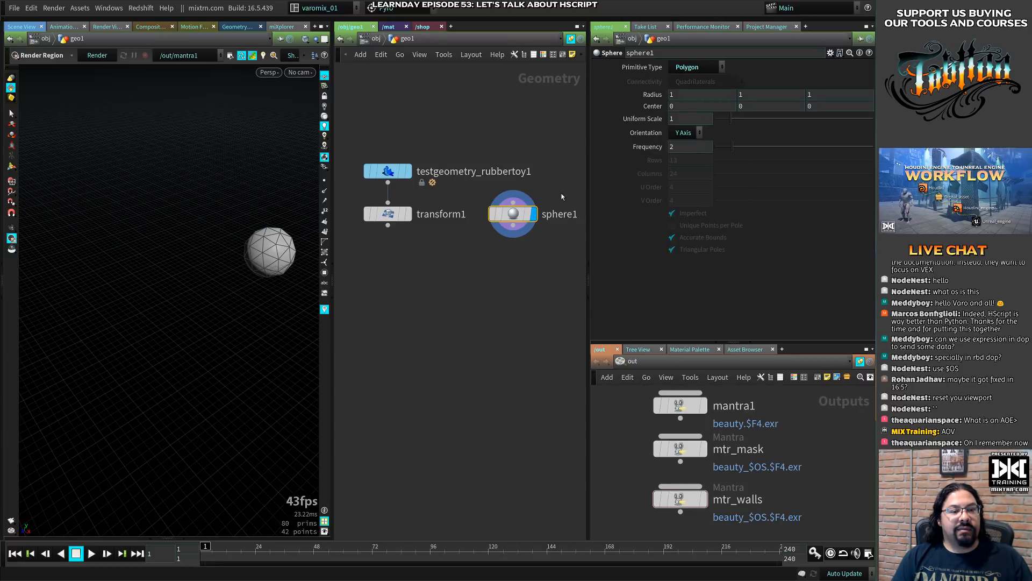
- Append a Transform beneath sphere1 and shift both nodes up slightly
key("Tab")
type("trna")
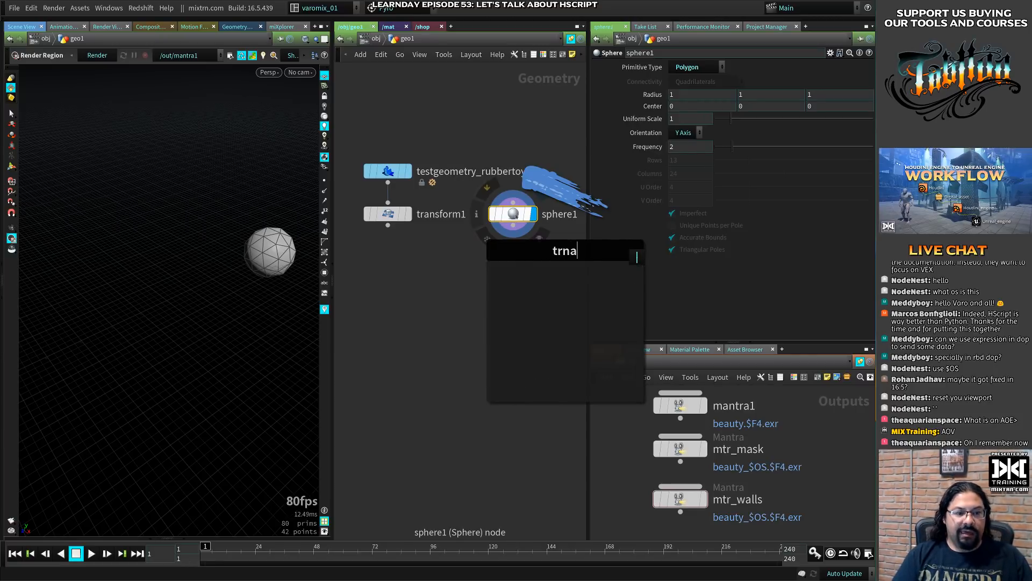
key("BackSpace")
key("BackSpace")
type("ans")
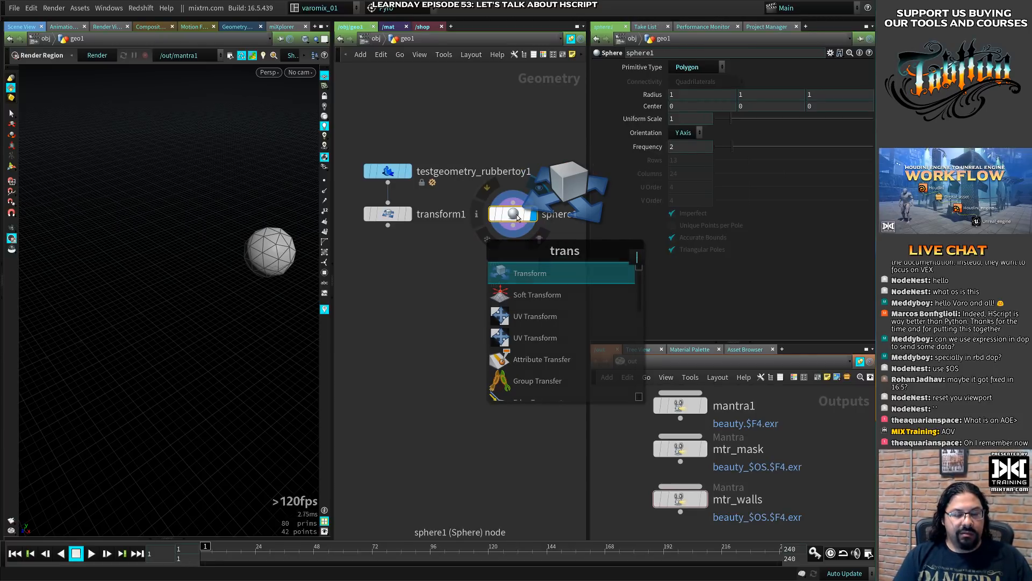
key("Return")
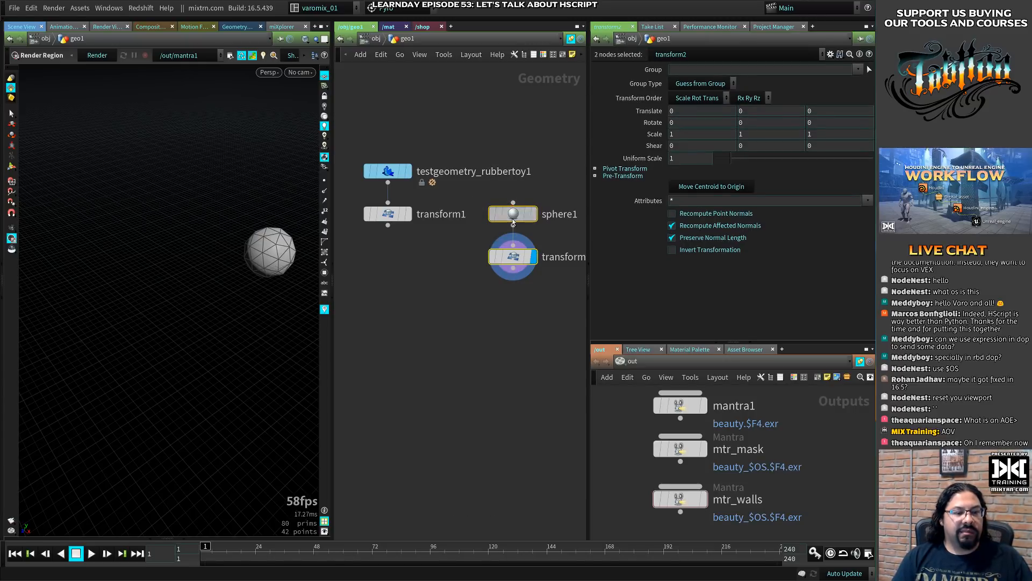
left_click_drag(513, 221, 516, 202)
- Template transform1 and display the sphere's transform2
left_click(409, 214)
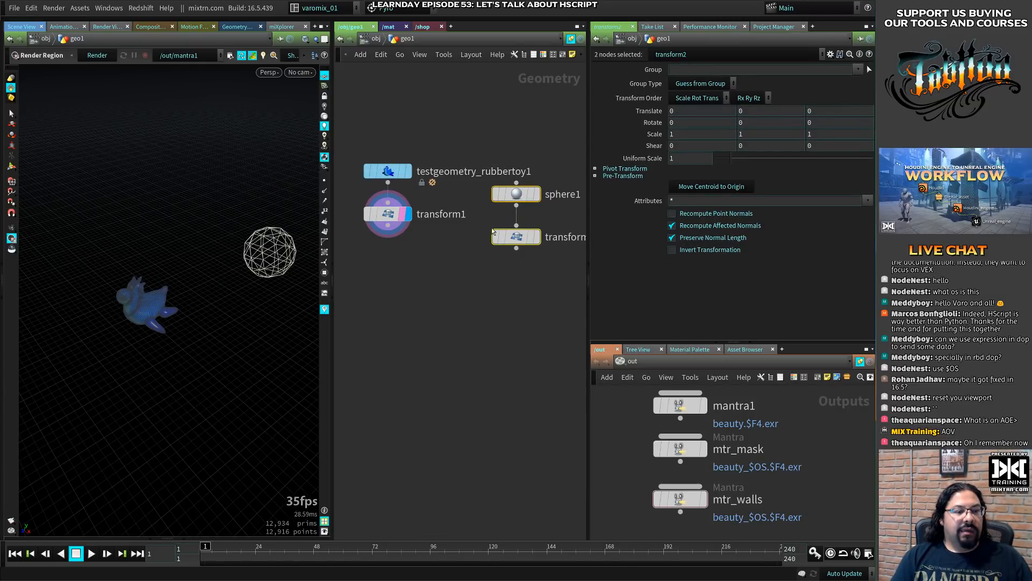
left_click(536, 237)
- Set transform2's X translation to the expression centroid("../transform1/", 0)
left_click(515, 237)
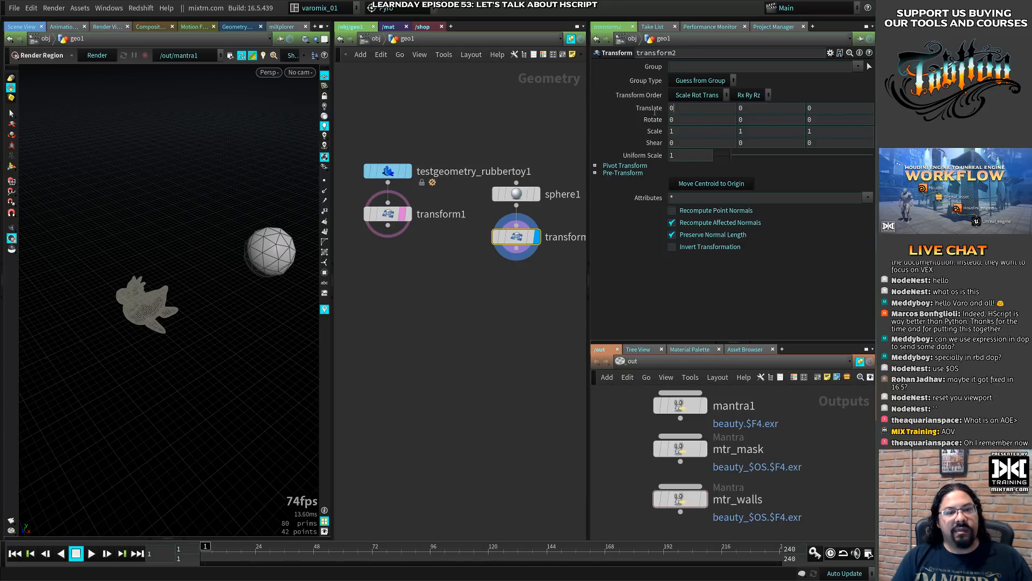
type("centro")
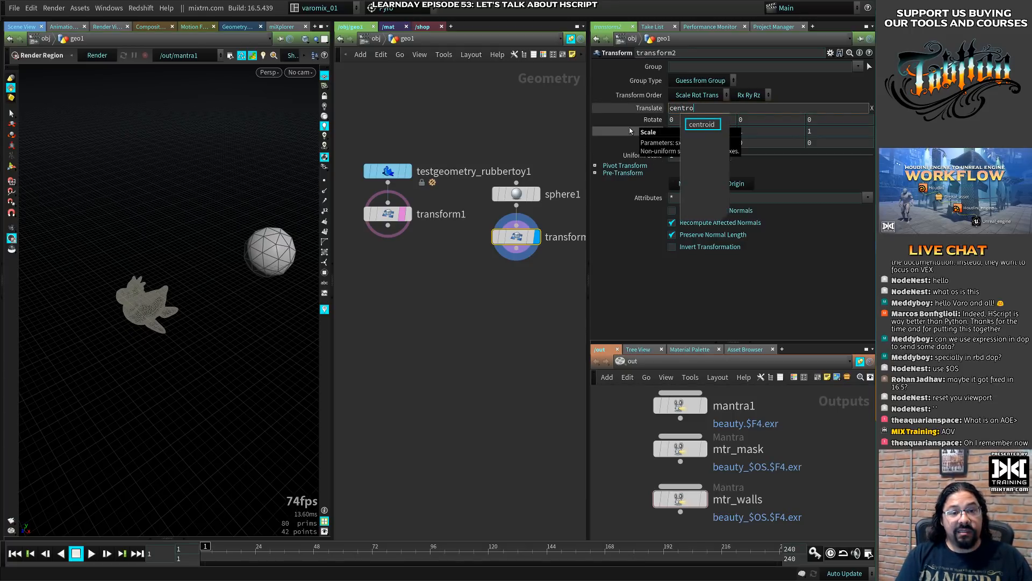
type("id(")
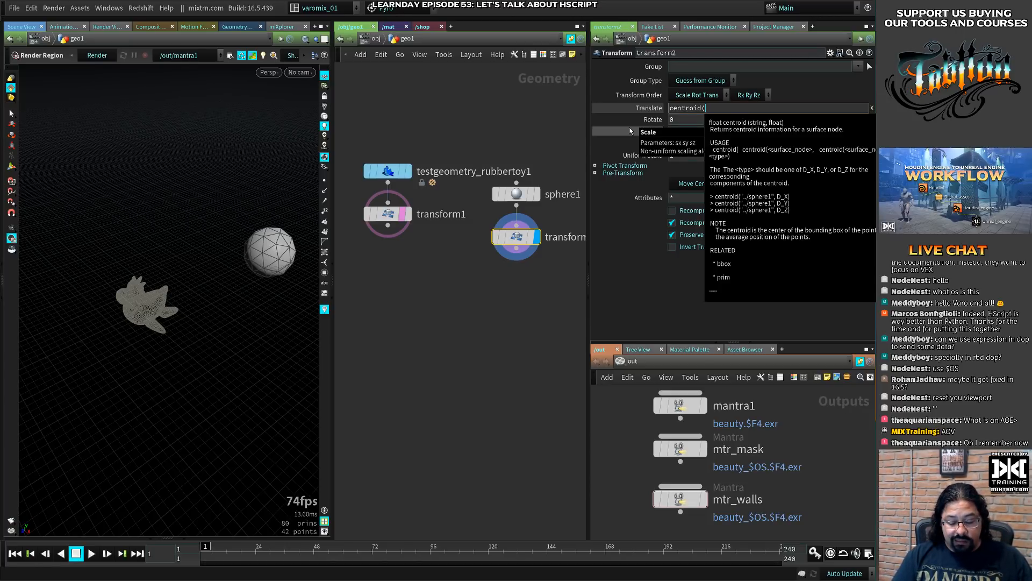
type("\"../trn")
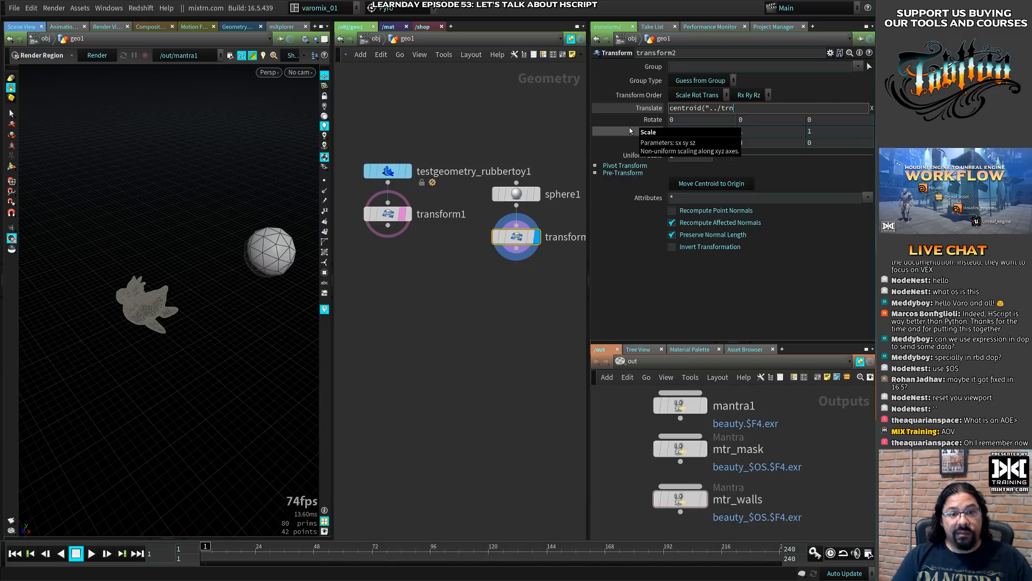
key("BackSpace")
key("Down")
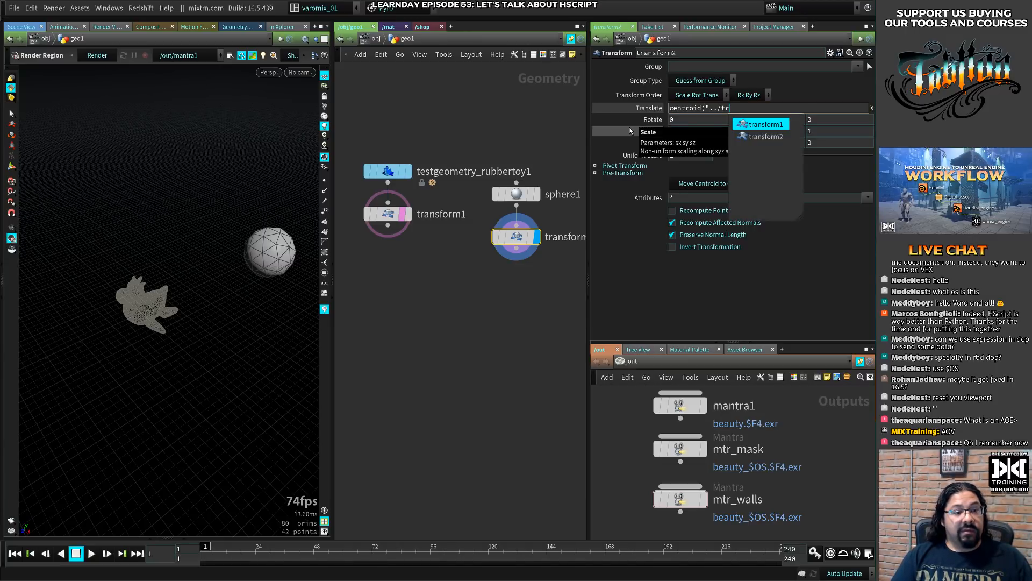
key("Tab")
type("\"")
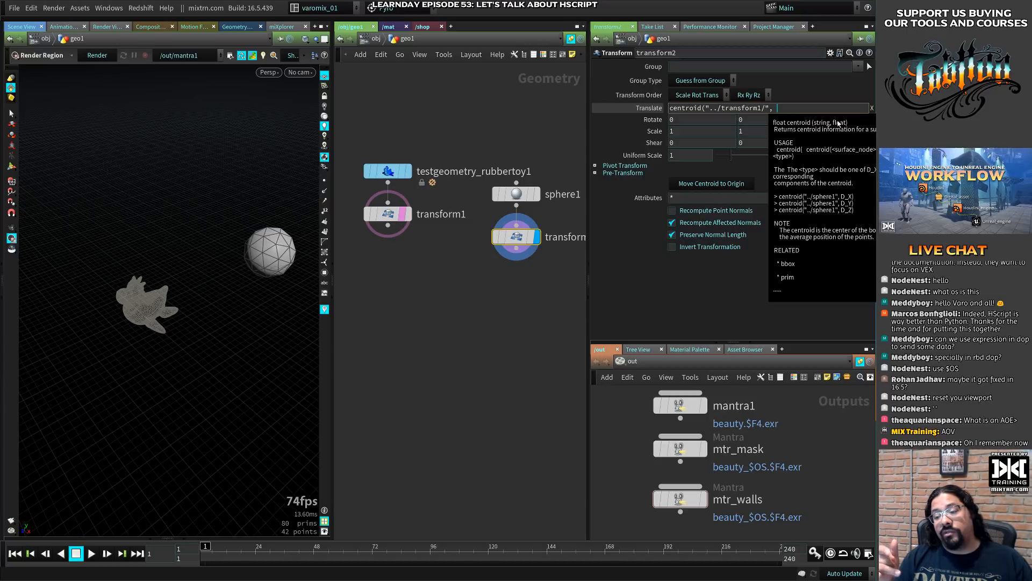
type("0)")
key("Return")
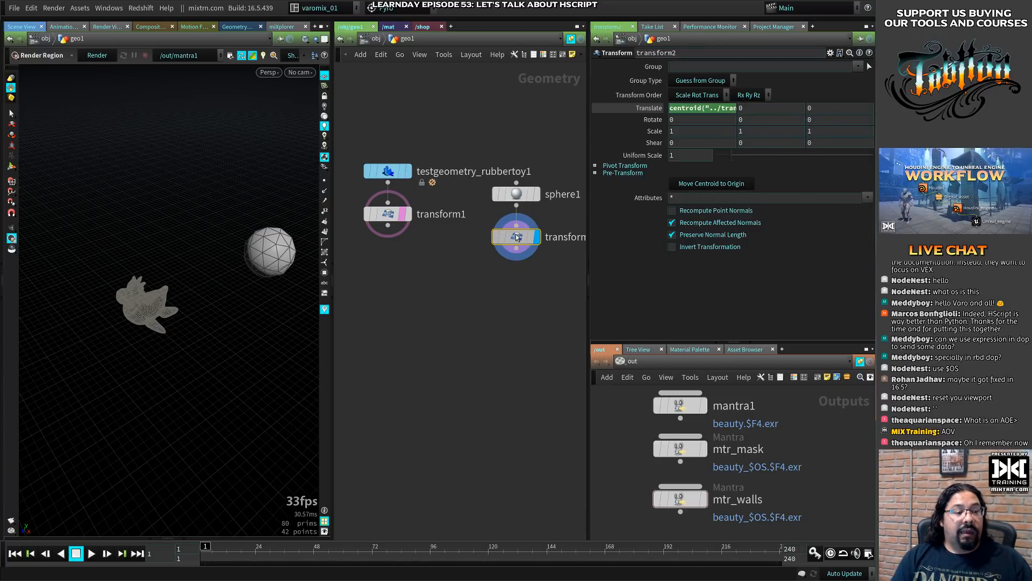
- Copy the centroid expression into transform2's Y translation and change its component argument to 1
left_click_drag(229, 279, 245, 339, "alt")
left_click(717, 109)
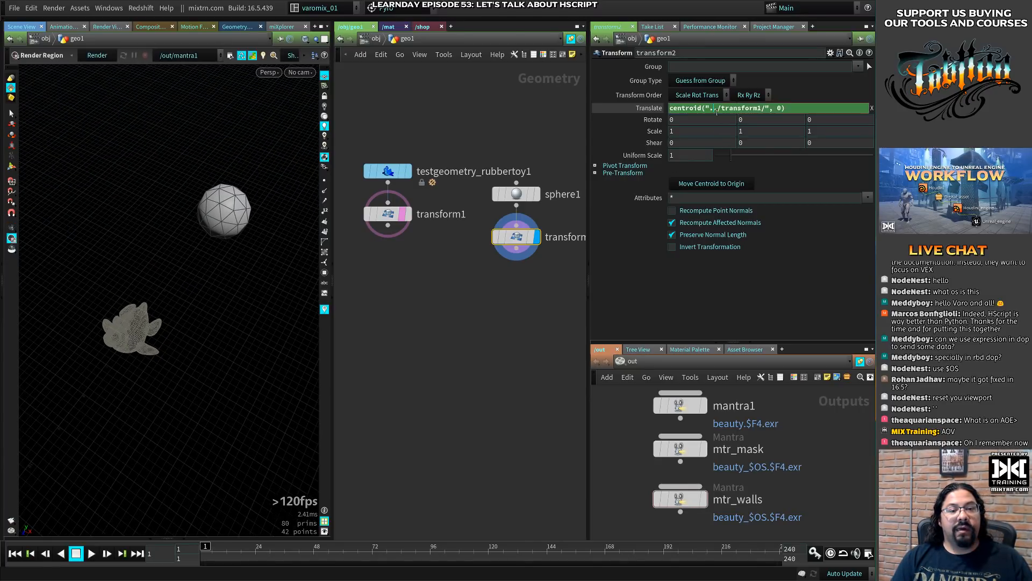
key("Tab")
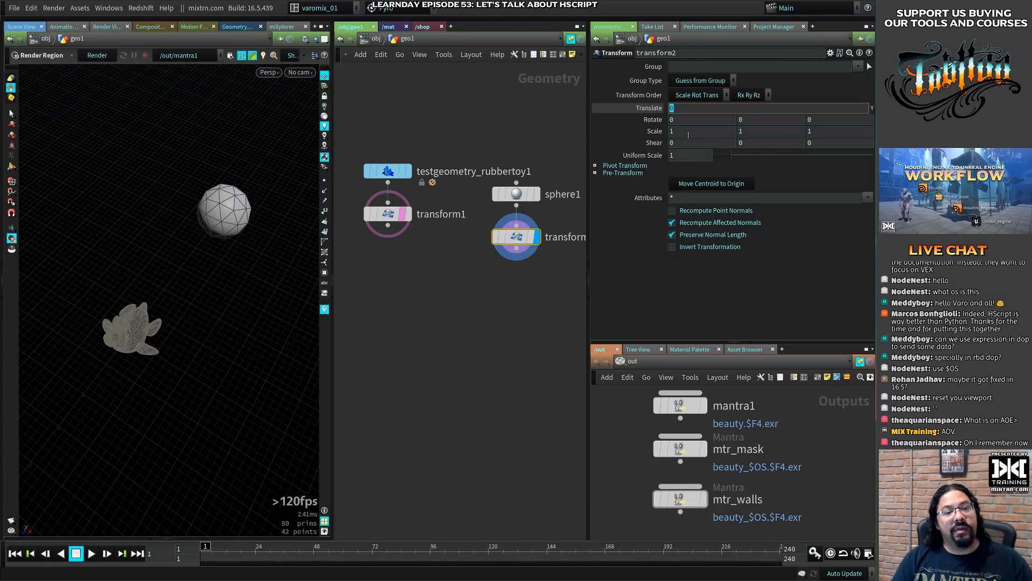
type("centroid(\"../transform1/\", D_X)")
double_click(779, 108)
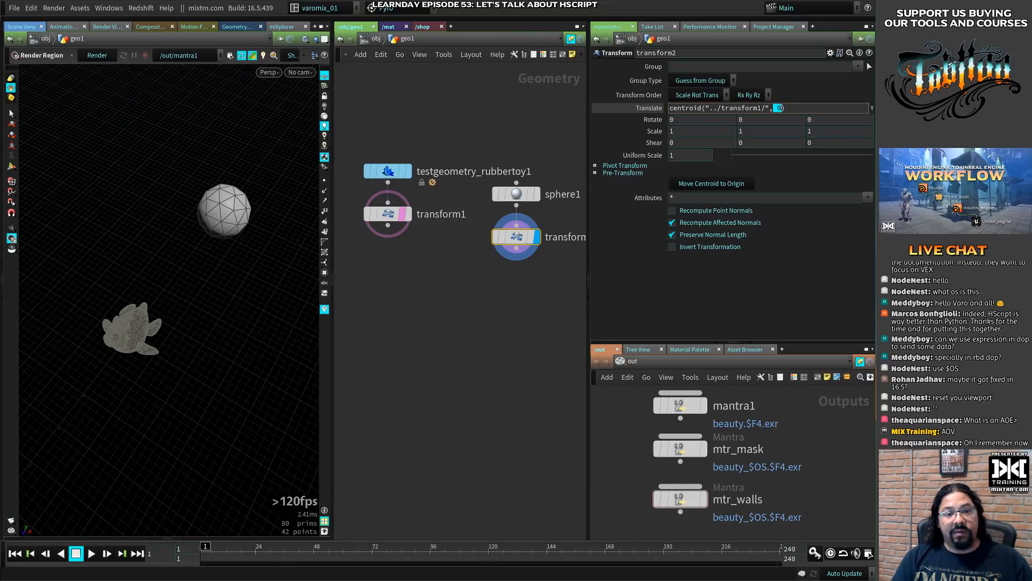
type("1")
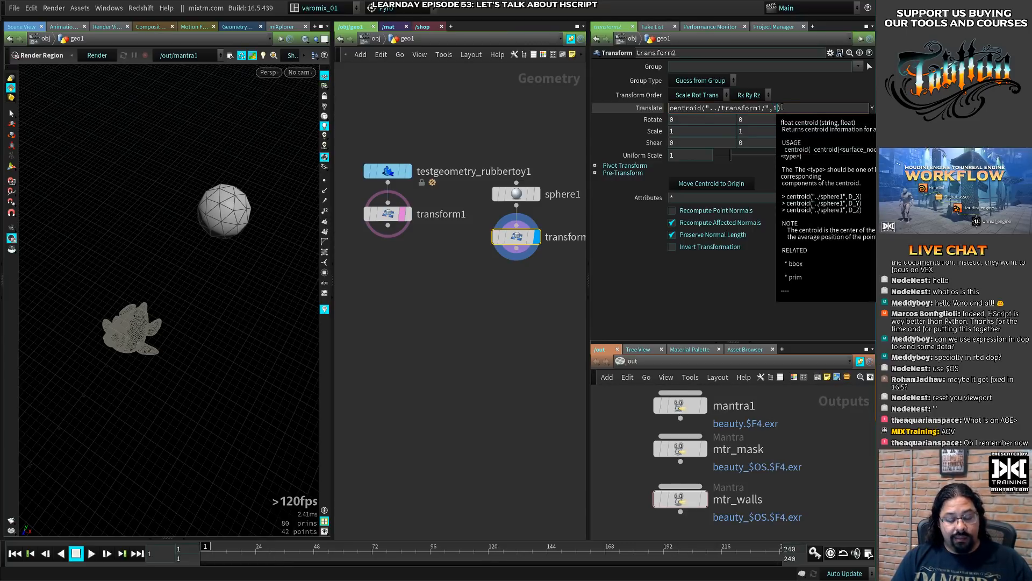
- Set transform2's Z translation to centroid("../transform1/", 2) and reduce its uniform scale to 0.34
key("Tab")
type("centroid(\"../transform1/\", 1)")
double_click(779, 108)
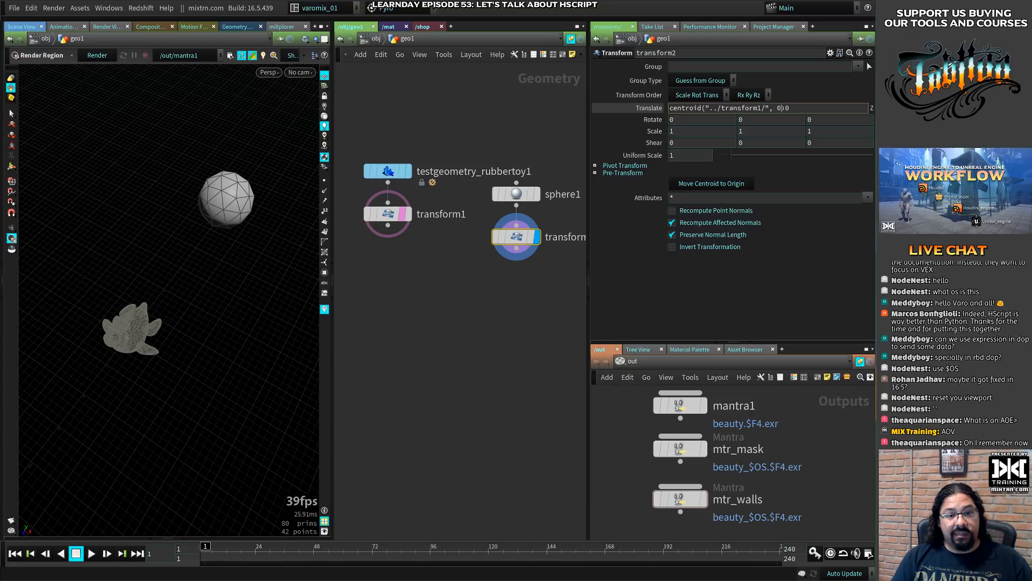
type("2")
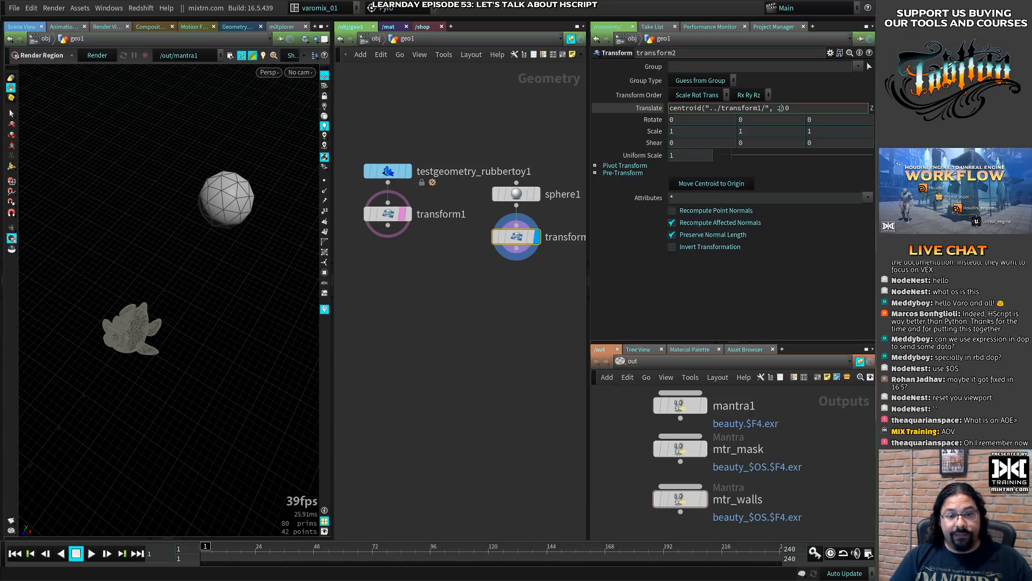
key("Return")
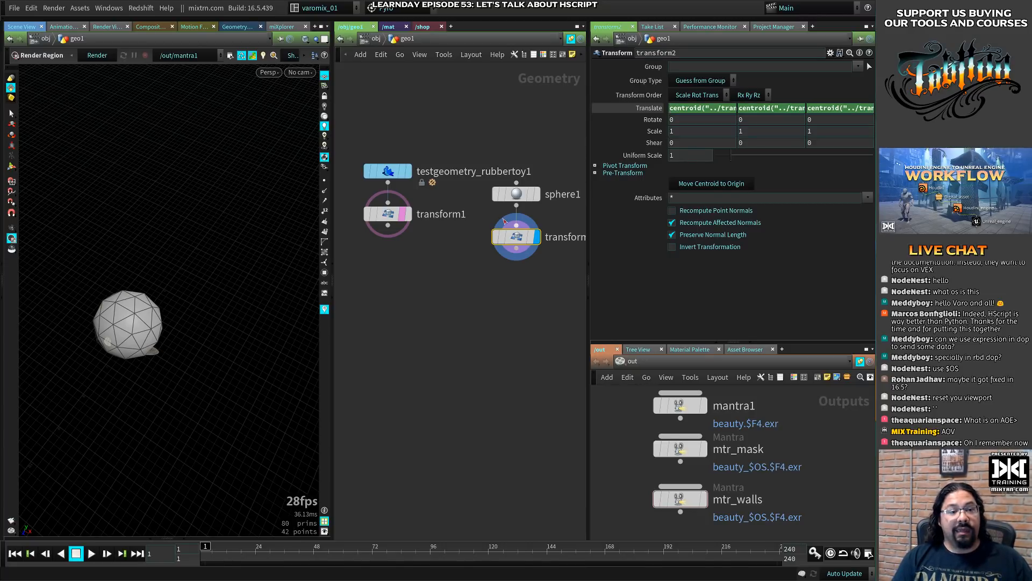
left_click_drag(181, 344, 170, 358, "alt")
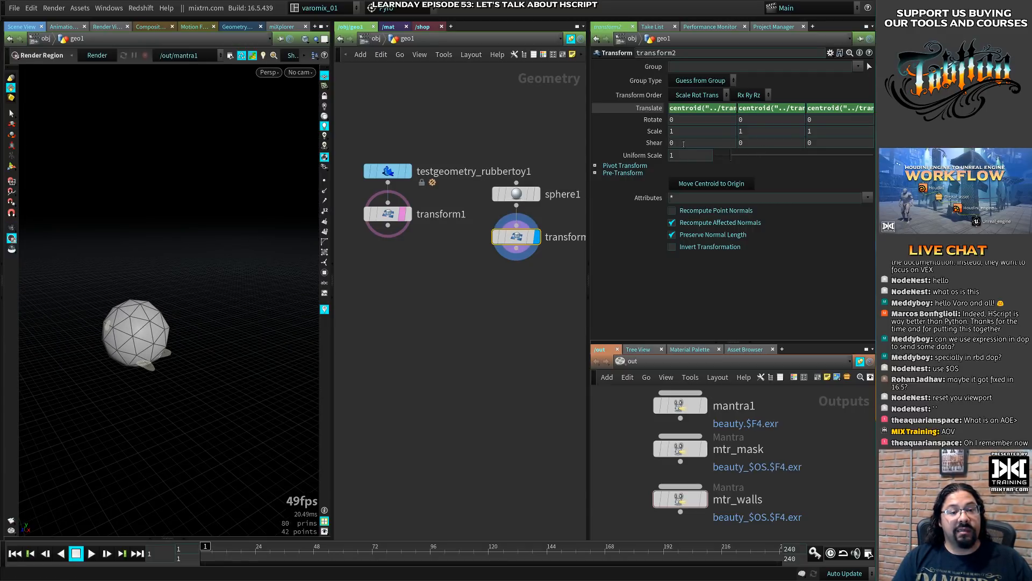
left_click_drag(730, 156, 722, 159)
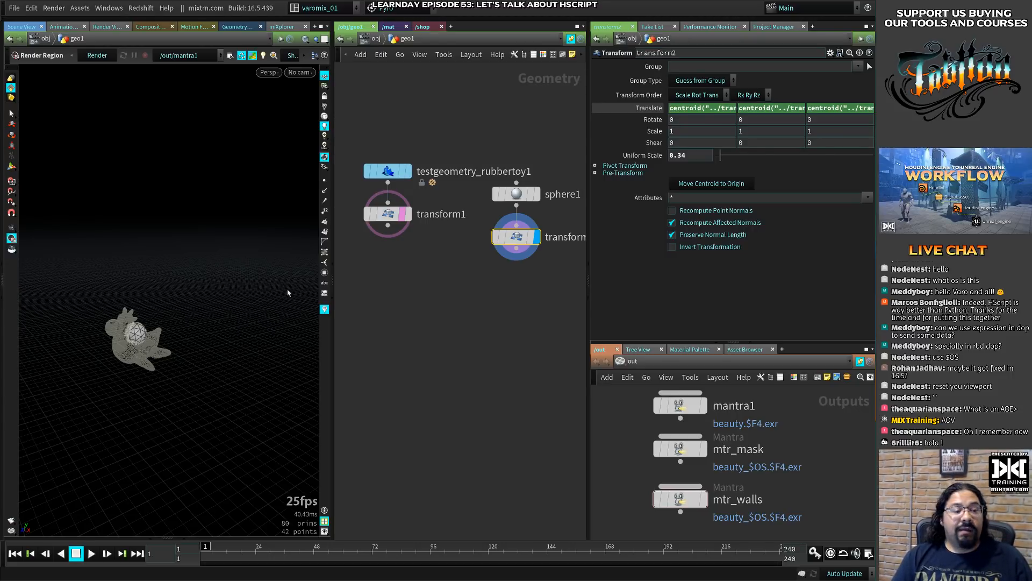
- Try repositioning the rubber toy with transform1's viewport handles to test the sphere's centroid link, and undo the changes
left_click(388, 211)
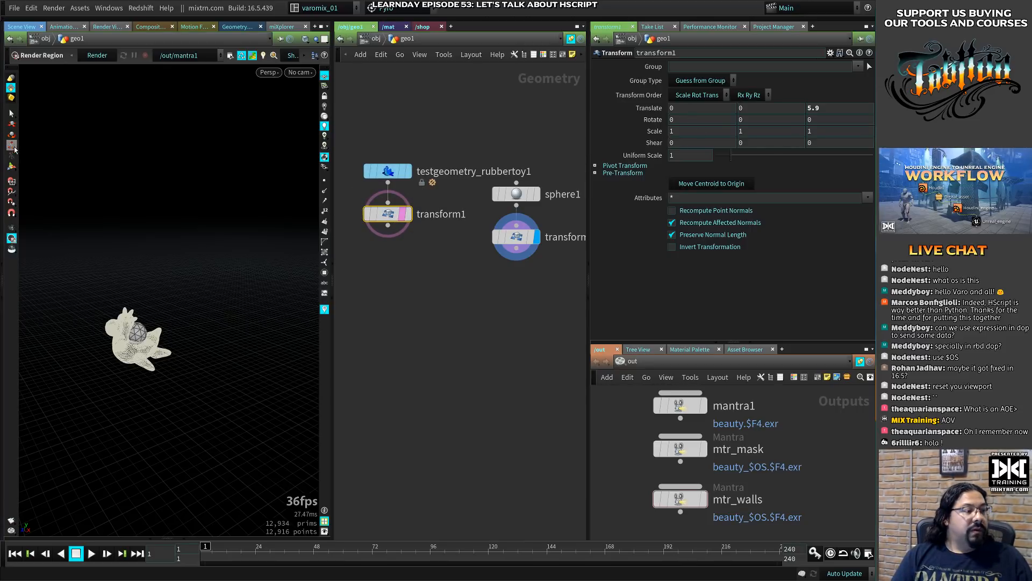
left_click(11, 167)
left_click_drag(122, 356, 133, 355)
key("ctrl+z")
left_click_drag(224, 341, 161, 350, "alt")
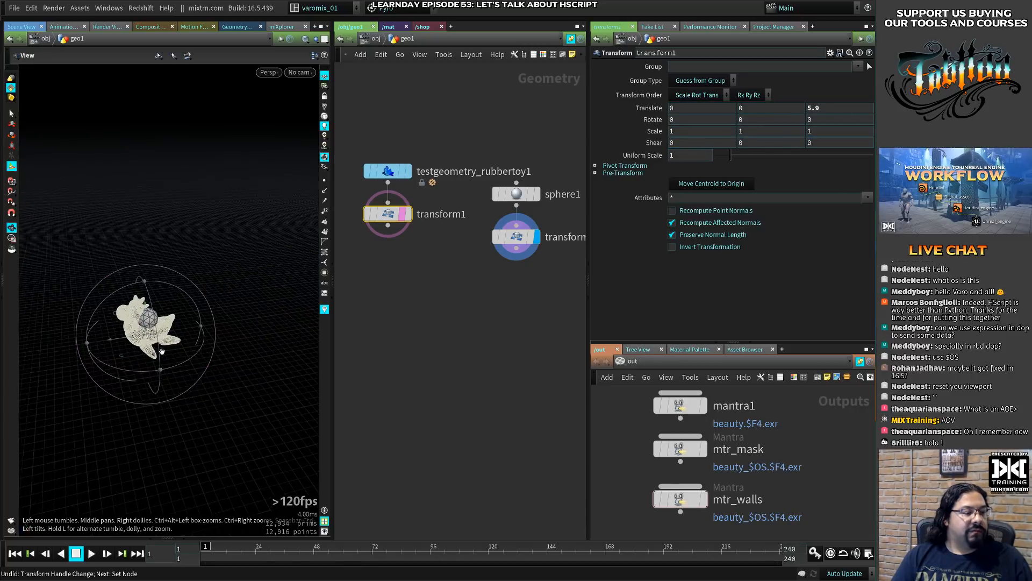
right_click_drag(161, 350, 251, 311, "alt")
middle_click_drag(251, 311, 272, 331, "alt")
left_click_drag(272, 332, 263, 301, "alt")
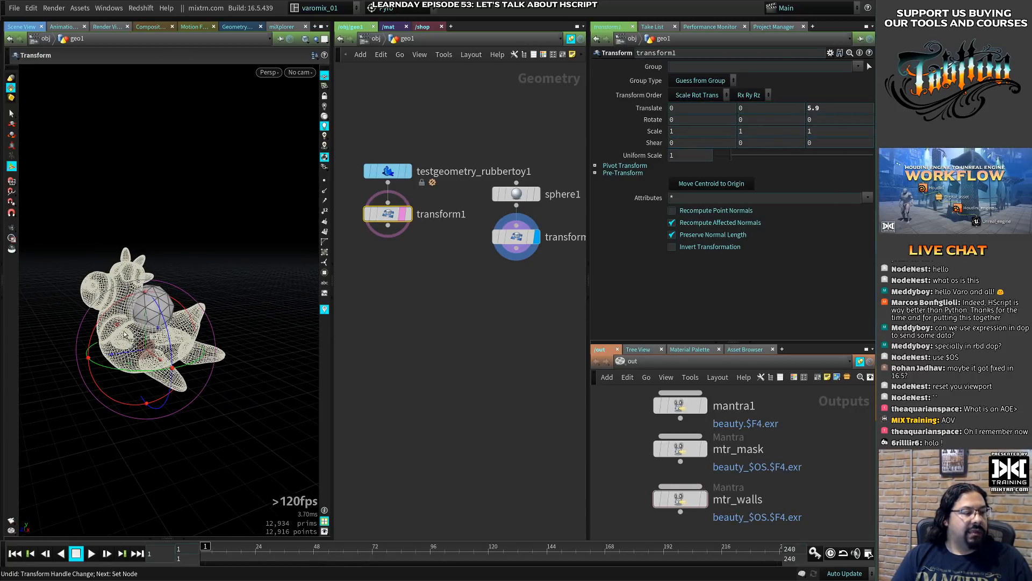
left_click_drag(116, 324, 149, 294)
key("ctrl+z")
key("ctrl+z")
key("ctrl+z")
- Delete sphere1 and its transform2 from the geometry network
middle_click_drag(474, 300, 469, 232)
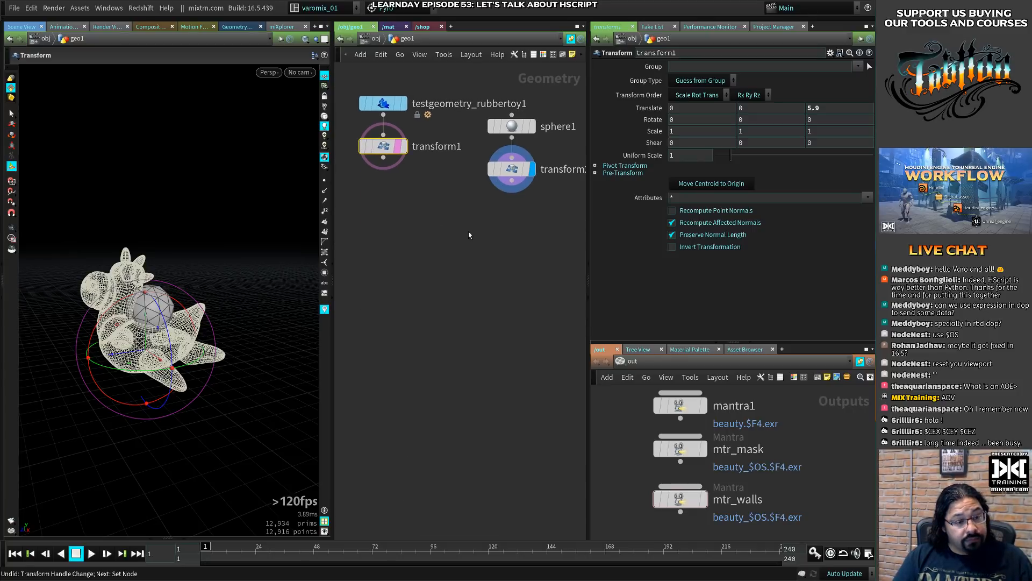
left_click(463, 244)
left_click_drag(470, 164, 523, 104)
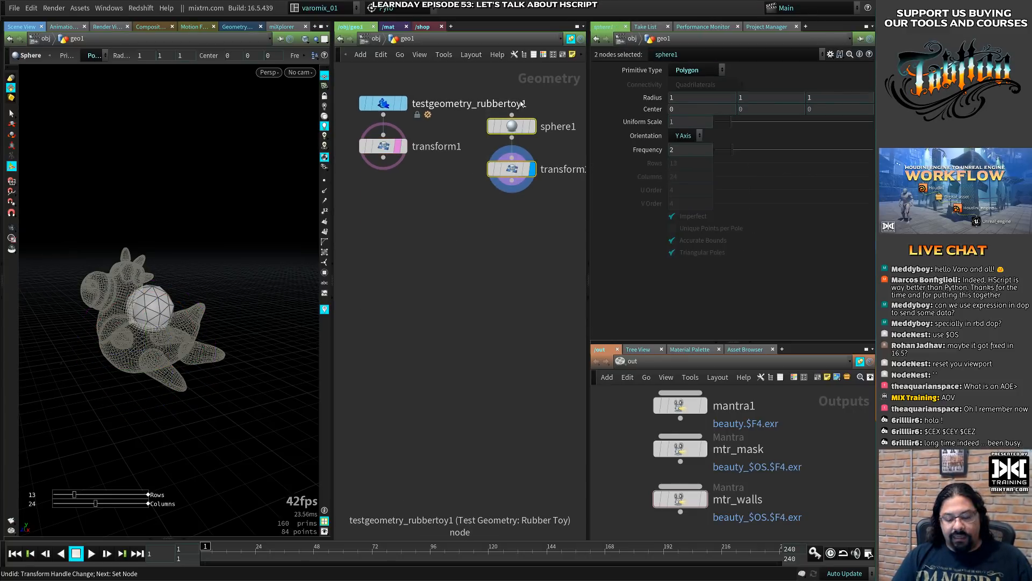
key("Delete")
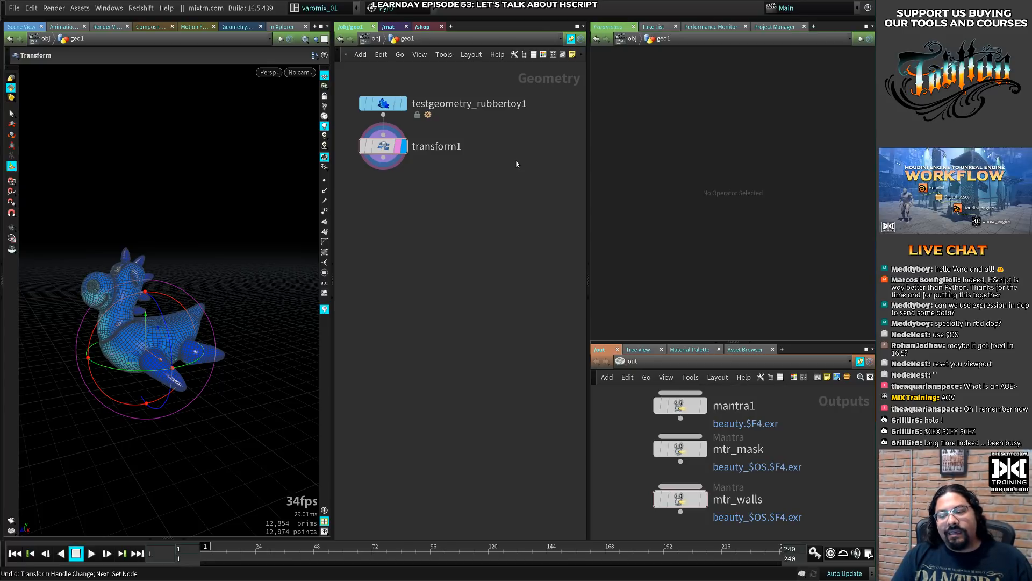
left_click(385, 147)
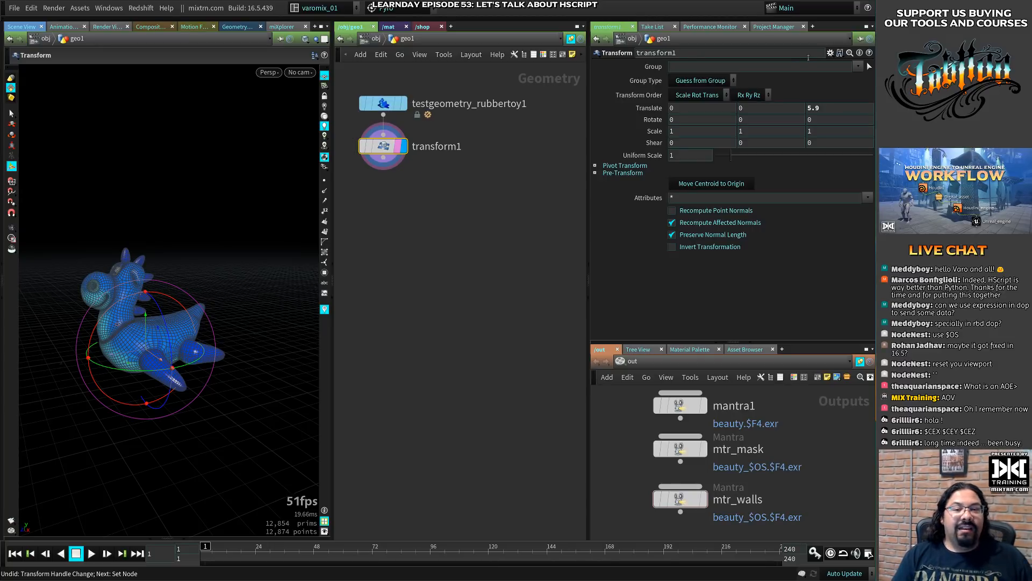
left_click(831, 53)
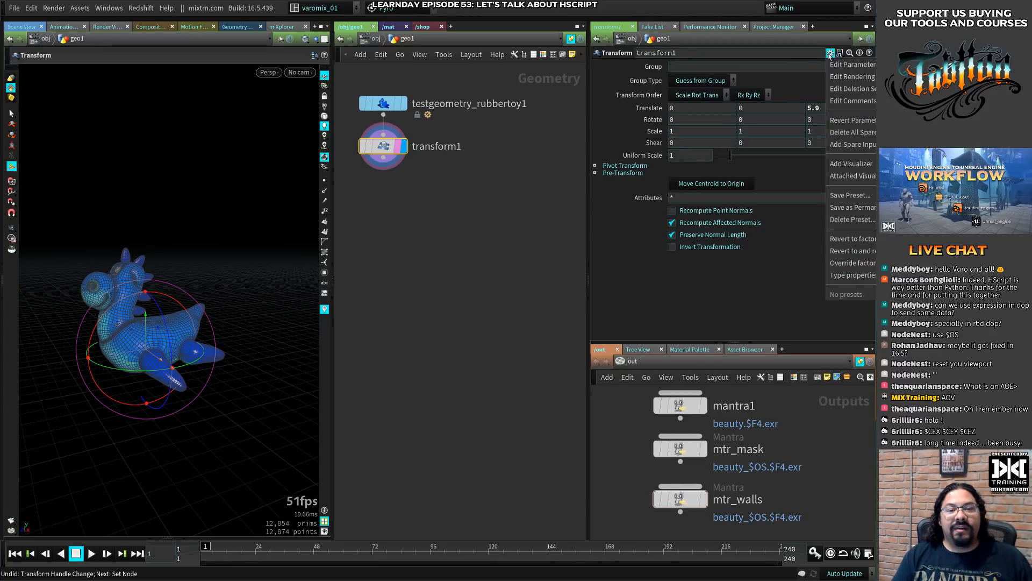
left_click(481, 296)
middle_click_drag(435, 224, 472, 246)
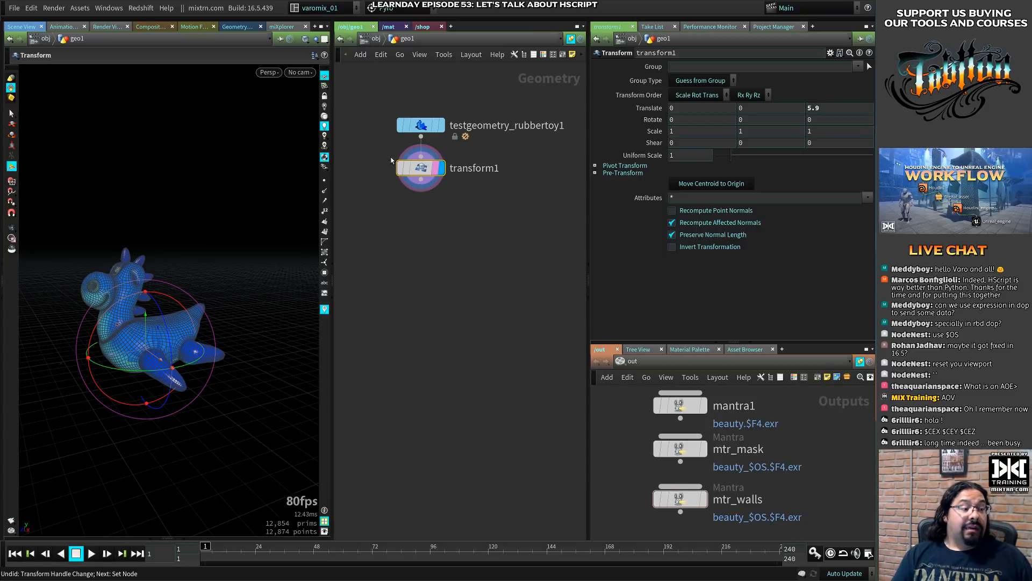
mouse_move(422, 170)
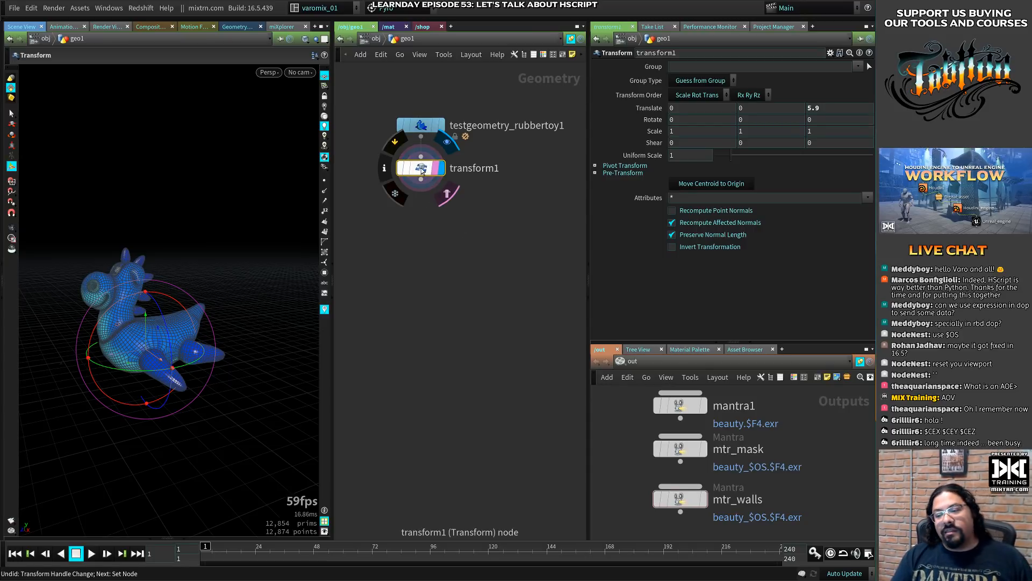
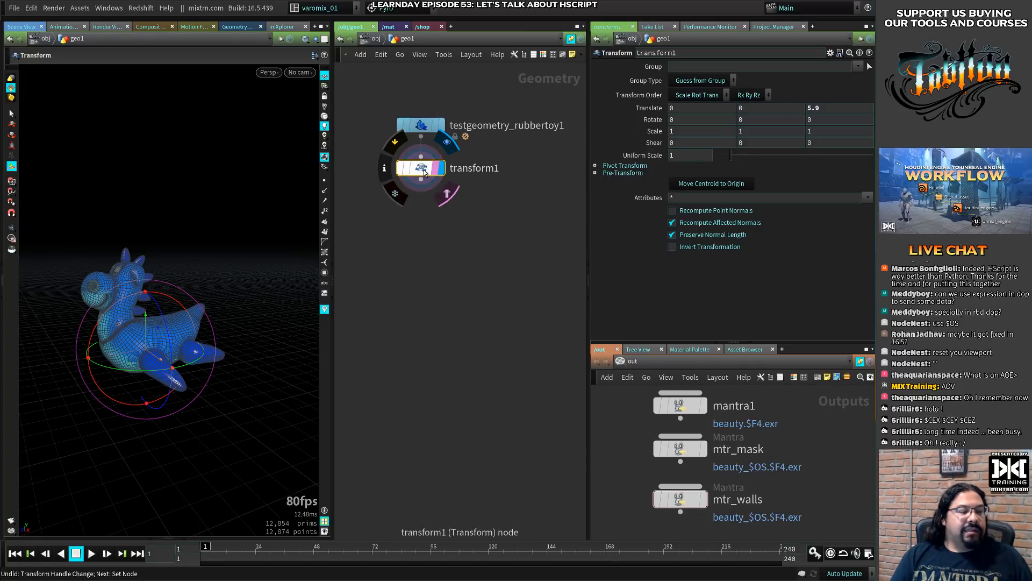
- Delete transform1 from below the rubber toy node
key("Delete")
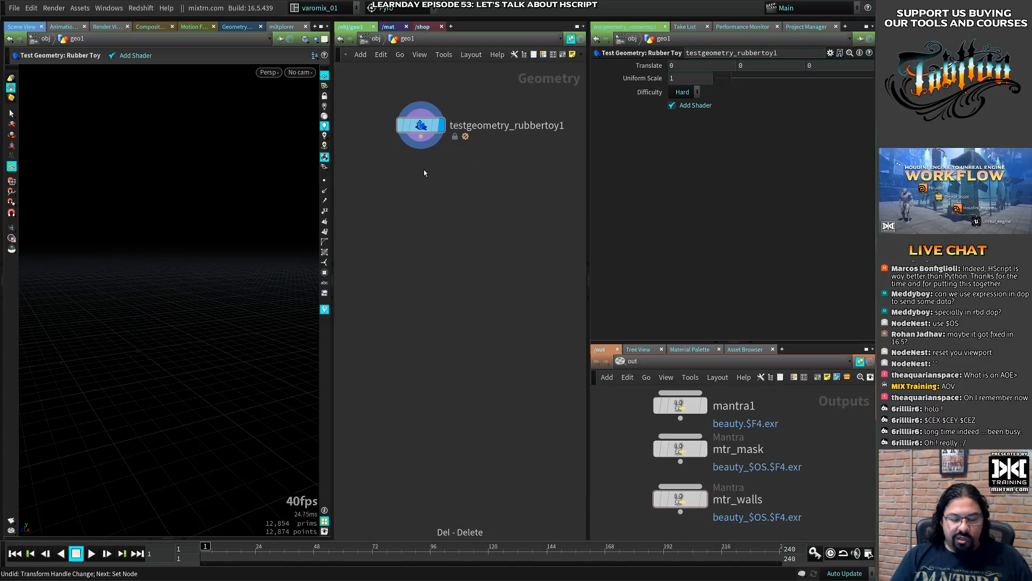
middle_click(423, 134)
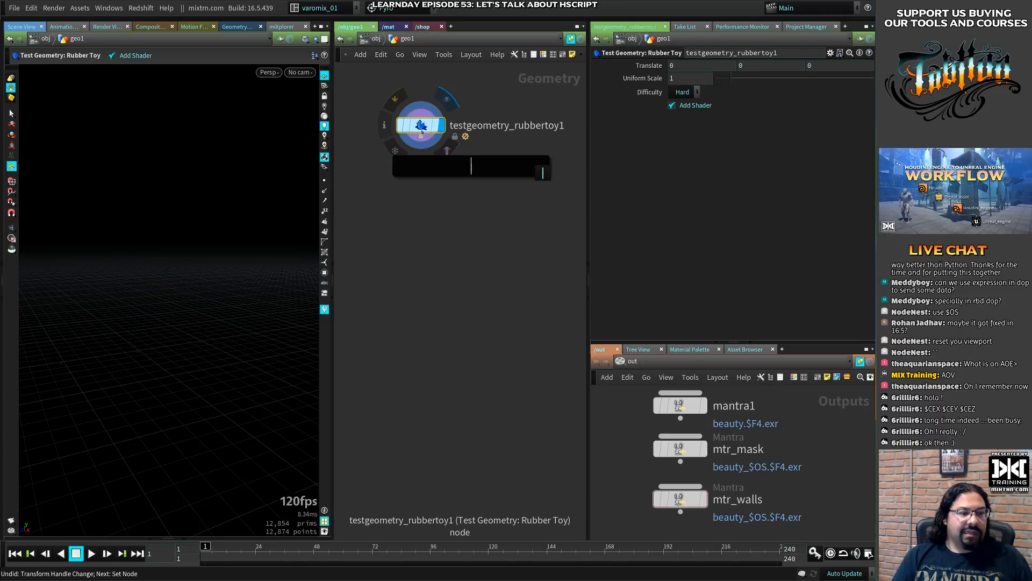
type("frac")
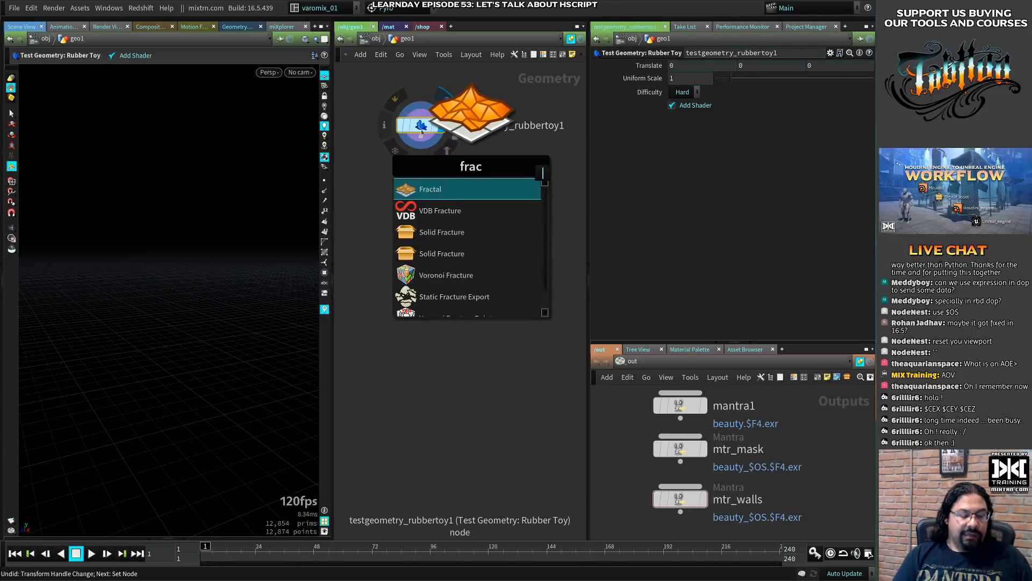
type("tu")
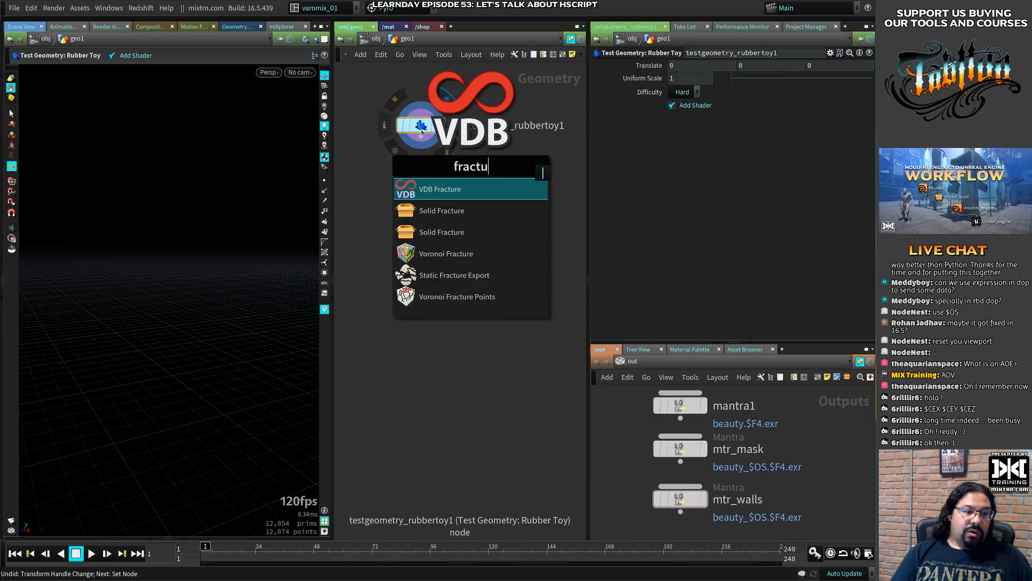
key("Down")
key("Down")
key("Down")
key("Return")
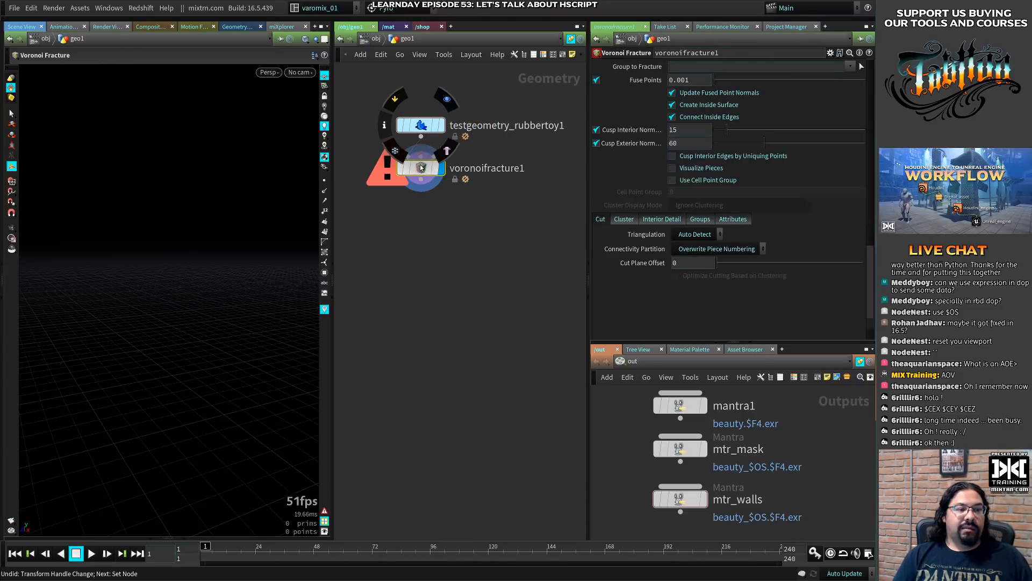
left_click_drag(423, 169, 427, 271)
key("Delete")
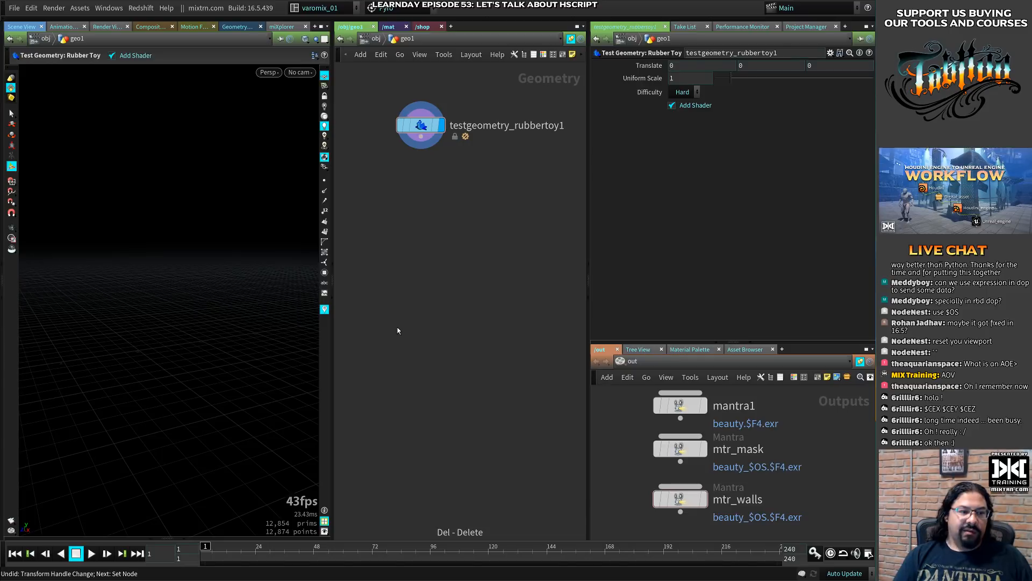
- Fracture the rubber toy with the Shatter tool and turn off Add Shader on testgeometry_rubbertoy1
left_click(372, 18)
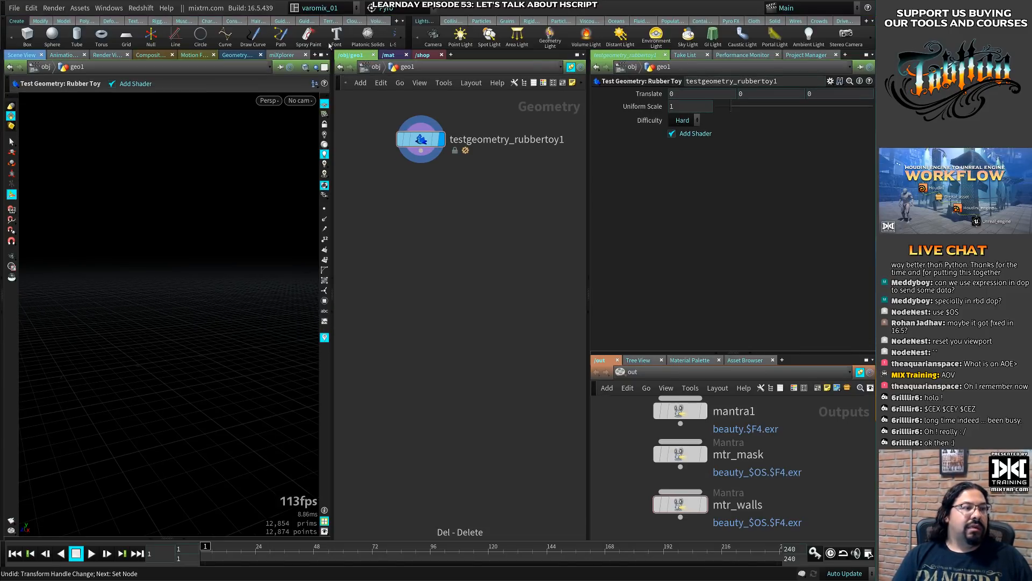
left_click(64, 20)
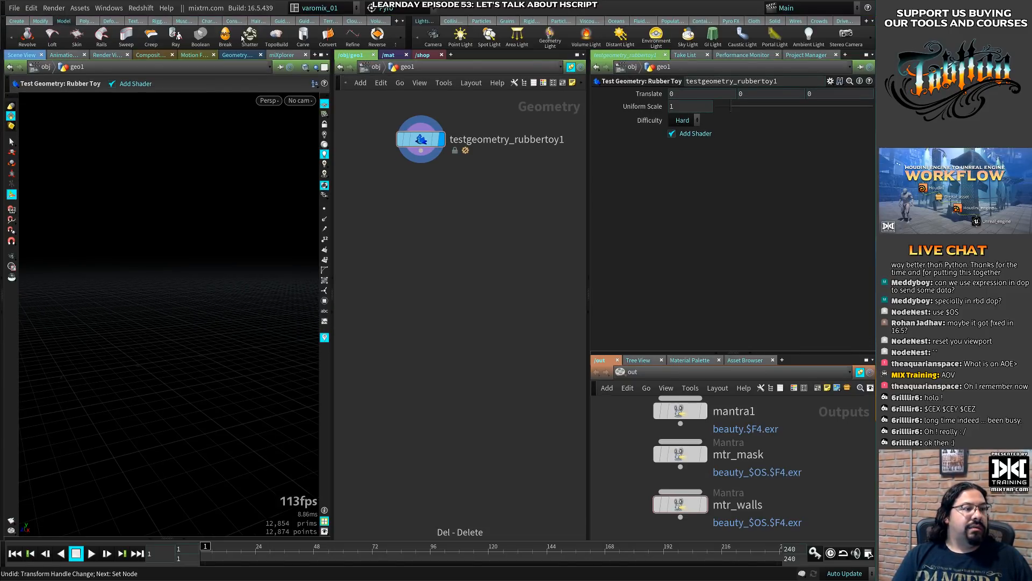
left_click(250, 39)
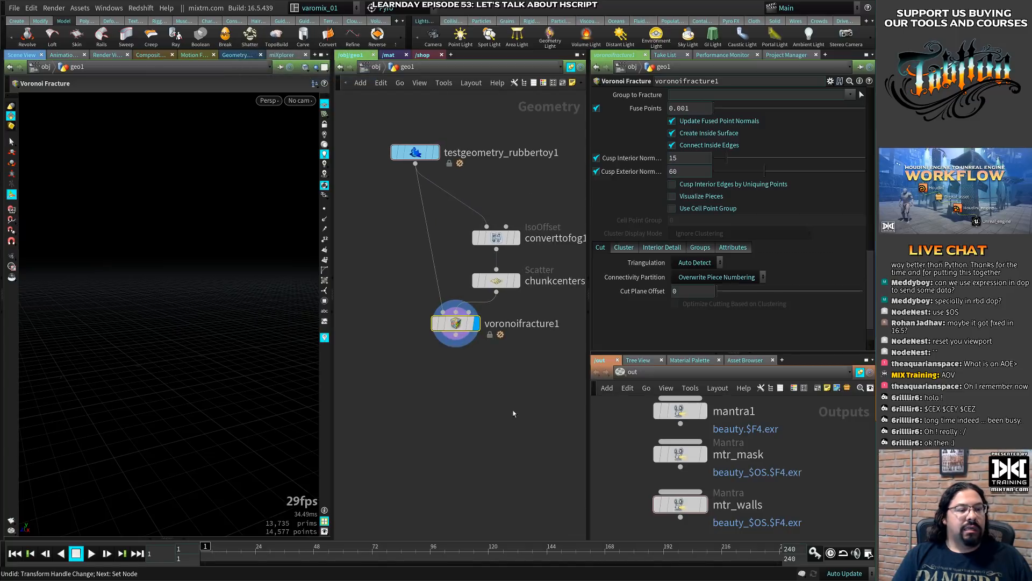
key("space+f")
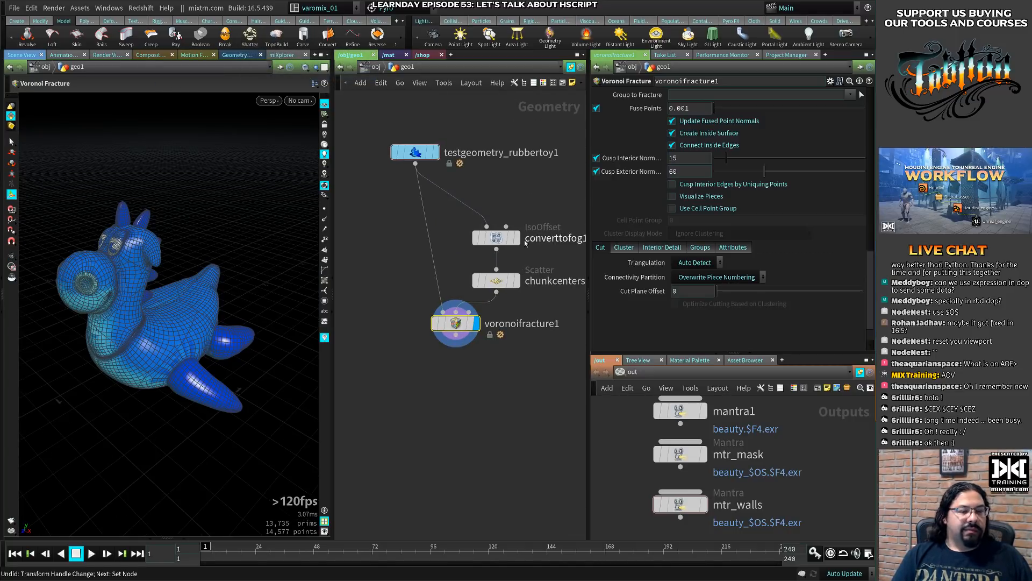
left_click_drag(465, 112, 408, 171)
left_click(710, 137)
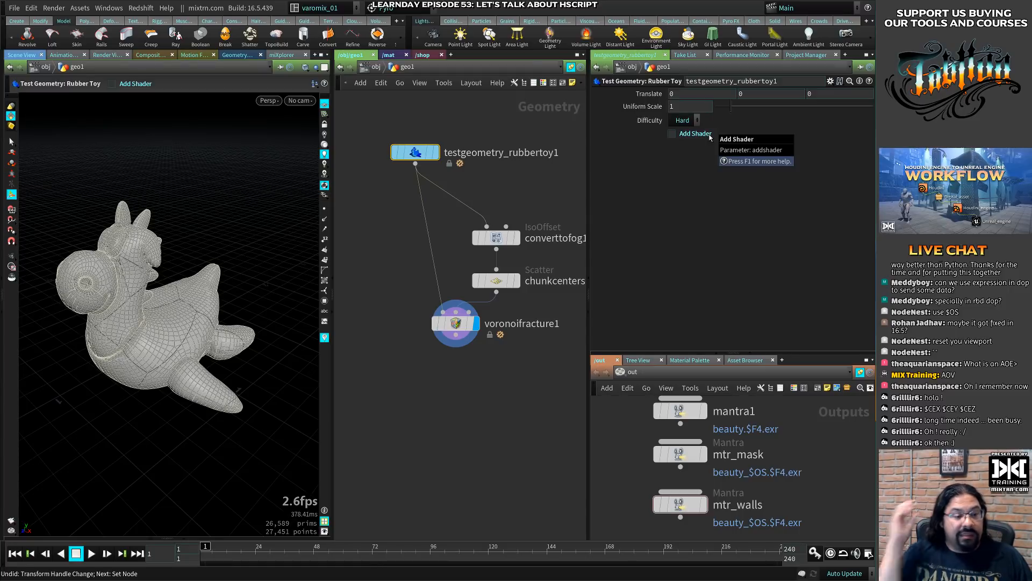
- Move voronoifracture1 below the rubber toy node and set chunkcenters' Force Total Count to 100
left_click_drag(456, 323, 421, 367)
left_click(509, 282)
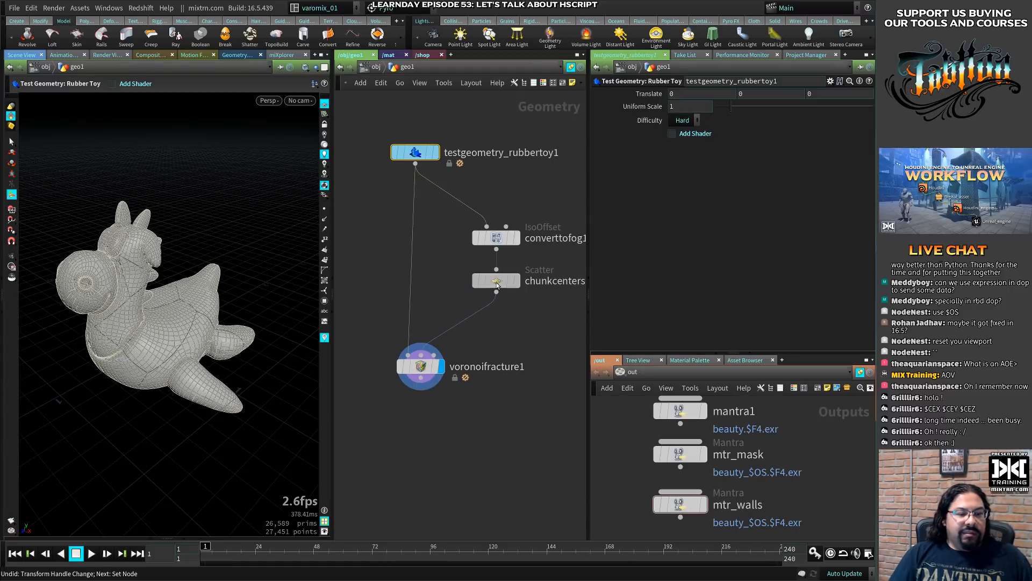
left_click_drag(693, 177, 639, 180)
type("20")
key("Return")
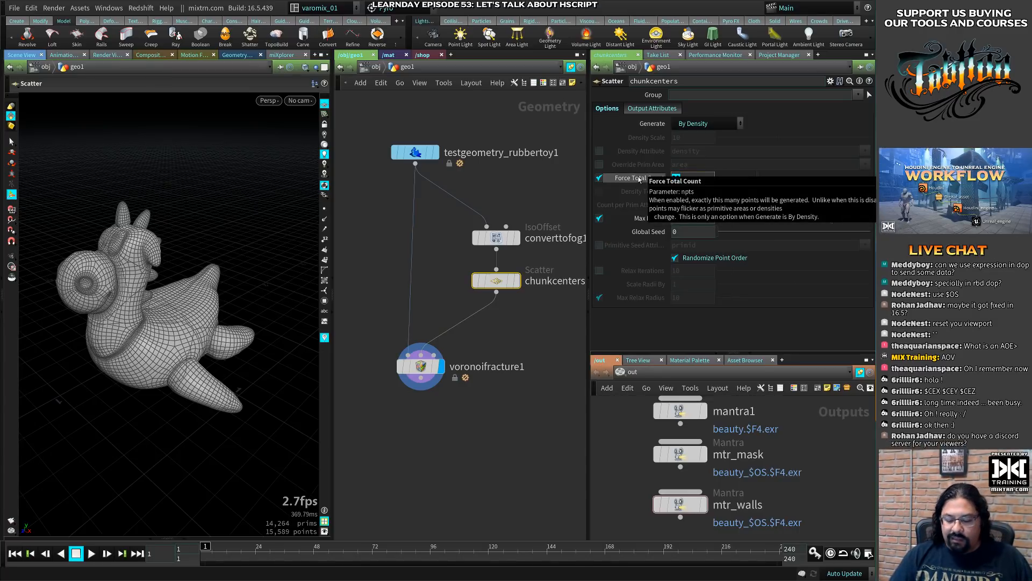
type("100")
key("Return")
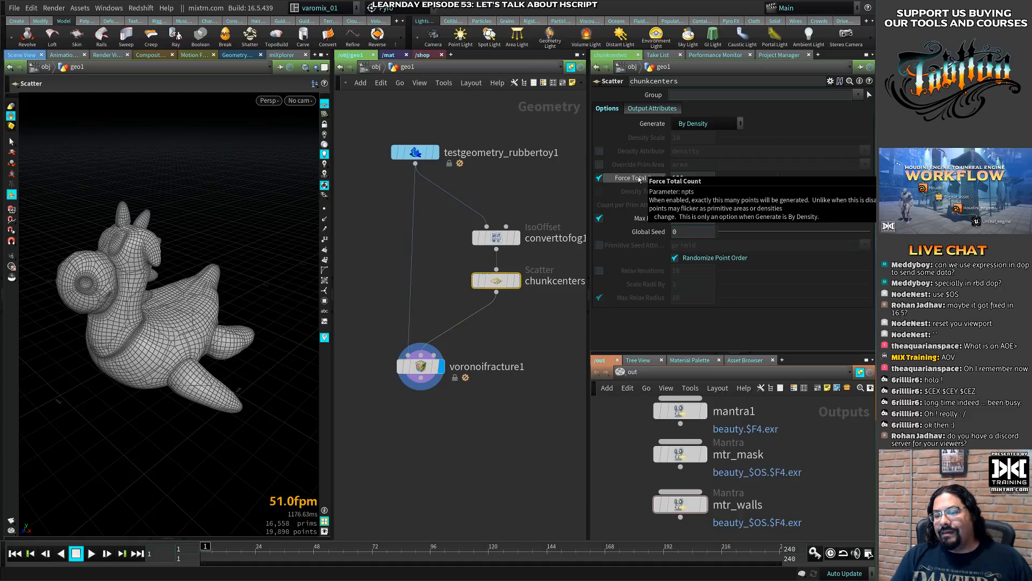
- Turn on Visualize Pieces for voronoifracture1 and show the toy shaded without wireframe
left_click(427, 370)
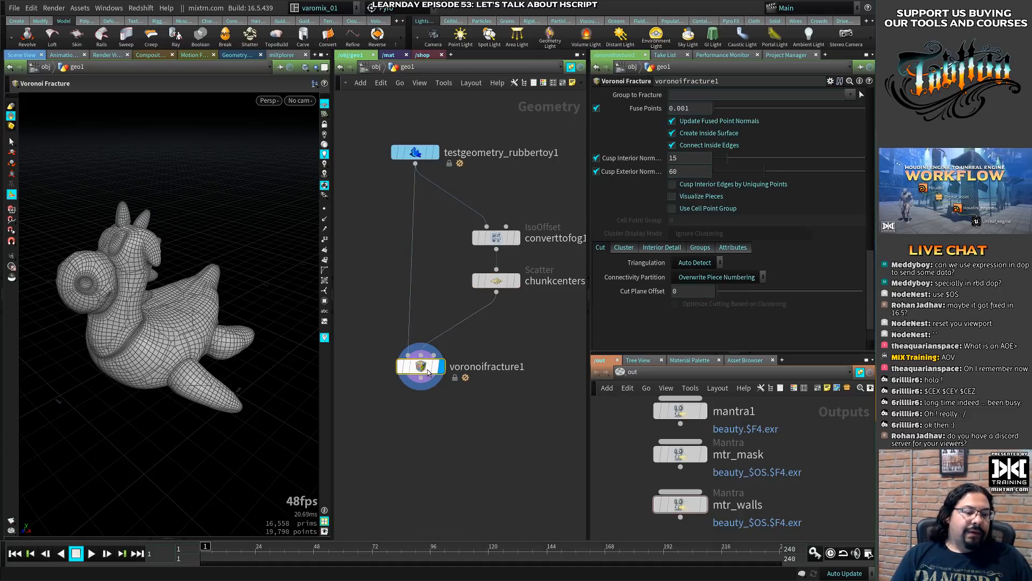
left_click(688, 197)
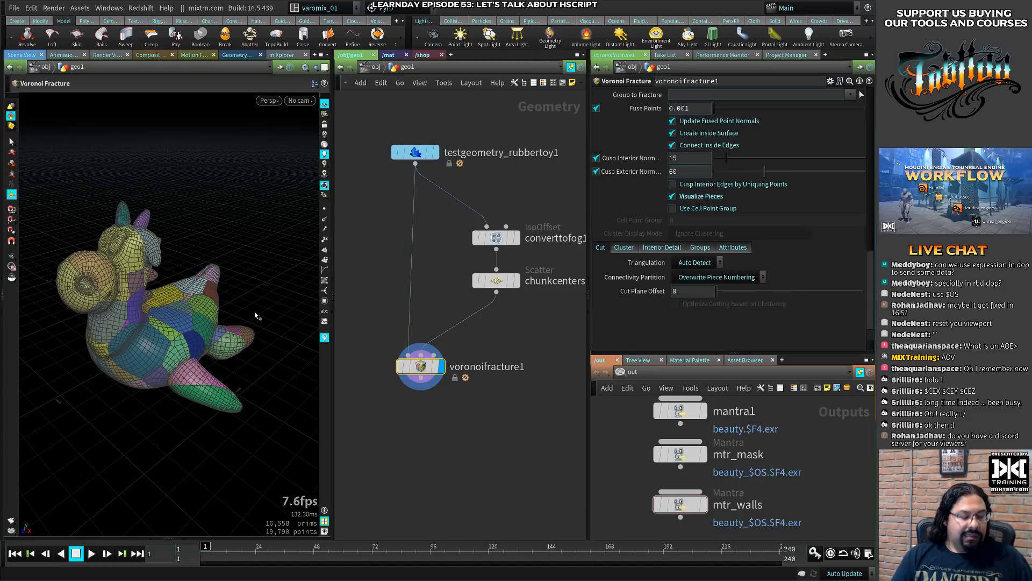
key("shift+w")
mouse_move(177, 344)
left_mouse_down("alt")
mouse_move(249, 295)
mouse_move(172, 331)
mouse_move(210, 245)
left_mouse_up("alt")
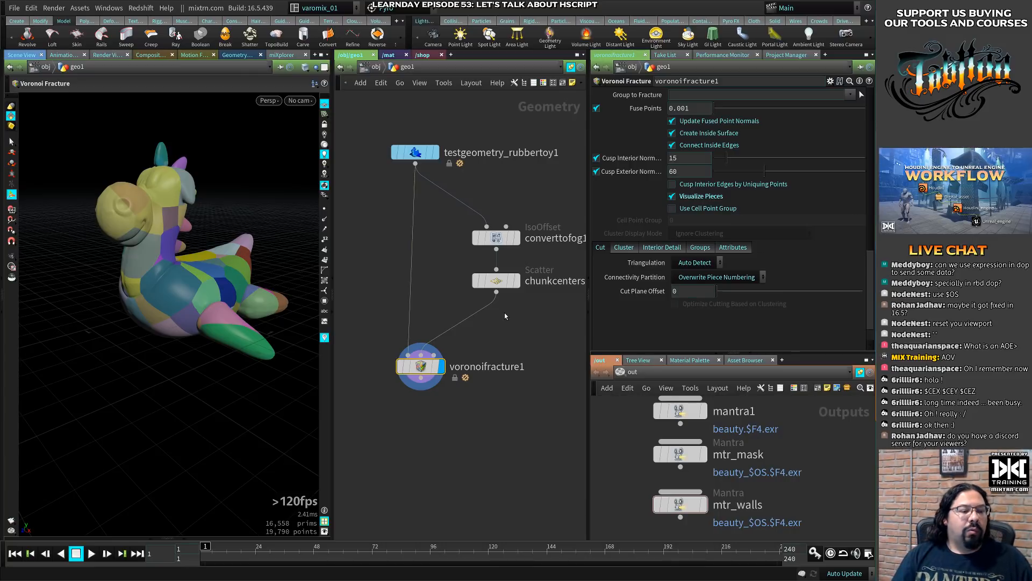
- Collapse the tool shelf to enlarge the workspace panes
middle_click_drag(465, 441, 500, 330)
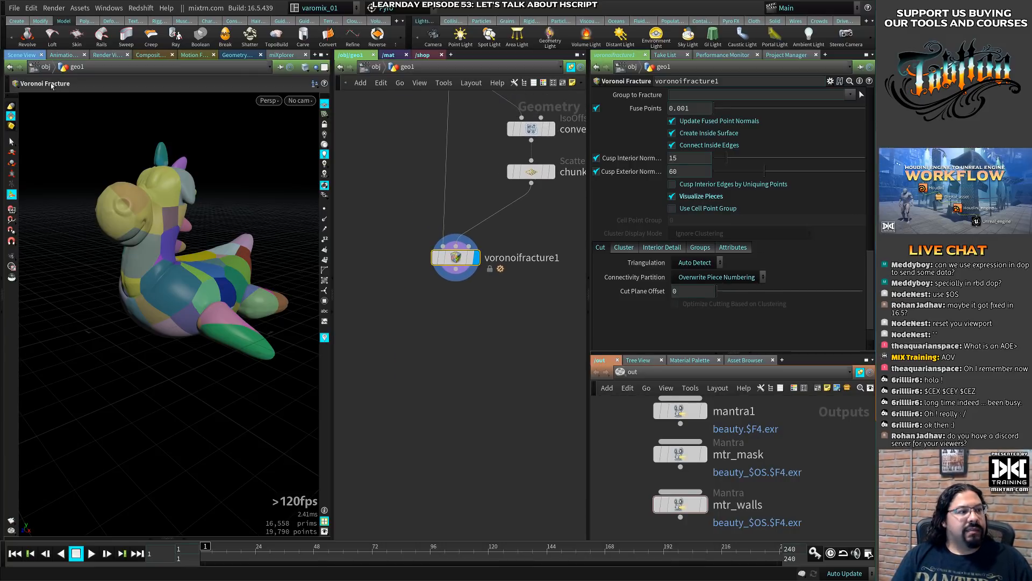
left_click(3, 37)
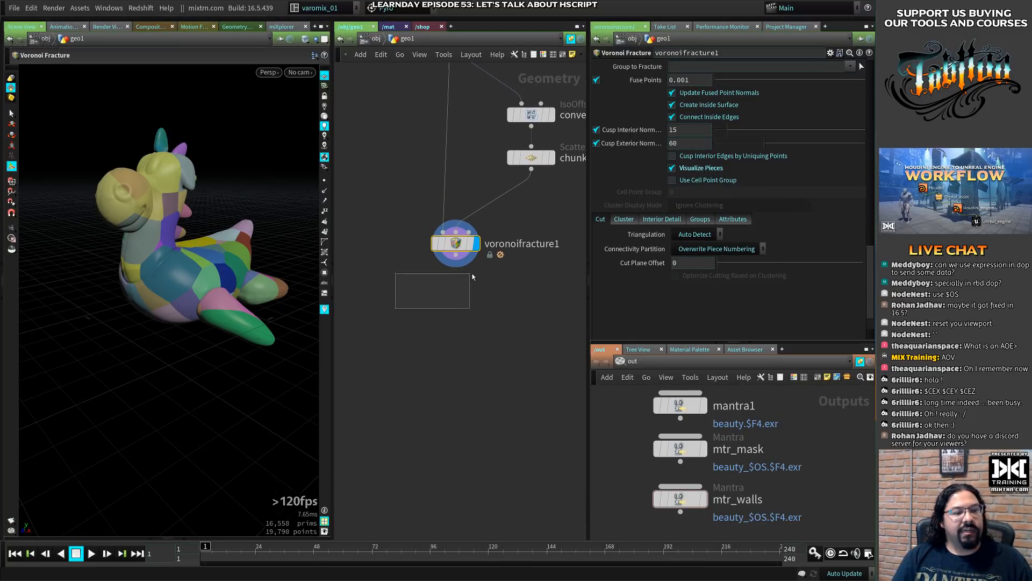
key("Tab")
type("for")
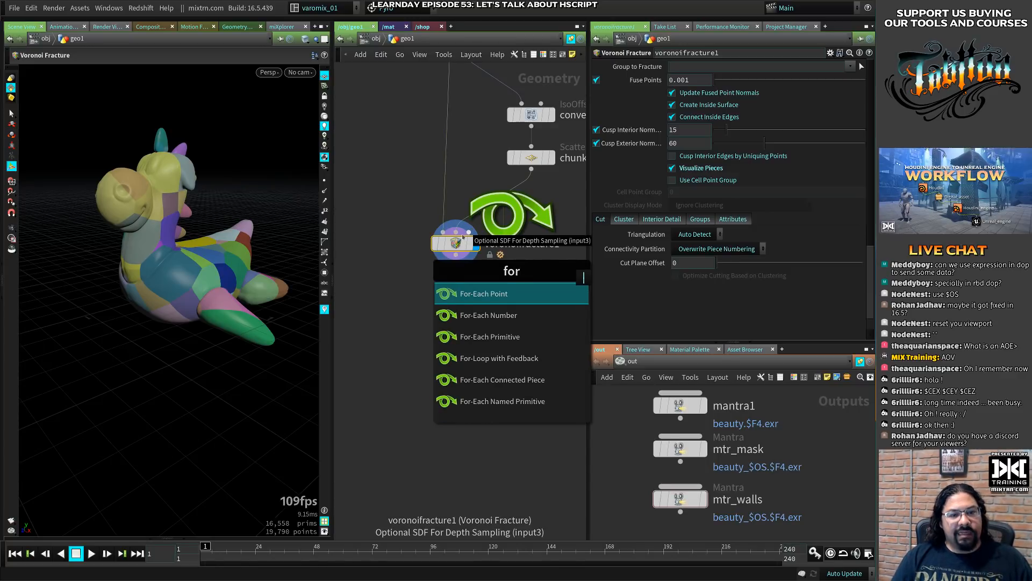
left_click(383, 261)
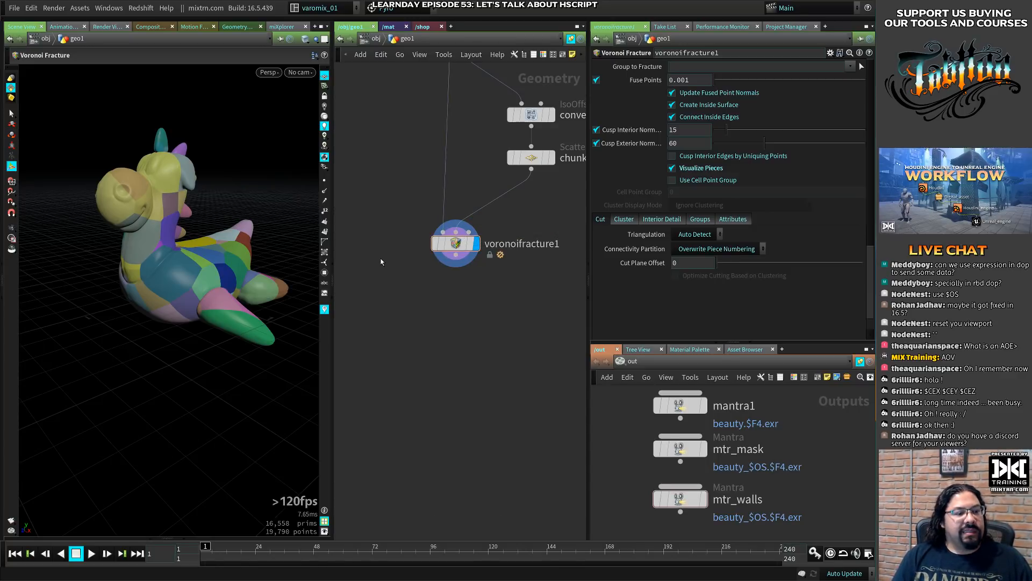
middle_click(456, 244)
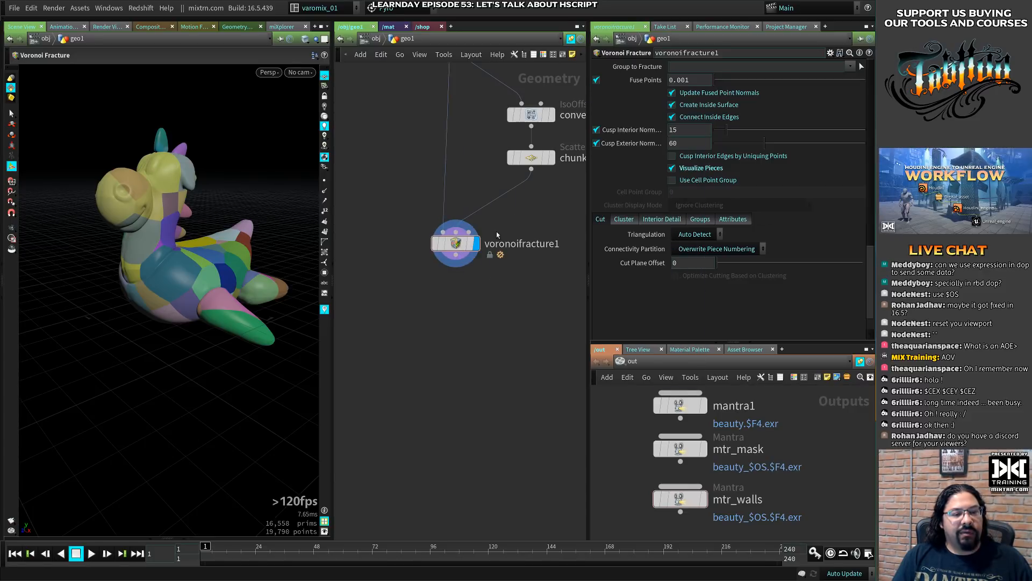
- Add a For-Each Named Primitive loop after voronoifracture1 and display foreach_end1
left_click(457, 245)
key("Tab")
type("for")
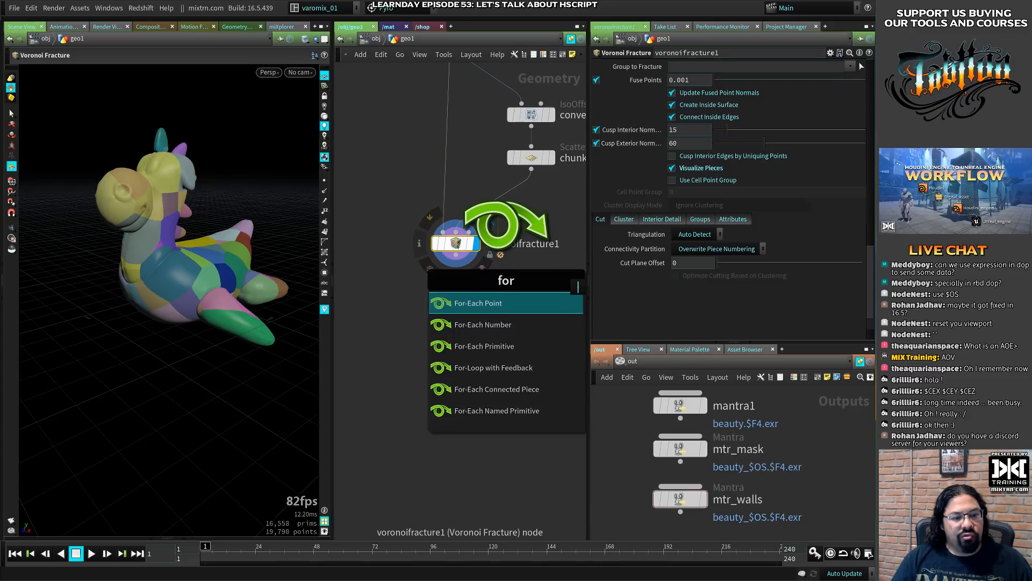
key("Down")
key("Down")
key("Down")
key("Down")
key("Return")
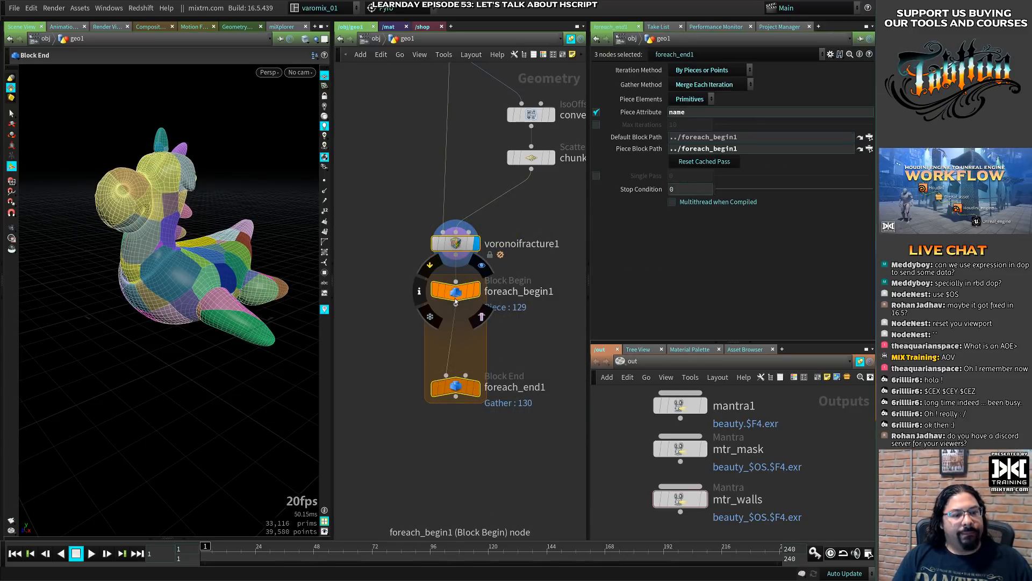
left_click(477, 390)
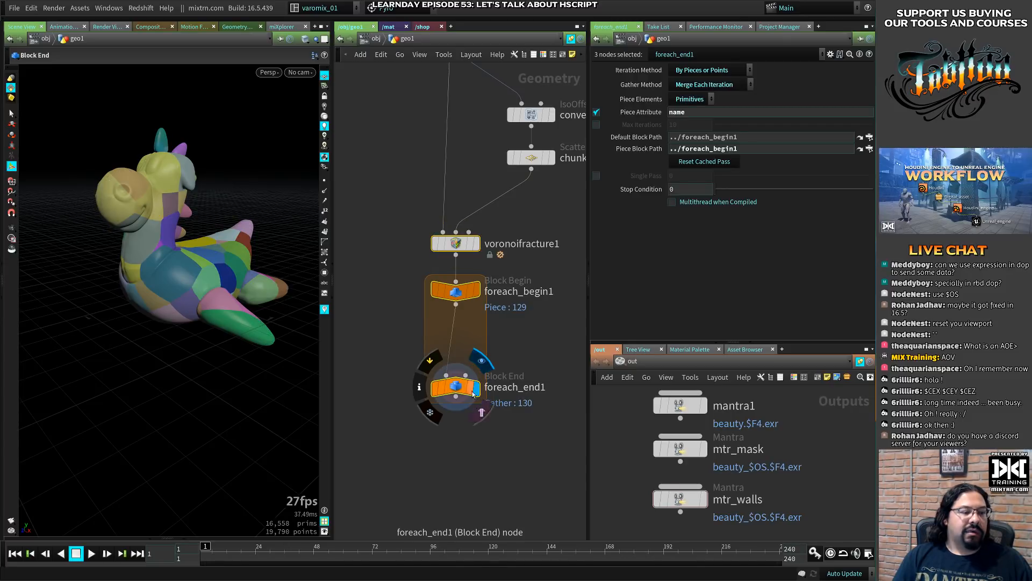
- Insert a Transform node between foreach_begin1 and foreach_end1, keeping foreach_end1 displayed
left_click(456, 294)
key("Tab")
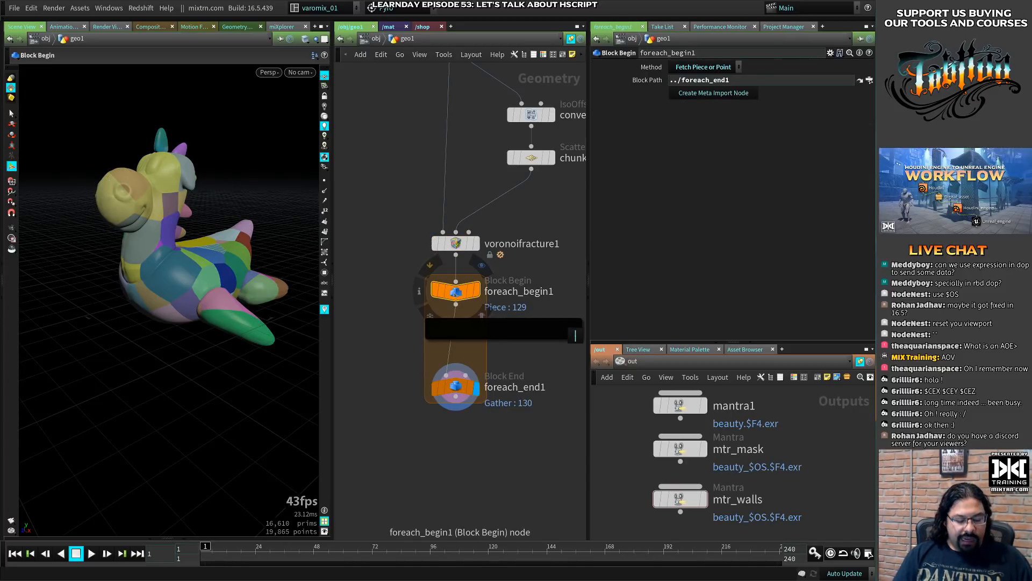
type("trna")
key("BackSpace")
key("BackSpace")
type("a")
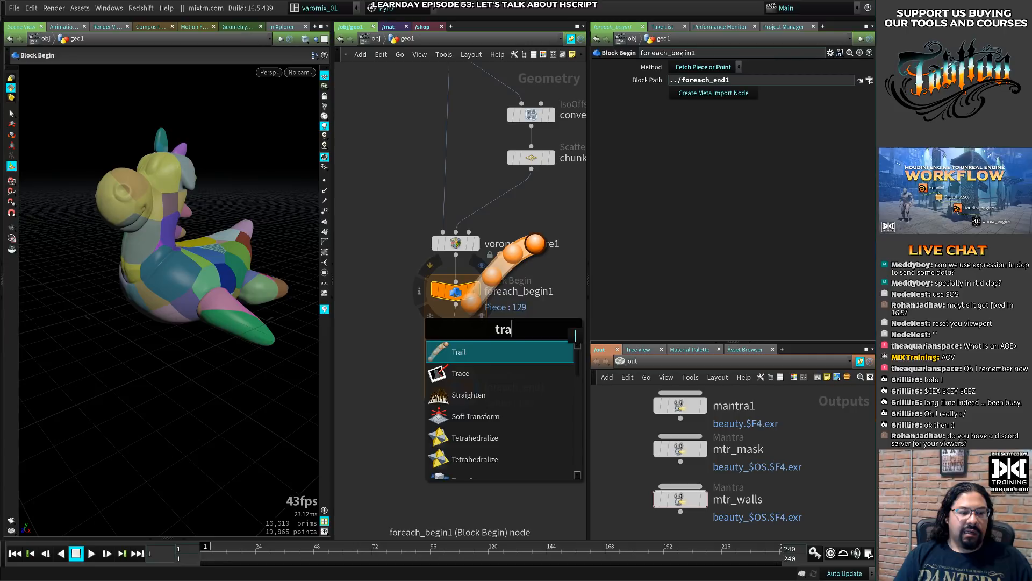
type("nsf")
key("Return")
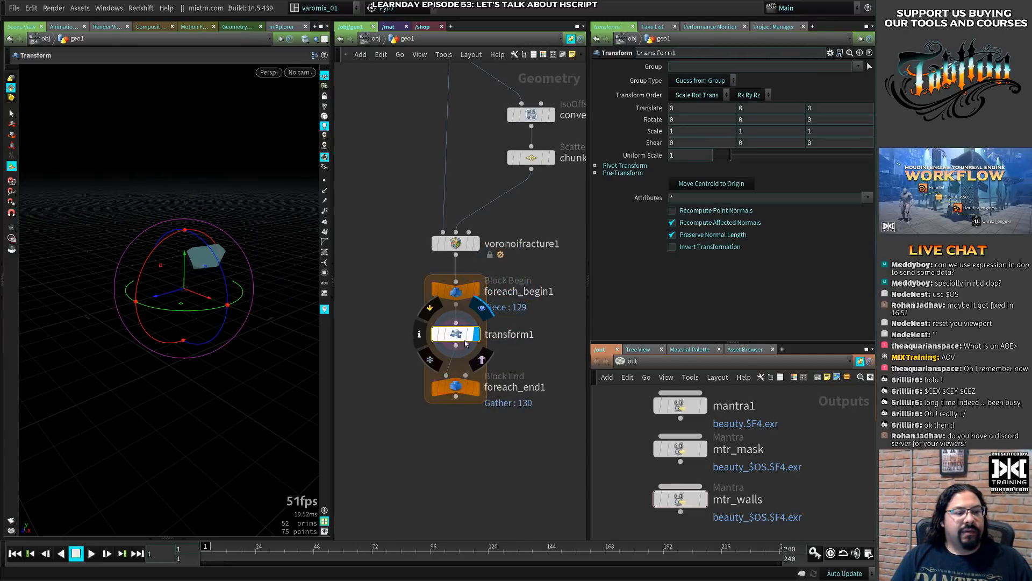
left_click(477, 387)
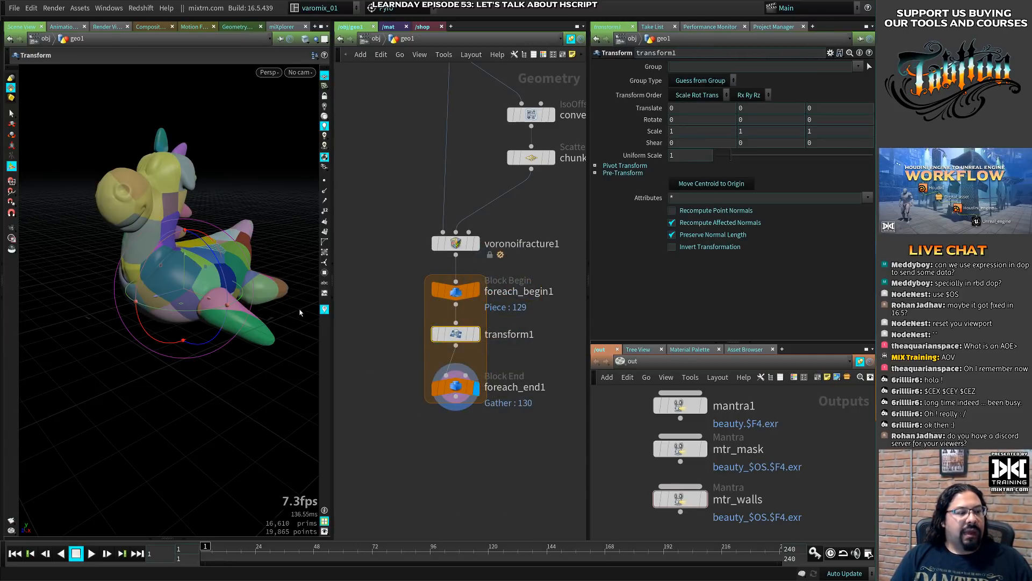
- Set transform1's uniform scale to 2.73 and examine the scaled pieces at foreach_end1
left_click(477, 334)
left_click_drag(122, 277, 235, 281, "alt")
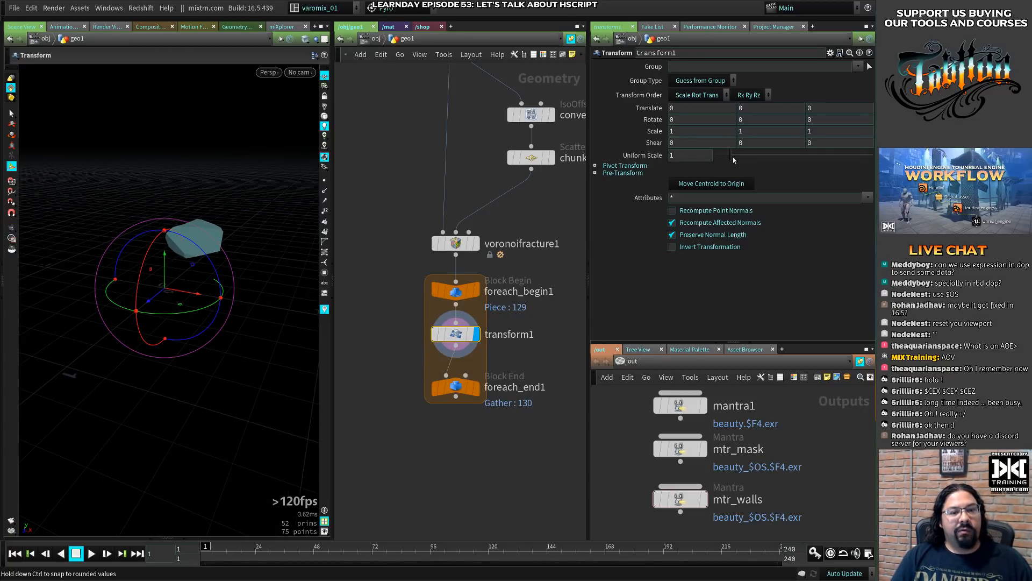
left_click_drag(733, 159, 762, 159)
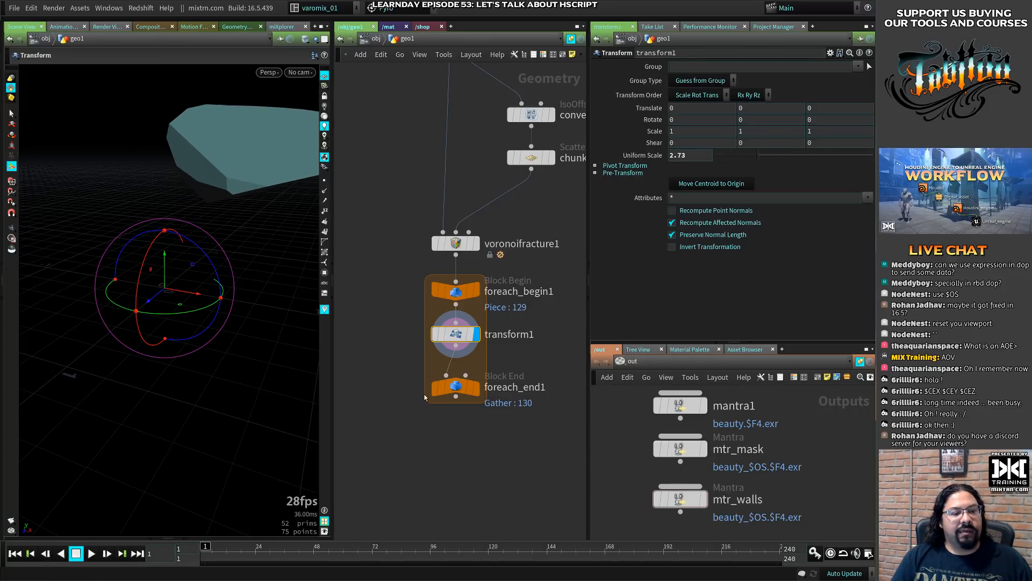
left_click(477, 391)
right_click_drag(240, 350, 81, 377, "alt")
left_click_drag(246, 364, 222, 373, "alt")
right_click_drag(221, 373, 208, 364, "alt")
middle_click_drag(208, 364, 188, 357, "alt")
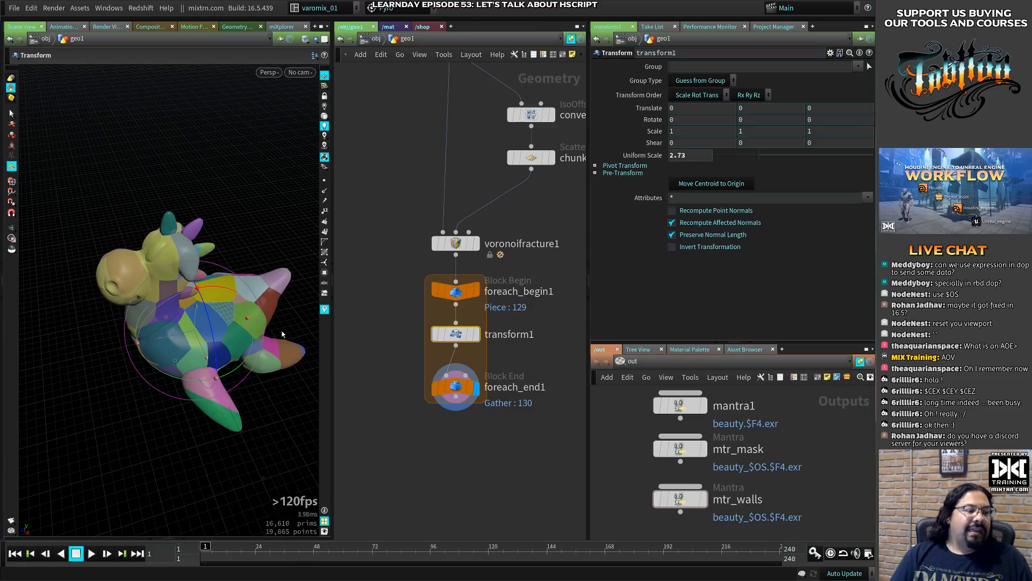
key("Escape")
left_click_drag(188, 357, 232, 327)
middle_click_drag(231, 326, 261, 290, "alt")
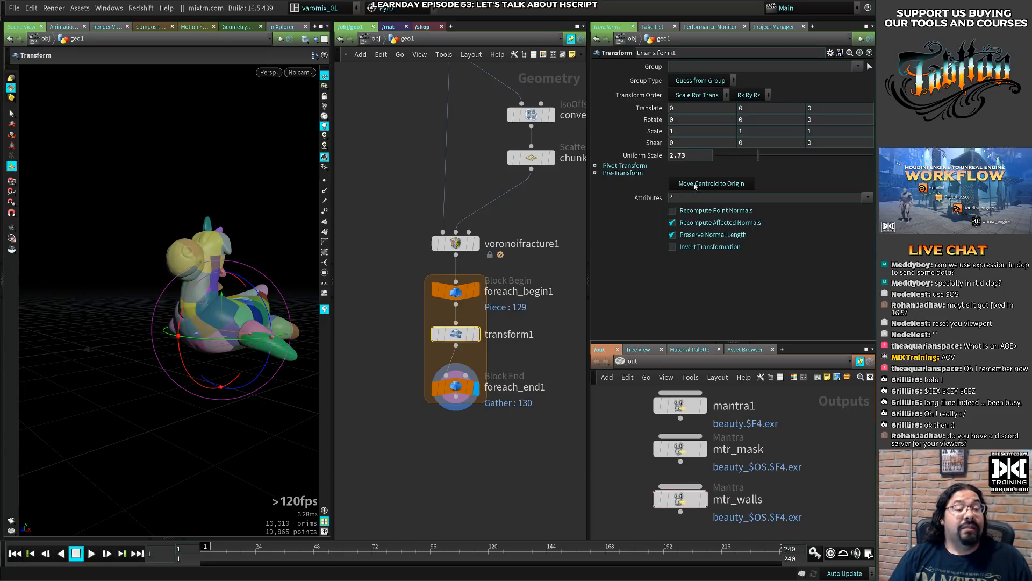
- Set transform1's uniform scale to 2 and display the single piece at transform1
mouse_move(761, 151)
left_mouse_down()
mouse_move(750, 155)
mouse_move(774, 157)
mouse_move(735, 160)
mouse_move(774, 160)
mouse_move(749, 163)
left_mouse_up()
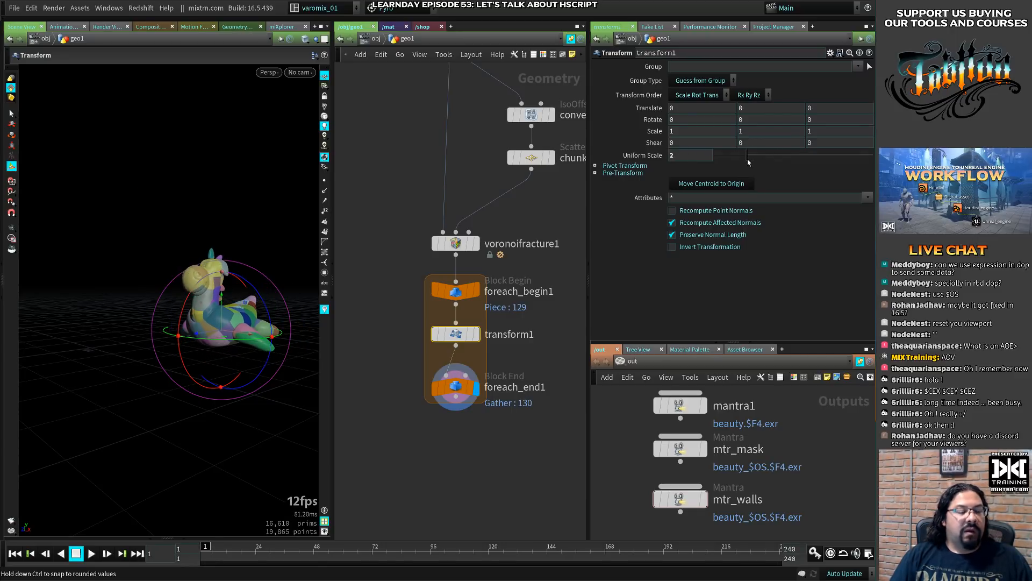
left_click(475, 334)
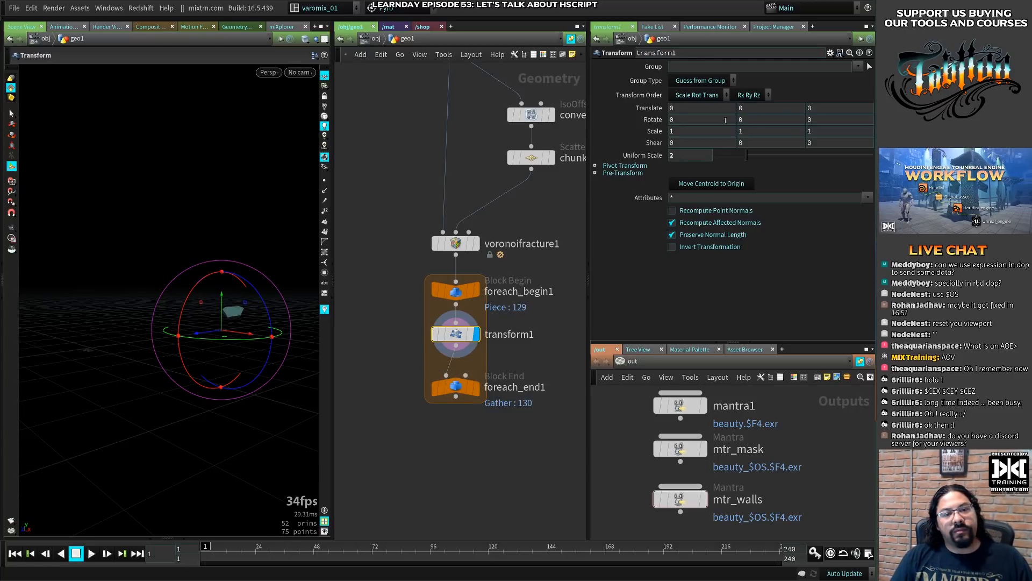
- Set transform1's X pivot translate to the expression centroid(0,0)
left_click(596, 166)
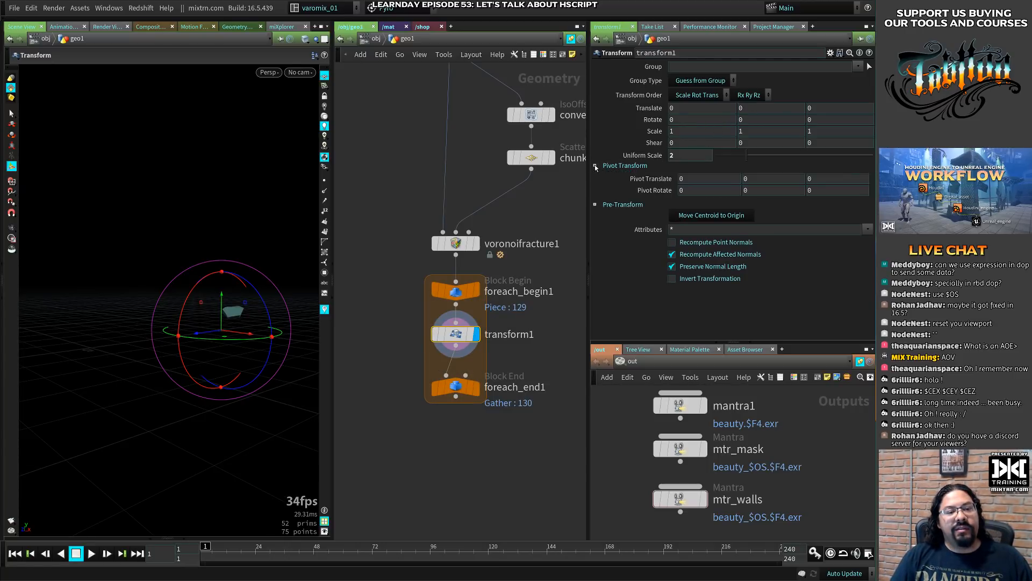
type("cen")
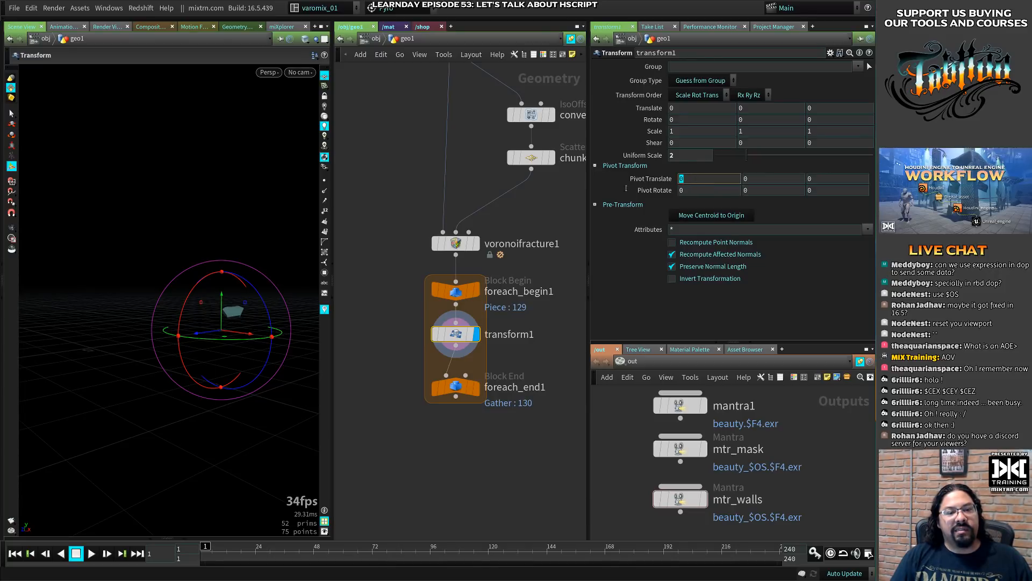
type("tro")
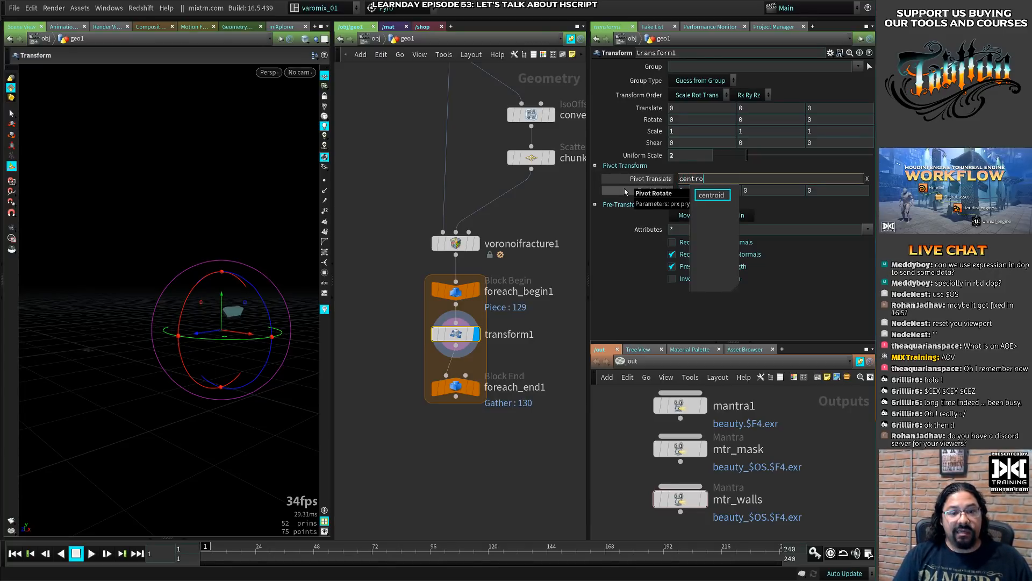
type("id(0,0)")
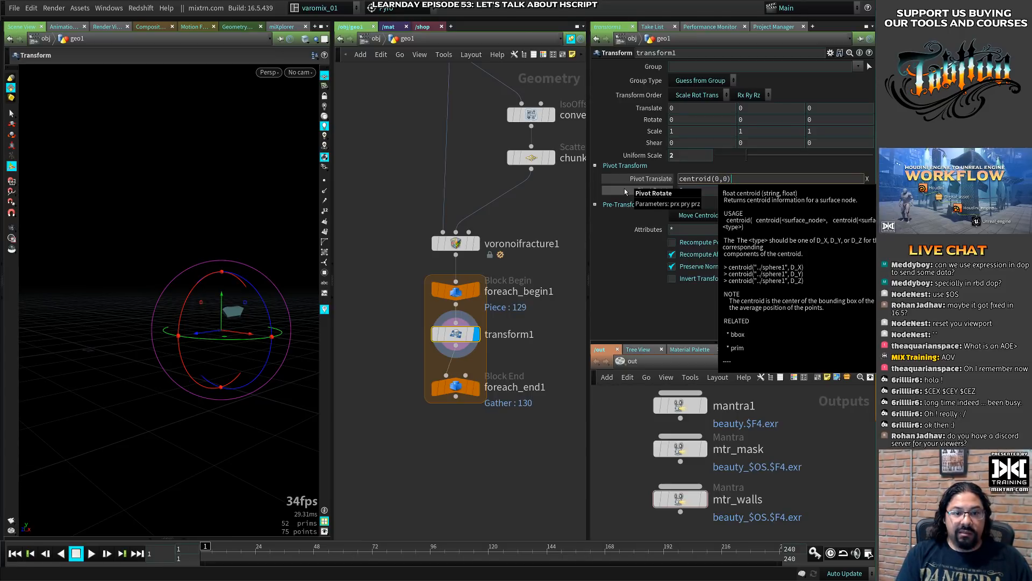
key("Return")
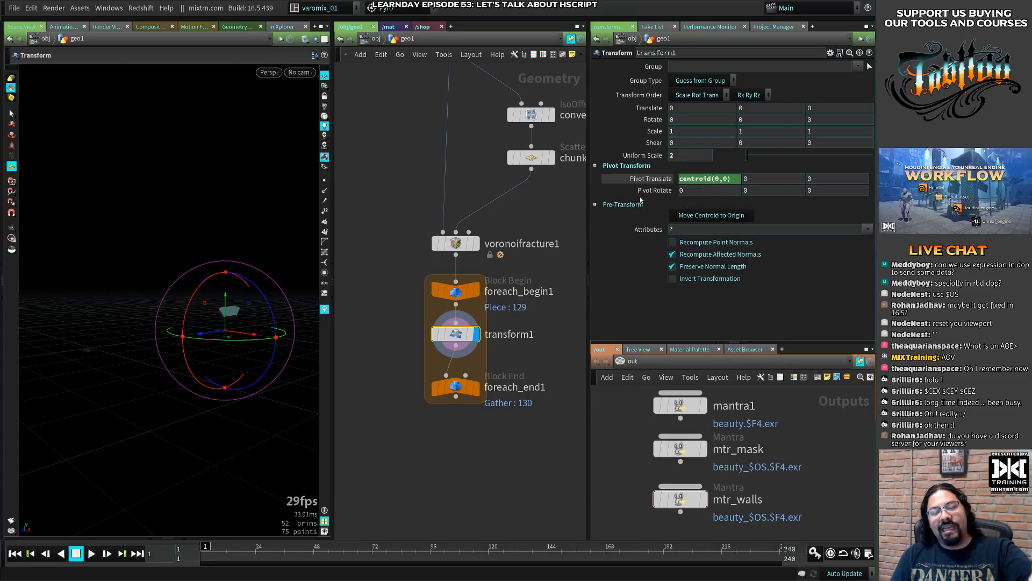
- Copy the X pivot expression into transform1's Y pivot translate and change it to centroid(1,0)
left_click(713, 179)
key("ctrl+c")
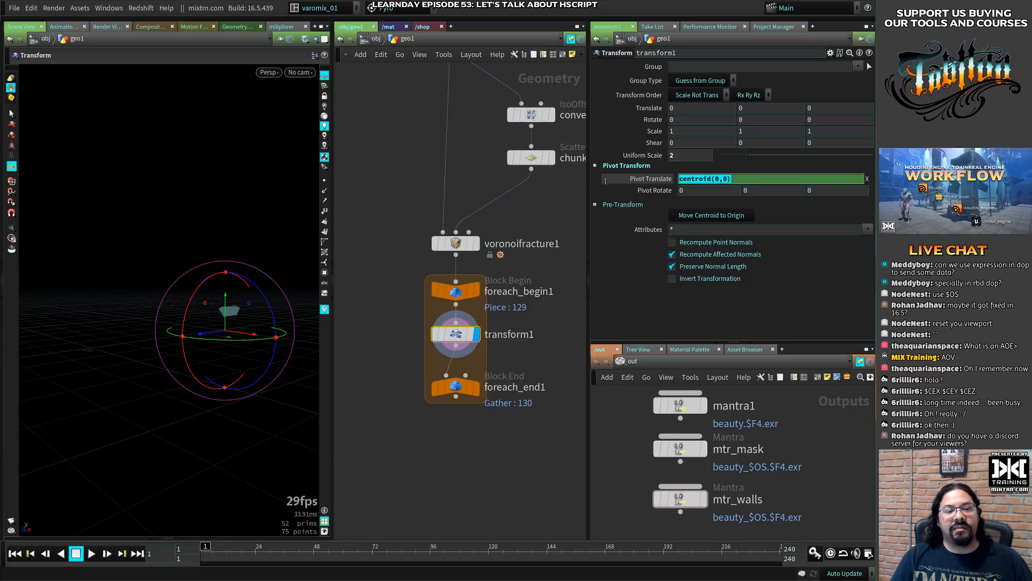
key("Tab")
key("ctrl+v")
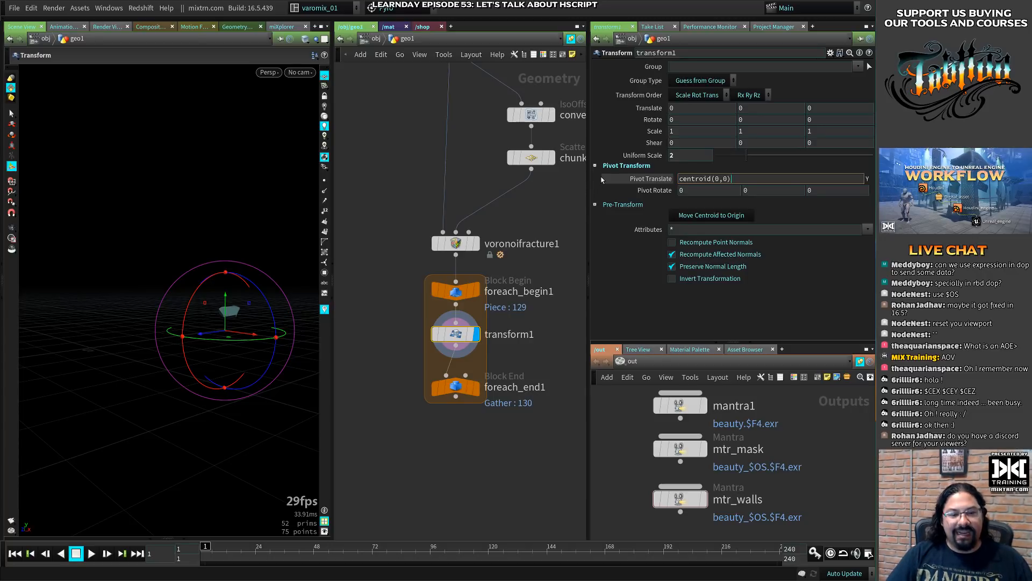
key("BackSpace")
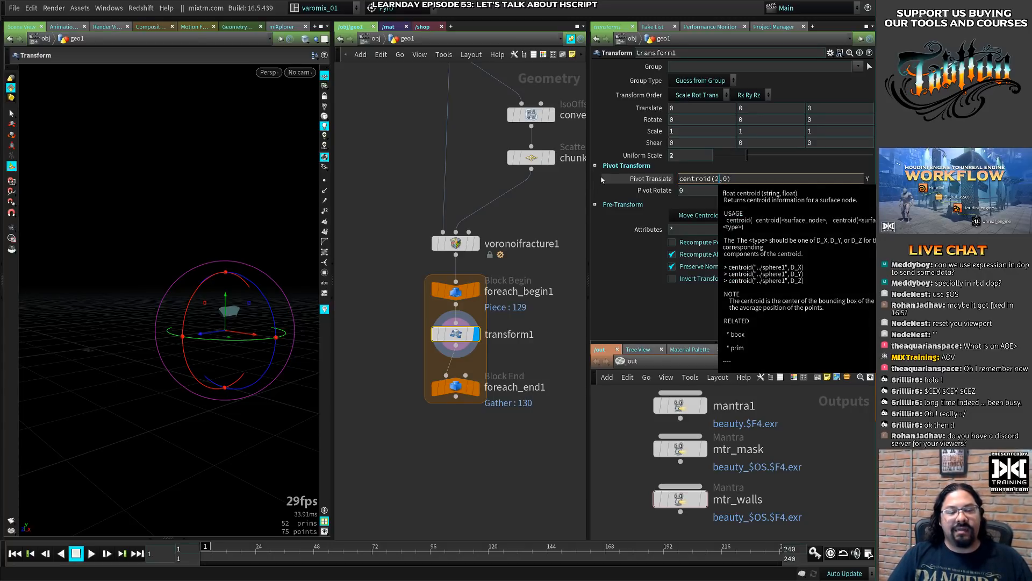
type("1")
key("Return")
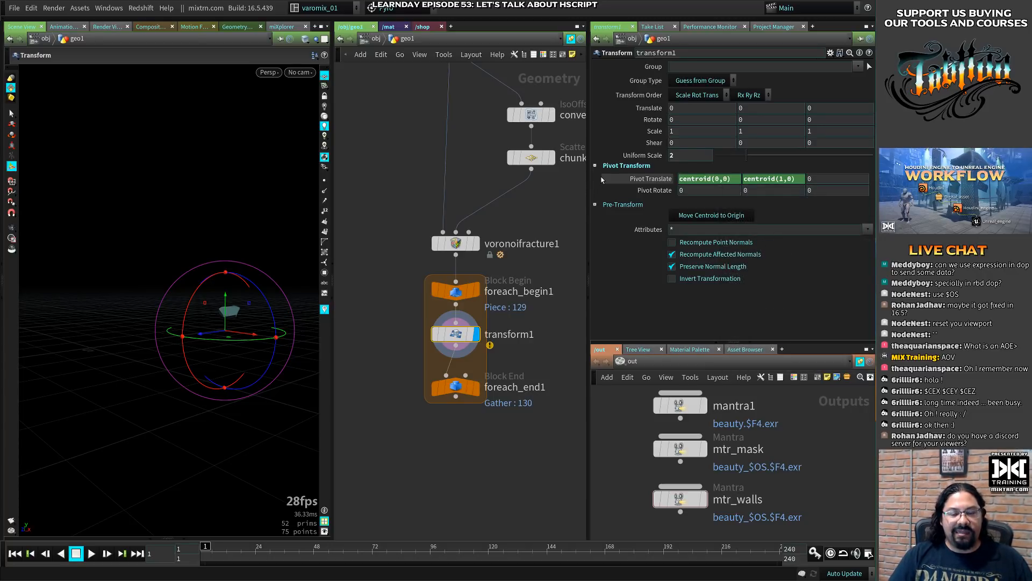
- Correct transform1's Y pivot translate expression to centroid(0,1)
left_click(752, 180)
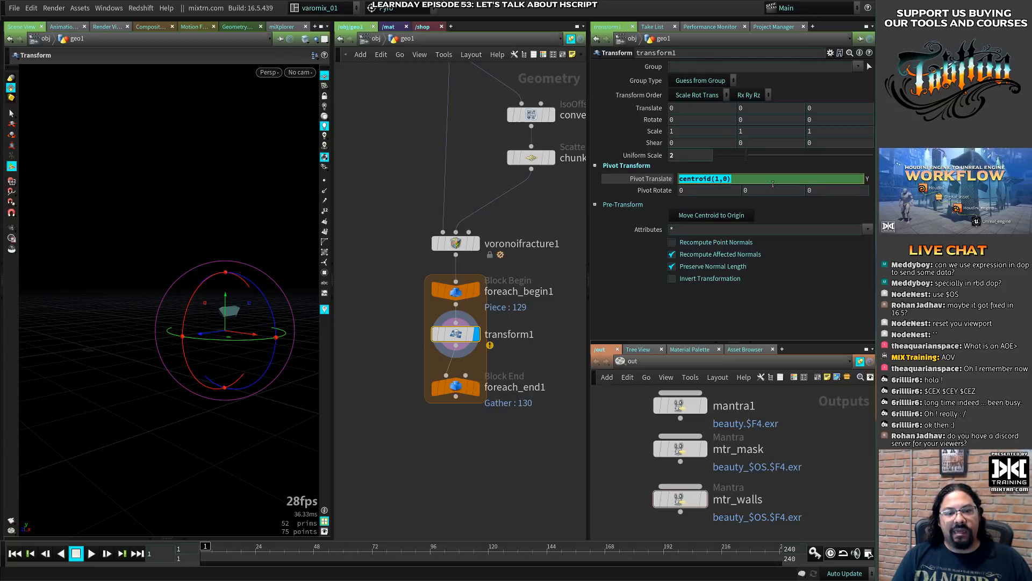
left_click(720, 183)
key("BackSpace")
type("0")
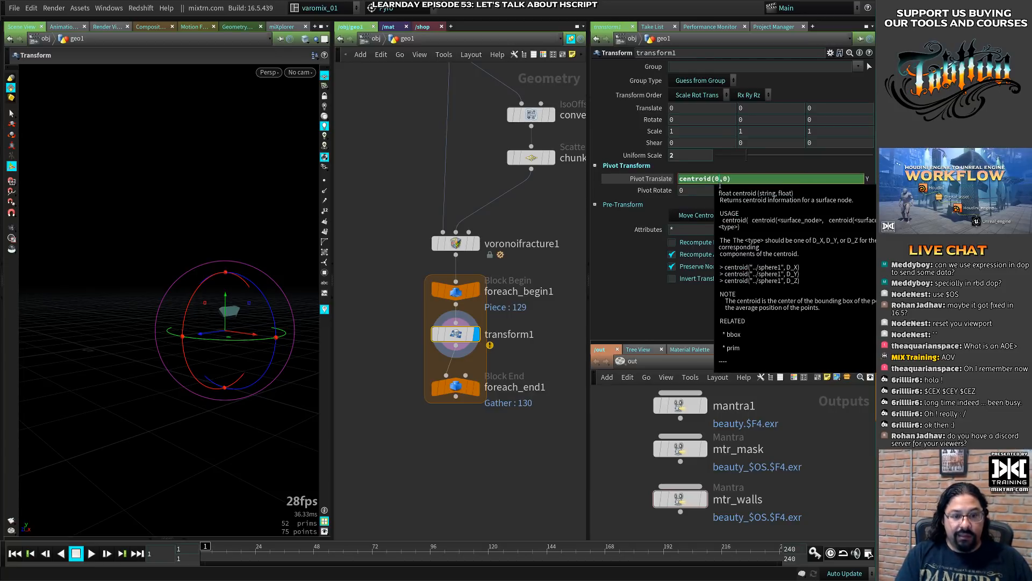
key("Right")
key("Delete")
type("1")
- Set transform1's Z pivot translate to the expression centroid(0,2)
key("Tab")
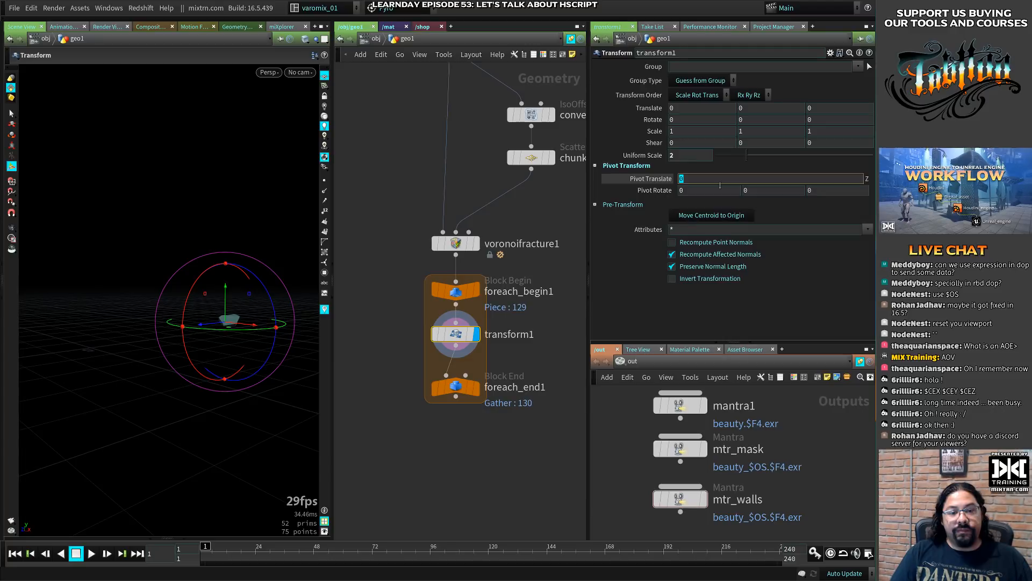
key("BackSpace")
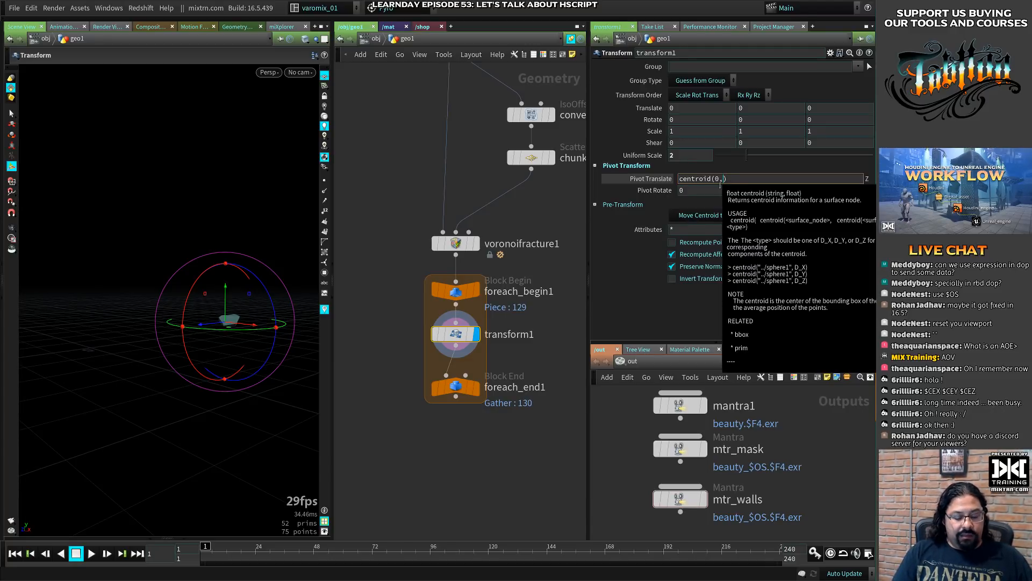
type("2")
key("Return")
- Set transform1's uniform scale to 0.75 to scale the single piece about its centroid pivot
left_click_drag(266, 343, 233, 344, "alt")
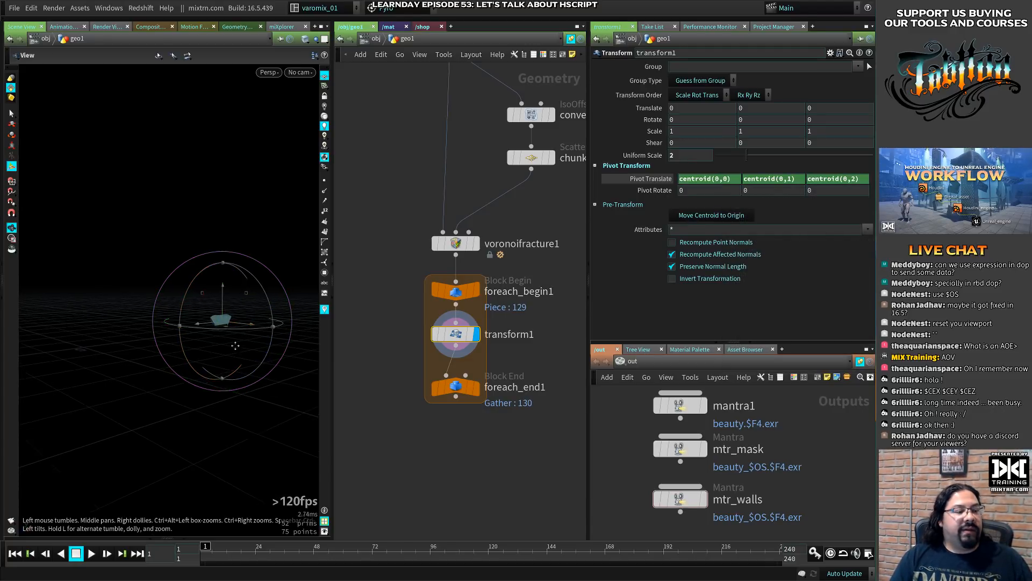
right_click_drag(233, 344, 265, 342, "alt")
middle_click_drag(265, 342, 221, 334, "alt")
left_click_drag(221, 334, 175, 327, "alt")
middle_click_drag(176, 327, 223, 334, "alt")
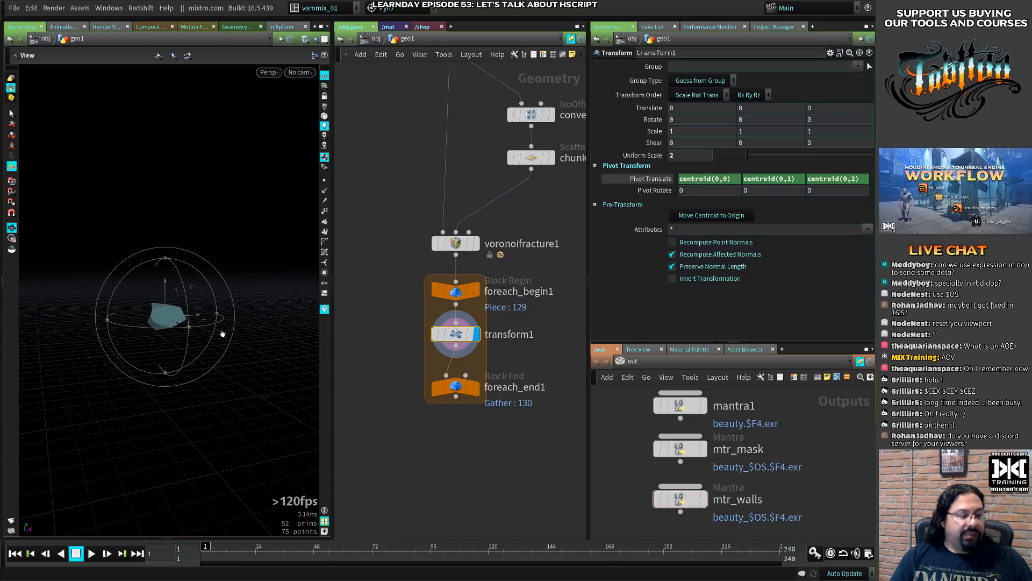
key("space+g")
left_click_drag(223, 334, 203, 325, "alt")
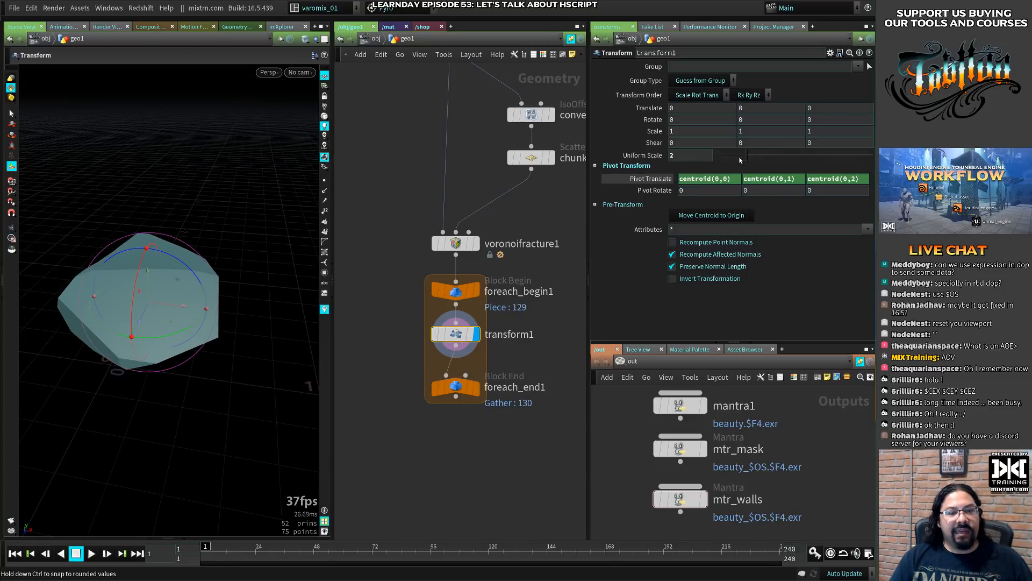
left_click_drag(747, 155, 727, 156)
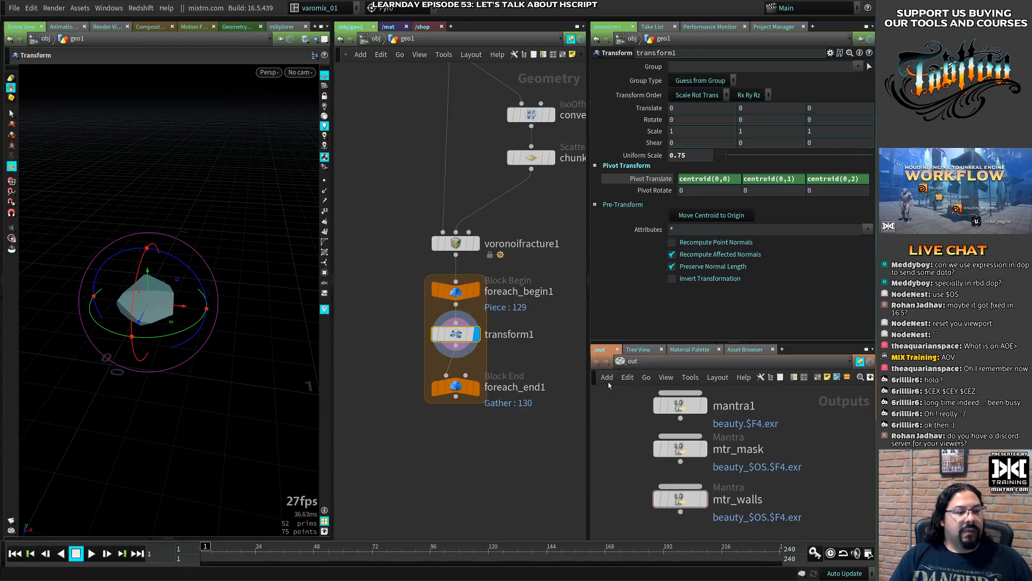
- Display foreach_end1 and set transform1's uniform scale to 0.49
left_click(476, 387)
left_click_drag(108, 332, 177, 290, "alt")
right_click_drag(177, 290, 204, 266, "alt")
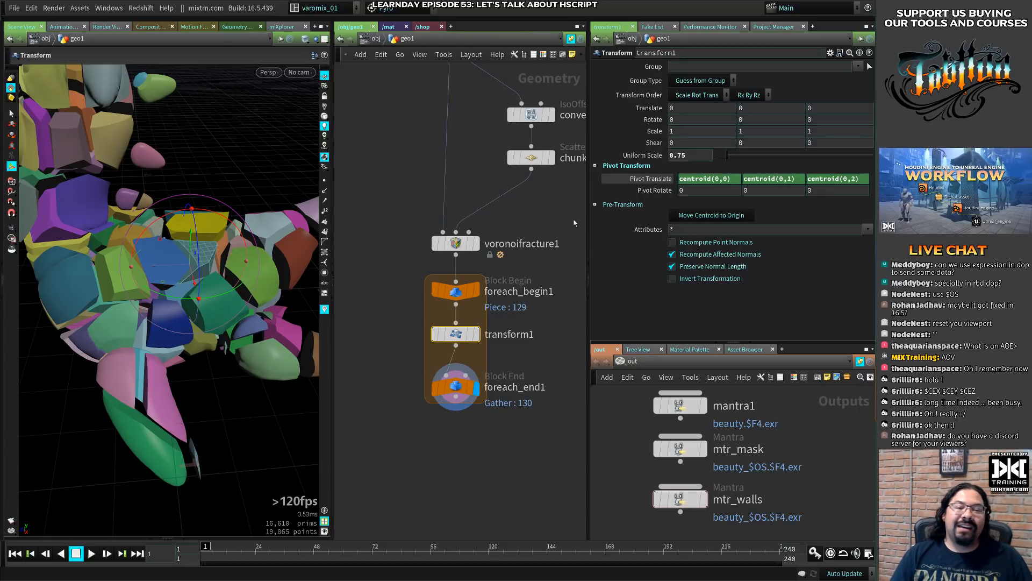
left_click_drag(727, 156, 724, 161)
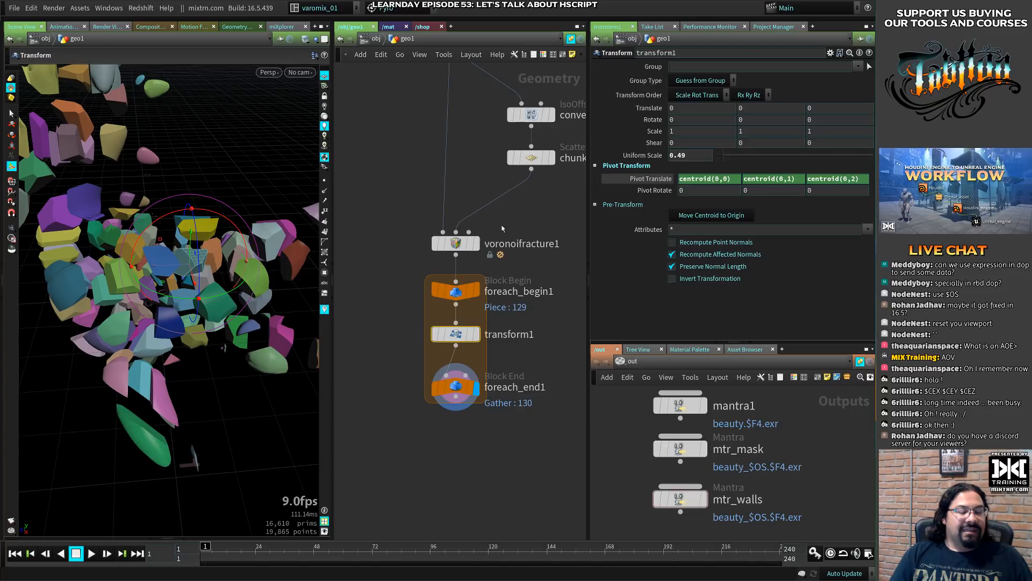
- Examine the separated pieces from several angles and reduce transform1's uniform scale to 0.44
left_click_drag(129, 345, 198, 302, "alt")
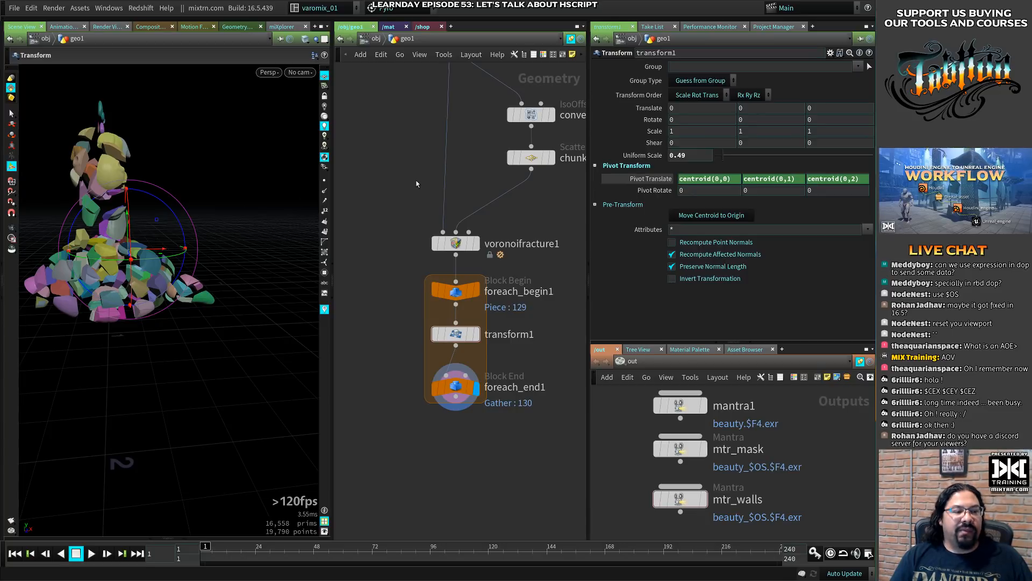
left_click_drag(164, 265, 146, 318, "alt")
right_click_drag(146, 317, 214, 291, "alt")
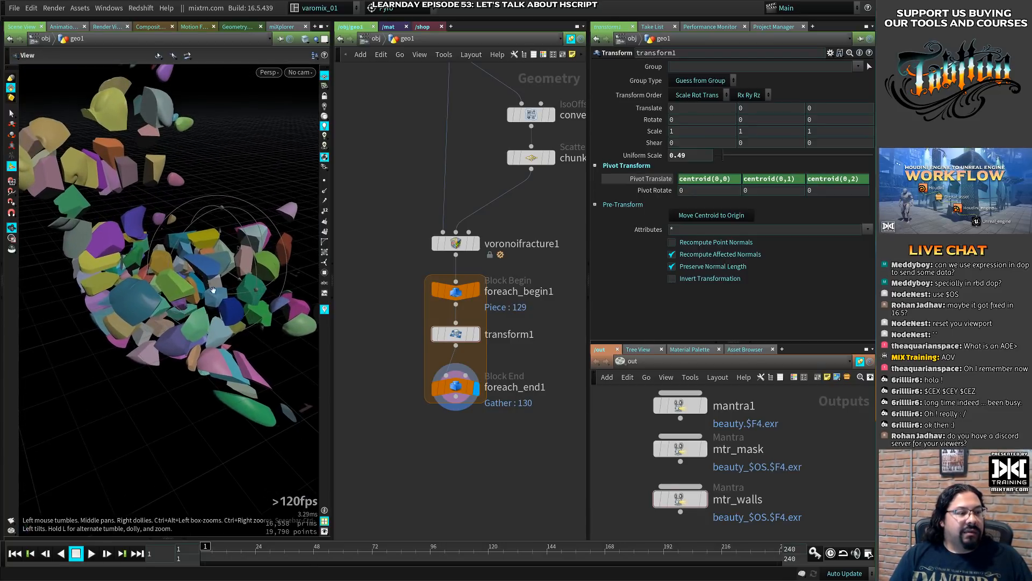
left_click_drag(214, 291, 169, 300, "alt")
key("Return")
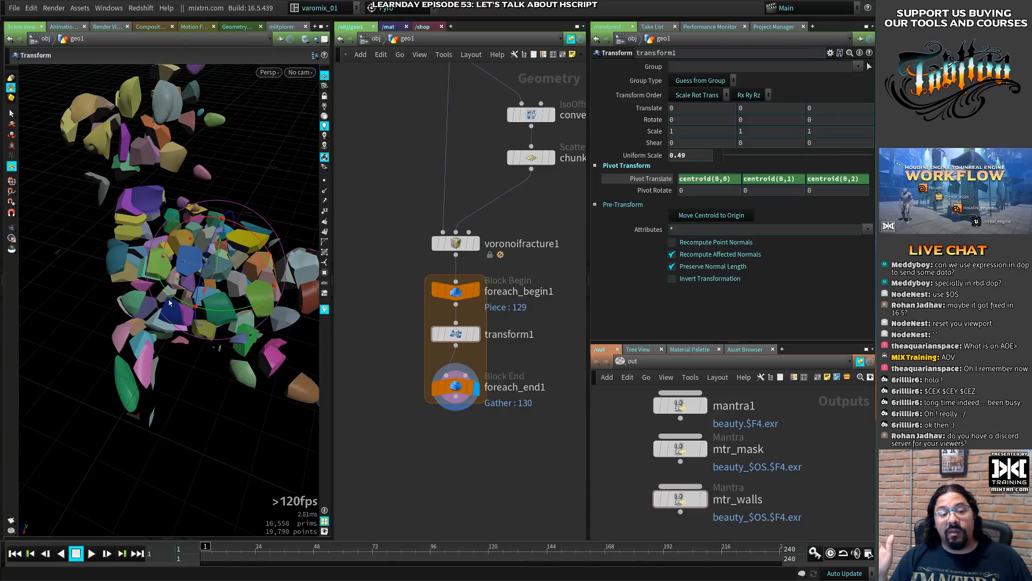
left_click_drag(207, 270, 290, 228, "alt")
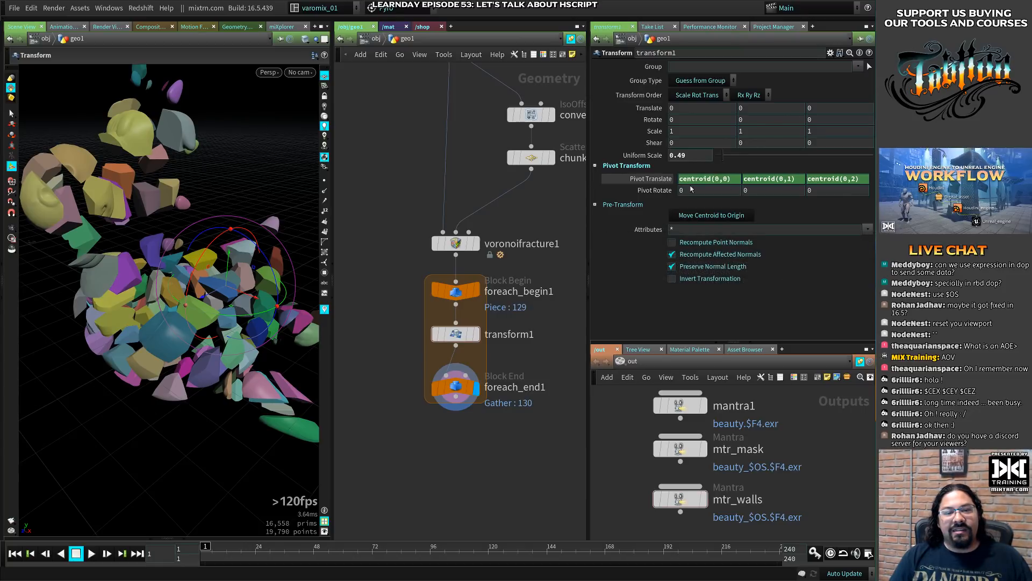
left_click_drag(723, 155, 723, 157)
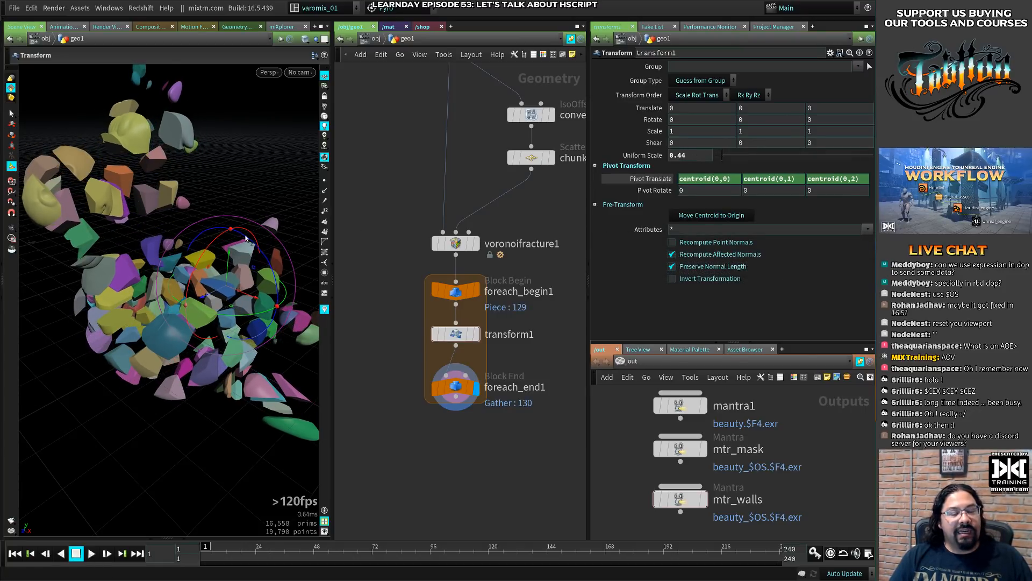
- Set transform1's Y rotation to the expression rand()*360
middle_click_drag(470, 325, 408, 305)
left_click(399, 371)
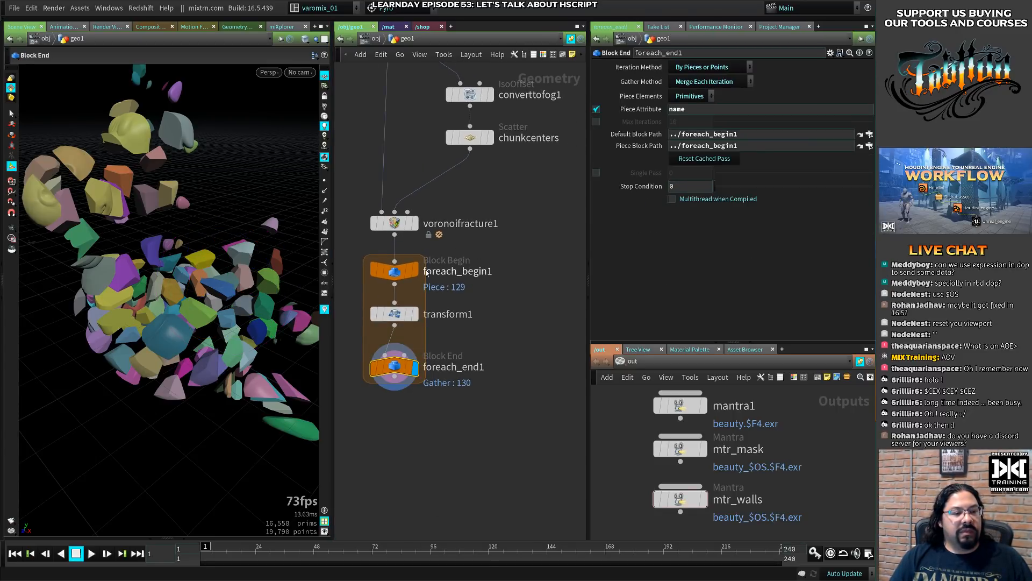
left_click(395, 314)
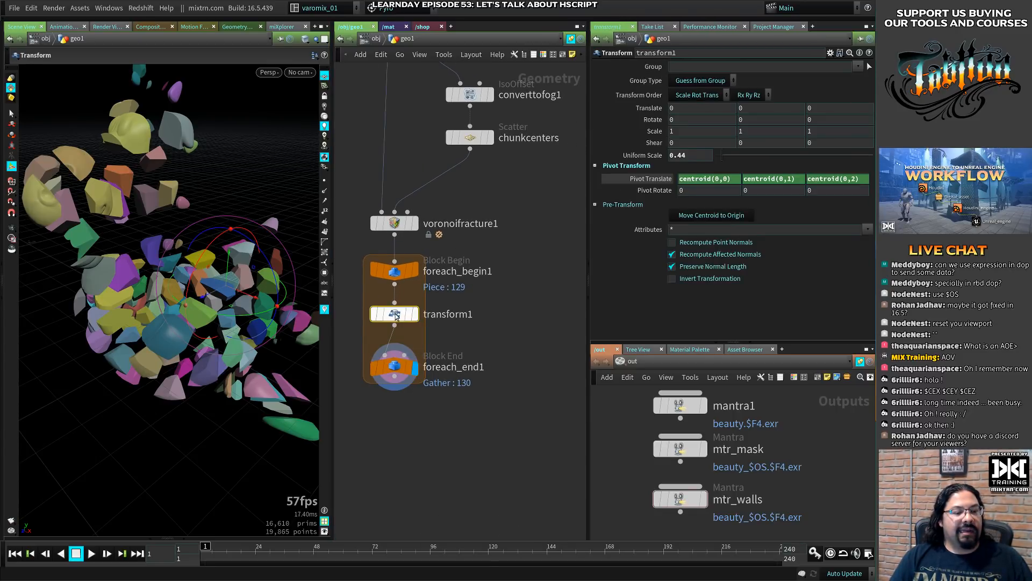
left_click(762, 121)
type("rand")
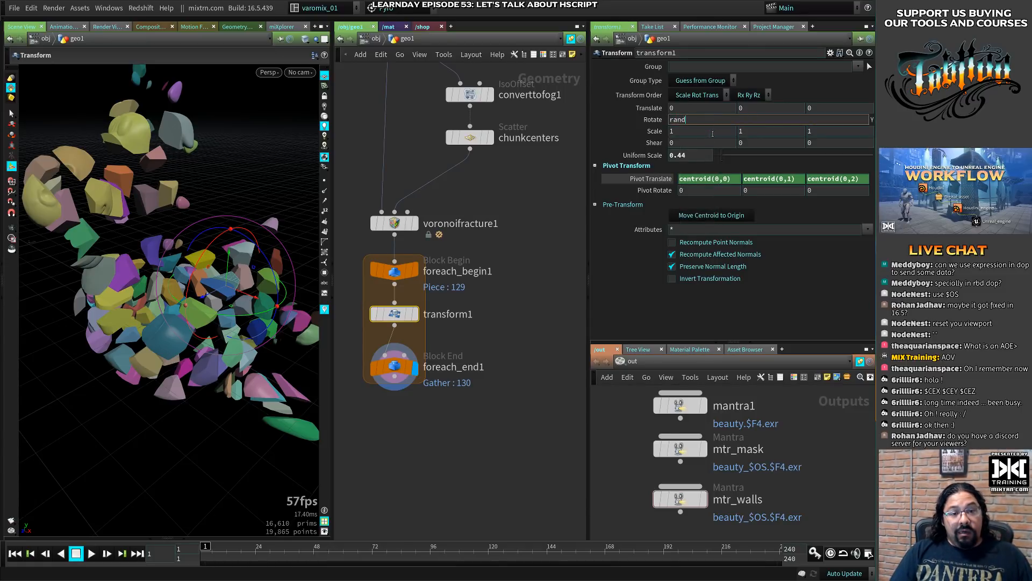
key("BackSpace")
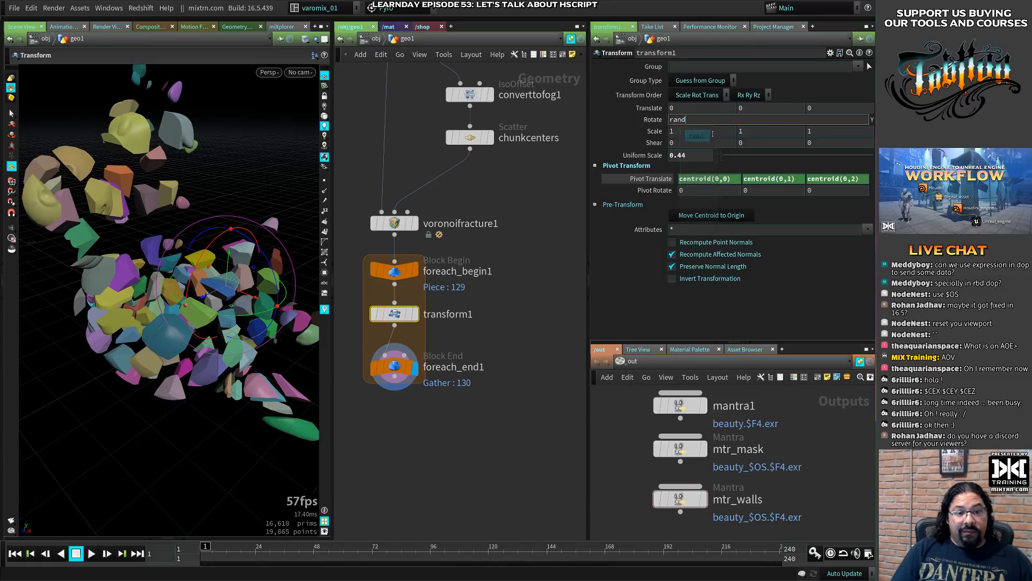
left_click(712, 135)
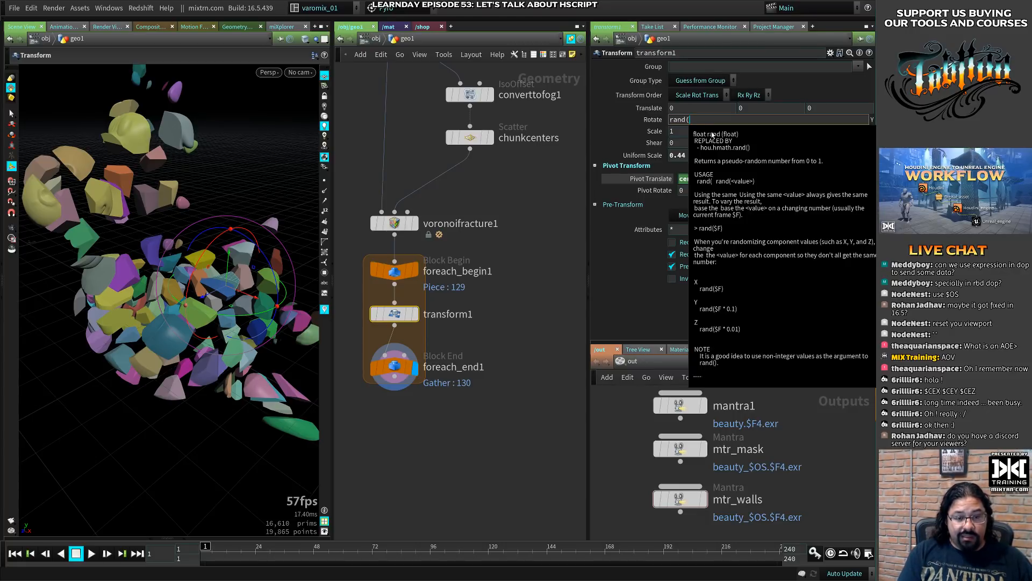
type("1")
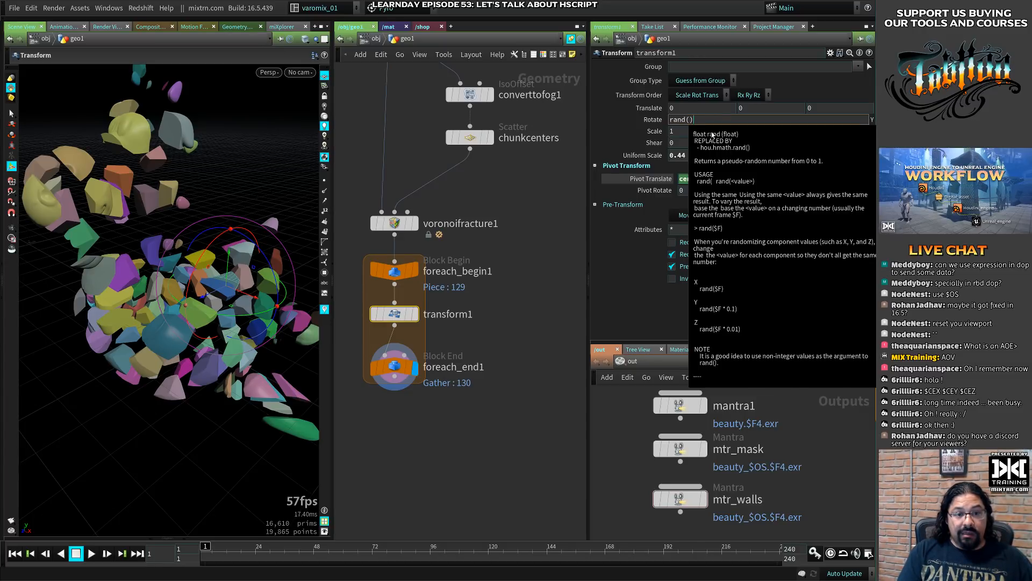
key("BackSpace")
type(")*360")
key("Return")
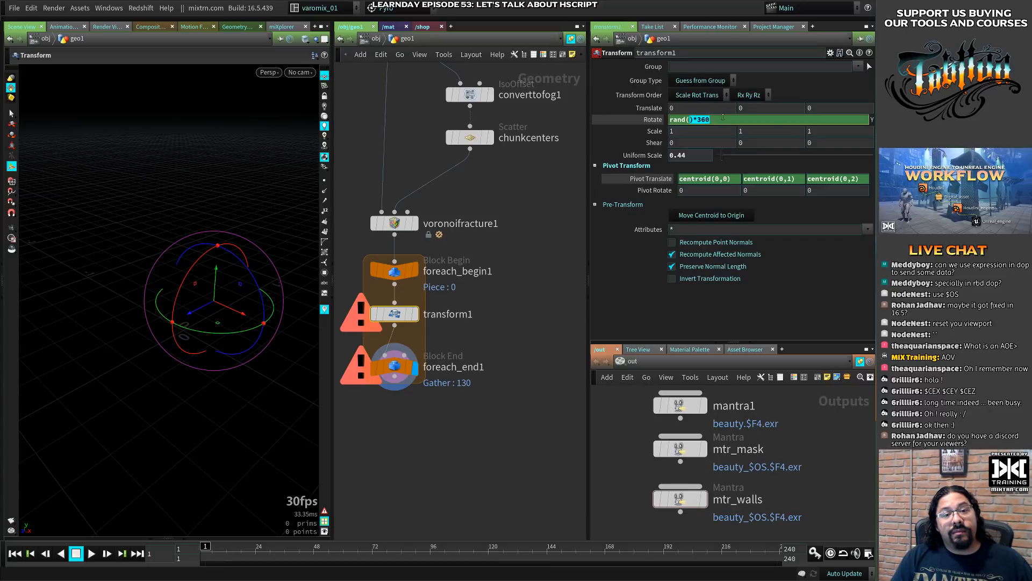
- Add the seed value 1 to transform1's Y rotation expression, making it rand(1)*360
key("Left")
key("Left")
type("1")
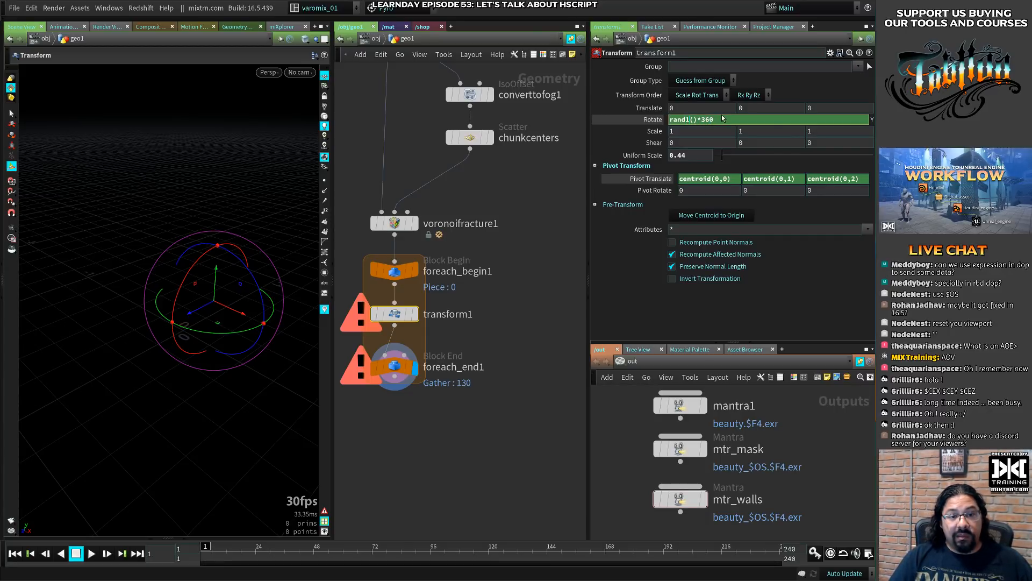
key("BackSpace")
key("Right")
type("1")
key("Return")
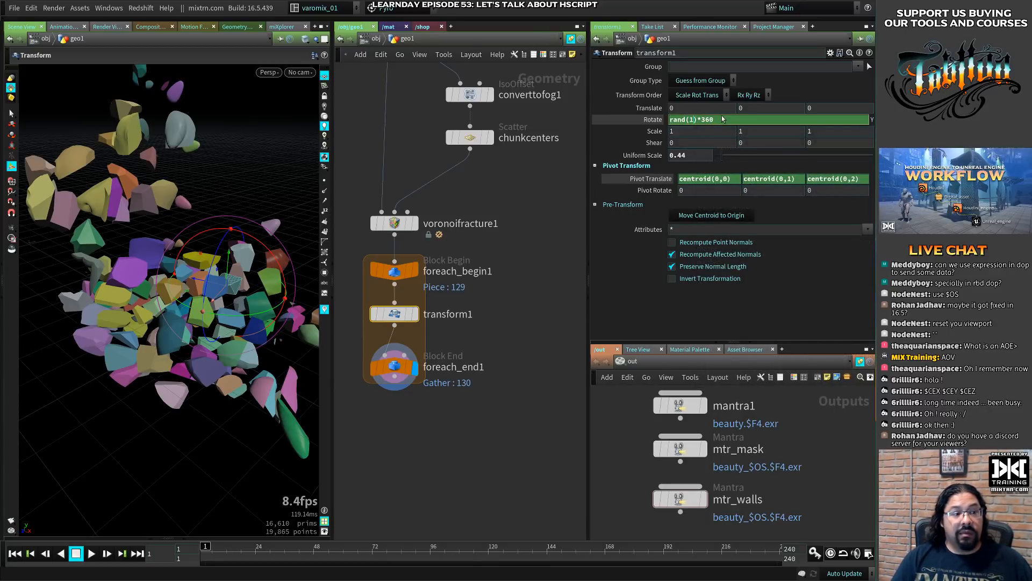
- Display the single piece at transform1 and examine its rotation from above
left_click_drag(130, 282, 234, 256)
key("space")
left_click(414, 314)
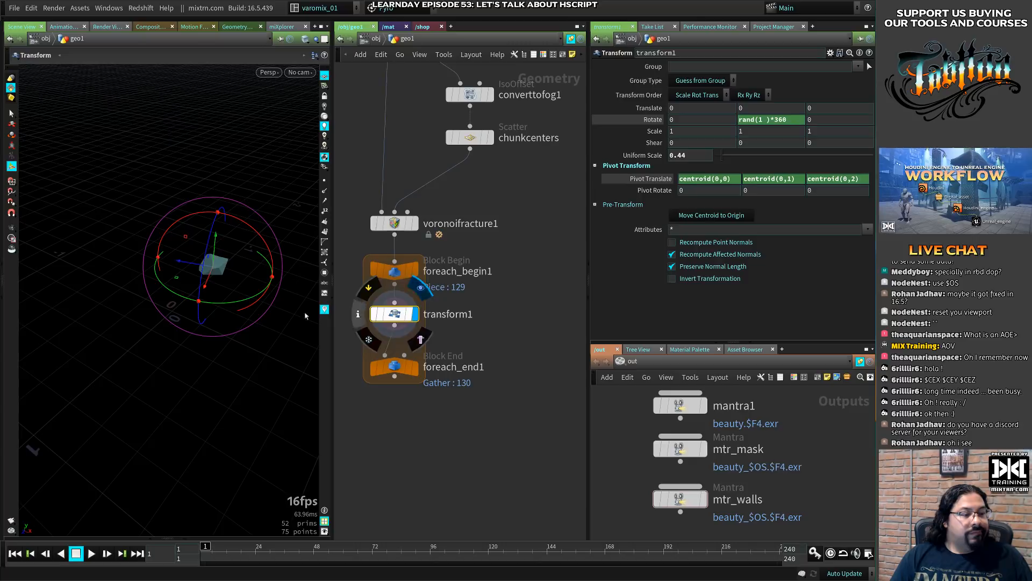
key("space")
left_click_drag(228, 299, 224, 302)
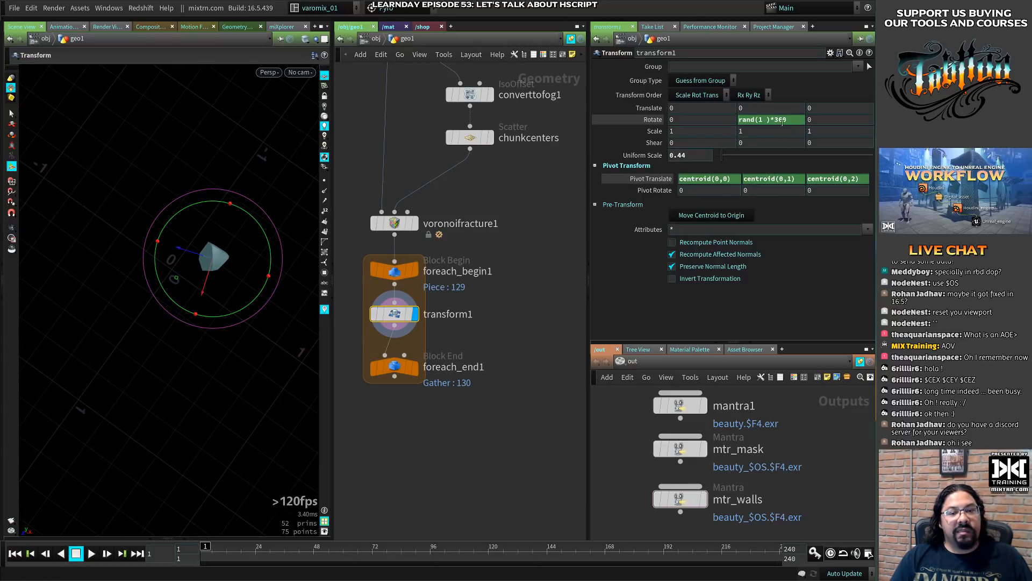
- Create a meta import node for the foreach_begin1 loop and place it beside foreach_begin1 in the network
left_click_drag(786, 121, 767, 120)
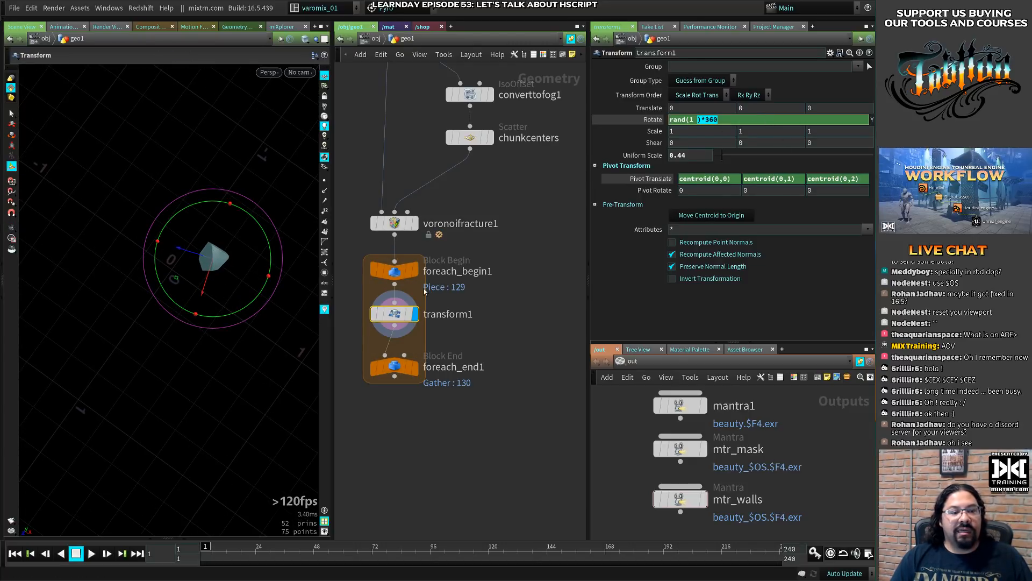
left_click(394, 366)
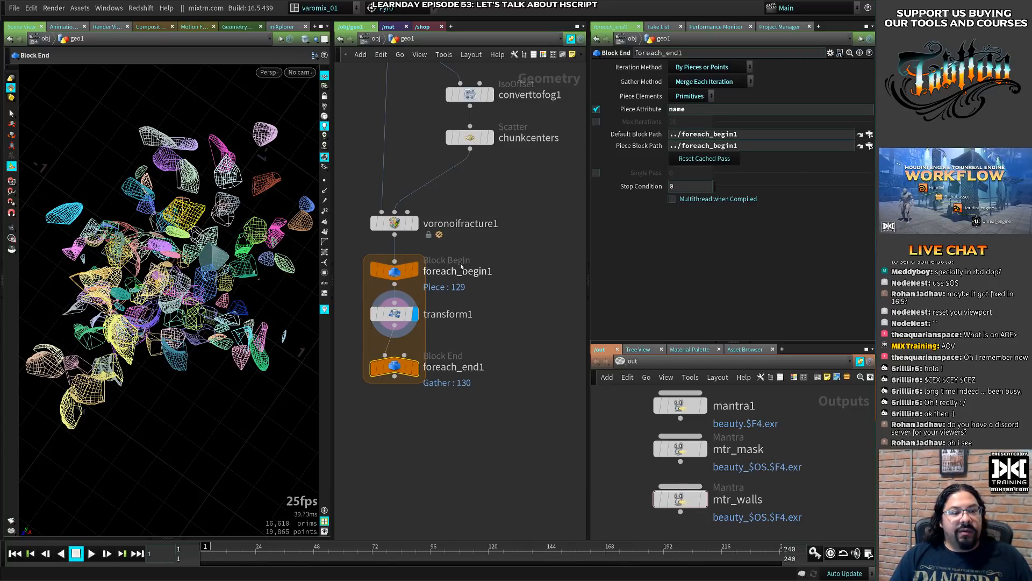
left_click(394, 271)
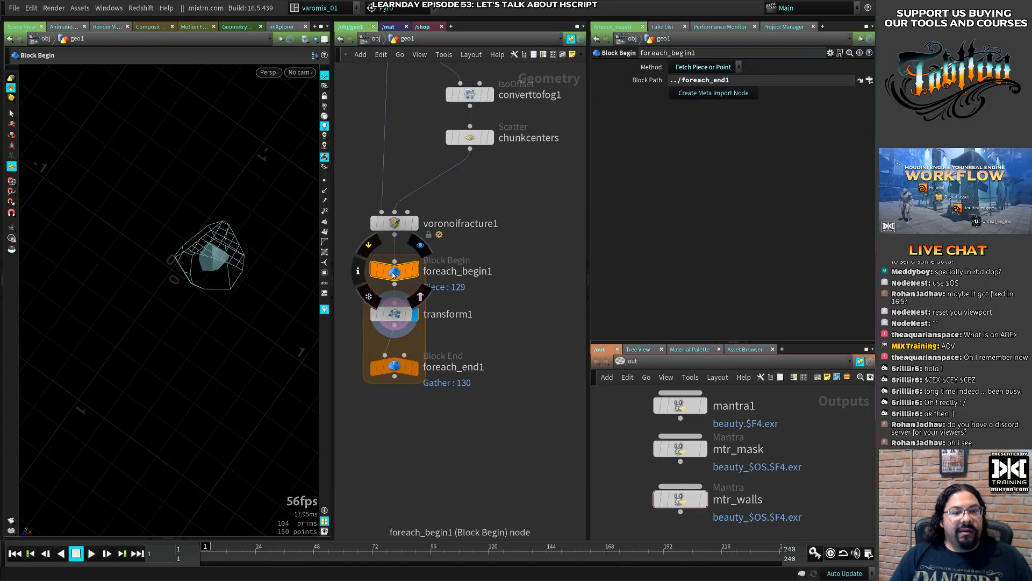
left_click(717, 93)
left_click(539, 273)
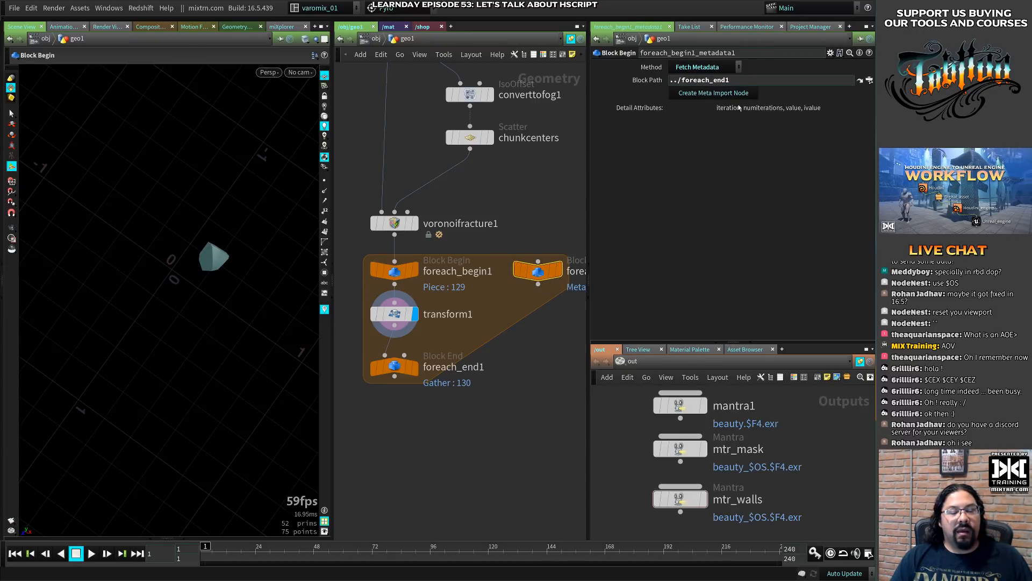
- Remove the seed value from the rand function in transform1's Y rotation expression
left_click(395, 314)
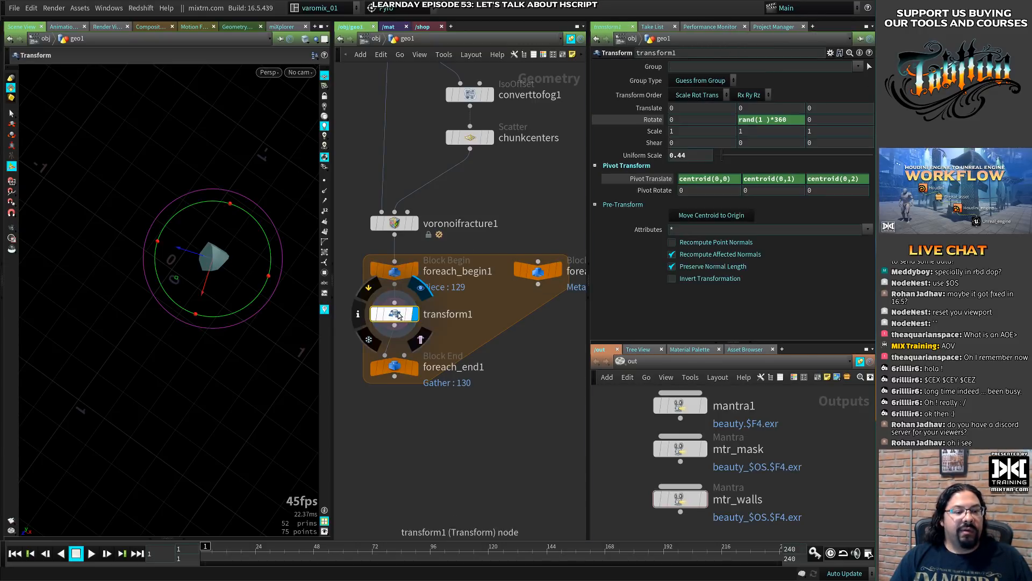
left_click(768, 119)
double_click(692, 119)
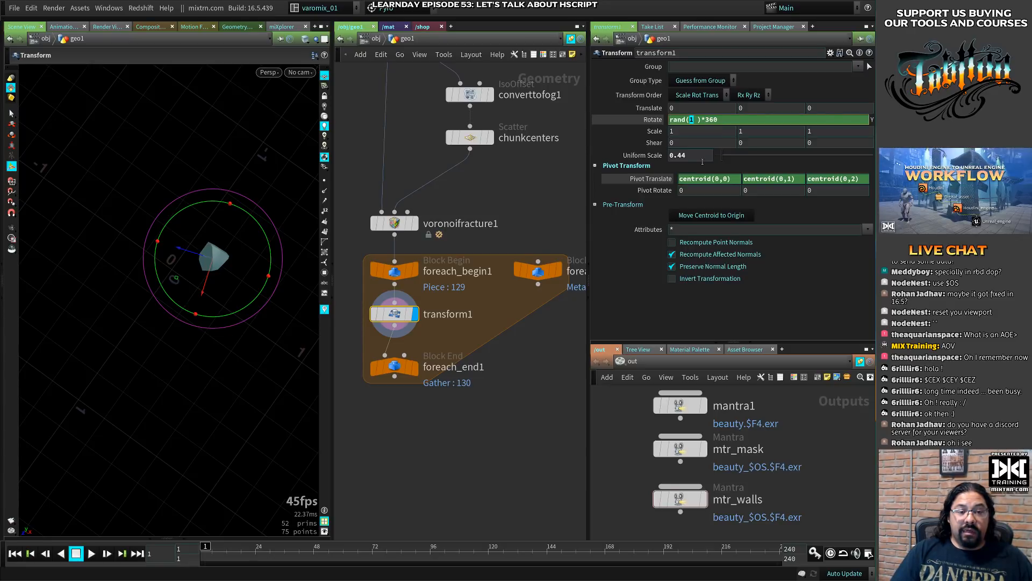
key("BackSpace")
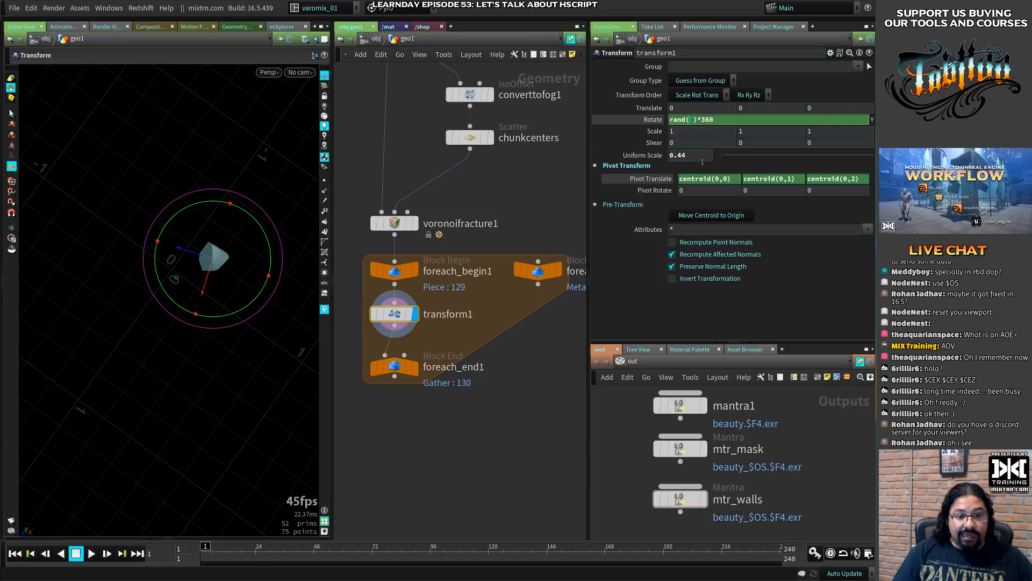
- Open the geometry spreadsheet for the foreach_begin1_metadata1 node
left_click(538, 270)
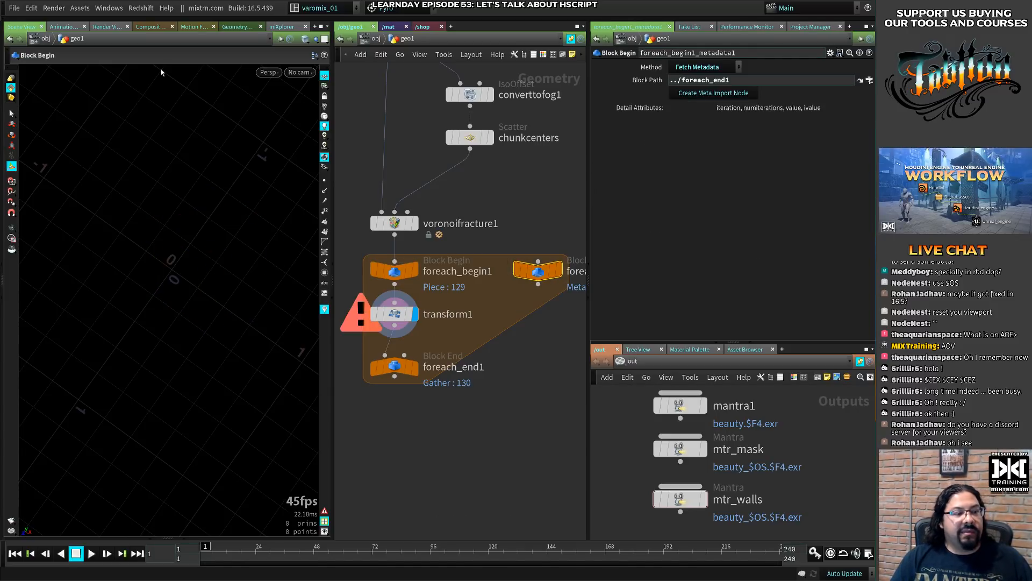
left_click(284, 26)
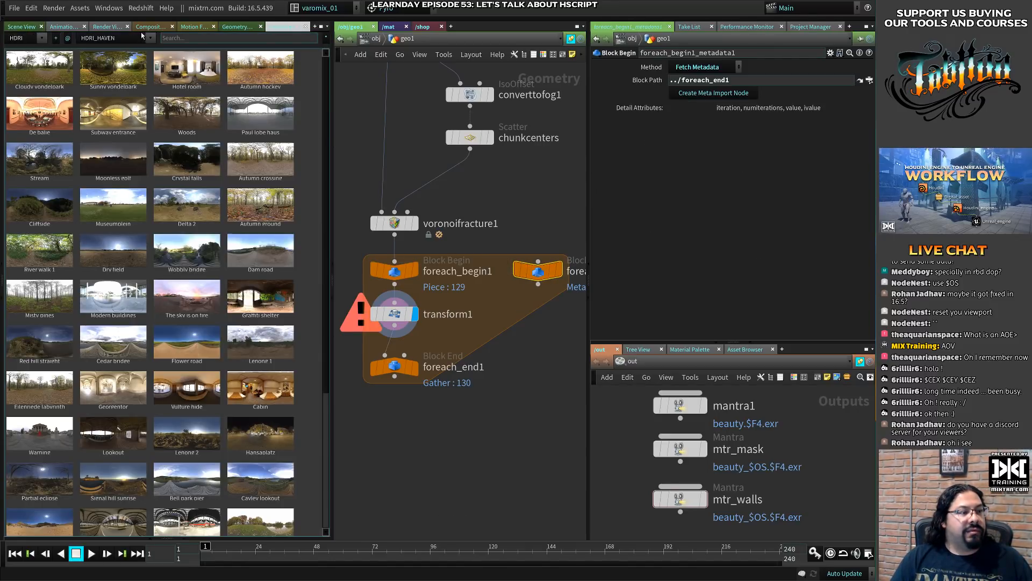
left_click(235, 27)
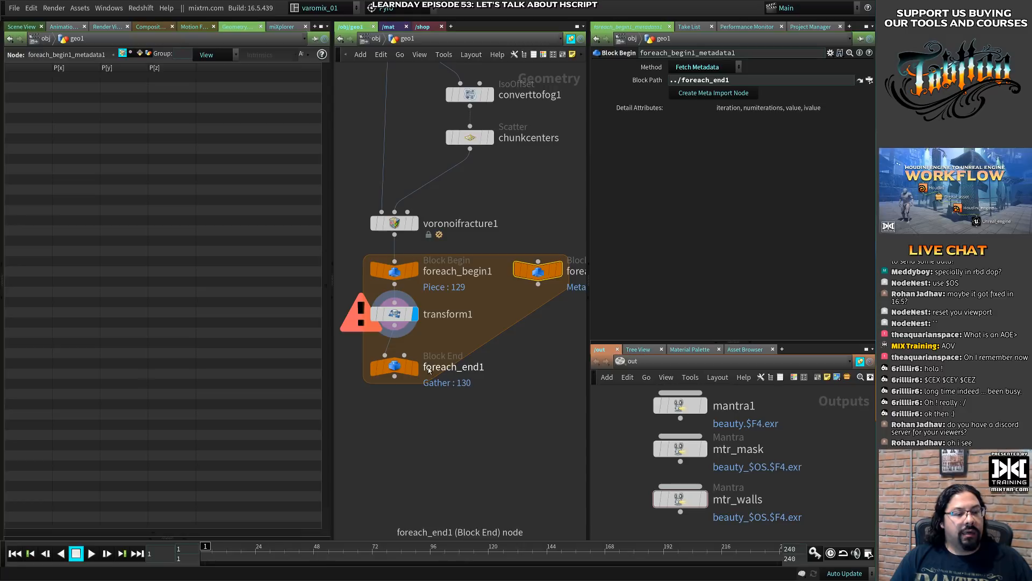
- Display foreach_end1 and restore the seed value 1 in transform1's Y rotation expression
left_click(398, 368)
left_click(394, 314)
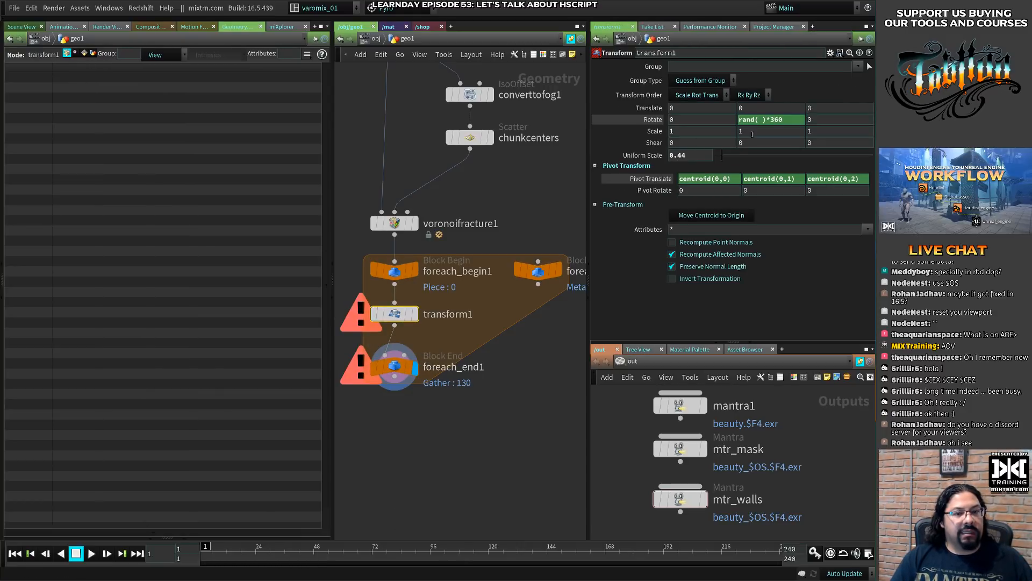
left_click(757, 120)
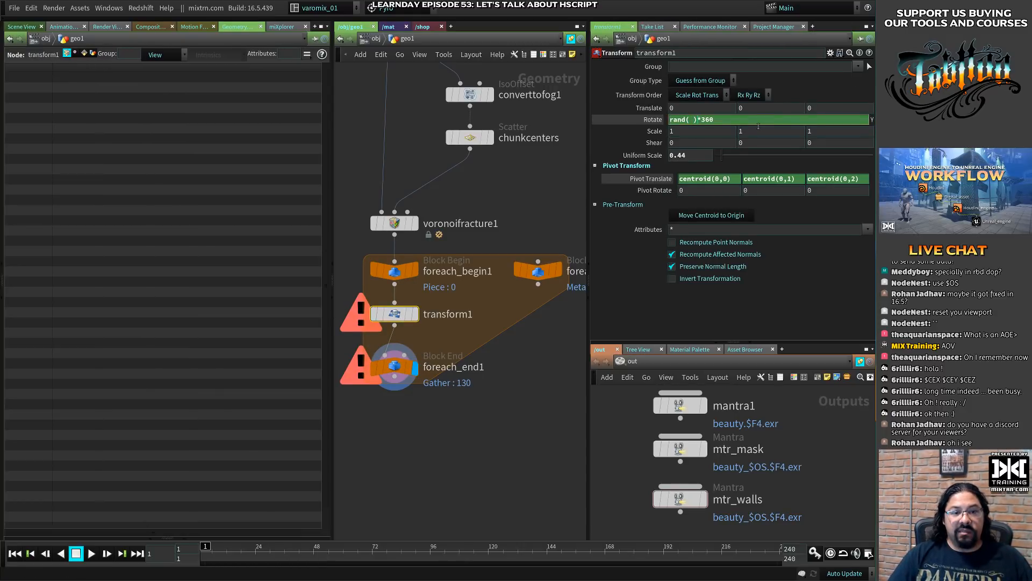
type("1")
key("Return")
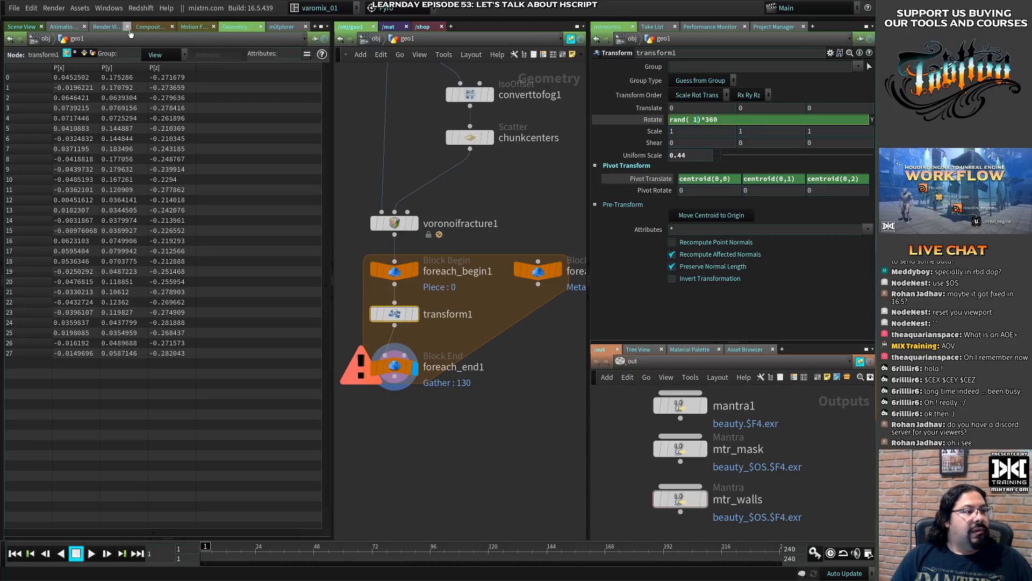
- Examine the detail attributes of foreach_begin1_metadata1 in the geometry spreadsheet and return to the 3D scene view
left_click(93, 53)
left_click(85, 53)
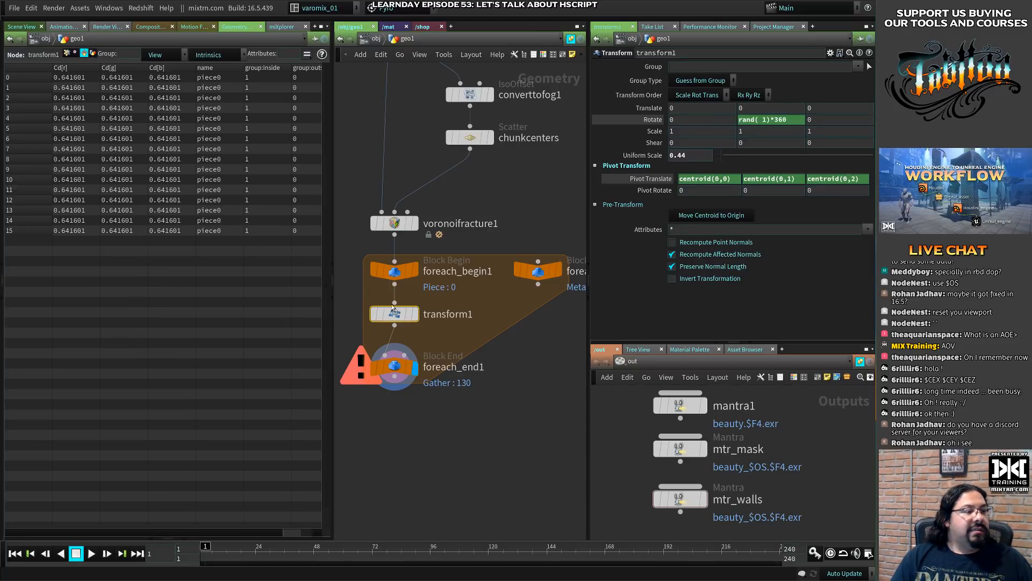
left_click(538, 270)
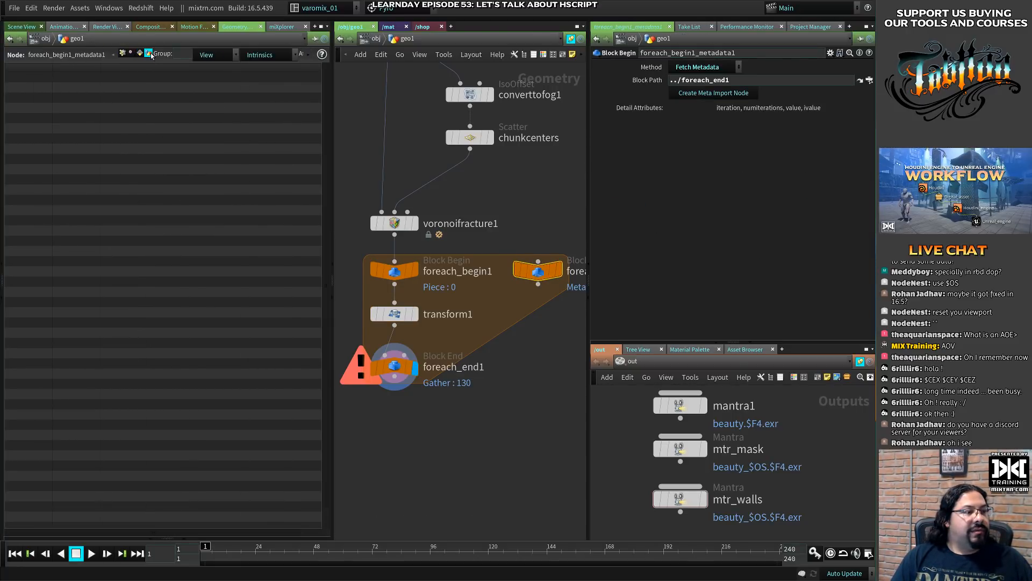
left_click(148, 53)
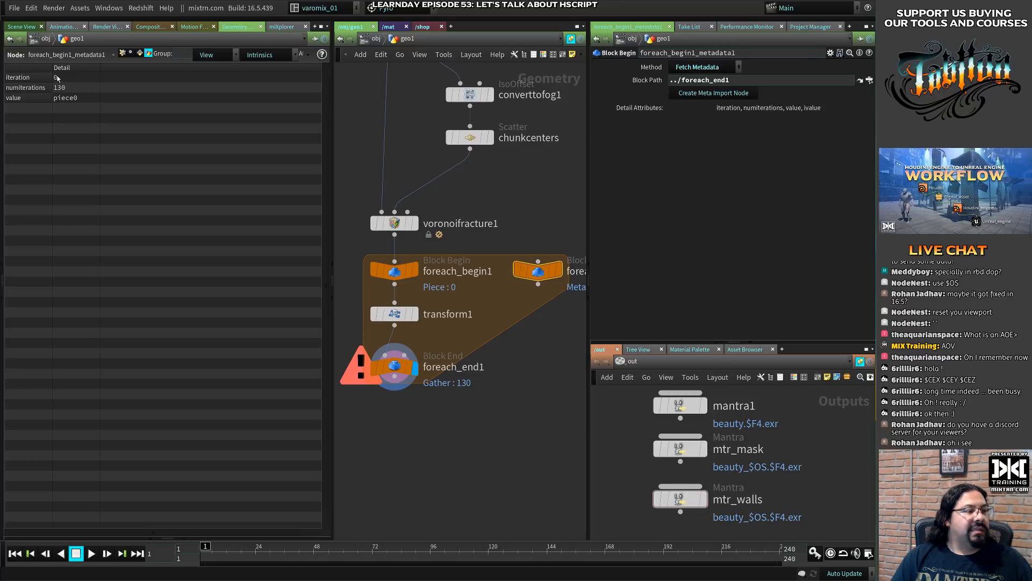
left_click(21, 27)
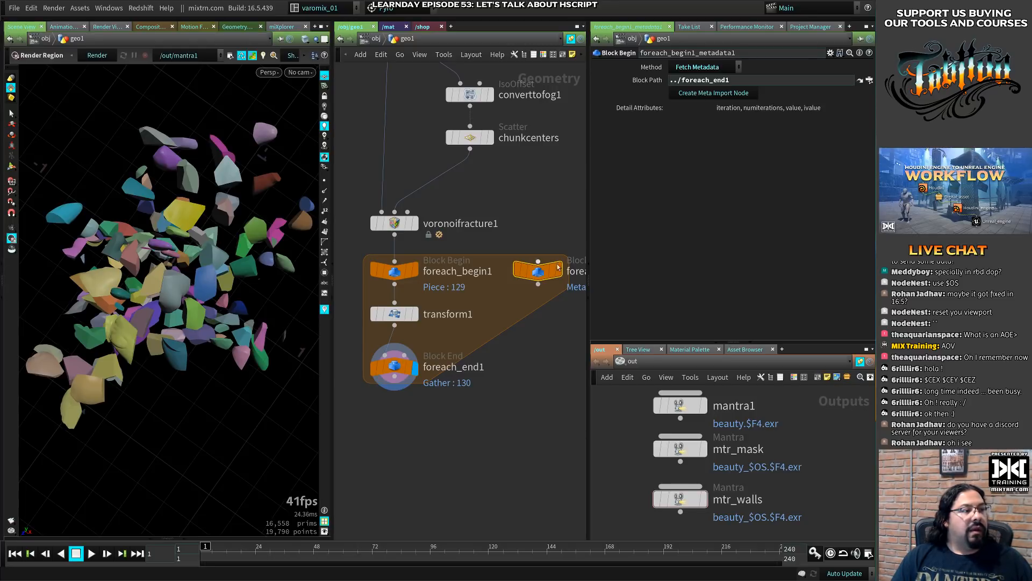
- Replace the seed in transform1's Y rotation expression with the start of a detail( function call
left_click(395, 313)
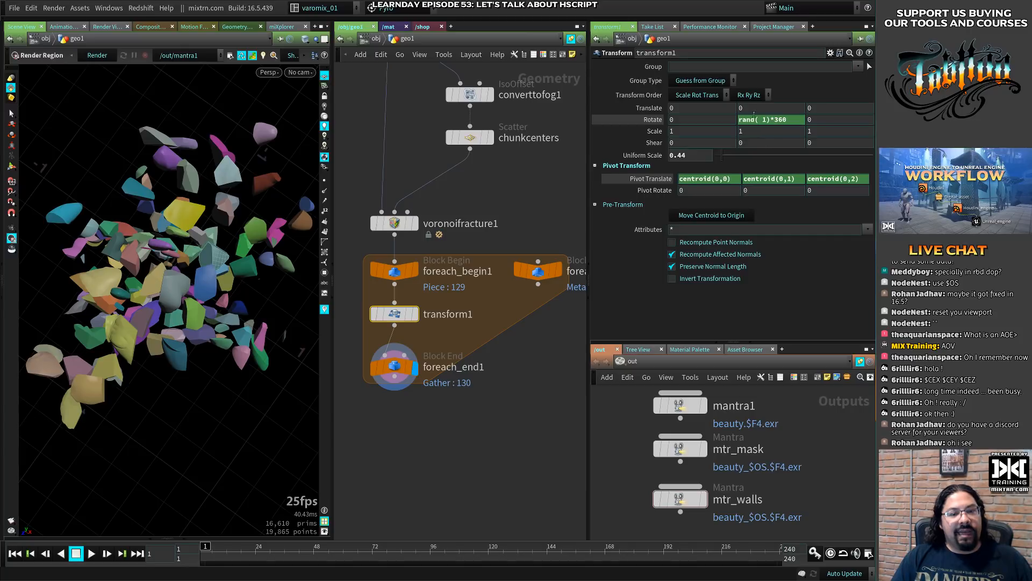
left_click(758, 120)
key("Delete")
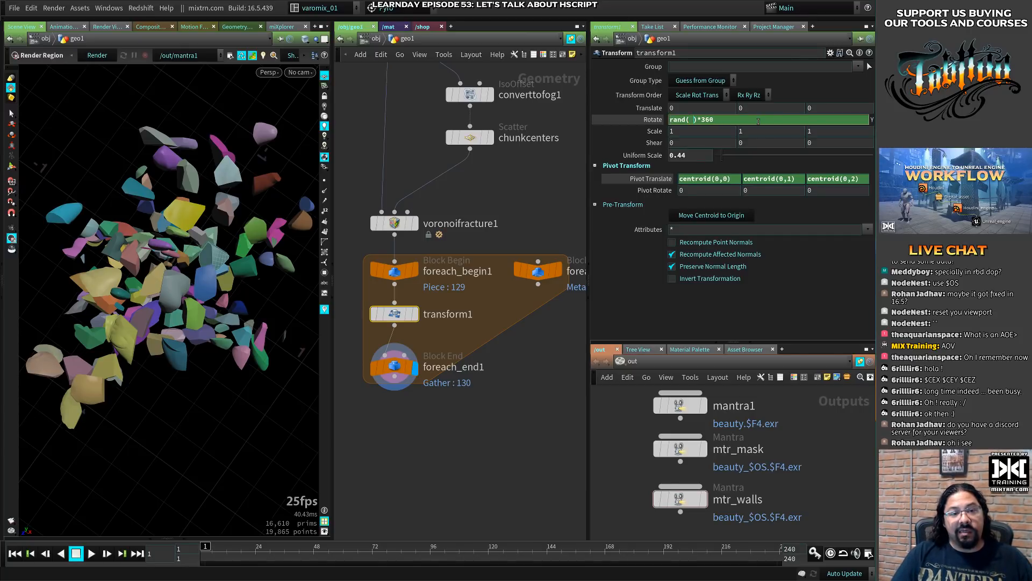
type("detai")
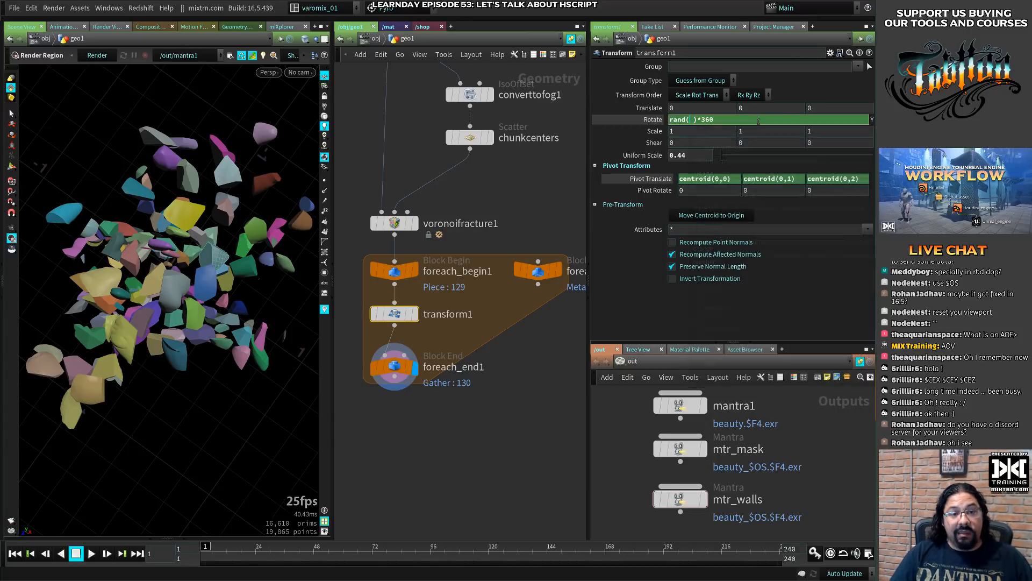
type("l ")
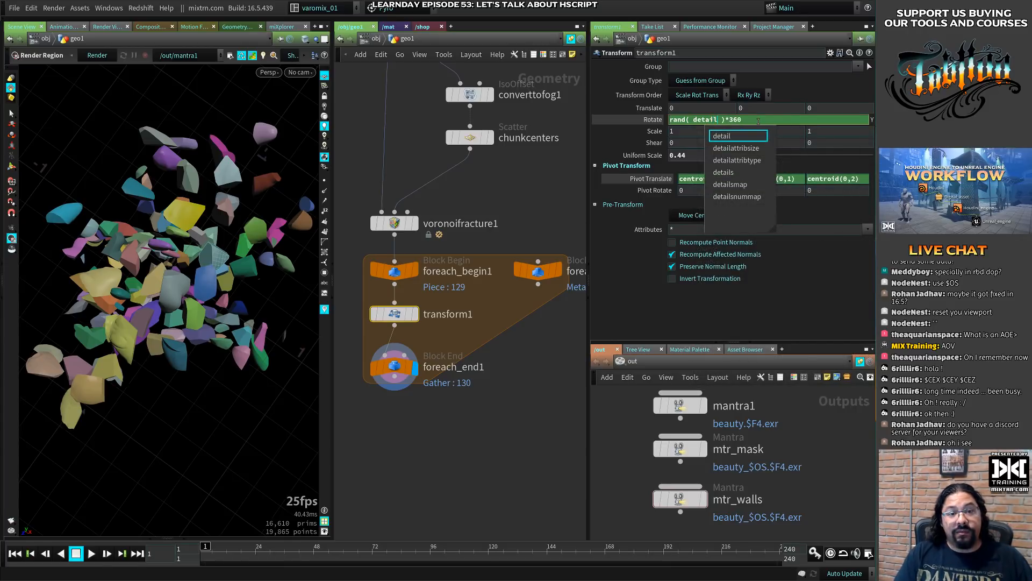
type("(")
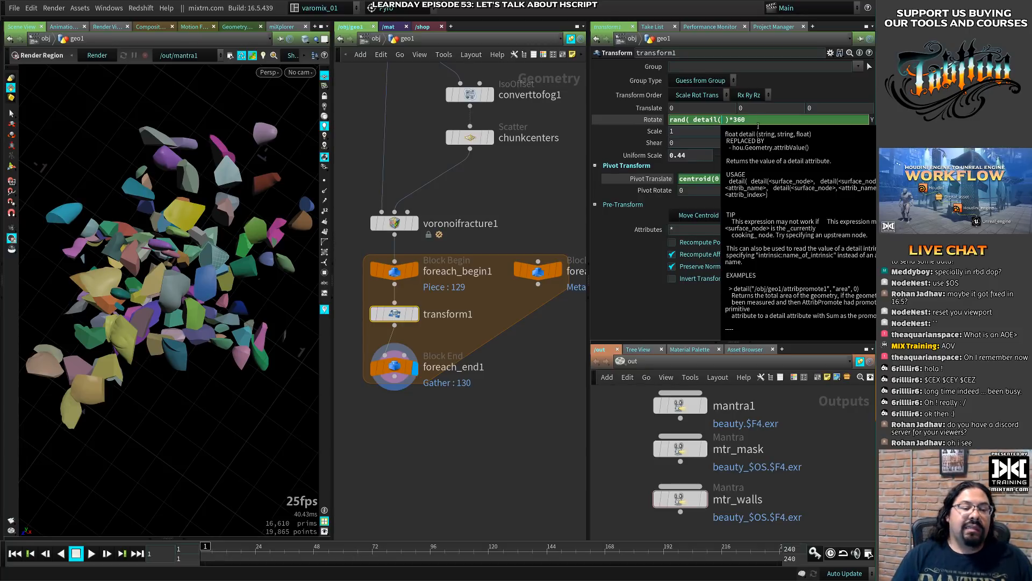
- Rename the foreach_begin1_metadata1 node to i
left_click(546, 329)
middle_click_drag(532, 346, 473, 336)
left_click(547, 263)
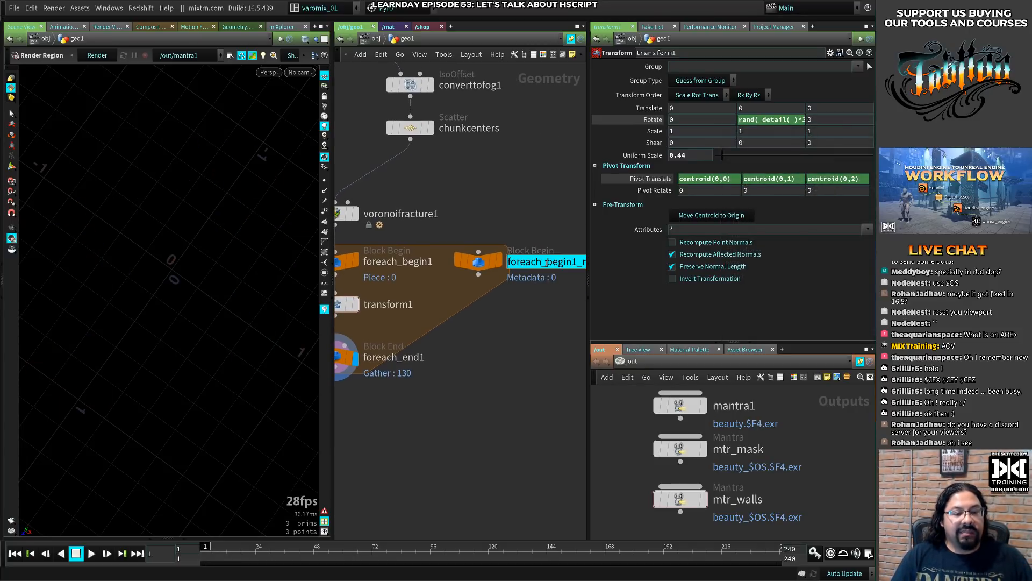
type("i")
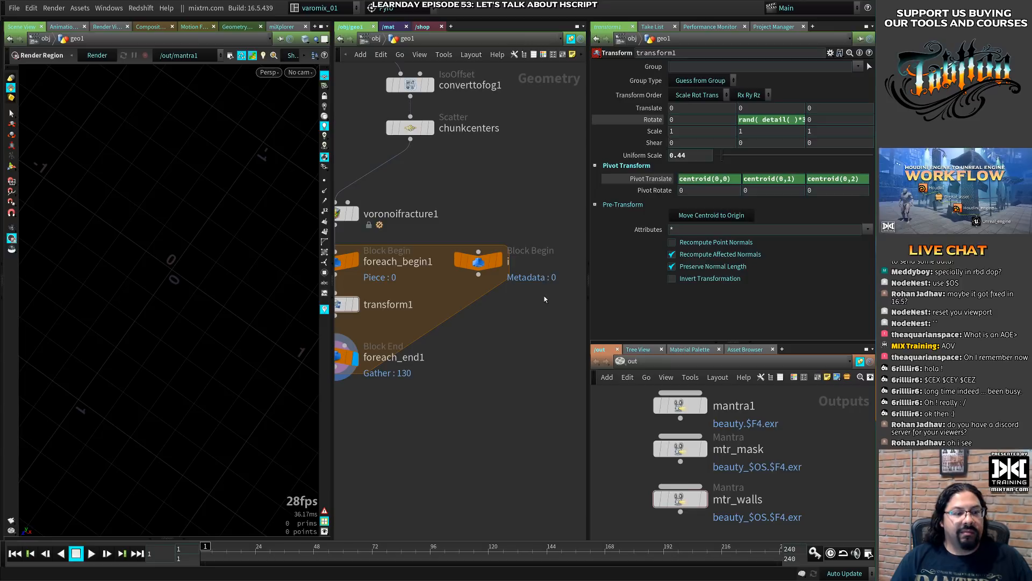
- Add the arguments "../i" and "iteration" to the detail function in transform1's Y rotation expression
middle_click_drag(518, 316, 559, 318)
left_click(372, 305)
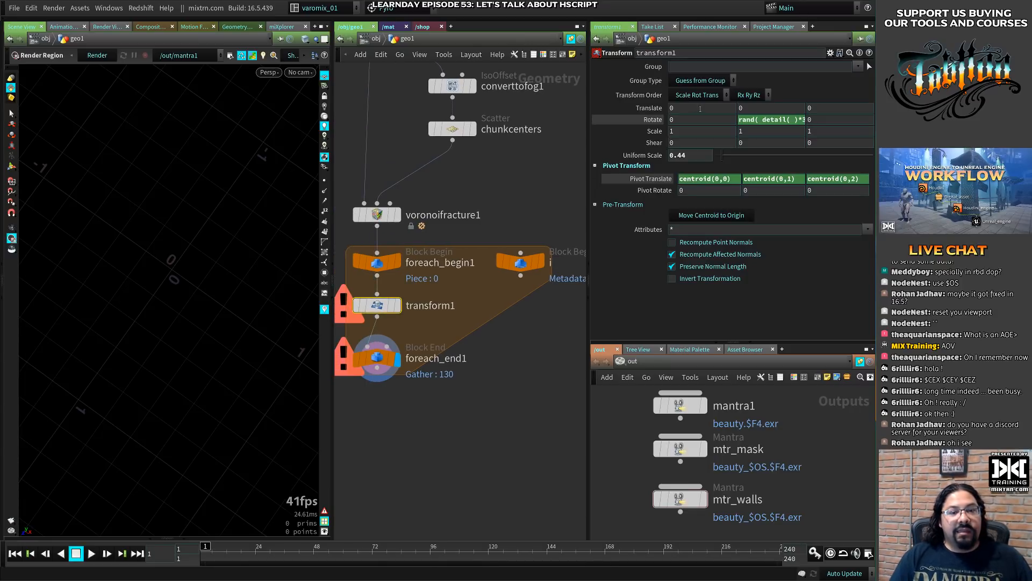
left_click(789, 119)
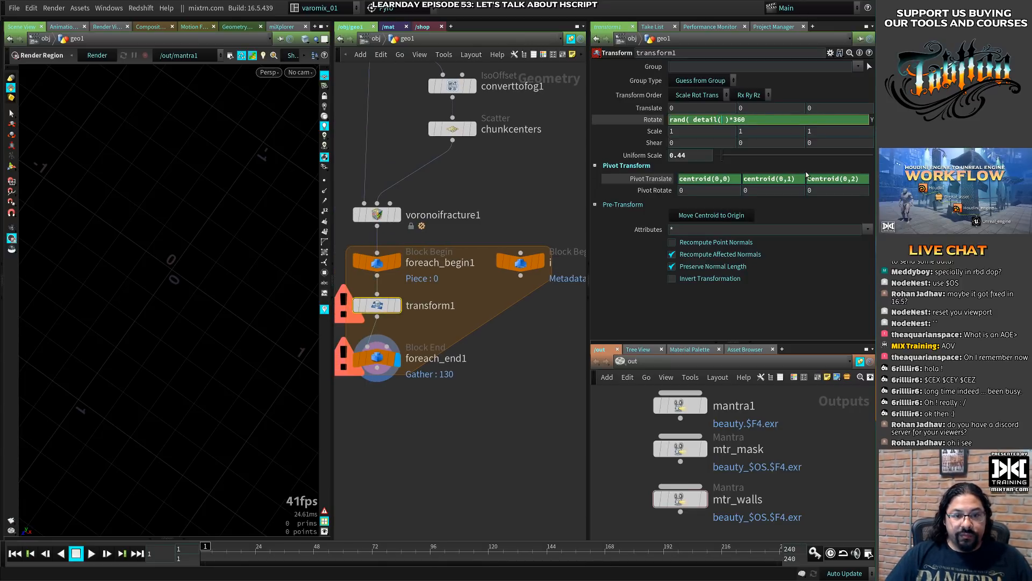
type("\"../i")
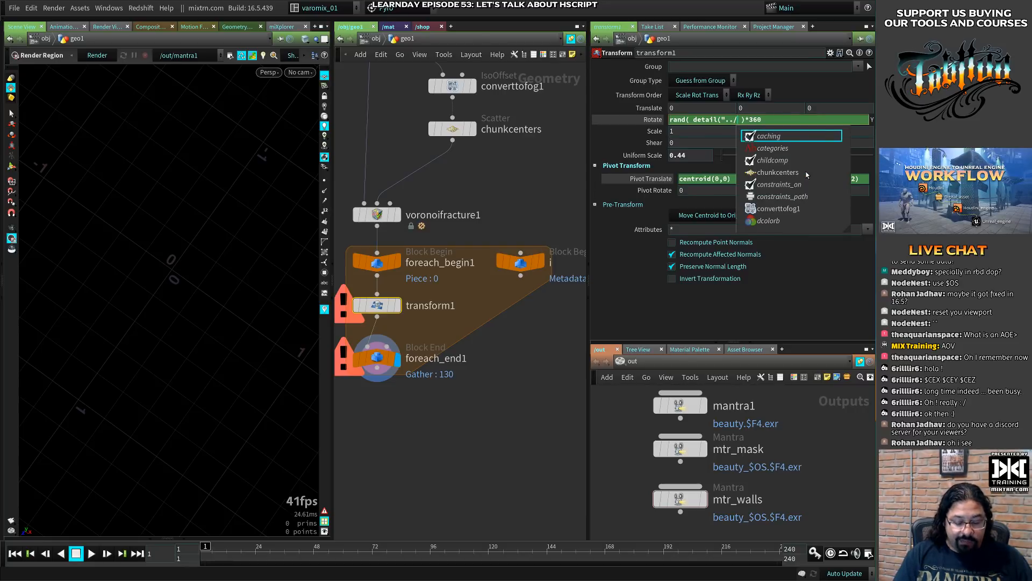
type("\",")
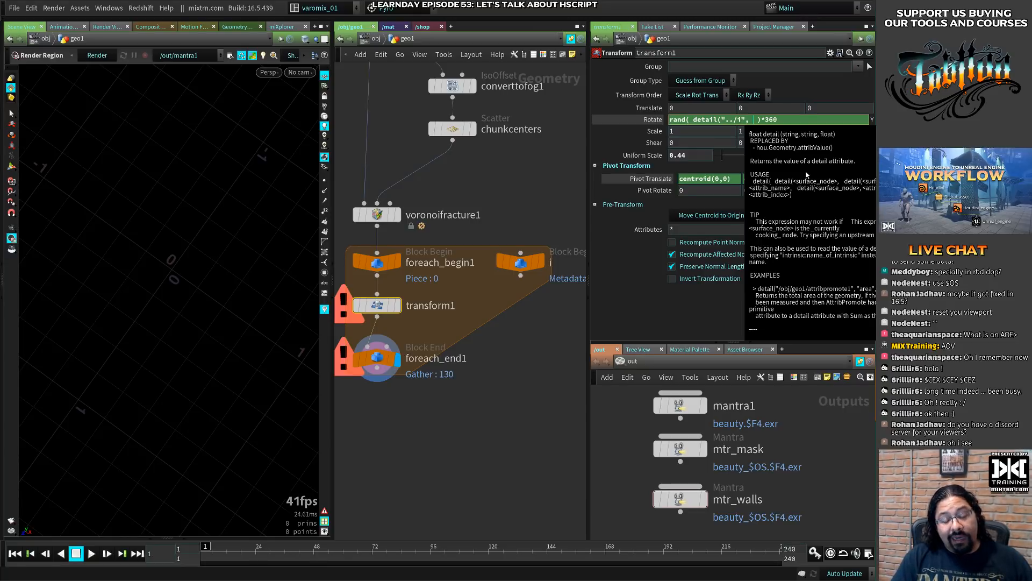
type(" \"iterat")
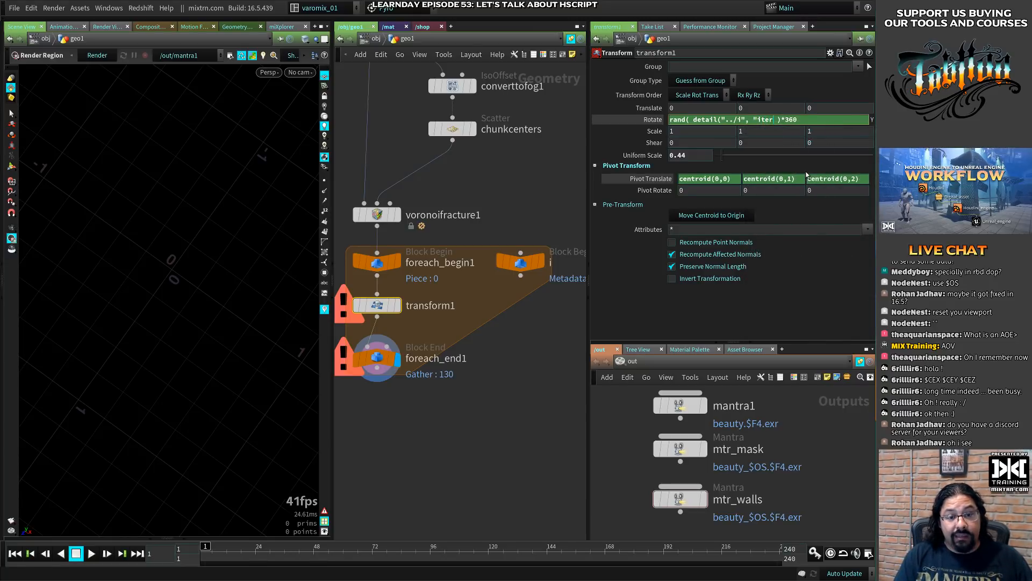
type("ion")
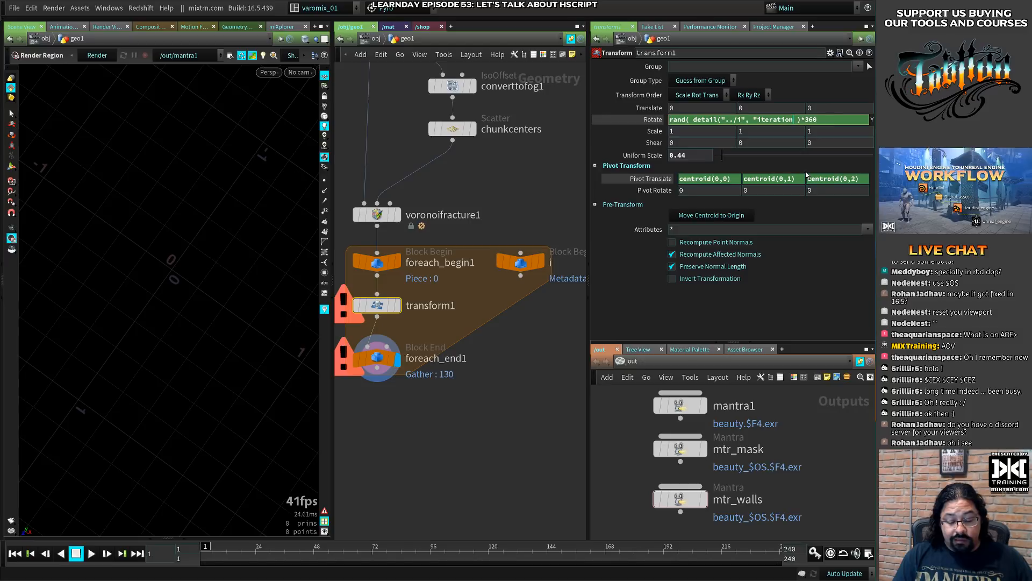
type("s")
key("BackSpace")
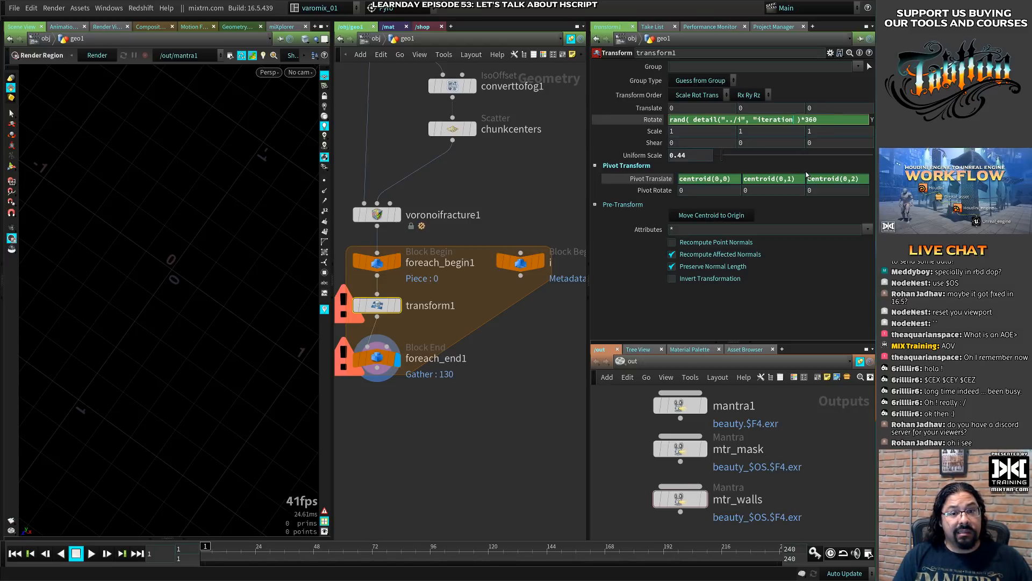
type("\"")
- Complete transform1's Y rotation expression by adding index 0 and the closing parenthesis to the detail function
left_click(531, 263)
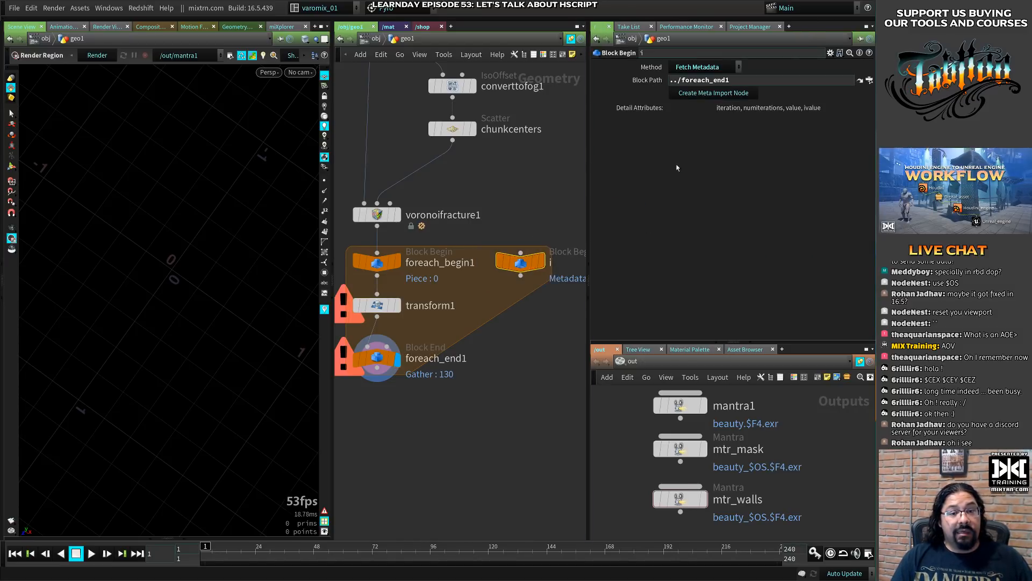
left_click(397, 301)
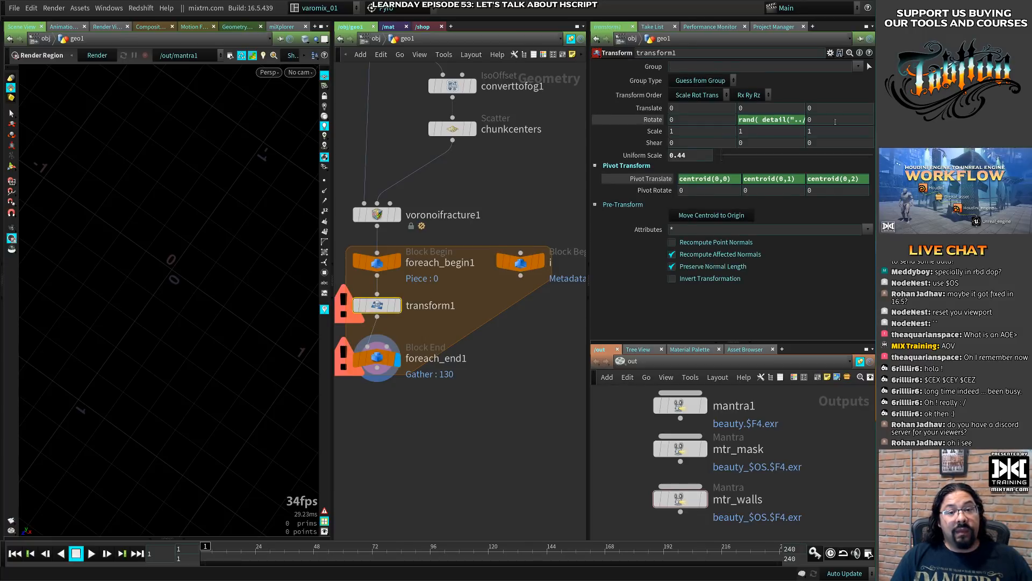
left_click(801, 119)
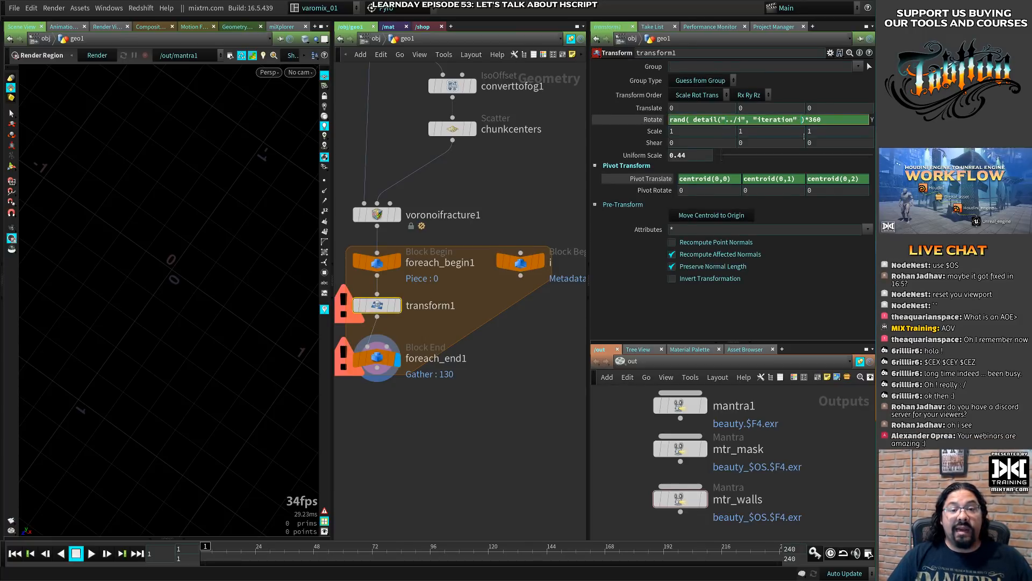
type(", 0")
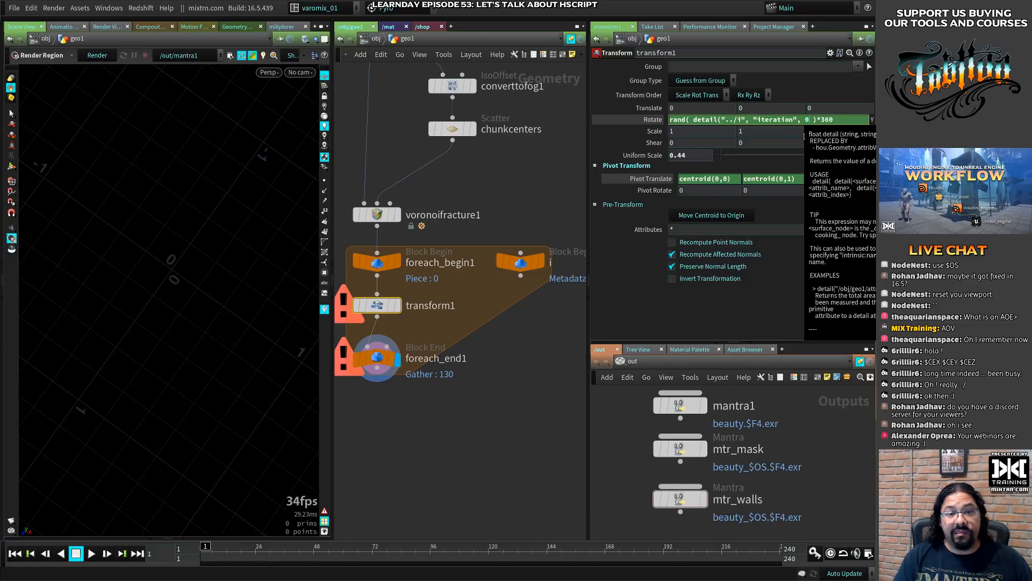
type(")")
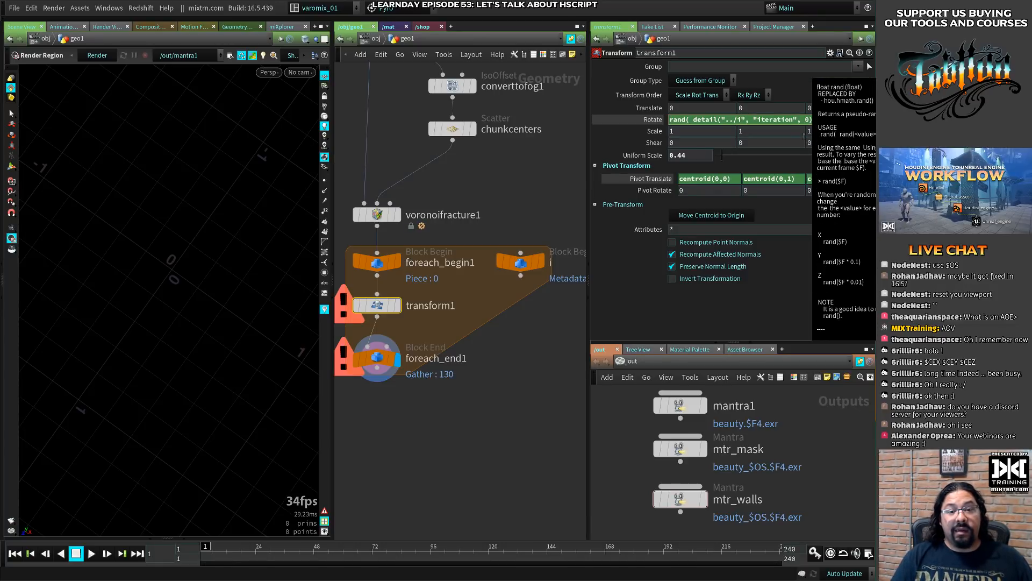
key("Return")
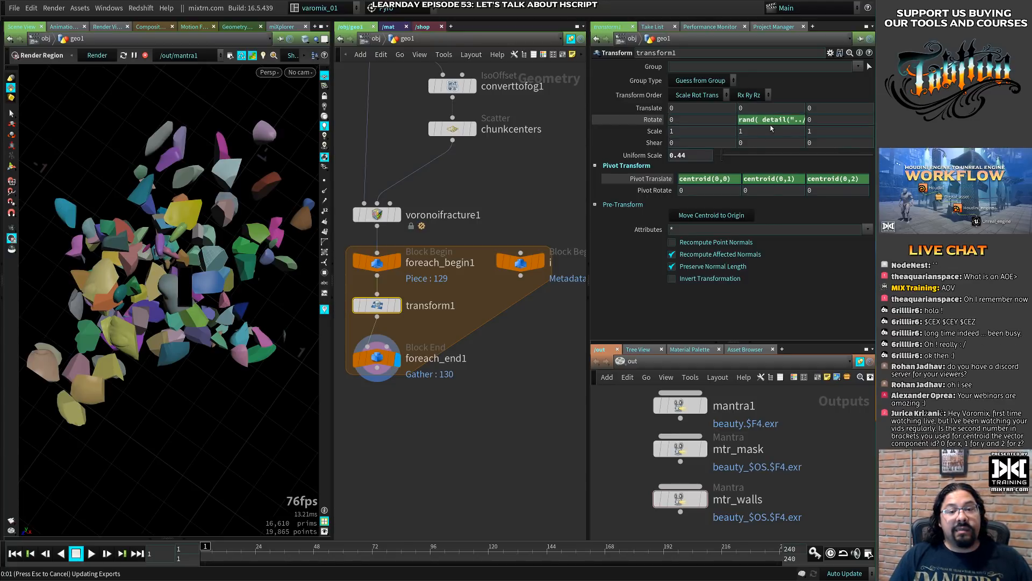
- Remove the extra spaces before the last parenthesis in transform1's Y rotation expression
left_click_drag(772, 121, 773, 121)
left_click(814, 120)
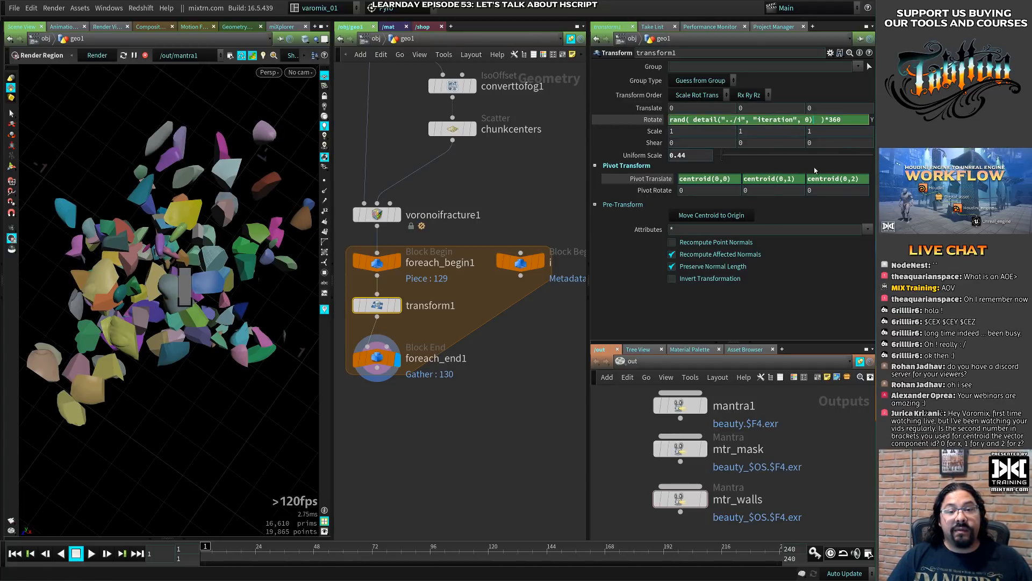
key("Delete")
key("Delete")
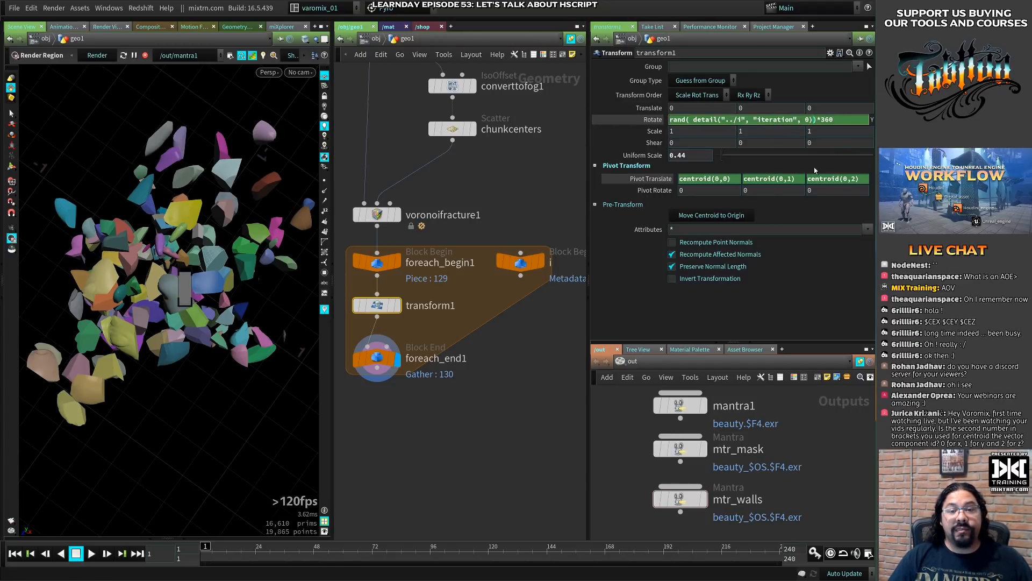
left_click(545, 358)
- Display the evaluated Y rotation value of transform1 and inspect the rotated pieces in the viewport
mouse_move(186, 312)
left_mouse_down()
mouse_move(127, 263)
mouse_move(200, 301)
left_mouse_up()
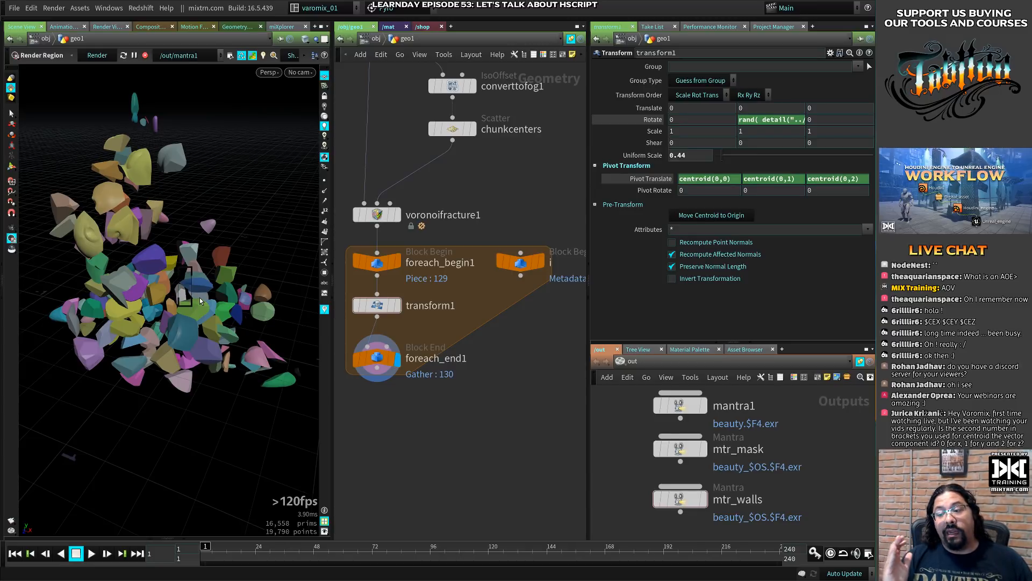
middle_click(659, 121)
middle_click(647, 120)
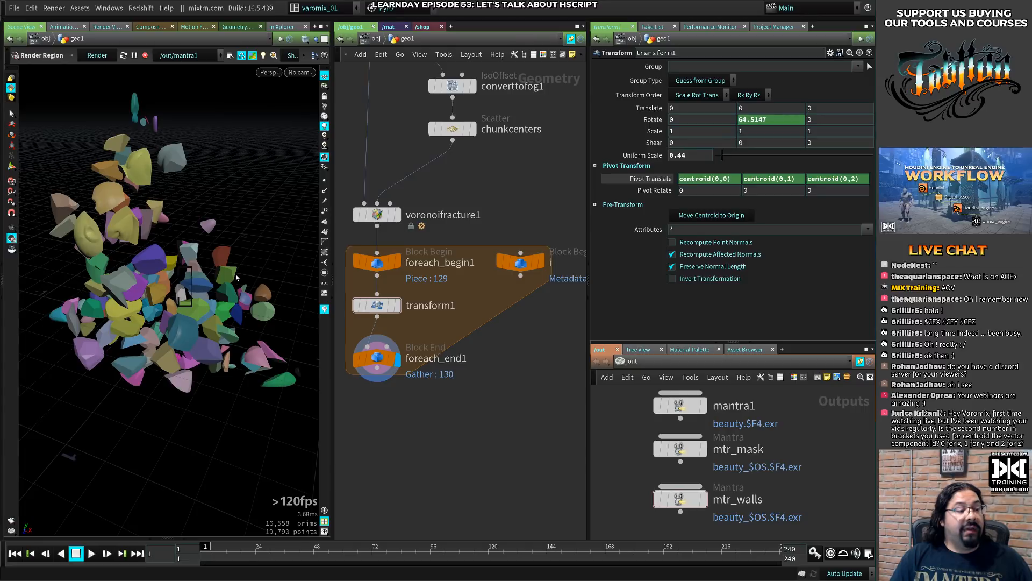
left_click_drag(216, 263, 237, 290, "alt")
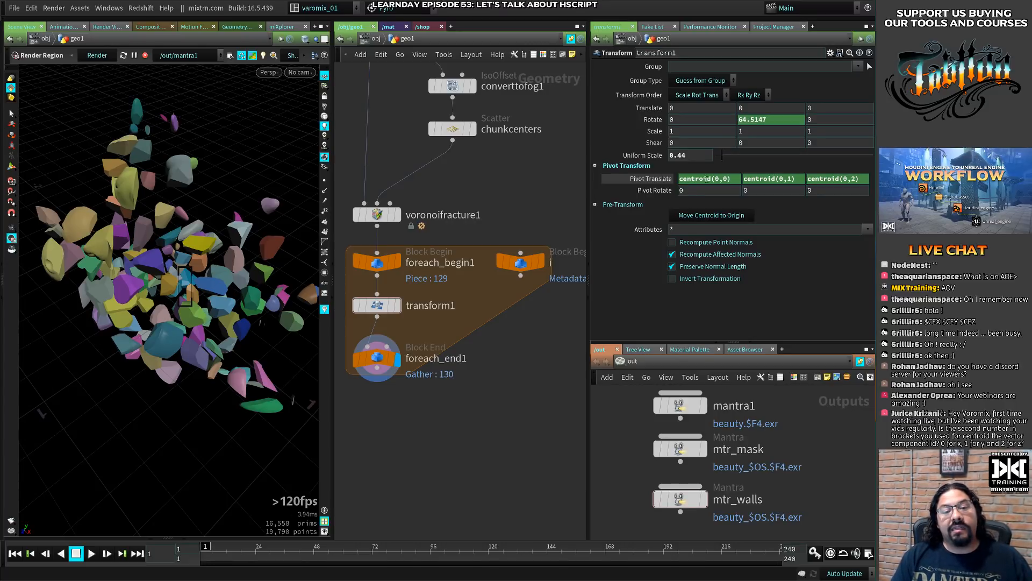
- Copy the centroid(0,0) expression from transform1's X pivot and paste it over 001001 on line 3 in Visual Studio Code
double_click(712, 179)
key("ctrl+c")
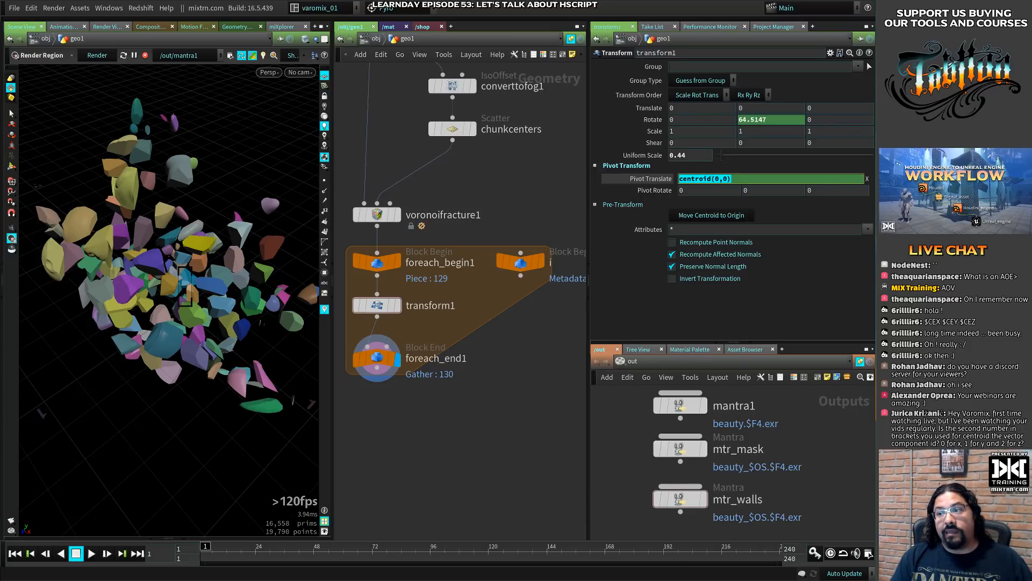
key("alt+Tab")
left_click(373, 184)
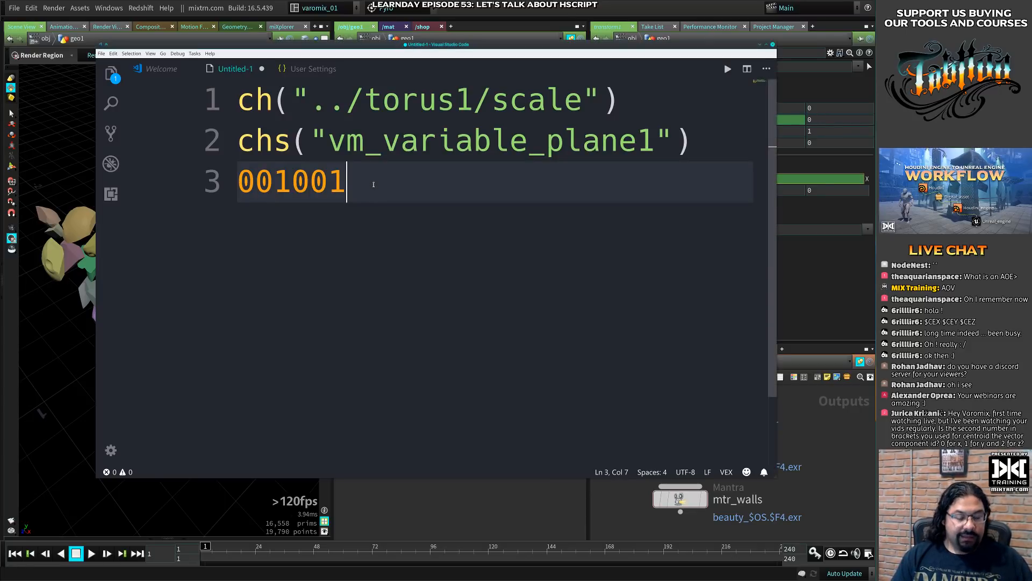
key("BackSpace")
key("BackSpace")
key("BackSpace")
key("BackSpace")
key("BackSpace")
key("BackSpace")
key("ctrl+v")
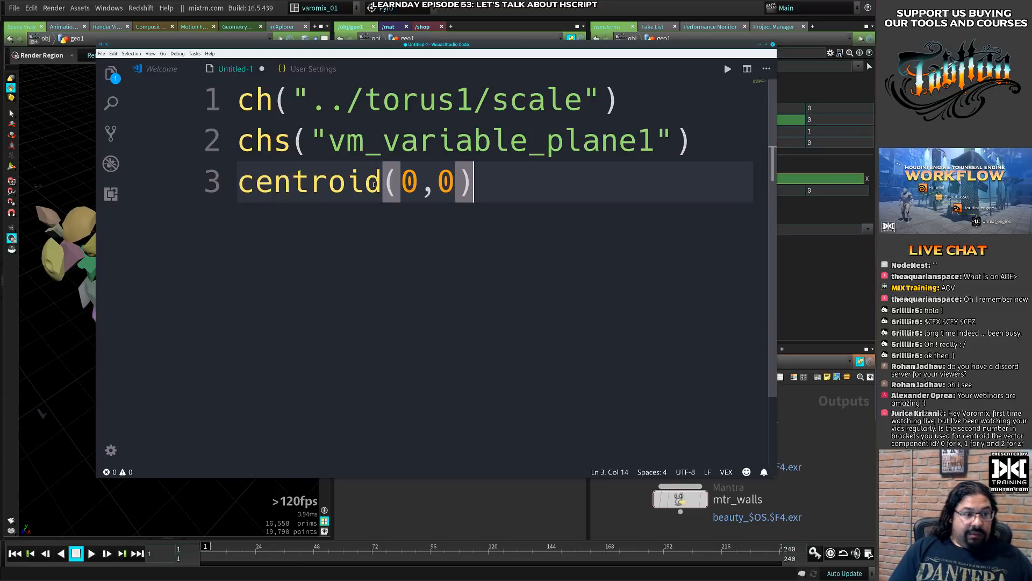
- Replace the first argument of the centroid call with the node path "../transform1"
left_click_drag(413, 188, 409, 185)
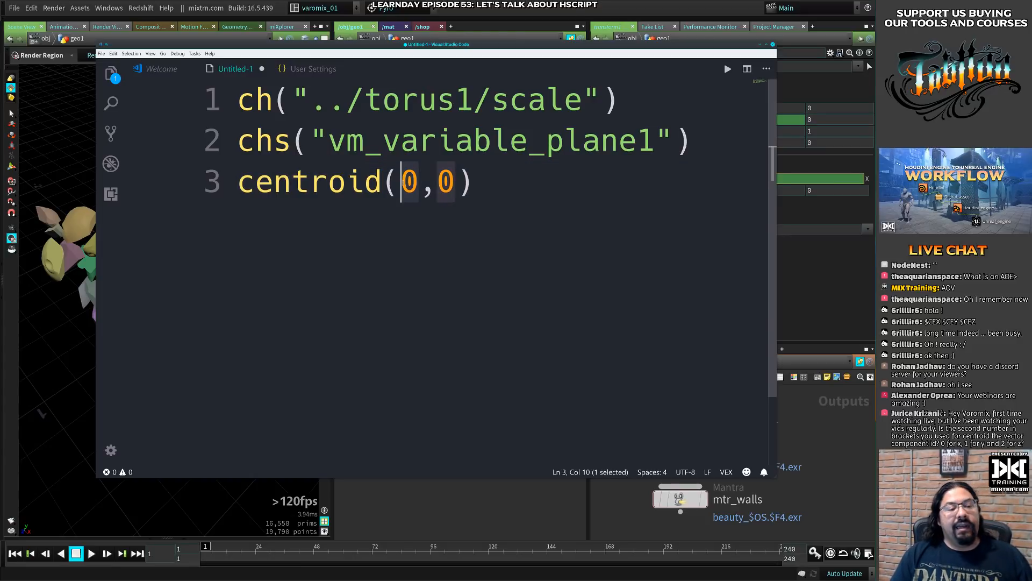
double_click(412, 184)
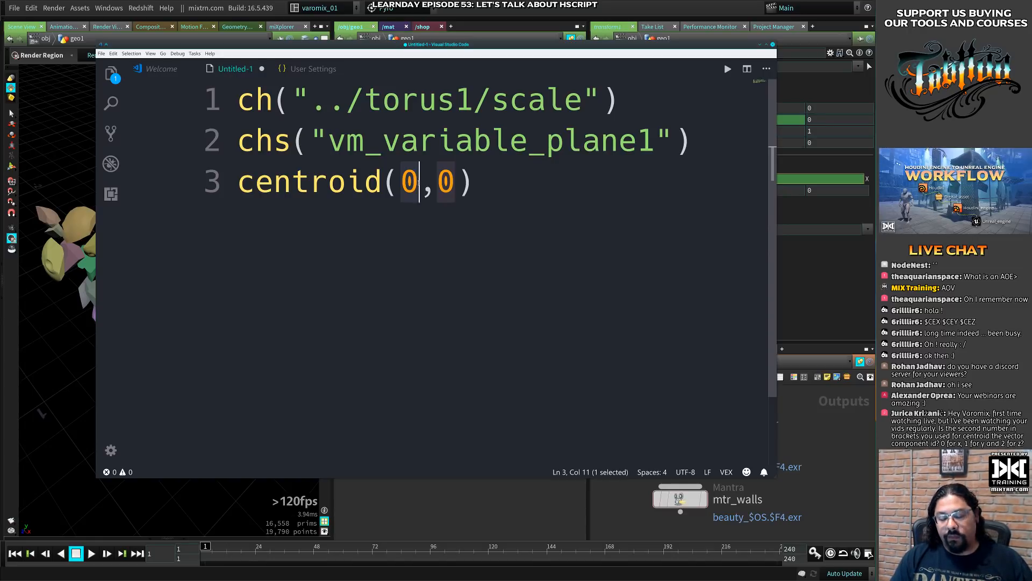
type("\"")
key("BackSpace")
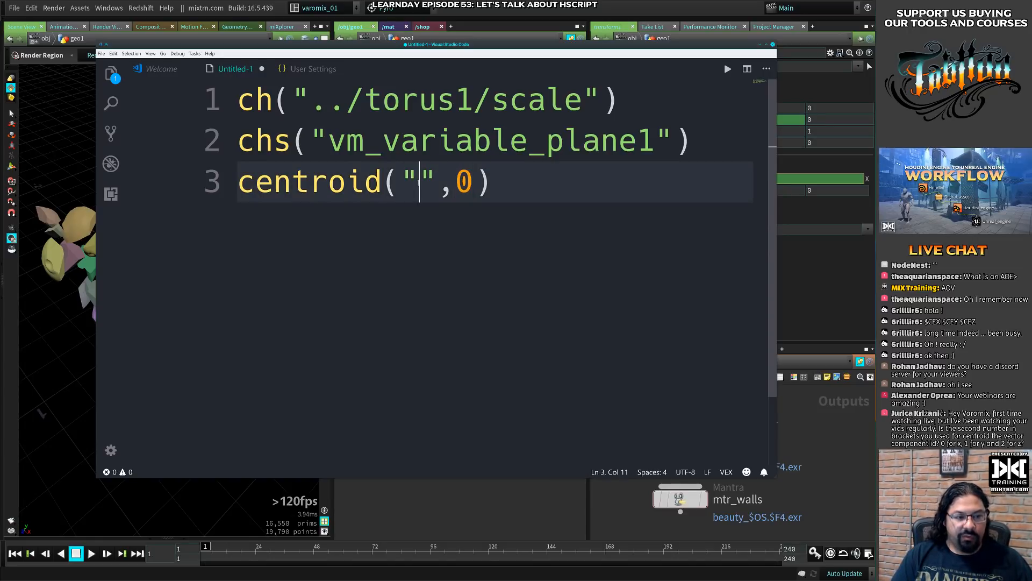
type(".")
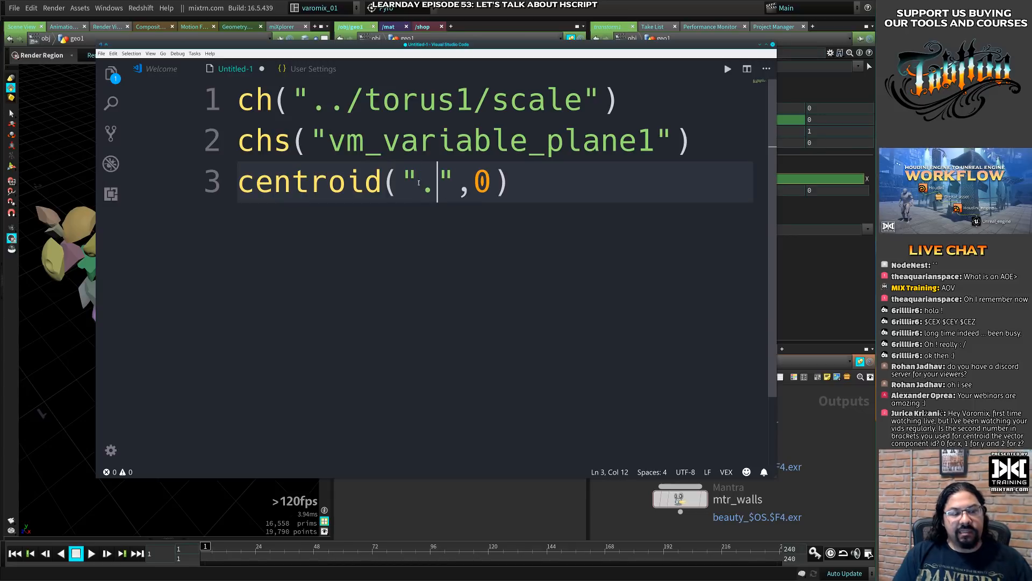
key("BackSpace")
type("../")
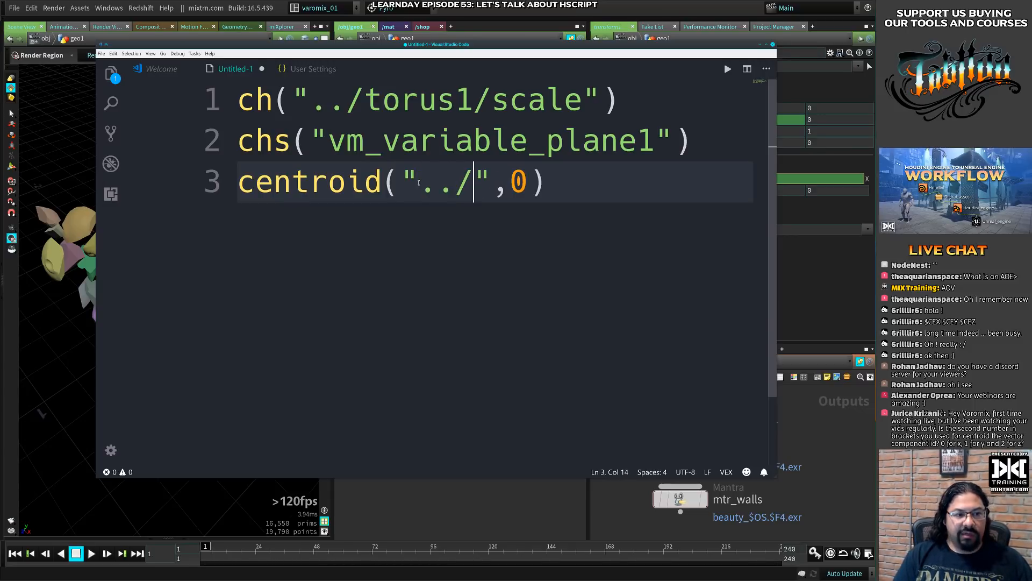
type("trans")
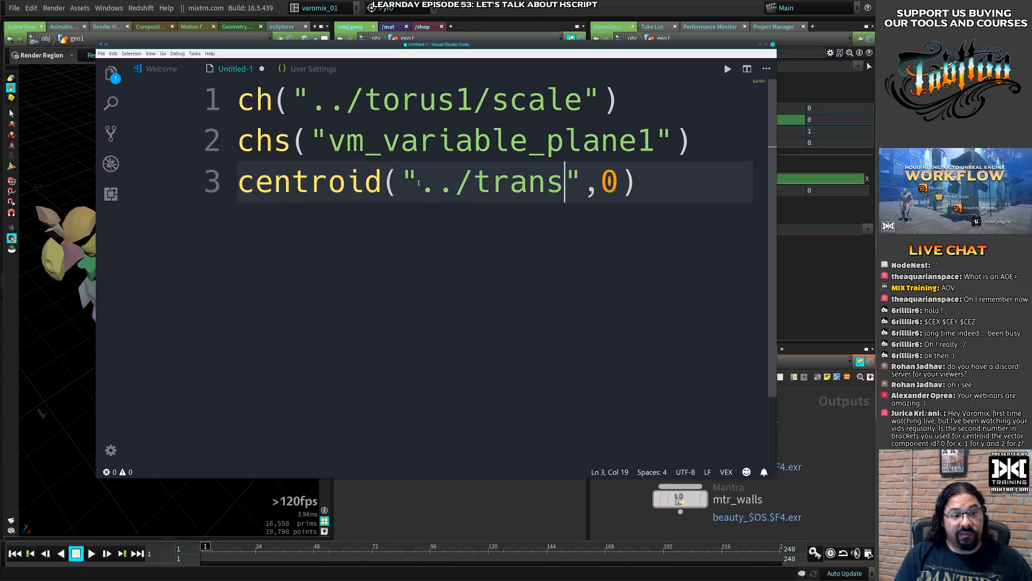
type("form1")
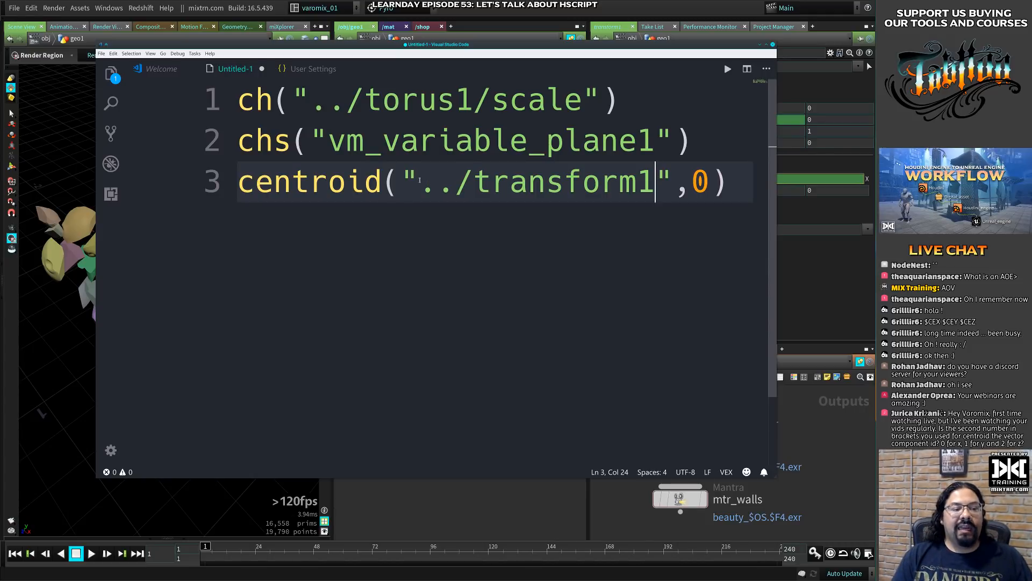
- Replace the node path in the centroid call with the self reference "."
left_click_drag(403, 183, 670, 181)
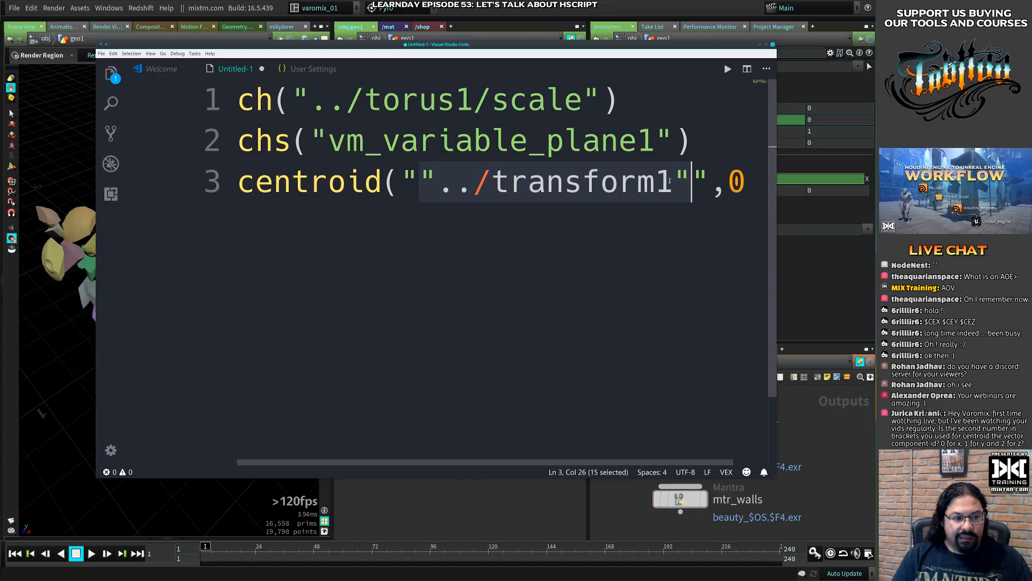
key("BackSpace")
type("\"")
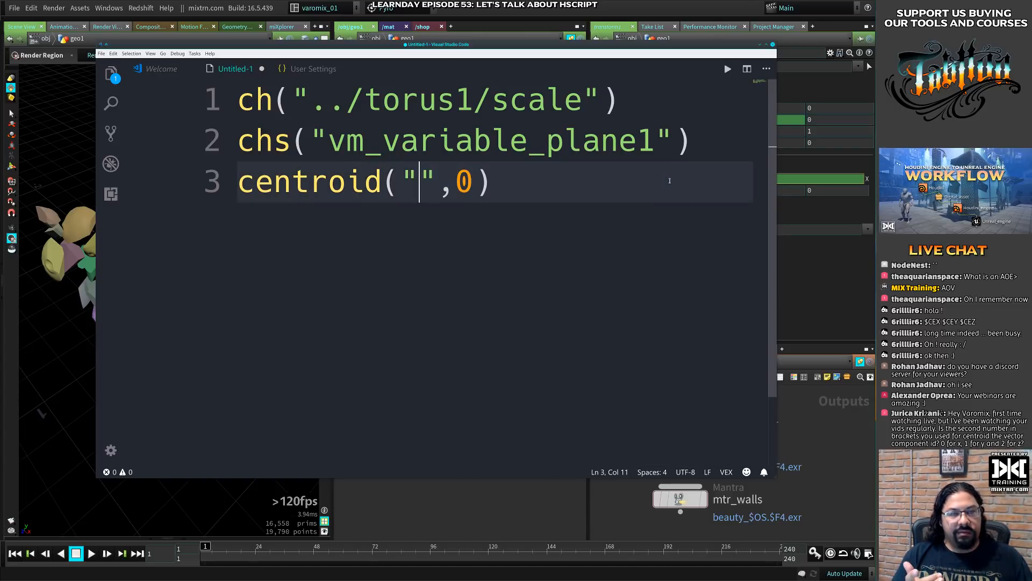
type(".")
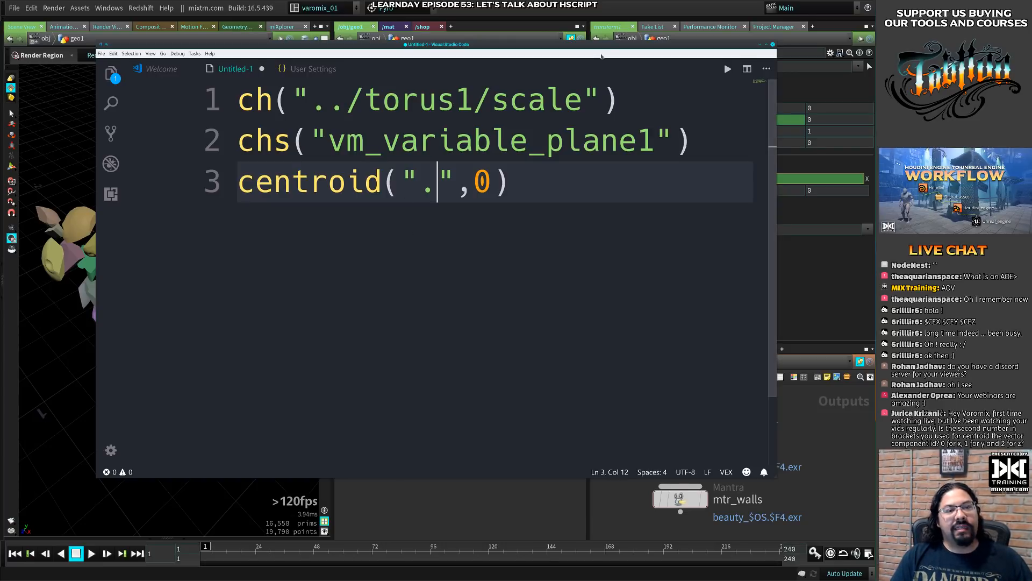
- Switch to Houdini to point out the transform1 node, and bring the Visual Studio Code notes back into view
left_click_drag(412, 45, 382, 460)
left_click(381, 304)
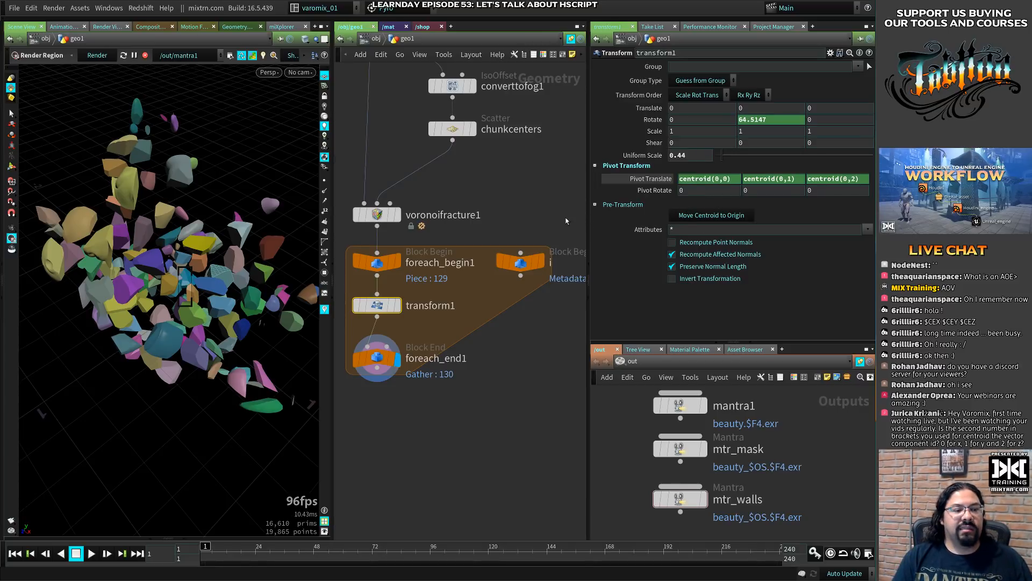
key("alt+Tab")
left_click_drag(478, 467, 636, 39)
- Set the first argument of the centroid call back to 0 and highlight its second argument
left_click_drag(530, 168, 576, 166)
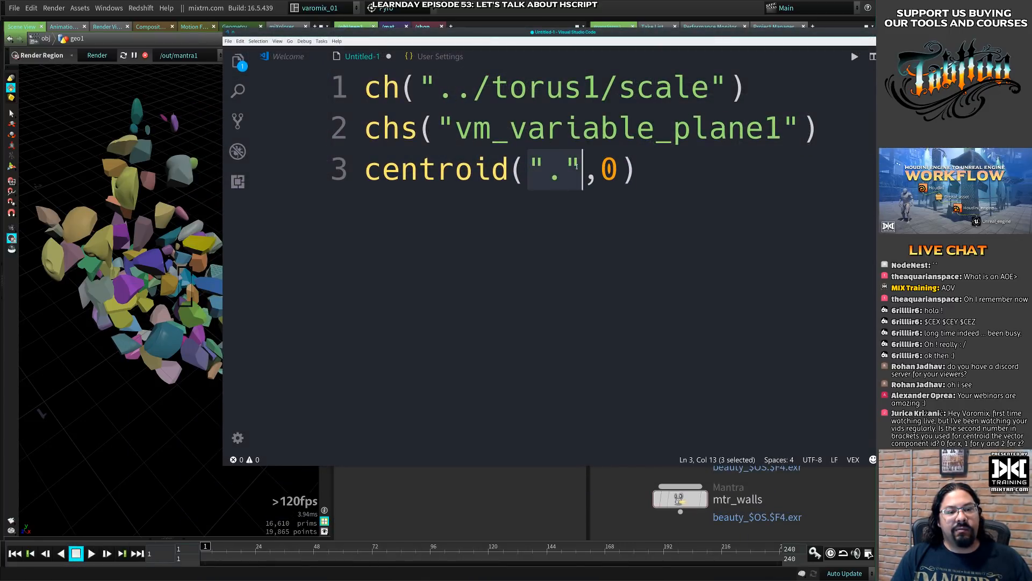
type("0")
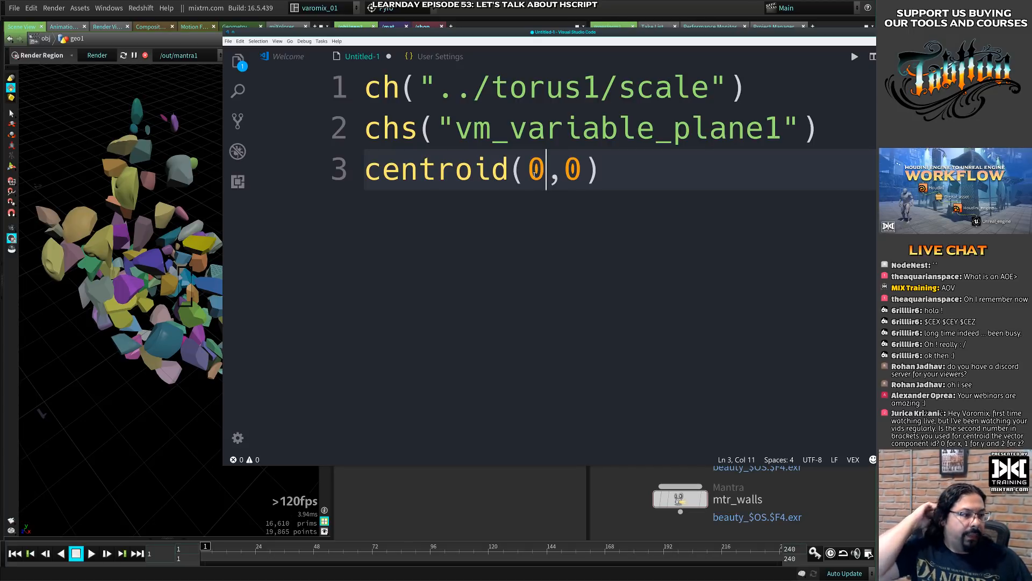
left_click_drag(568, 171, 583, 171)
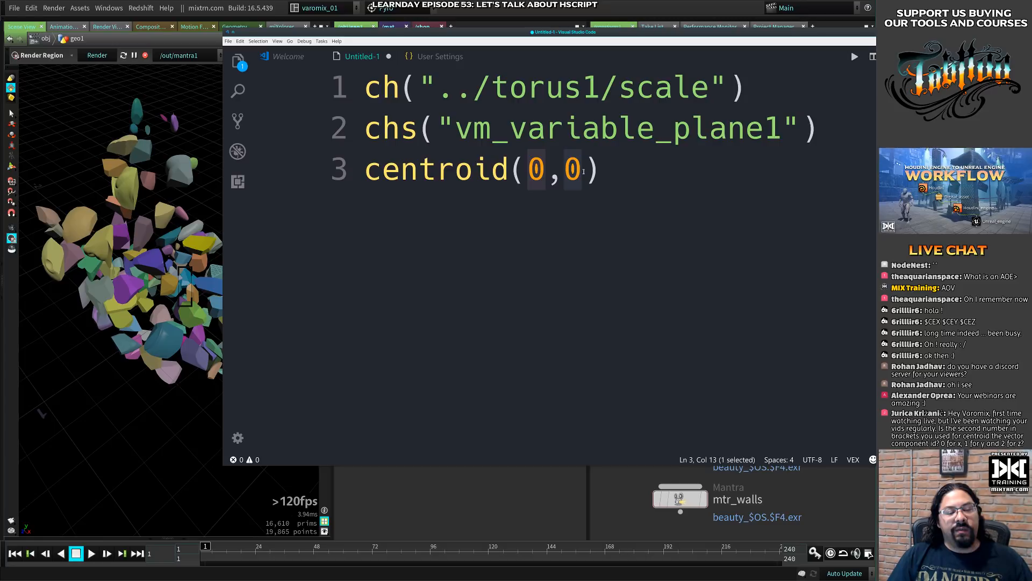
left_click(622, 167)
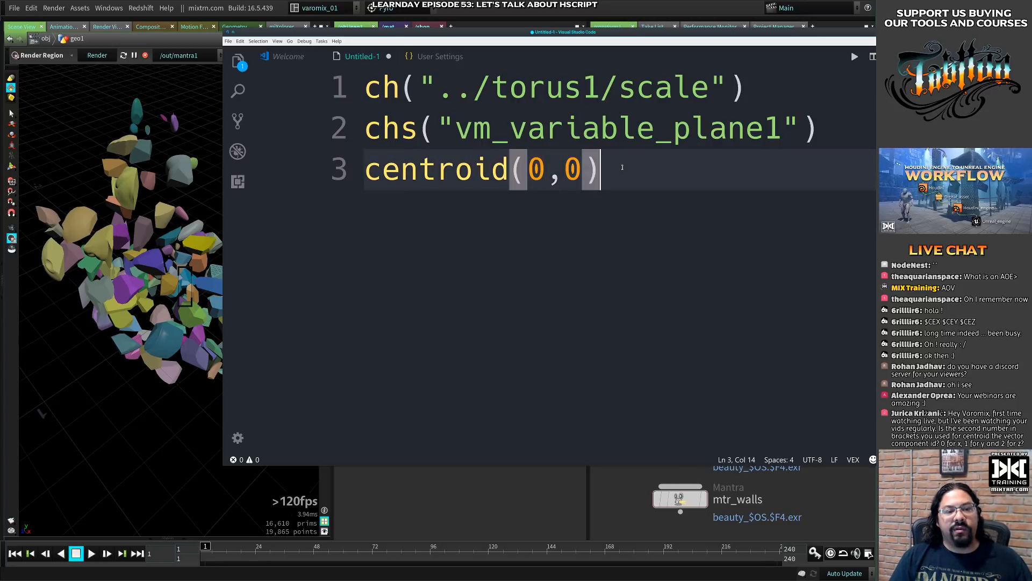
- Add the lines "0 = x", "1 = y" and "2 = z" below the centroid call to document the component indices
key("Return")
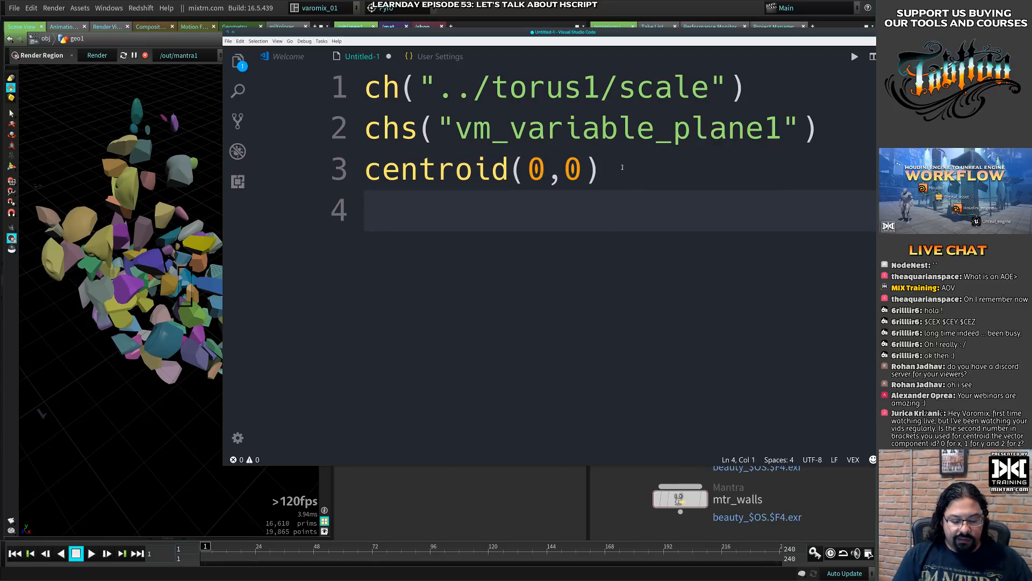
type("0 =1")
key("BackSpace")
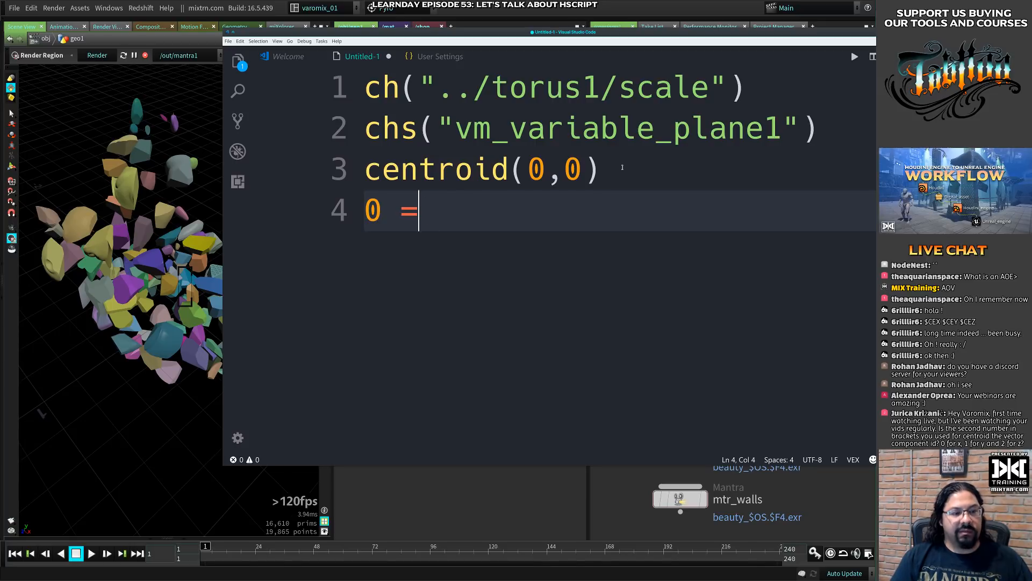
type("x")
key("Return")
key("BackSpace")
key("BackSpace")
key("BackSpace")
key("BackSpace")
key("BackSpace")
key("BackSpace")
key("BackSpace")
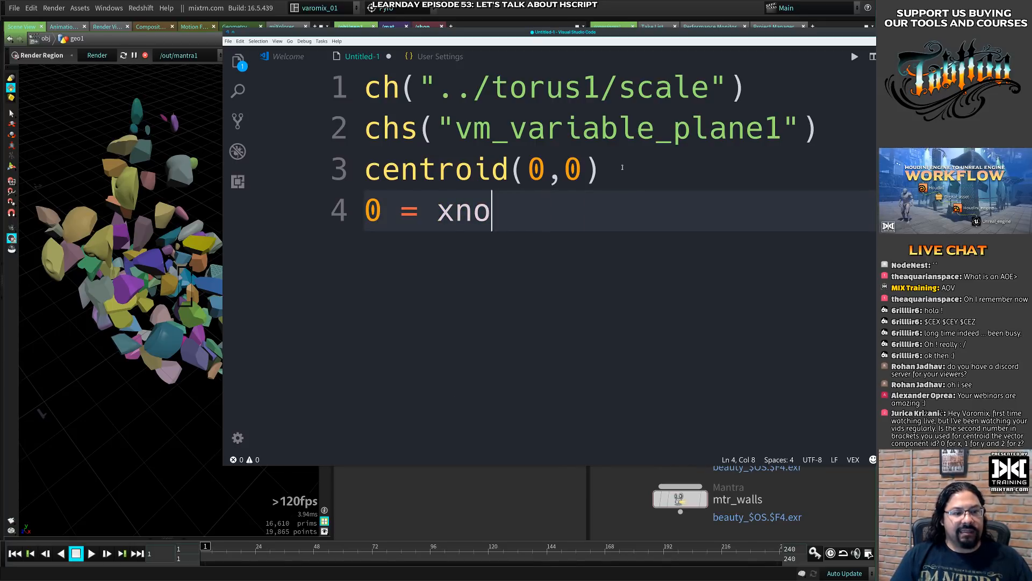
key("Return")
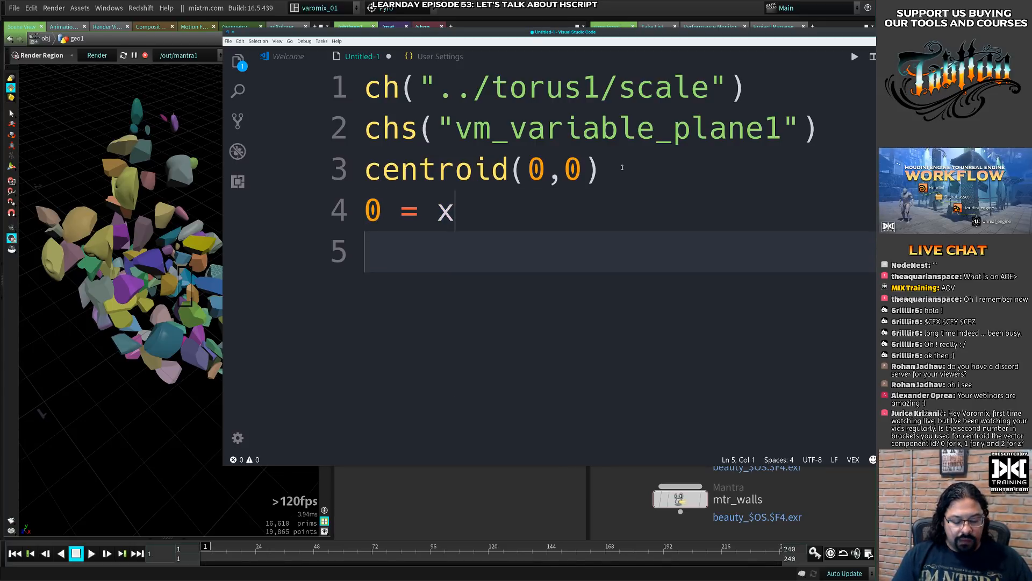
type("1 = y")
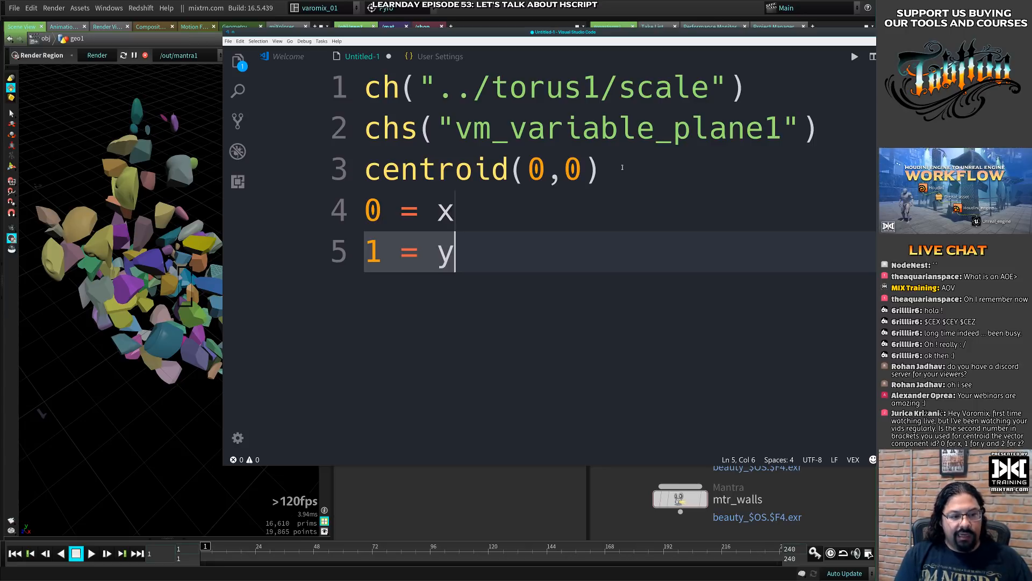
key("Return")
type("2 = z")
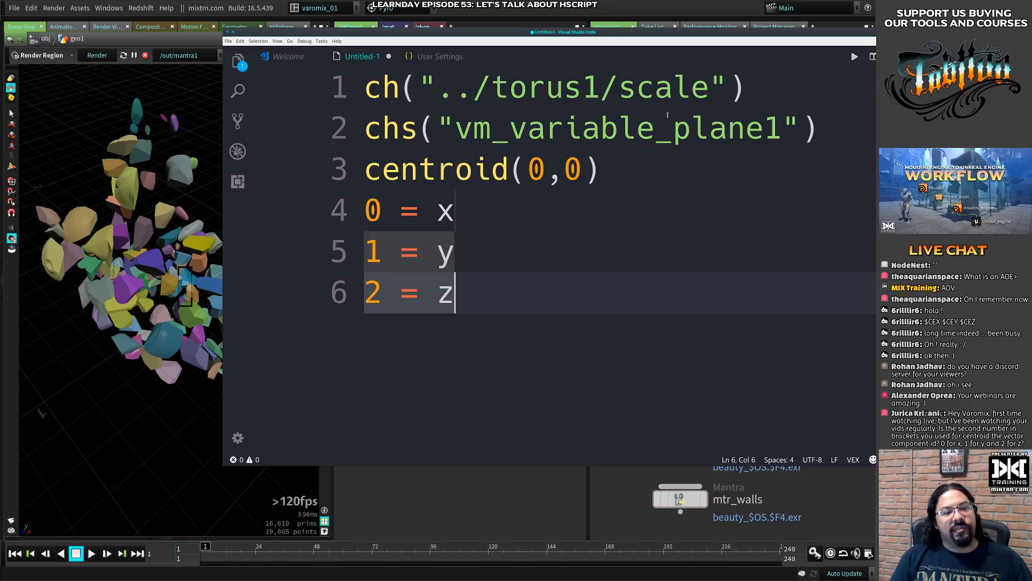
- Replace the second argument of the centroid call with the named constant D_Y
double_click(579, 169)
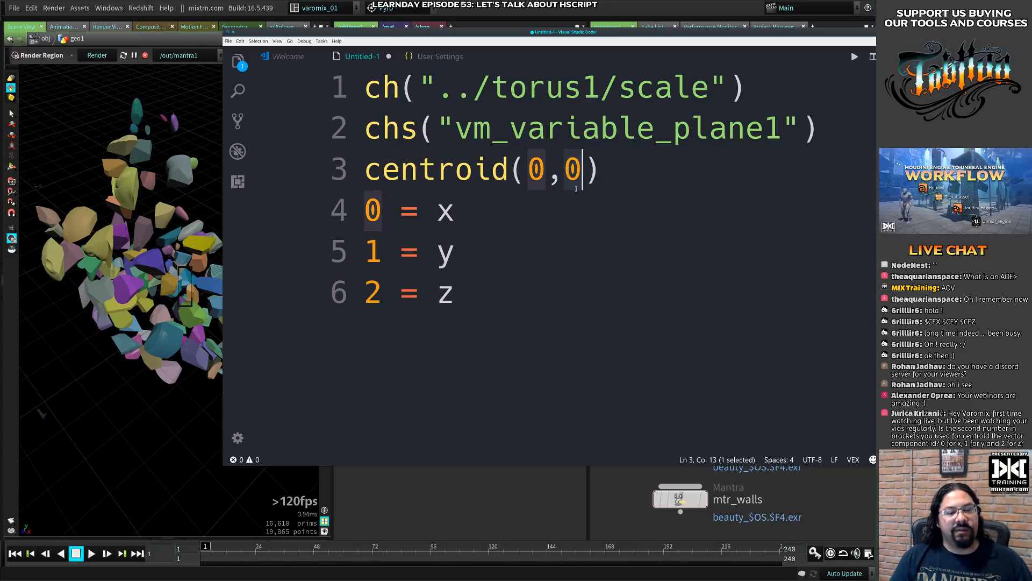
type("D")
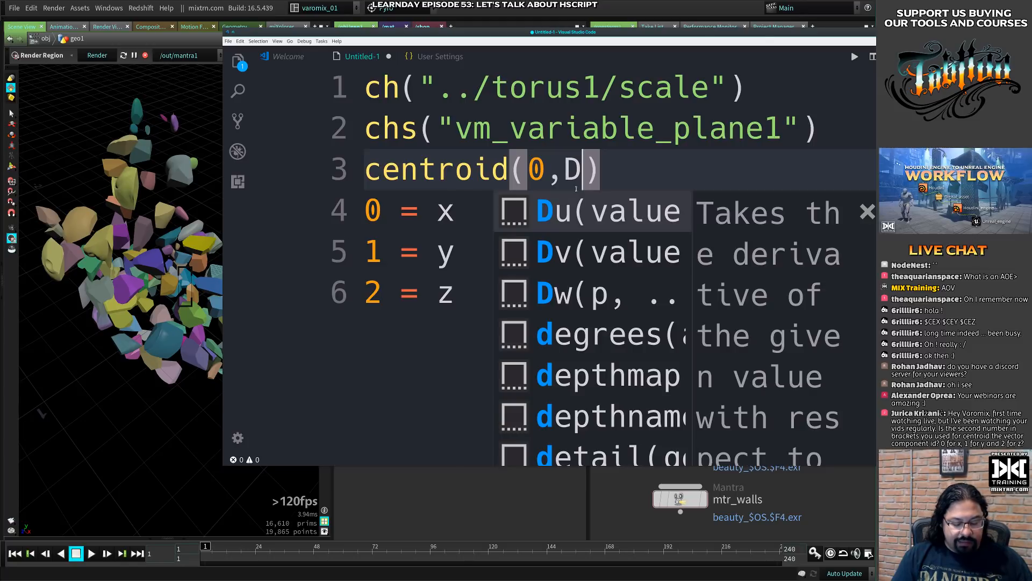
type("_Z")
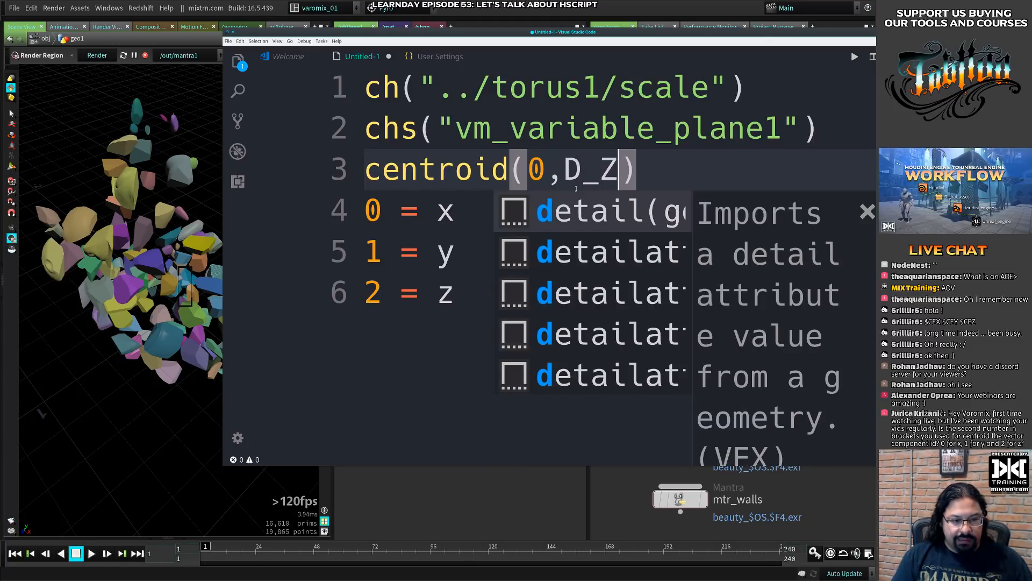
key("BackSpace")
type("Y")
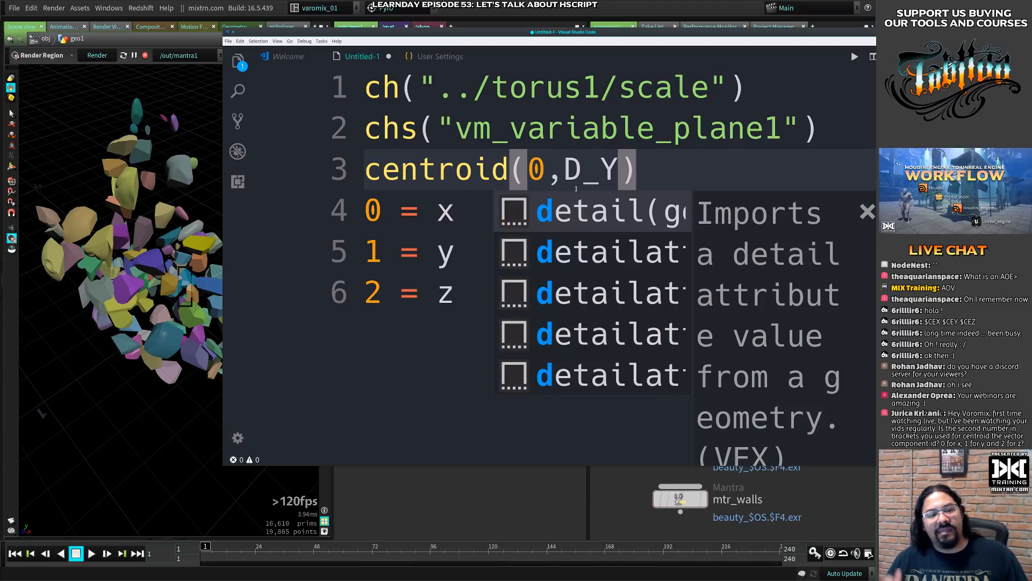
key("Escape")
- Remove the D_Y constant and enter component index 0, preceded by a space, as the centroid call's second argument
double_click(616, 166)
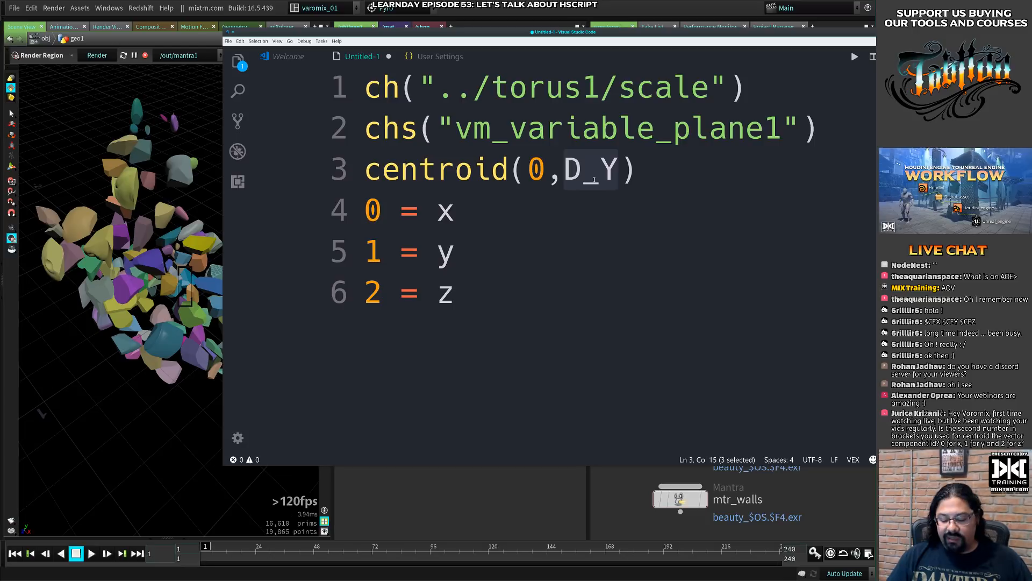
key("BackSpace")
key("BackSpace")
key("BackSpace")
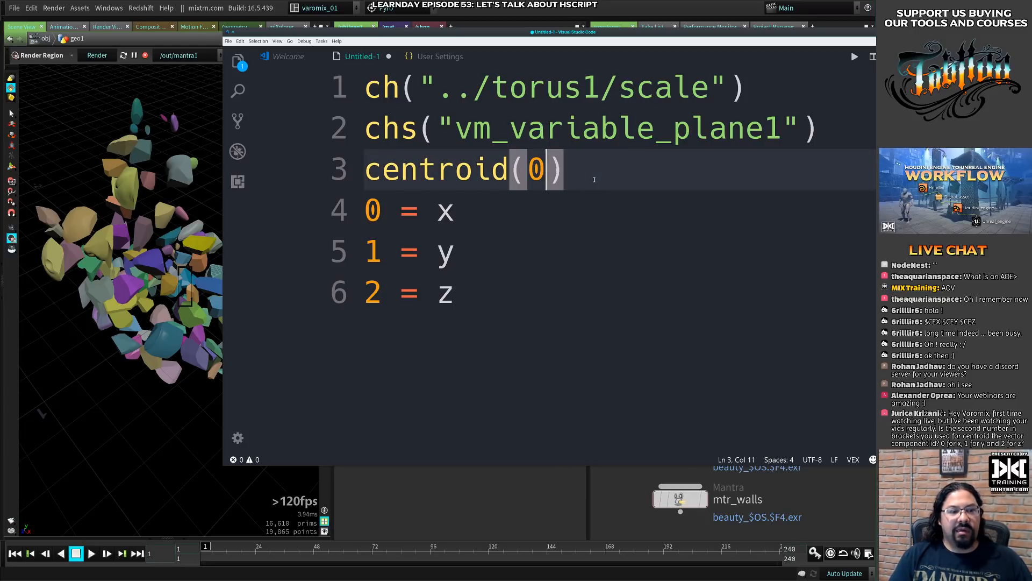
type("0")
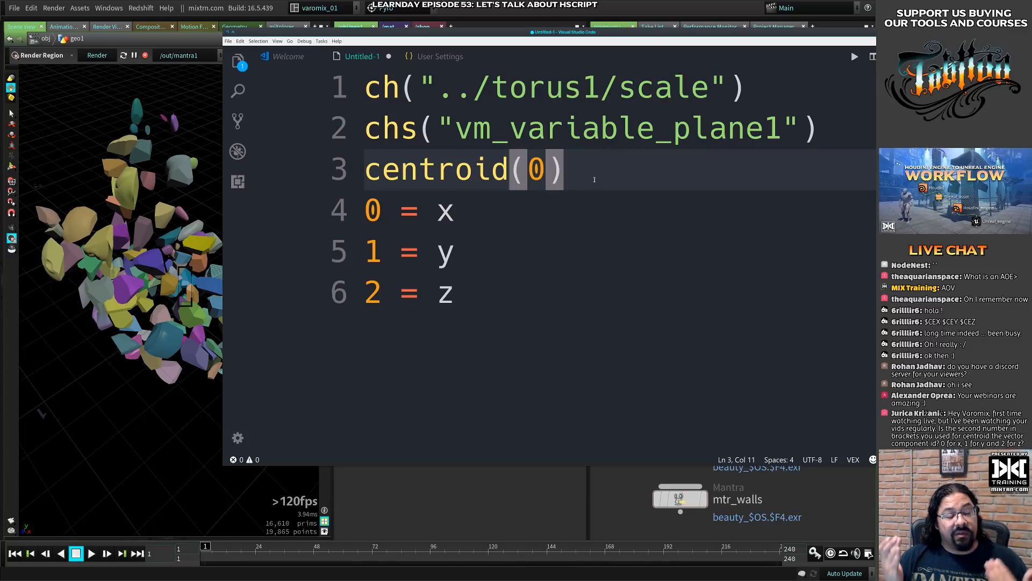
type(",")
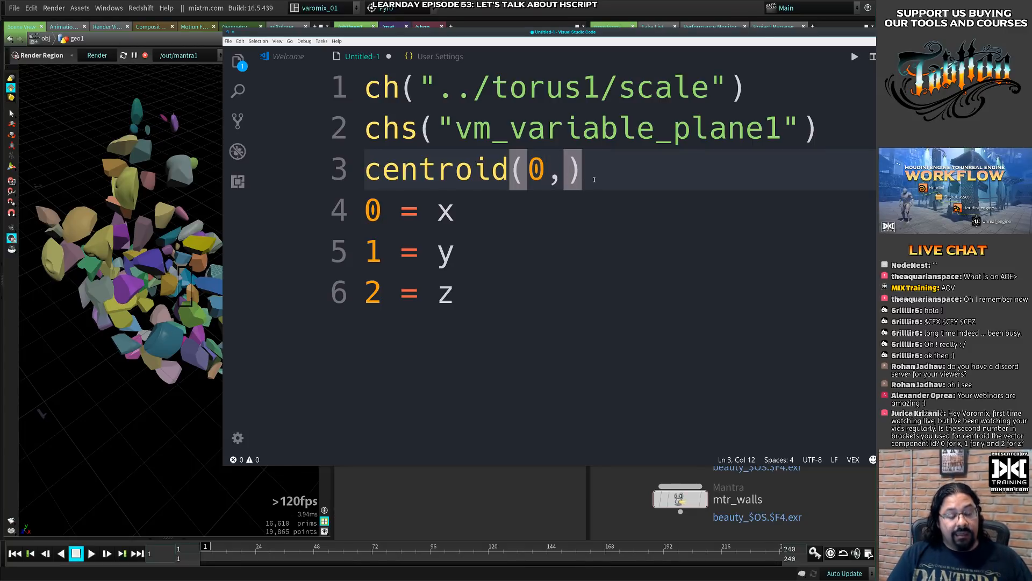
type("x")
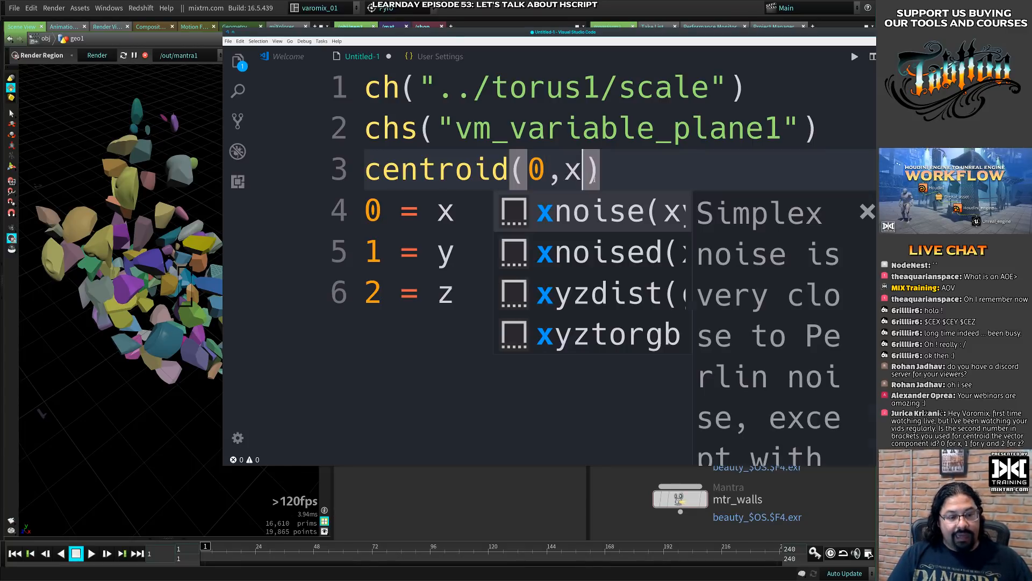
key("BackSpace")
type("1")
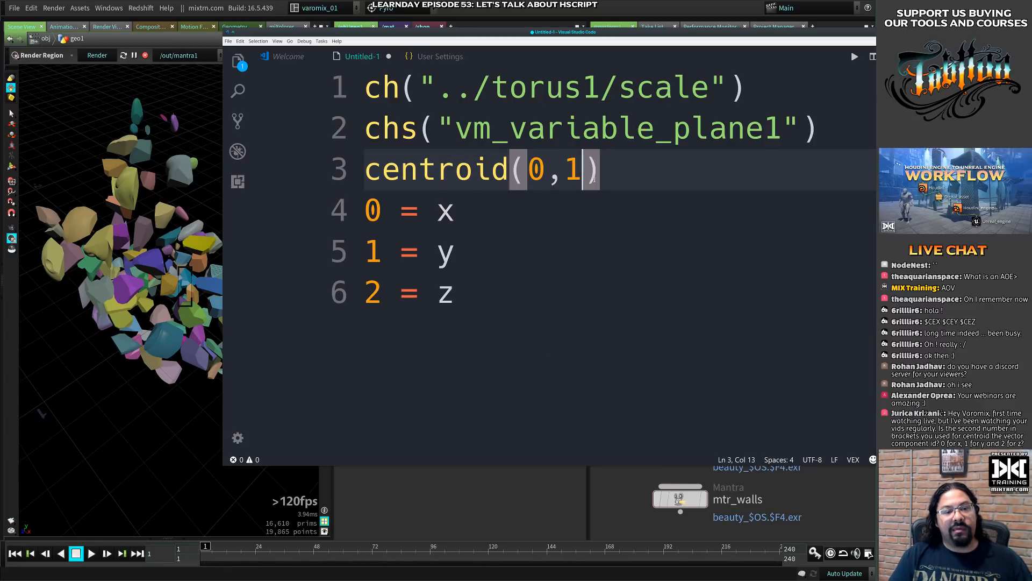
key("BackSpace")
type("0")
key("Left")
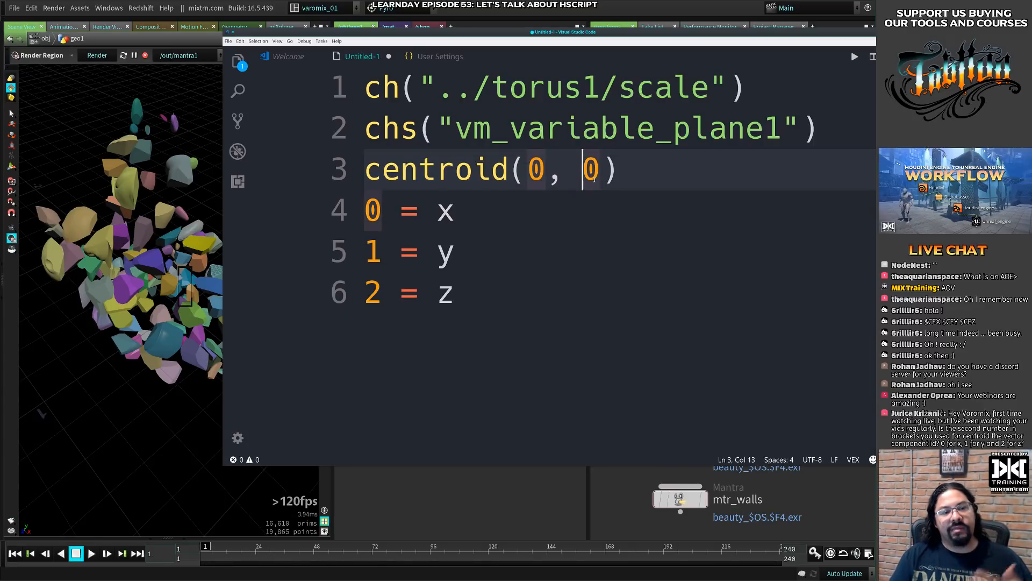
left_click(623, 171)
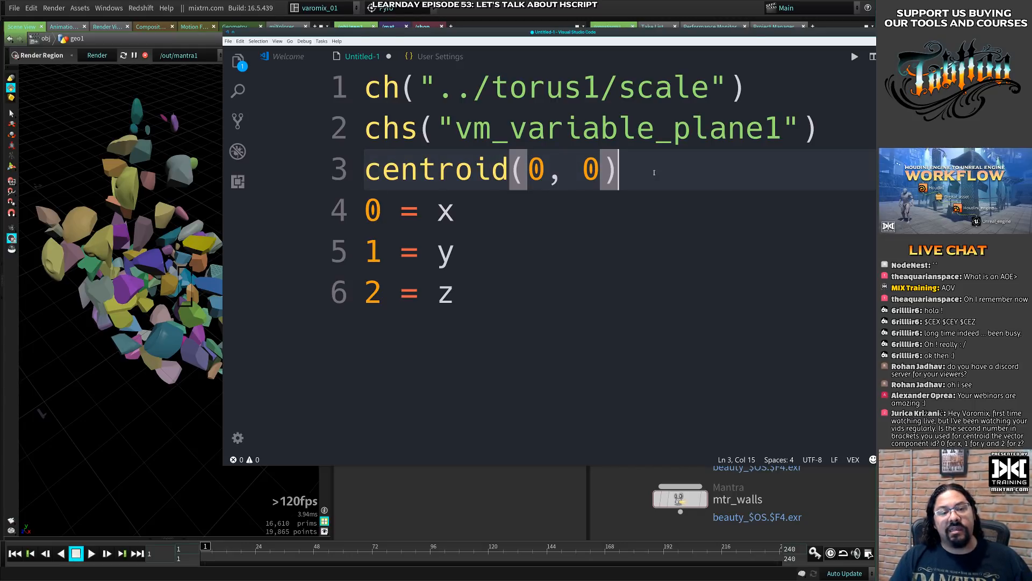
type(";")
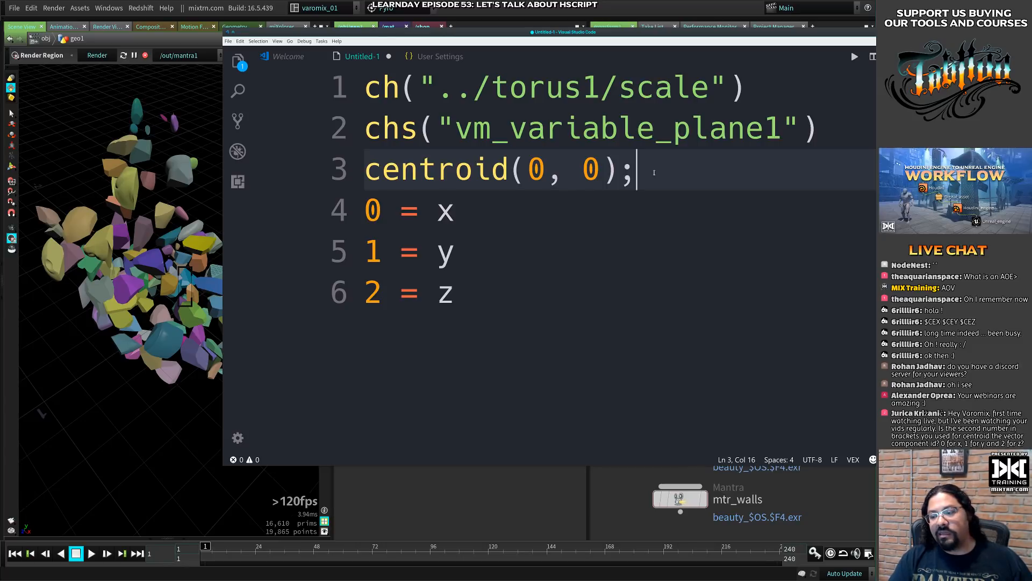
key("BackSpace")
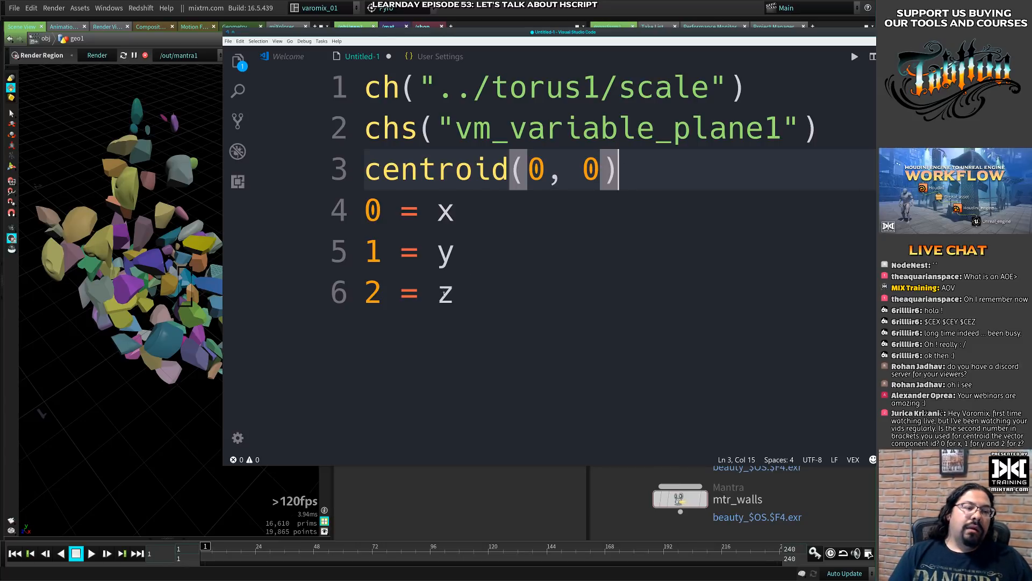
- Switch to Houdini and move the foreach_end1 node slightly further below transform1
left_click(576, 13)
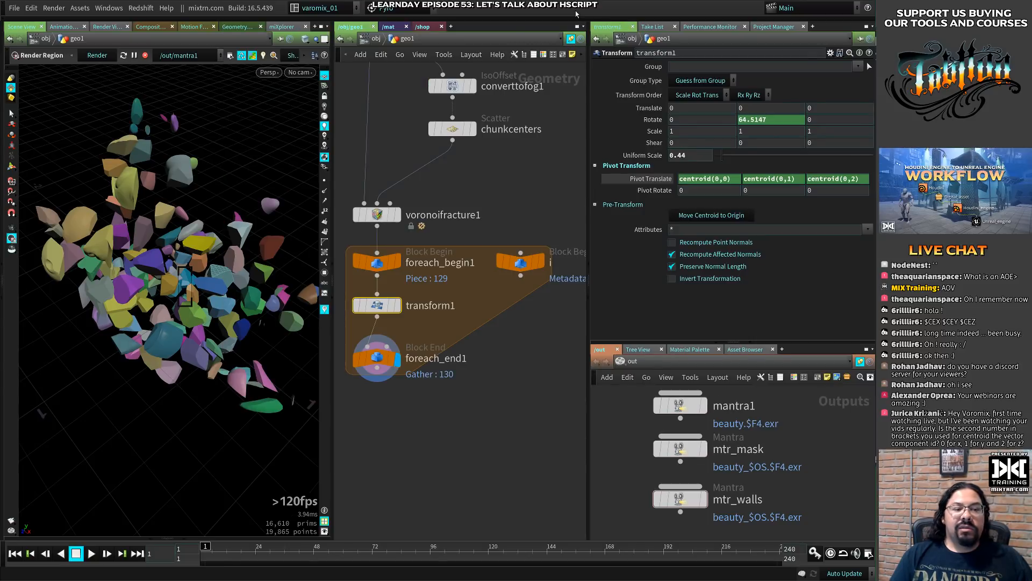
left_click(375, 358)
left_click_drag(376, 358, 375, 383)
- Reveal the Rotate expressions of transform1 and highlight the whole Y rotation expression for examination
left_click(376, 306)
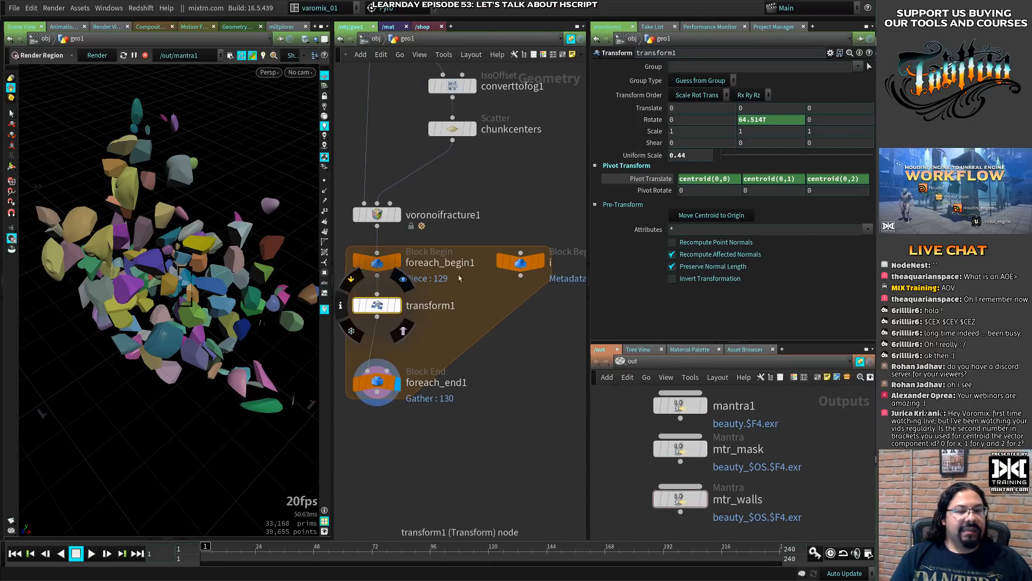
left_click(652, 120)
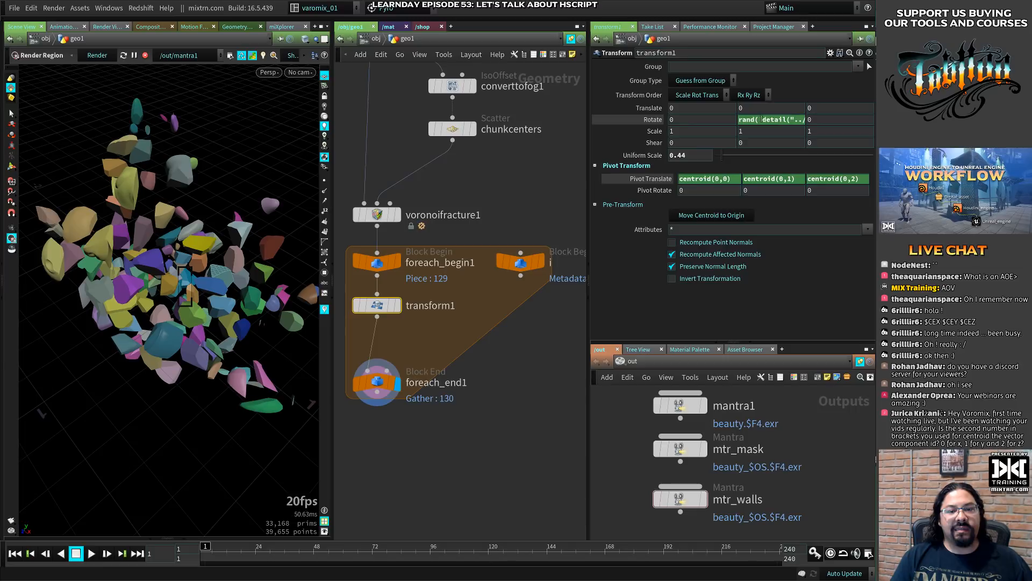
left_click(760, 119)
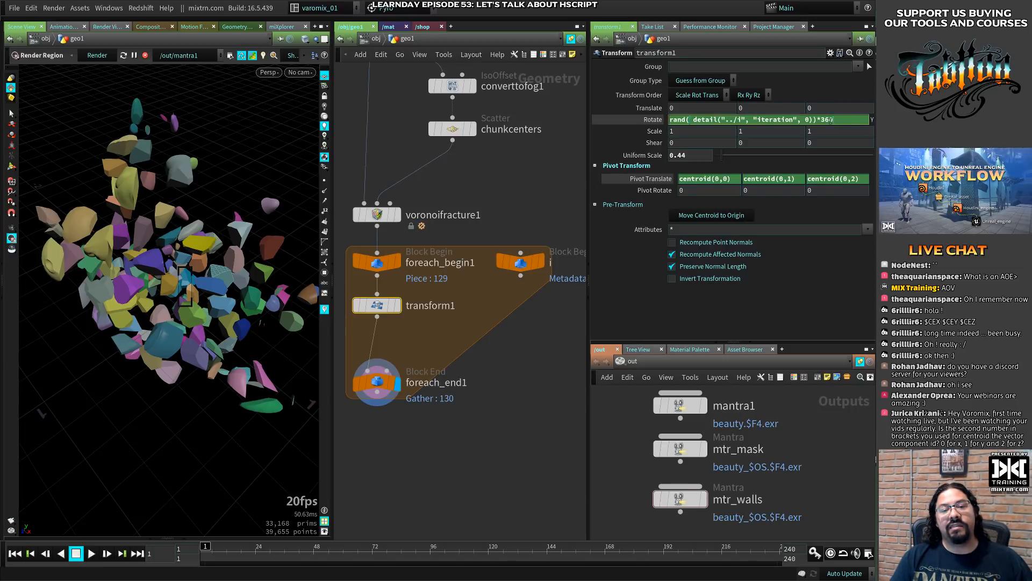
left_click_drag(831, 119, 651, 118)
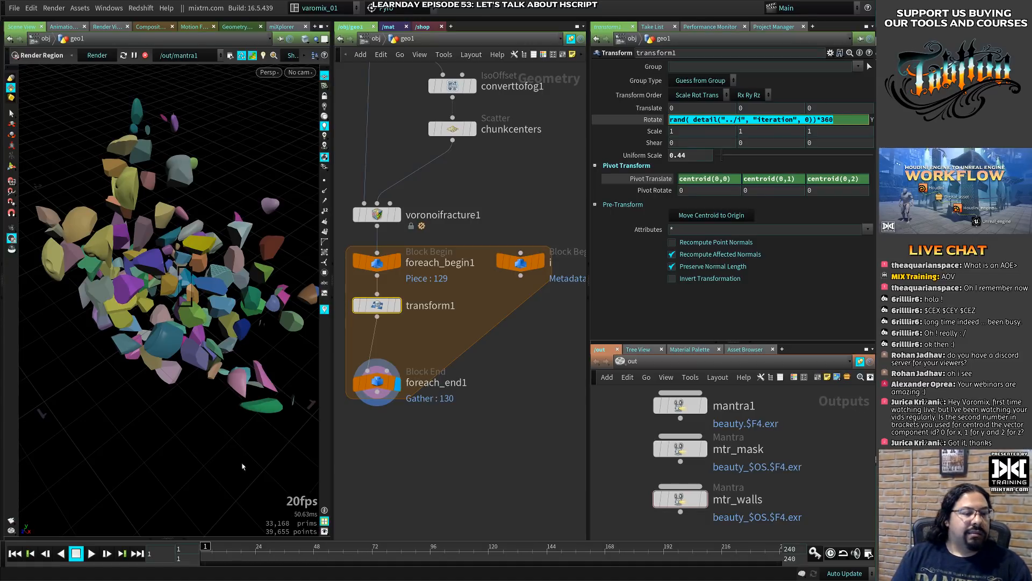
key("Return")
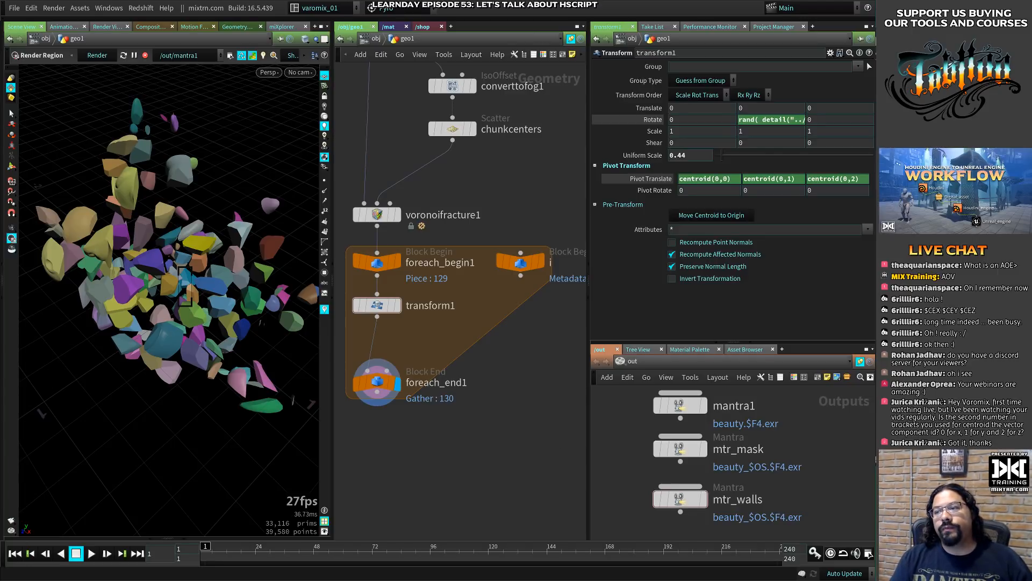
- Switch to the Chrome window with the Tabttoo page, open the MIX Training home page and show its latest courses
key("ctrl+F9")
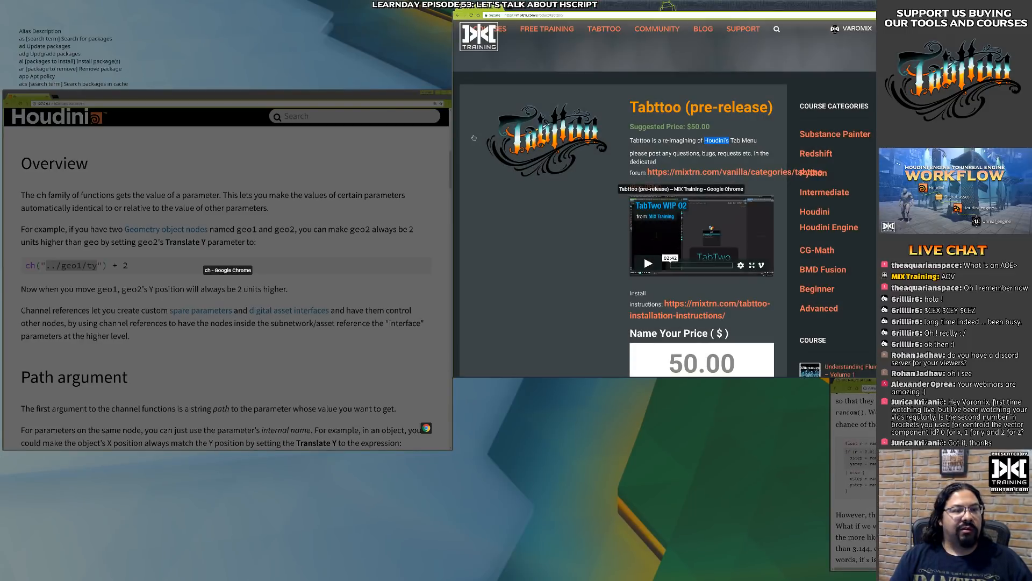
left_click(500, 177)
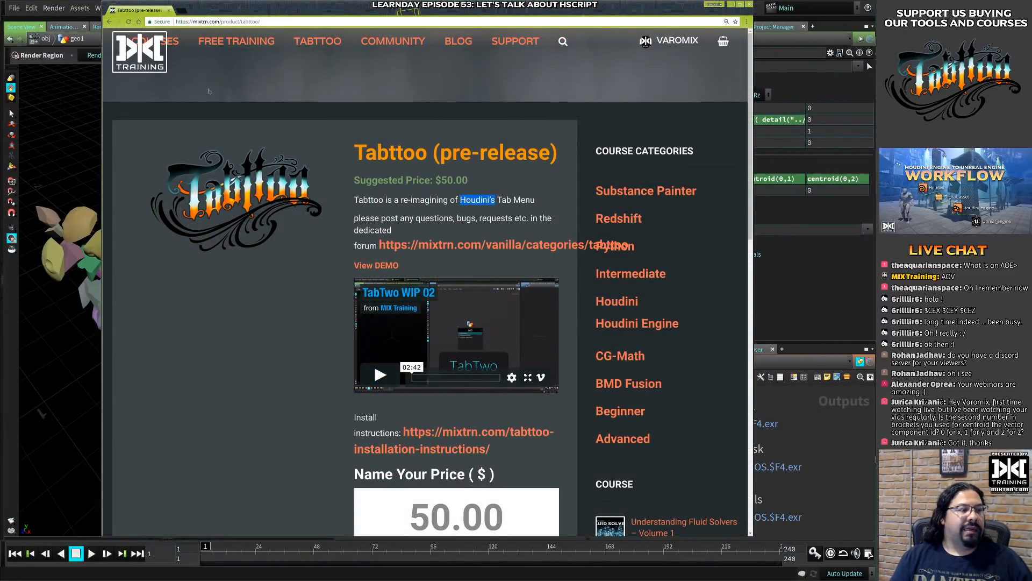
left_click(140, 54)
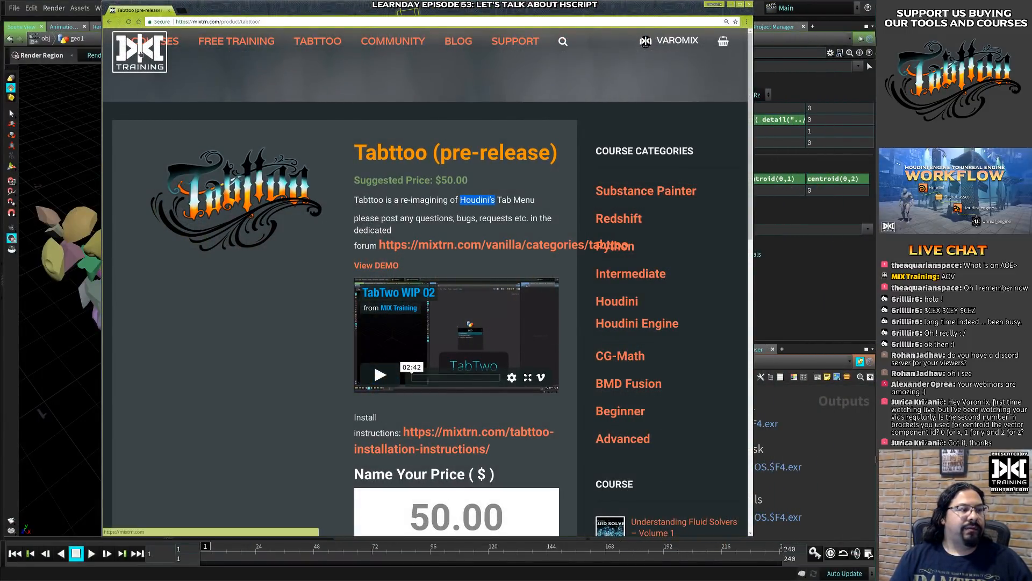
right_click_drag(194, 137, 103, 153, "super")
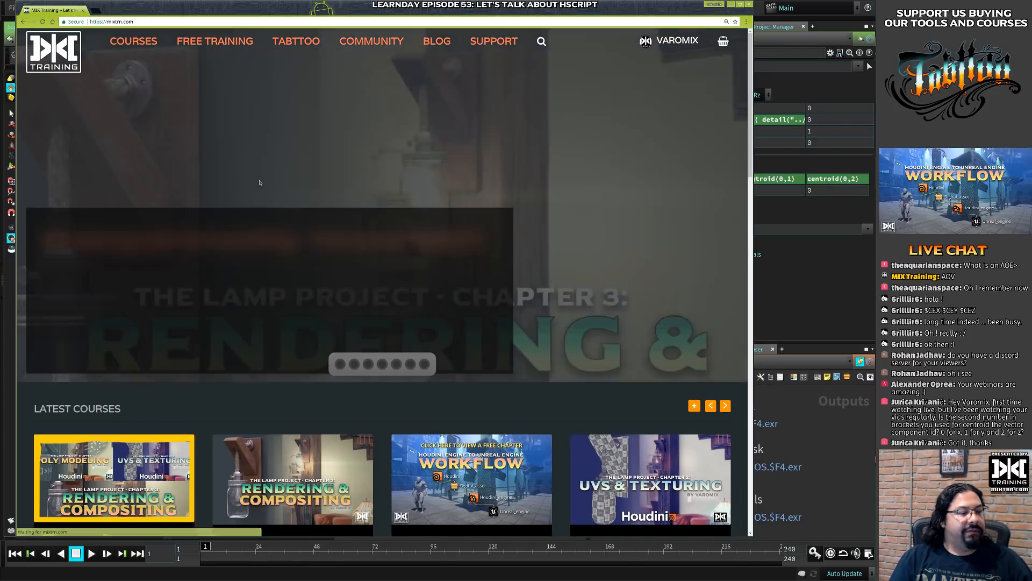
scroll(98, 336, "down", 4)
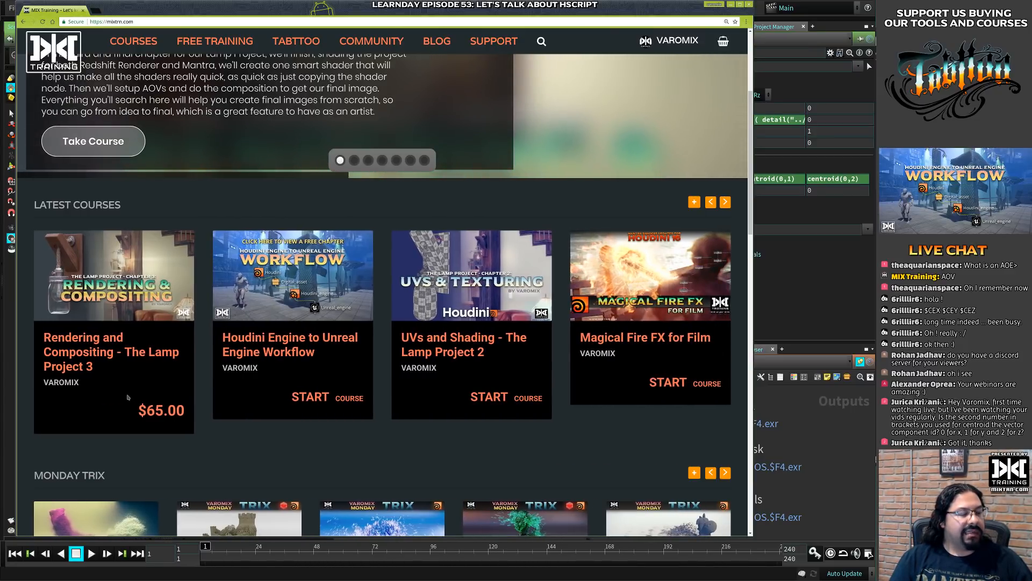
- Browse through the Latest Courses carousel to the Python Custom Project Manager course
left_click(711, 202)
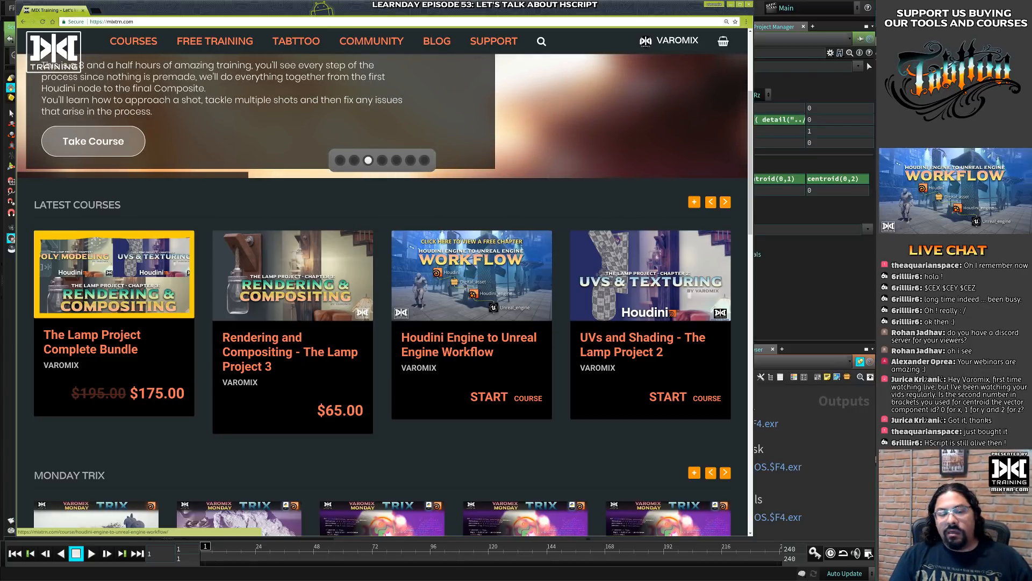
left_click(725, 202)
left_click(726, 203)
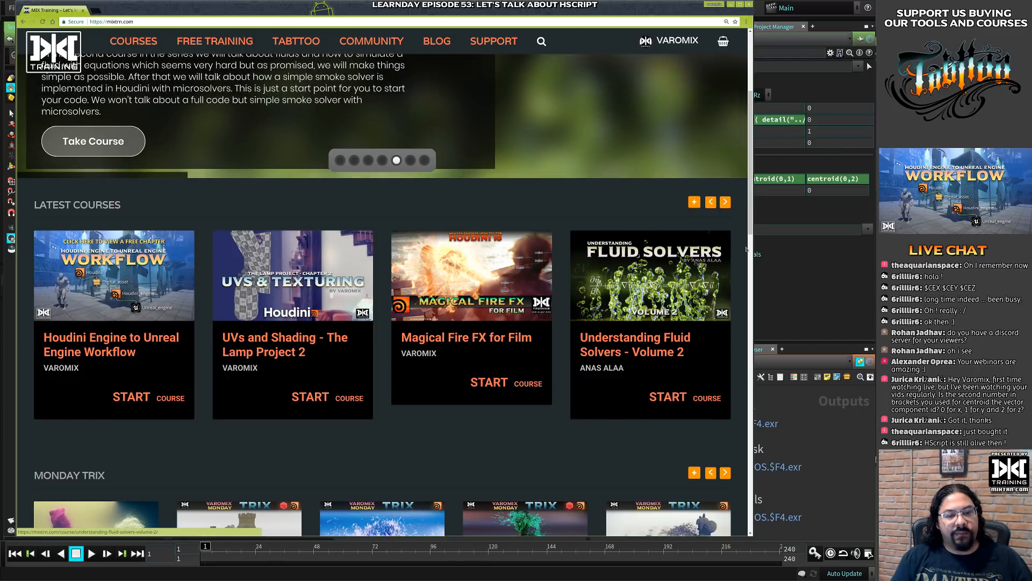
left_click(725, 202)
left_click(726, 202)
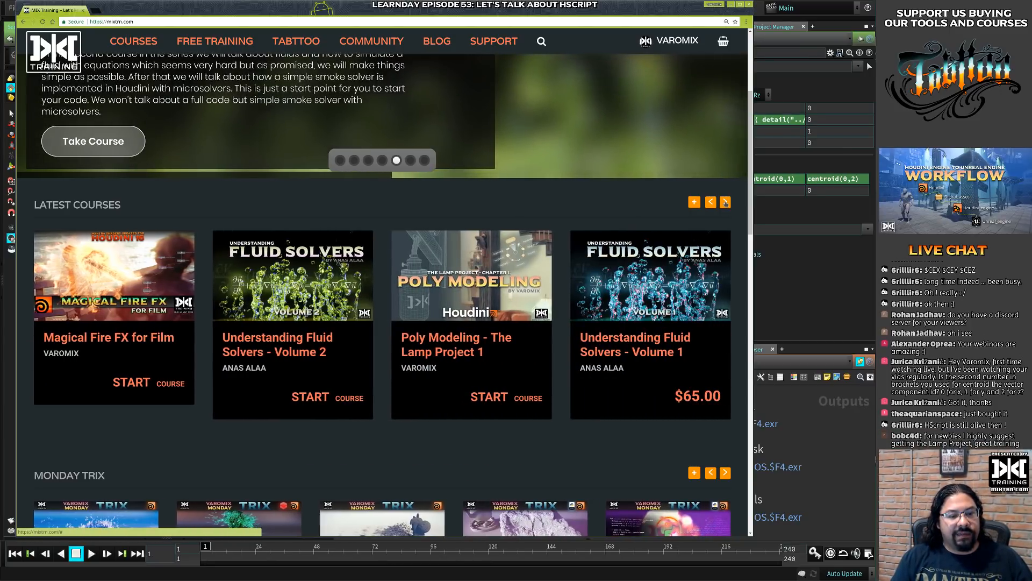
left_click(725, 202)
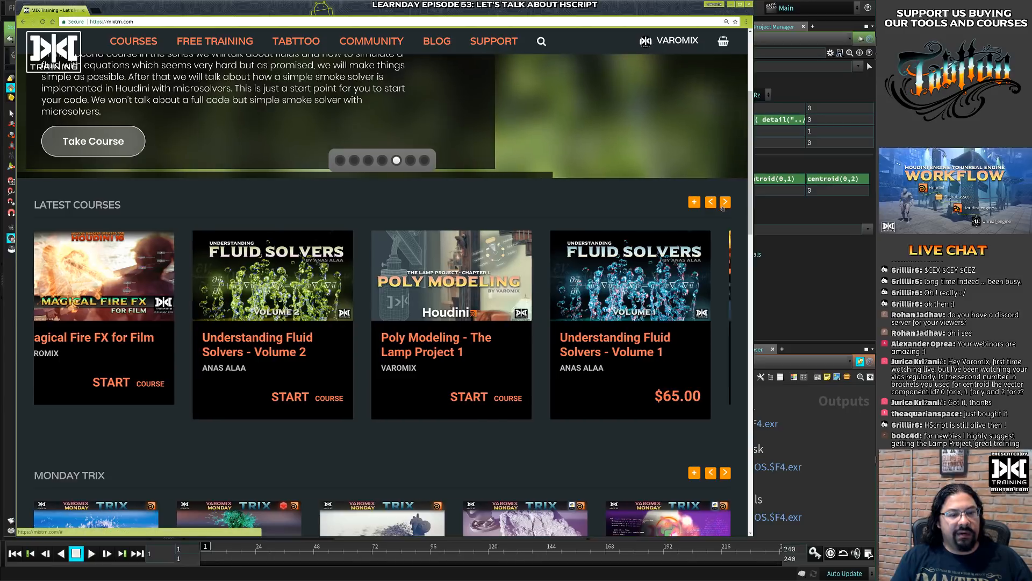
left_click(724, 206)
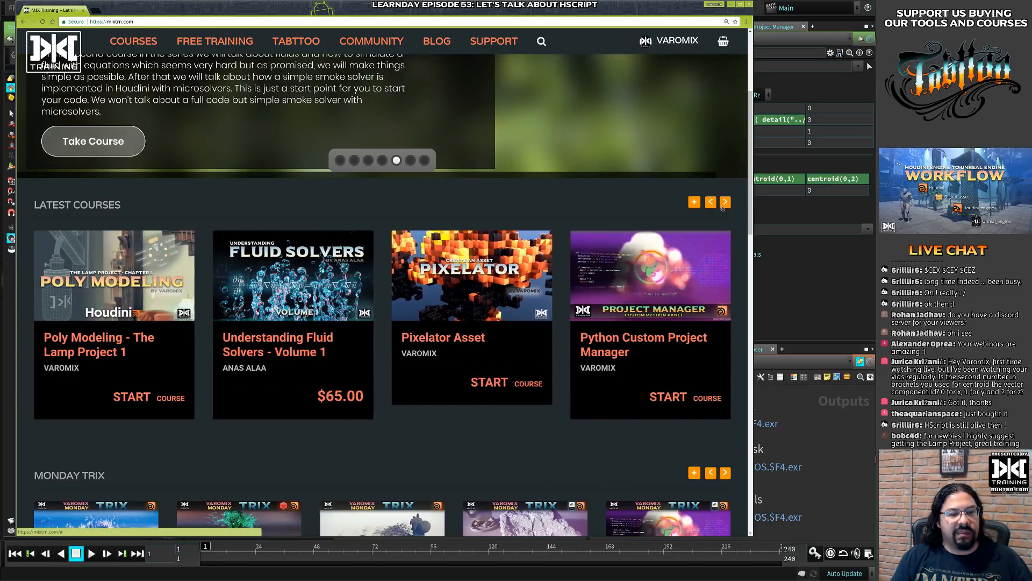
left_click(724, 207)
left_click(710, 207)
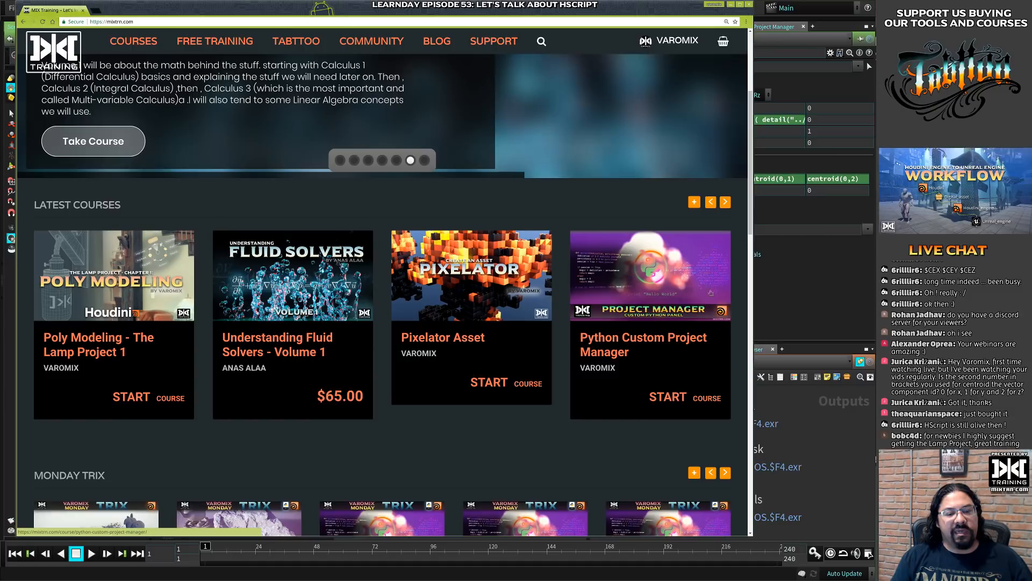
- Switch to Houdini, choose the mixtrn_BuildingDestruction project in the Project Manager and make that pane narrower
left_click(811, 289)
left_click(769, 27)
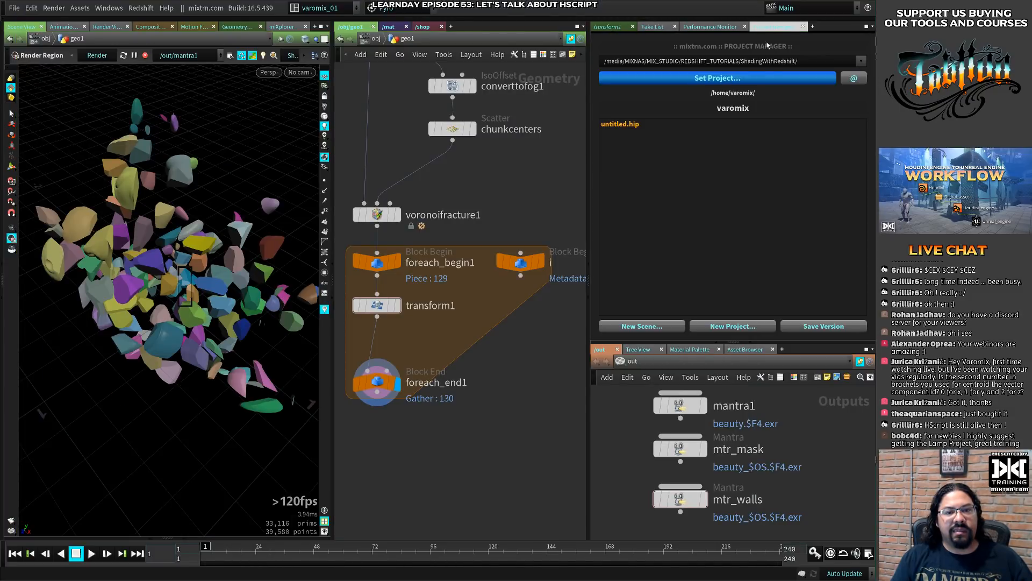
left_click(749, 62)
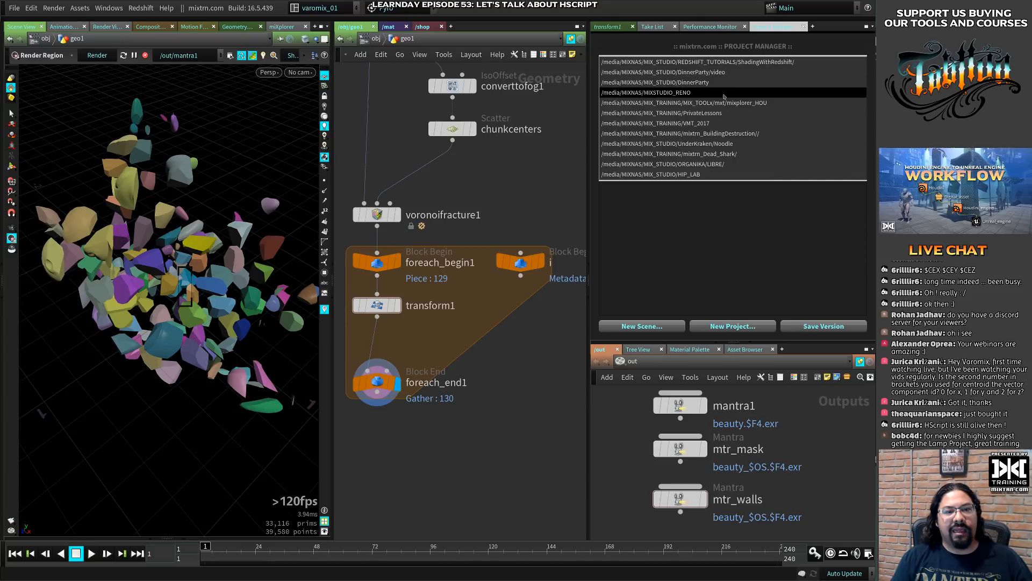
left_click(730, 134)
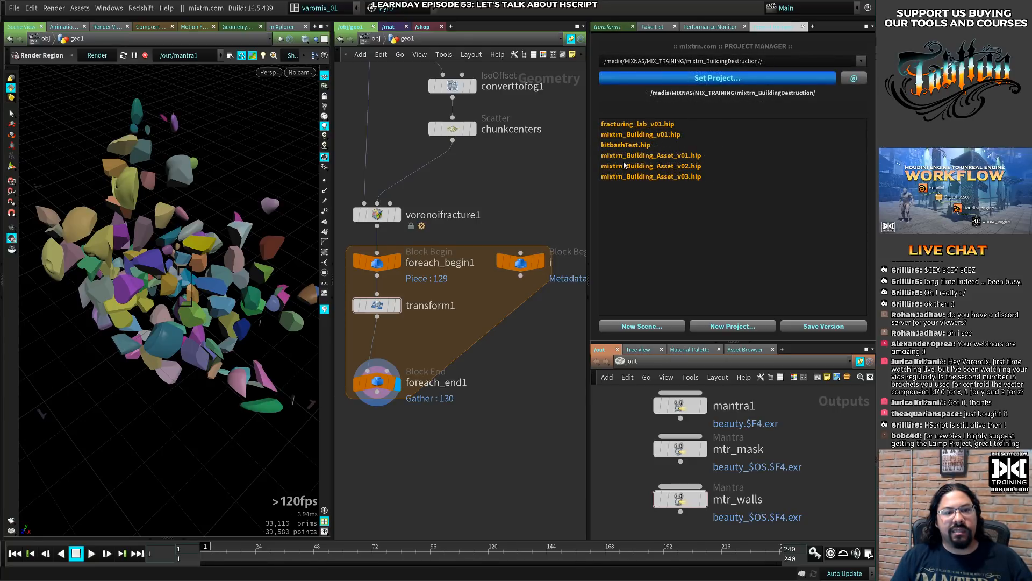
left_click_drag(591, 172, 648, 171)
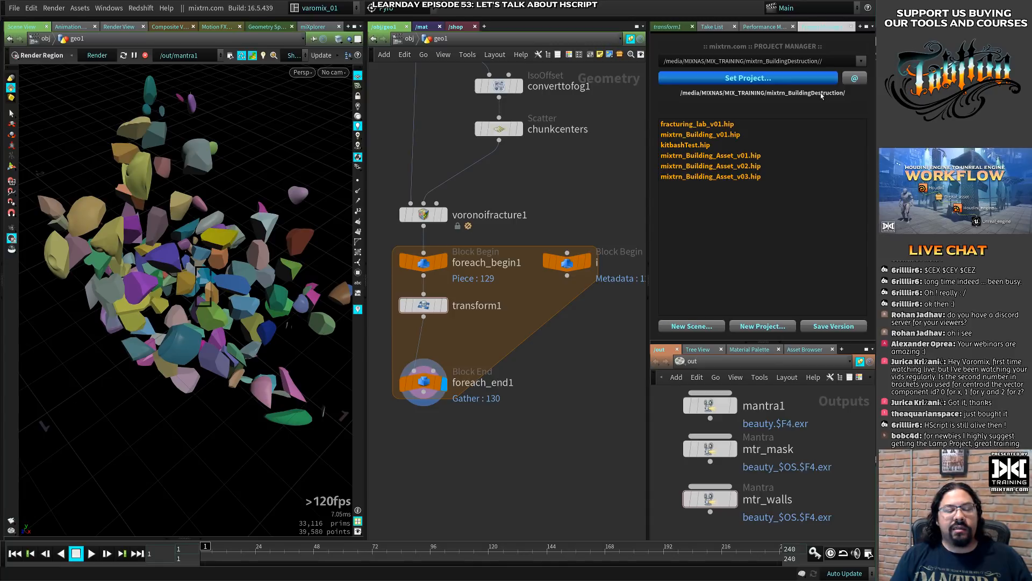
- Switch to Chrome, open patreon.com/mixtraining in a new tab and highlight the mixtraining part of its address
key("alt+Tab")
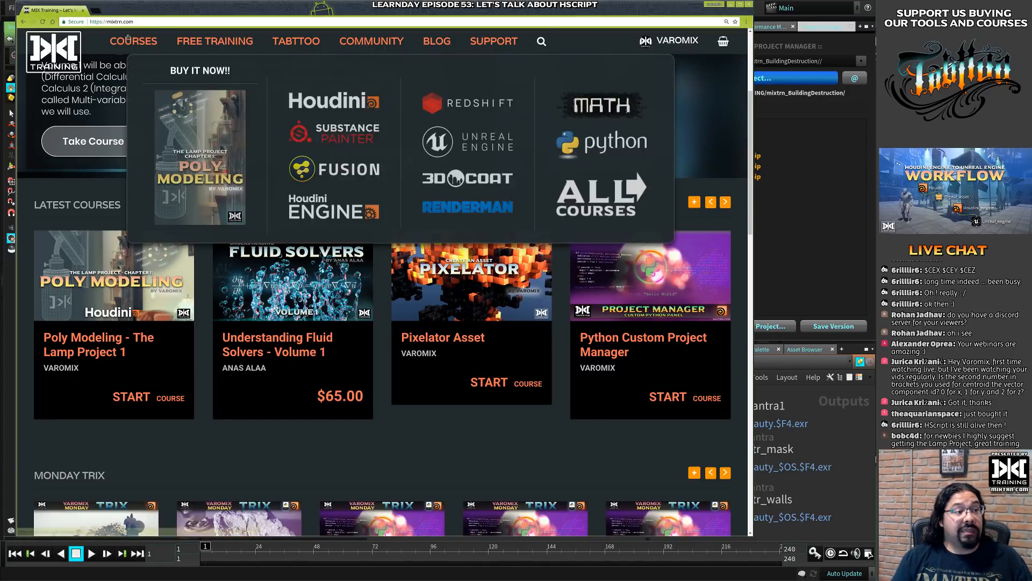
left_click(96, 10)
type("patreon.com/mixtraining")
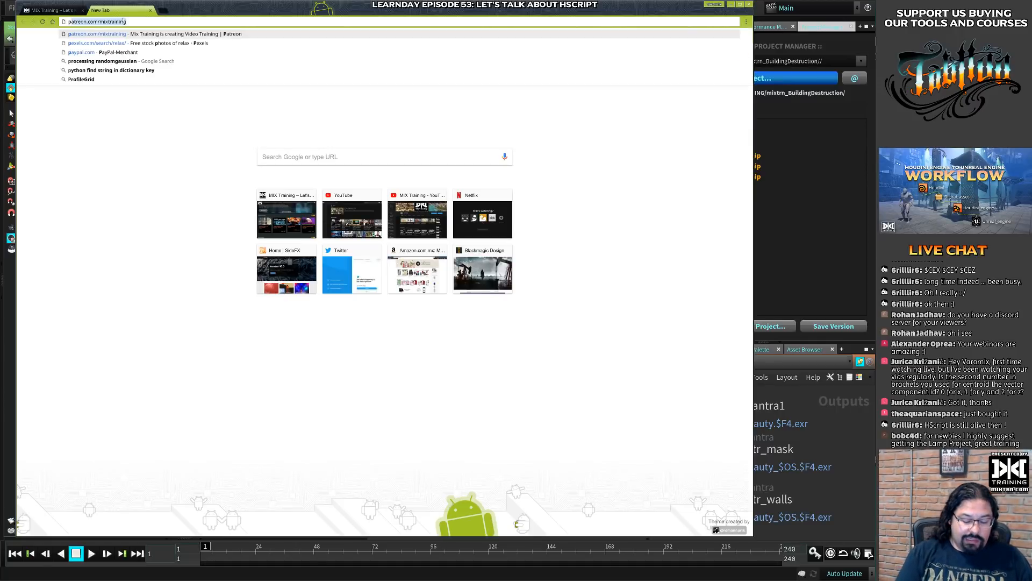
key("Return")
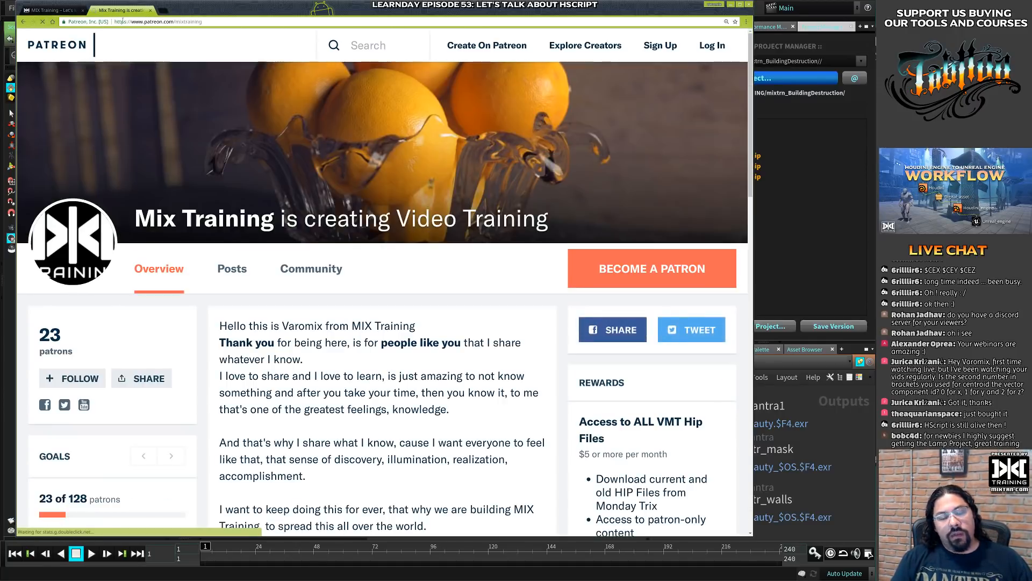
scroll(426, 269, "down", 3)
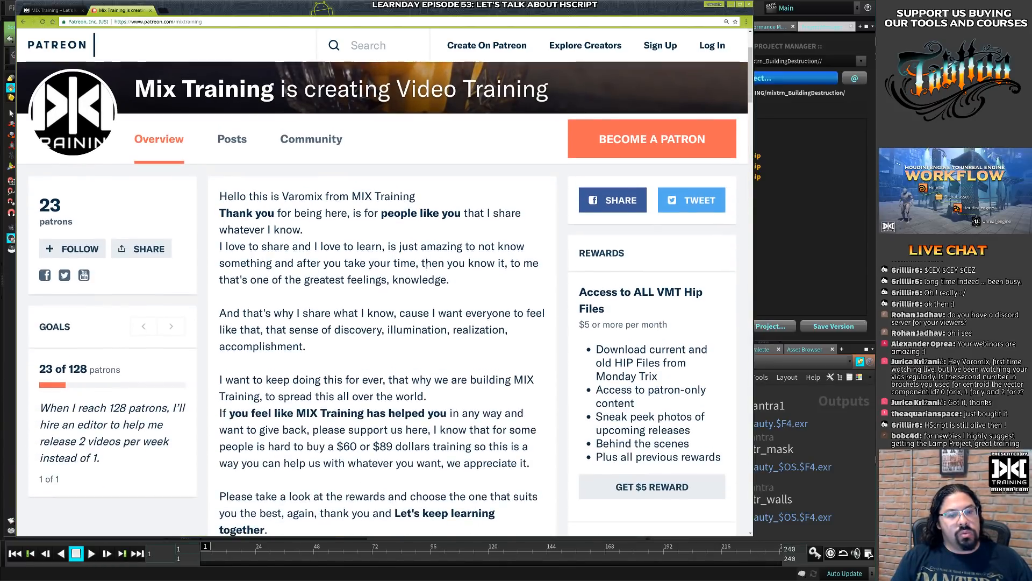
scroll(404, 286, "up", 2)
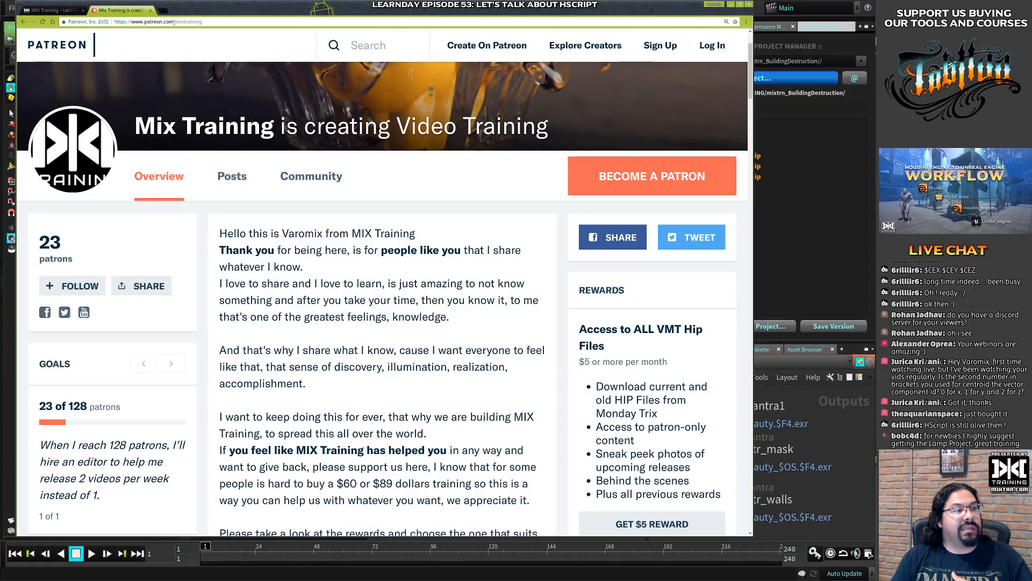
left_click_drag(174, 22, 216, 20)
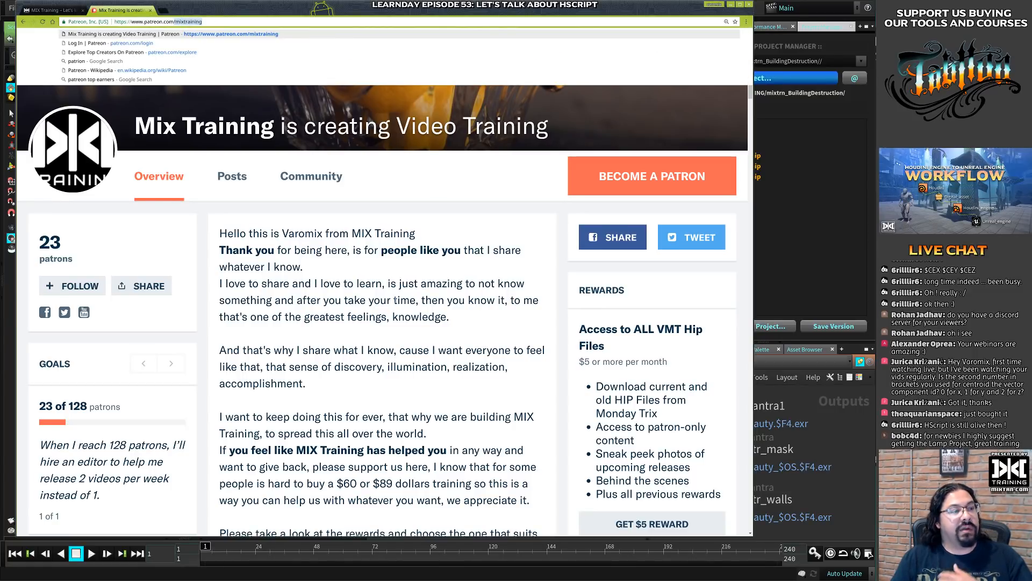
left_click(421, 325)
- Look through the Patreon rewards, highlight the $10 Private Livestream reward for examination and close the Patreon tab
scroll(421, 324, "down", 3)
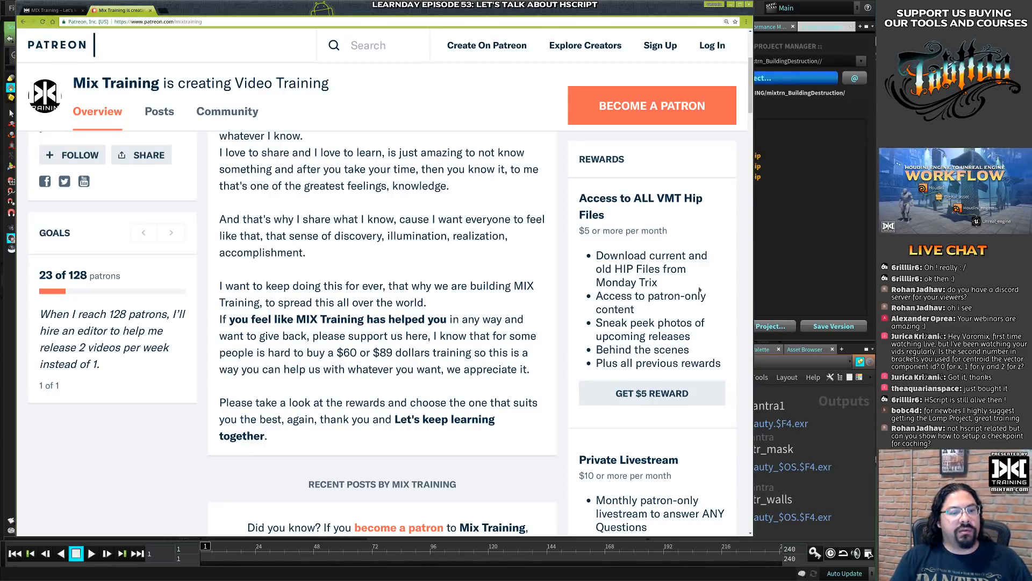
scroll(518, 274, "down", 10)
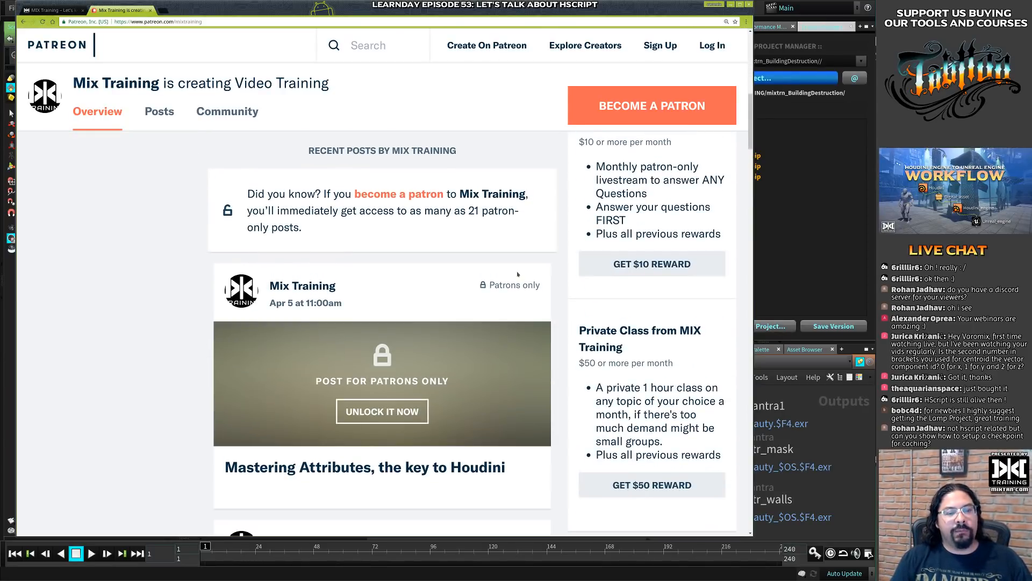
scroll(518, 274, "up", 6)
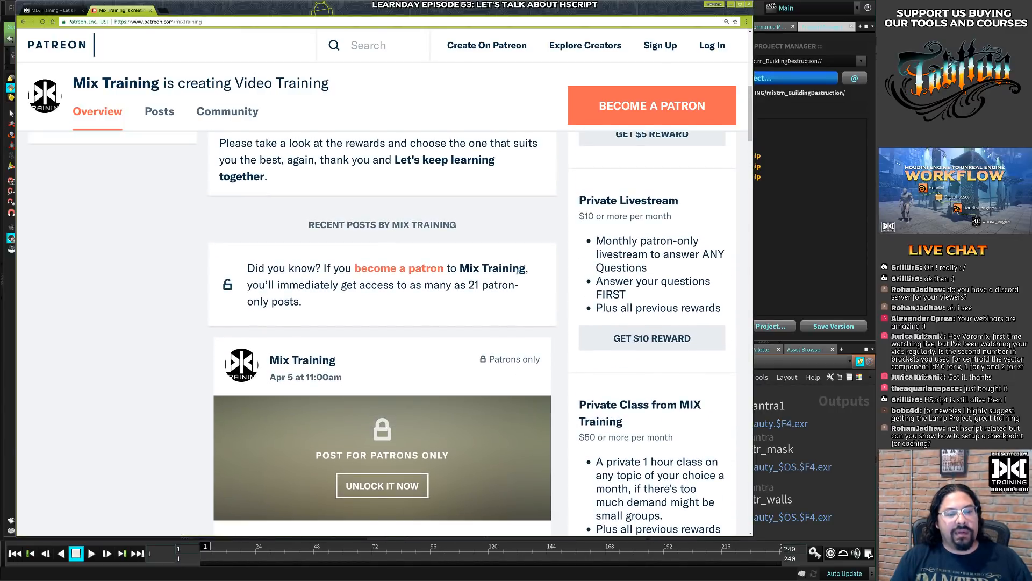
left_click_drag(579, 200, 719, 311)
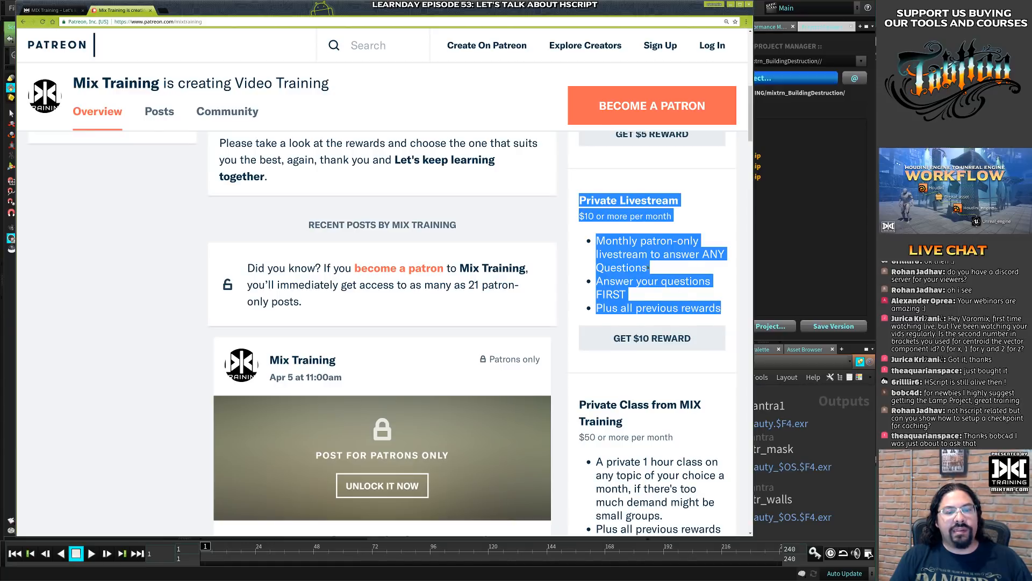
left_click(646, 257)
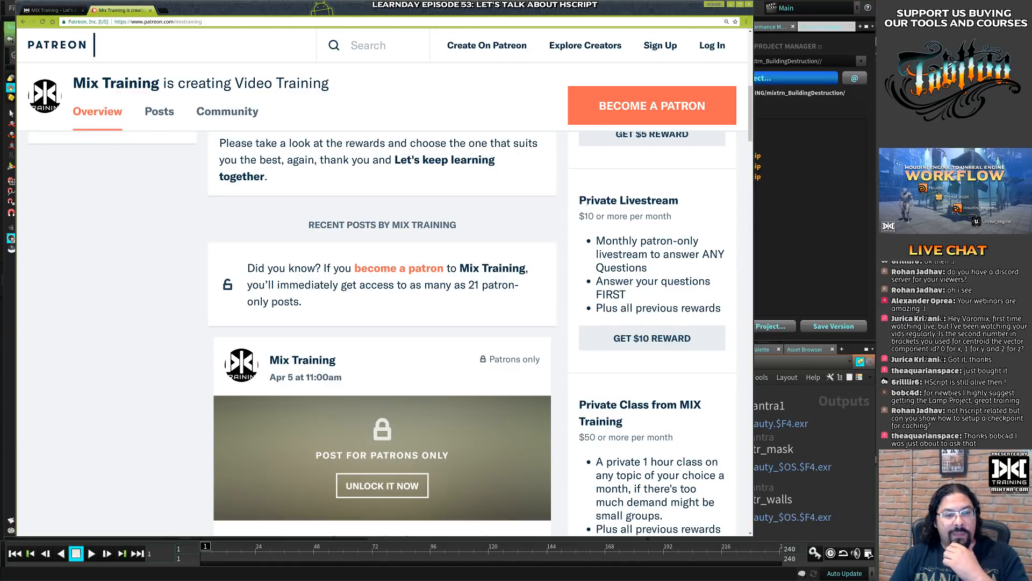
left_click_drag(579, 200, 724, 311)
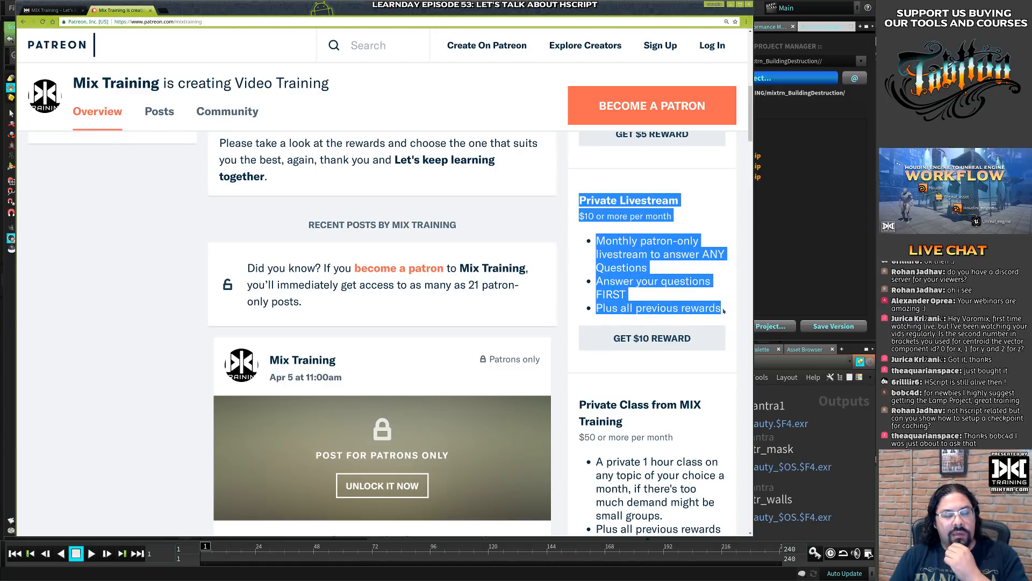
left_click(718, 310)
left_click_drag(578, 200, 733, 312)
left_click(589, 238)
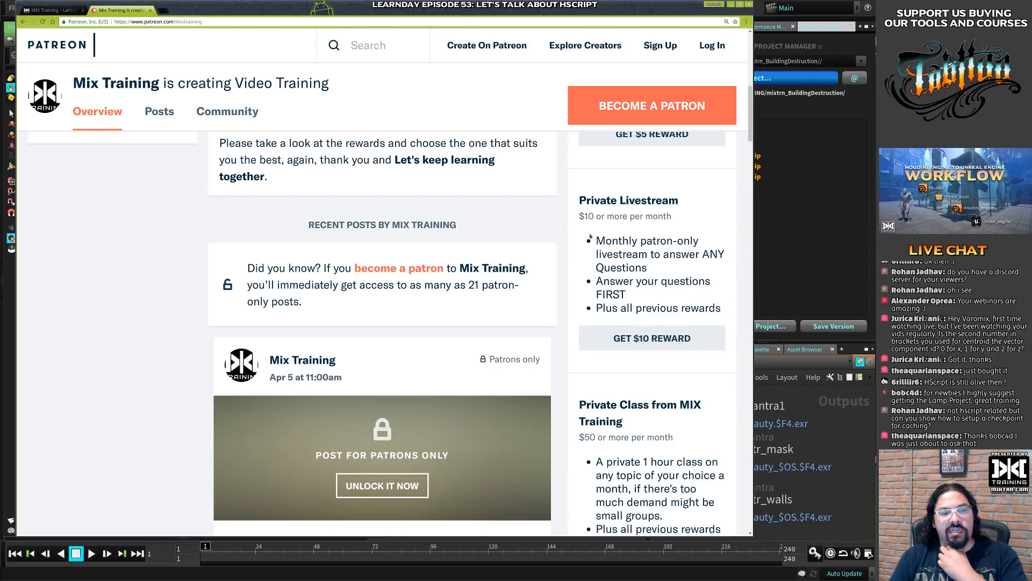
left_click_drag(579, 200, 724, 309)
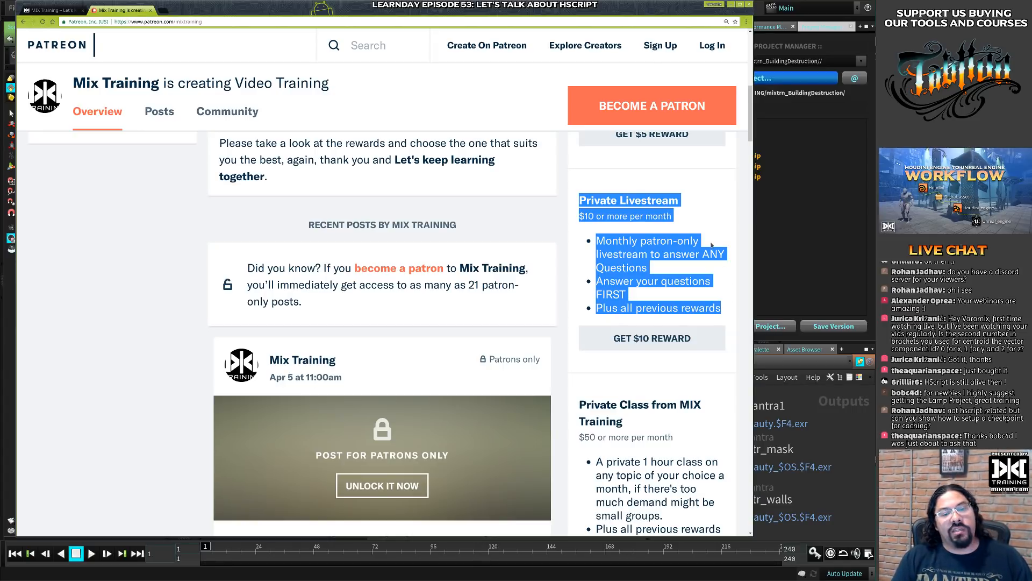
left_click(636, 218)
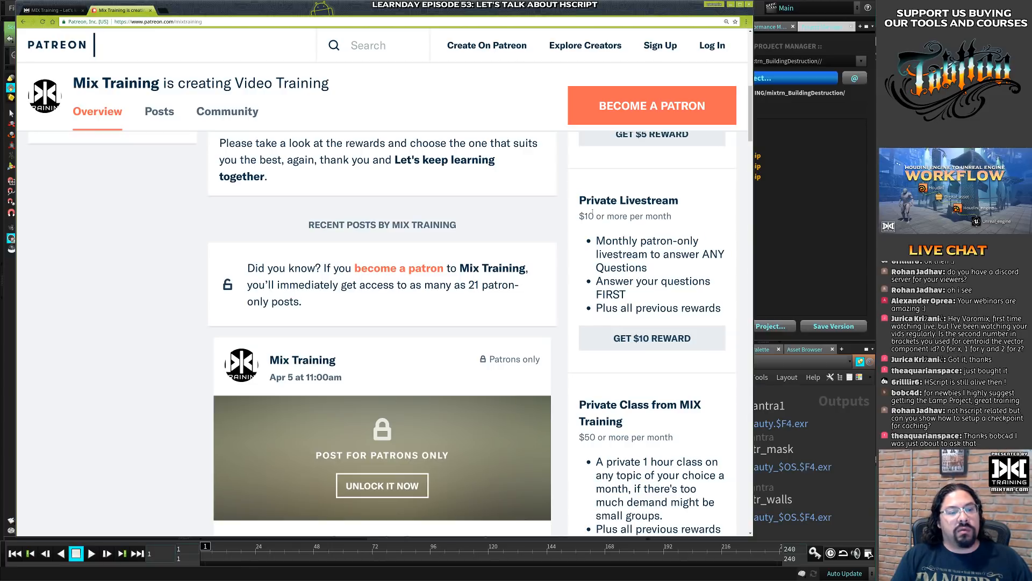
left_click_drag(580, 200, 723, 309)
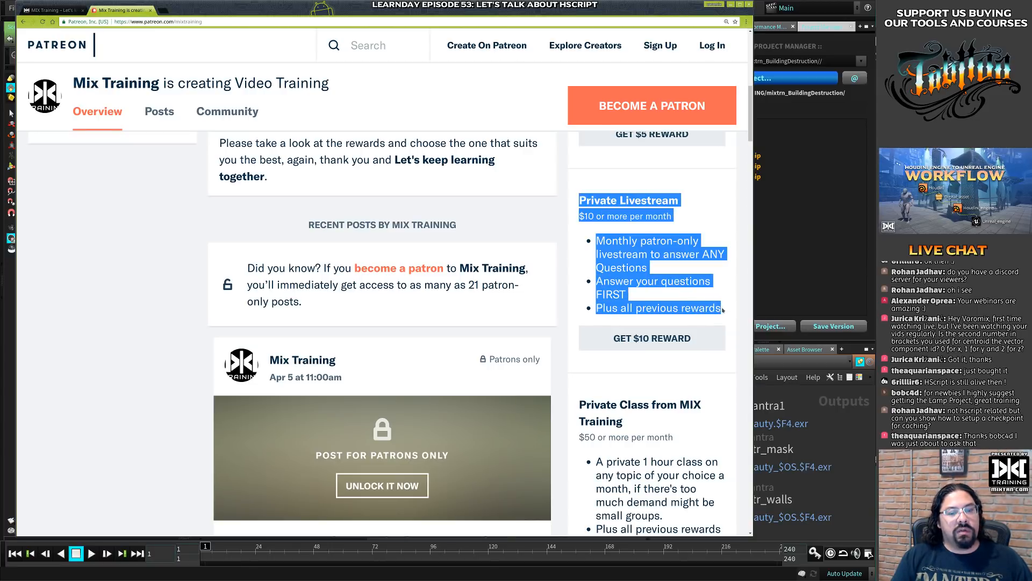
left_click(610, 226)
scroll(255, 100, "up", 10)
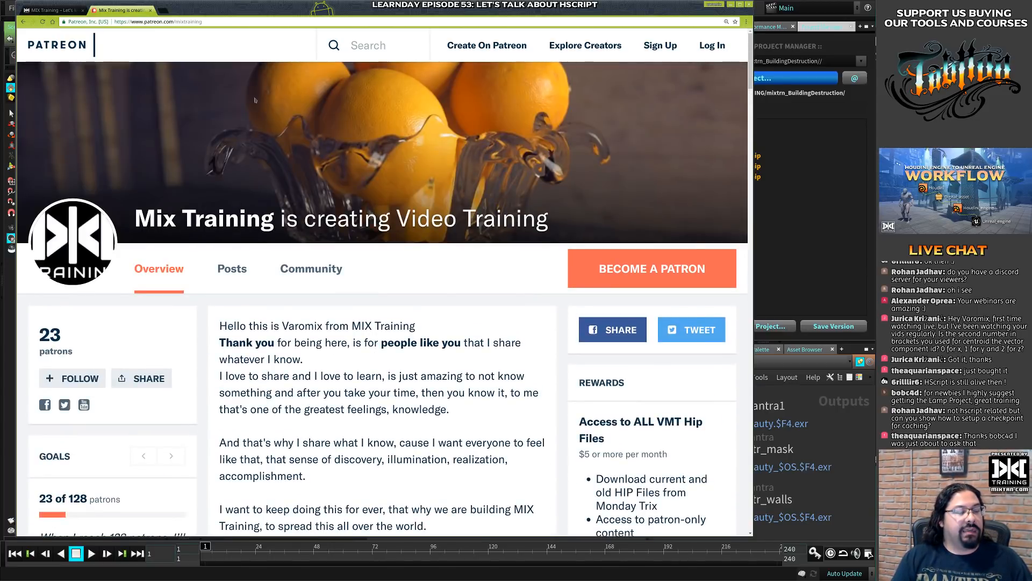
left_click(150, 10)
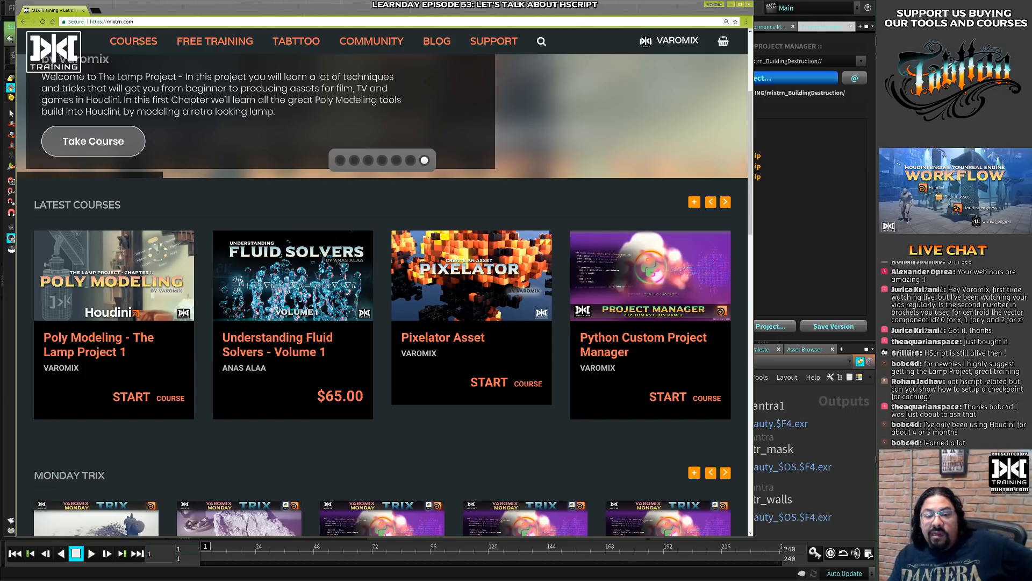
- Switch to Houdini and add a DOP Network node below the for-each block in the geo1 network
left_click(834, 162)
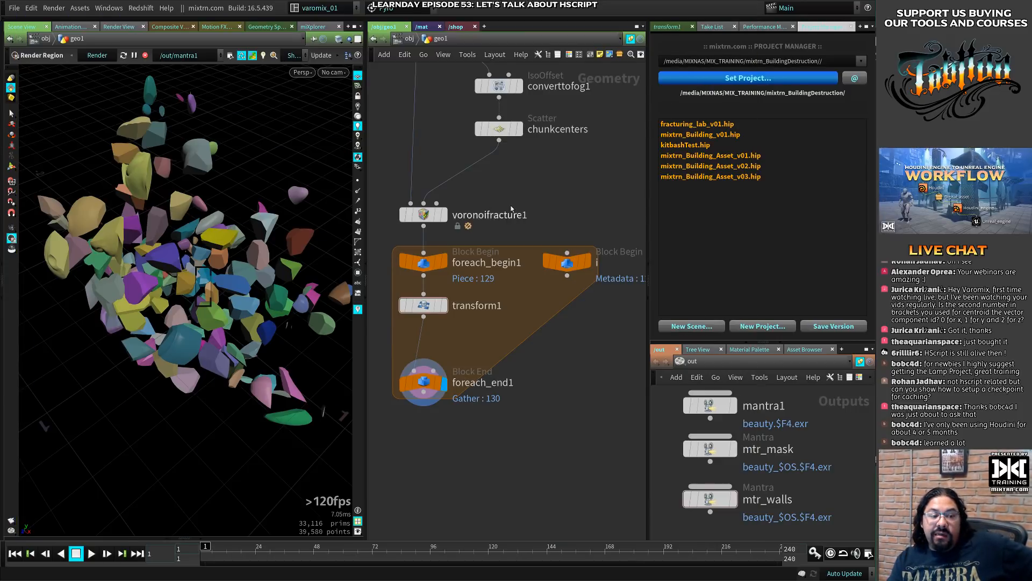
middle_click_drag(557, 378, 523, 249)
key("Tab")
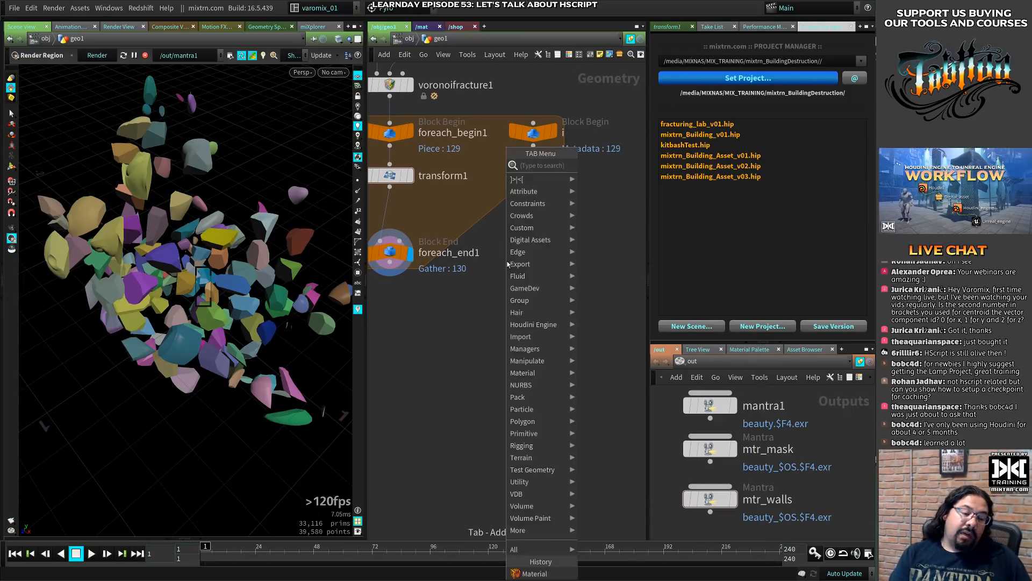
type("dop")
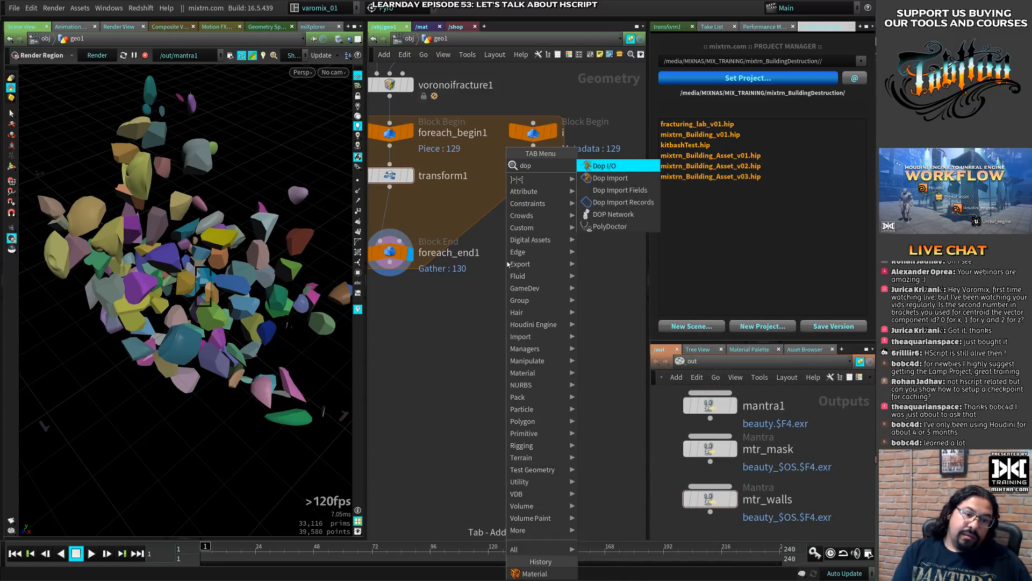
key("Down")
key("Down")
key("Down")
key("Down")
key("Return")
left_click(472, 335)
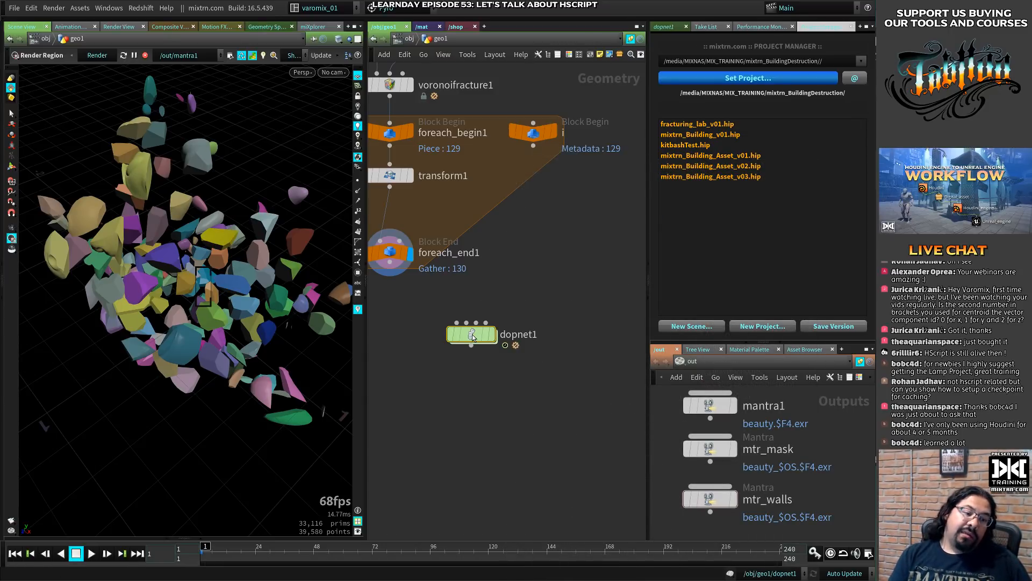
- Enable Save Checkpoints in dopnet1's cache settings, highlight the checkpoint file path and return to the Simulation settings
left_click(663, 26)
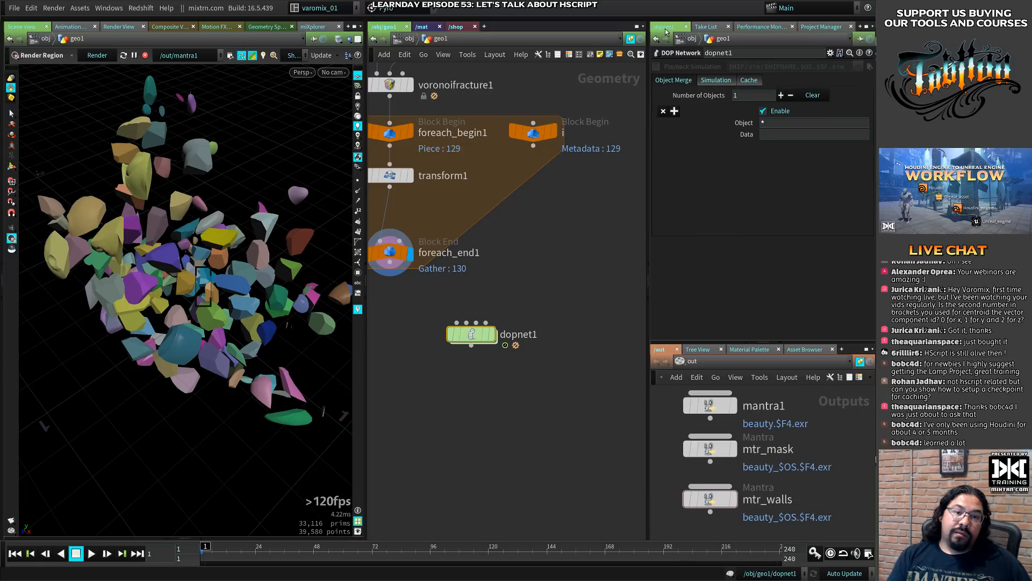
left_click(713, 80)
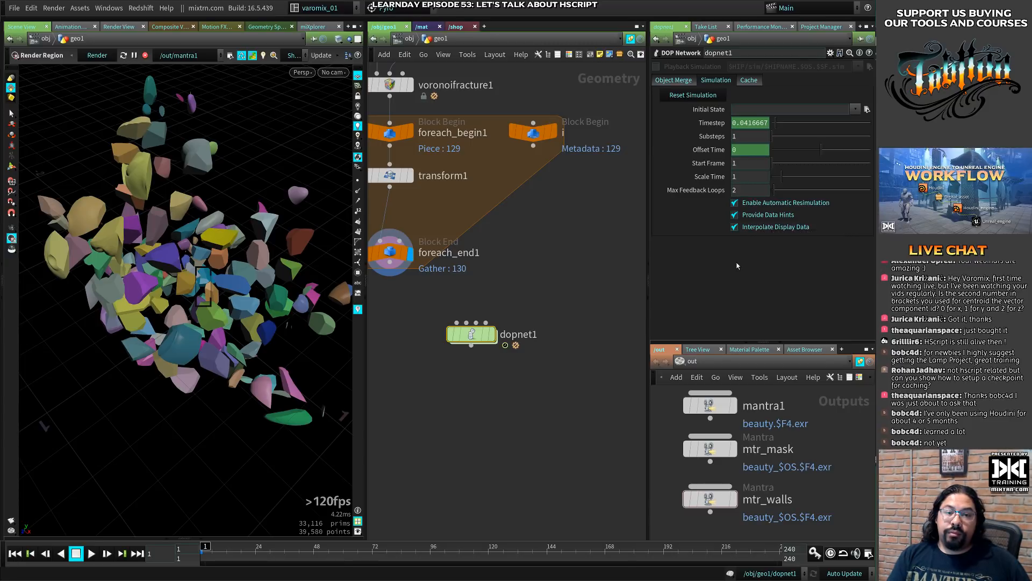
left_click(747, 81)
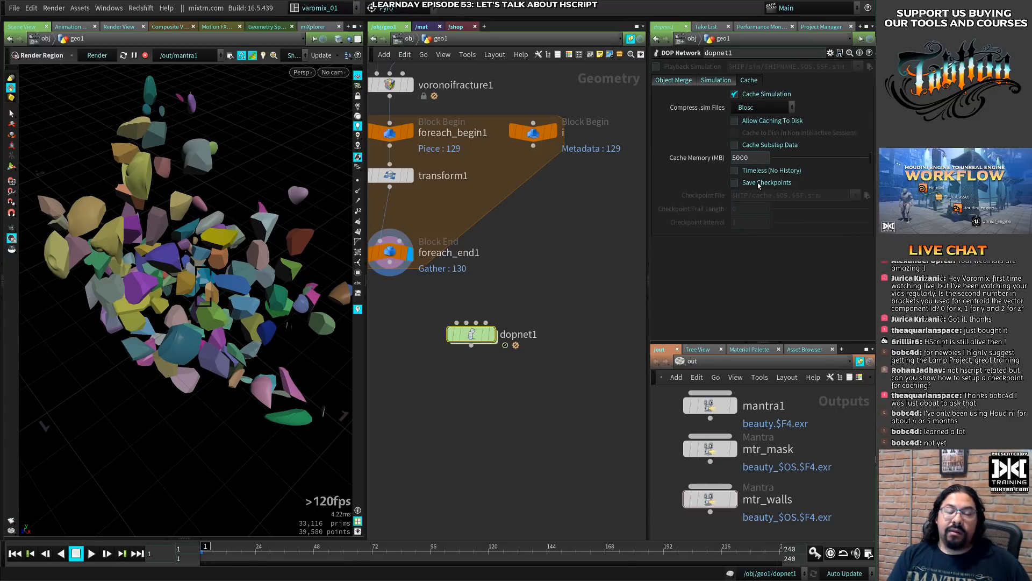
left_click(741, 185)
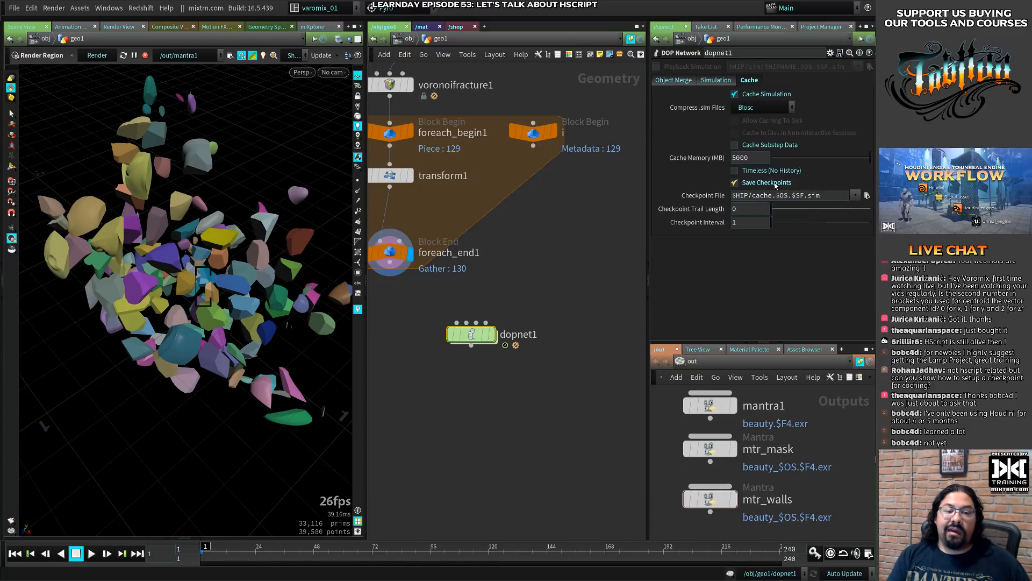
left_click_drag(738, 195, 826, 197)
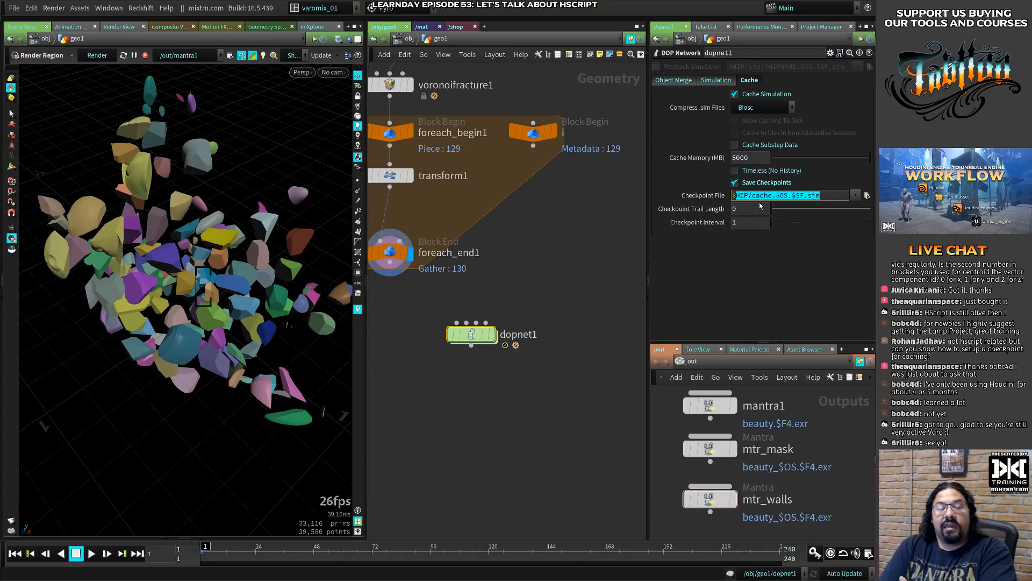
left_click(682, 81)
left_click(706, 80)
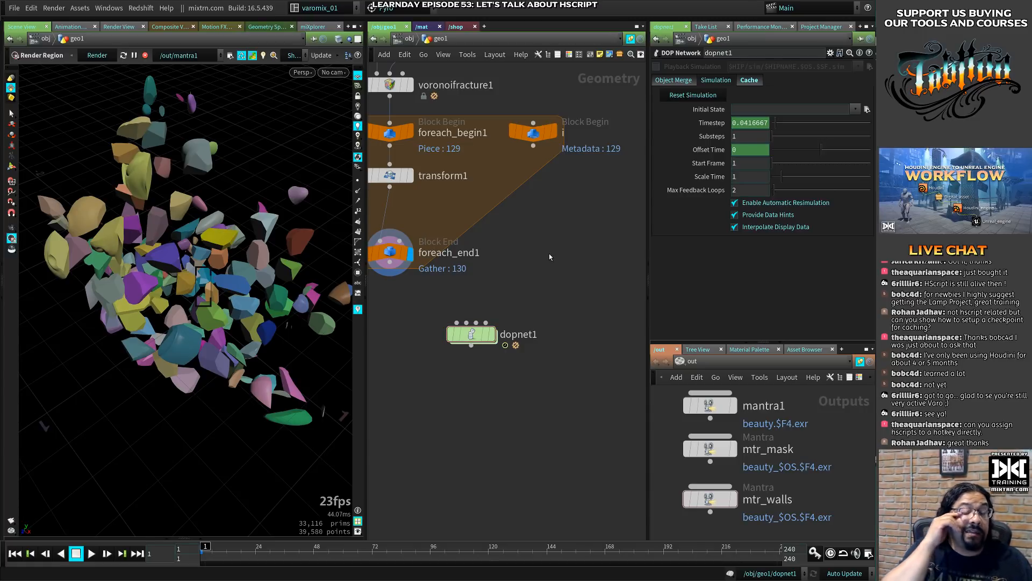
- Reveal the hidden shelf tools, widen the first shelf set and add the custom ]>|<[ shelf to it
left_click(440, 16)
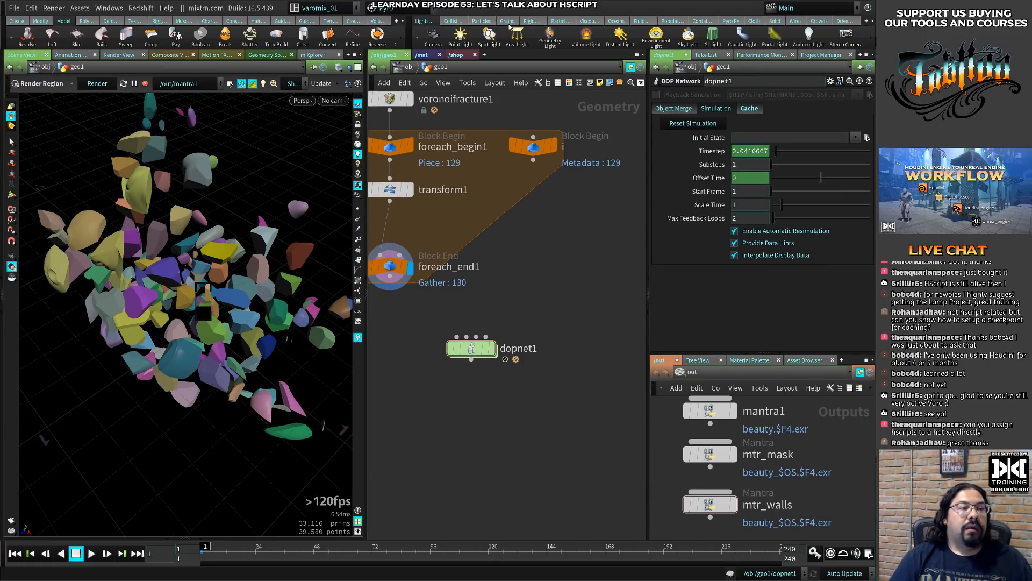
left_click(398, 21)
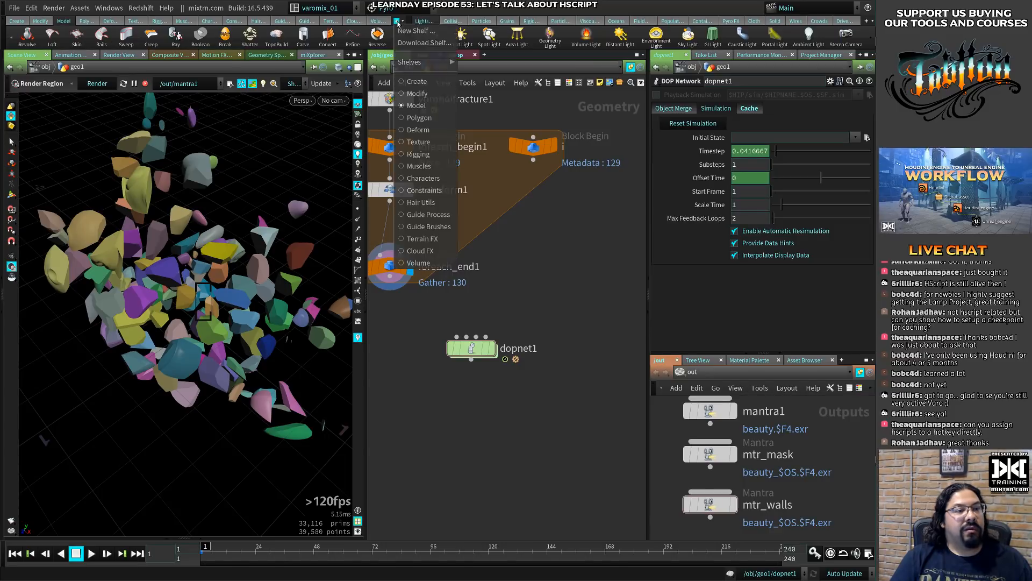
left_click(560, 202)
left_click_drag(407, 39, 520, 35)
left_click(476, 21)
mouse_move(521, 63)
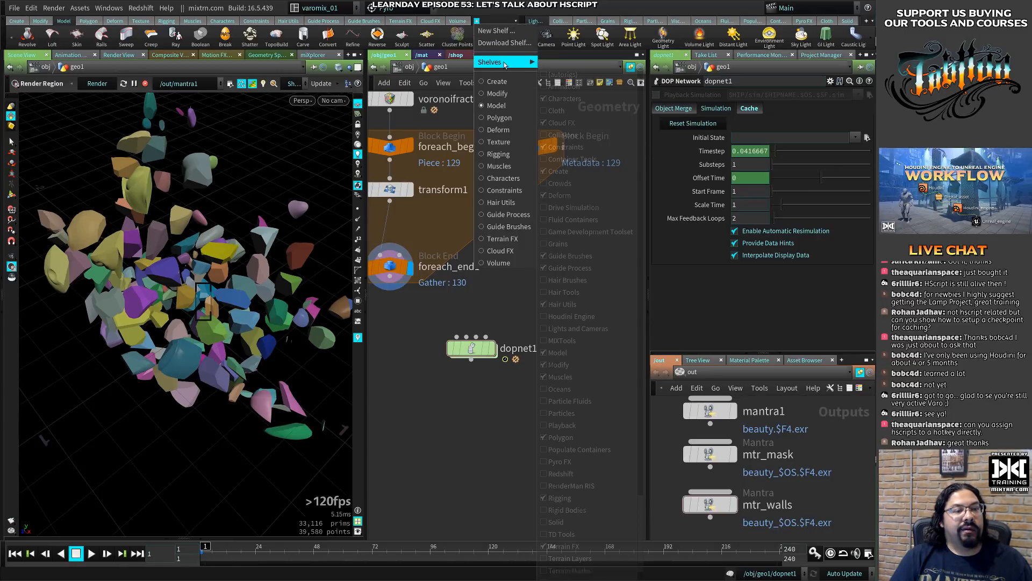
scroll(556, 452, "down", 3)
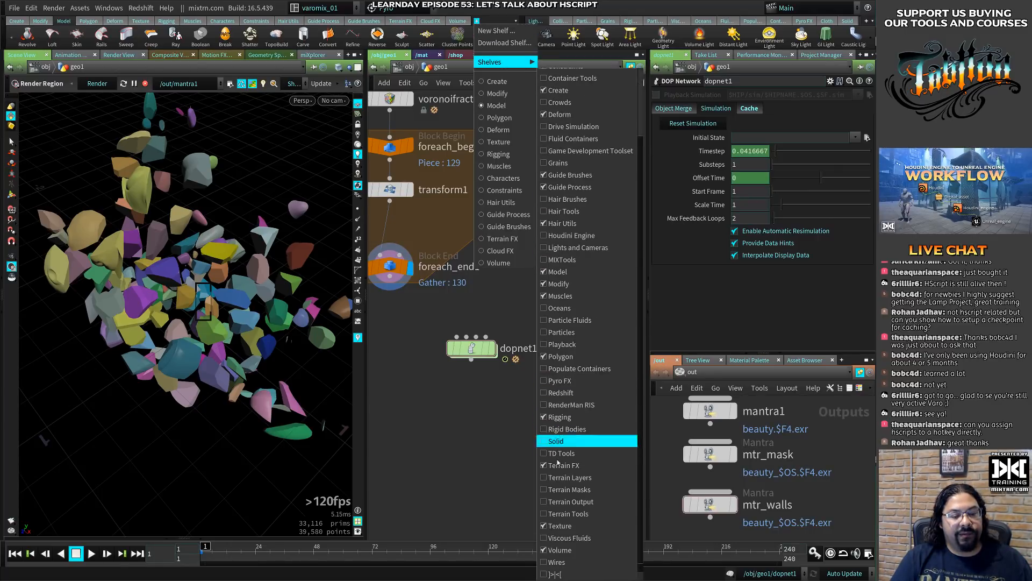
left_click(562, 574)
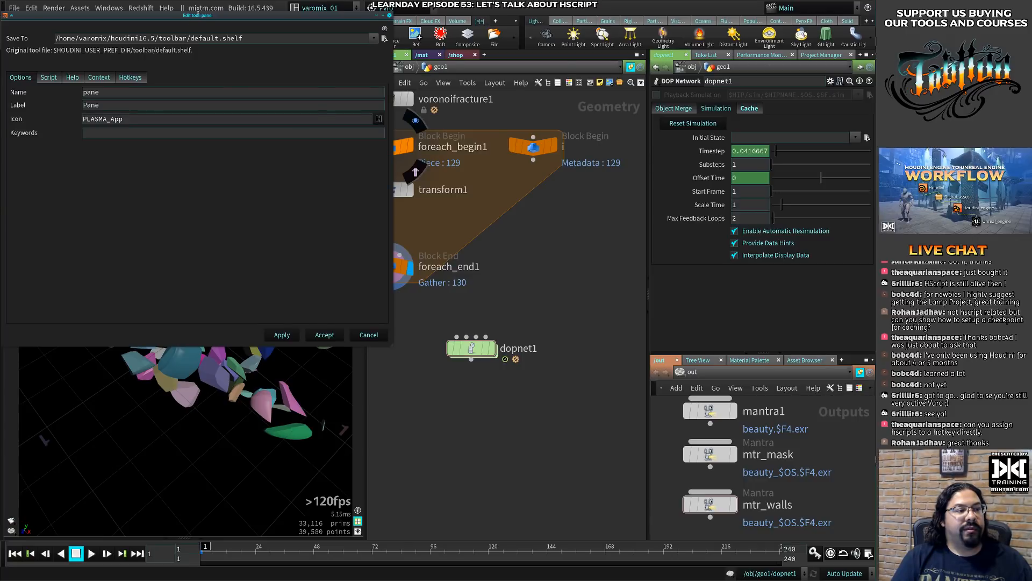
- Move the Pane tool's edit window over the network view, show its script and check the Script Language options
left_click_drag(204, 11, 608, 50)
left_click(453, 115)
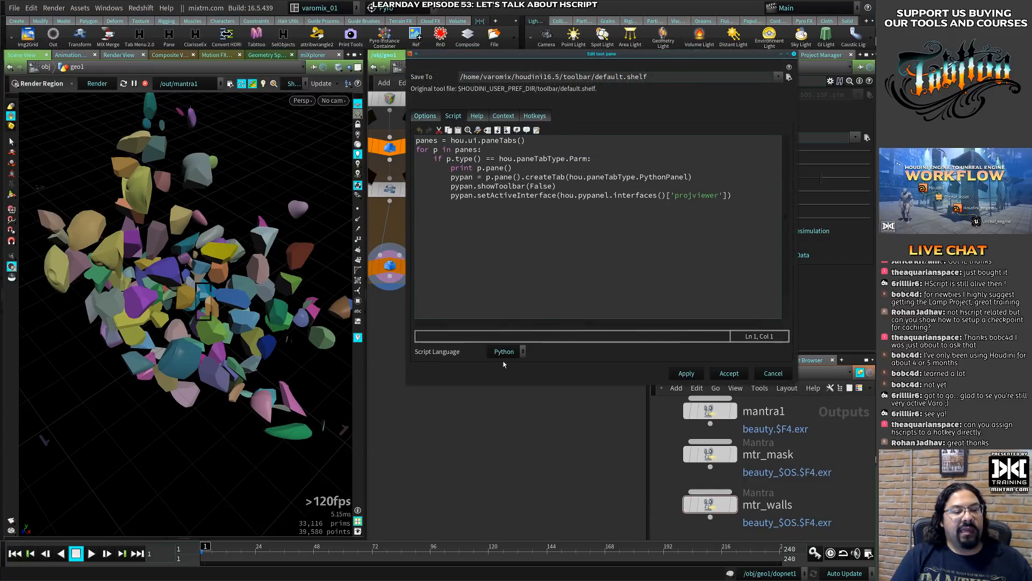
left_click(505, 352)
left_click(519, 227)
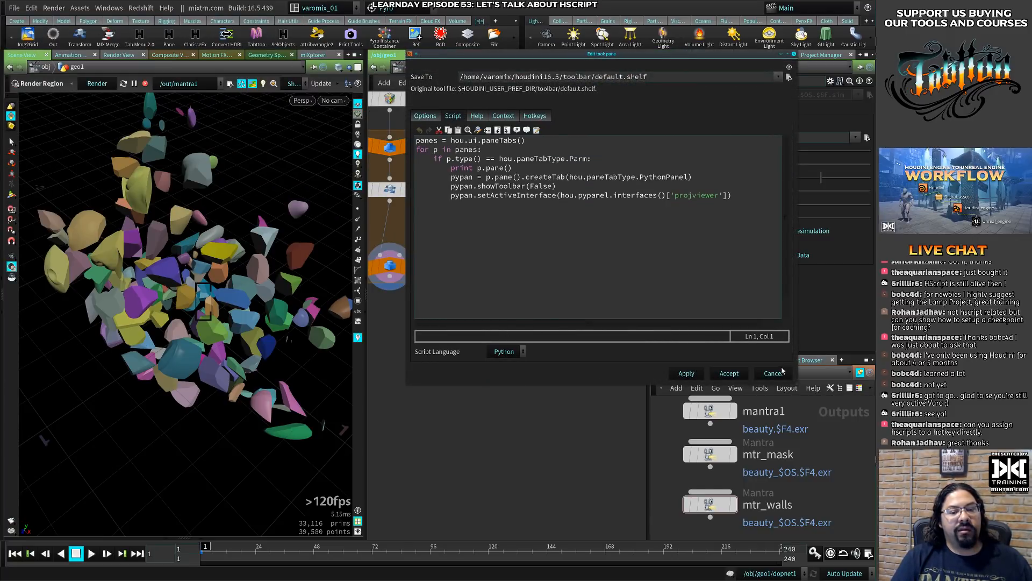
- Check the Pane tool's hotkey mapping, then close its editor and the Hotkey Manager without assigning a key
left_click(774, 373)
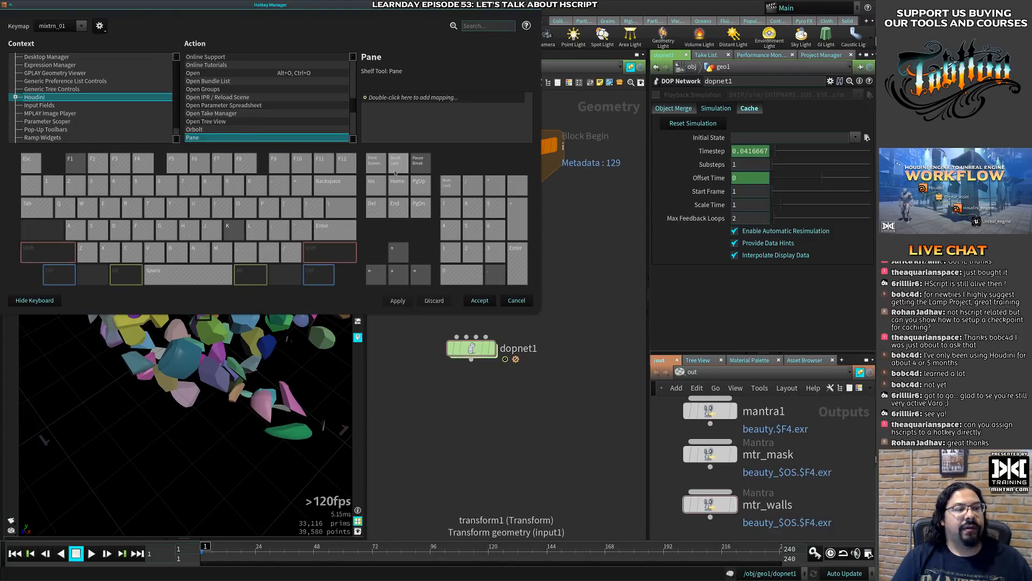
left_click(536, 7)
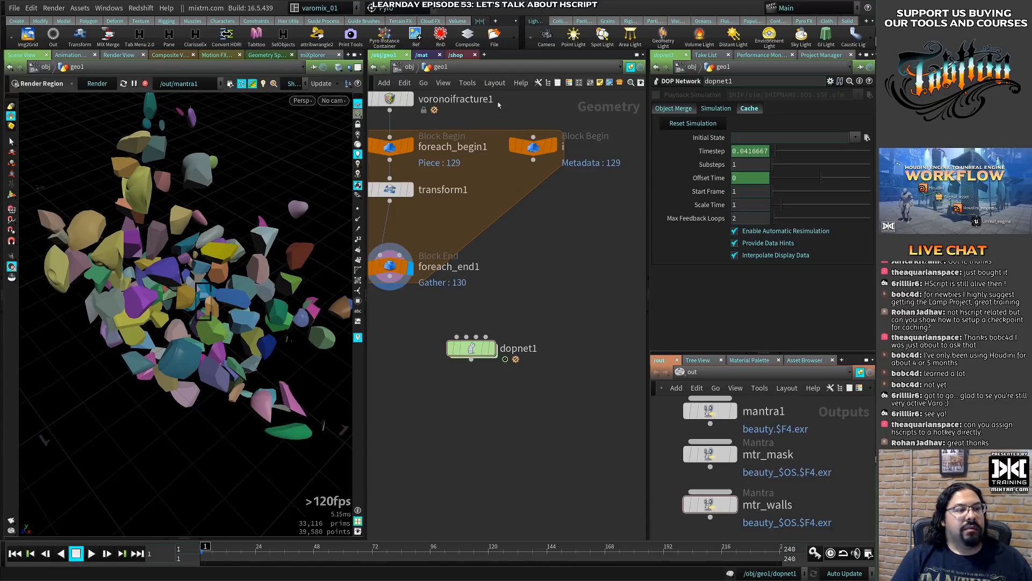
key("Tab")
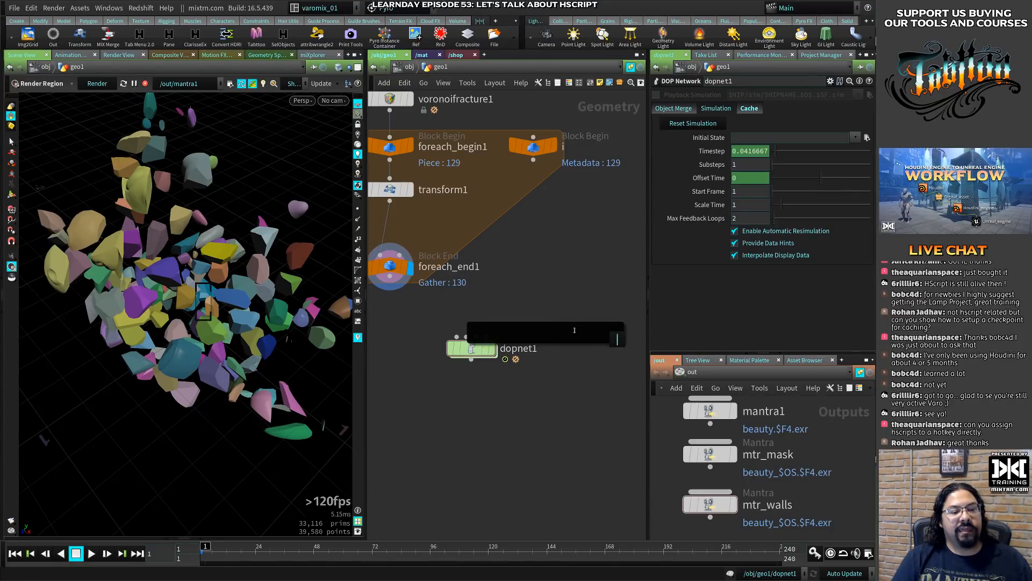
key("Escape")
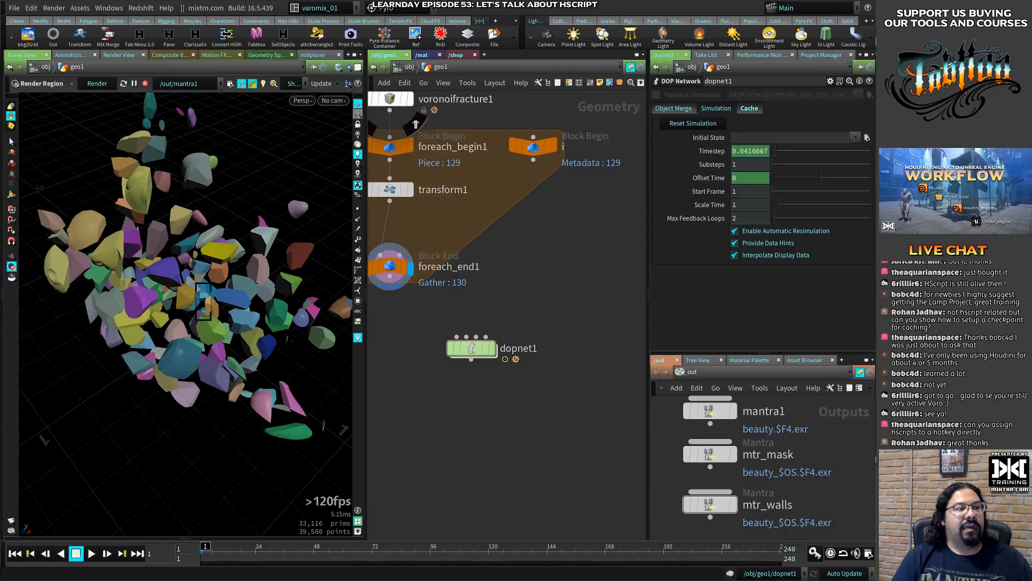
- Add the Redshift shelf to the first shelf set
left_click(495, 22)
mouse_move(525, 62)
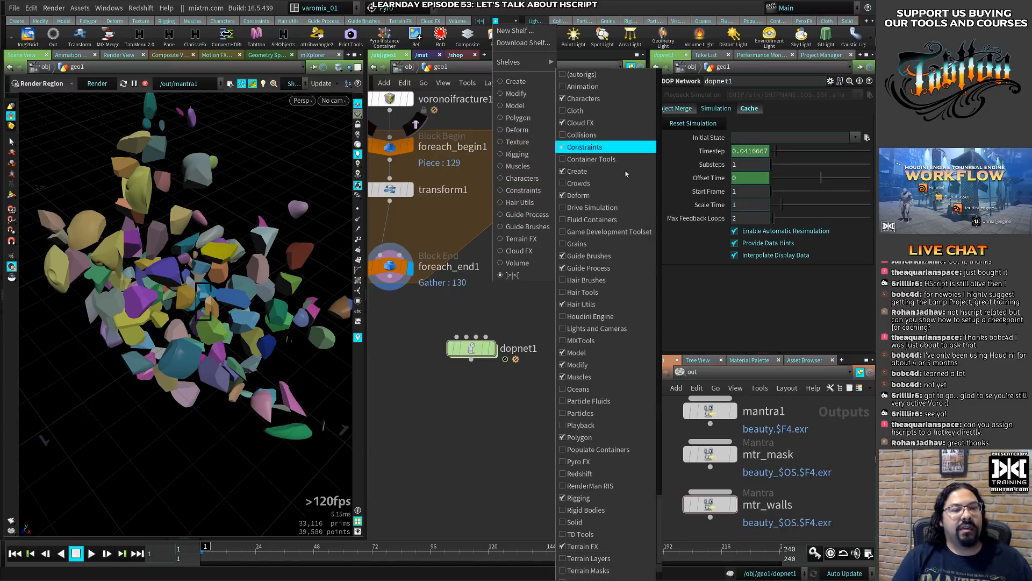
scroll(605, 344, "down", 1)
left_click(605, 460)
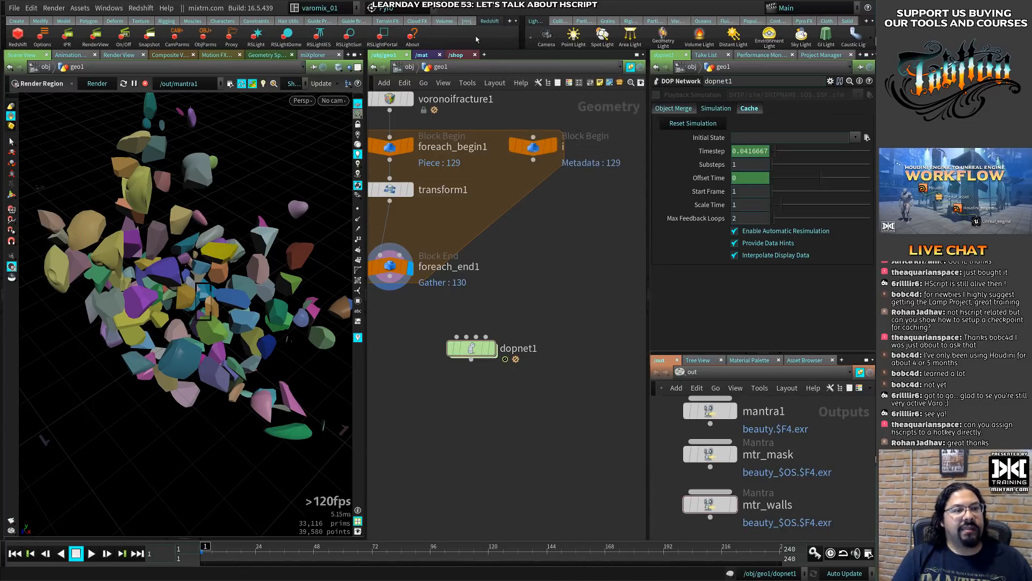
- Inspect the RSLight and Add Object Spare Parameters tool scripts, view the latter's hotkey contexts and cancel the edit
right_click(256, 42)
left_click(272, 57)
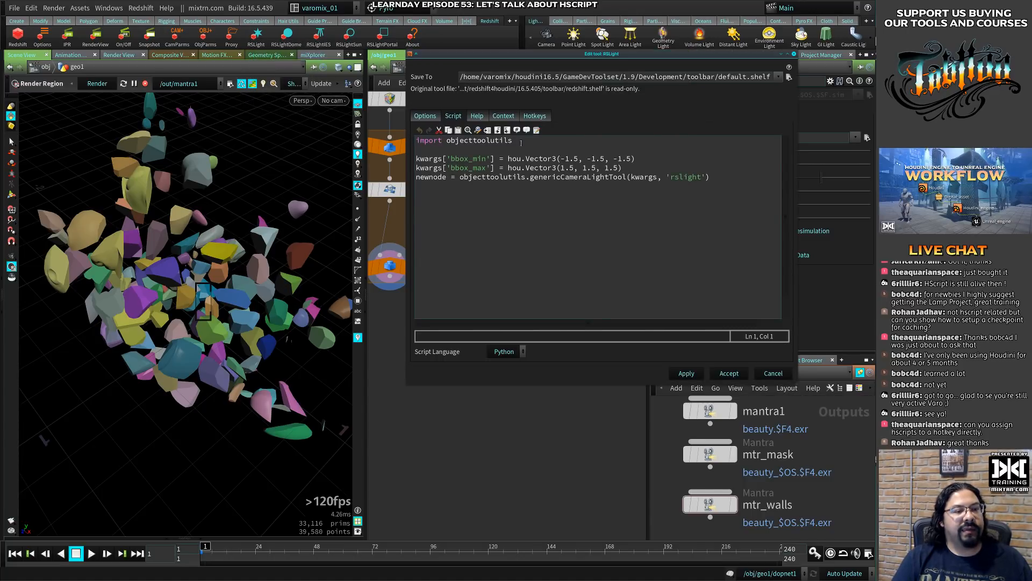
left_click(794, 55)
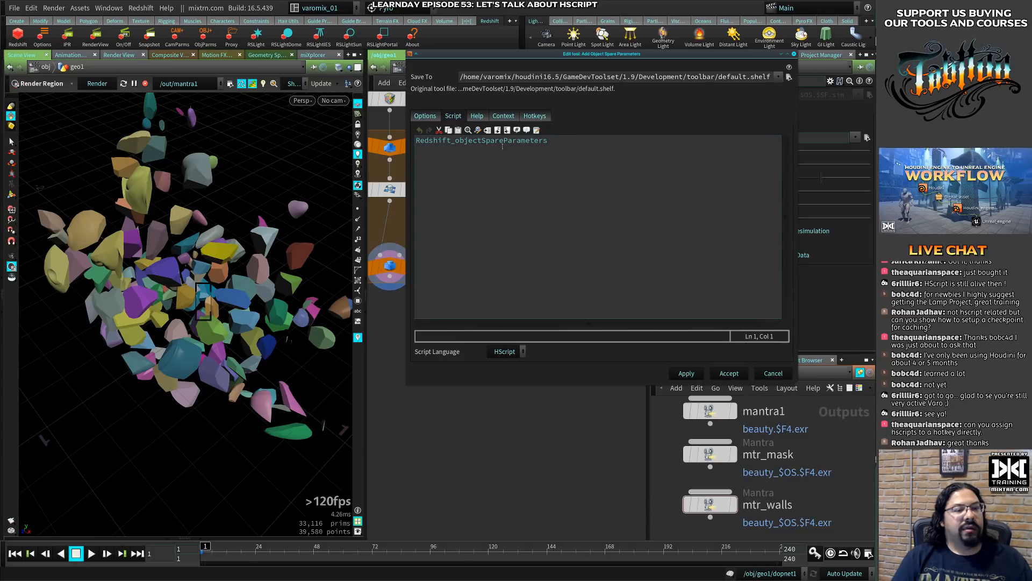
double_click(502, 142)
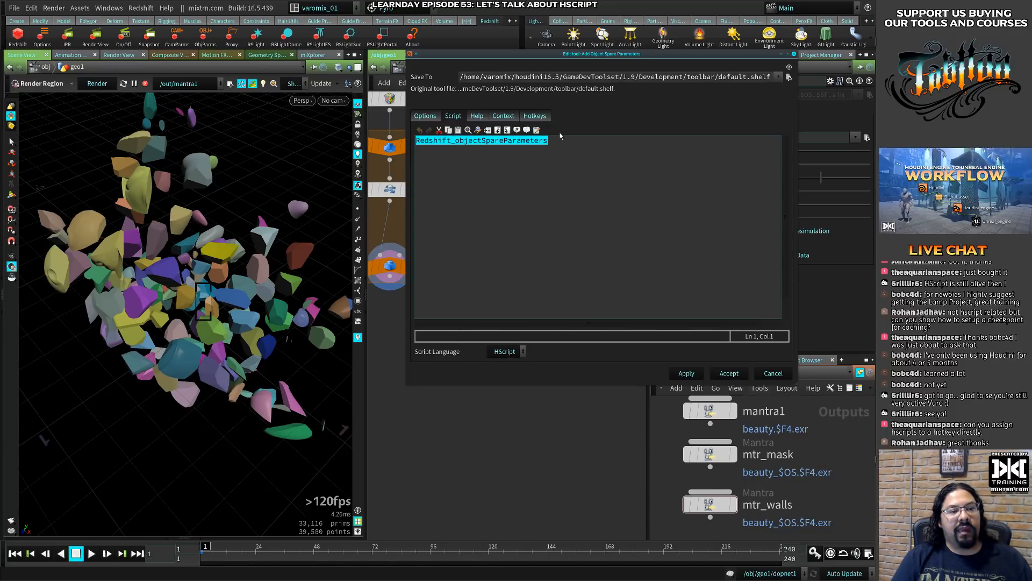
left_click(534, 116)
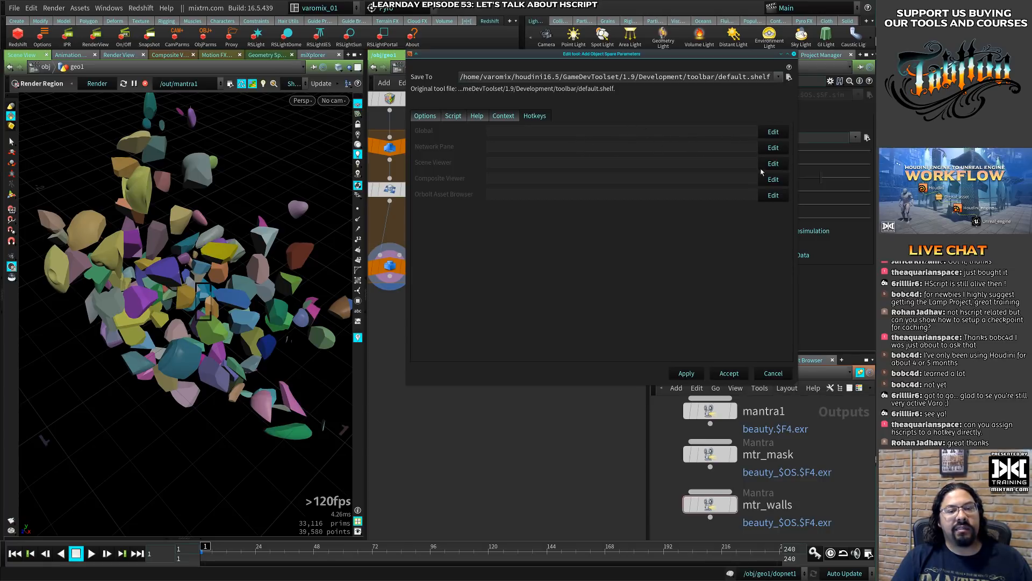
left_click(772, 372)
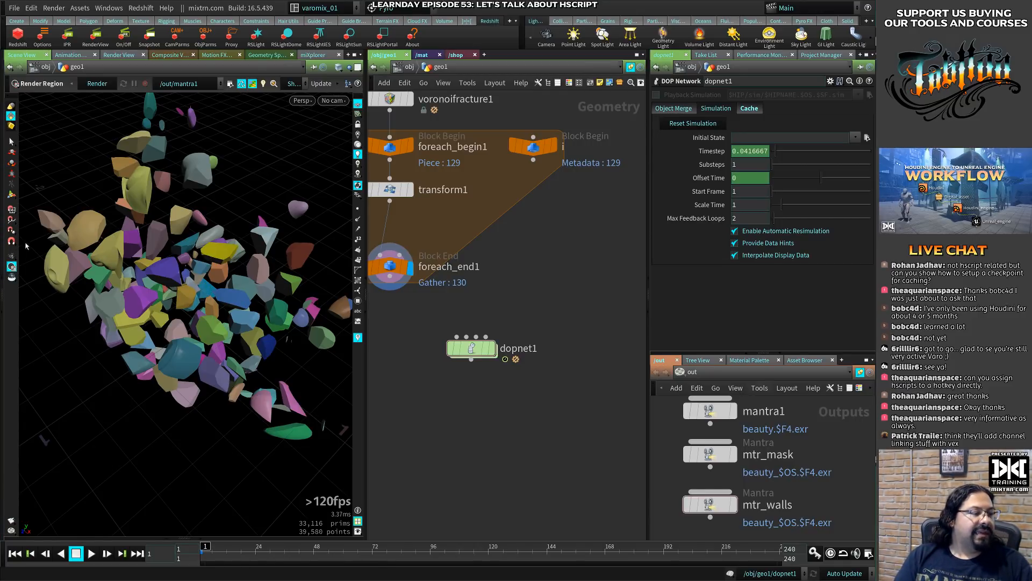
- Select the transform1 node, choose Hscript from its expression language options and slightly widen the parameter pane
key("s")
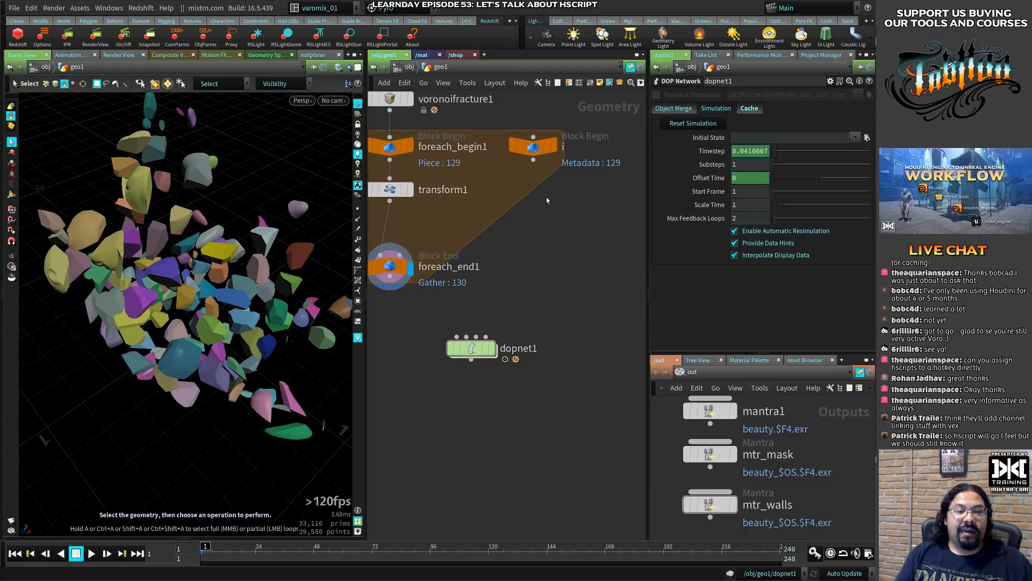
middle_click_drag(562, 241, 635, 308)
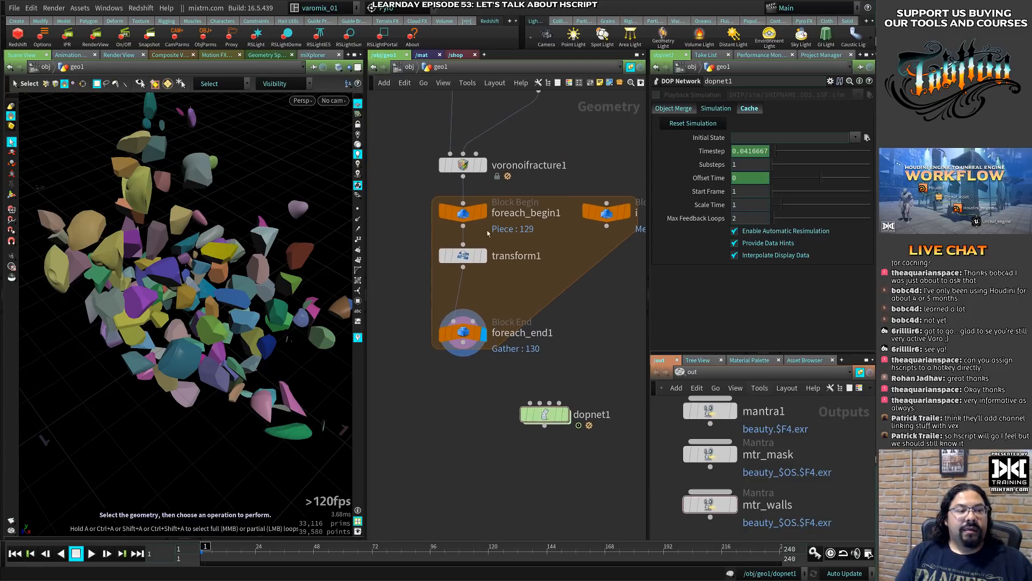
left_click(462, 255)
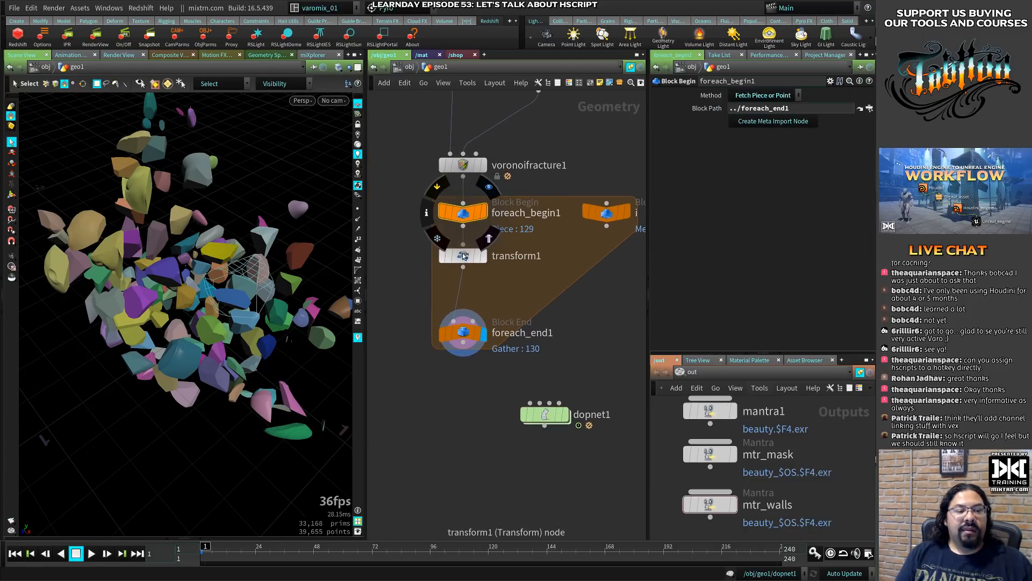
left_click(840, 81)
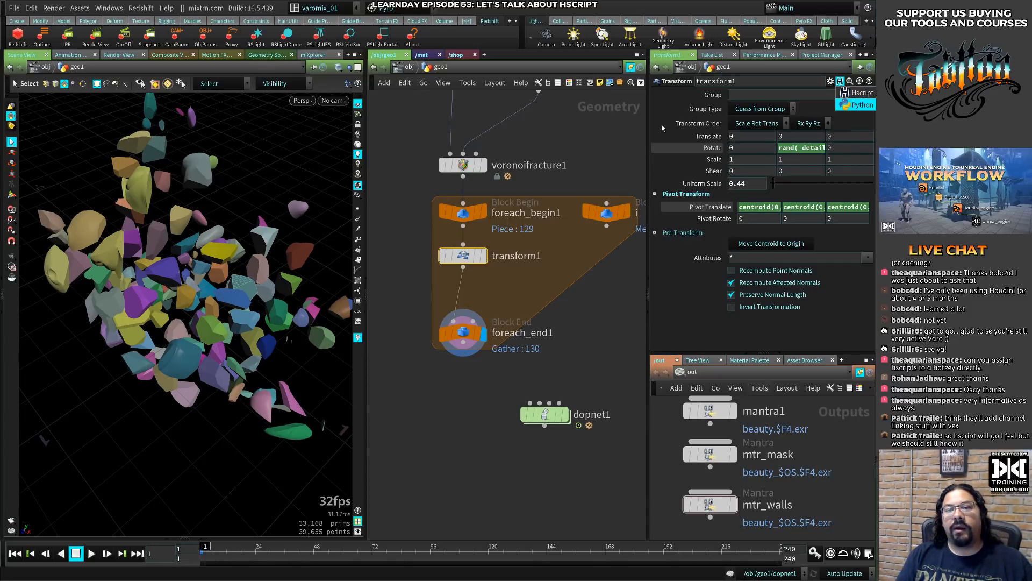
left_click(861, 93)
left_click_drag(649, 120, 646, 120)
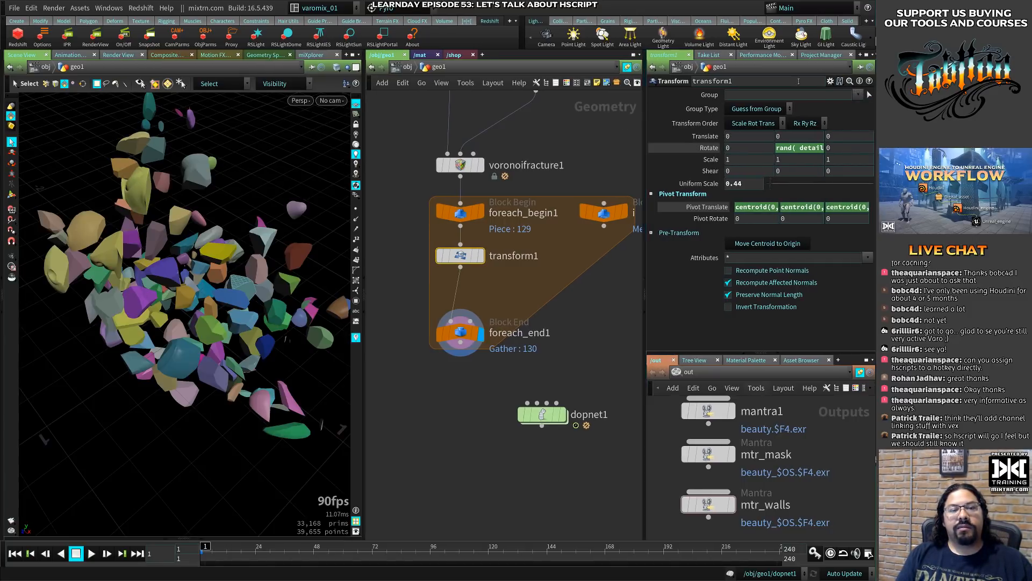
- Show transform1's floating parameter dialog over the network, view its expression language options and hide the dialog
key("p")
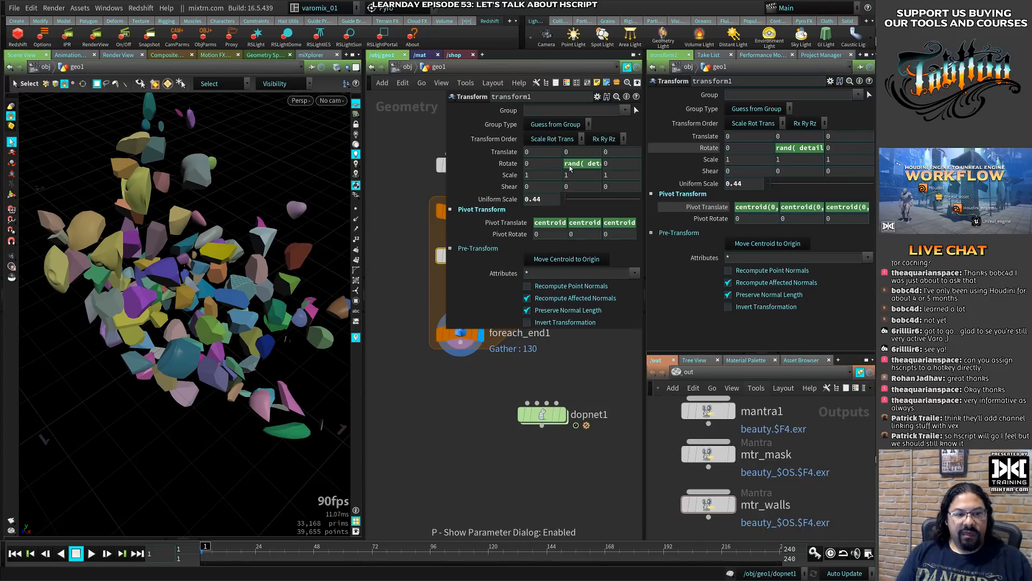
left_click(608, 97)
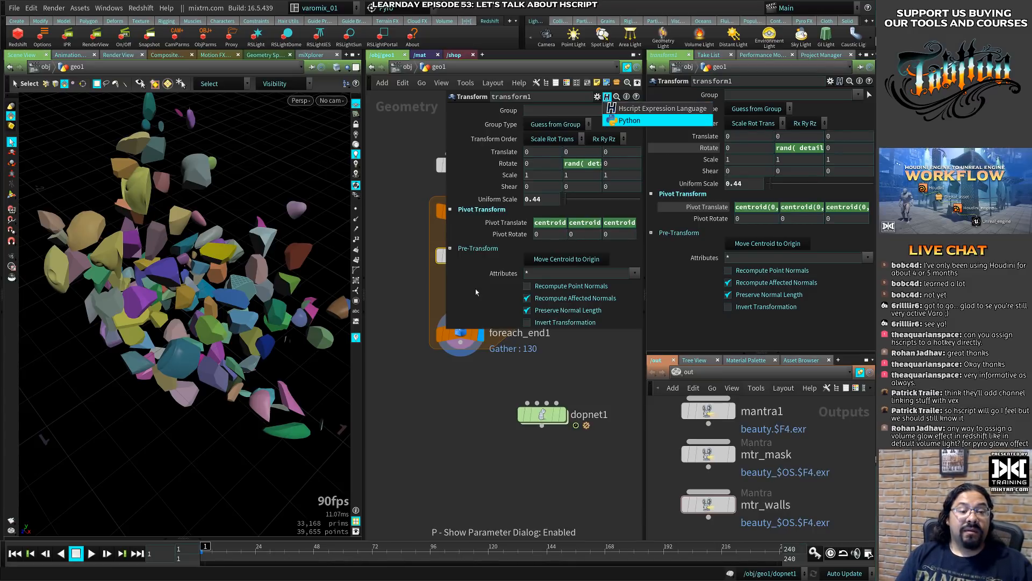
left_click(456, 414)
key("p")
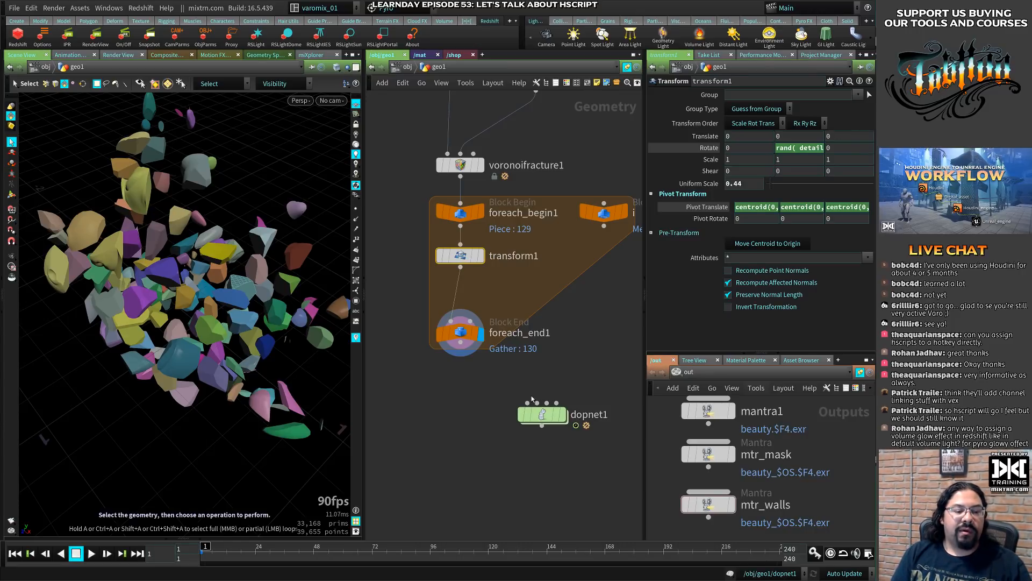
- Select the dopnet1 node and move it up beside foreach_end1 in the geo1 network
left_click_drag(542, 414, 542, 370)
left_click(542, 370)
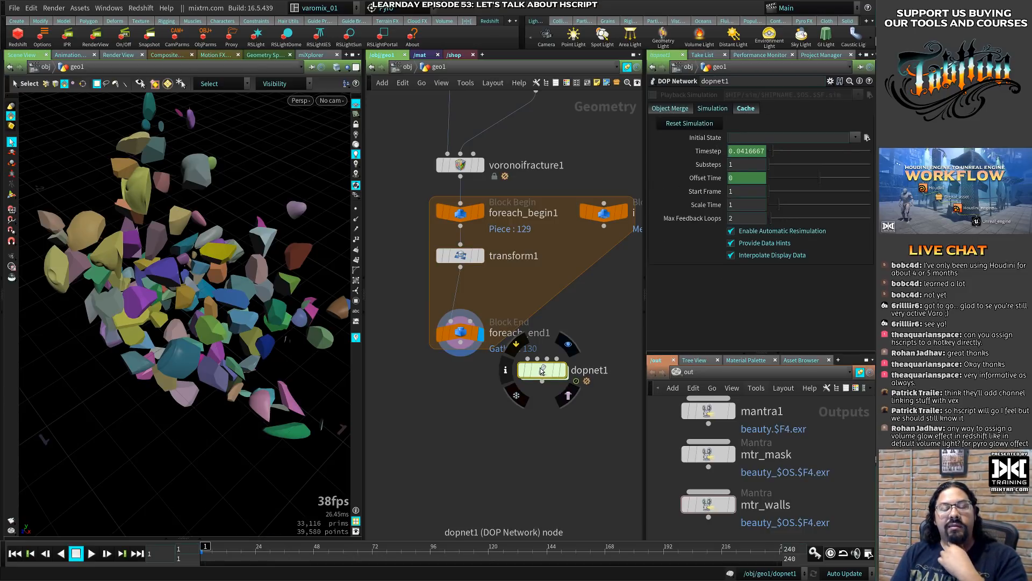
left_click_drag(542, 370, 571, 369)
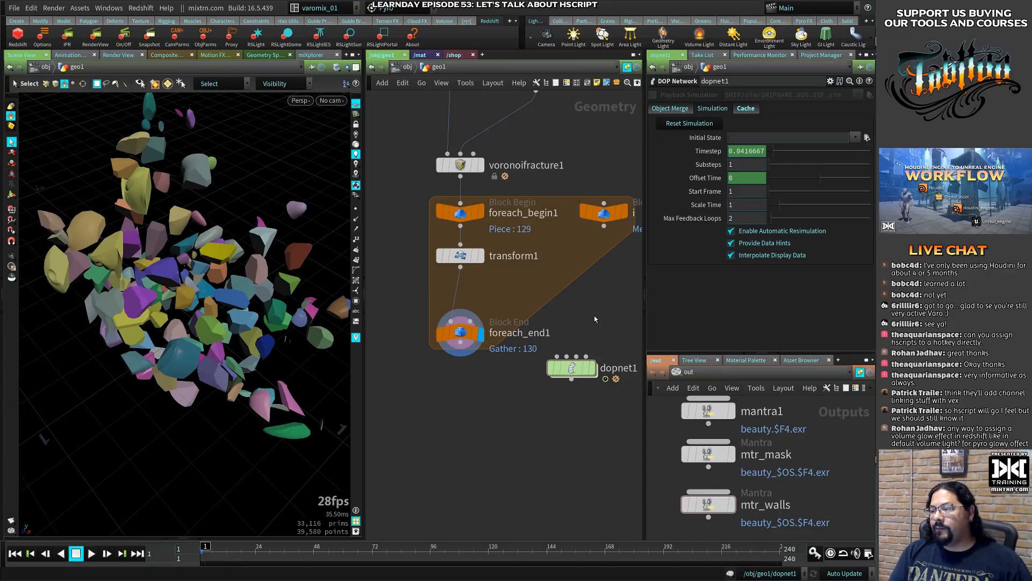
left_click_drag(571, 368, 590, 331)
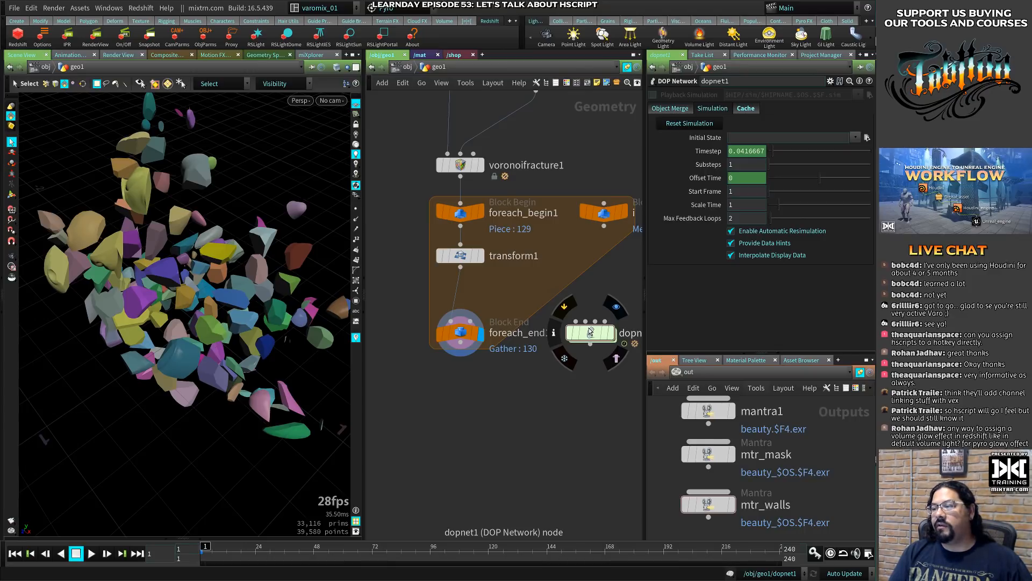